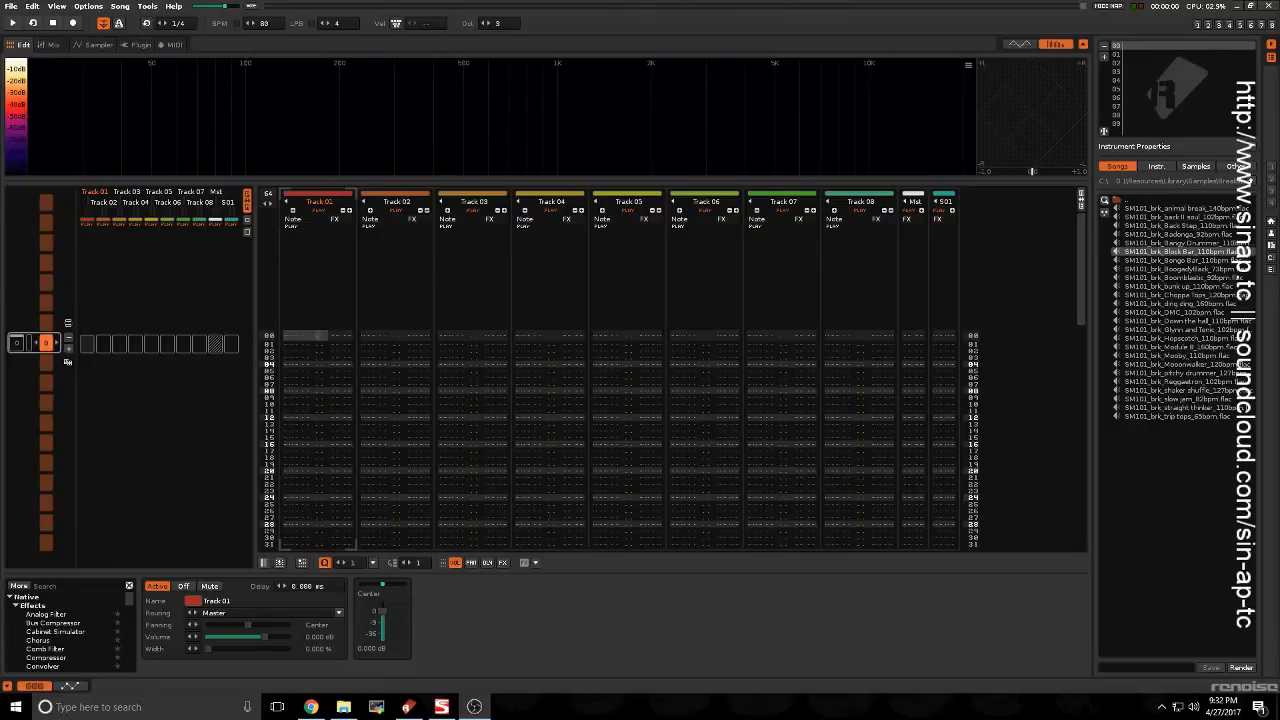
# Step: Create a new blank mono sample at 44100 Hz and 16 bit in the sampler's waveform editor
pyautogui.click(323, 362)
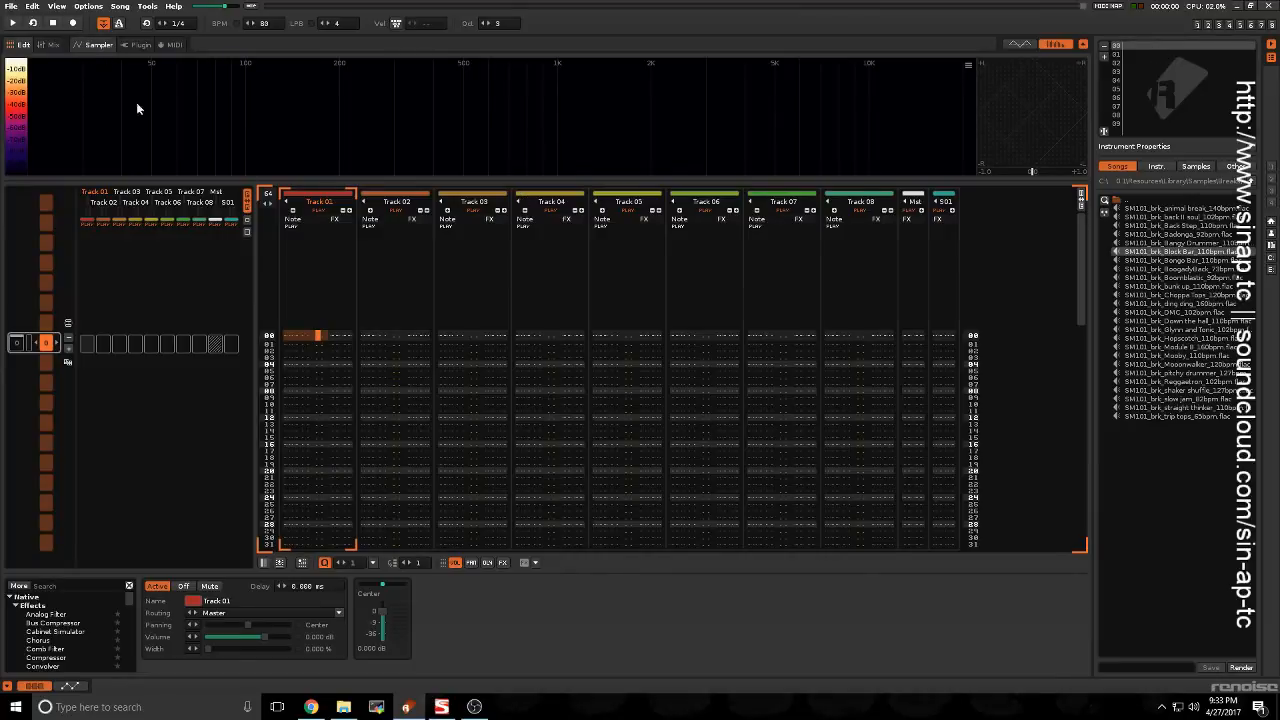
pyautogui.click(94, 45)
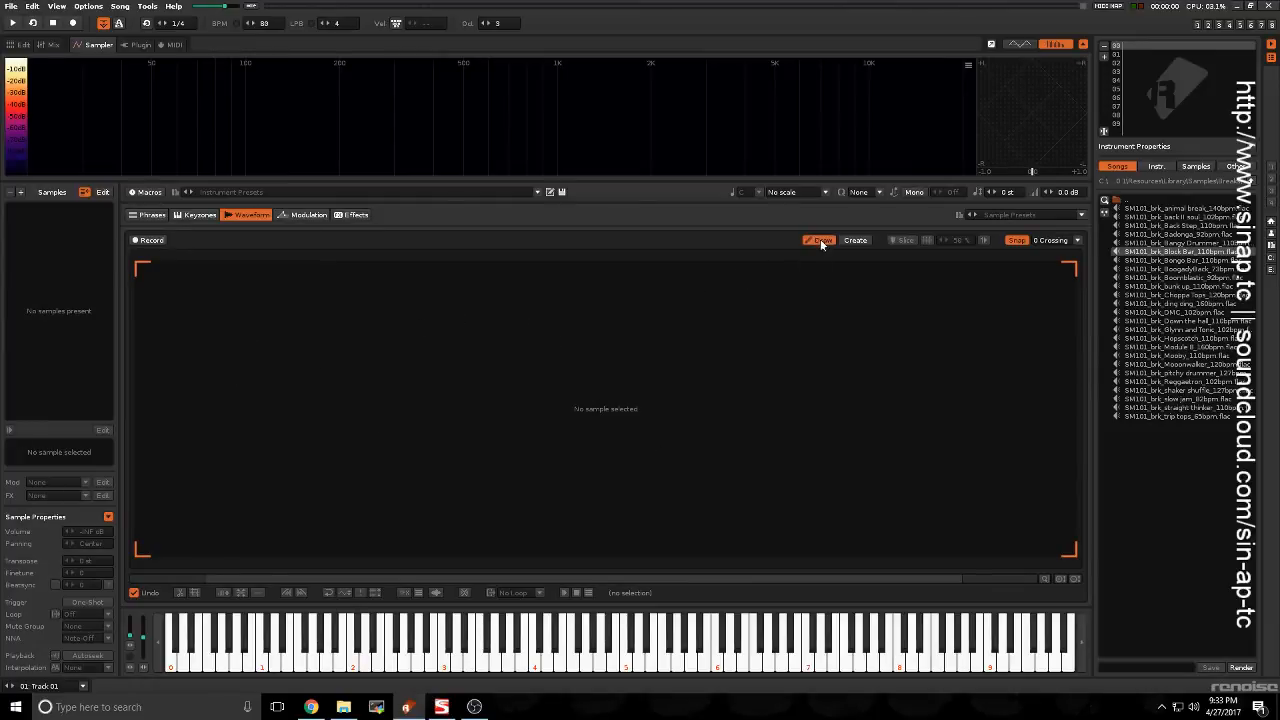
pyautogui.click(855, 240)
pyautogui.click(600, 332)
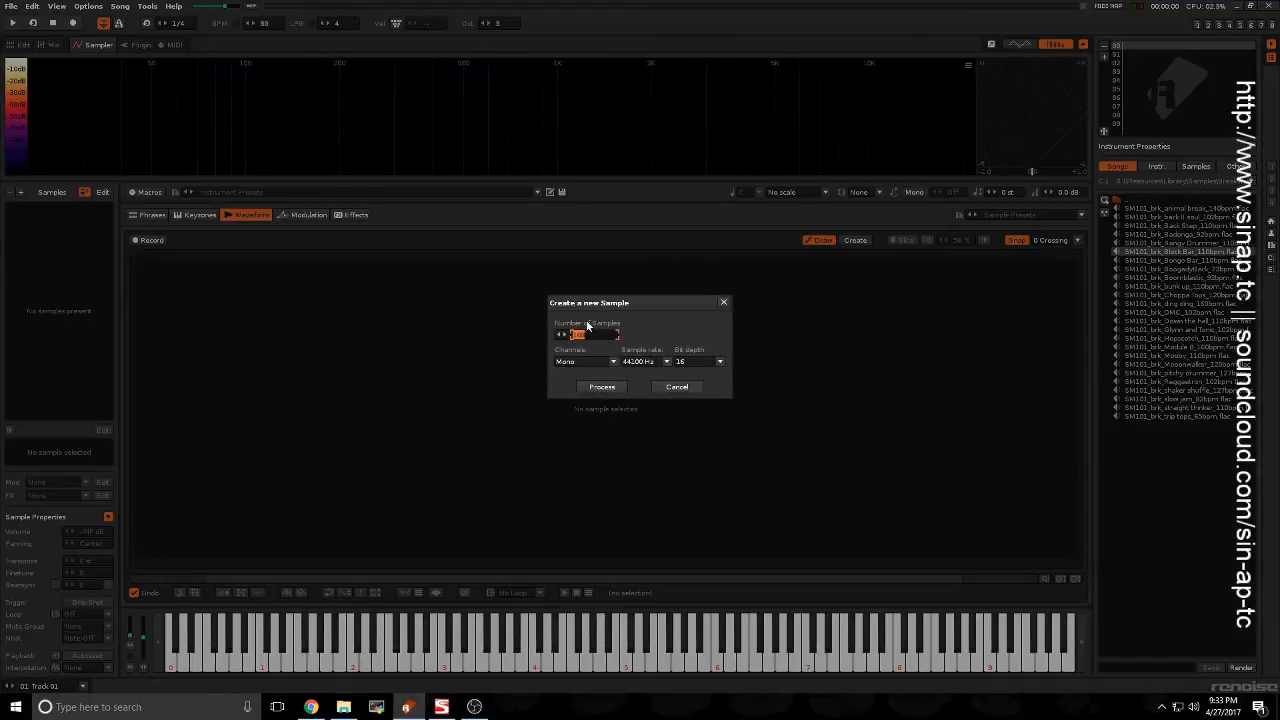
pyautogui.click(618, 386)
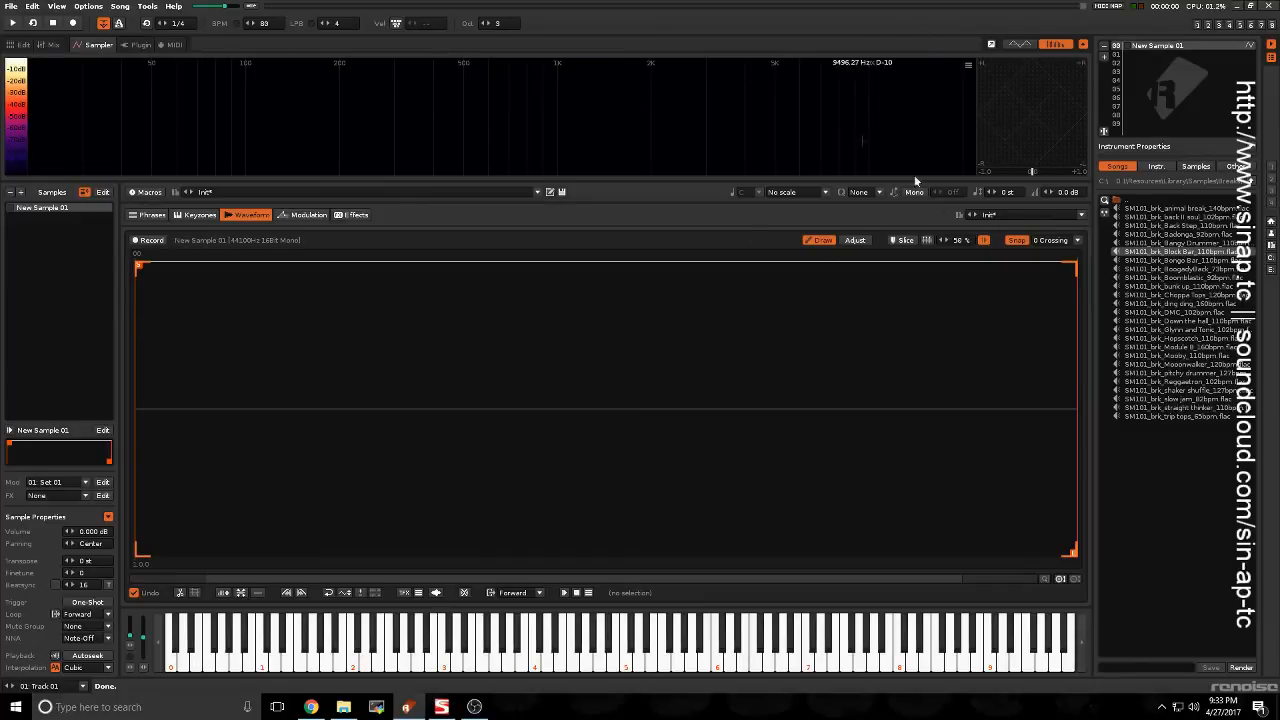
# Step: Add an AHDSR envelope to the volume modulation of the new sample's modulation set
pyautogui.click(296, 215)
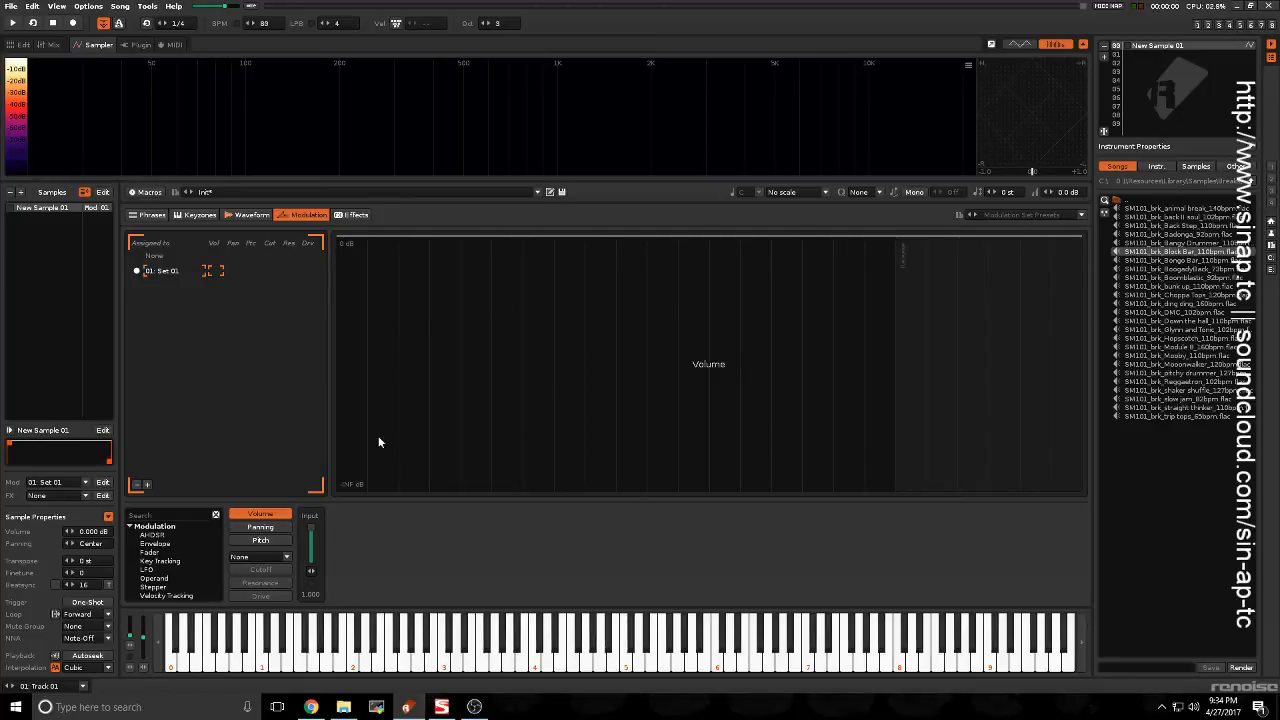
pyautogui.click(229, 216)
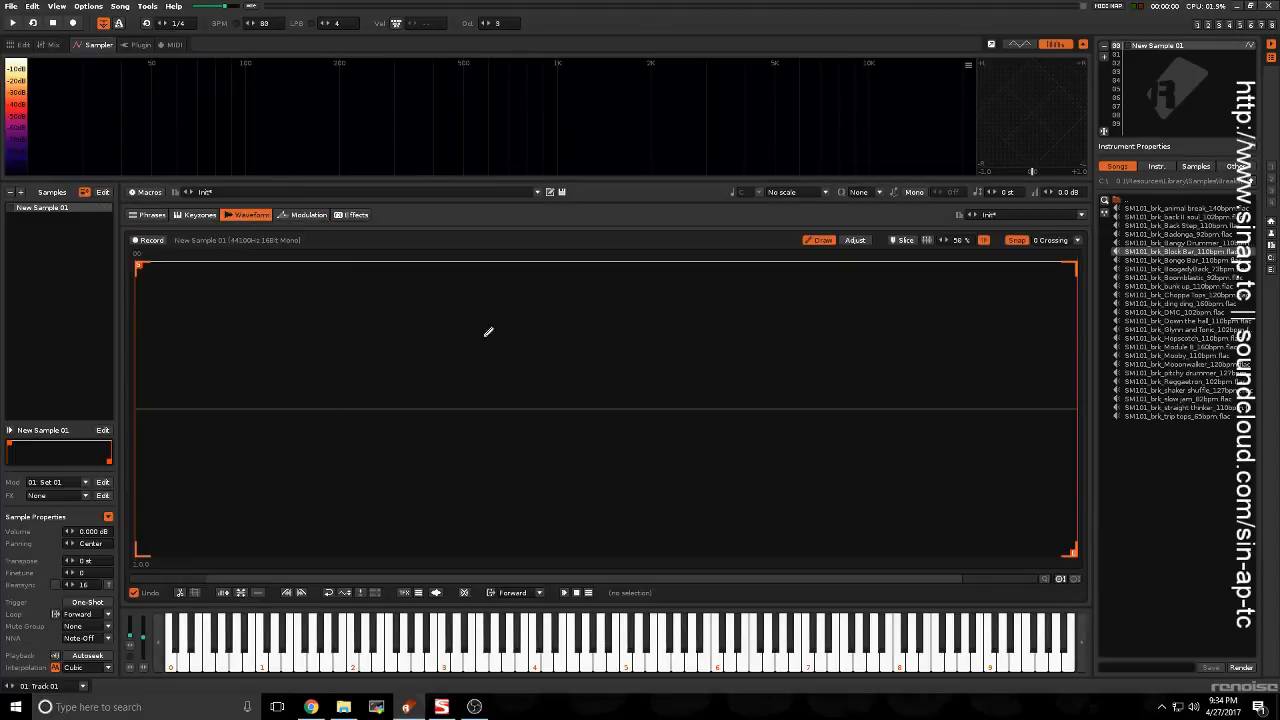
pyautogui.click(305, 215)
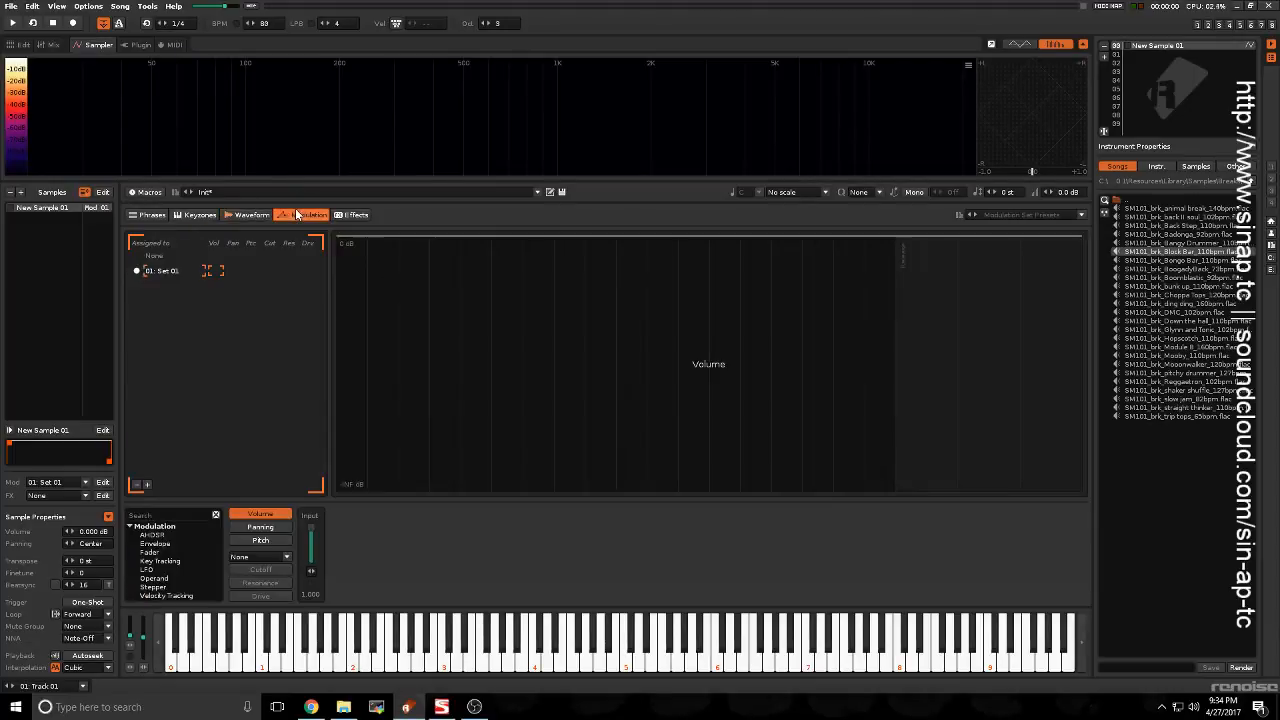
pyautogui.doubleClick(152, 535)
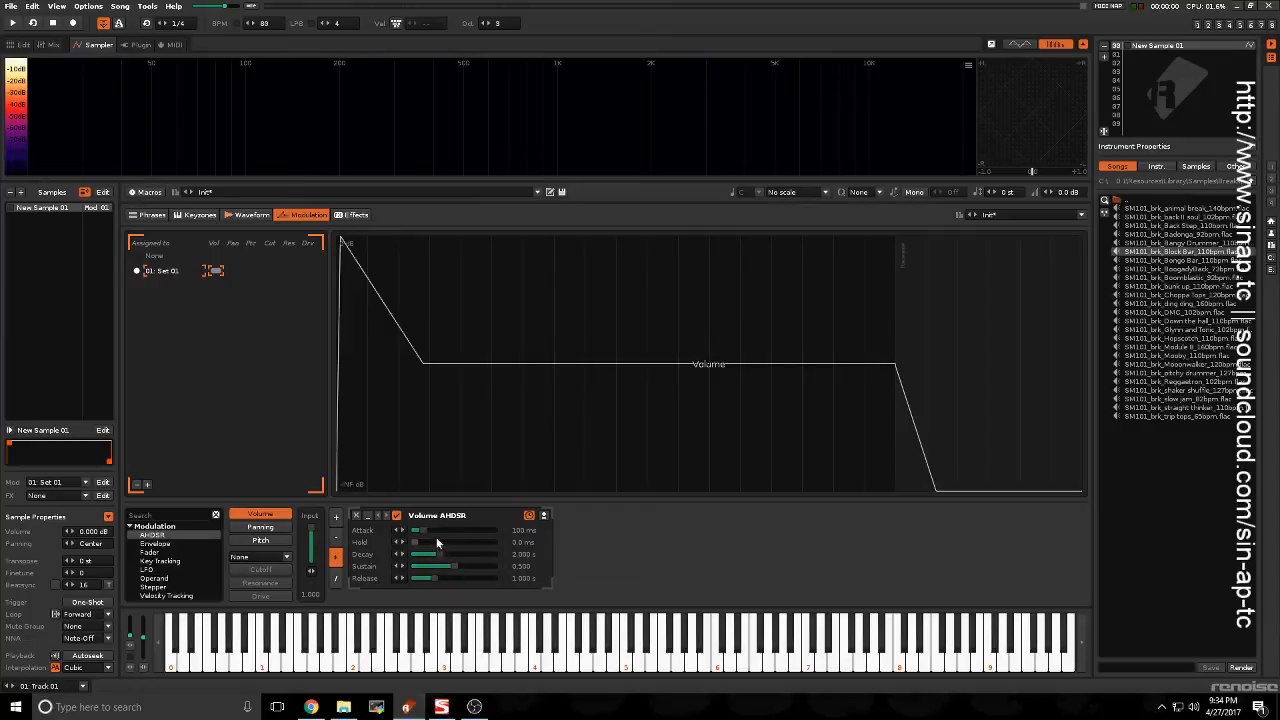
# Step: Set the volume AHDSR to 1.1 ms attack, about 0.6 s decay, zero sustain and zero release, auditioning the note
pyautogui.moveTo(436, 556)
pyautogui.mouseDown()
pyautogui.moveTo(420, 556)
pyautogui.moveTo(452, 556)
pyautogui.moveTo(414, 566)
pyautogui.mouseUp()
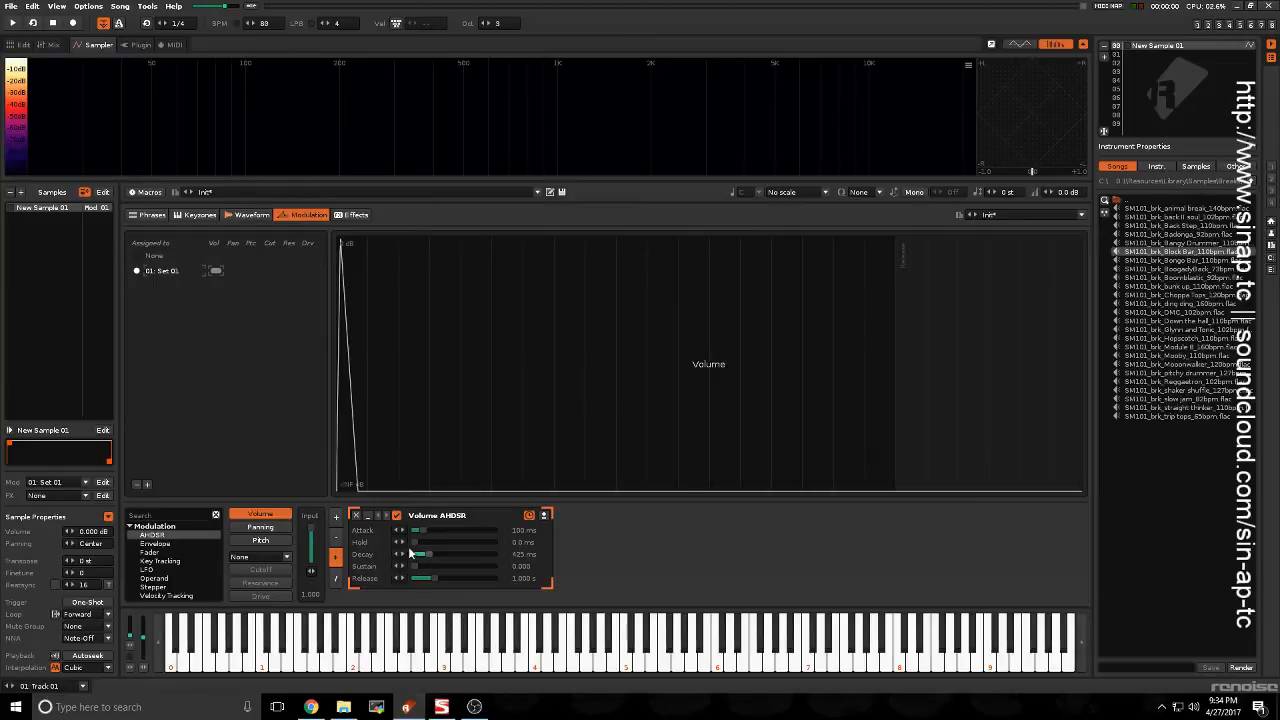
pyautogui.moveTo(434, 578); pyautogui.dragTo(410, 578)
pyautogui.moveTo(423, 558)
pyautogui.mouseDown()
pyautogui.moveTo(444, 558)
pyautogui.moveTo(432, 558)
pyautogui.mouseUp()
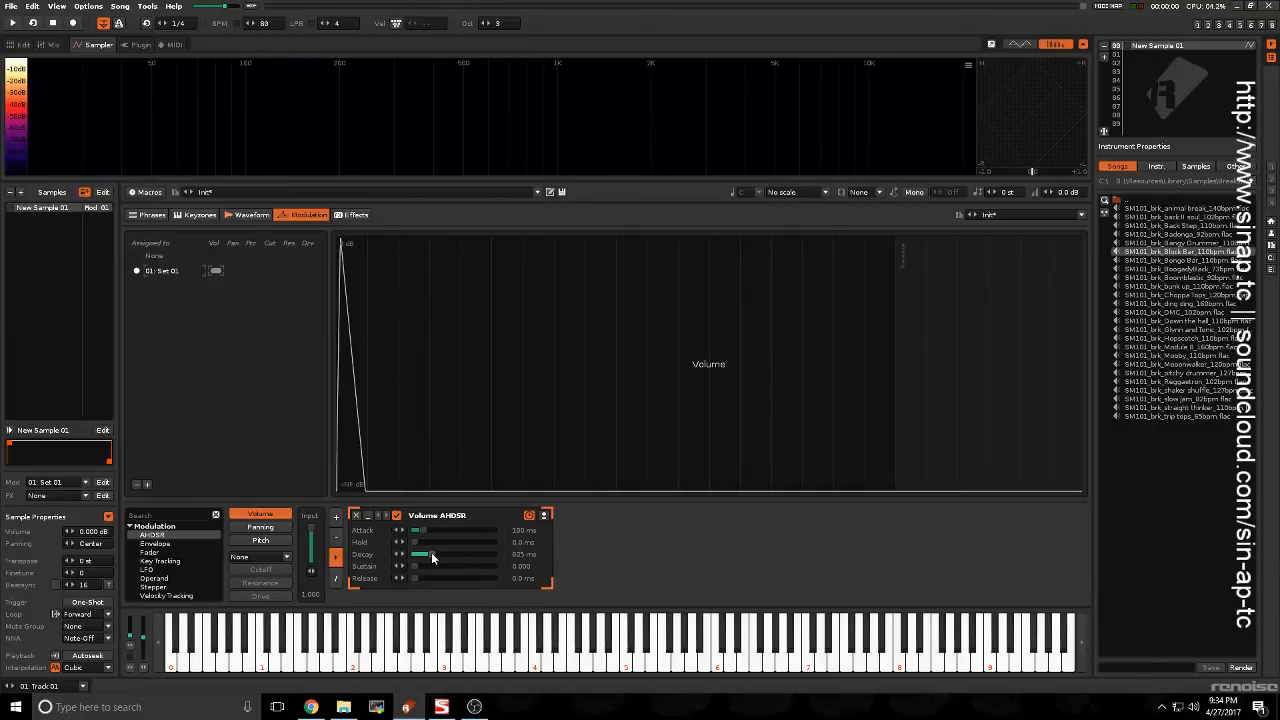
pyautogui.press('z')
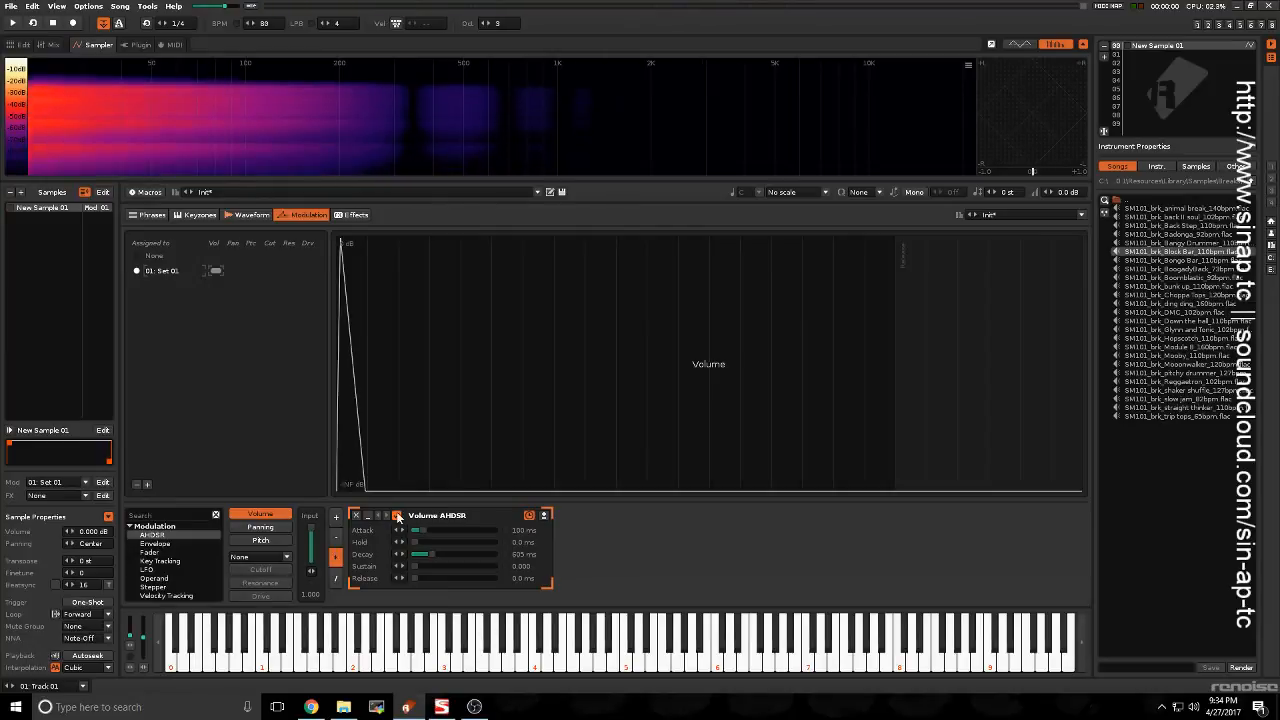
pyautogui.moveTo(422, 530); pyautogui.dragTo(416, 530)
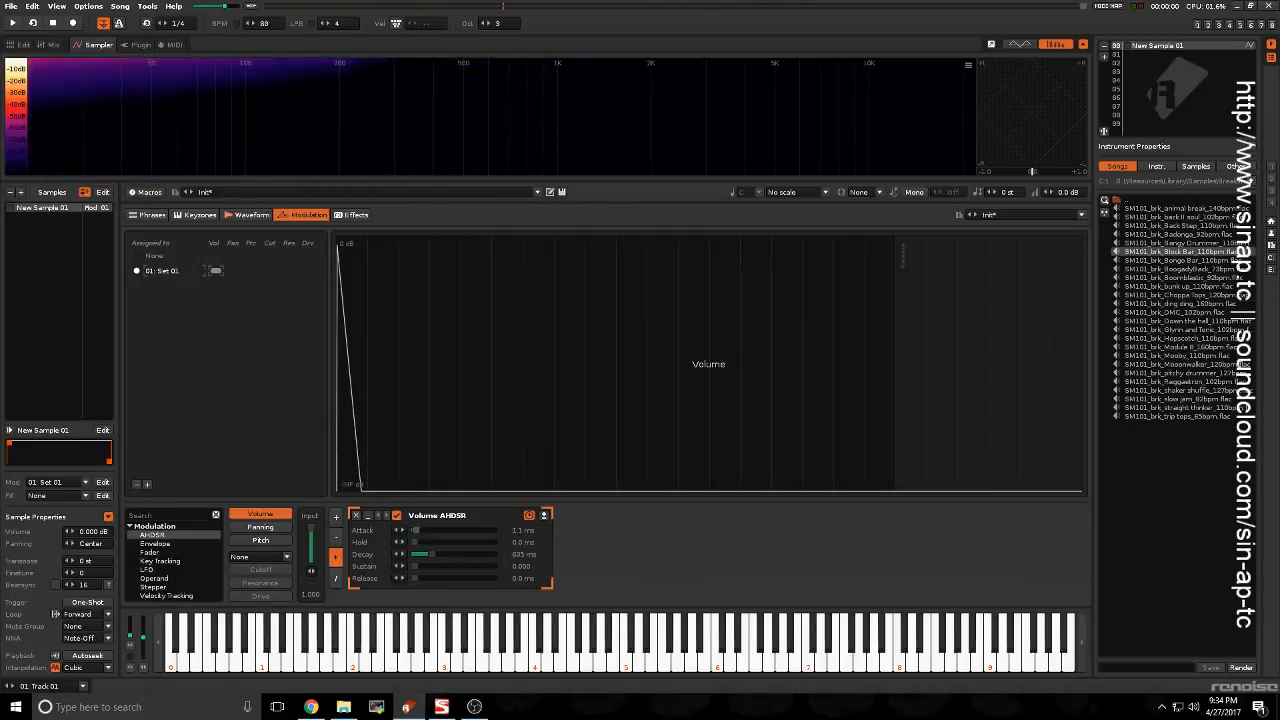
pyautogui.press('z')
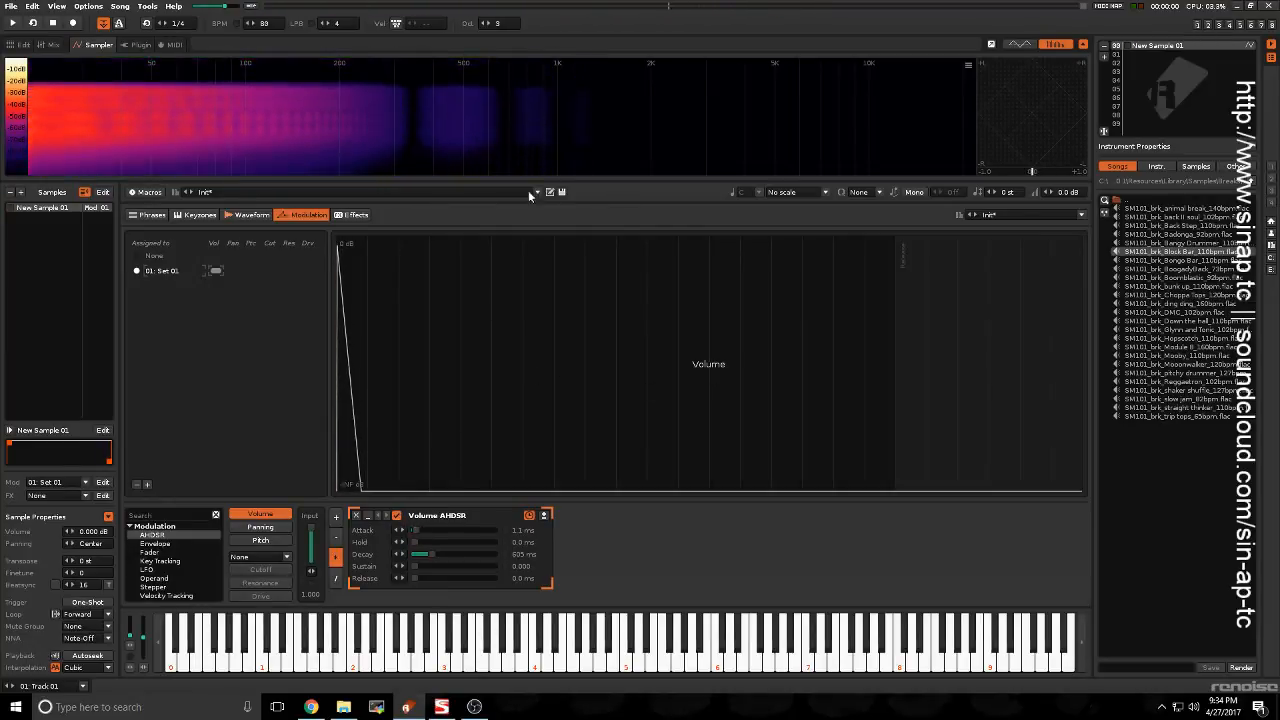
# Step: Create a sample FX chain and rename it "split"
pyautogui.click(350, 215)
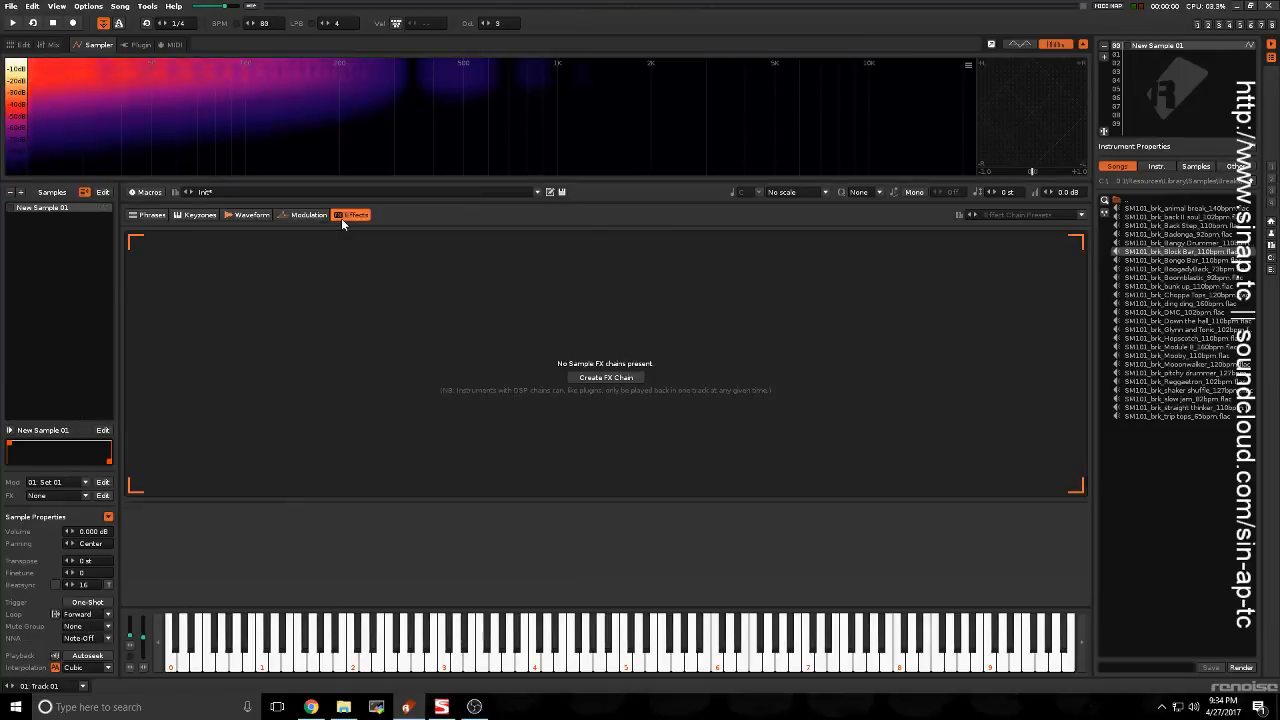
pyautogui.click(605, 378)
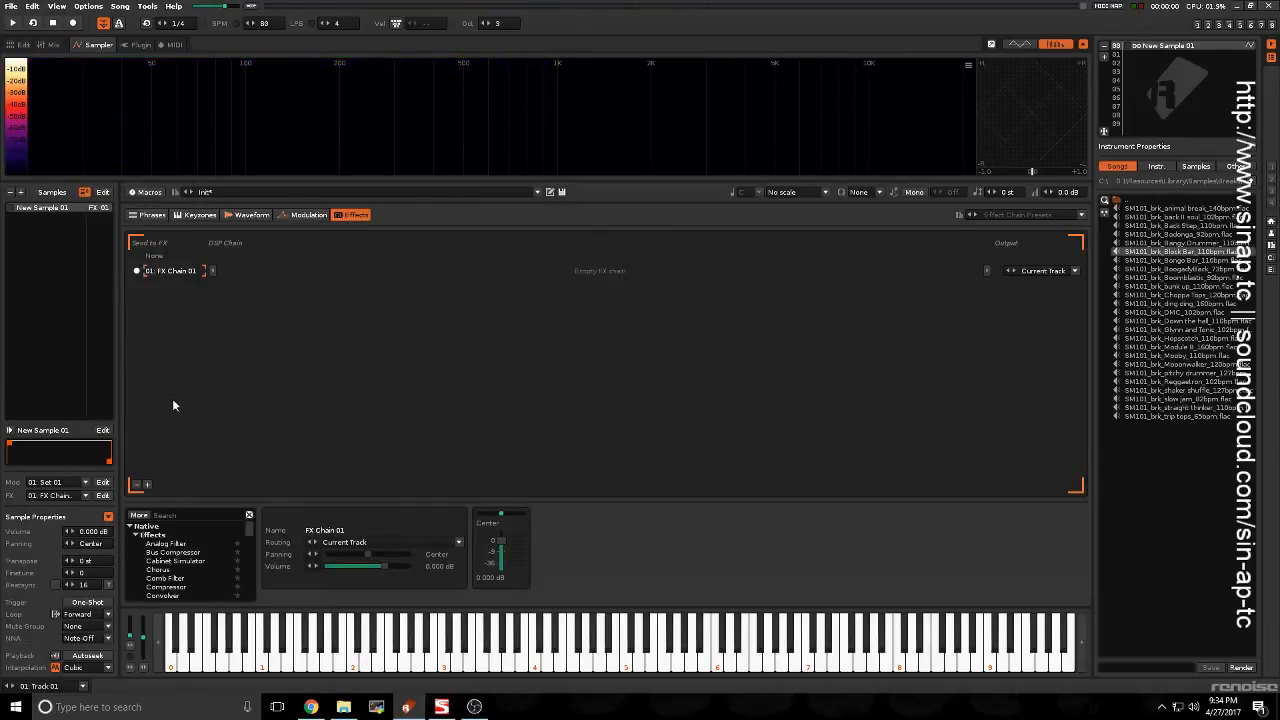
pyautogui.doubleClick(180, 271)
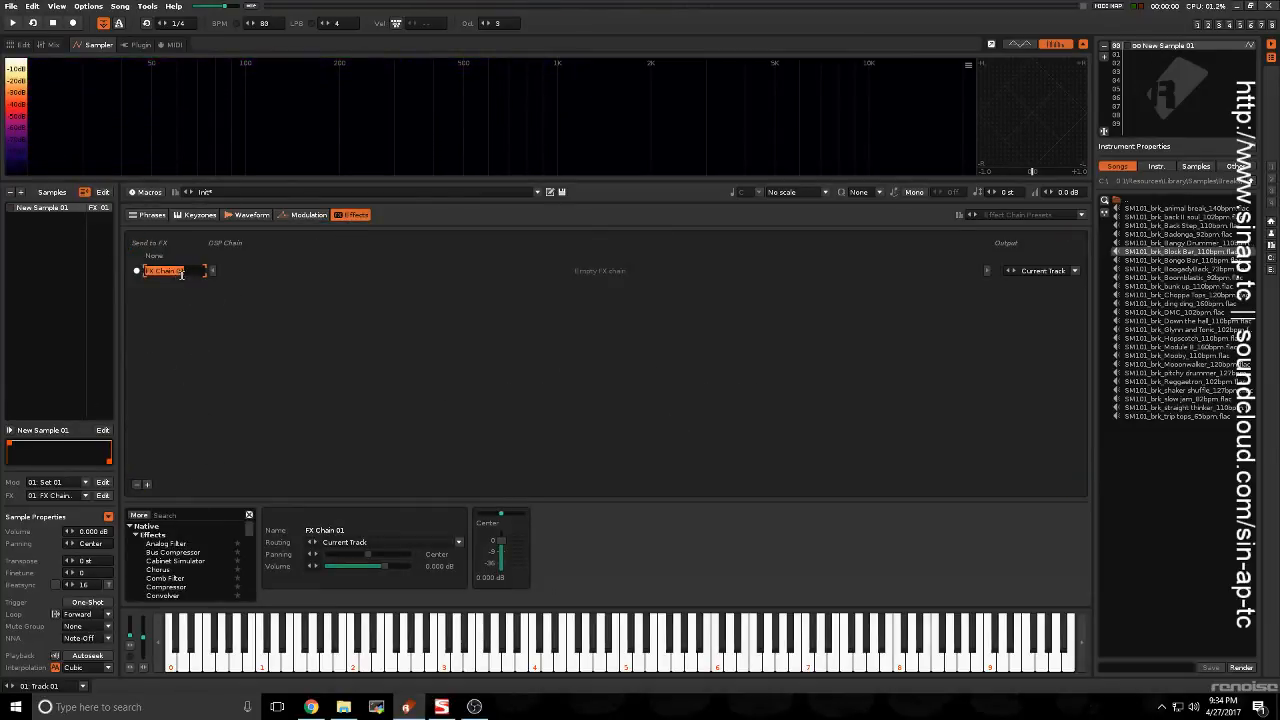
pyautogui.press('BackSpace')
pyautogui.write('split')
pyautogui.press('Return')
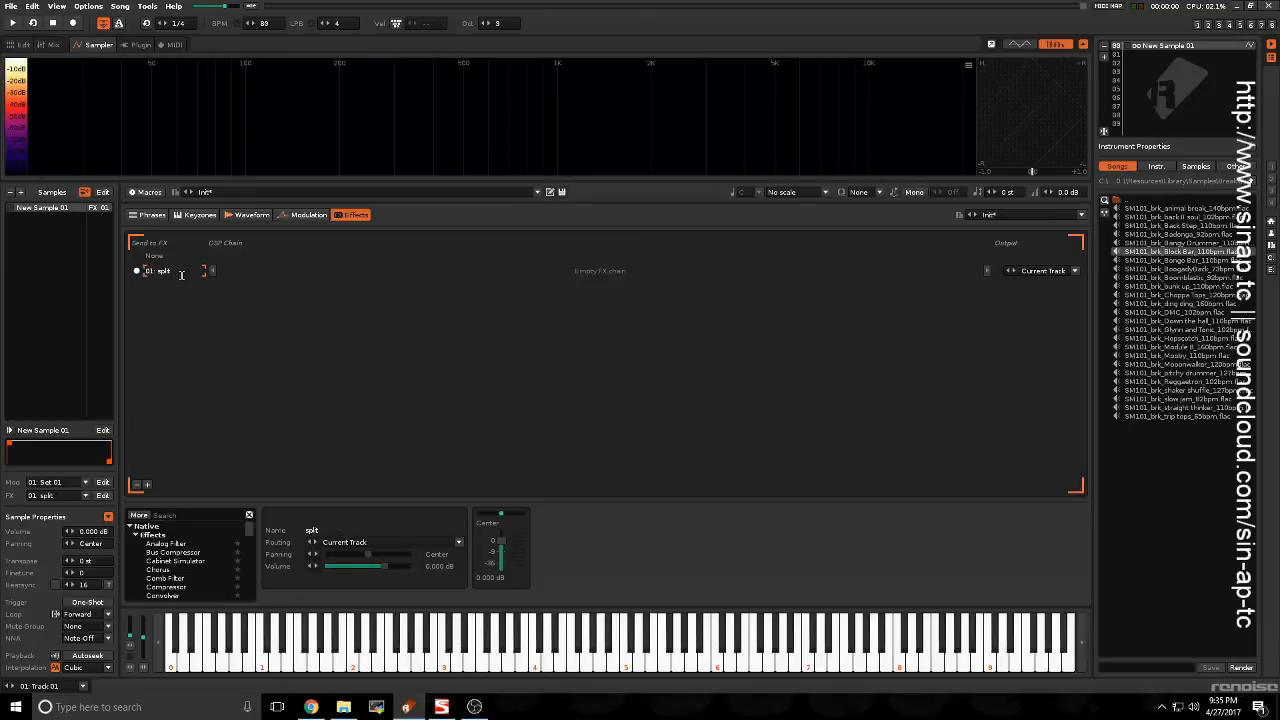
# Step: Add two more FX chains and rename the second chain "low note"
pyautogui.doubleClick(147, 484)
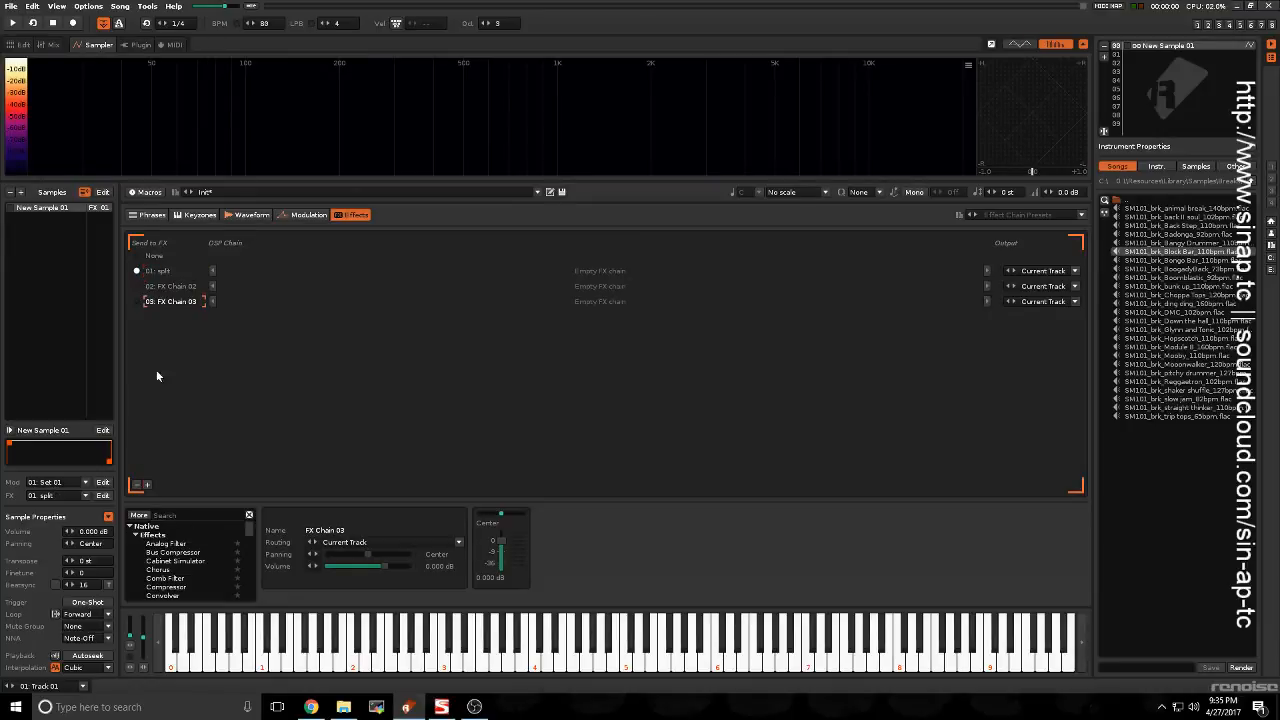
pyautogui.doubleClick(170, 286)
pyautogui.press('BackSpace')
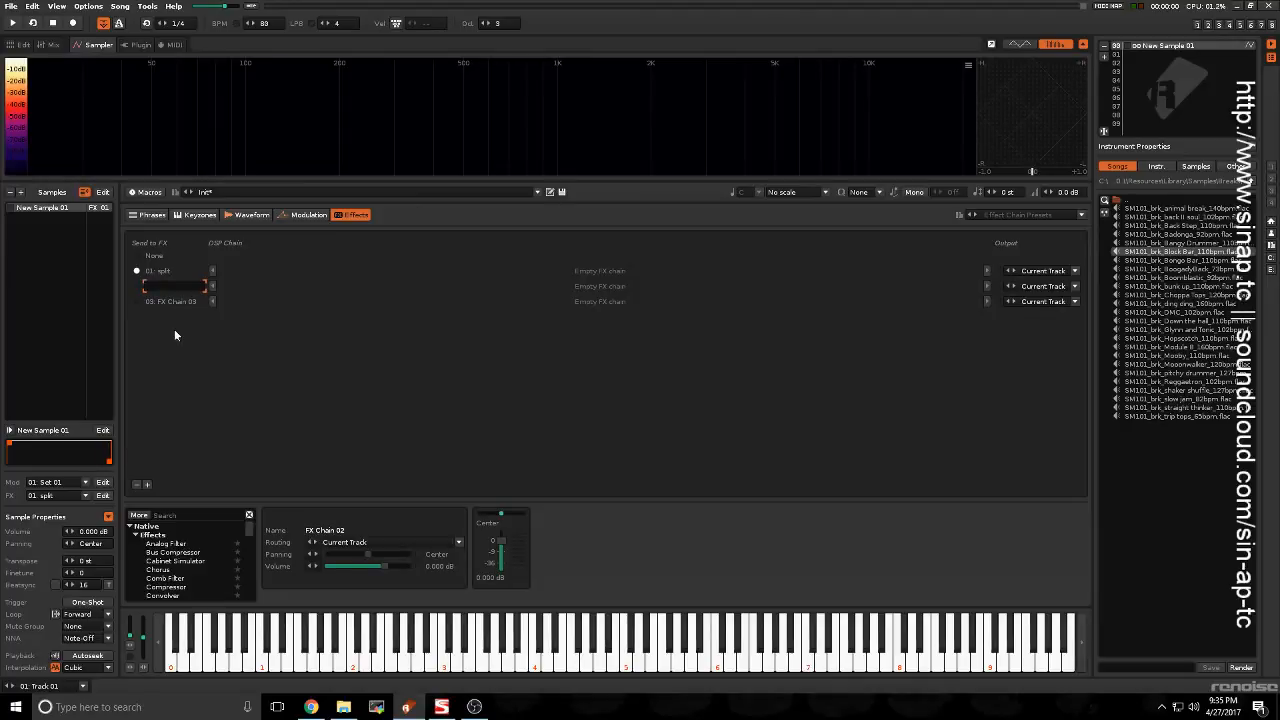
pyautogui.write('low note')
pyautogui.press('Return')
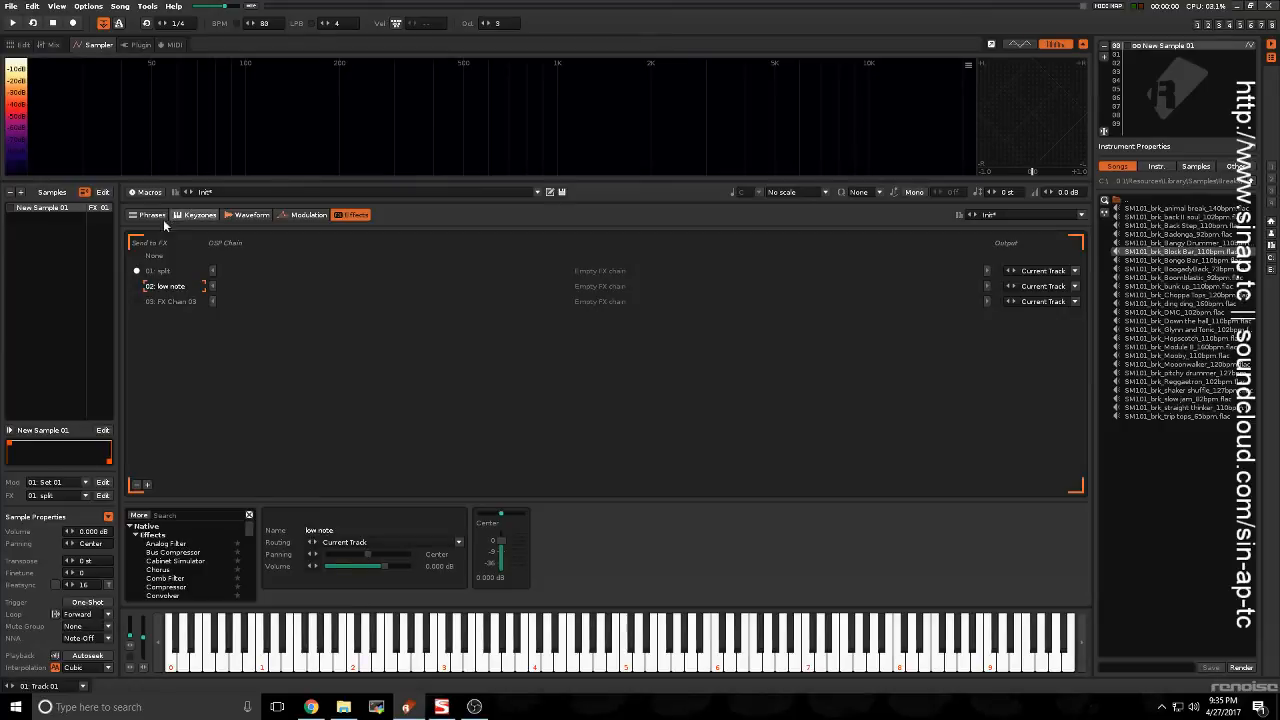
# Step: Rename the third FX chain "impulse"
pyautogui.click(166, 302)
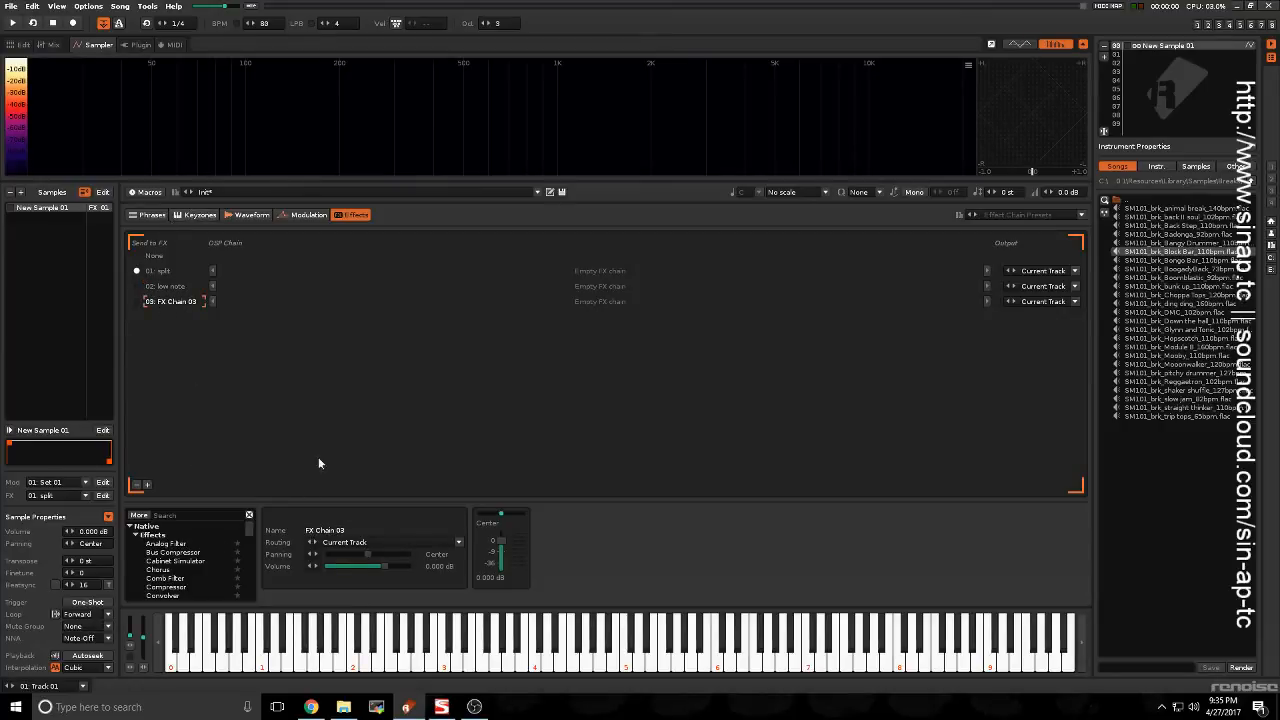
pyautogui.doubleClick(165, 301)
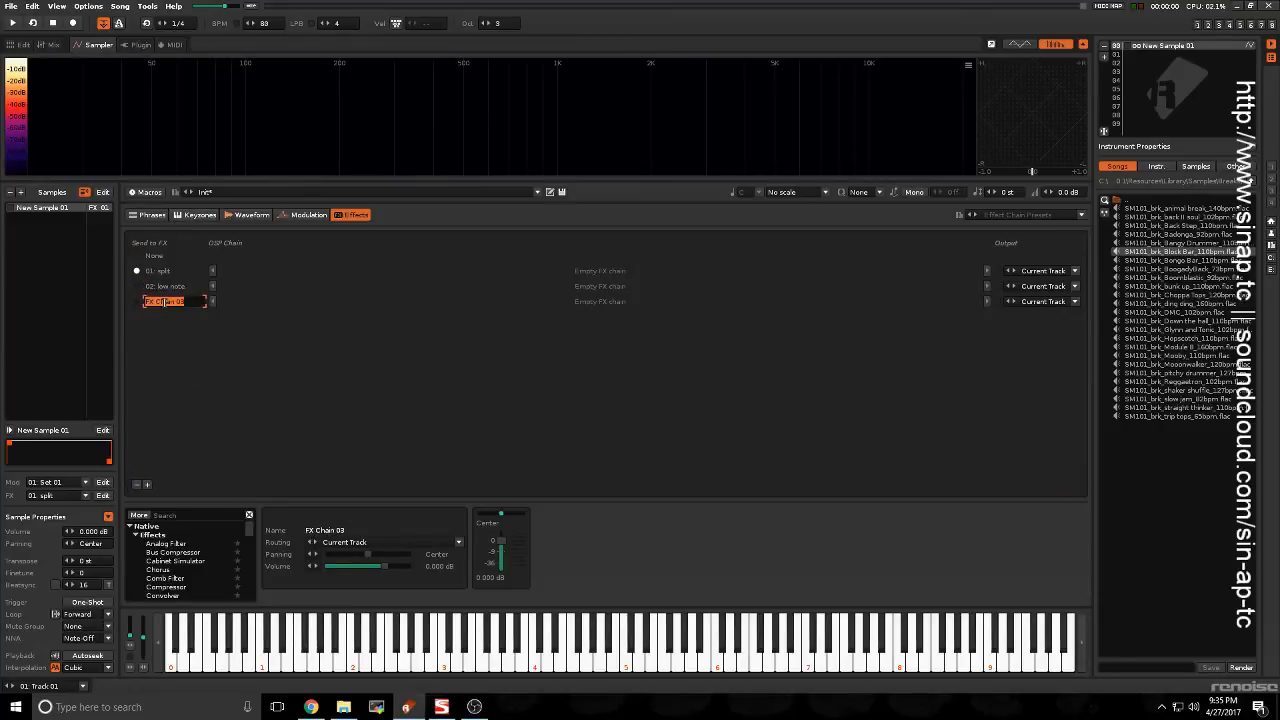
pyautogui.write('impulse')
pyautogui.press('Return')
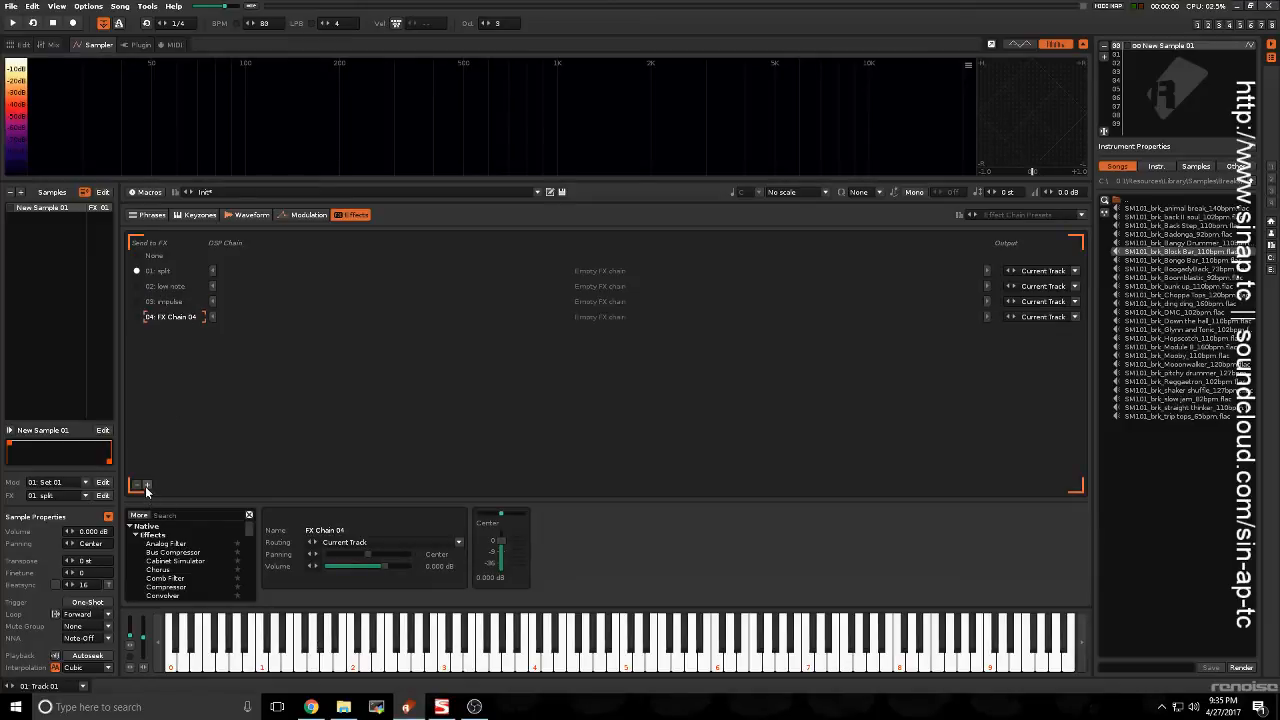
# Step: Add a fourth FX chain and name it "combine"
pyautogui.doubleClick(171, 318)
pyautogui.write('combine')
pyautogui.press('Return')
# Step: Add a Send device to the split chain with the low note chain as its receiver
pyautogui.click(160, 271)
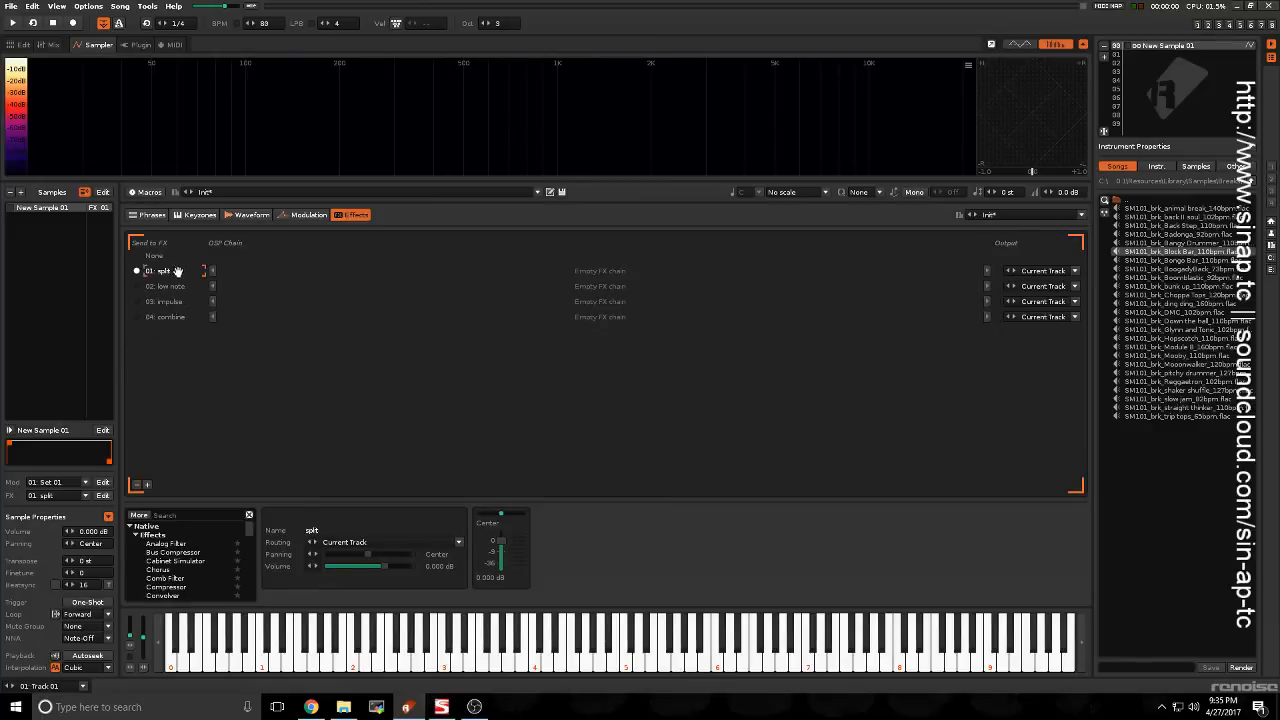
pyautogui.click(196, 514)
pyautogui.write('send')
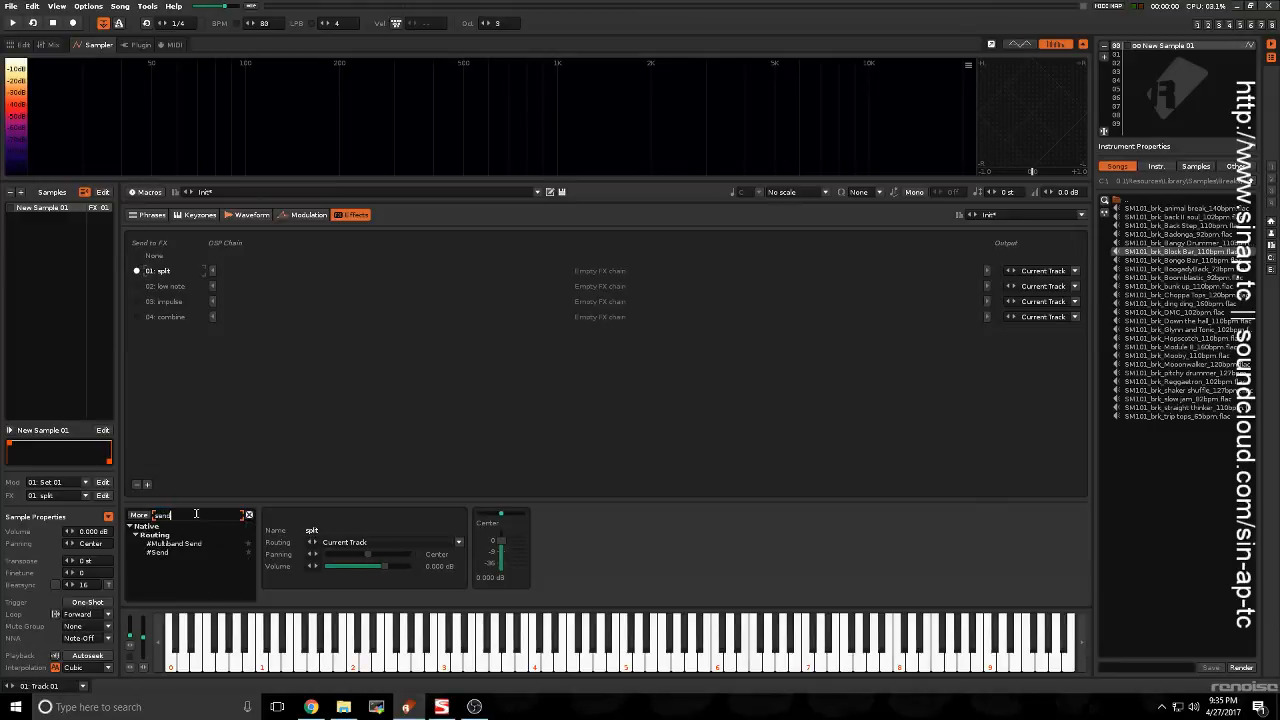
pyautogui.moveTo(157, 552); pyautogui.dragTo(521, 574)
pyautogui.click(605, 578)
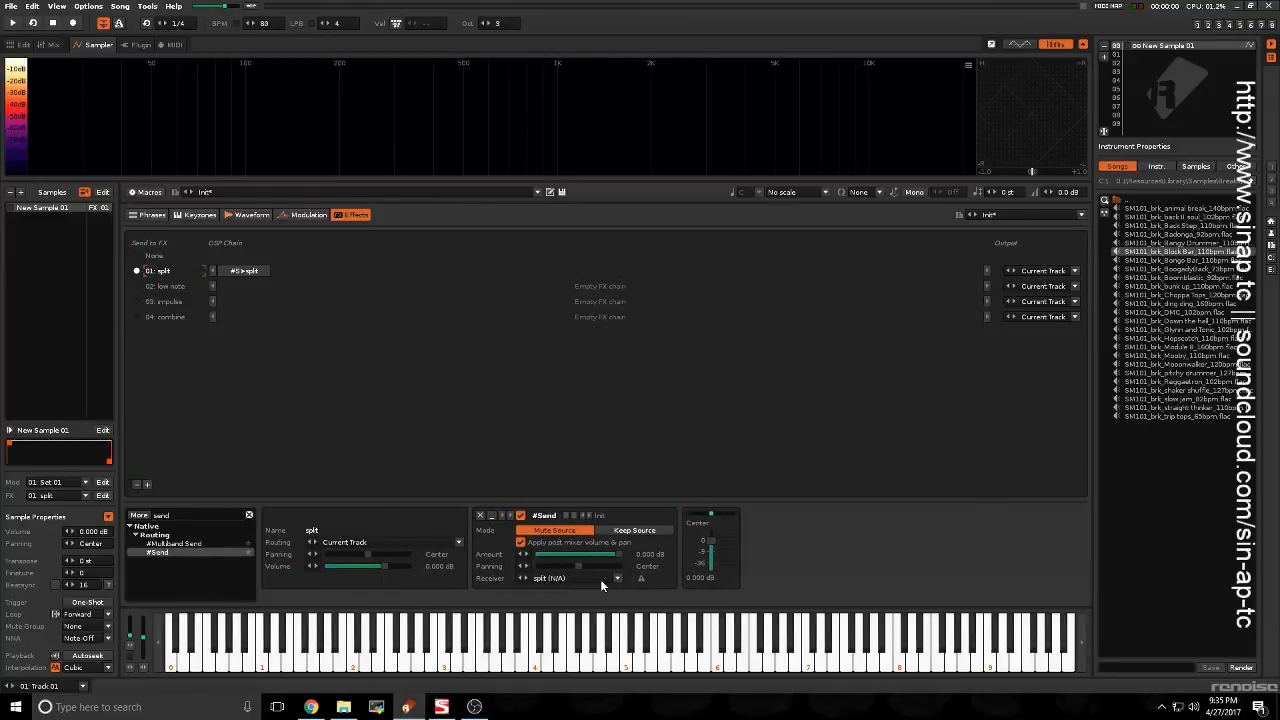
pyautogui.click(544, 546)
# Step: Add a second Send device to the split chain with the impulse chain as its receiver
pyautogui.moveTo(172, 552); pyautogui.dragTo(715, 558)
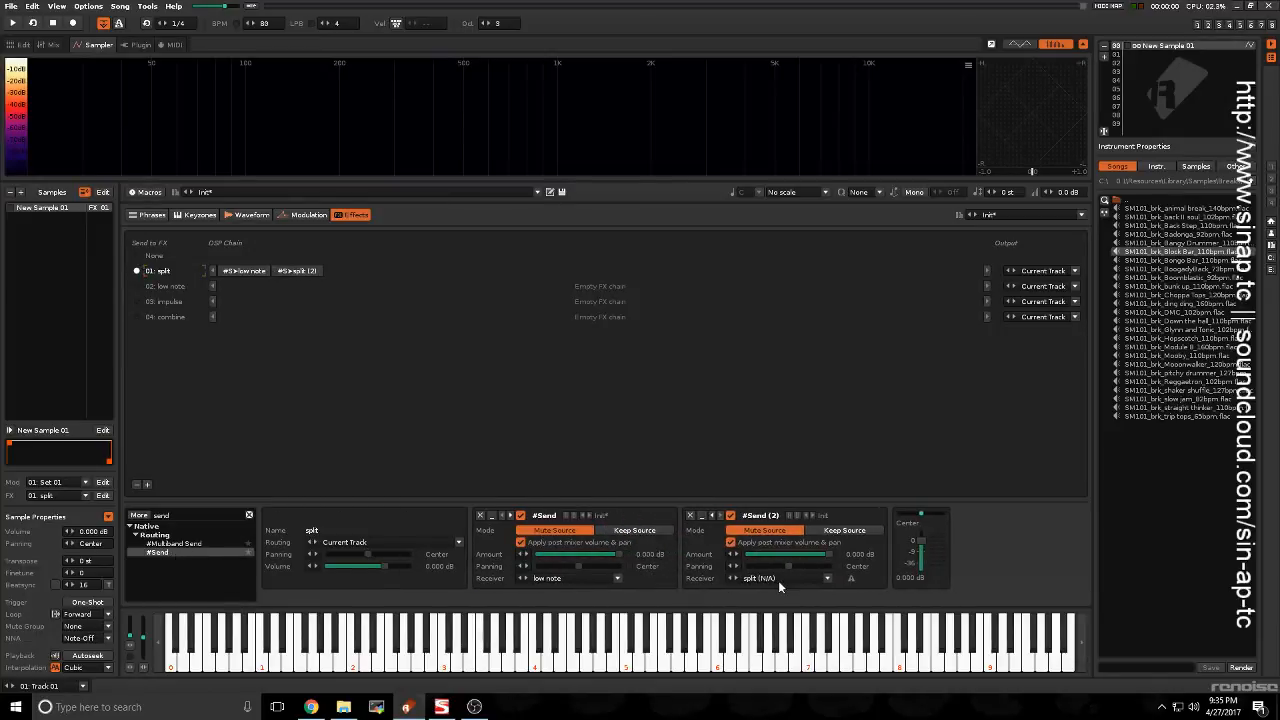
pyautogui.click(778, 580)
pyautogui.click(757, 556)
# Step: Set both Sends in the split chain to Keep Source and lower the chain's output volume to -INF dB
pyautogui.click(634, 530)
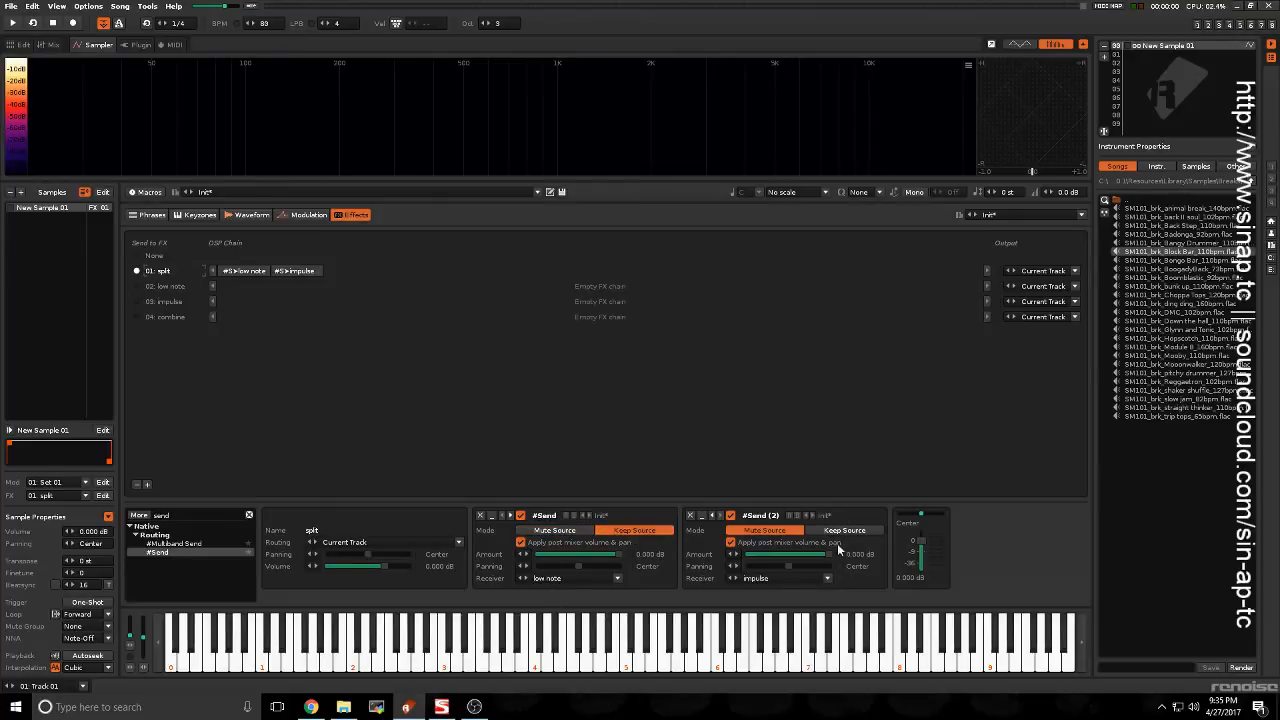
pyautogui.click(841, 531)
pyautogui.moveTo(912, 548); pyautogui.dragTo(919, 574)
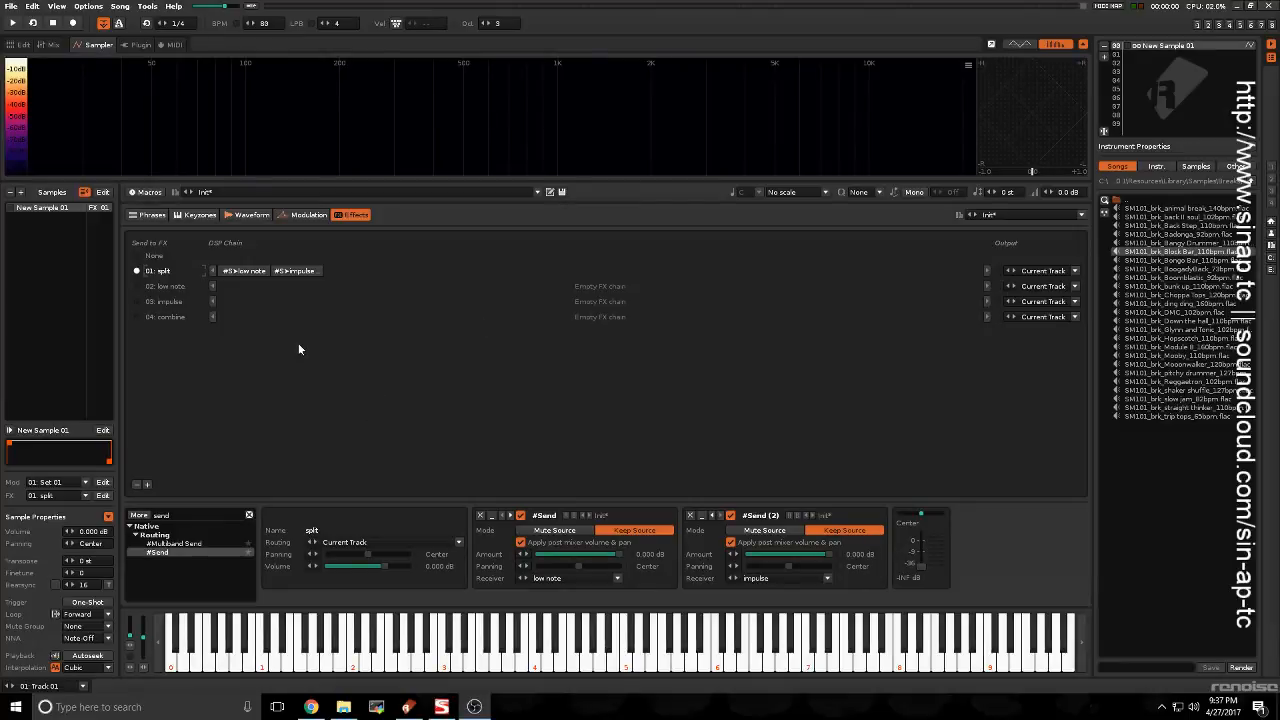
pyautogui.click(452, 443)
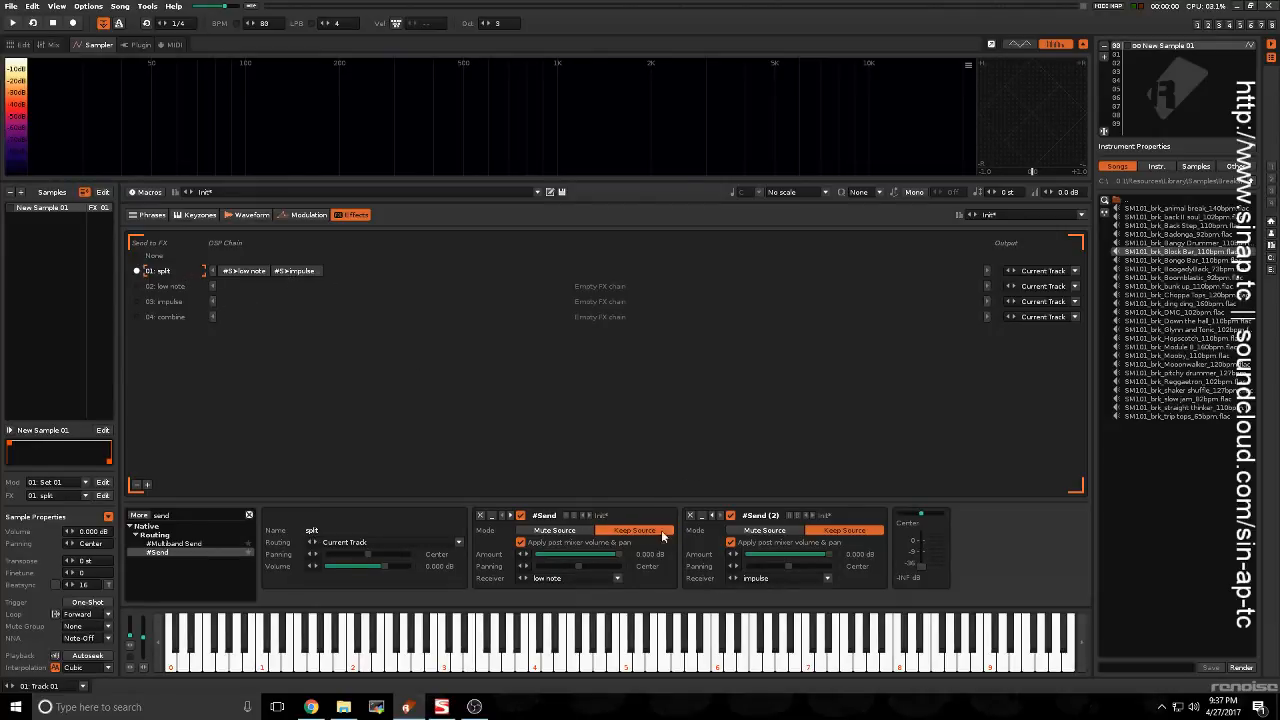
# Step: Add a Send device to the impulse chain and another to the low note chain
pyautogui.click(177, 288)
pyautogui.click(174, 301)
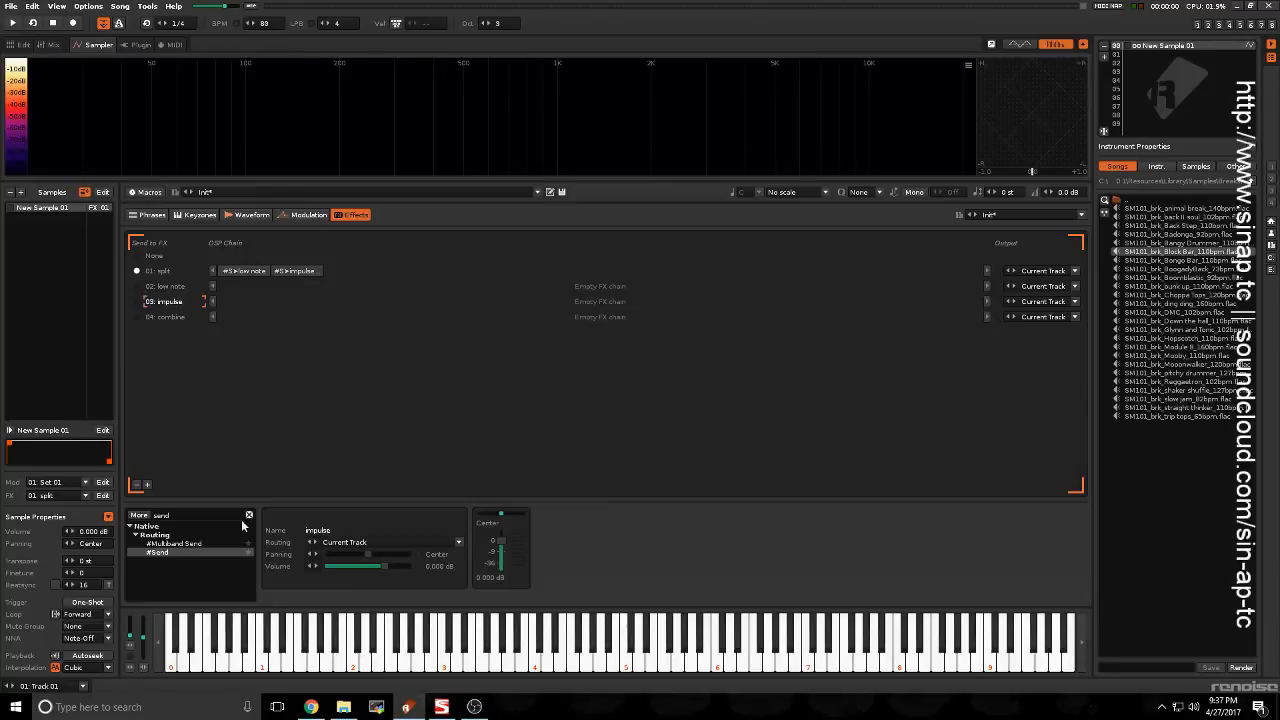
pyautogui.click(178, 513)
pyautogui.moveTo(173, 556); pyautogui.dragTo(549, 553)
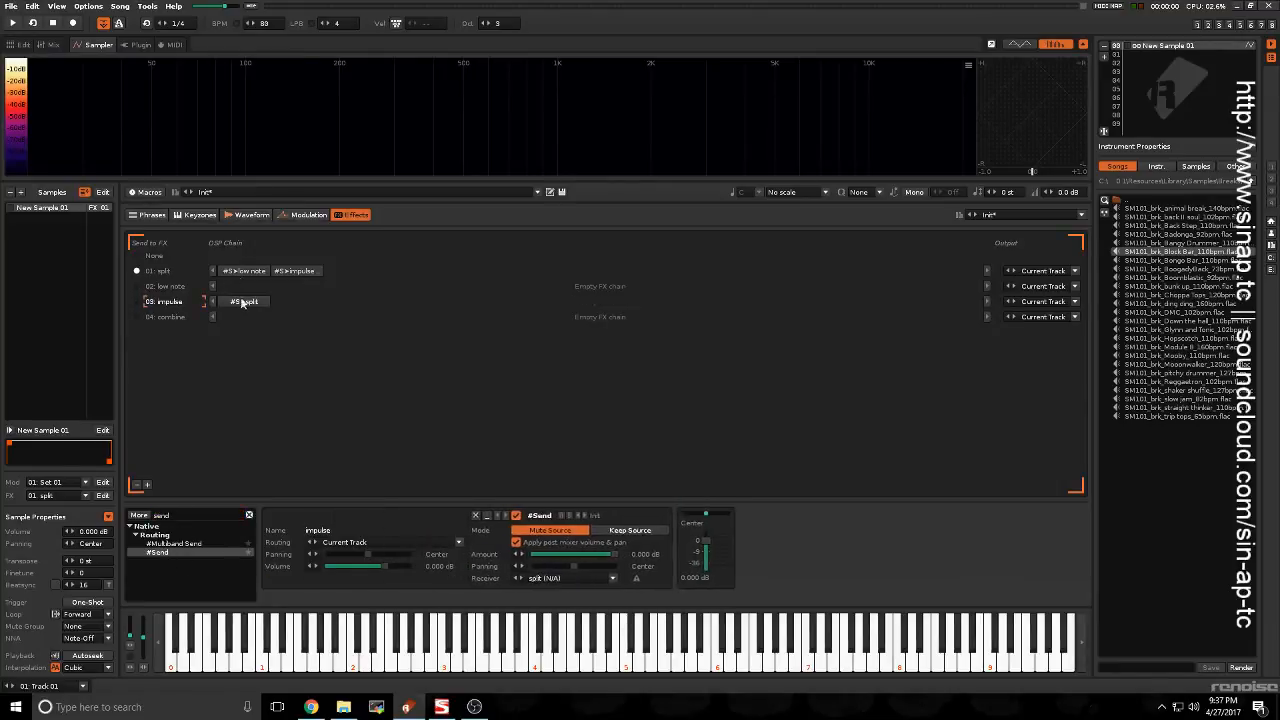
pyautogui.click(177, 288)
pyautogui.moveTo(172, 556); pyautogui.dragTo(528, 540)
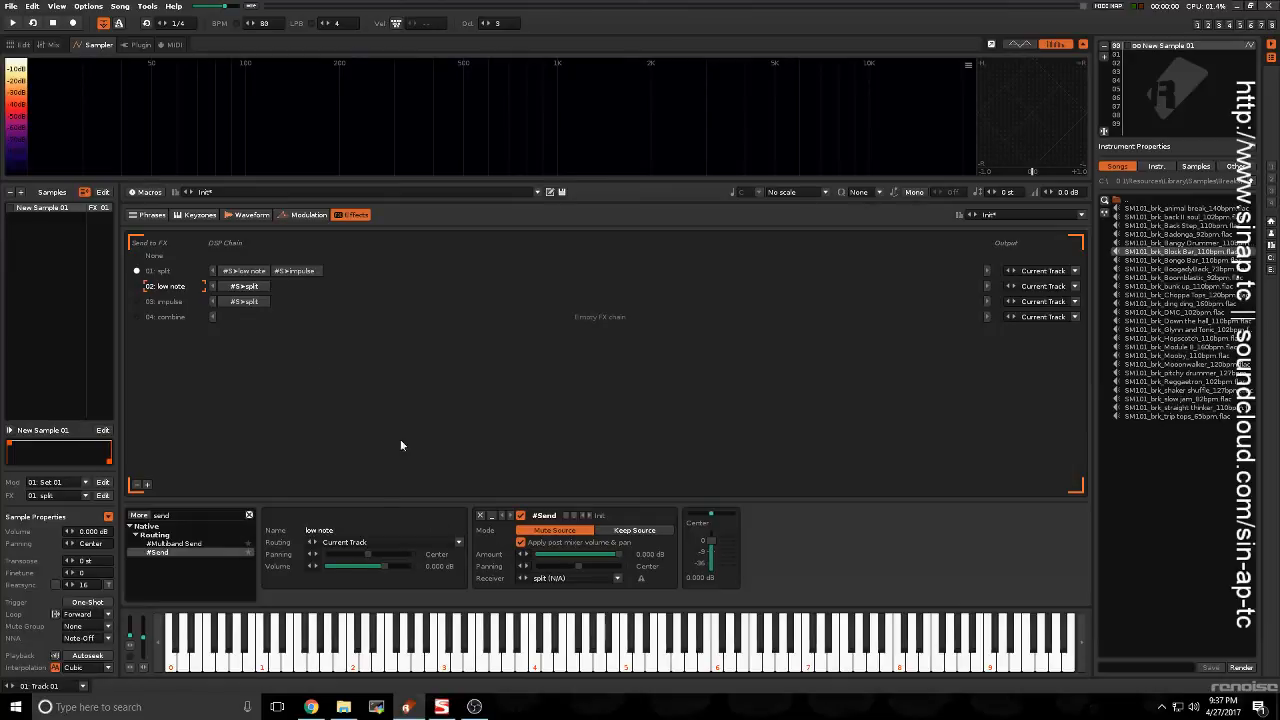
# Step: Set the receiver of the Sends in the low note and impulse chains to combine
pyautogui.click(543, 577)
pyautogui.click(570, 571)
pyautogui.click(245, 305)
pyautogui.click(553, 578)
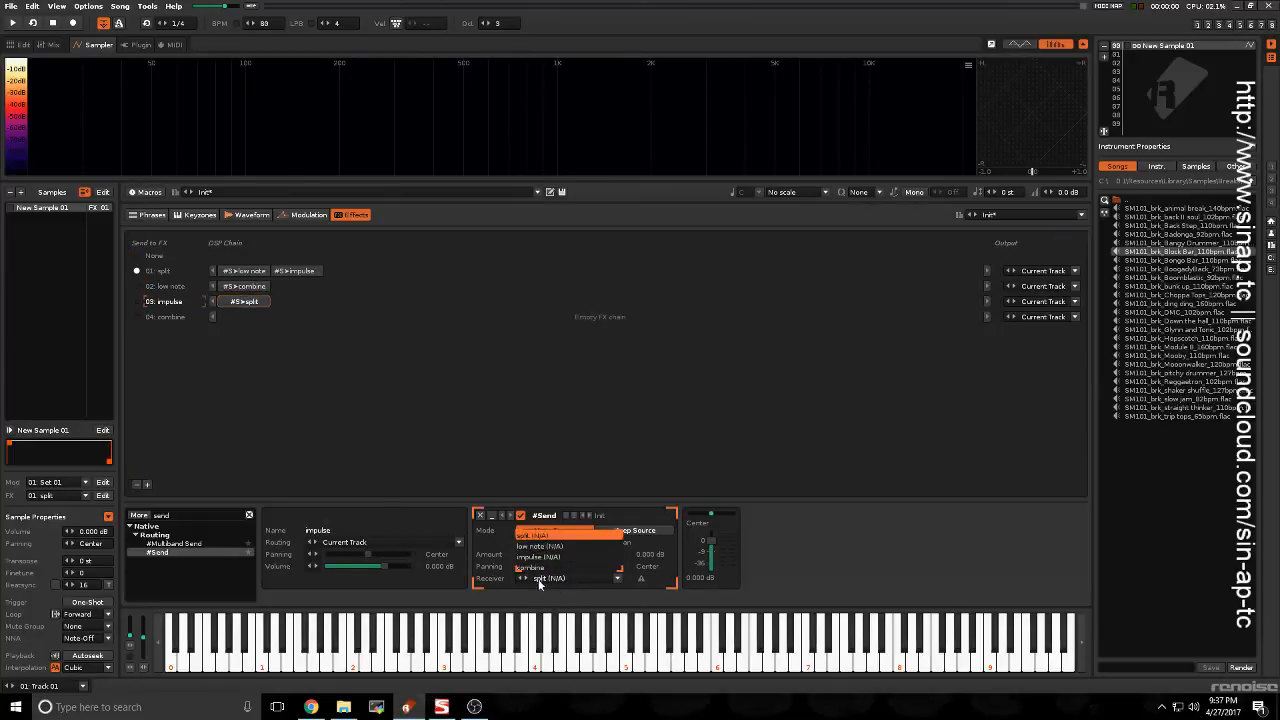
pyautogui.click(560, 565)
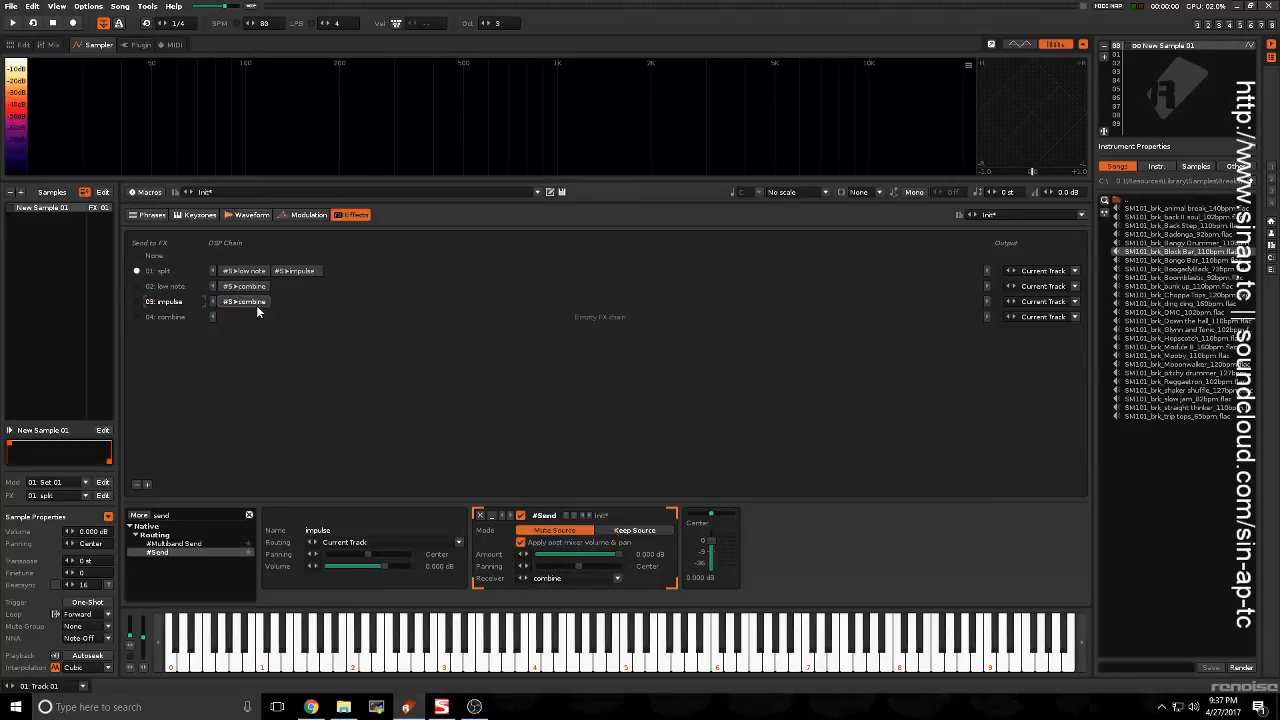
# Step: Turn off Apply post mixer volume & pan on all the Sends in the impulse, low note and split chains
pyautogui.click(166, 286)
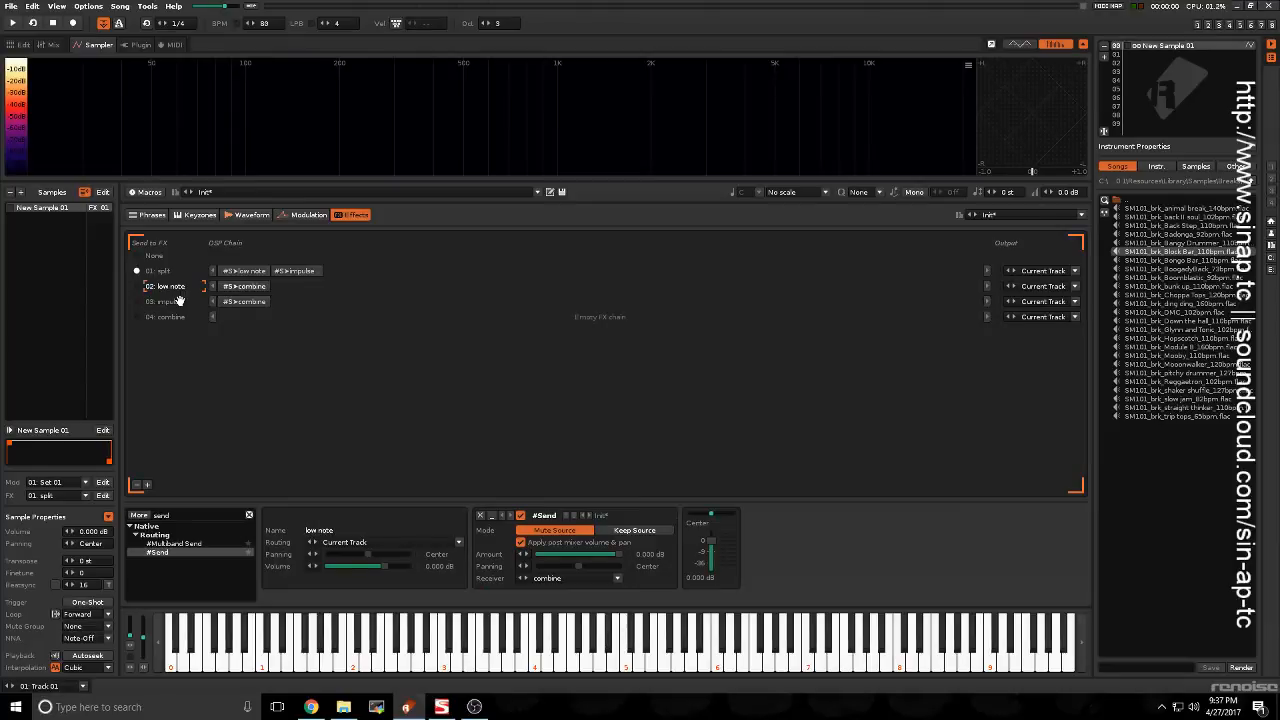
pyautogui.click(177, 301)
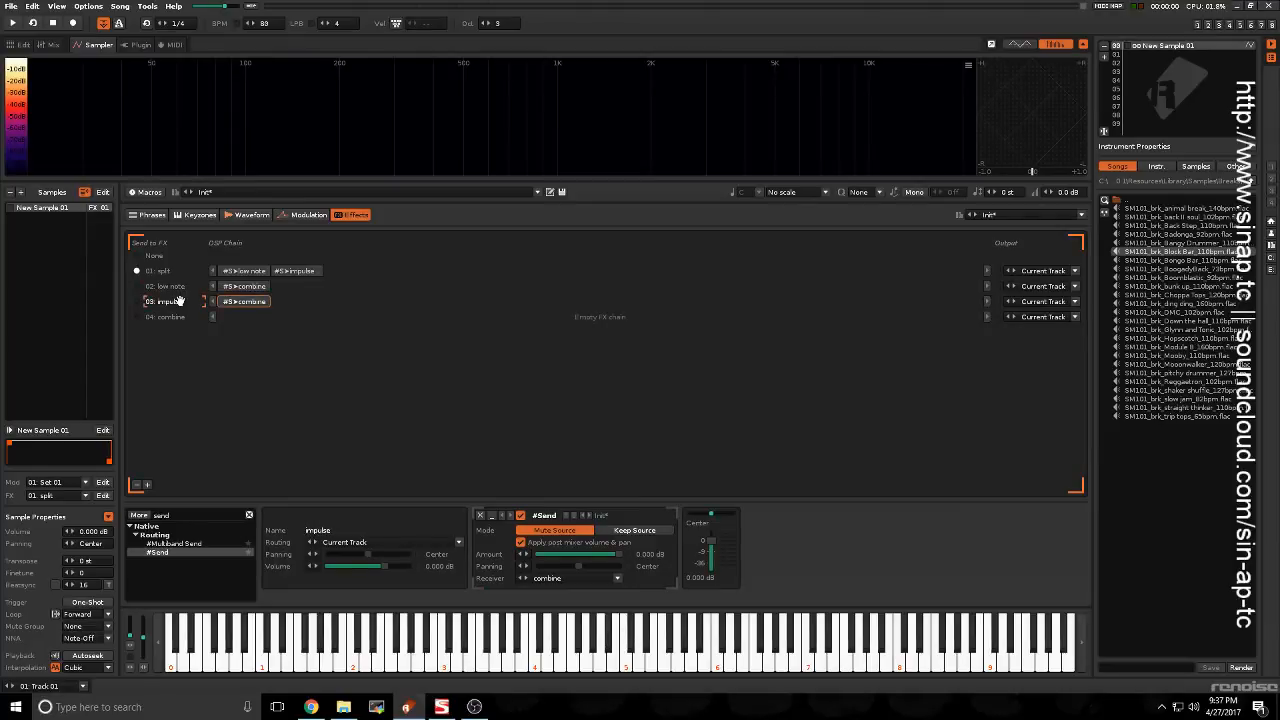
pyautogui.click(520, 542)
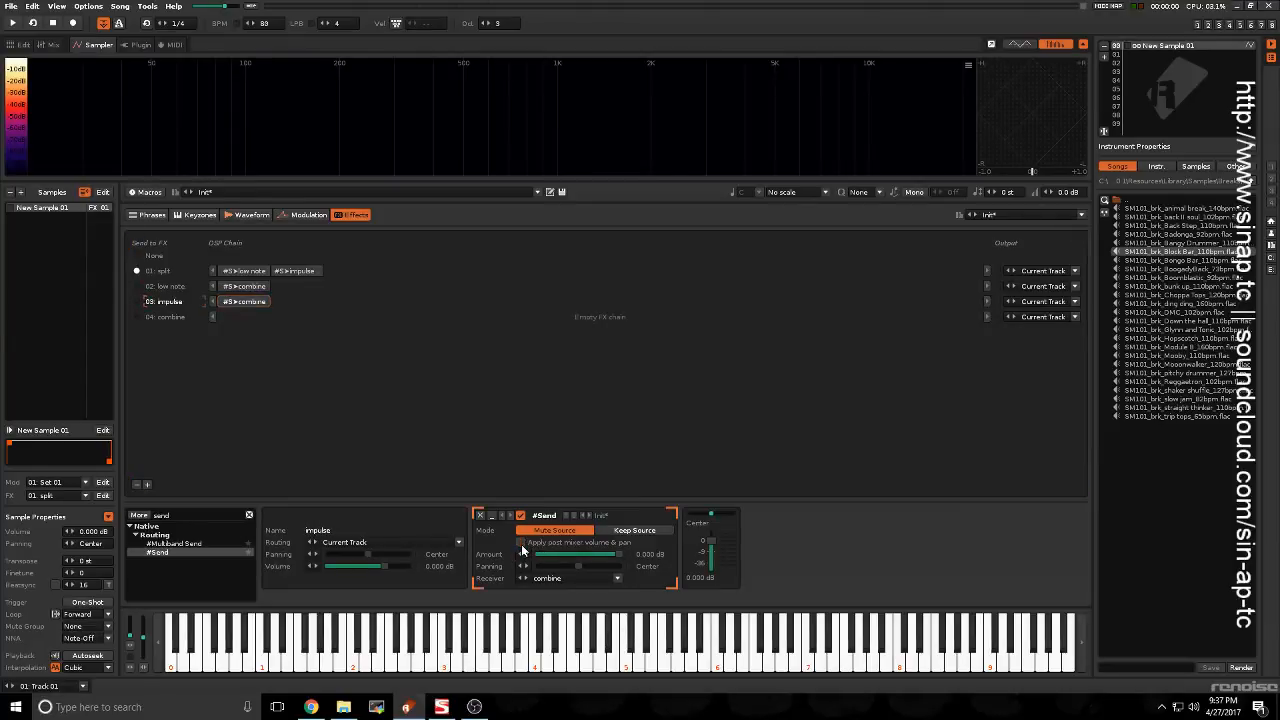
pyautogui.click(161, 284)
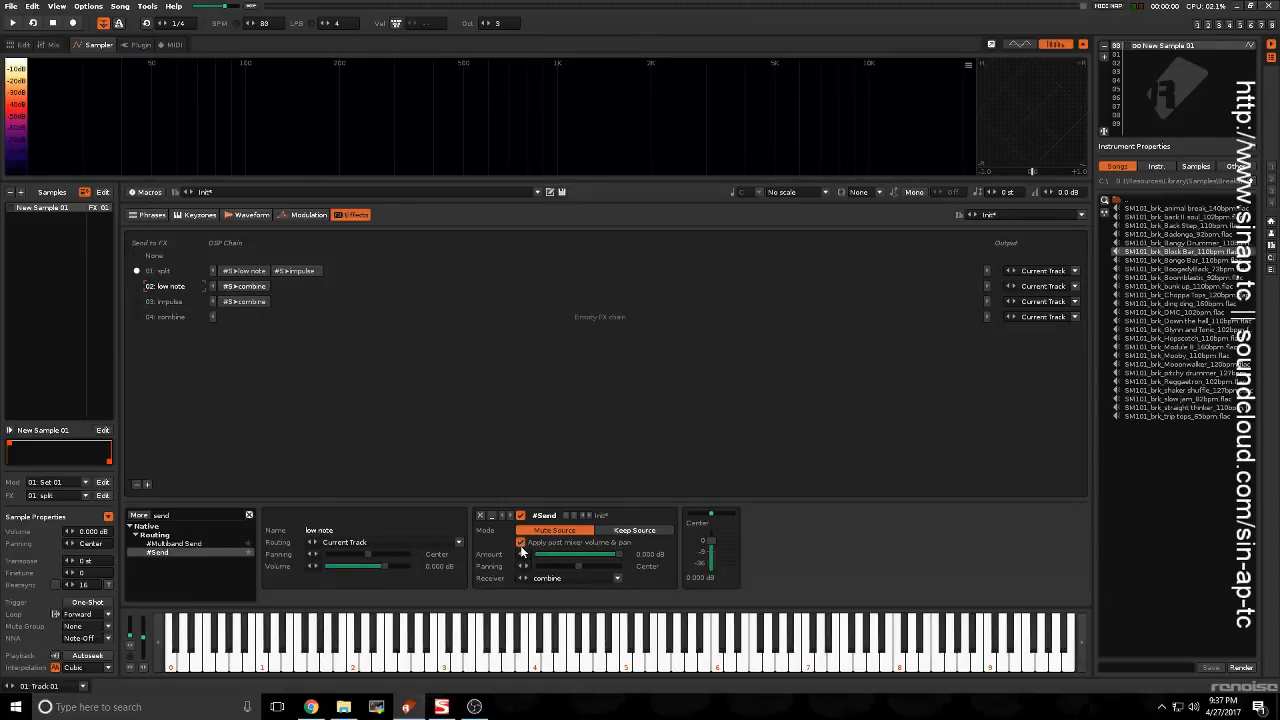
pyautogui.click(520, 543)
pyautogui.click(184, 274)
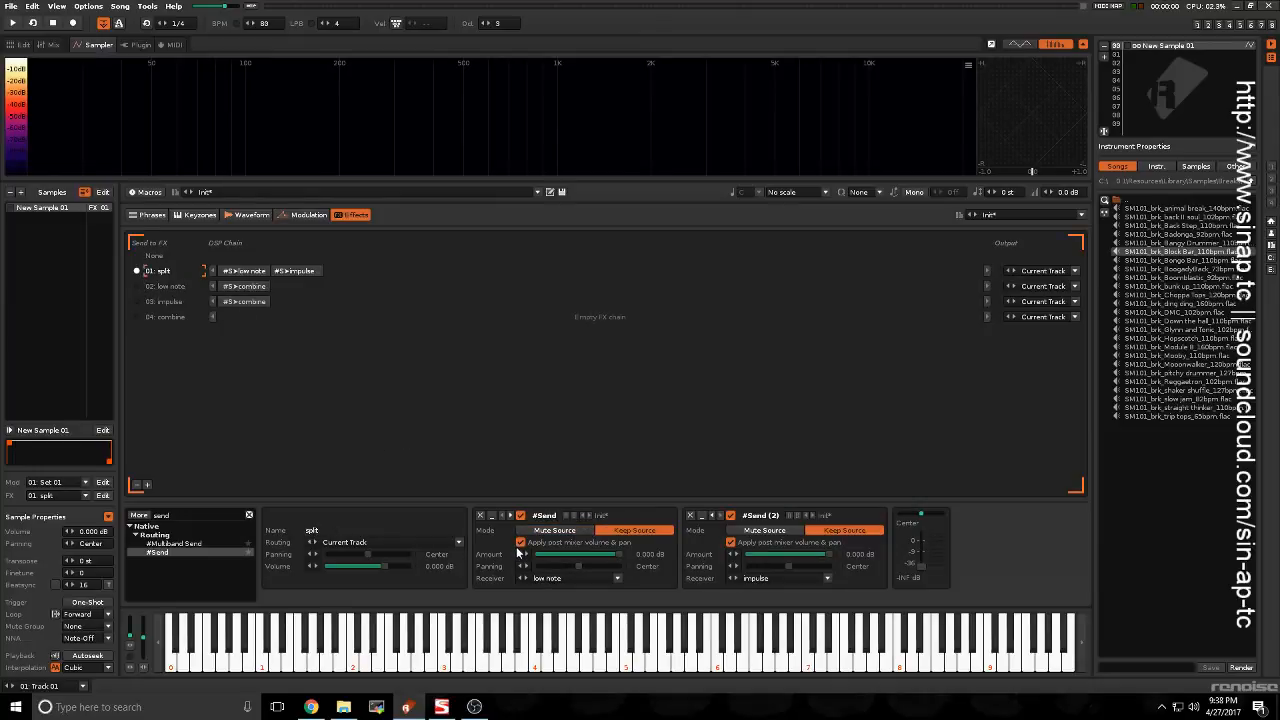
pyautogui.click(730, 542)
# Step: Set the amount of the Send in the low note chain to -6 dB
pyautogui.click(165, 287)
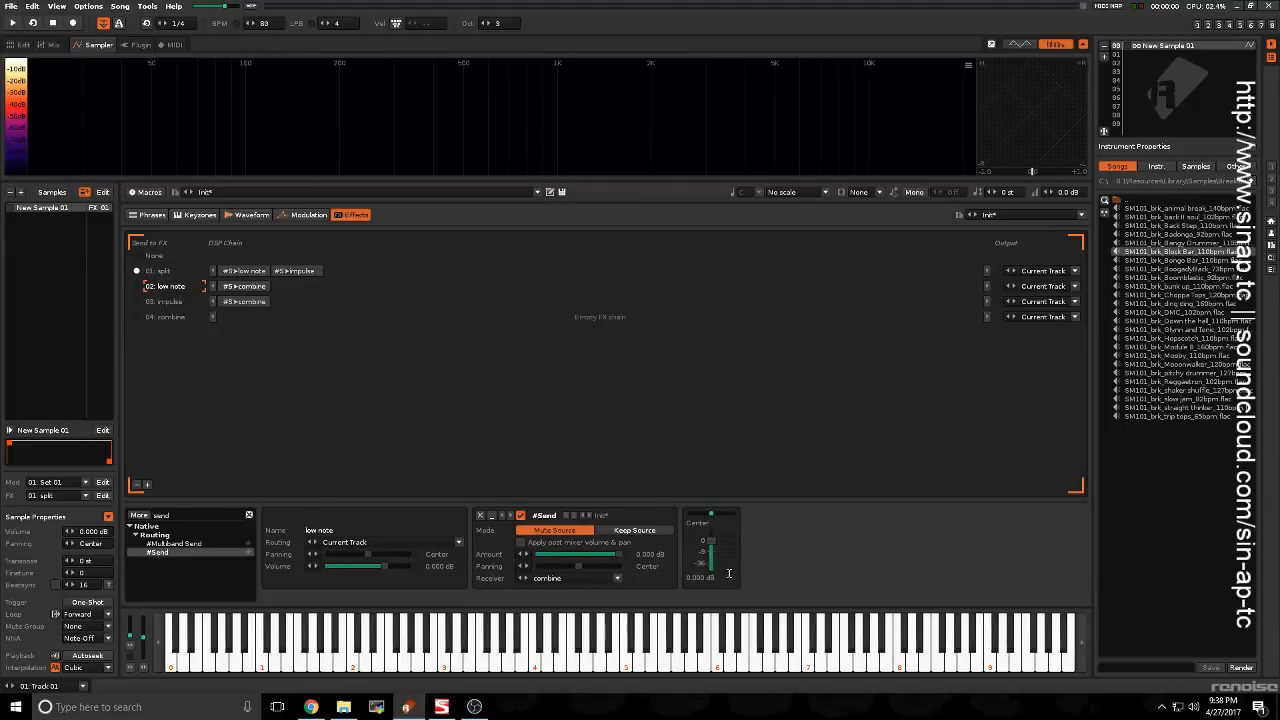
pyautogui.click(165, 301)
pyautogui.click(180, 316)
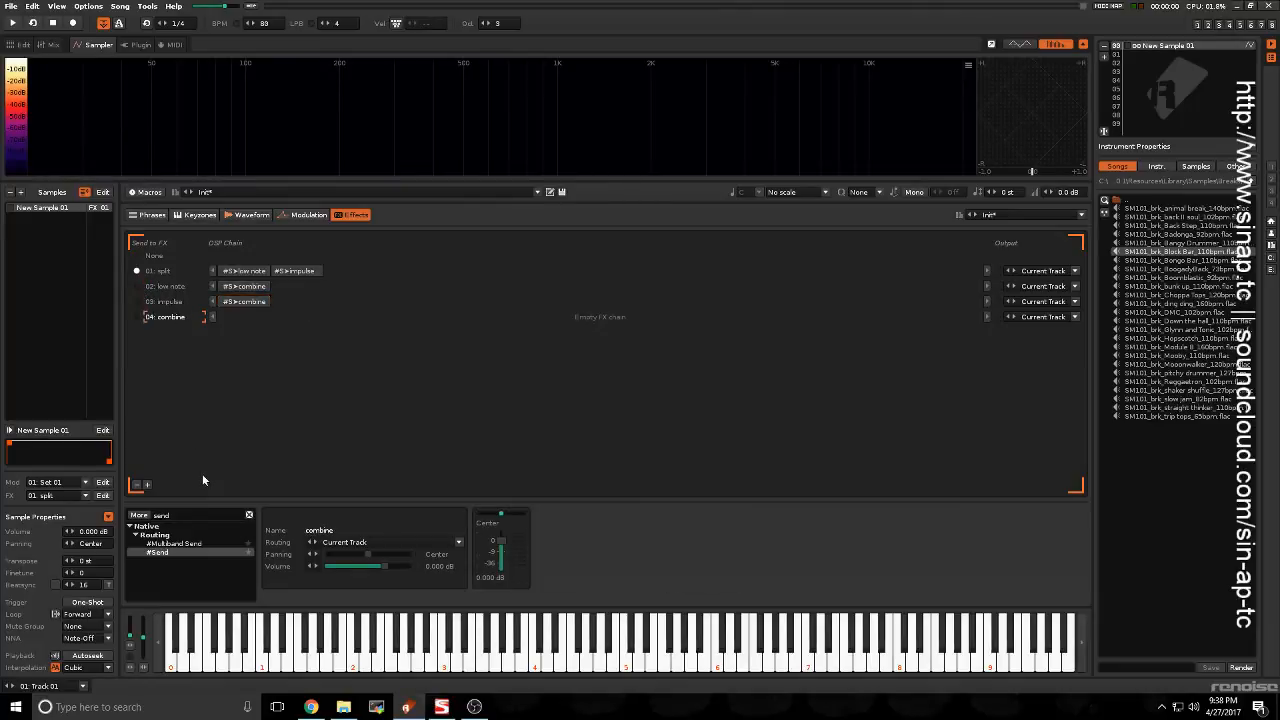
pyautogui.click(181, 516)
pyautogui.click(156, 288)
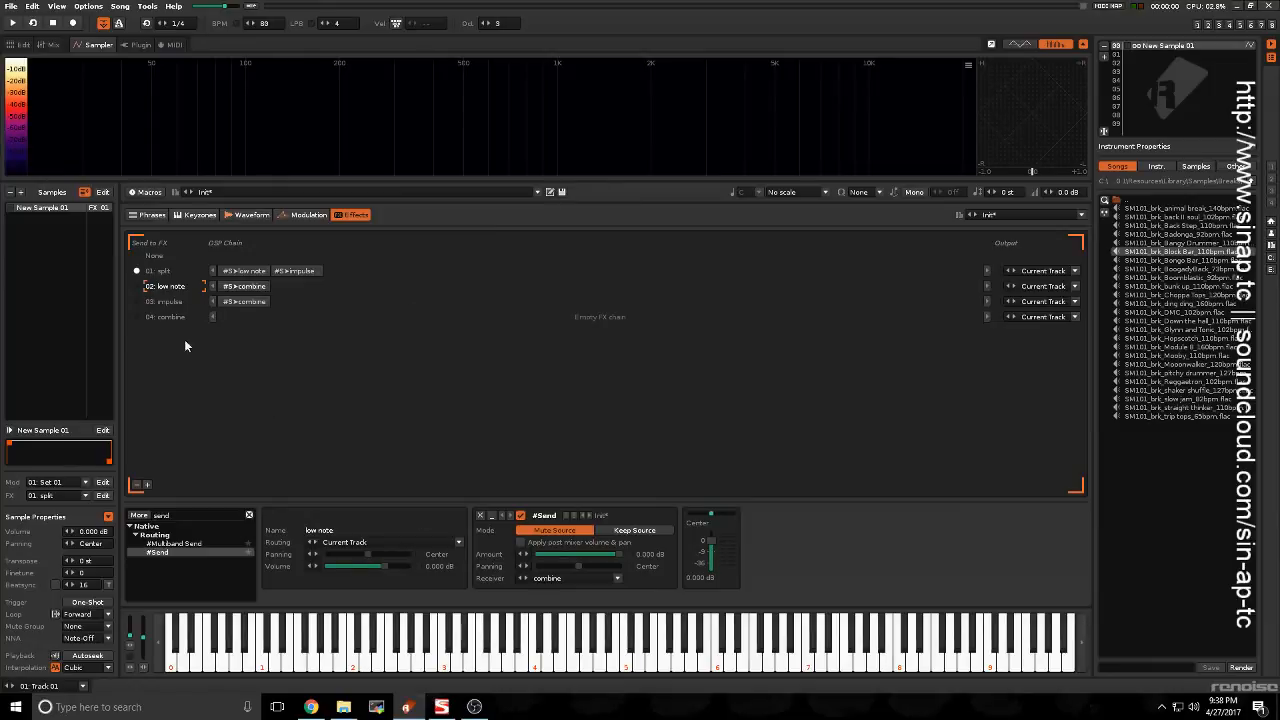
pyautogui.click(652, 555)
pyautogui.write('-6')
pyautogui.press('Return')
# Step: Set the amount of the Send in the impulse chain to -6 dB
pyautogui.click(176, 300)
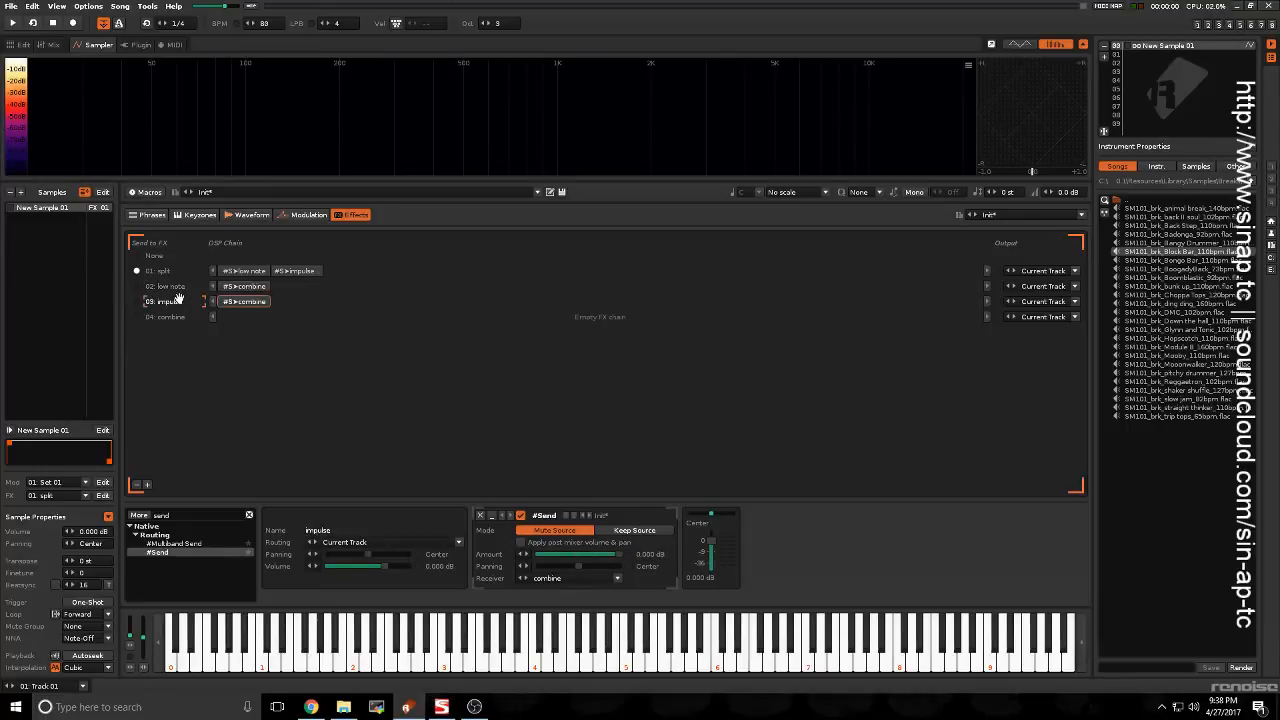
pyautogui.click(666, 556)
pyautogui.write('-6')
pyautogui.press('Return')
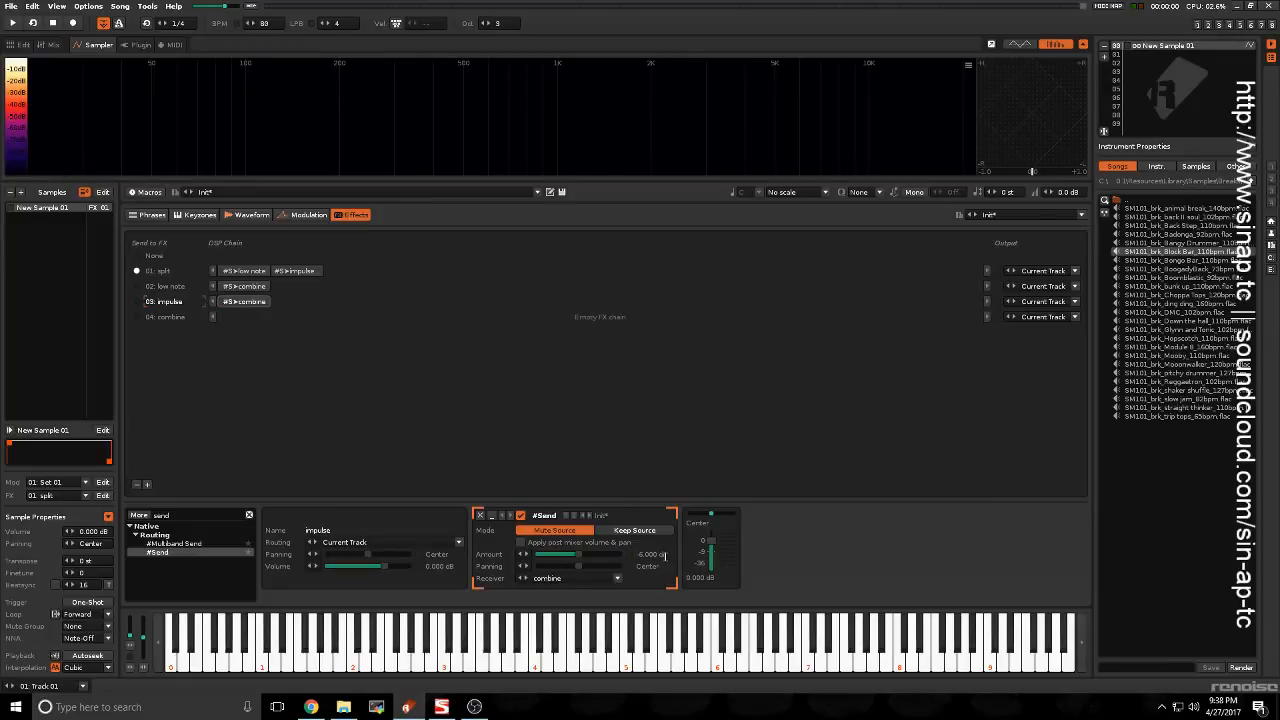
# Step: Find the RingMod effect and insert it ahead of the Send in the low note chain
pyautogui.click(168, 316)
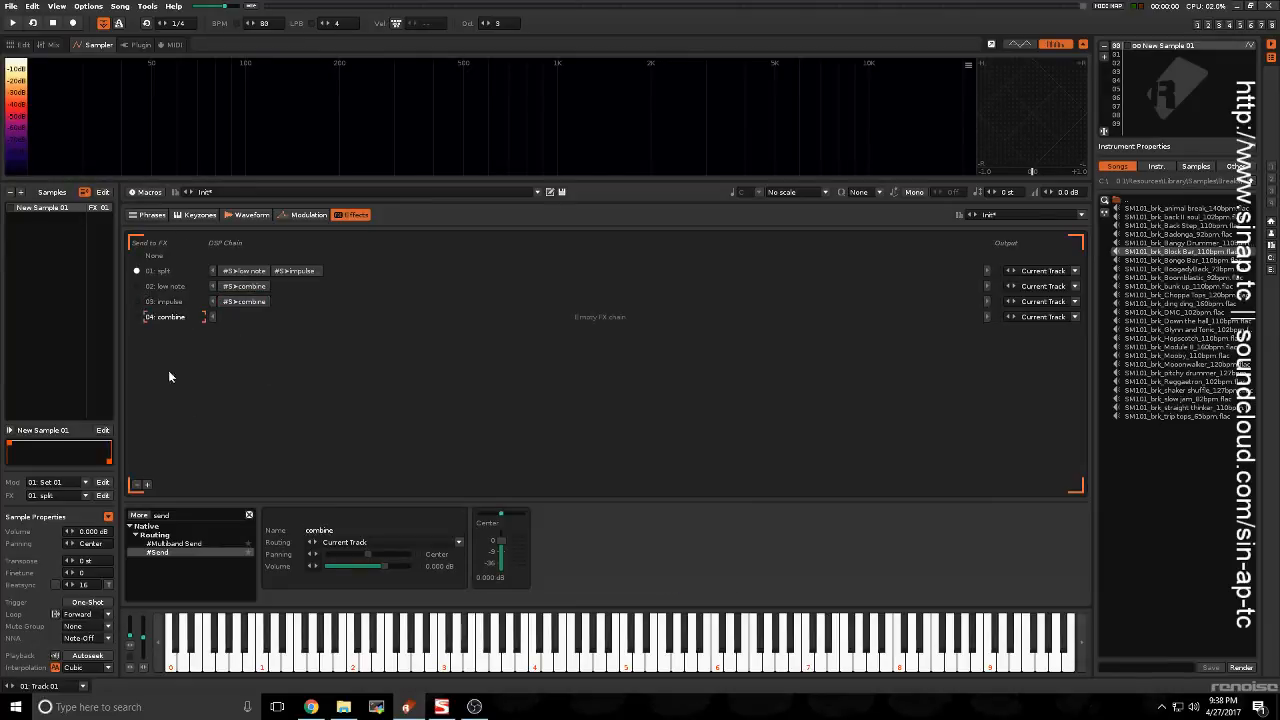
pyautogui.click(176, 270)
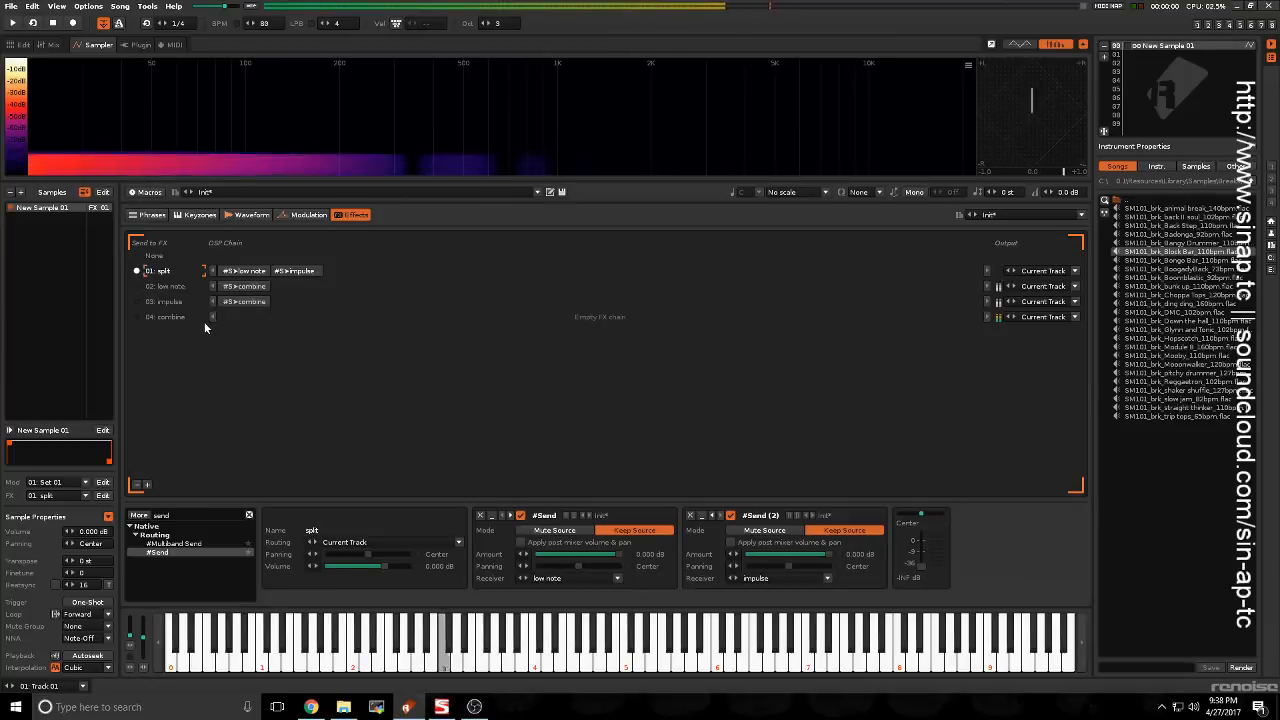
pyautogui.click(172, 286)
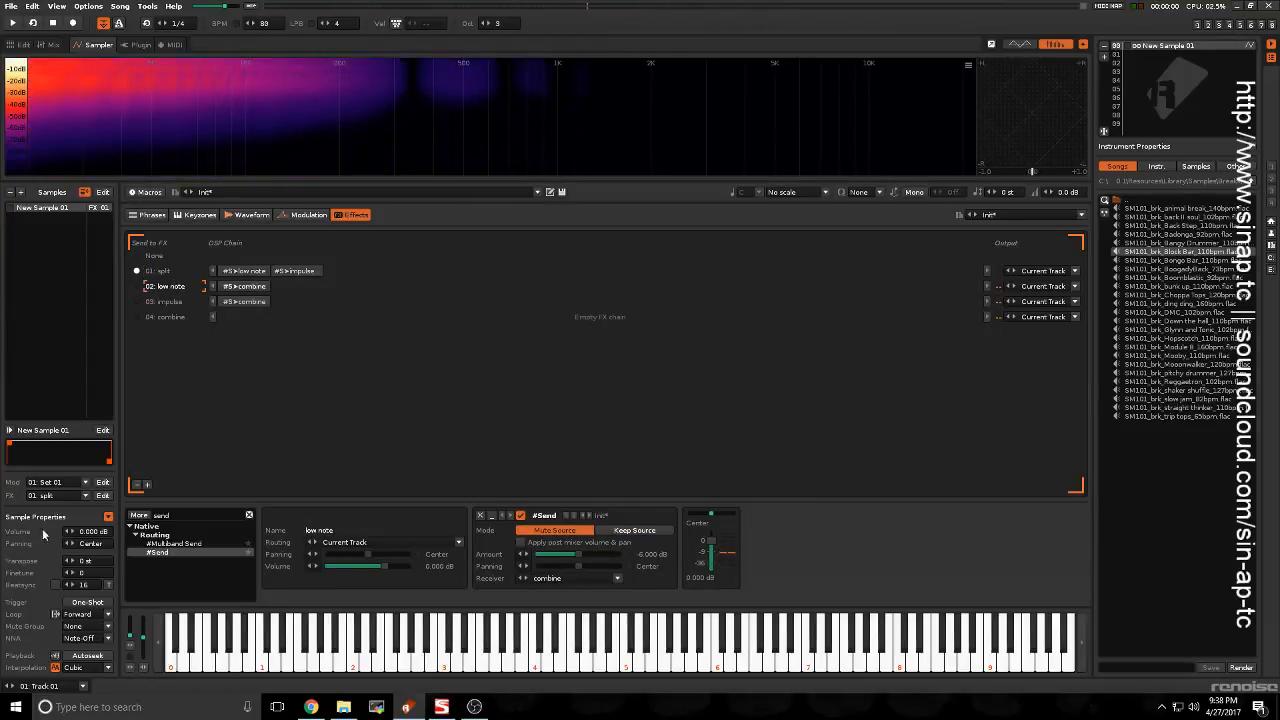
pyautogui.click(192, 515)
pyautogui.press('BackSpace')
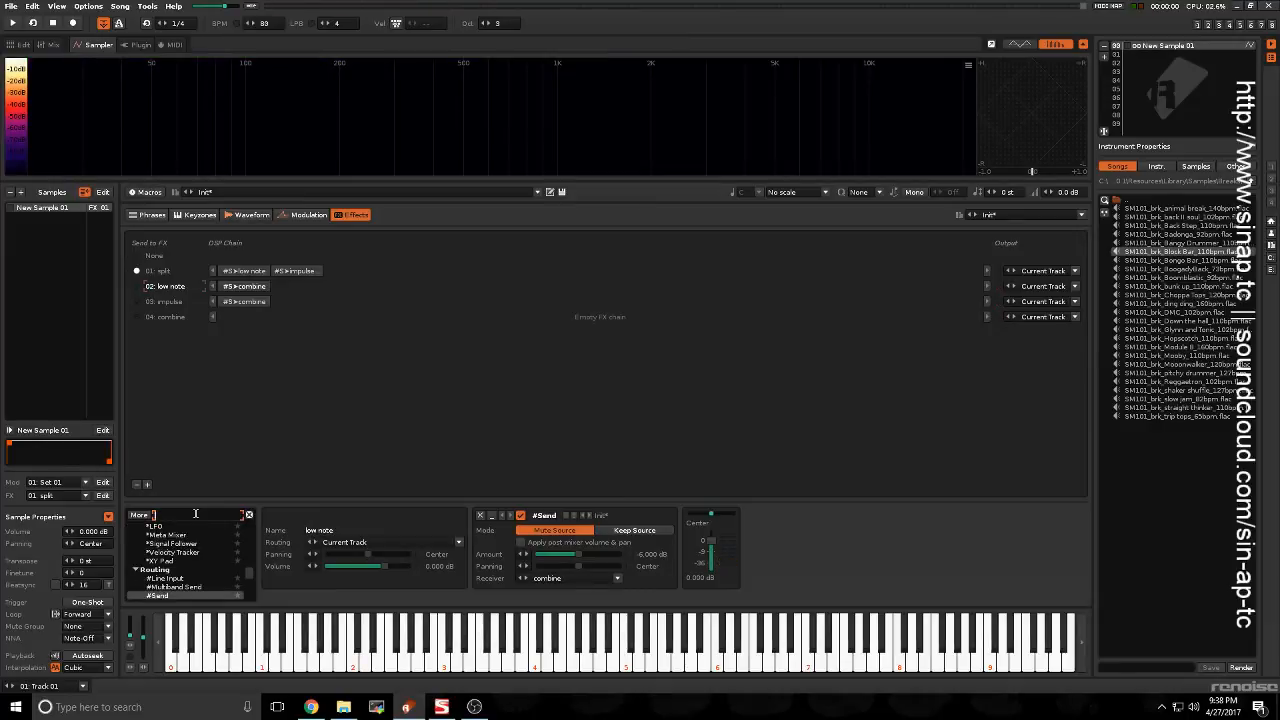
pyautogui.write('rin')
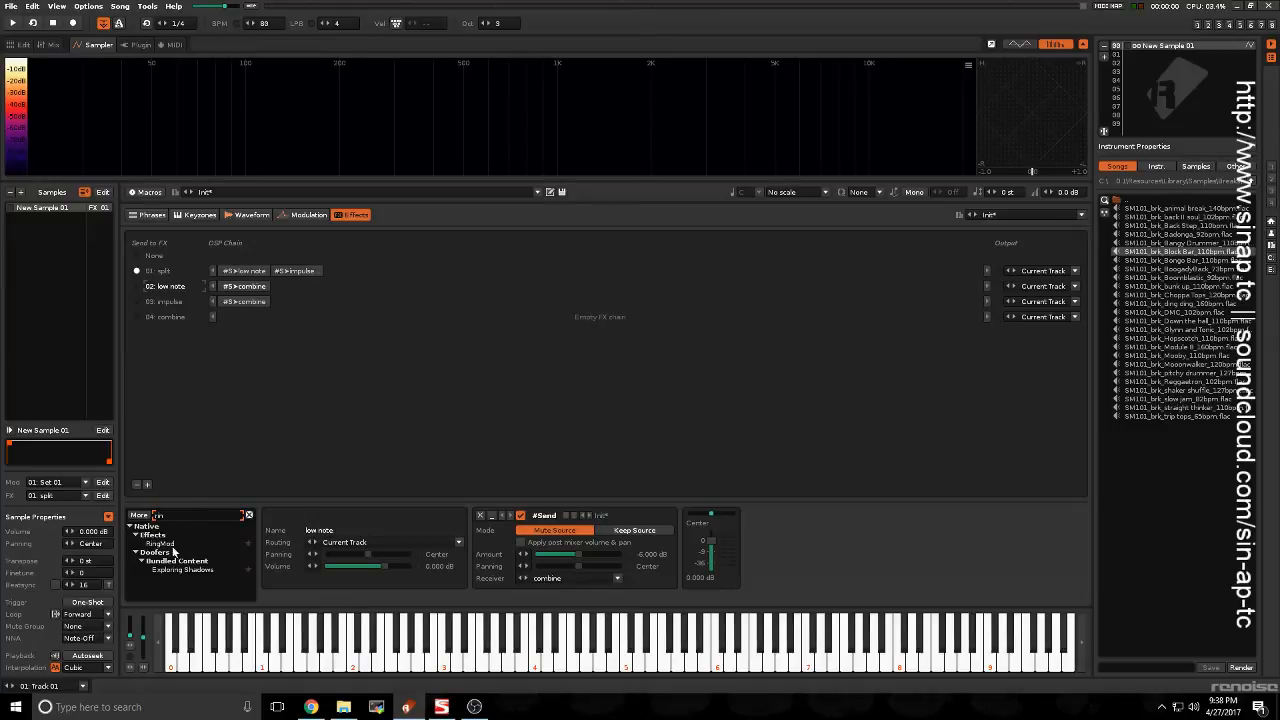
pyautogui.moveTo(168, 543); pyautogui.dragTo(490, 566)
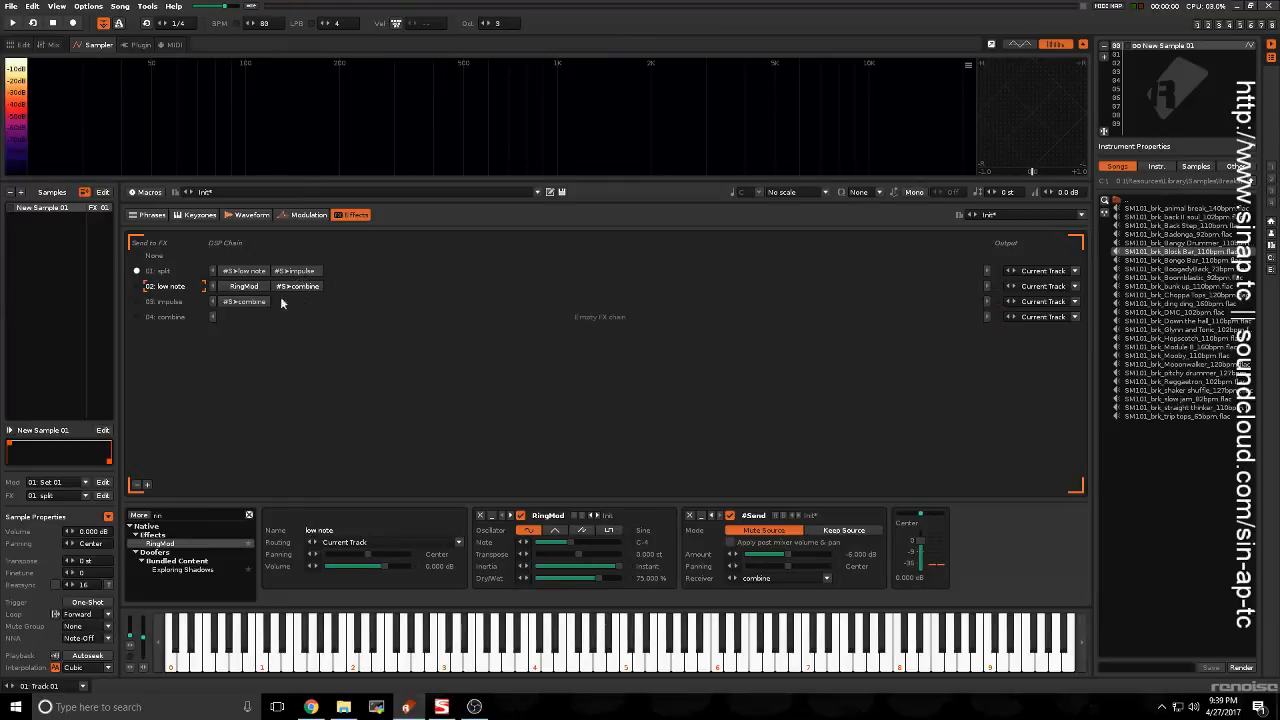
# Step: Shorten the decay of the Volume AHDSR to 284 ms while repeatedly auditioning a note
pyautogui.click(304, 216)
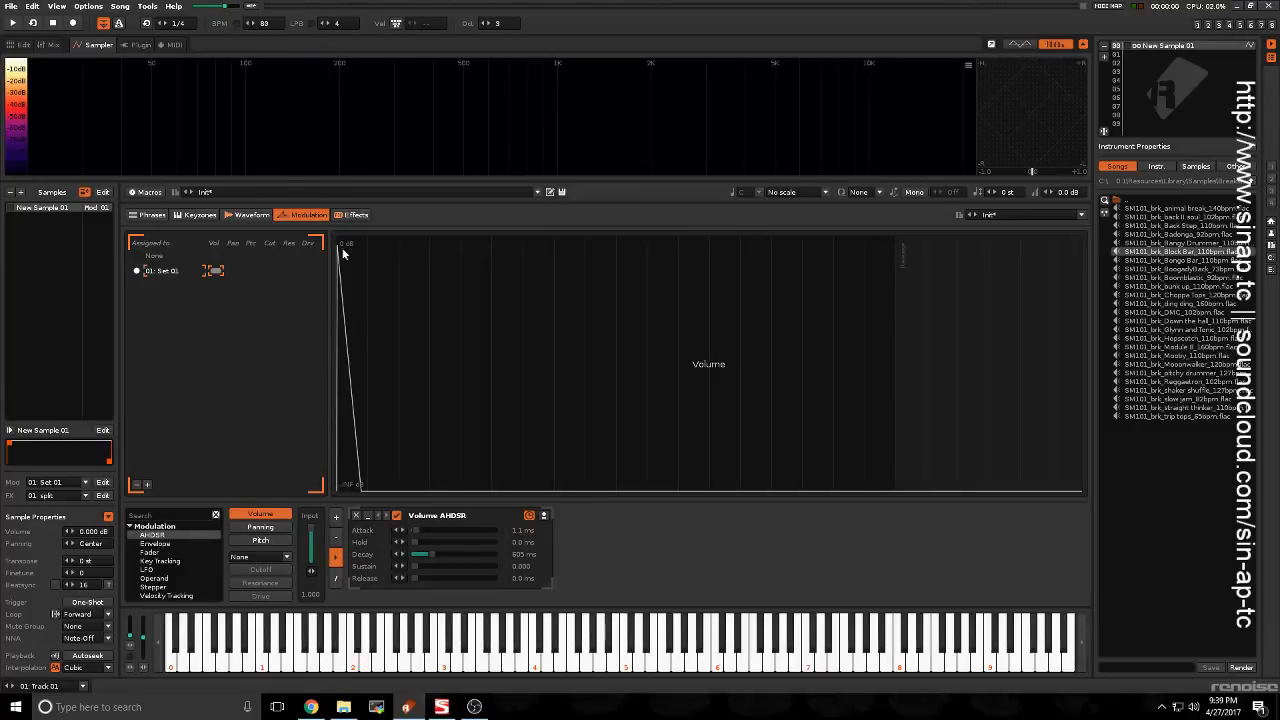
pyautogui.click(252, 216)
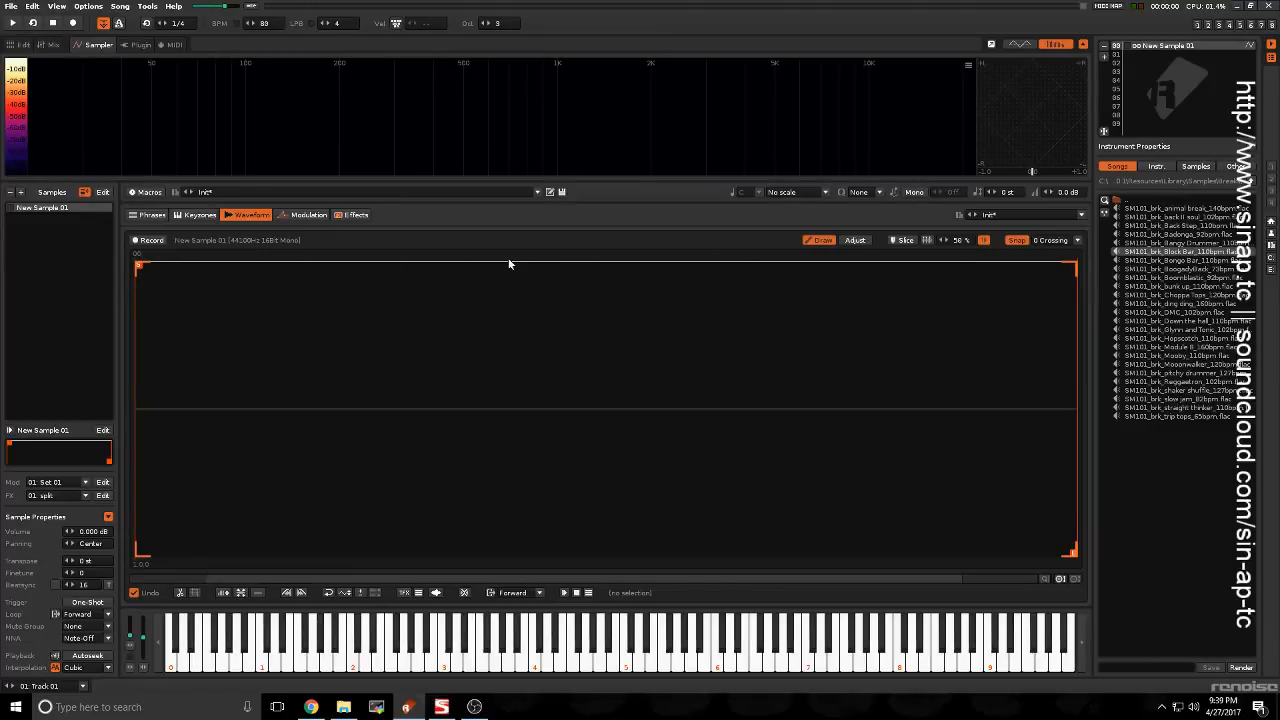
pyautogui.click(310, 218)
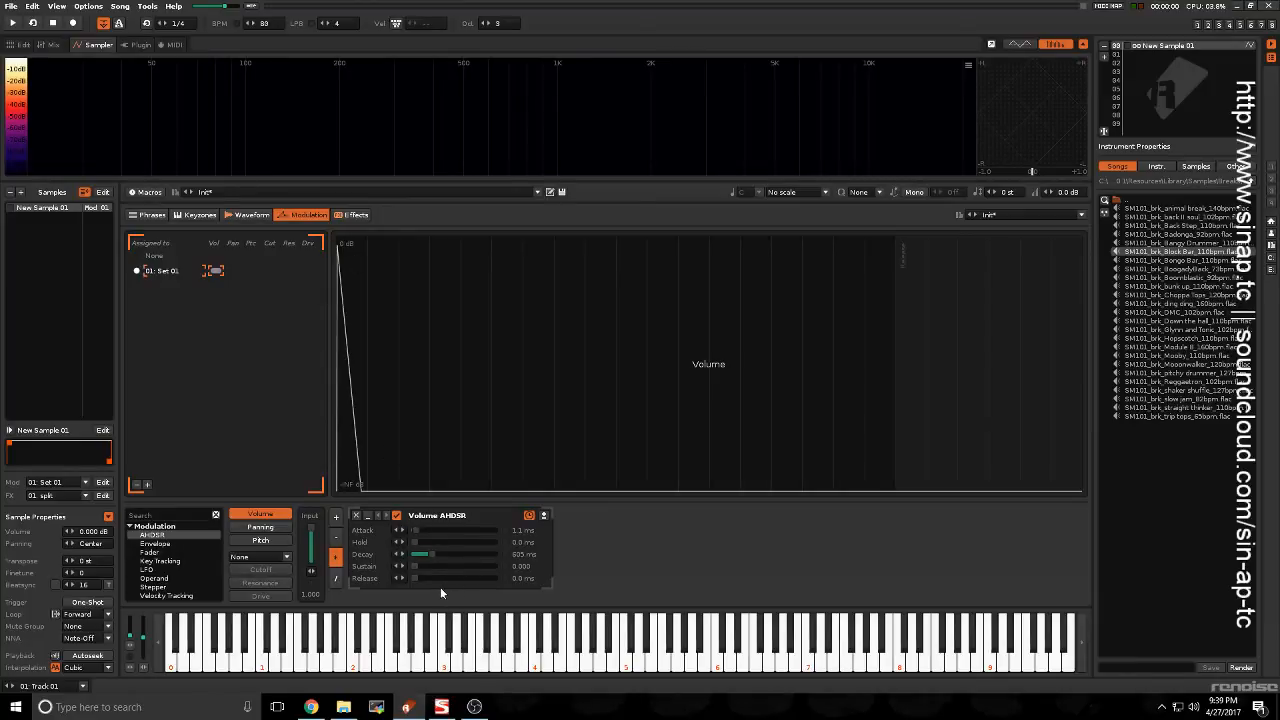
pyautogui.press('e')
pyautogui.press('e')
pyautogui.press('e')
pyautogui.moveTo(425, 555)
pyautogui.mouseDown()
pyautogui.moveTo(443, 554)
pyautogui.moveTo(428, 554)
pyautogui.mouseUp()
pyautogui.press('e')
pyautogui.press('e')
pyautogui.press('e')
pyautogui.press('e')
pyautogui.press('e')
pyautogui.press('e')
pyautogui.press('e')
pyautogui.press('e')
pyautogui.press('e')
pyautogui.press('e')
pyautogui.press('e')
pyautogui.press('e')
pyautogui.press('e')
pyautogui.press('e')
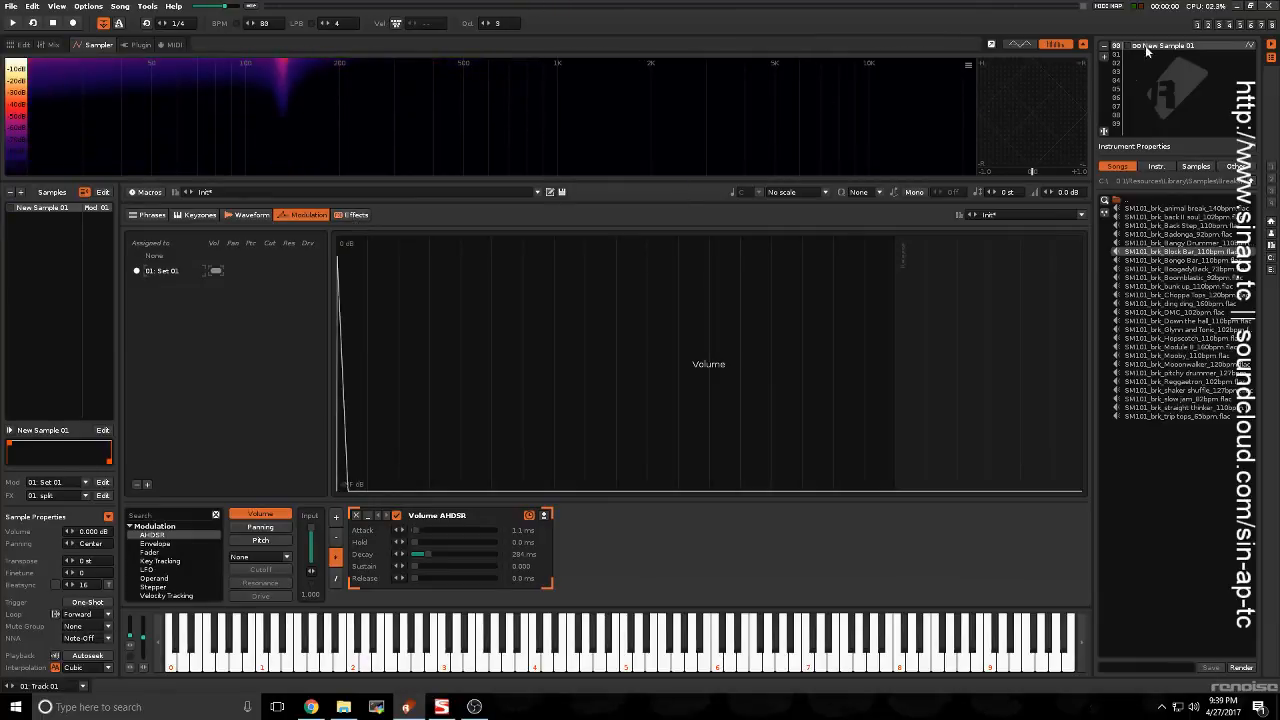
# Step: Show the track scopes and audition the note repeatedly to examine its output
pyautogui.click(1034, 46)
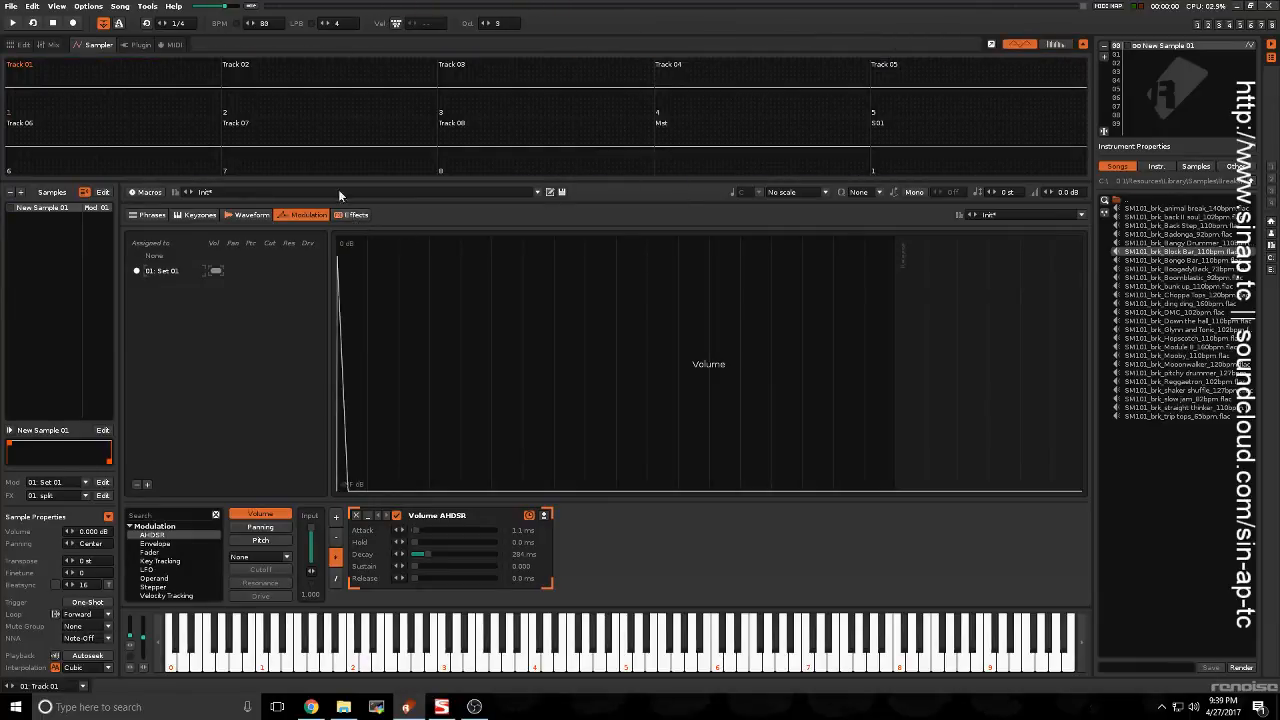
pyautogui.press('e')
pyautogui.press('e')
pyautogui.press('e')
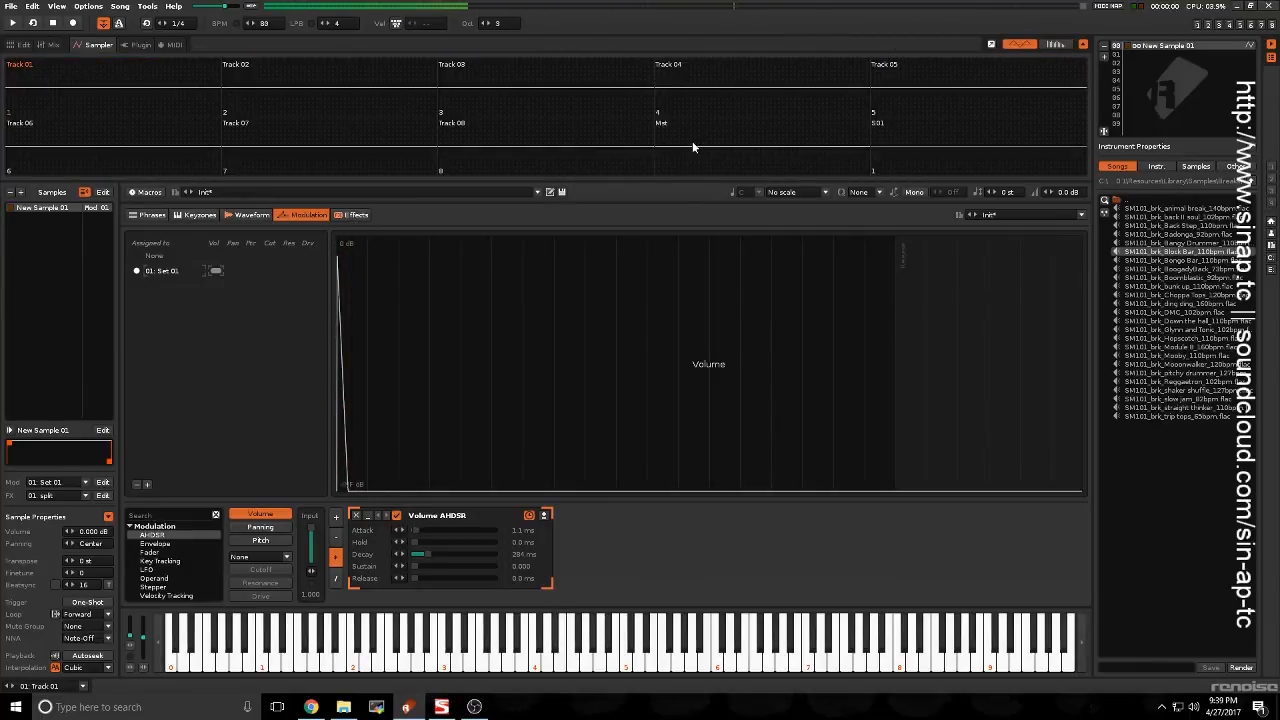
pyautogui.press('e')
pyautogui.press('e')
pyautogui.press('e')
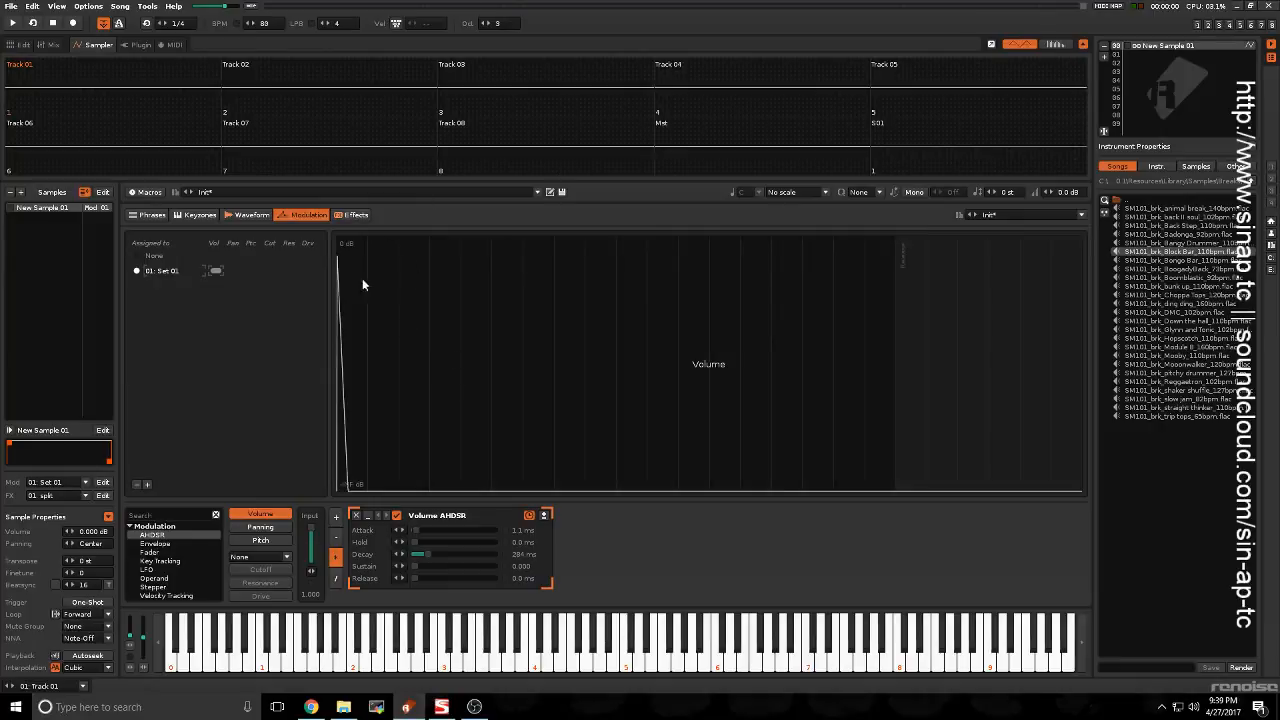
# Step: Review the sample's waveform, its volume modulation and the instrument's effect chains
pyautogui.click(14, 46)
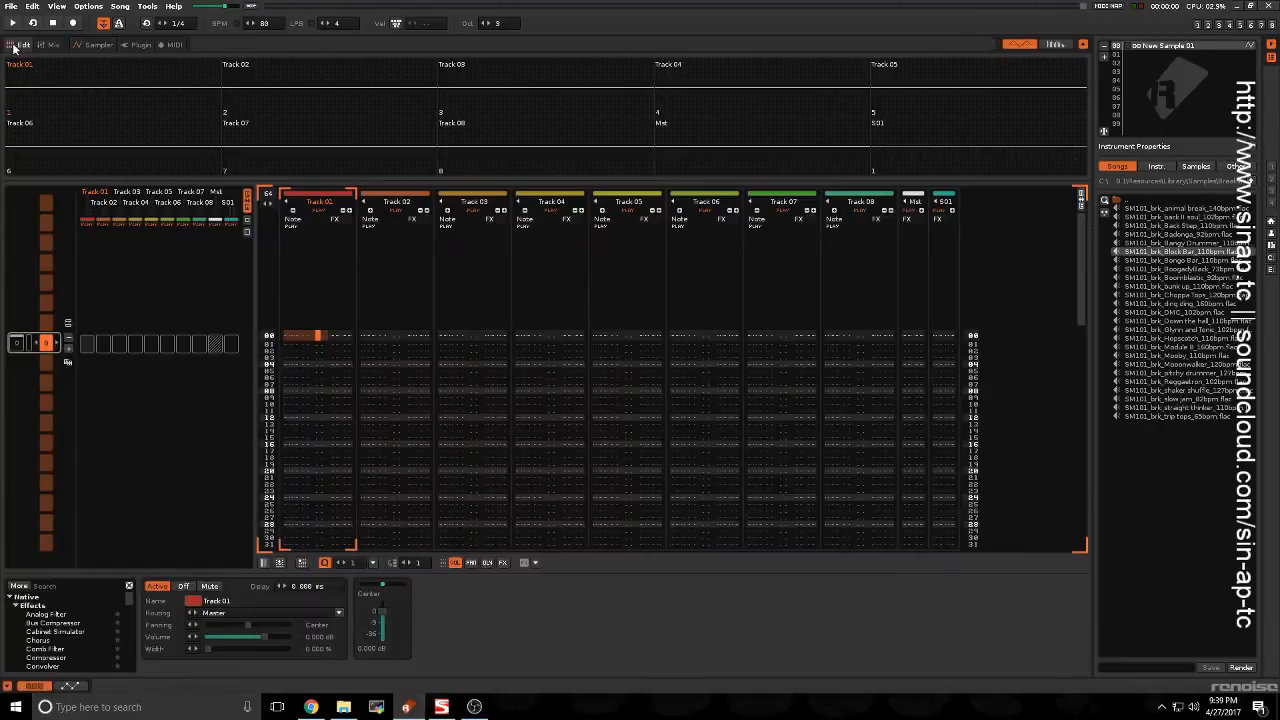
pyautogui.click(95, 45)
pyautogui.click(250, 214)
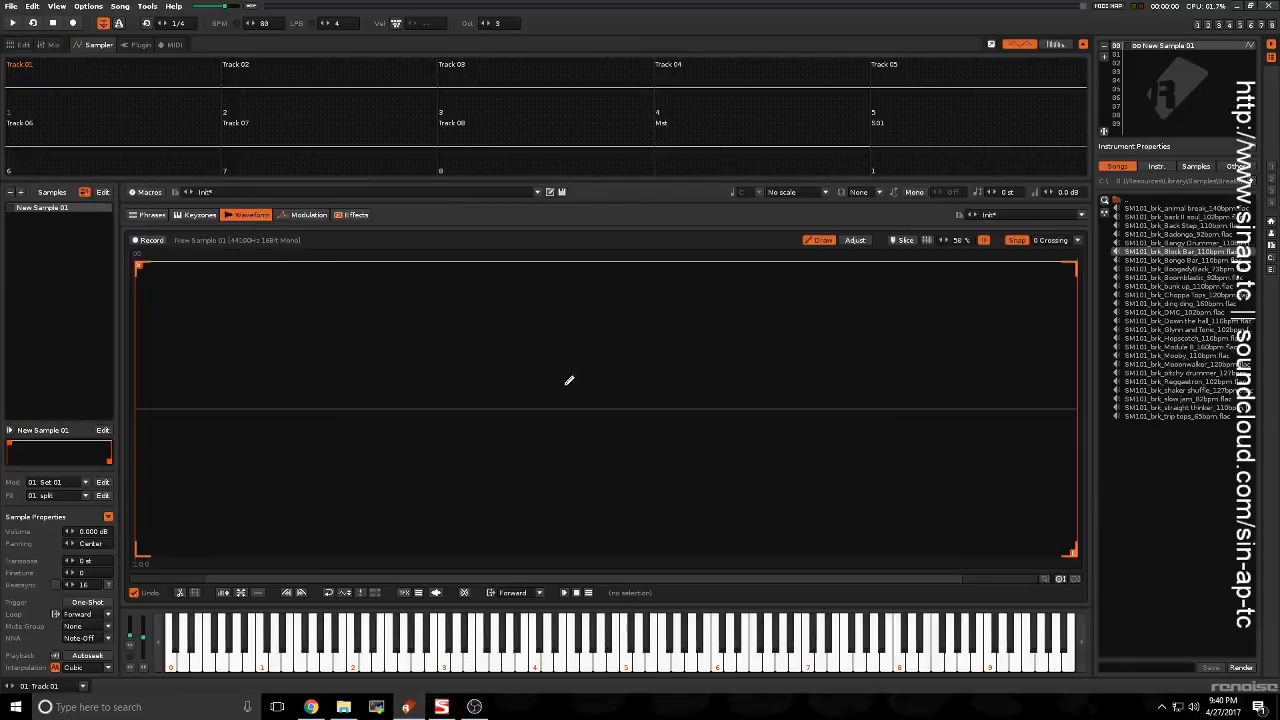
pyautogui.click(292, 214)
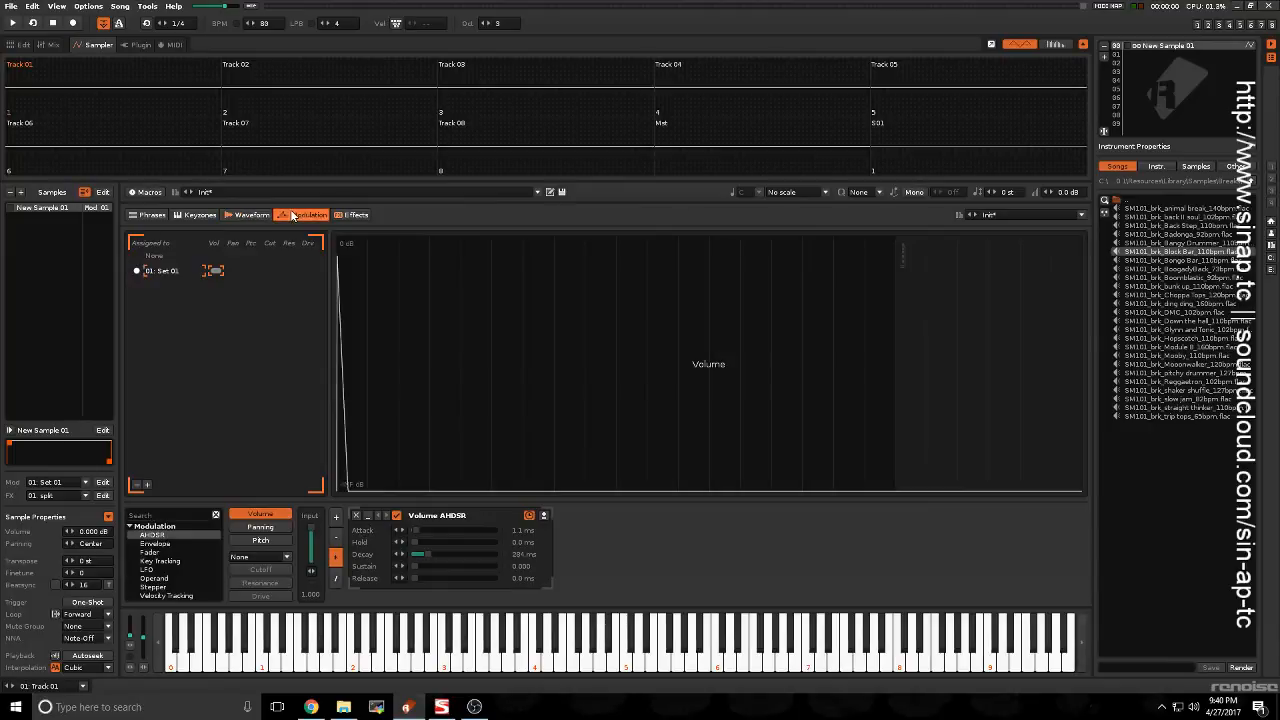
pyautogui.click(352, 214)
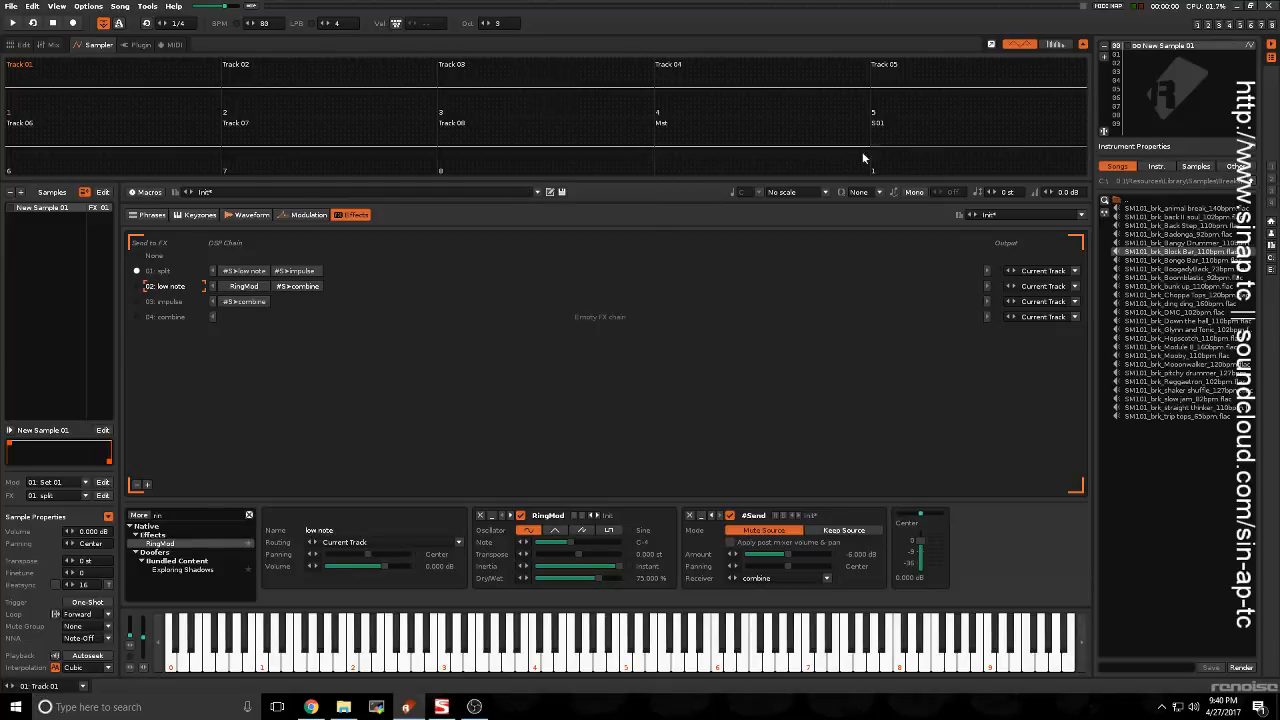
# Step: Audition low and high notes through the low note chain's RingMod while watching the track scopes
pyautogui.press('z')
pyautogui.press('z')
pyautogui.press('z')
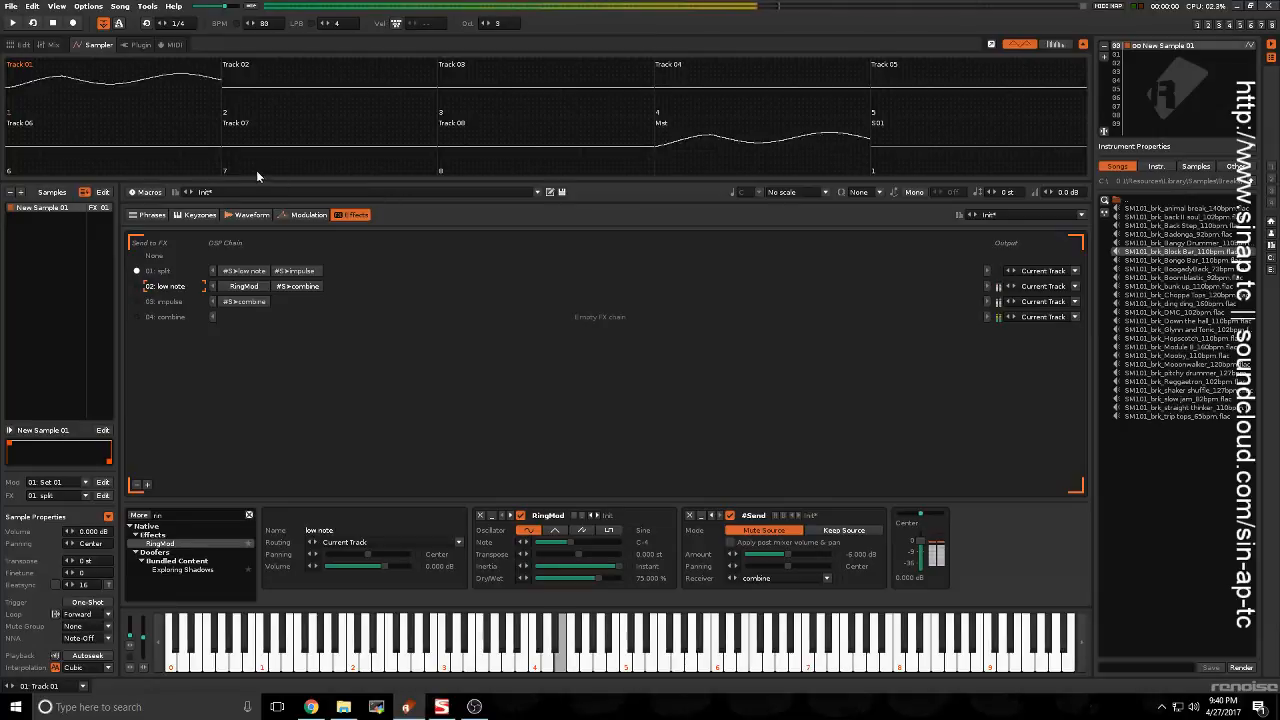
pyautogui.press('e')
pyautogui.press('e')
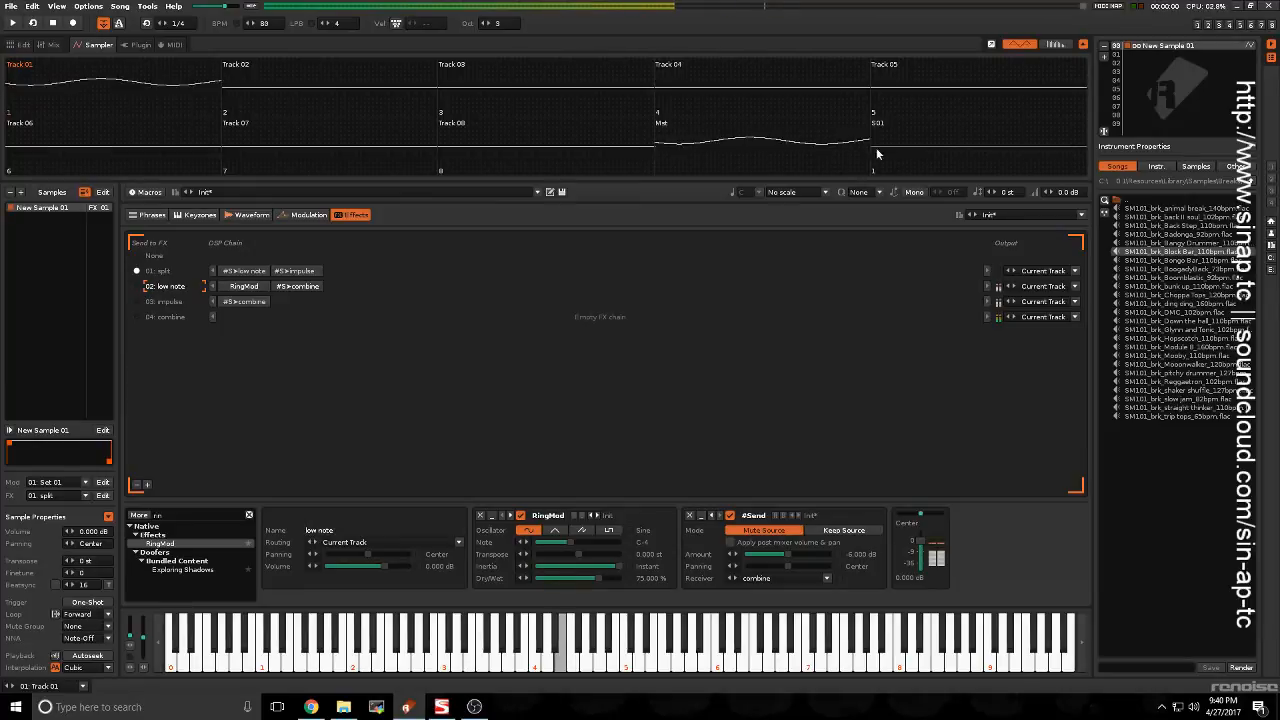
# Step: Replace the track scopes with the master output display and change its spectrum to a left/right oscilloscope
pyautogui.click(1028, 43)
pyautogui.click(1028, 43)
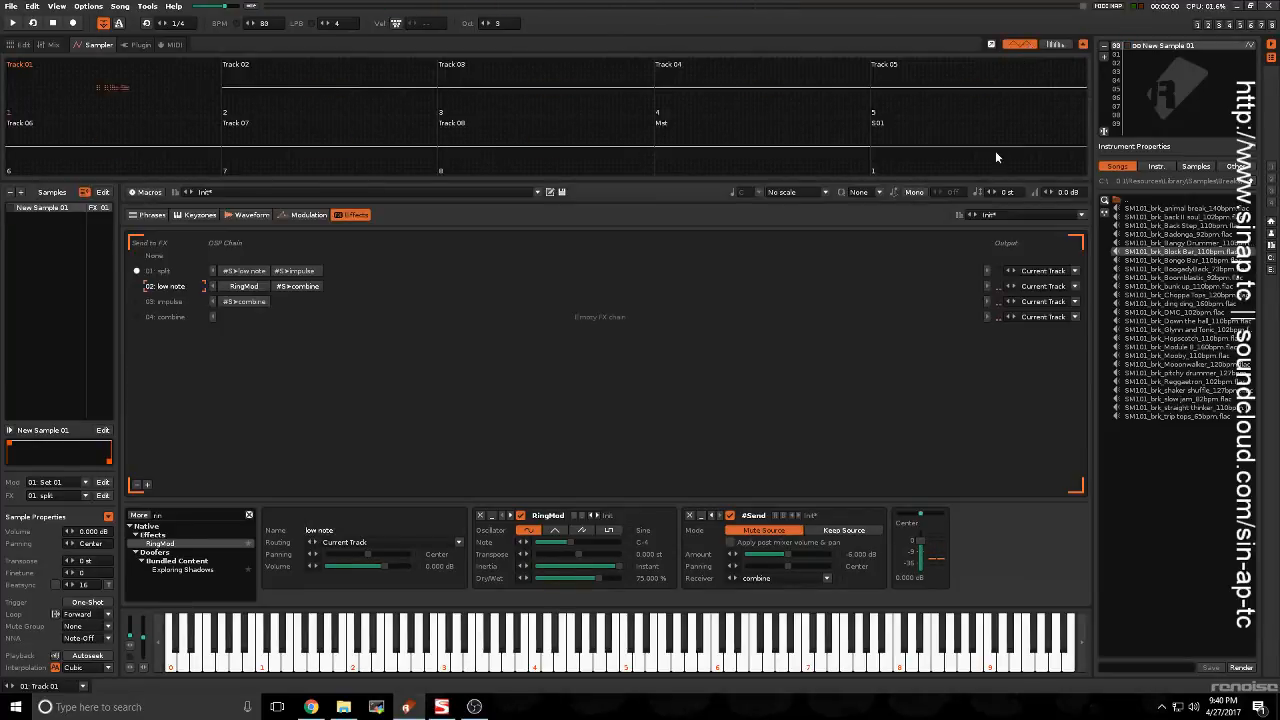
pyautogui.click(1055, 43)
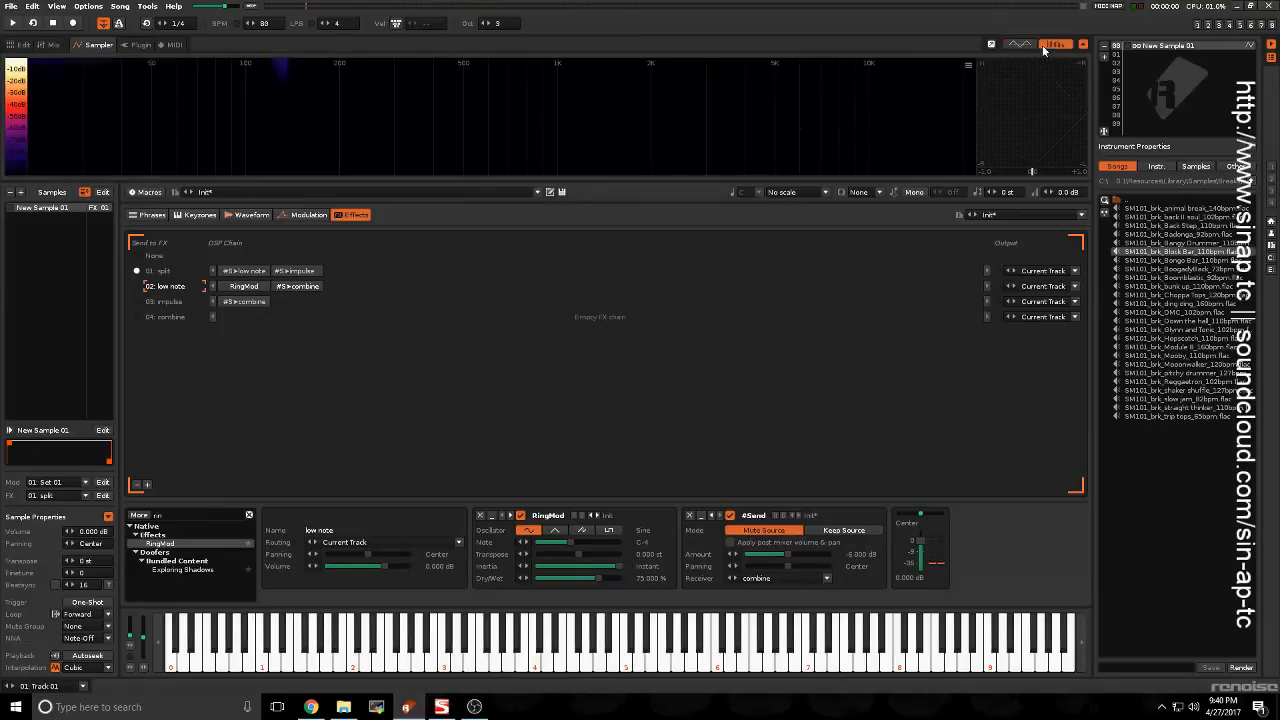
pyautogui.rightClick(740, 137)
pyautogui.click(782, 161)
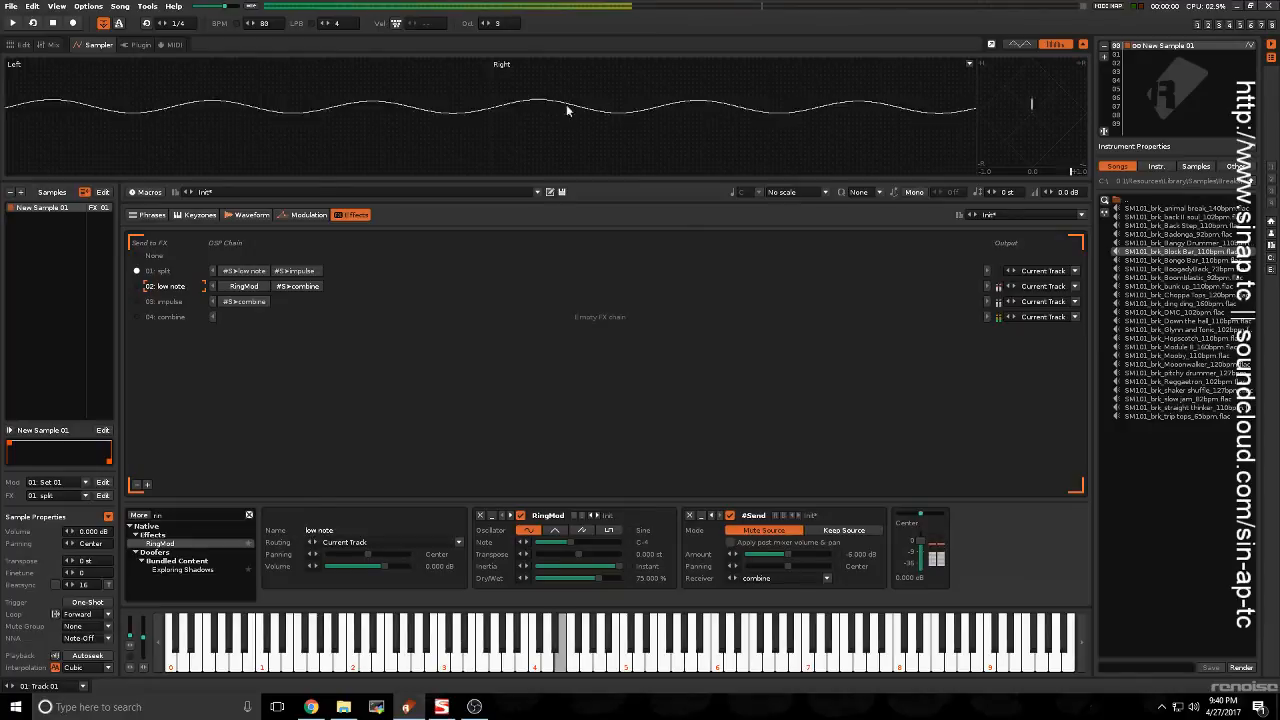
# Step: Redraw the sample's constant level at different heights while auditioning notes, ending with a flat line near the centre
pyautogui.click(250, 215)
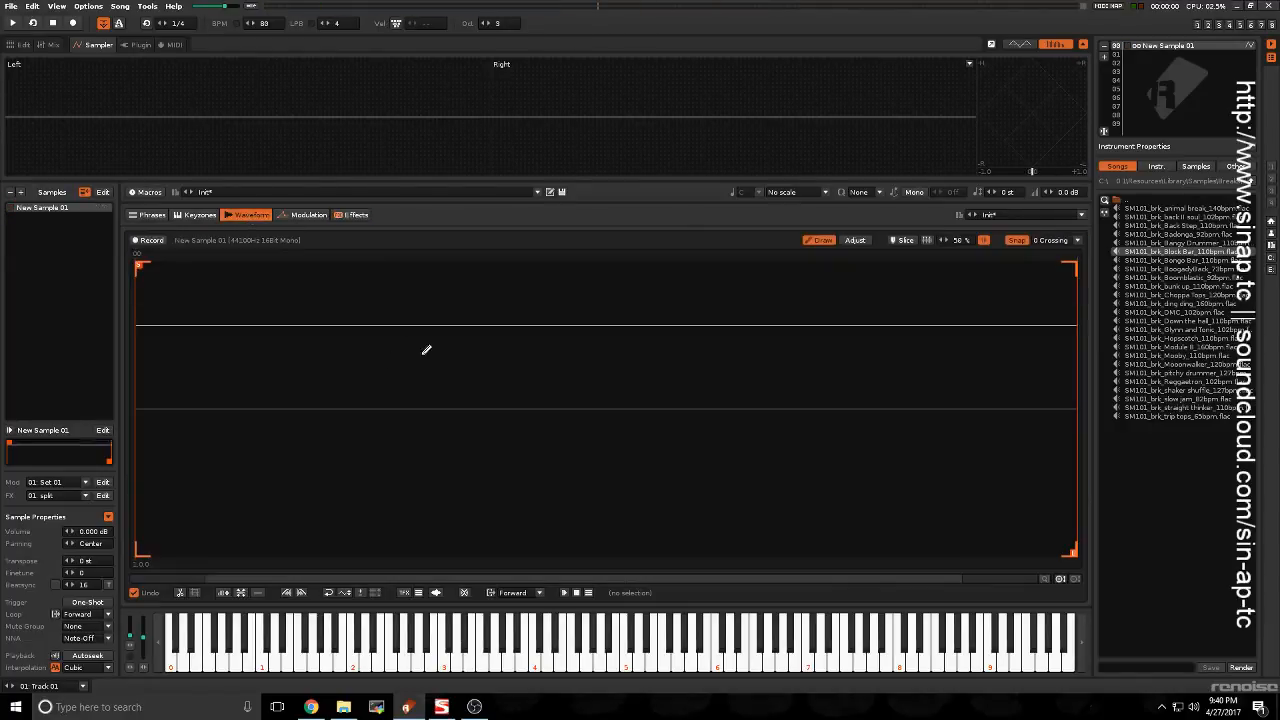
pyautogui.press('e')
pyautogui.press('e')
pyautogui.press('e')
pyautogui.press('e')
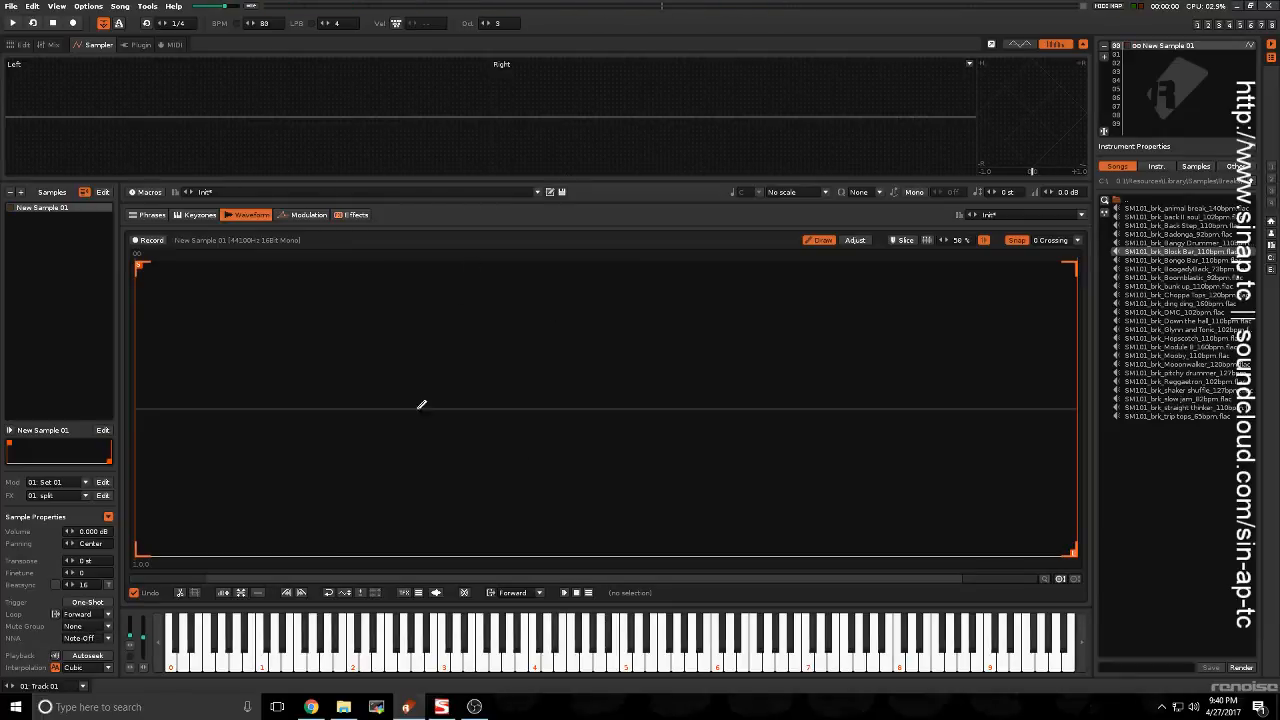
pyautogui.click(523, 489)
pyautogui.moveTo(519, 452); pyautogui.dragTo(513, 404)
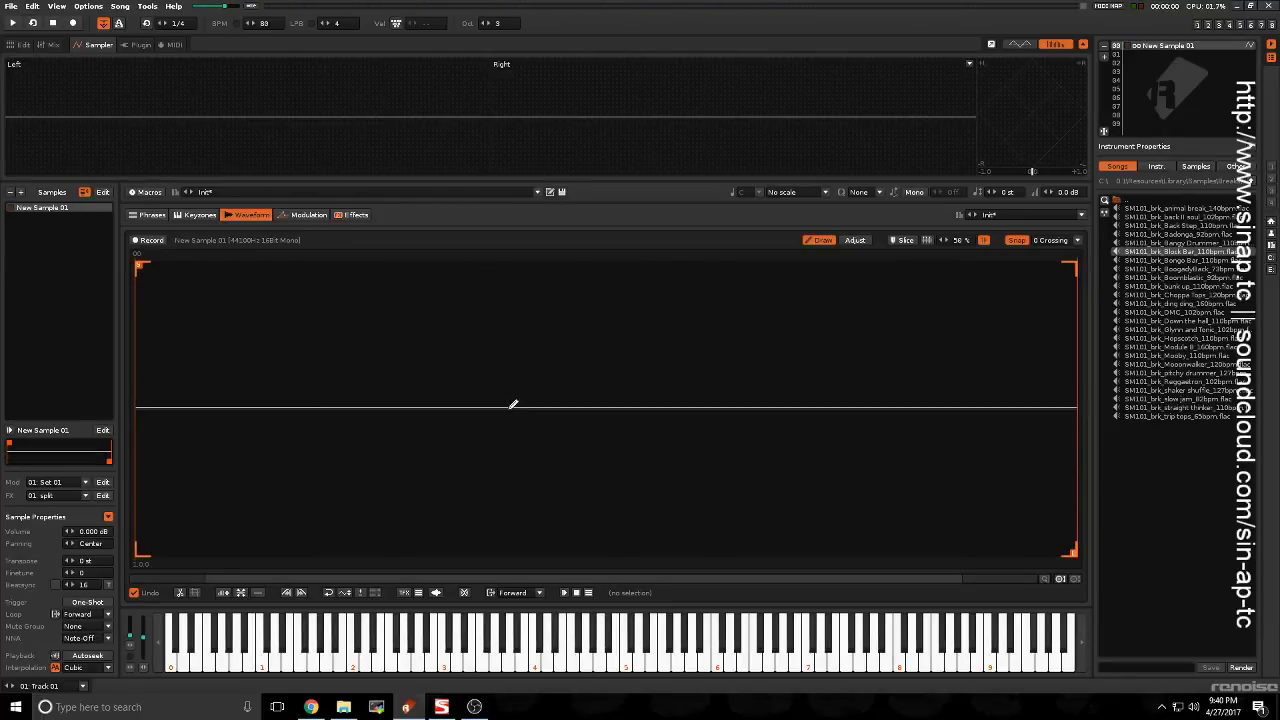
# Step: Redraw the sample as a flat line at its maximum level and audition the note before and after the change
pyautogui.press('e')
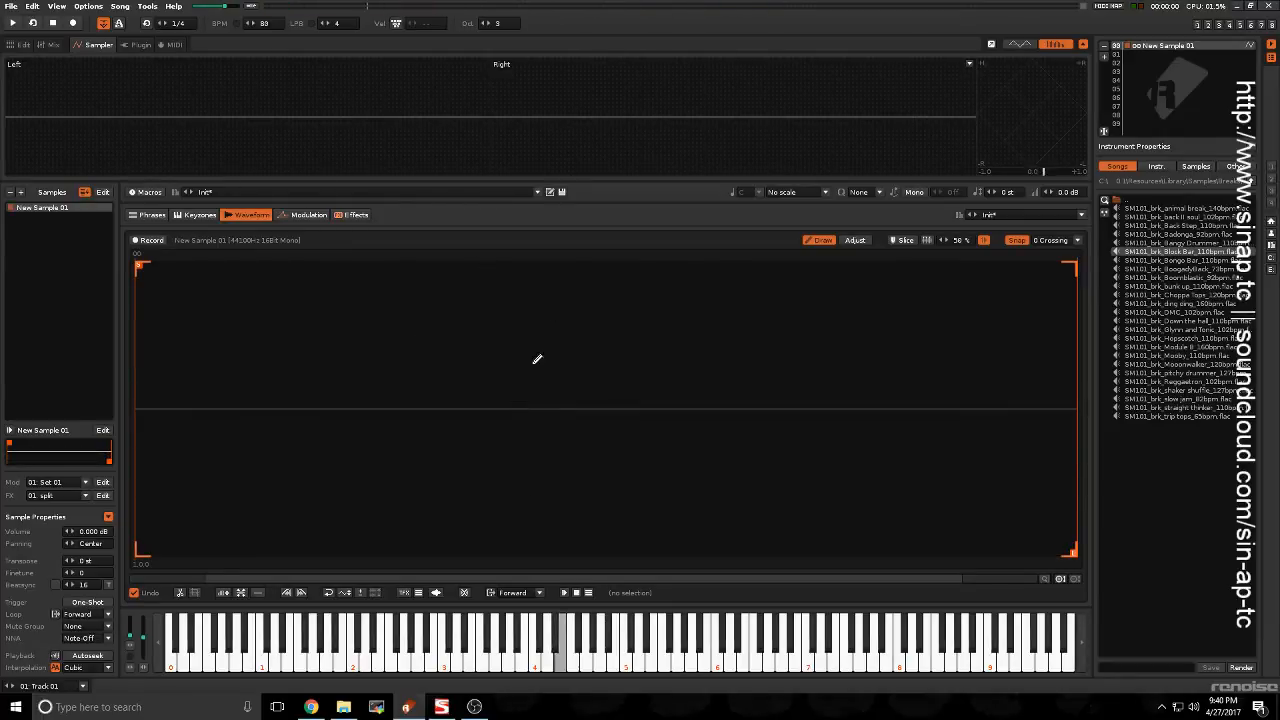
pyautogui.press('e')
pyautogui.press('e')
pyautogui.moveTo(571, 423); pyautogui.dragTo(494, 132)
pyautogui.press('e')
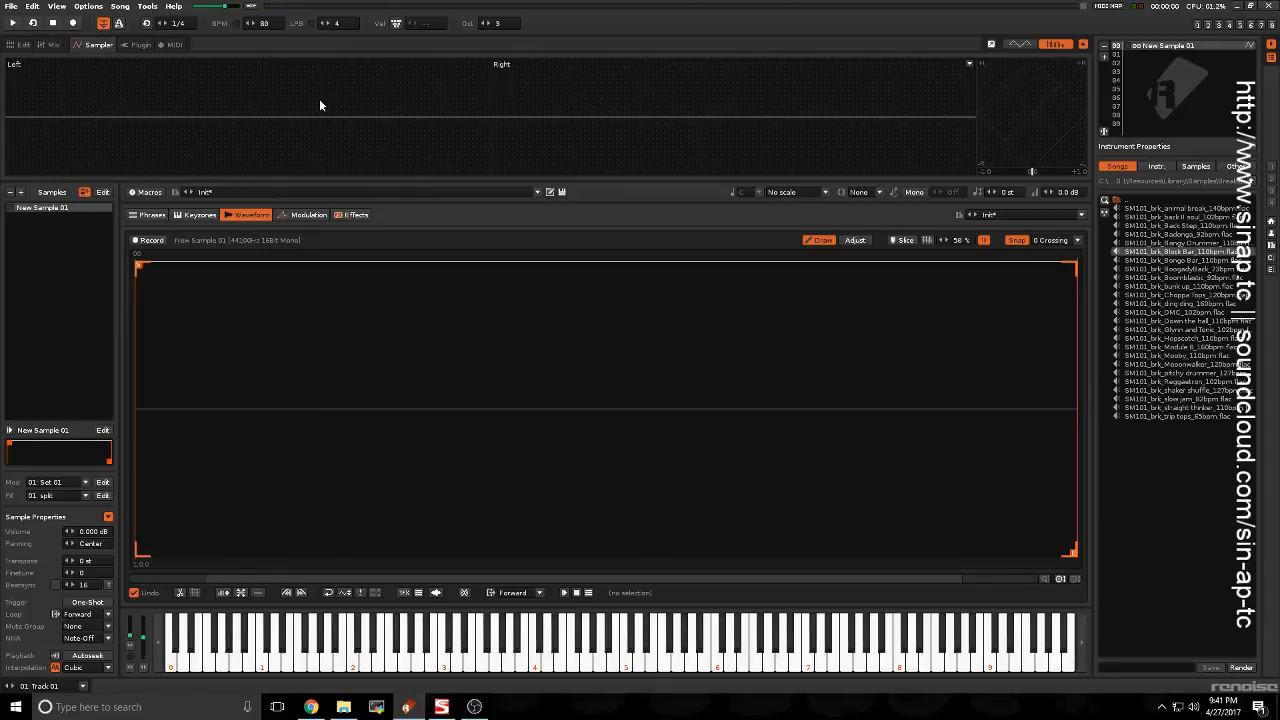
pyautogui.press('e')
pyautogui.press('e')
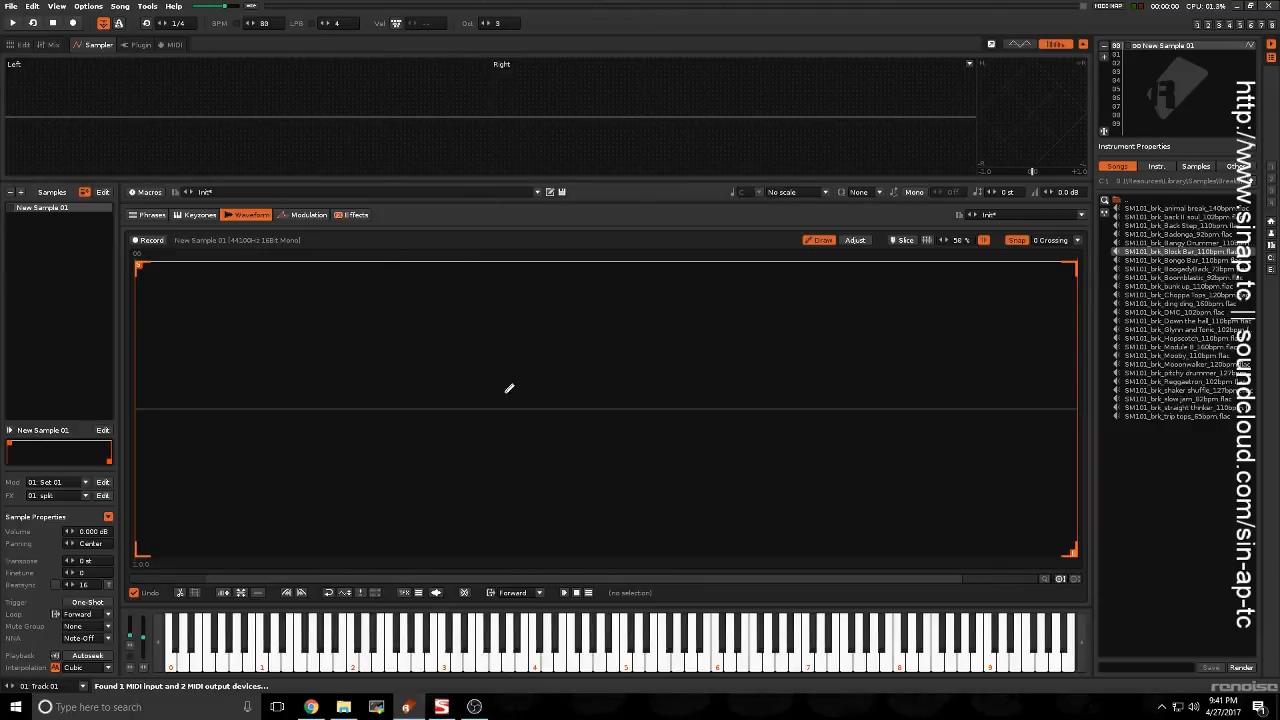
# Step: Insert a DC Offset between the RingMod and the send in the low note chain, enable Auto DC and audition a note
pyautogui.click(348, 214)
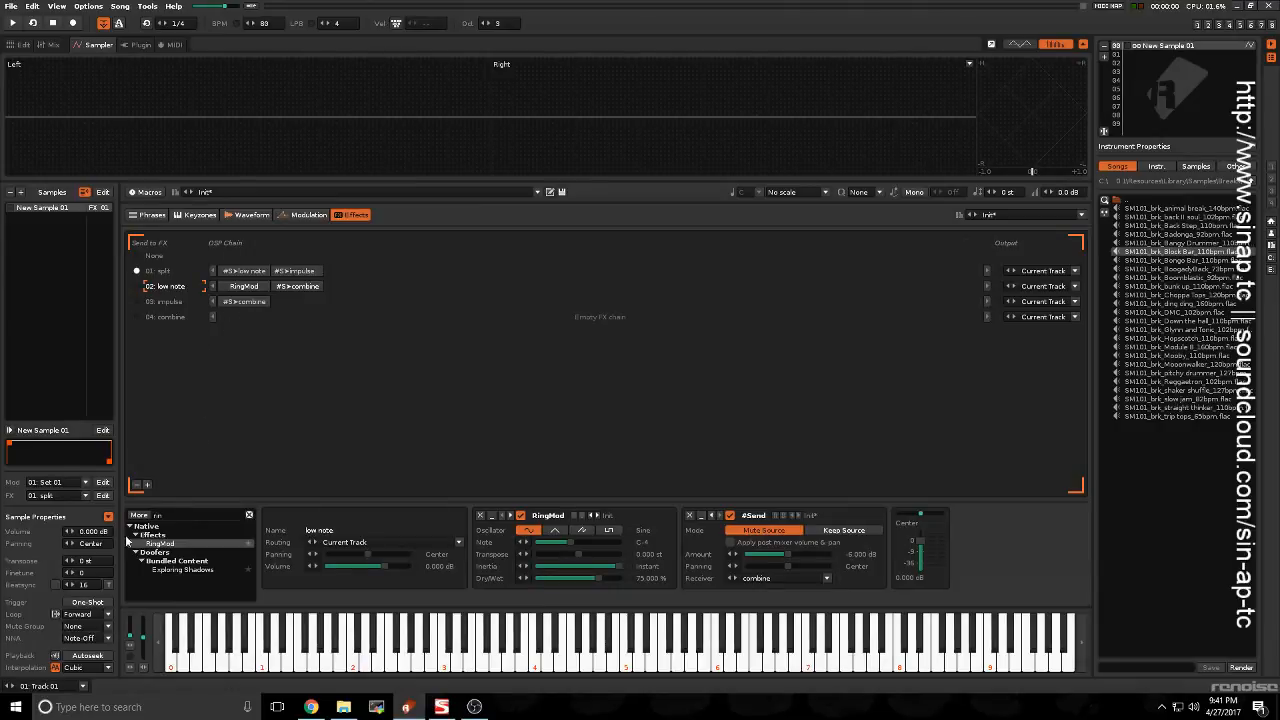
pyautogui.click(193, 514)
pyautogui.write('de')
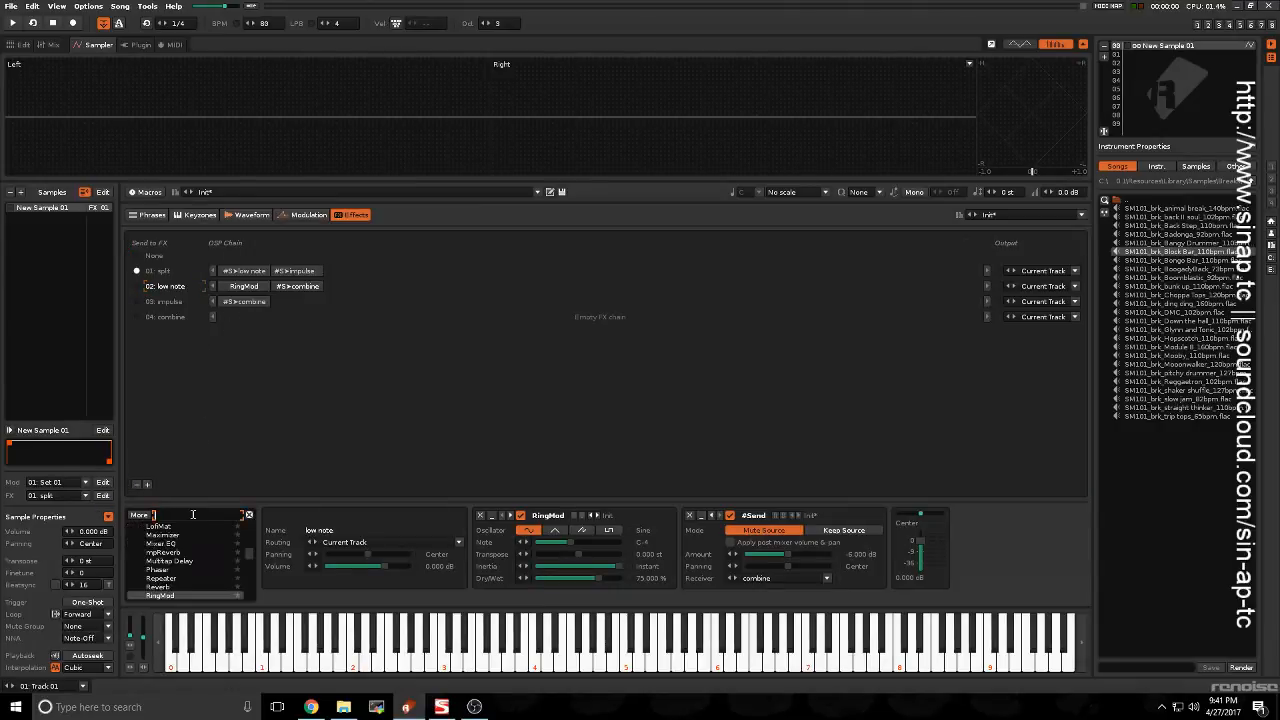
pyautogui.press('BackSpace')
pyautogui.write('c')
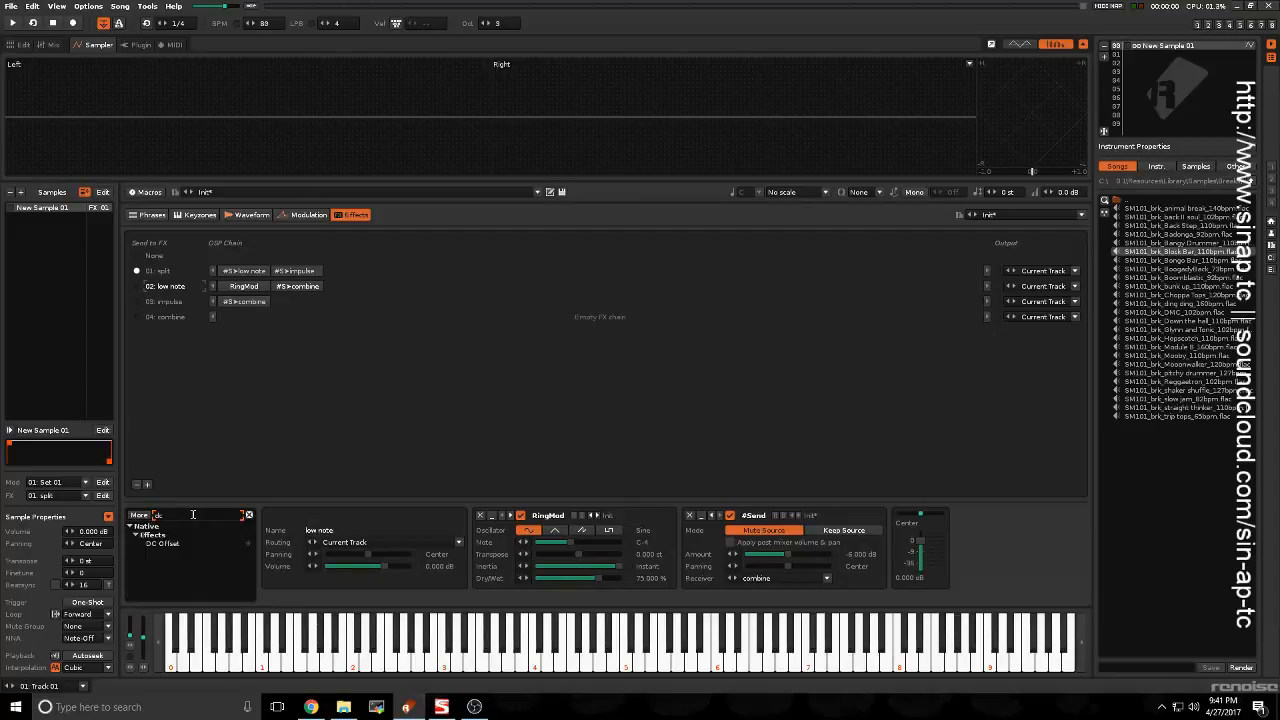
pyautogui.click(175, 544)
pyautogui.moveTo(175, 544); pyautogui.dragTo(714, 530)
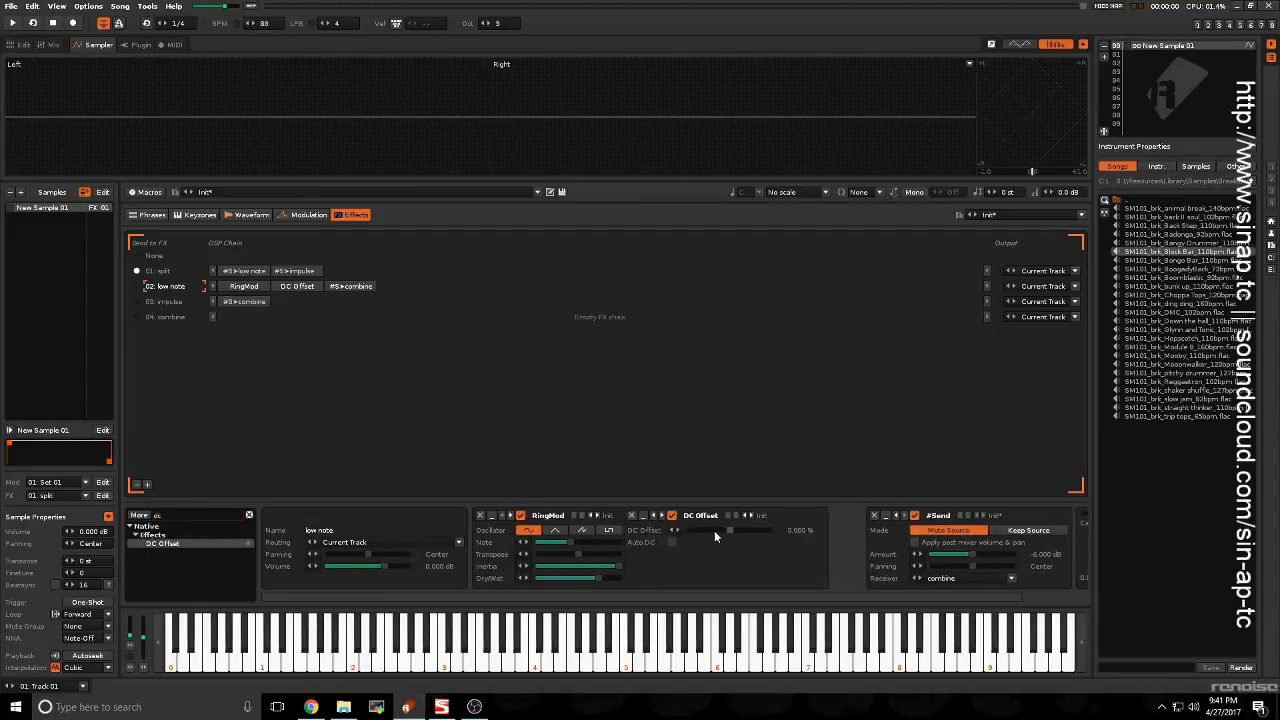
pyautogui.click(730, 542)
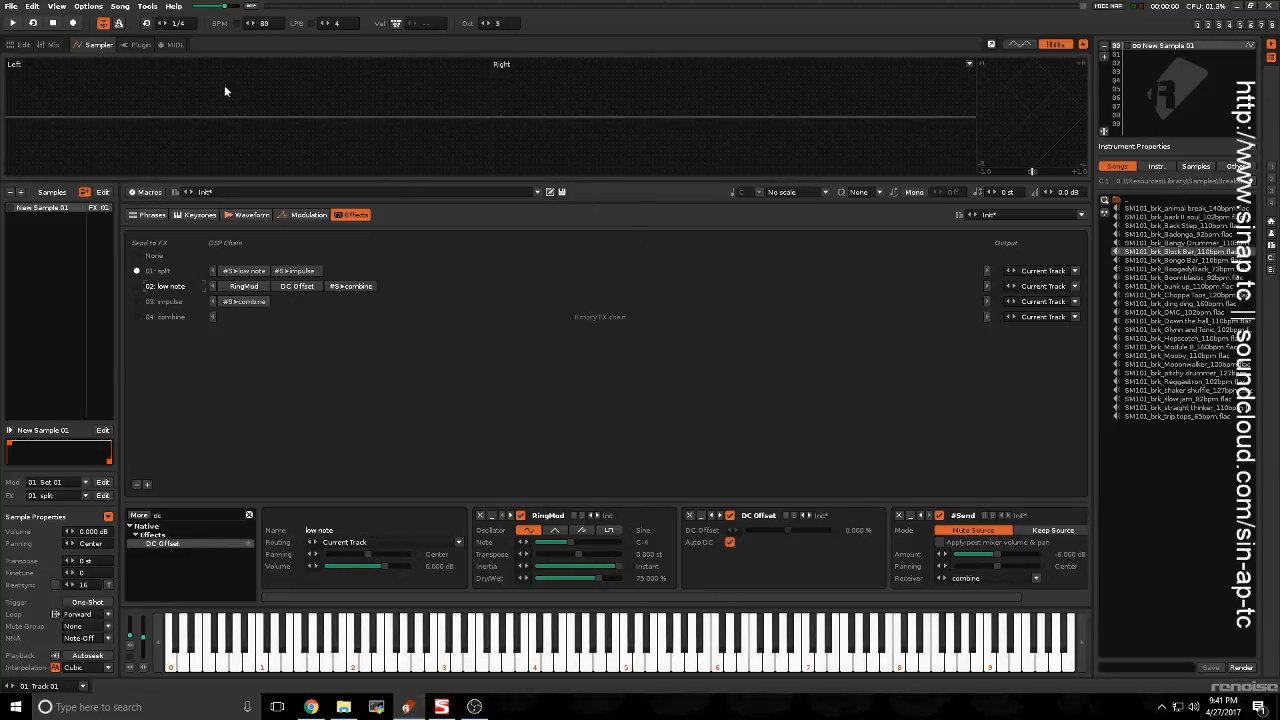
pyautogui.press('e')
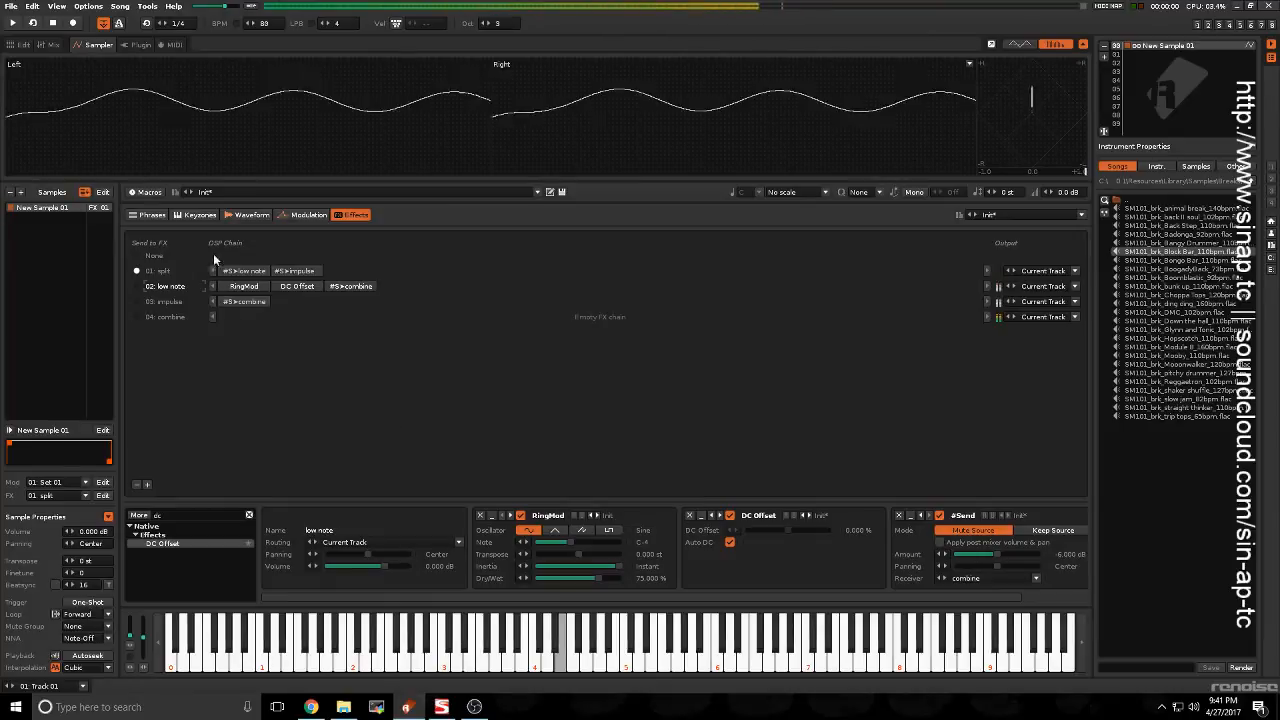
# Step: Lengthen the decay of the sample's volume AHDSR to 18.21 s and audition a sustained note
pyautogui.click(246, 214)
pyautogui.click(306, 215)
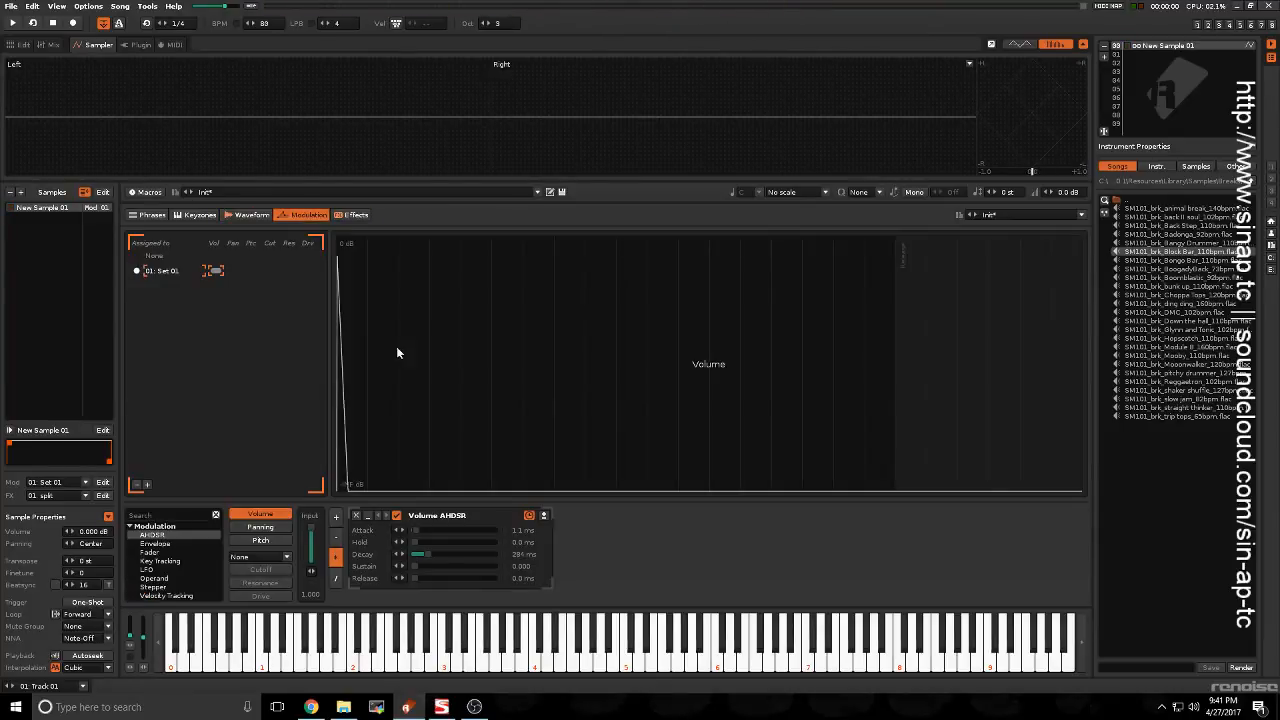
pyautogui.moveTo(418, 555); pyautogui.dragTo(467, 555)
pyautogui.press('e')
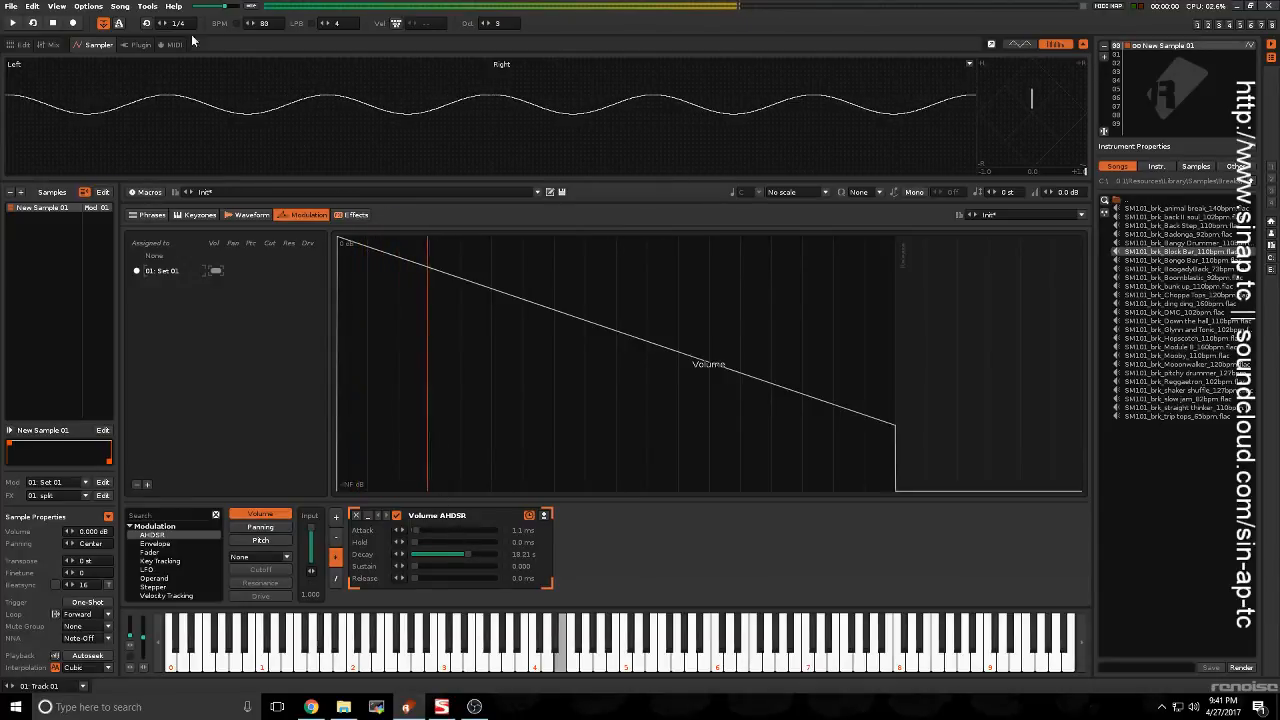
pyautogui.click(22, 45)
pyautogui.click(118, 46)
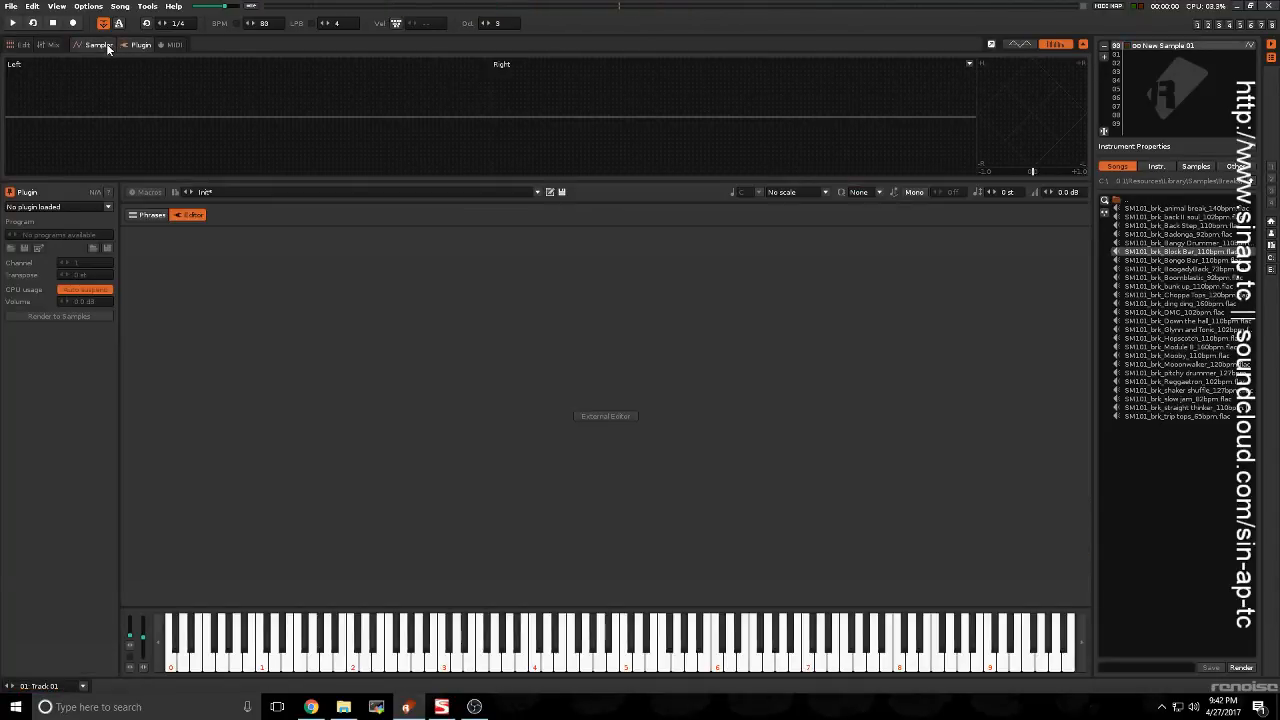
# Step: Audition the low note chain and remove its DC Offset
pyautogui.click(352, 215)
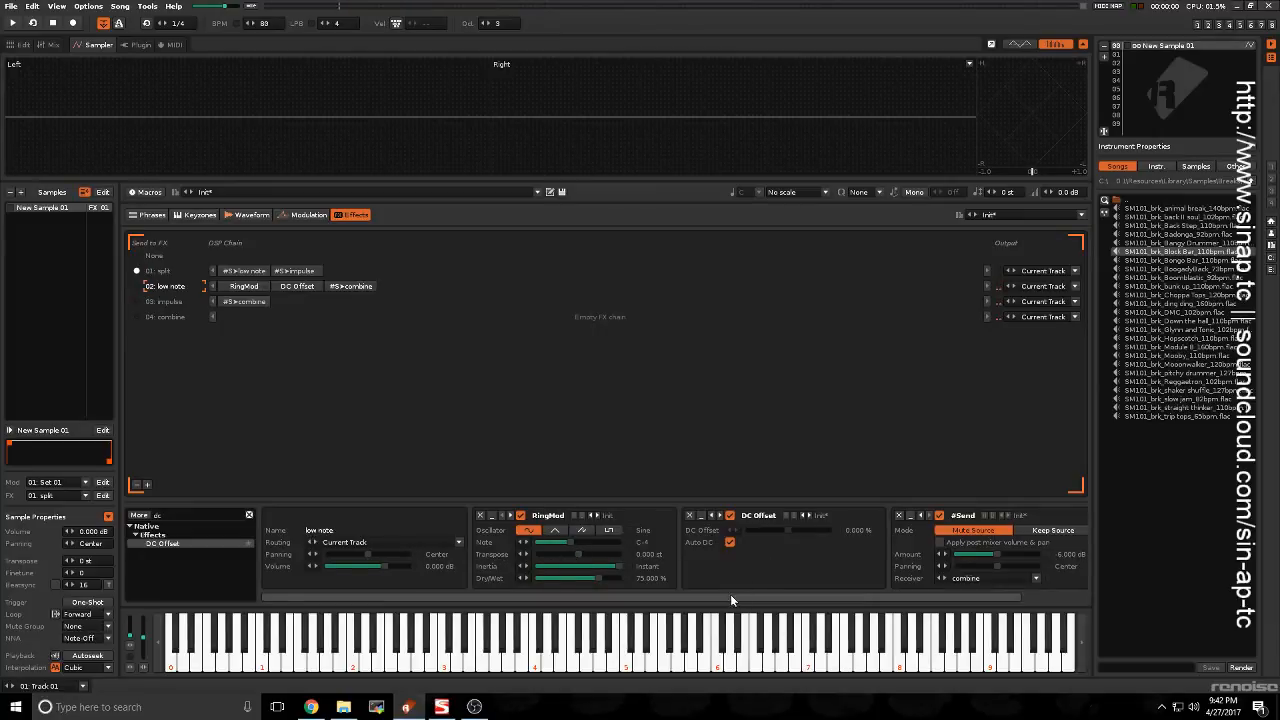
pyautogui.moveTo(730, 594); pyautogui.dragTo(807, 597)
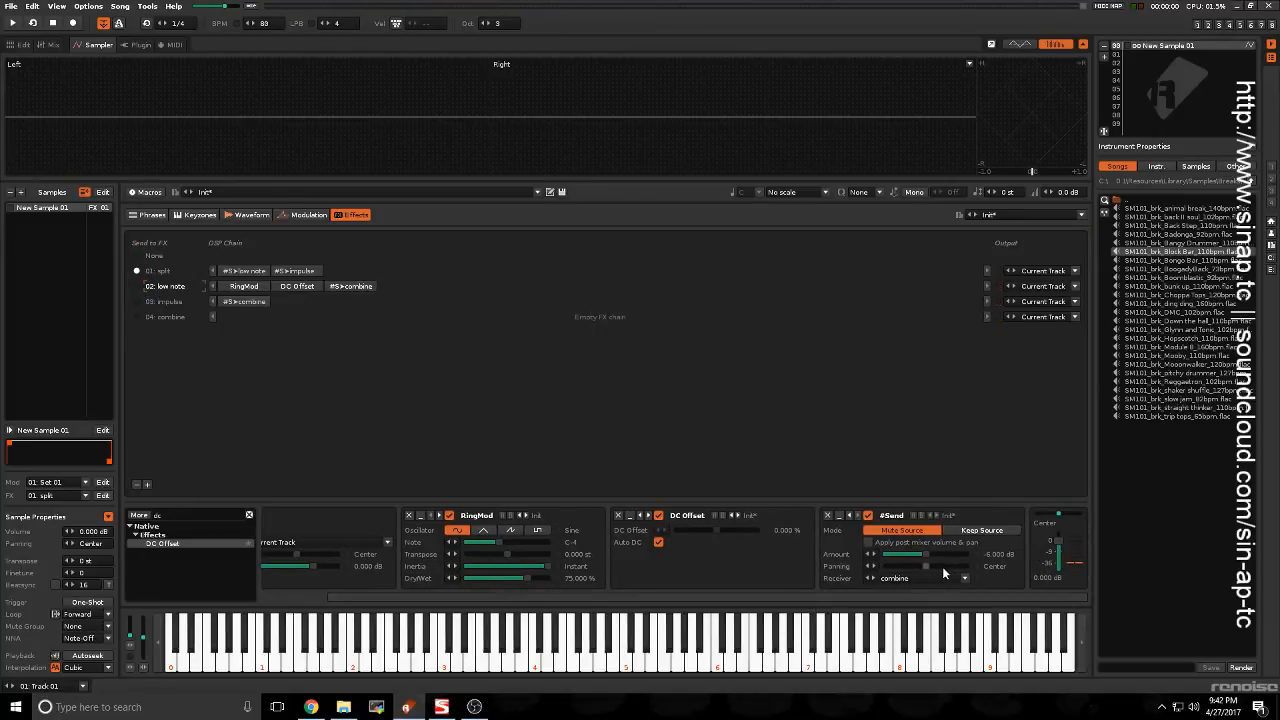
pyautogui.press('e')
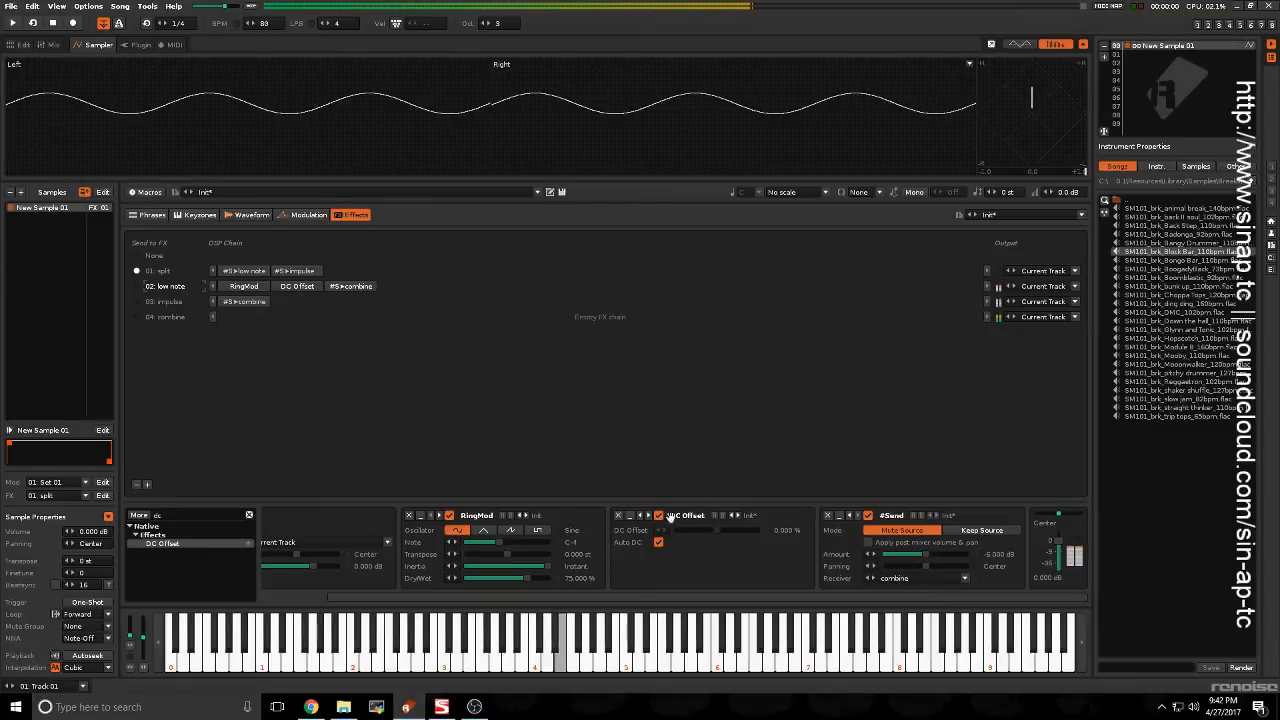
pyautogui.click(618, 515)
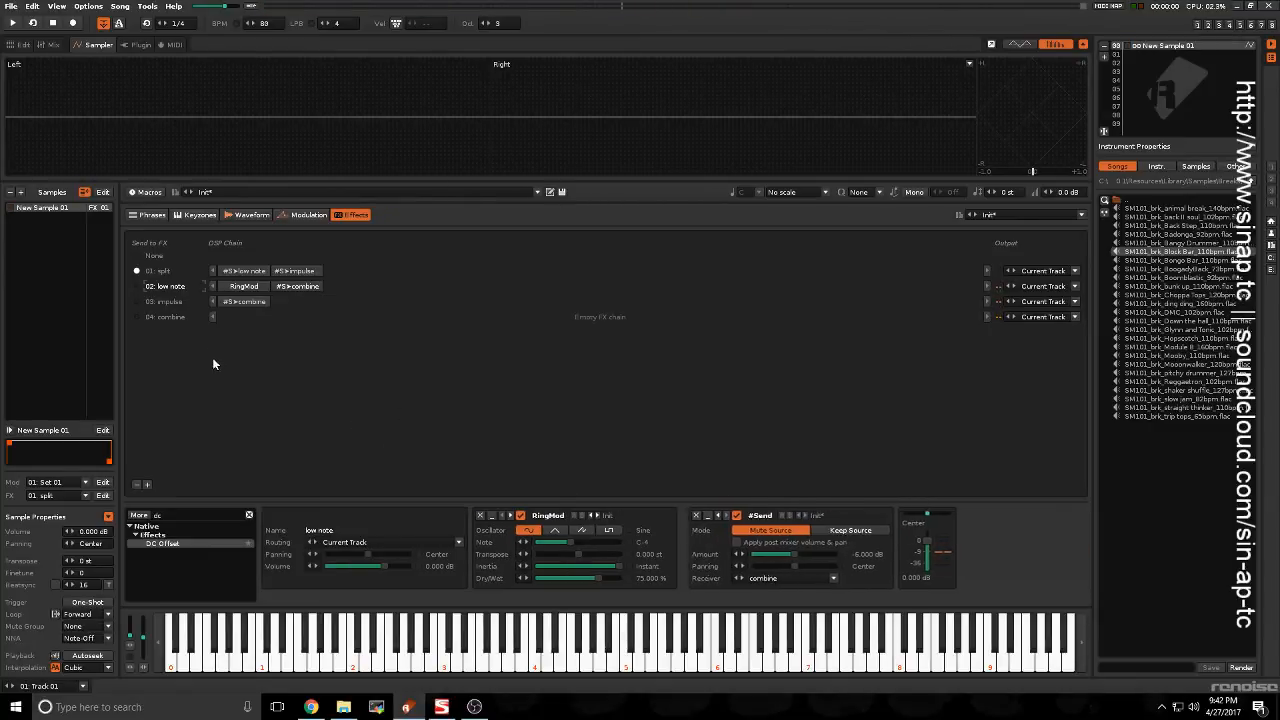
# Step: Add a DC Offset to the combine chain, toggle Auto DC while auditioning the note, and leave it enabled
pyautogui.click(176, 315)
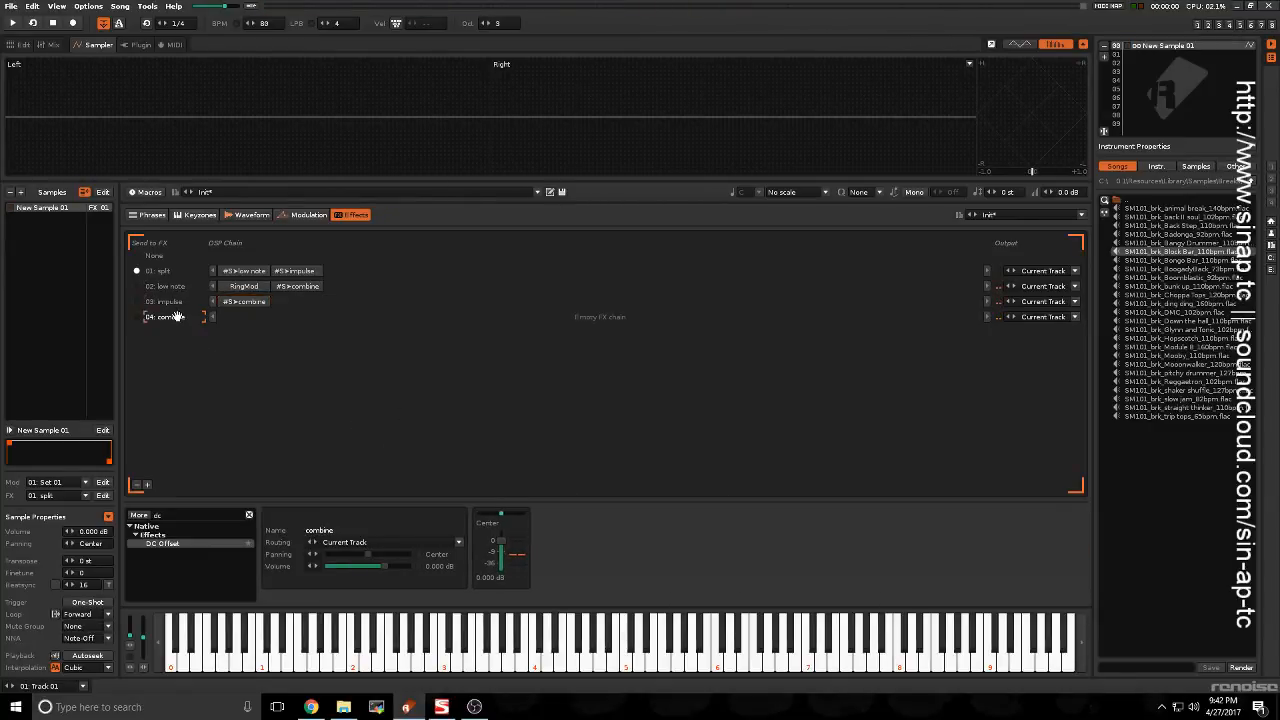
pyautogui.doubleClick(175, 548)
pyautogui.press('e')
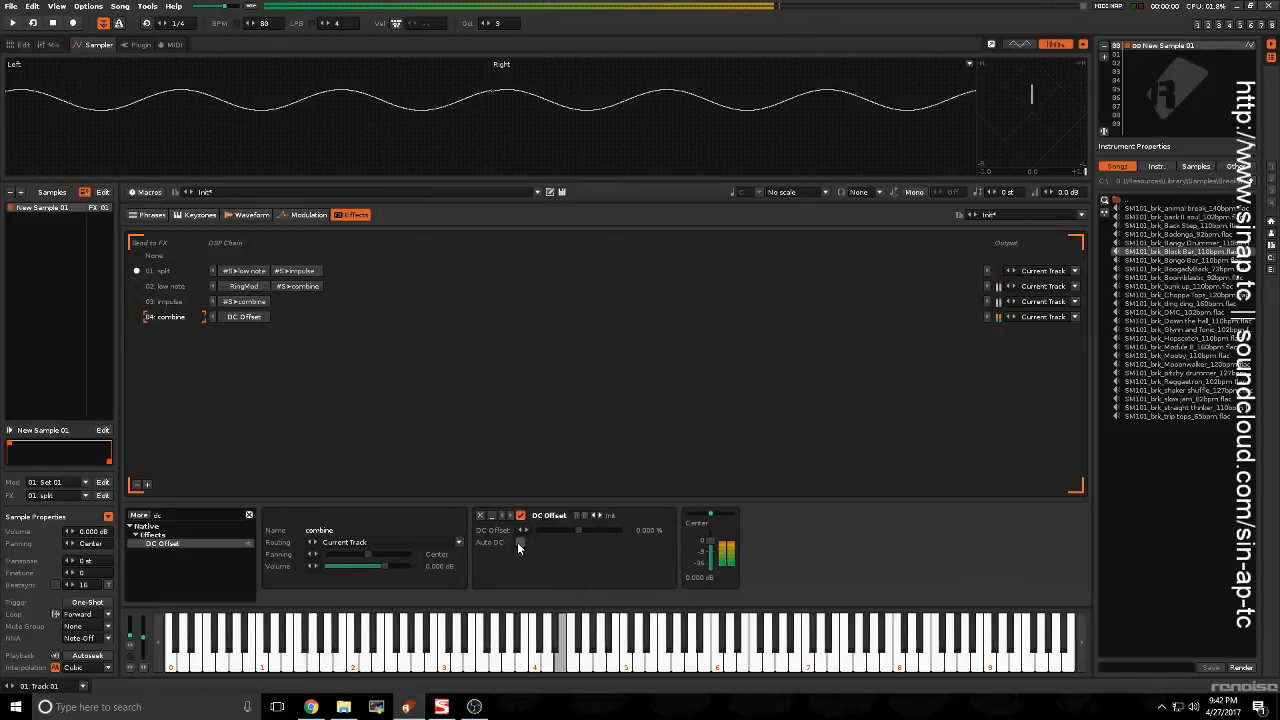
pyautogui.click(519, 542)
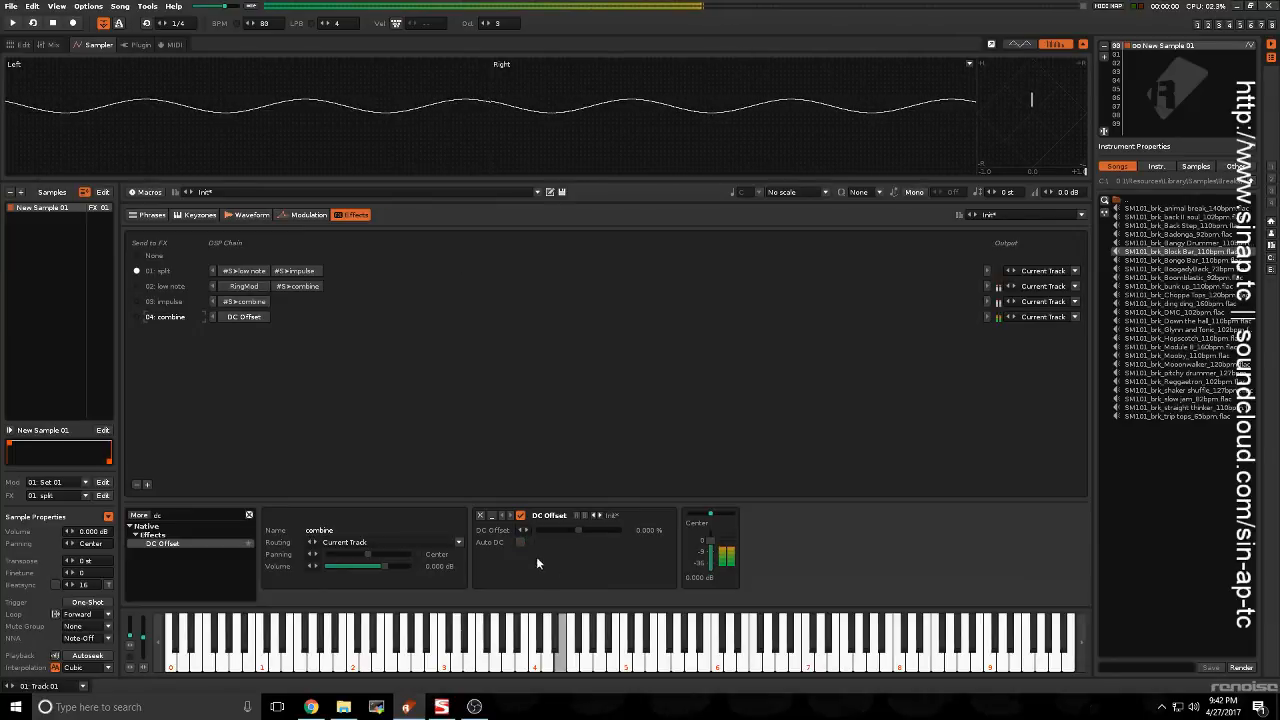
pyautogui.click(520, 542)
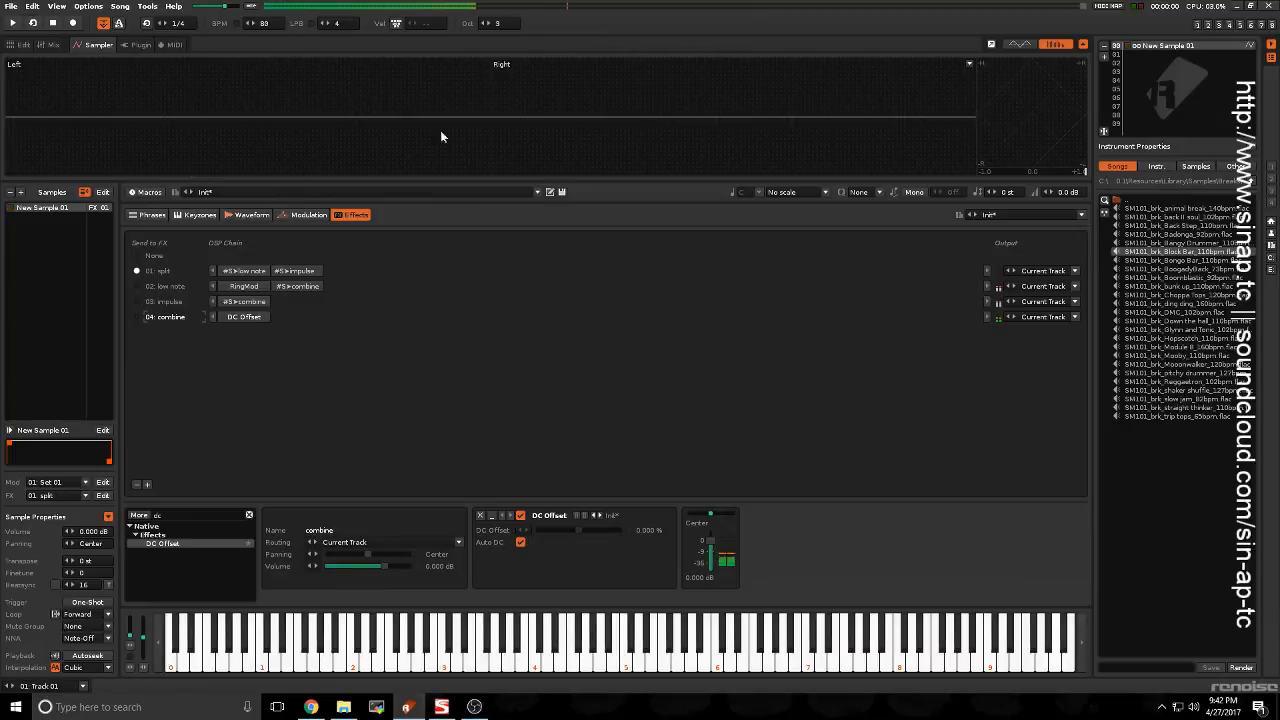
pyautogui.press('e')
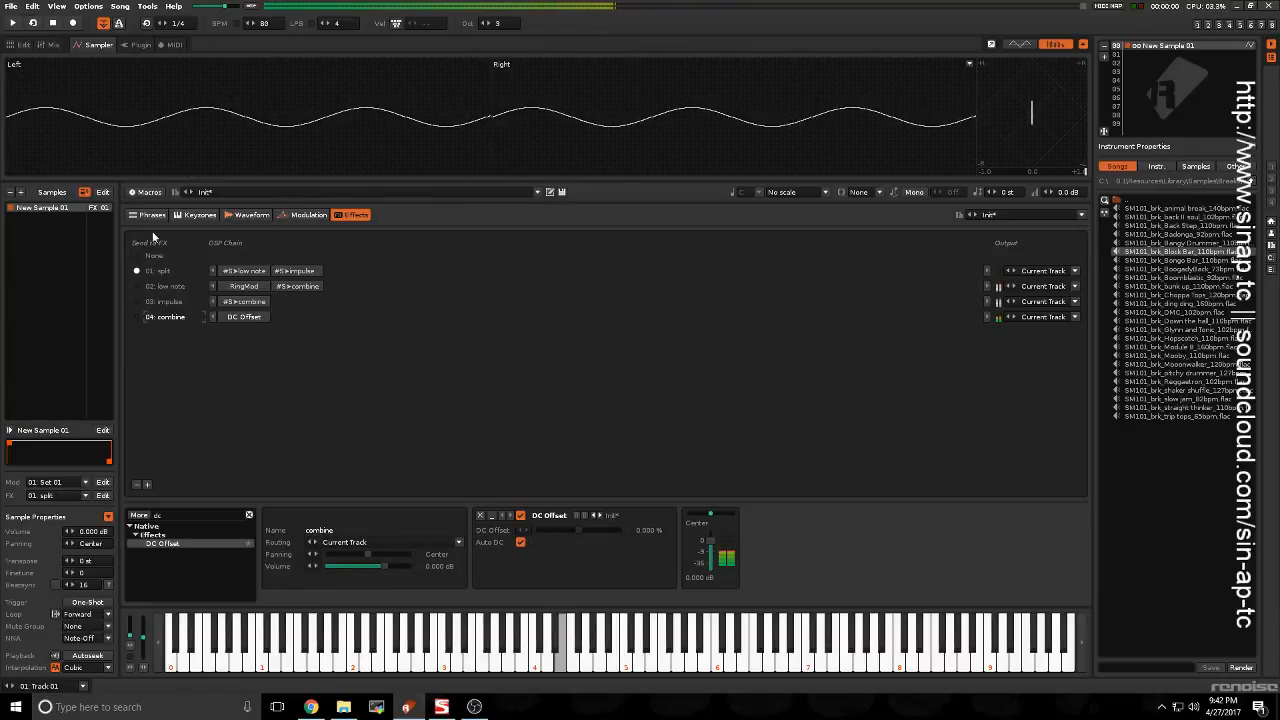
# Step: Shorten the decay of the sample's volume AHDSR to about 140 ms and audition the note
pyautogui.click(245, 215)
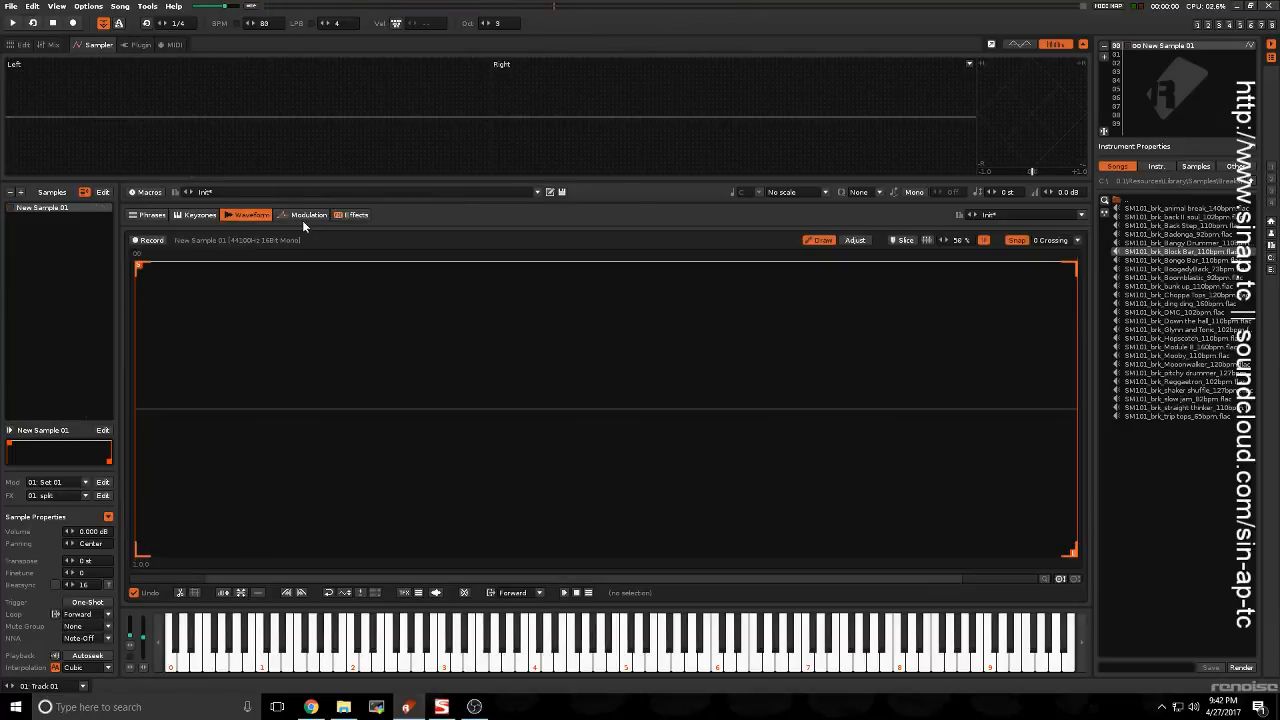
pyautogui.click(303, 218)
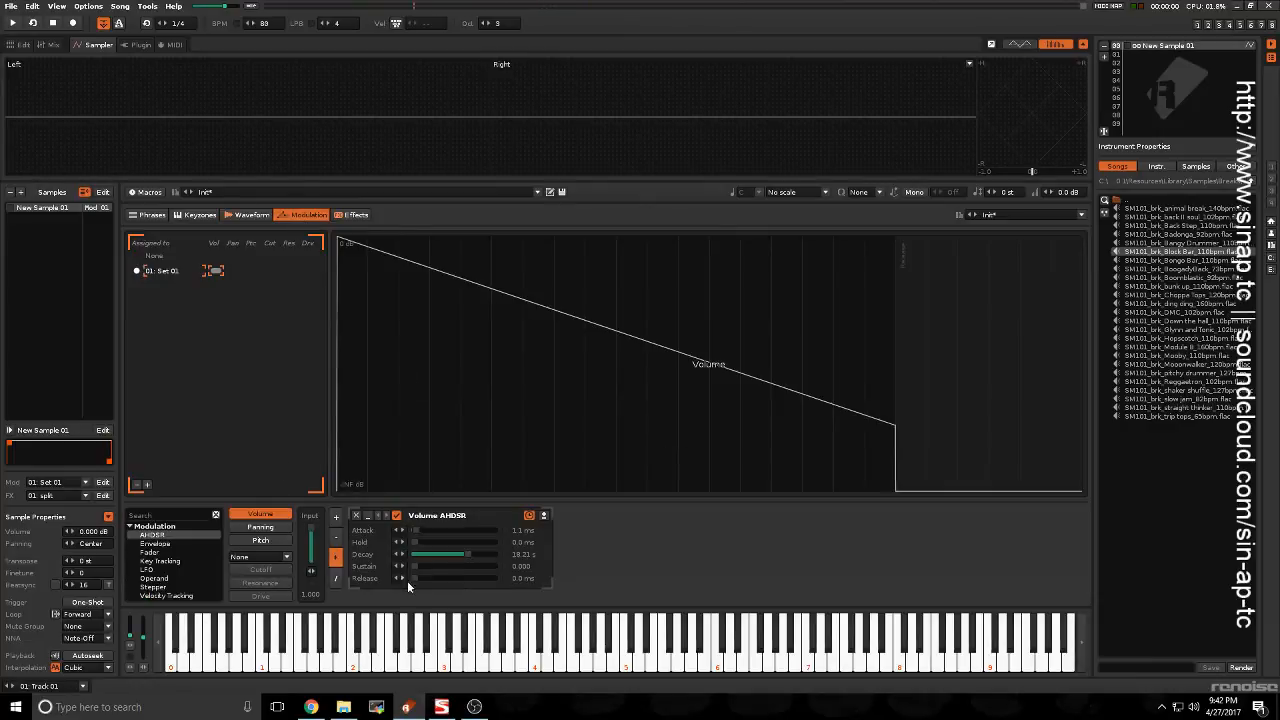
pyautogui.moveTo(454, 556); pyautogui.dragTo(424, 556)
pyautogui.press('e')
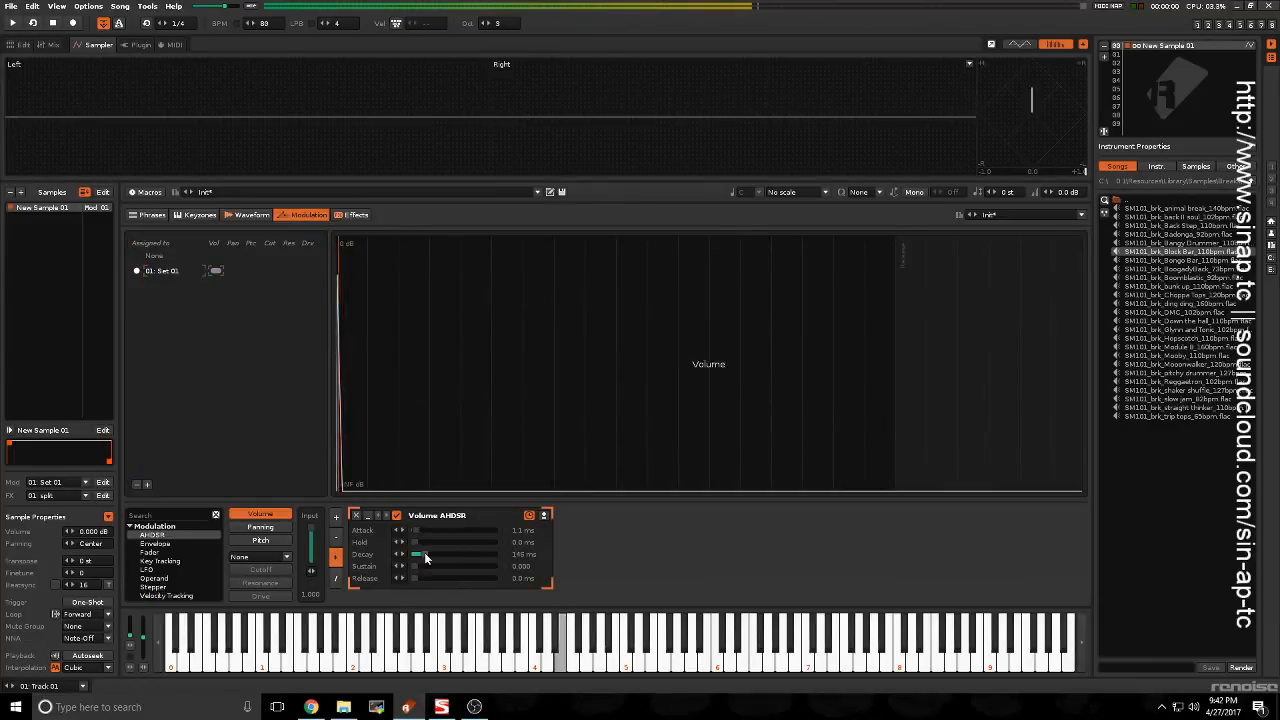
# Step: Add a Velocity Tracker before the RingMod in the low note effect chain of instrument 00
pyautogui.click(340, 214)
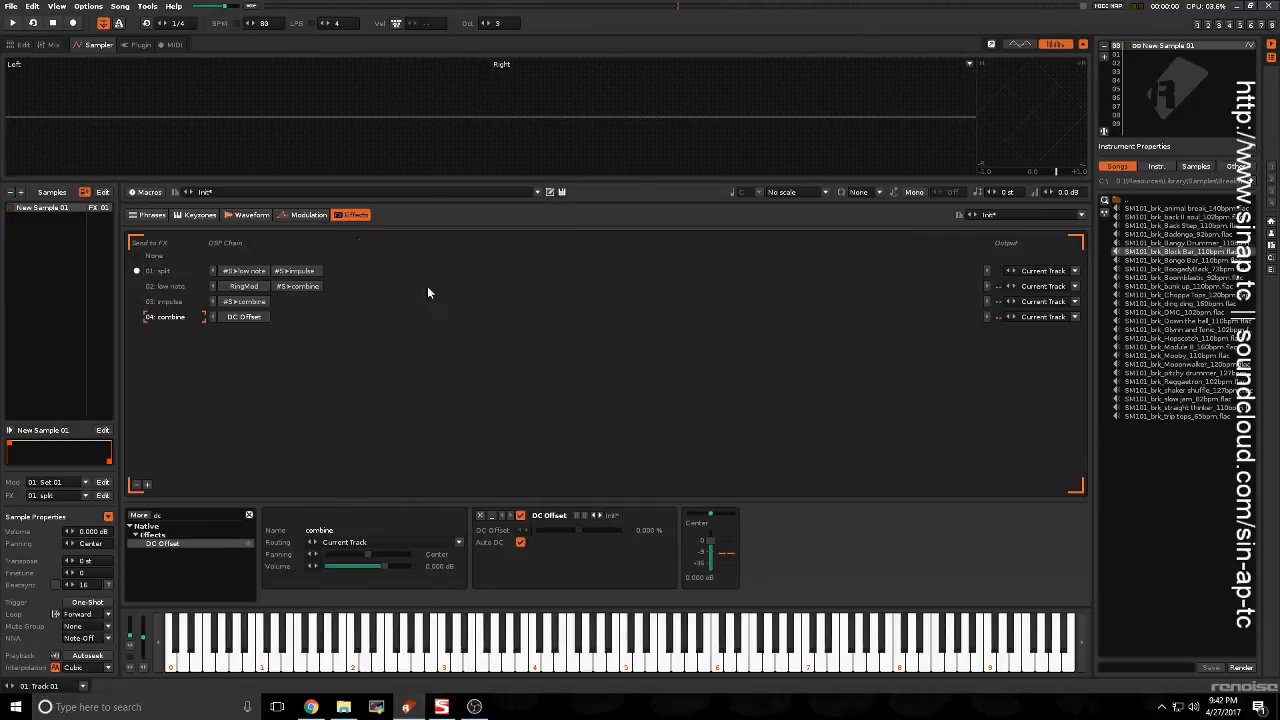
pyautogui.click(170, 287)
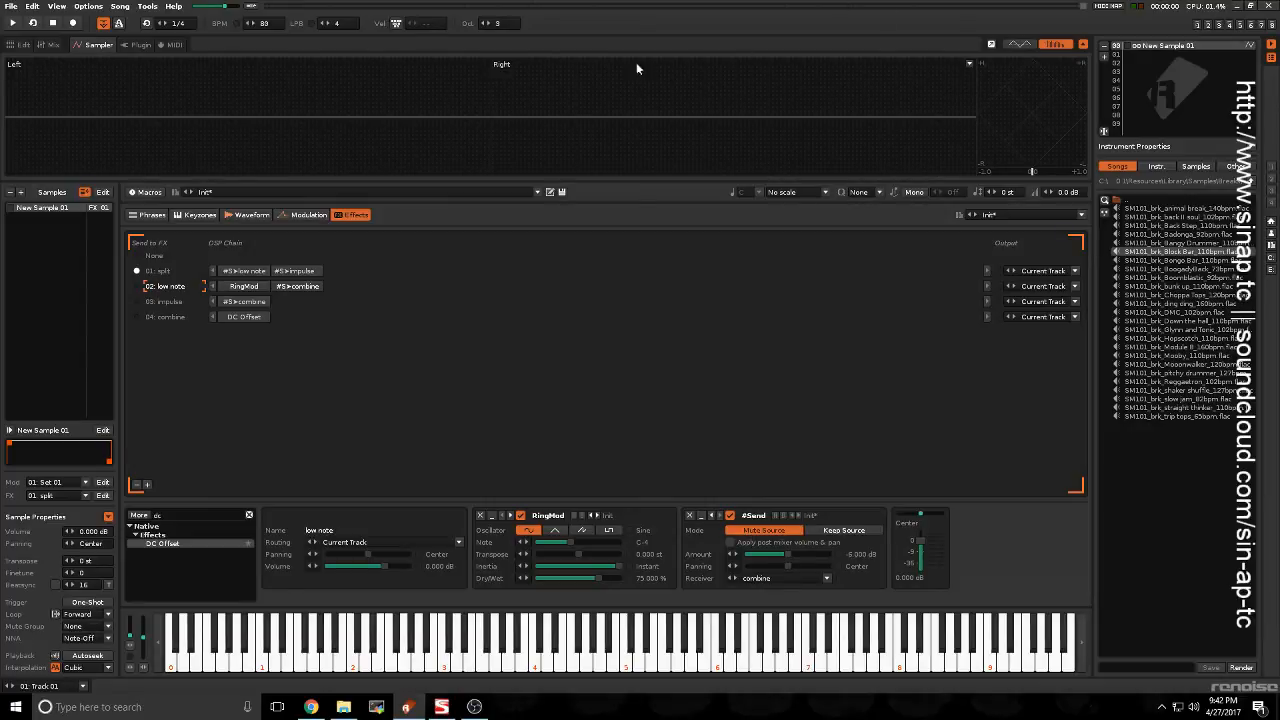
pyautogui.click(1160, 56)
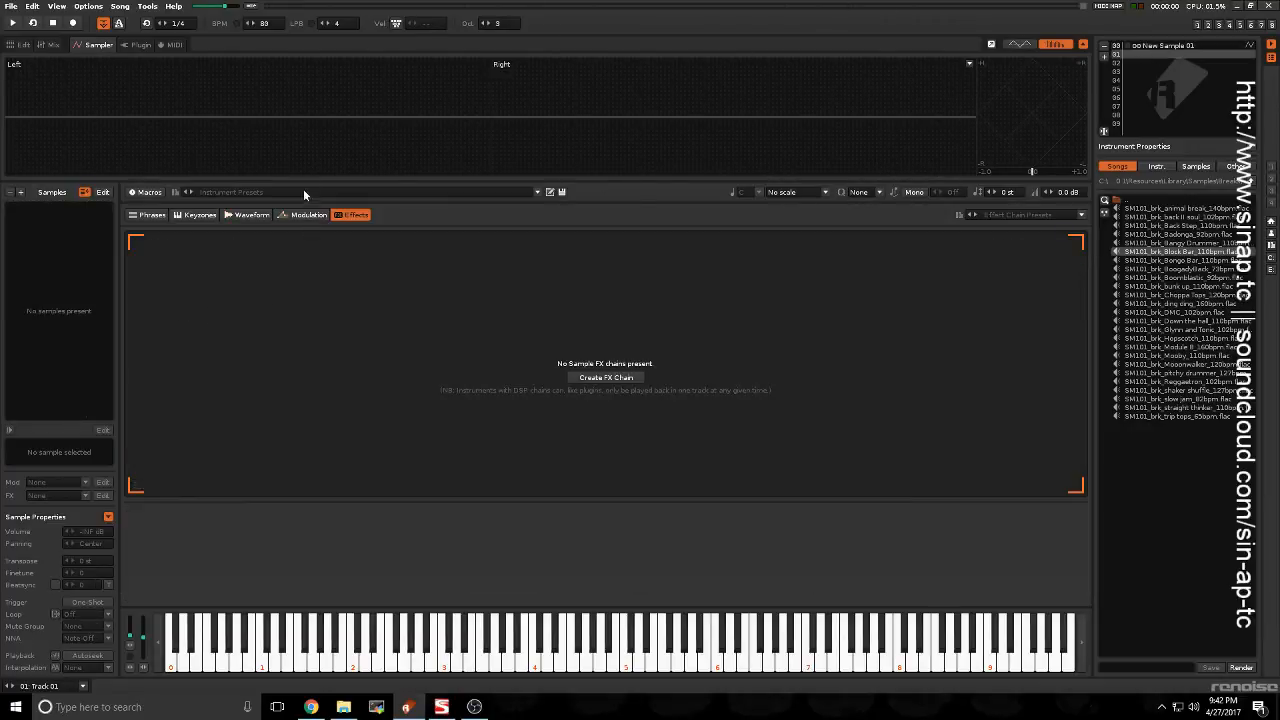
pyautogui.click(1165, 46)
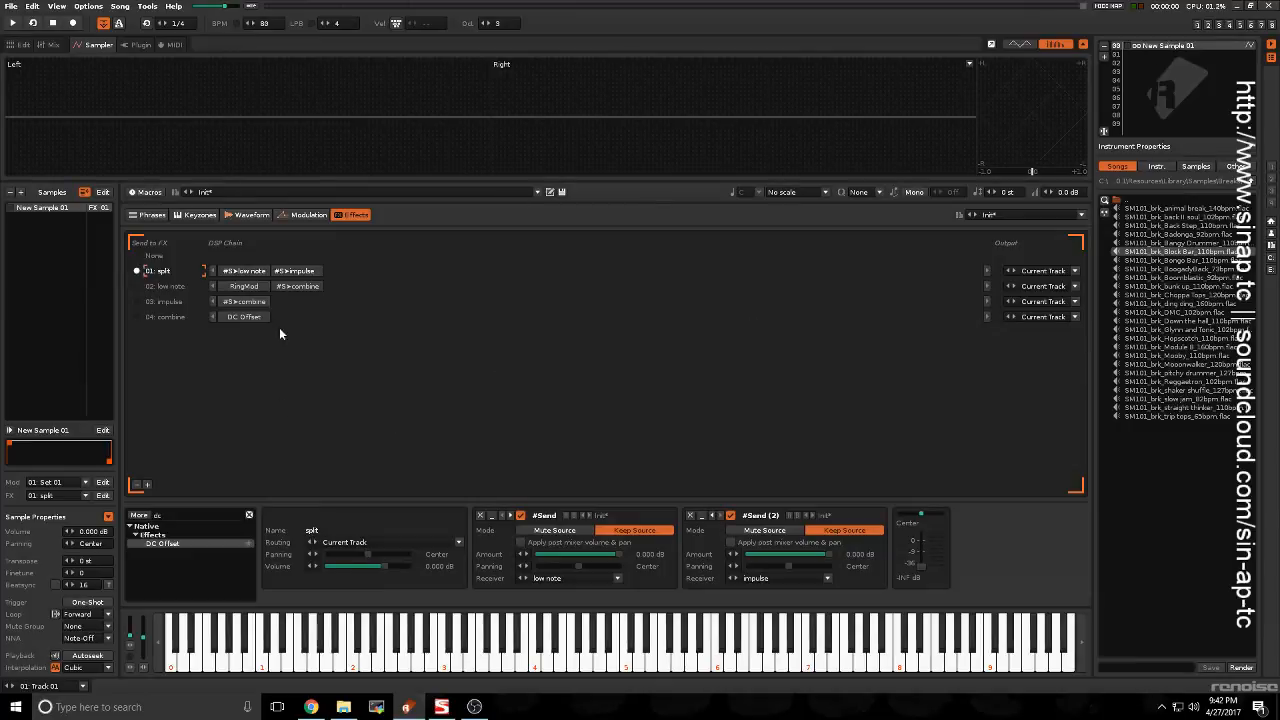
pyautogui.click(163, 286)
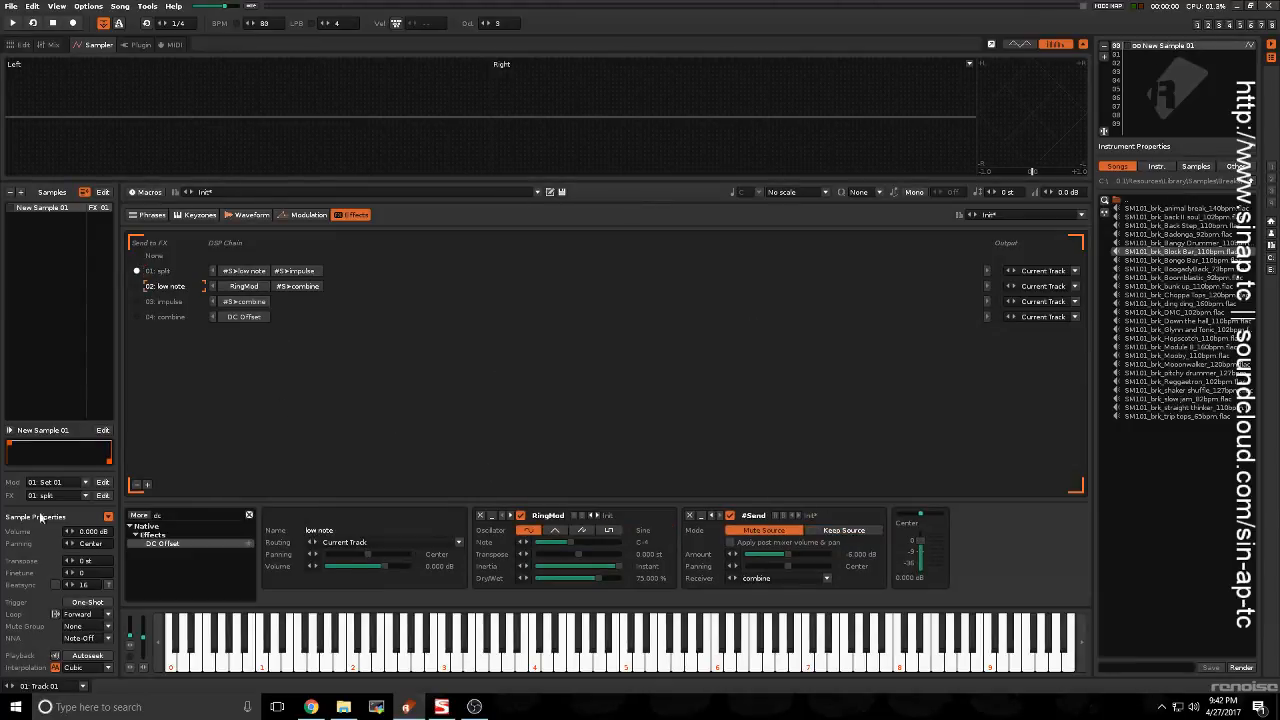
pyautogui.doubleClick(196, 513)
pyautogui.press('BackSpace')
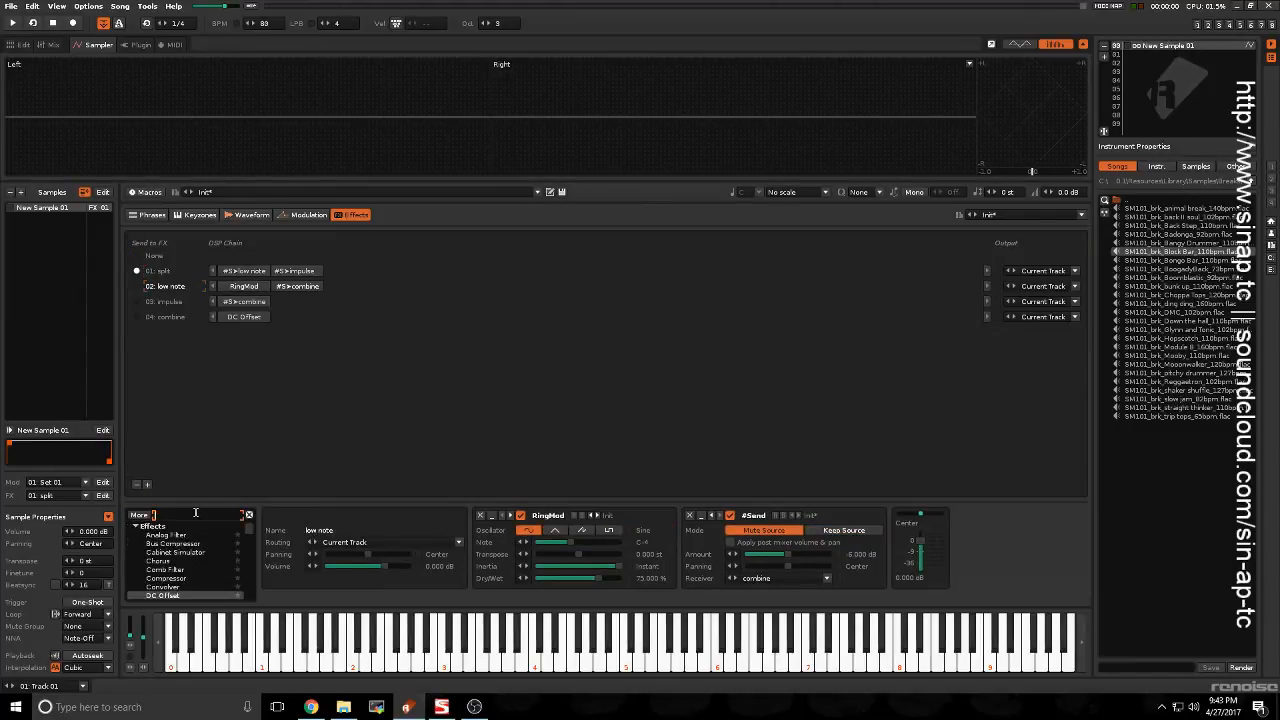
pyautogui.write('vel')
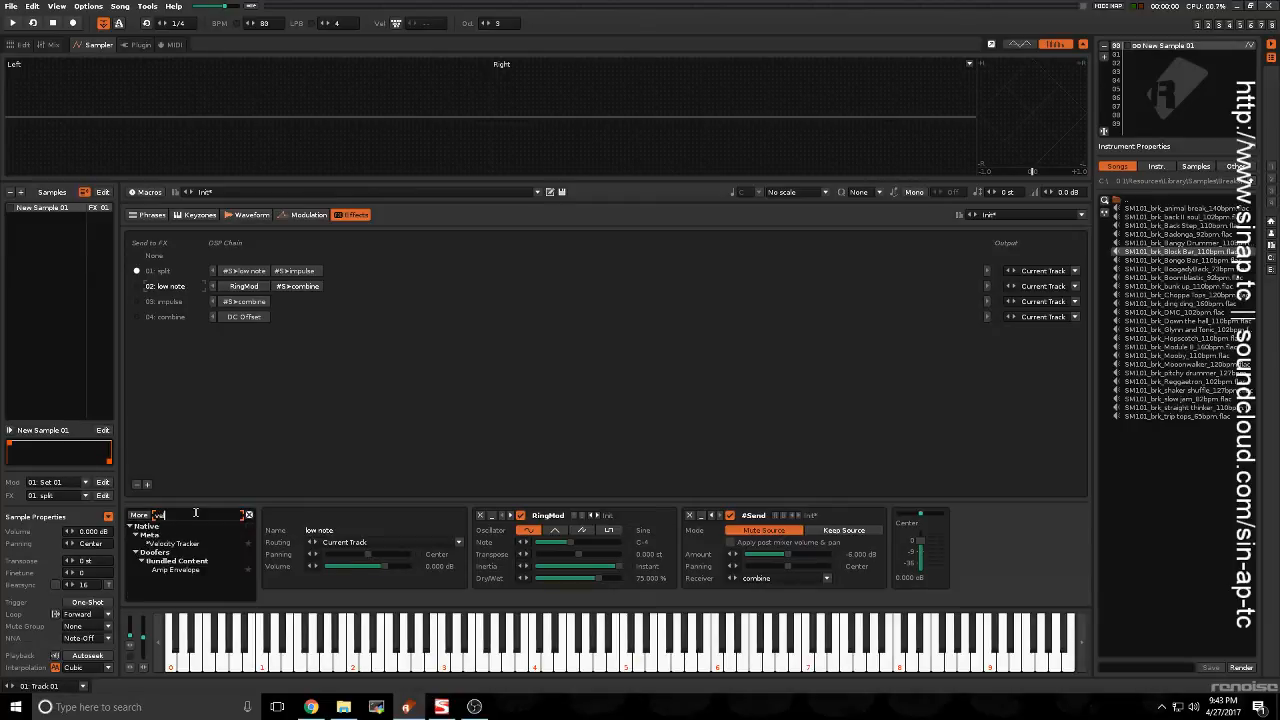
pyautogui.doubleClick(185, 544)
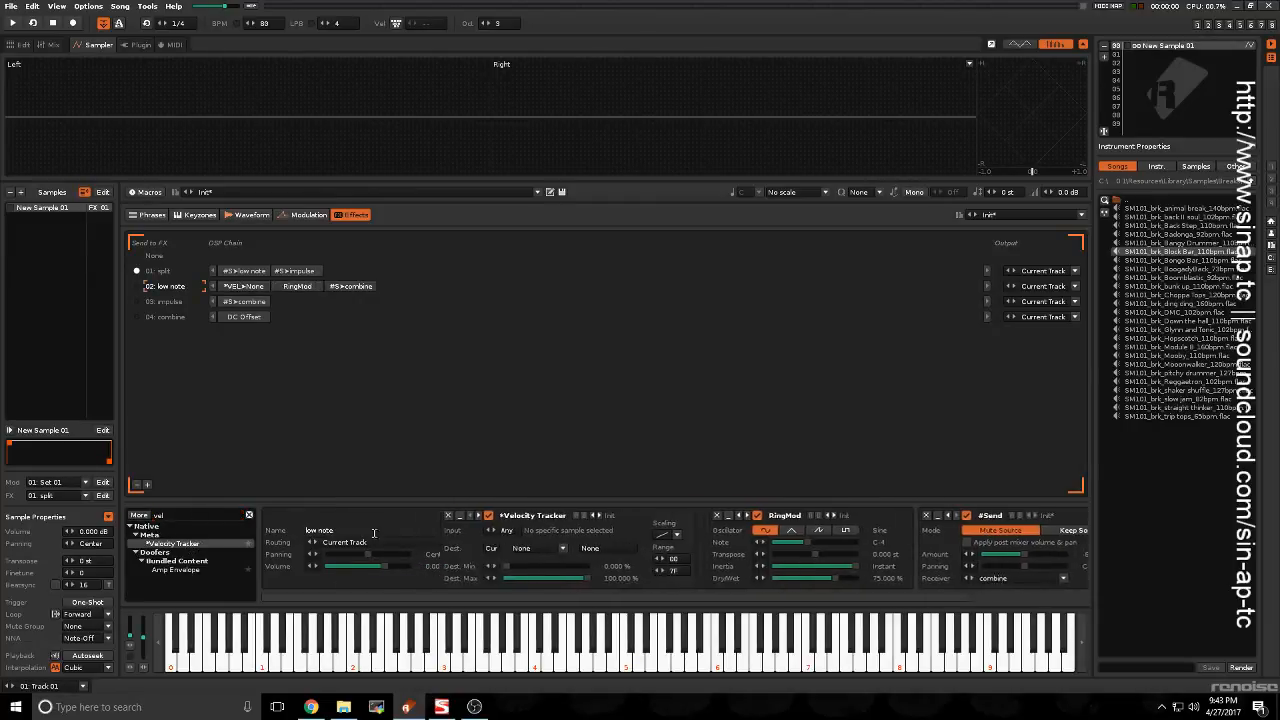
# Step: Add an LFO between the Velocity Tracker and the RingMod in the low note chain
pyautogui.doubleClick(189, 516)
pyautogui.write('lfo')
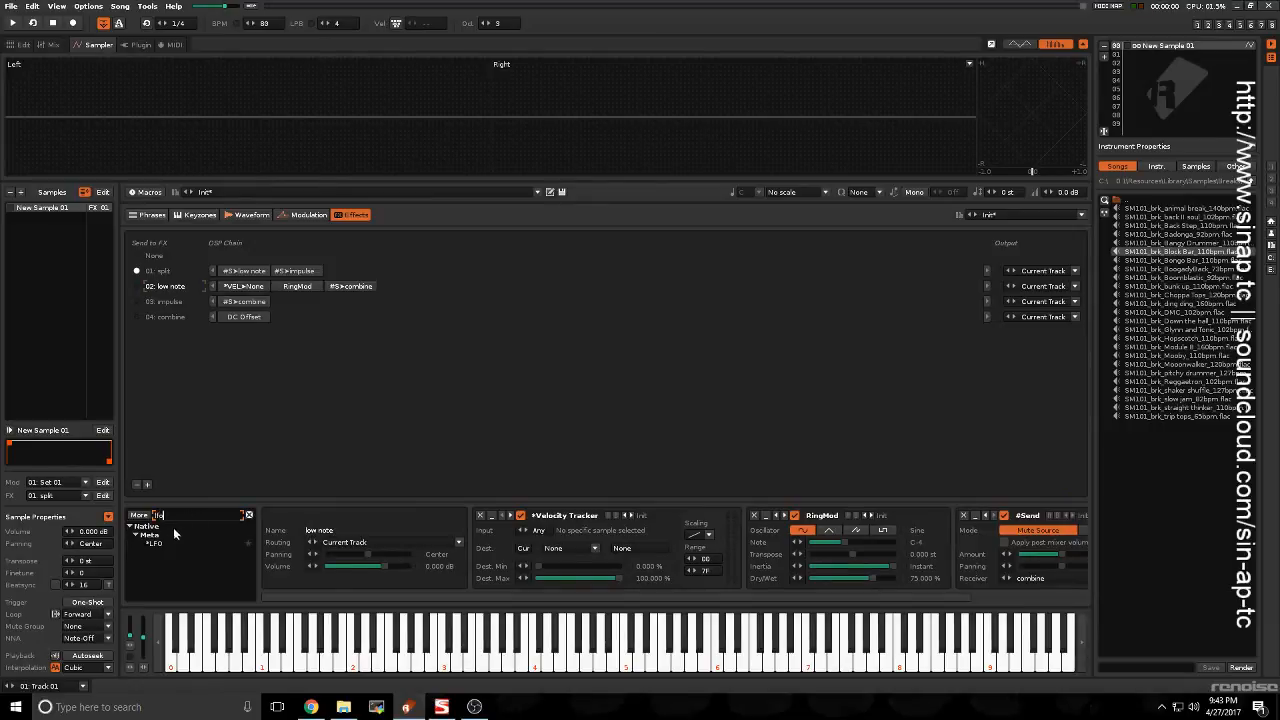
pyautogui.doubleClick(151, 543)
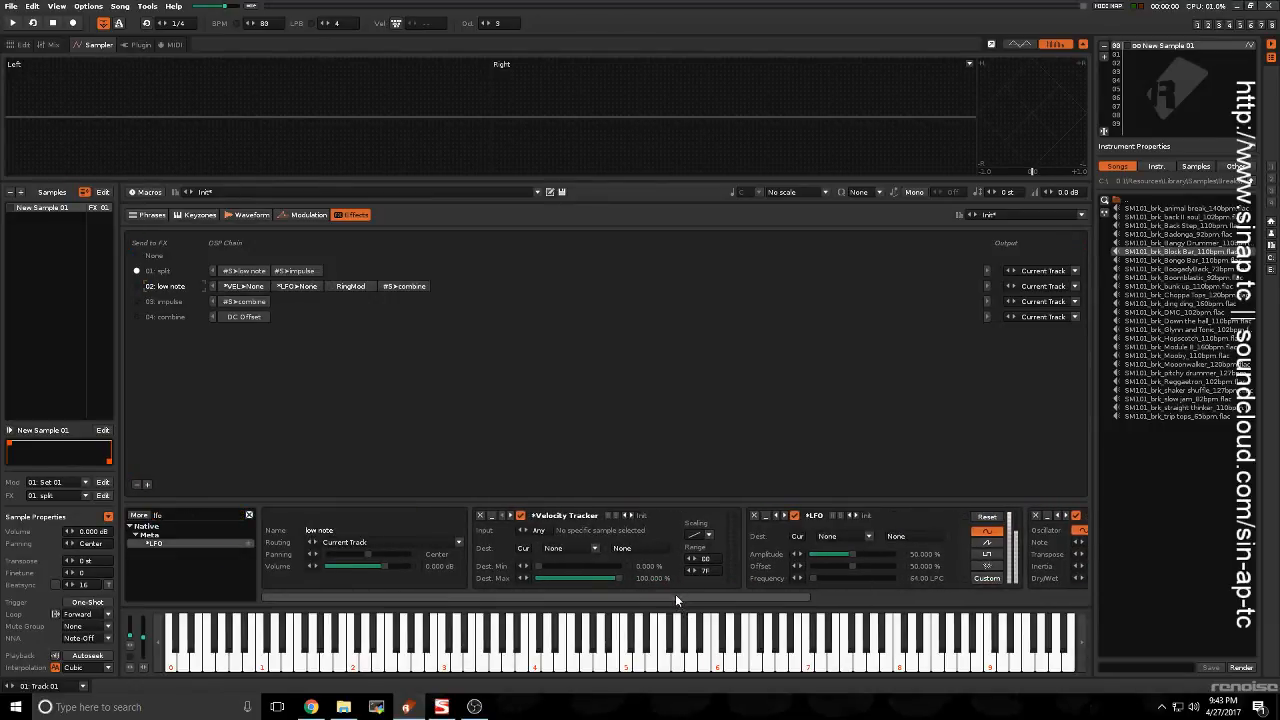
pyautogui.moveTo(675, 597); pyautogui.dragTo(726, 597)
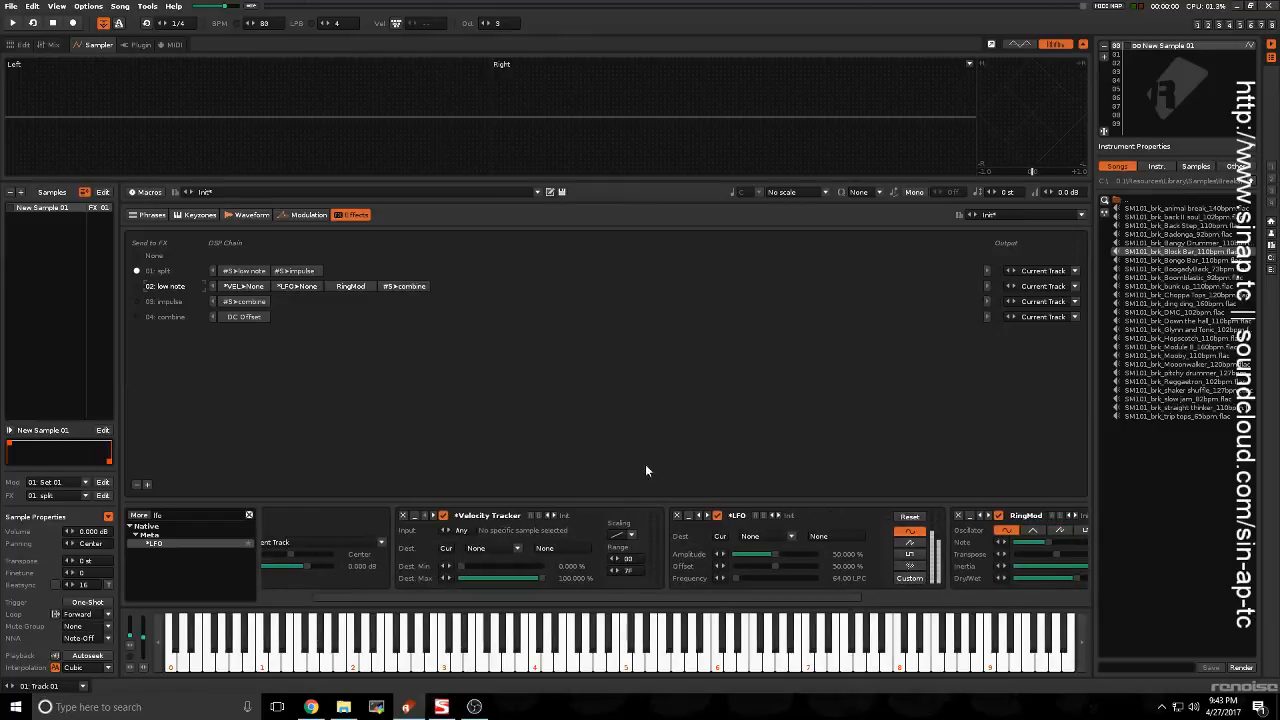
# Step: Route the Velocity Tracker to the LFO's Reset parameter and switch the LFO to a custom waveform
pyautogui.click(513, 558)
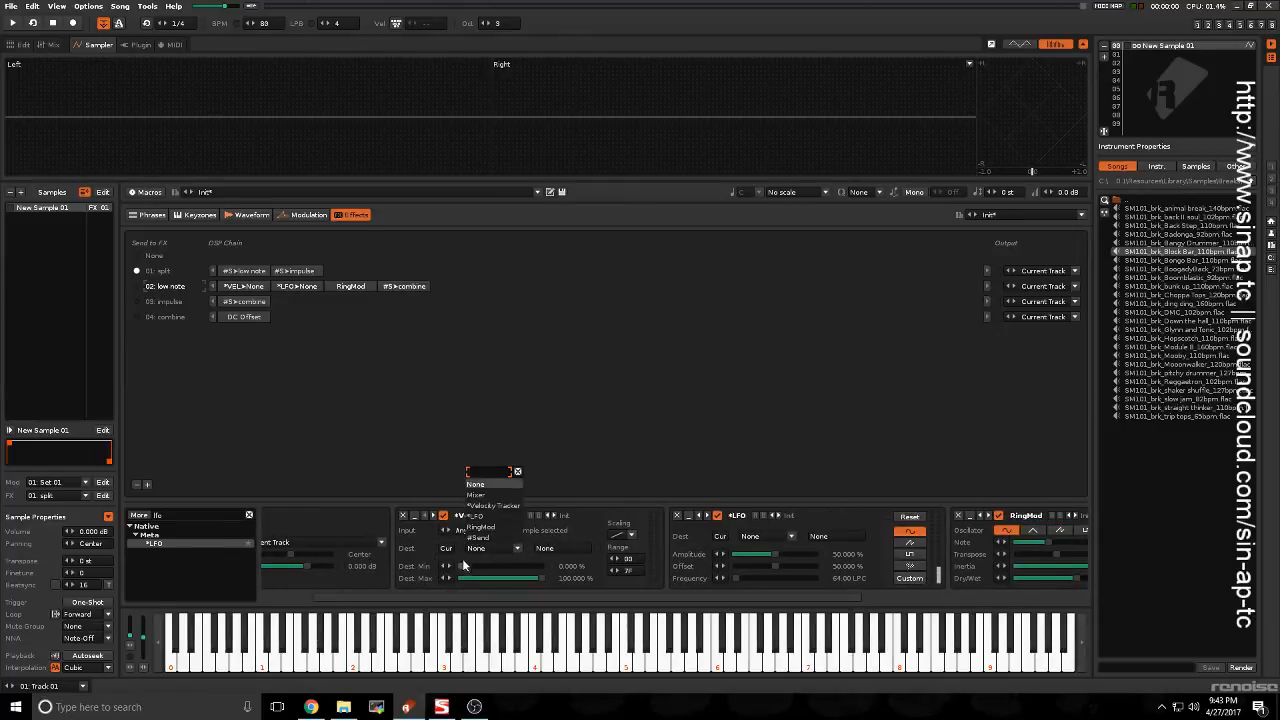
pyautogui.click(490, 516)
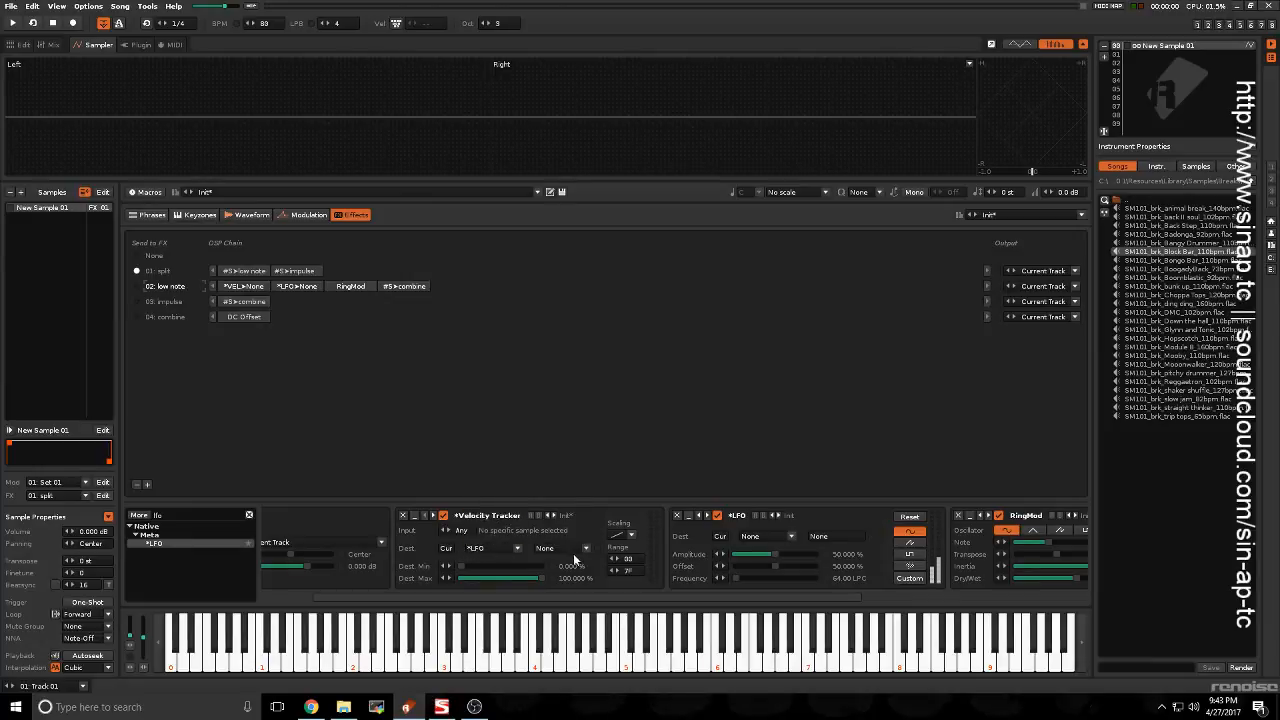
pyautogui.click(565, 551)
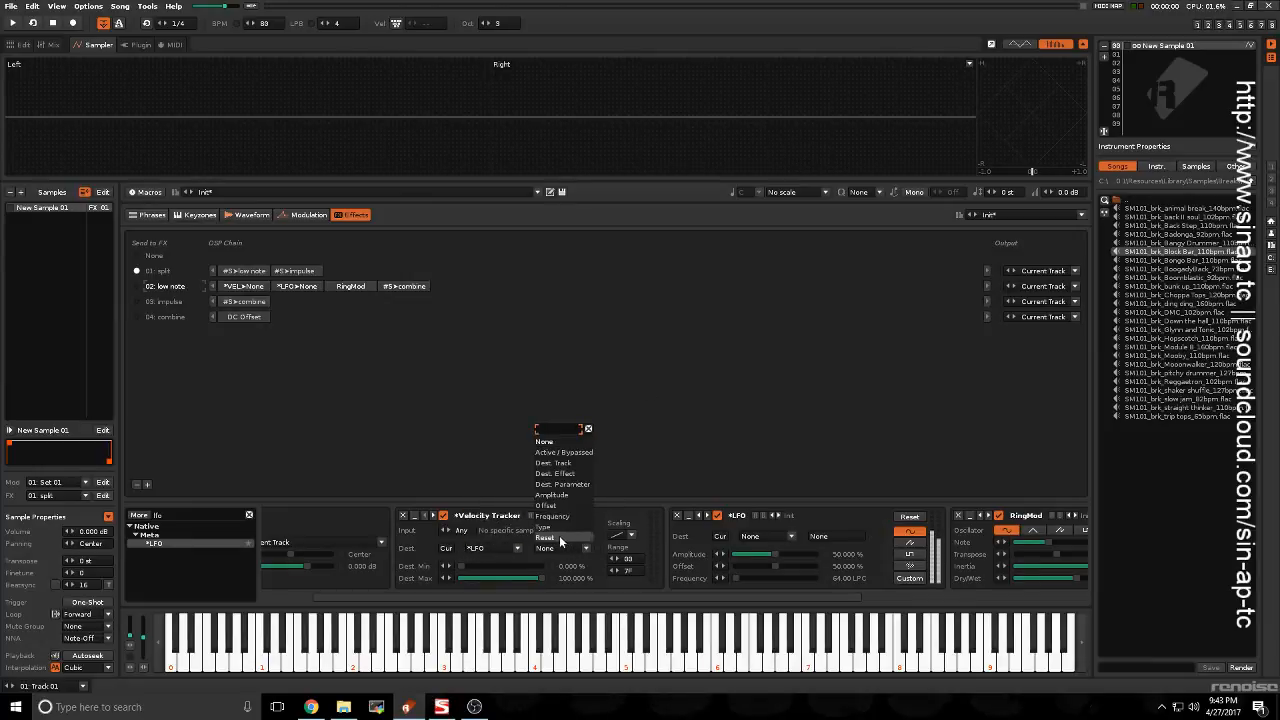
pyautogui.click(548, 539)
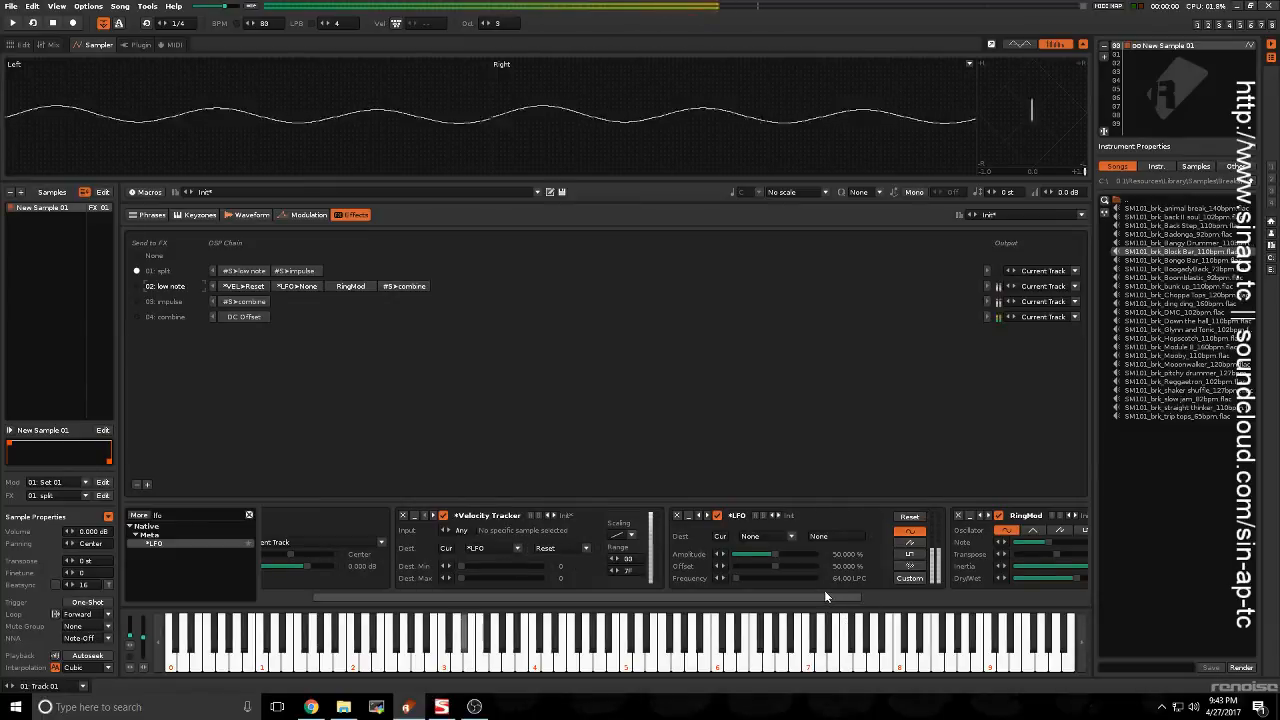
pyautogui.moveTo(824, 597); pyautogui.dragTo(931, 599)
pyautogui.click(786, 578)
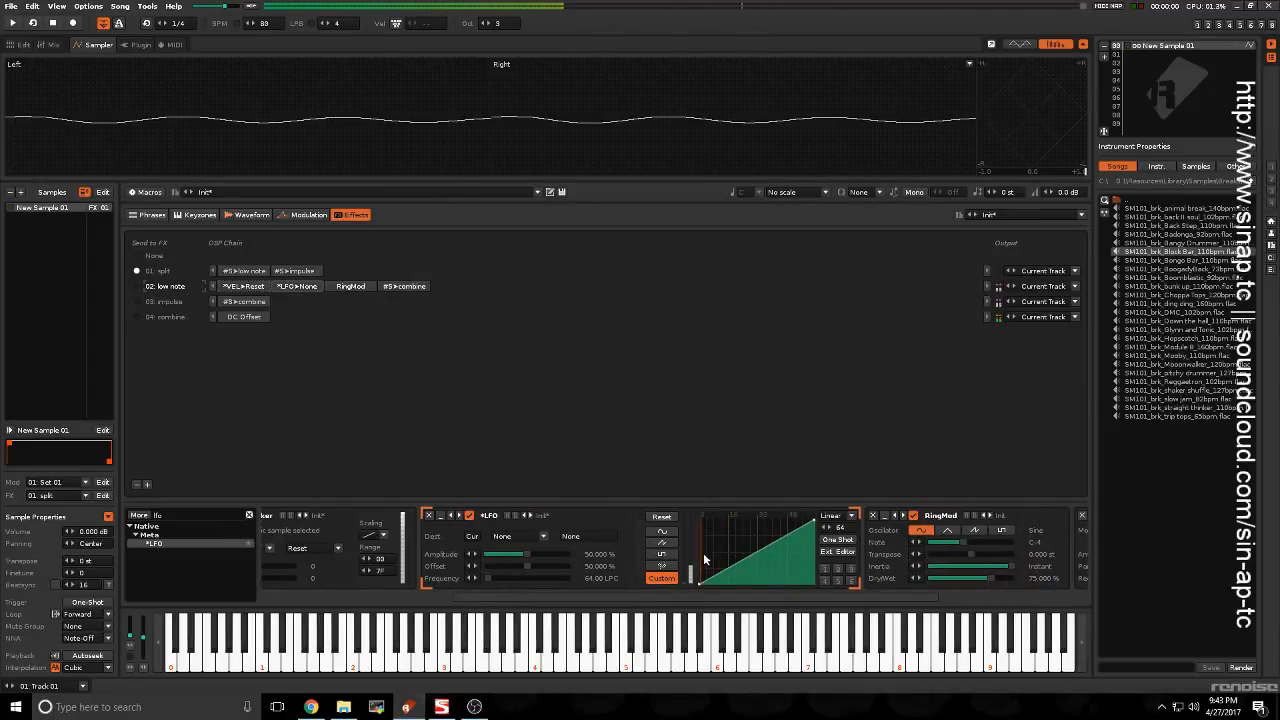
# Step: Set the Velocity Tracker's destination minimum and maximum to 32 and audition the note repeatedly
pyautogui.moveTo(714, 598); pyautogui.dragTo(658, 598)
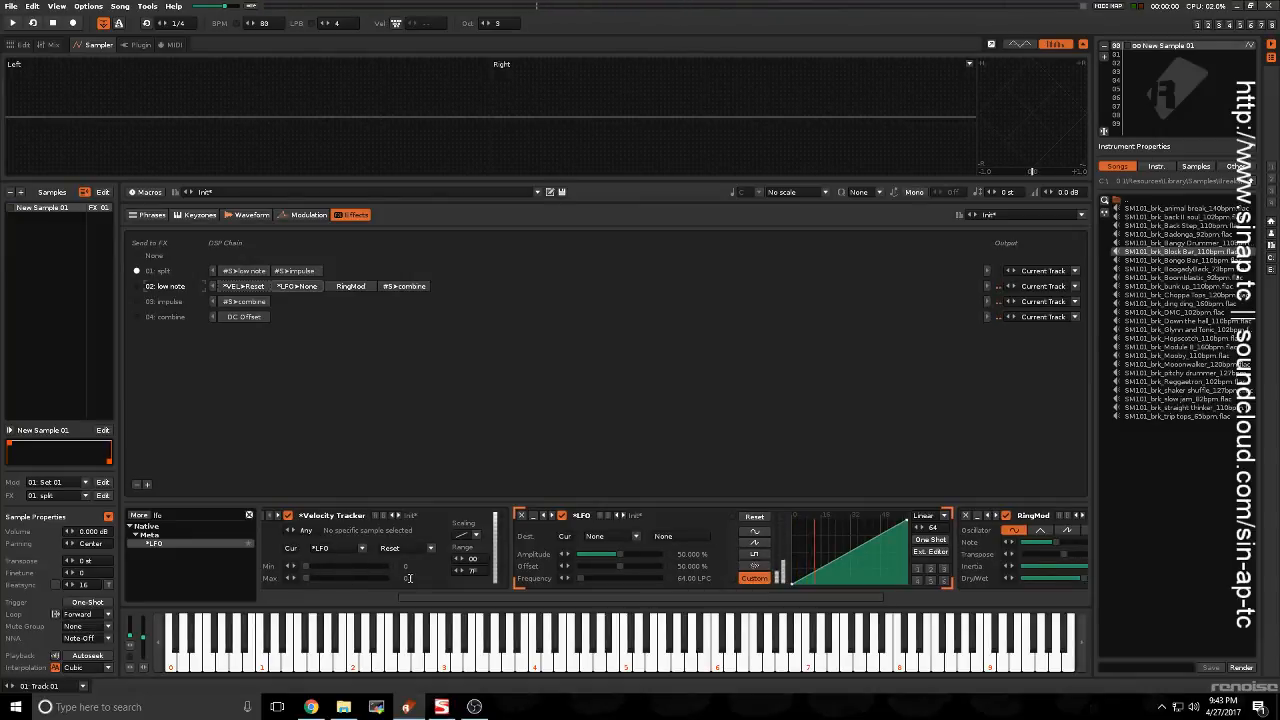
pyautogui.click(405, 565)
pyautogui.write('32')
pyautogui.press('Return')
pyautogui.click(408, 577)
pyautogui.write('32')
pyautogui.press('Return')
pyautogui.press('x')
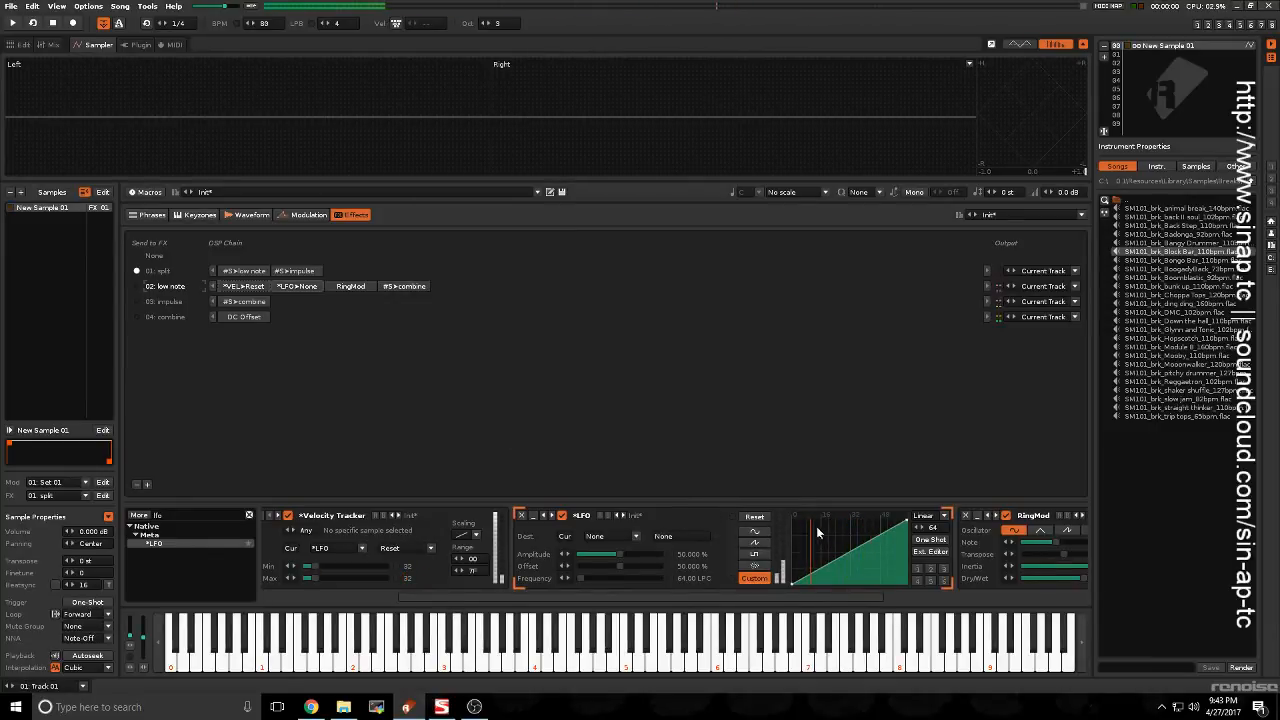
pyautogui.press('x')
pyautogui.press('x')
pyautogui.press('x')
# Step: Raise the Velocity Tracker's destination minimum and maximum to 255 and audition the note
pyautogui.moveTo(345, 567); pyautogui.dragTo(418, 567)
pyautogui.moveTo(320, 577); pyautogui.dragTo(424, 566)
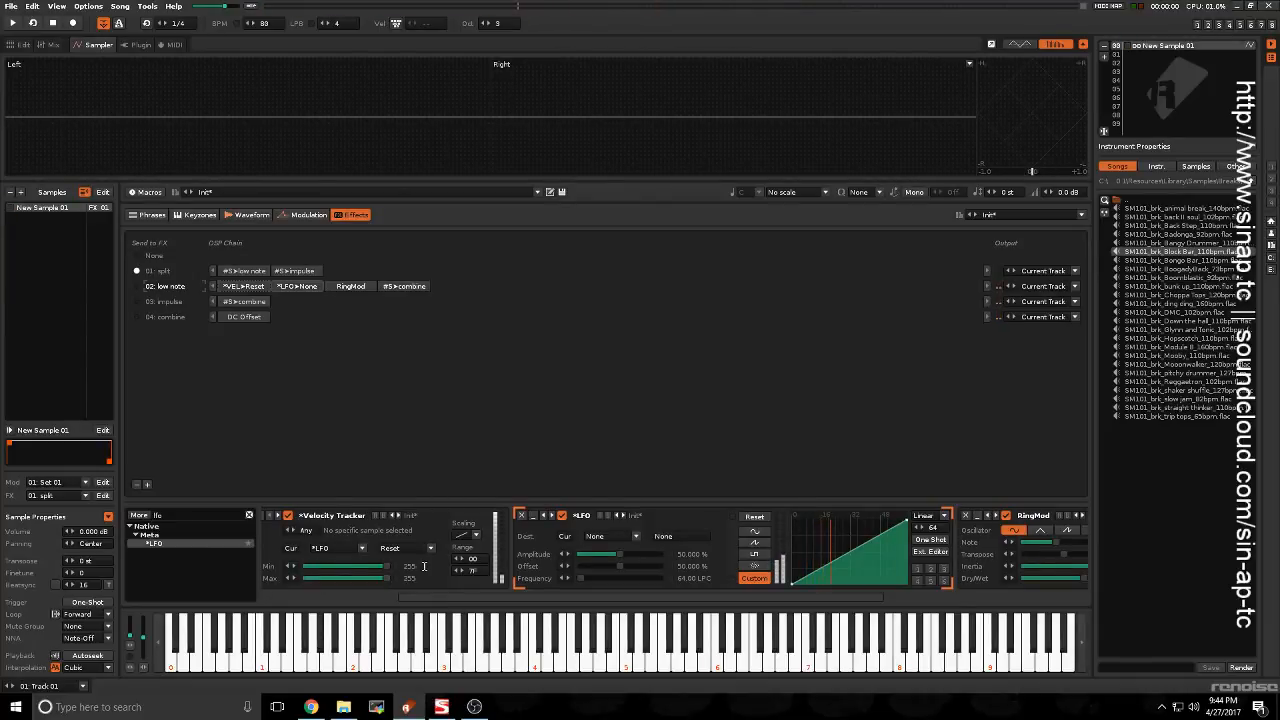
pyautogui.press('x')
pyautogui.press('x')
pyautogui.press('x')
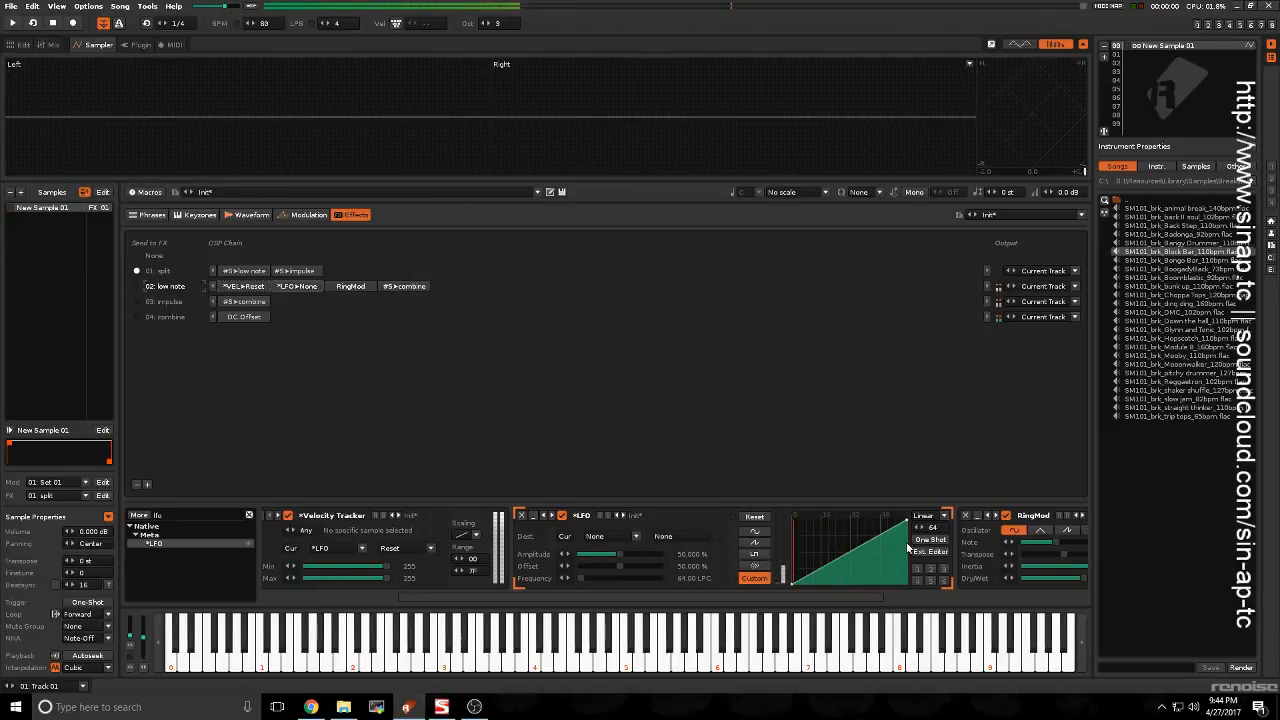
pyautogui.press('x')
# Step: Try the Velocity Tracker's destination range near 129 and at 0 for both limits, auditioning the note each time
pyautogui.moveTo(382, 566); pyautogui.dragTo(346, 578)
pyautogui.press('x')
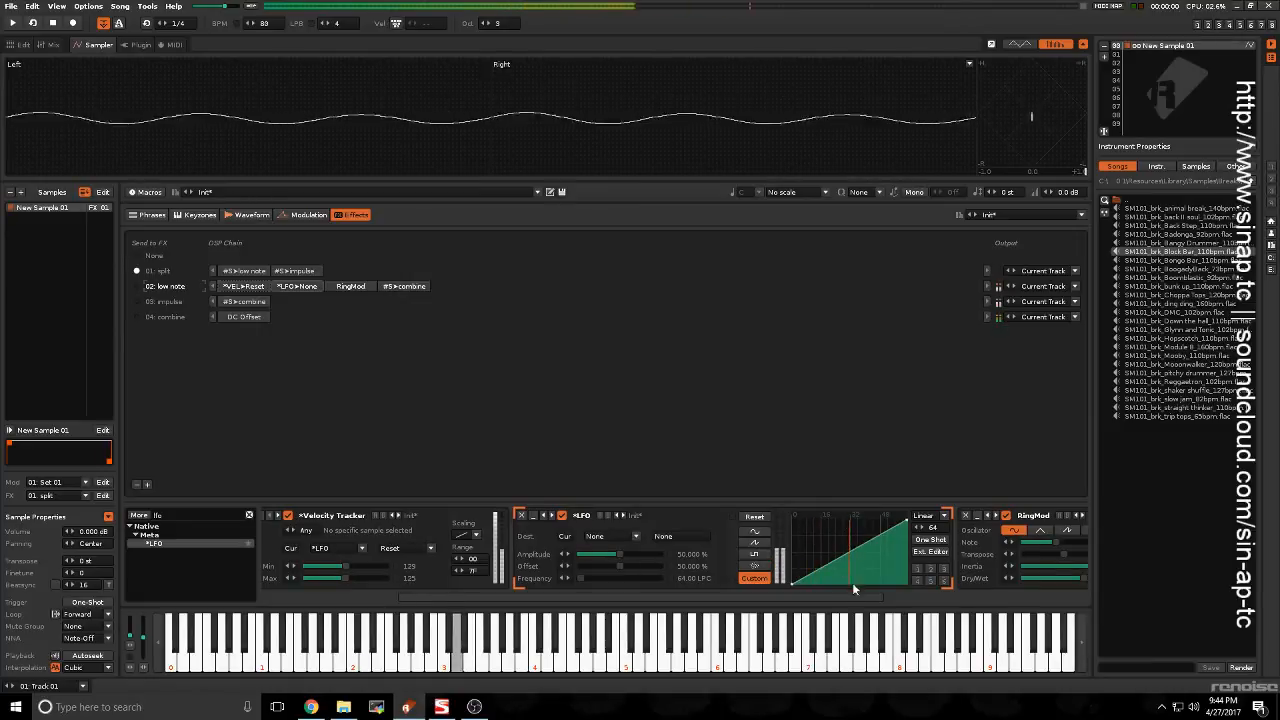
pyautogui.moveTo(347, 566); pyautogui.dragTo(303, 578)
pyautogui.press('x')
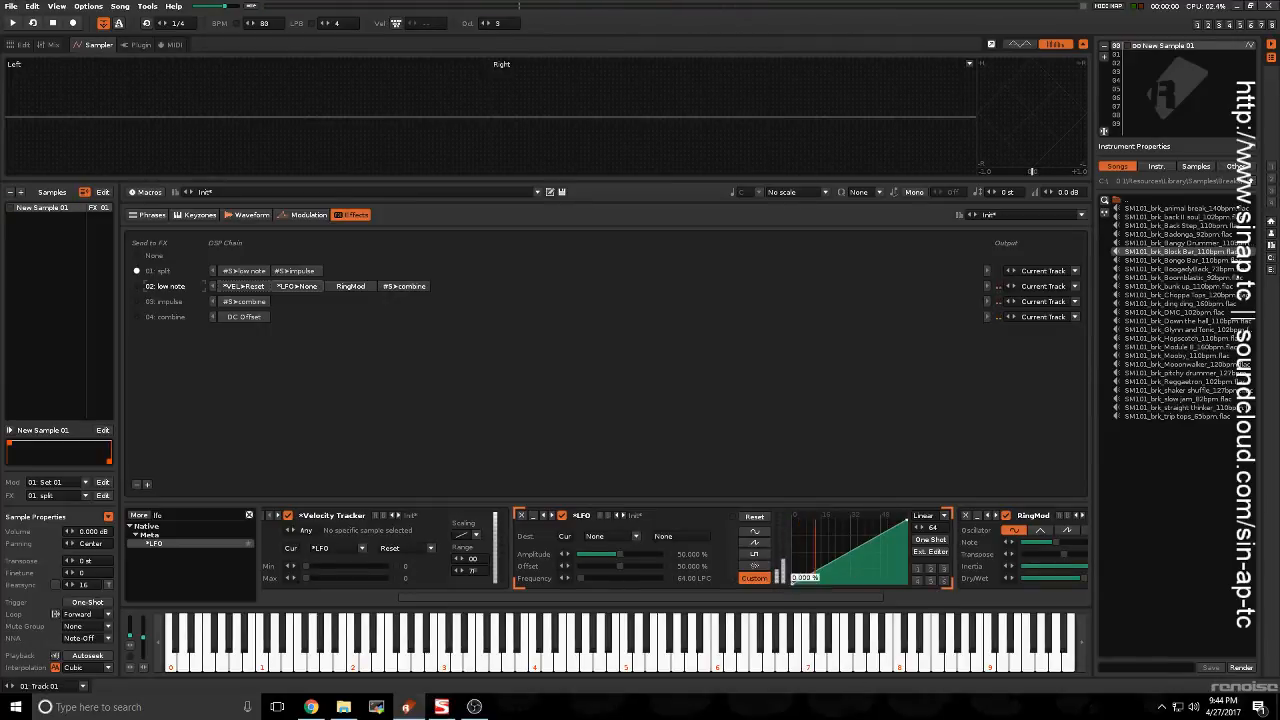
# Step: Reshape the LFO curve to fall from maximum to zero over about a third of its length and route it to the RingMod's Note
pyautogui.moveTo(794, 585); pyautogui.dragTo(801, 518)
pyautogui.moveTo(903, 528); pyautogui.dragTo(827, 596)
pyautogui.hscroll(2, 827, 596)
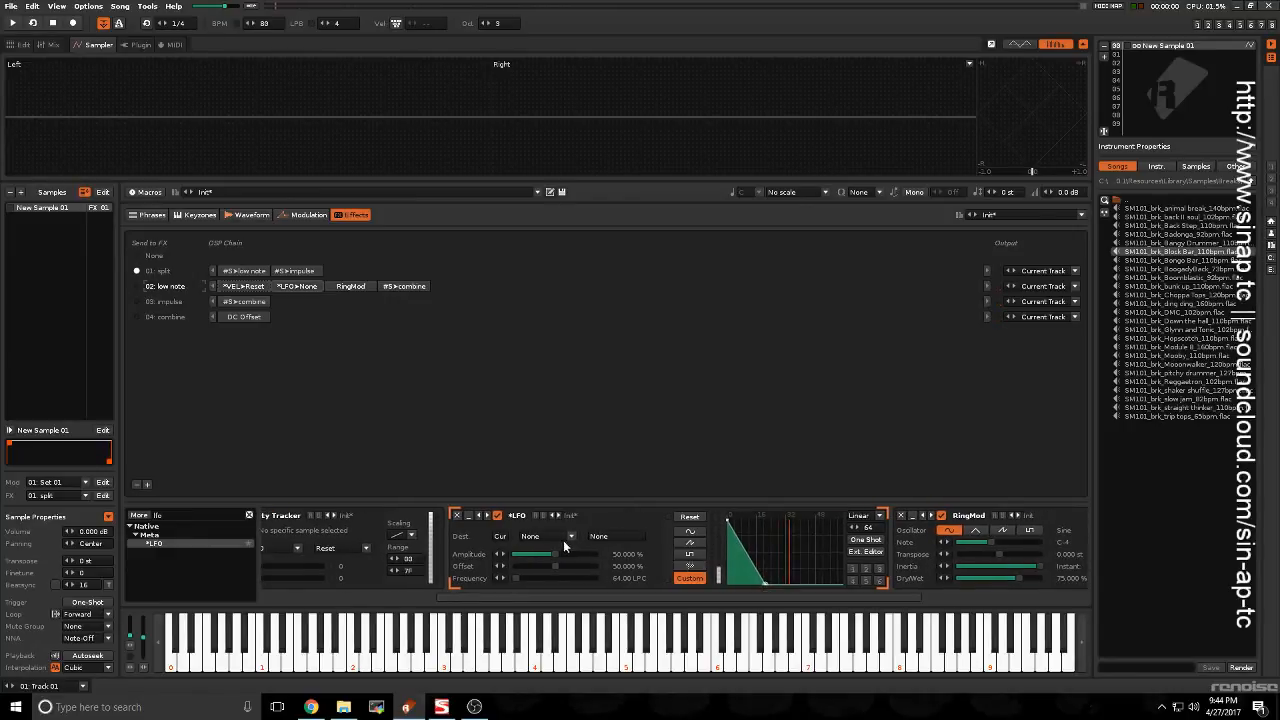
pyautogui.click(533, 536)
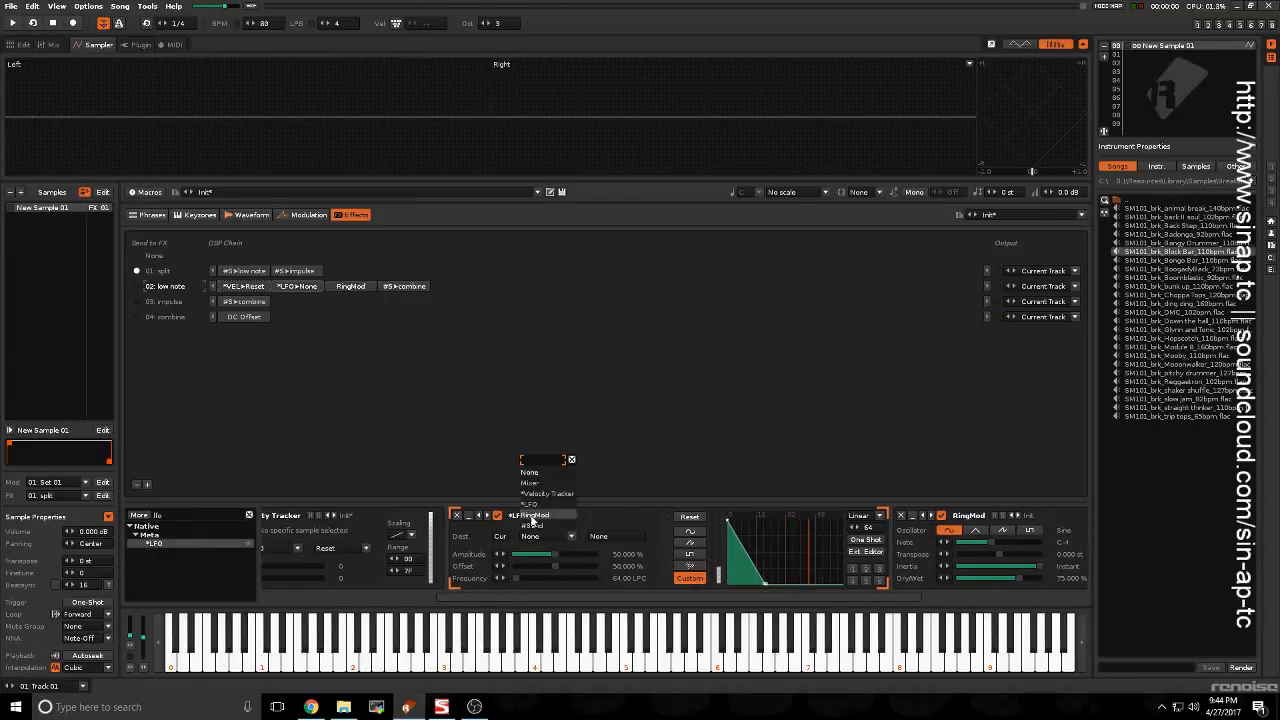
pyautogui.click(533, 516)
pyautogui.click(605, 536)
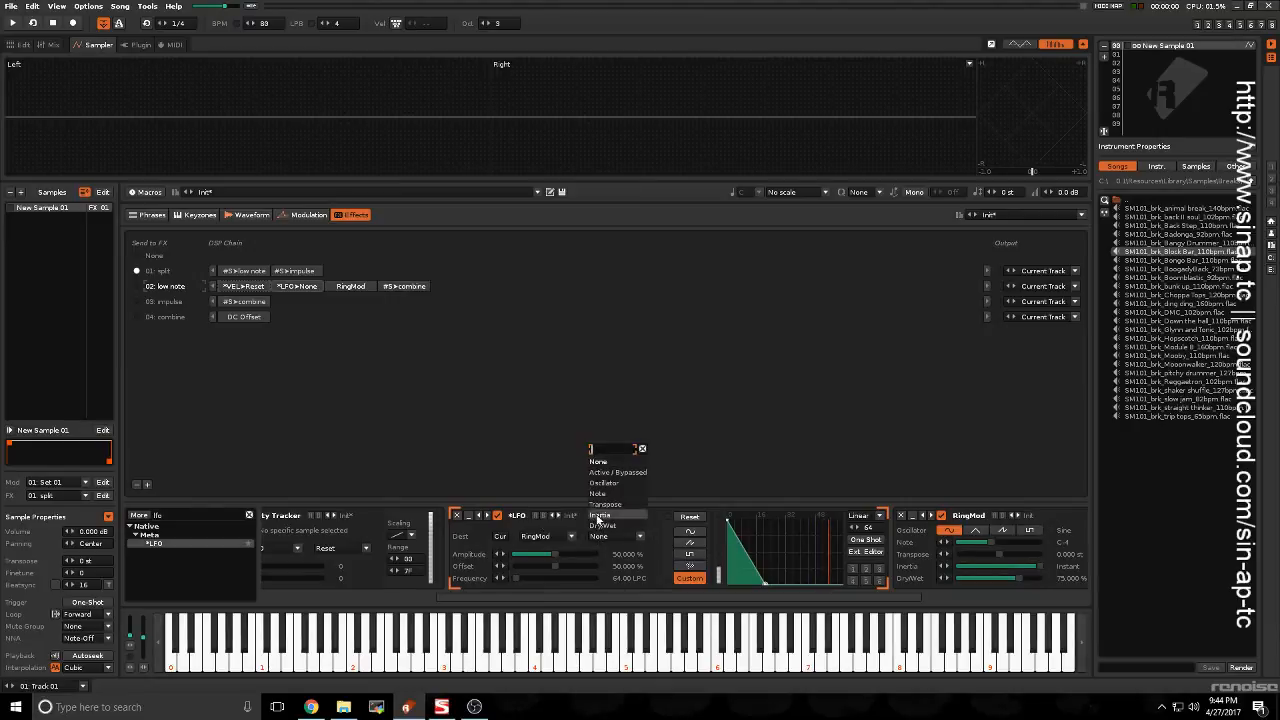
pyautogui.click(597, 494)
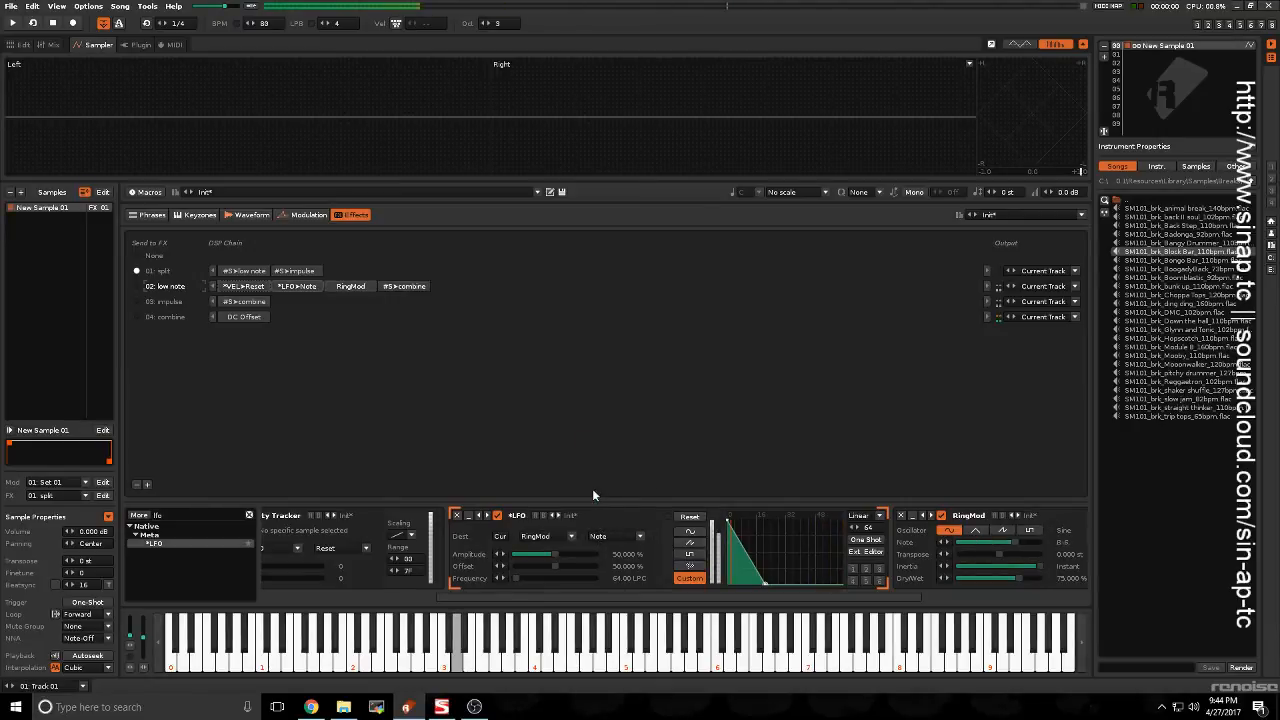
pyautogui.press('x')
pyautogui.press('x')
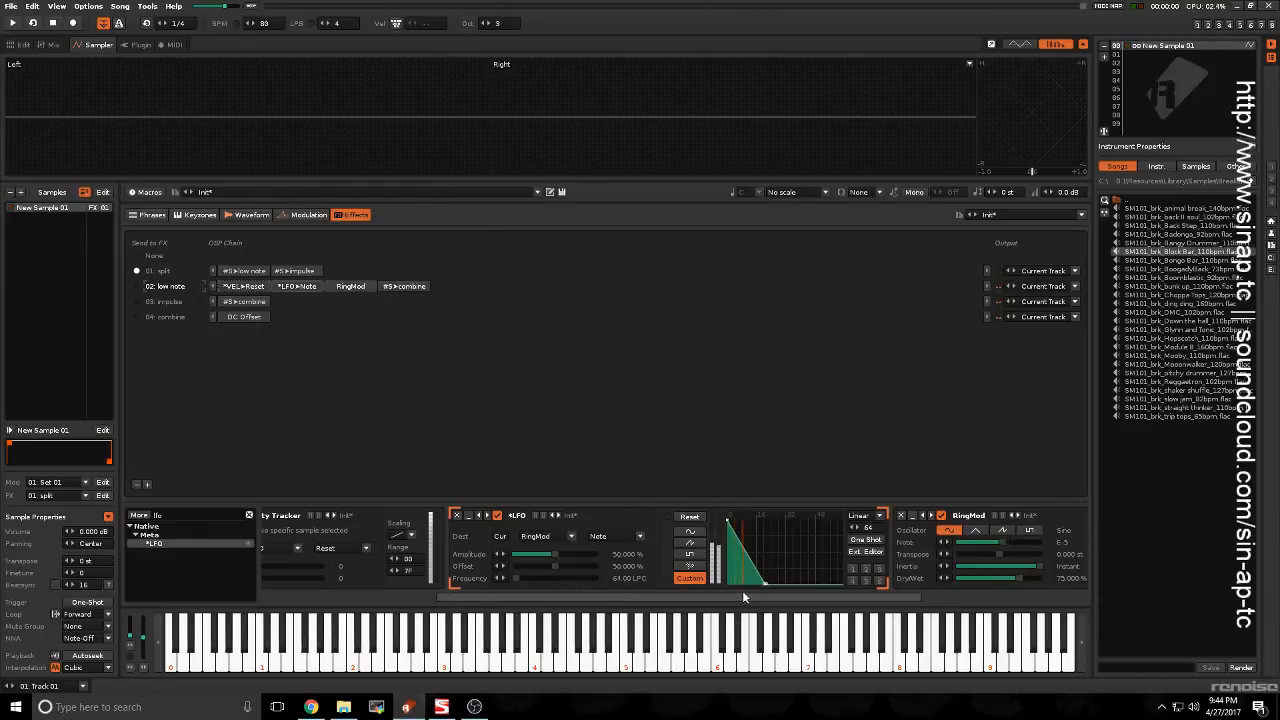
# Step: Shorten the LFO curve's fall to about an eighth of its length, audition the note, and enable One Shot
pyautogui.moveTo(742, 590); pyautogui.dragTo(822, 592)
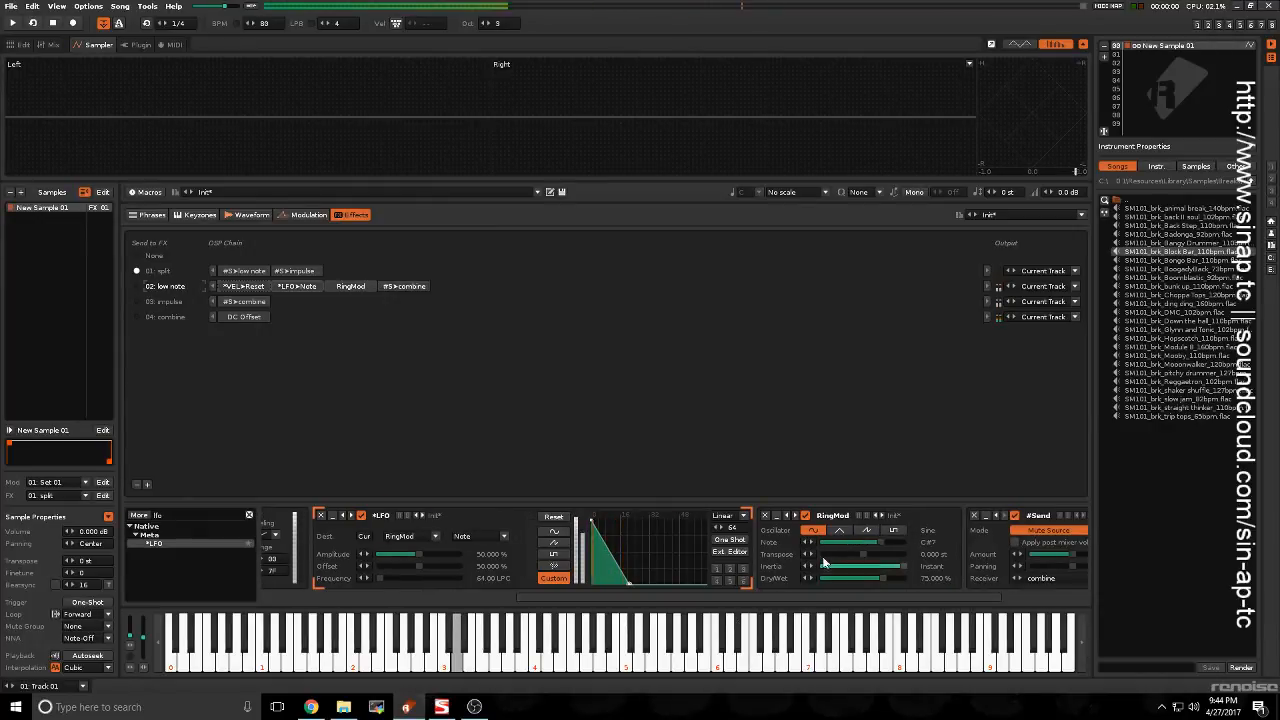
pyautogui.moveTo(632, 584); pyautogui.dragTo(604, 583)
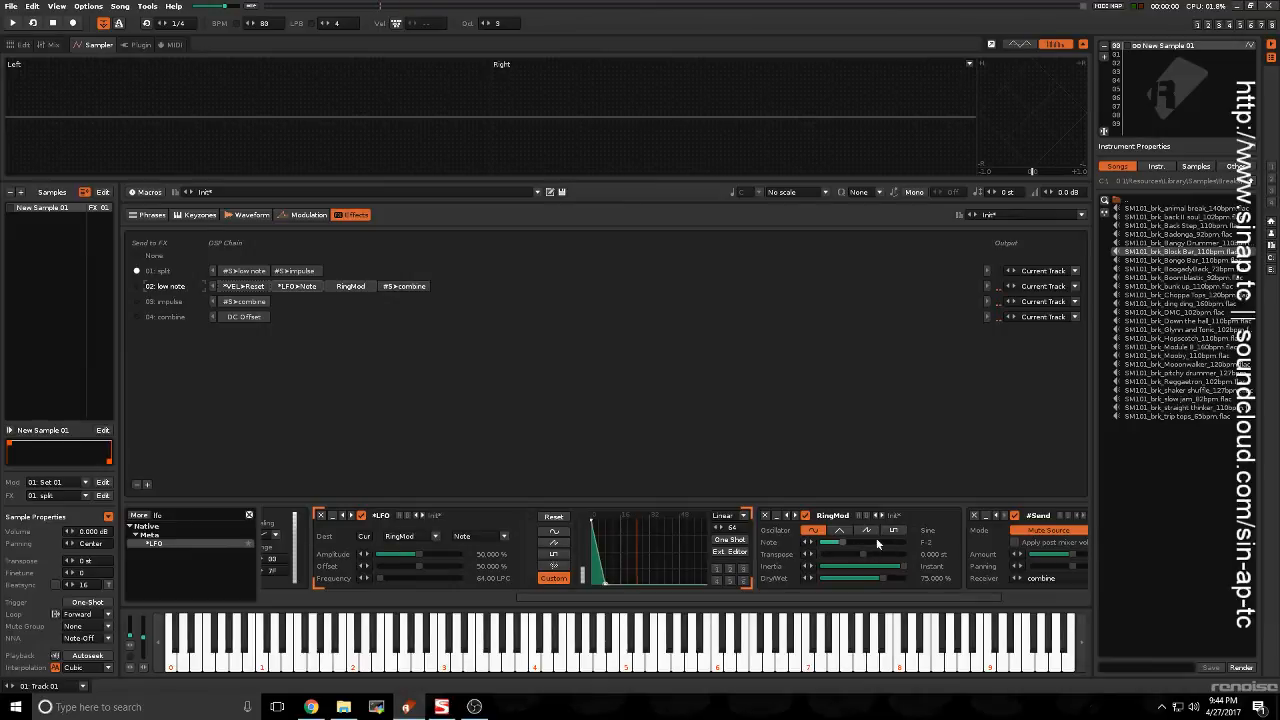
pyautogui.press('x')
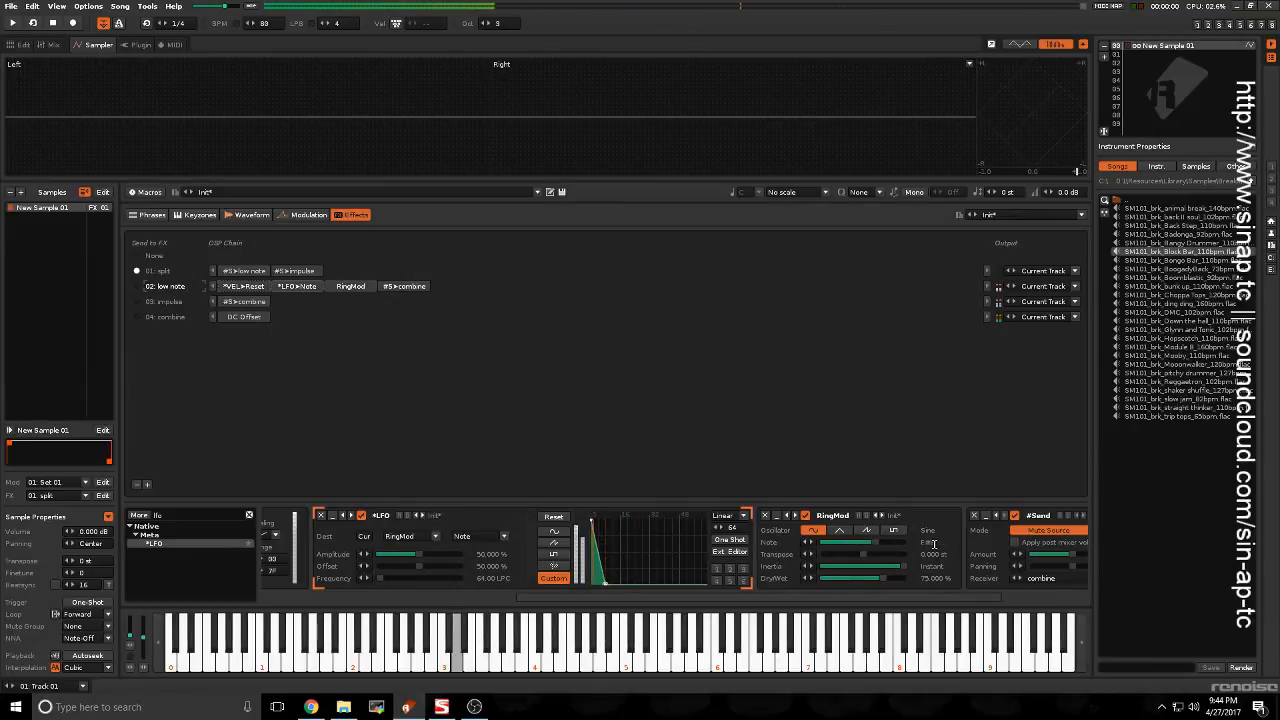
pyautogui.moveTo(940, 544); pyautogui.dragTo(910, 545)
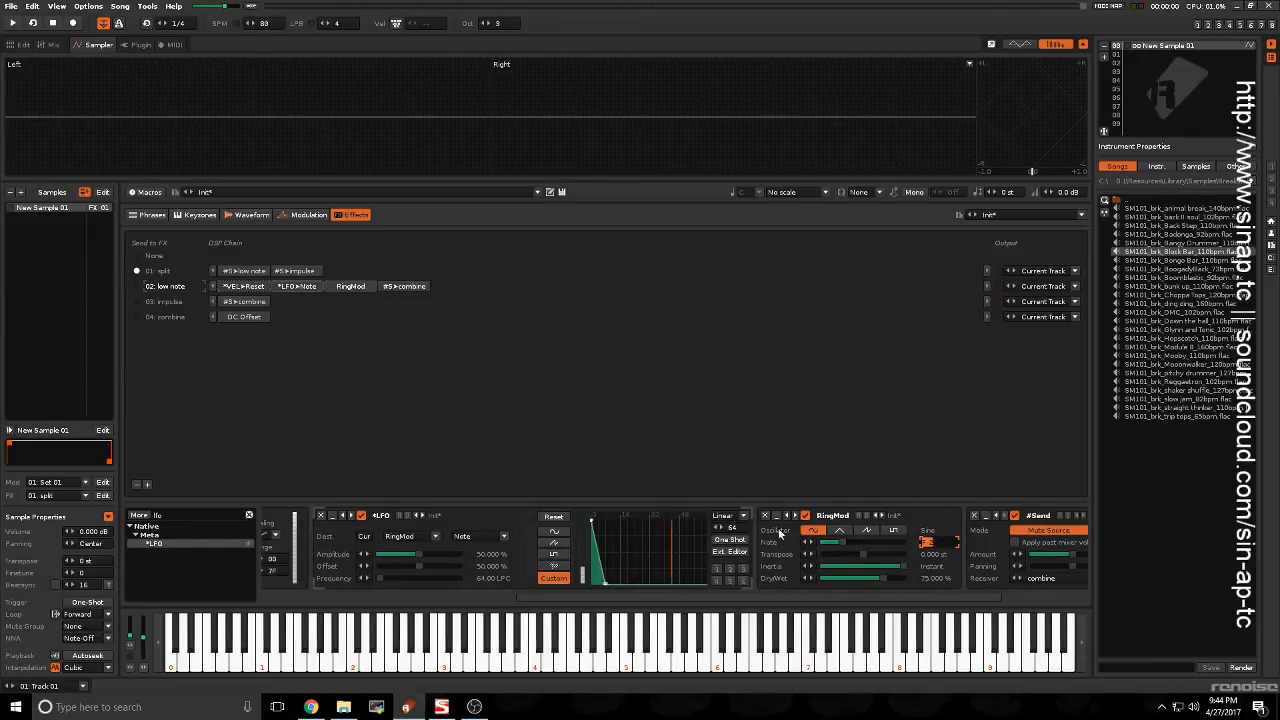
pyautogui.click(737, 540)
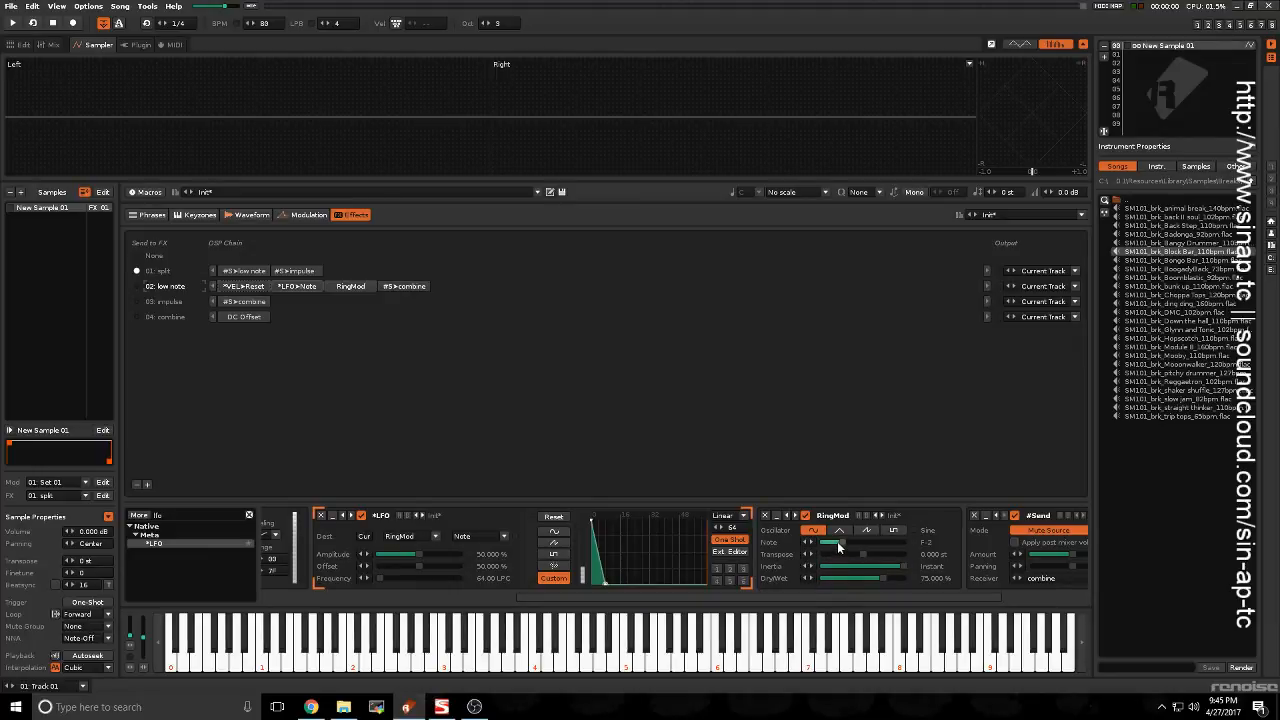
# Step: Change the LFO's destination parameter to the RingMod's Transpose and audition the note
pyautogui.click(466, 533)
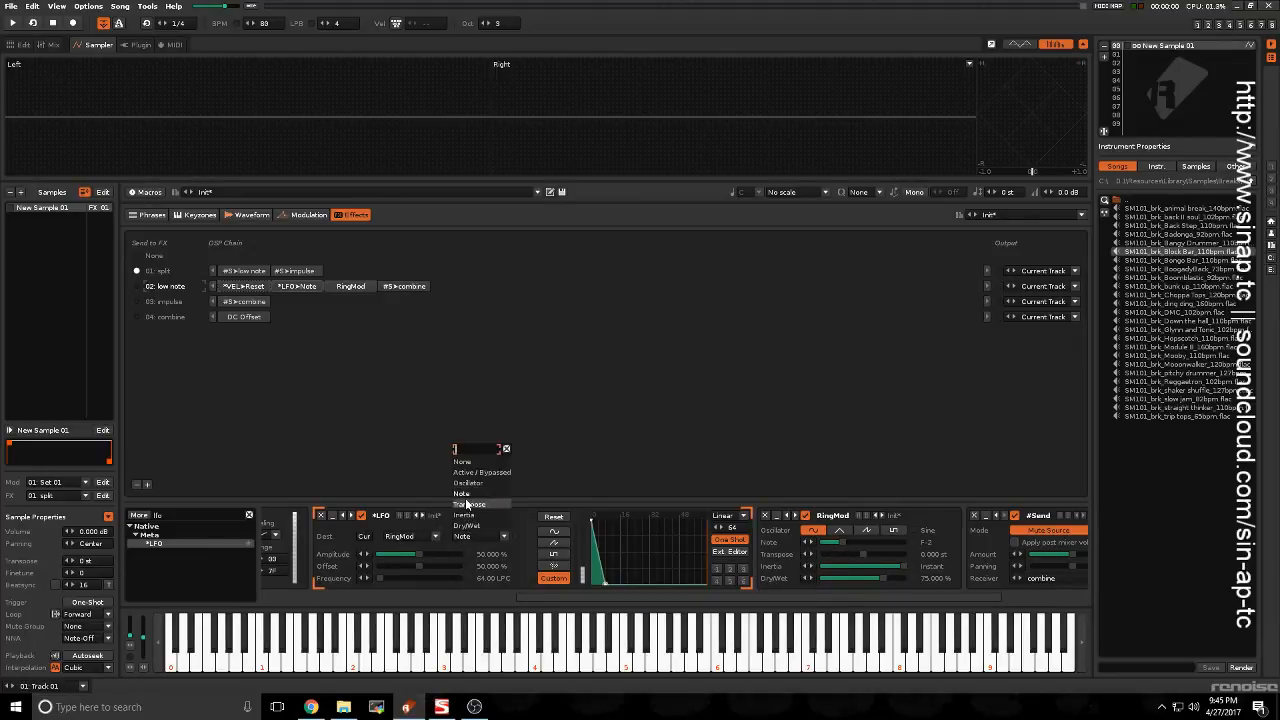
pyautogui.click(470, 505)
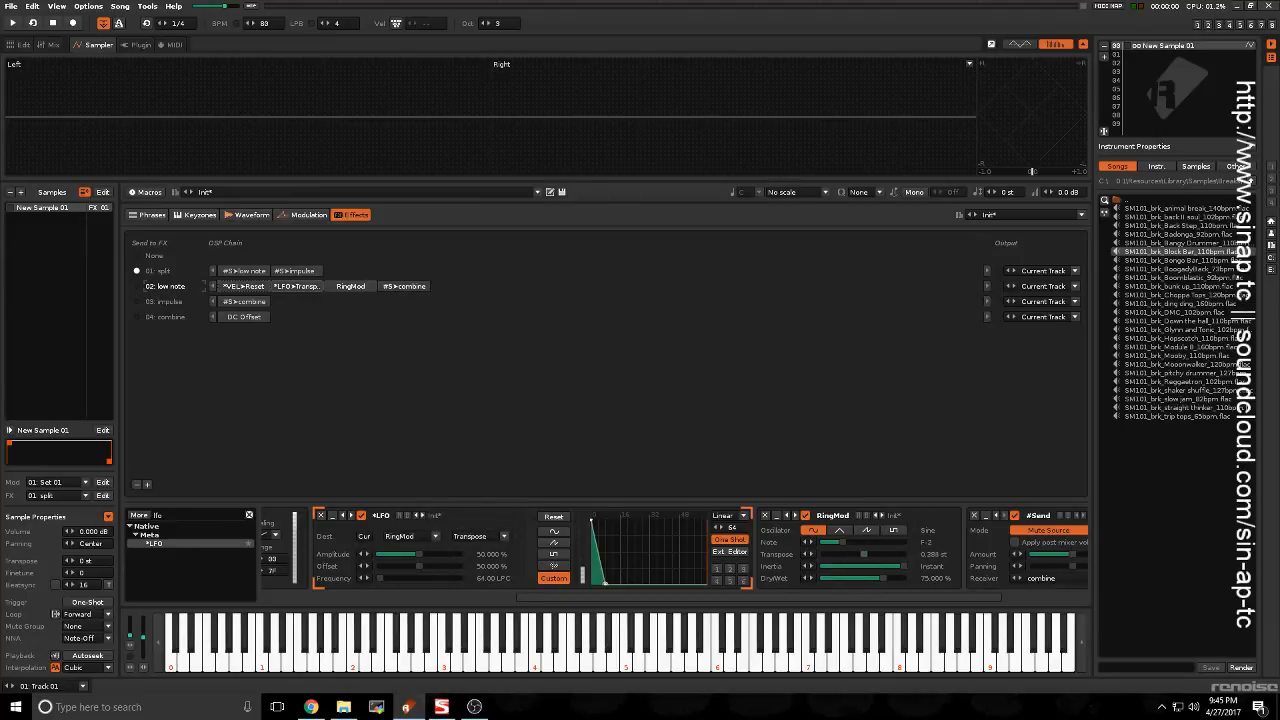
pyautogui.press('x')
pyautogui.press('x')
pyautogui.press('x')
pyautogui.press('x')
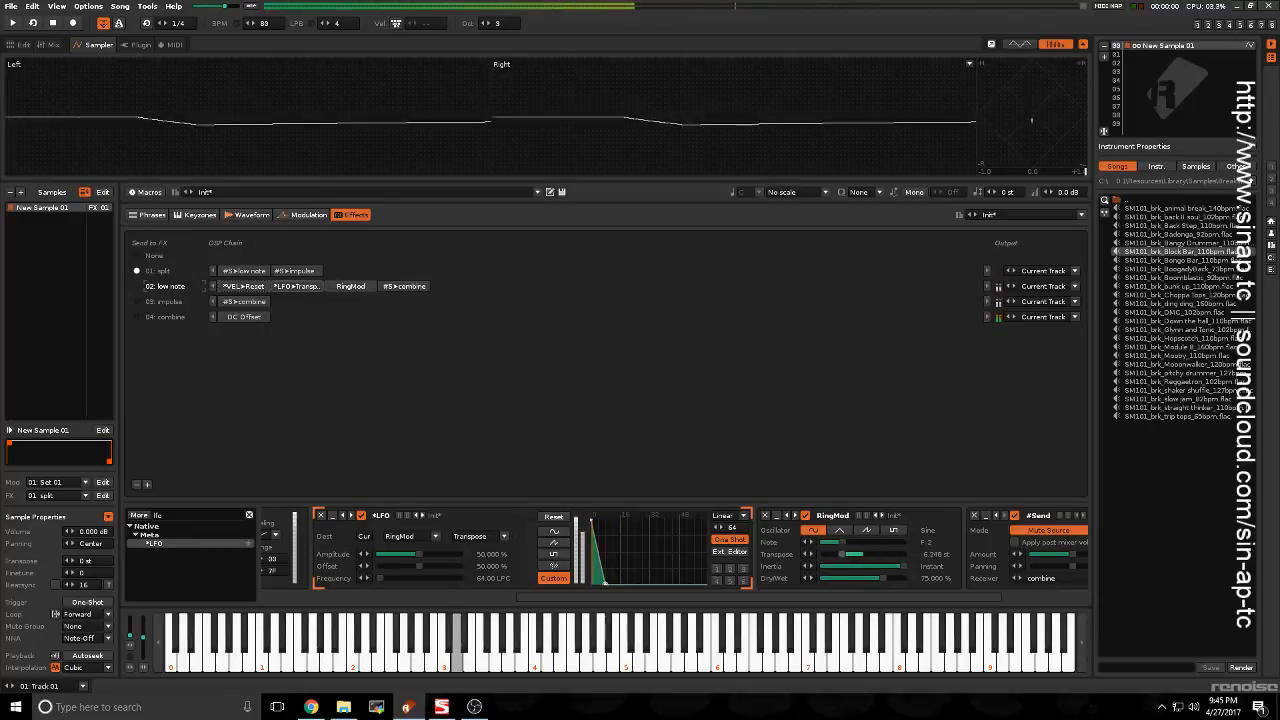
# Step: Set the RingMod's note to C-3 and audition the sound repeatedly
pyautogui.click(918, 542)
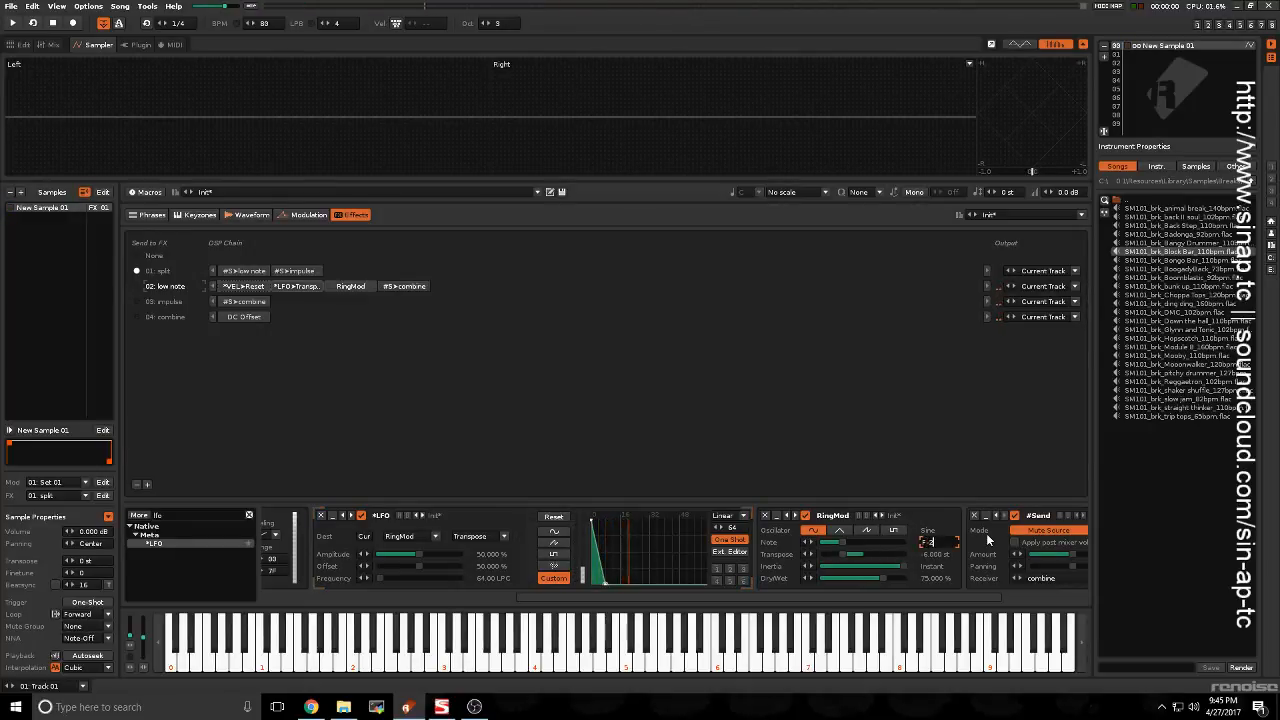
pyautogui.write('C-3')
pyautogui.press('Return')
pyautogui.press('x')
pyautogui.press('x')
pyautogui.press('x')
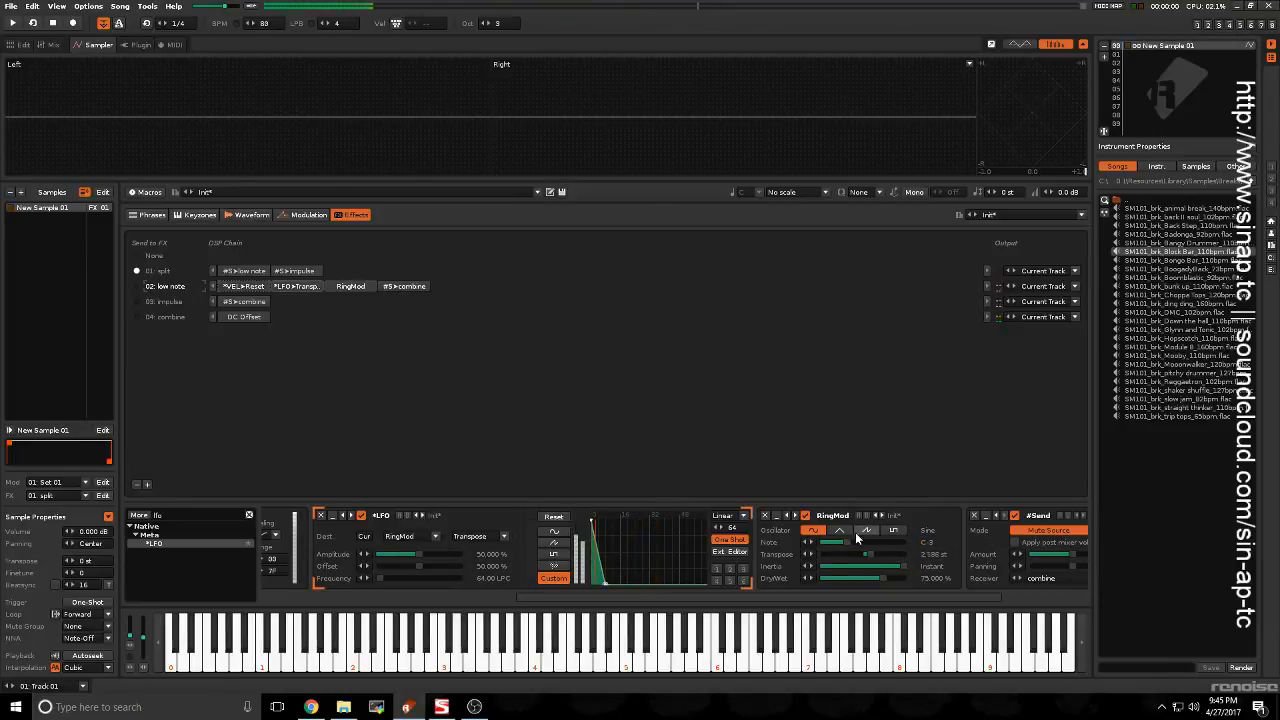
pyautogui.press('x')
pyautogui.press('x')
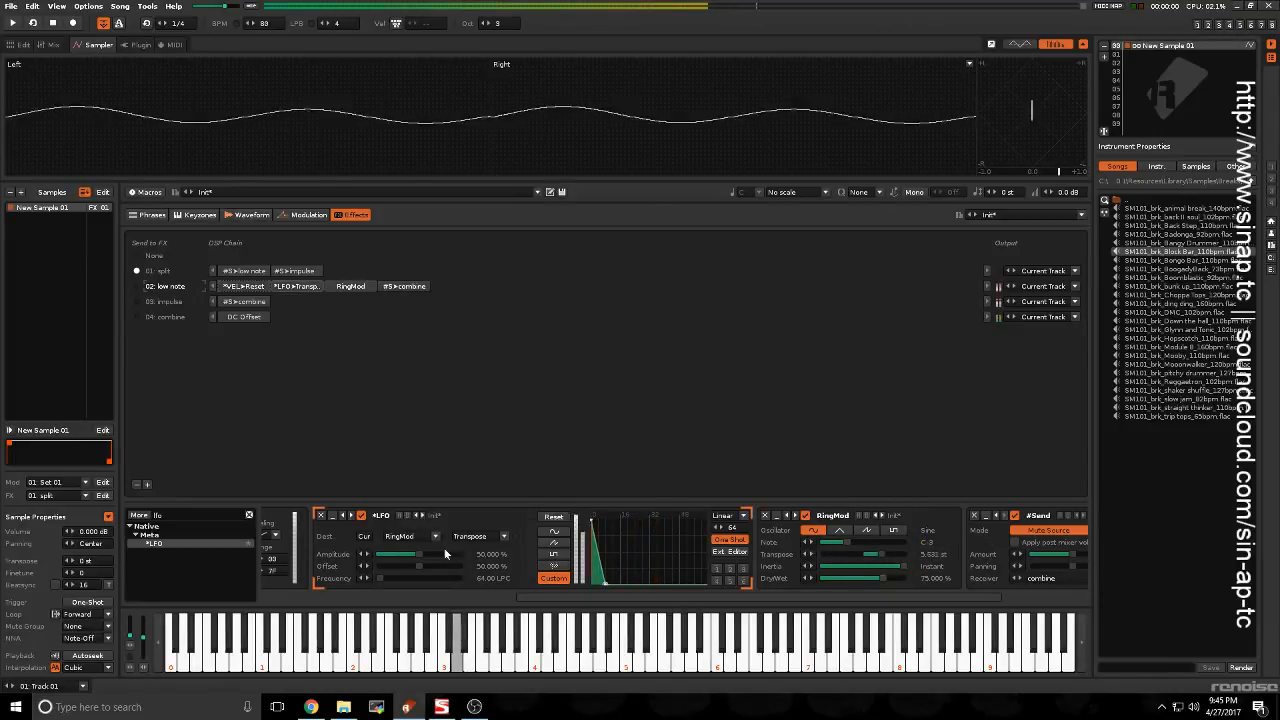
# Step: Raise the LFO amplitude to 100% and set its frequency to about 4.7 LPC while auditioning the note
pyautogui.moveTo(576, 600); pyautogui.dragTo(536, 598)
pyautogui.press('x')
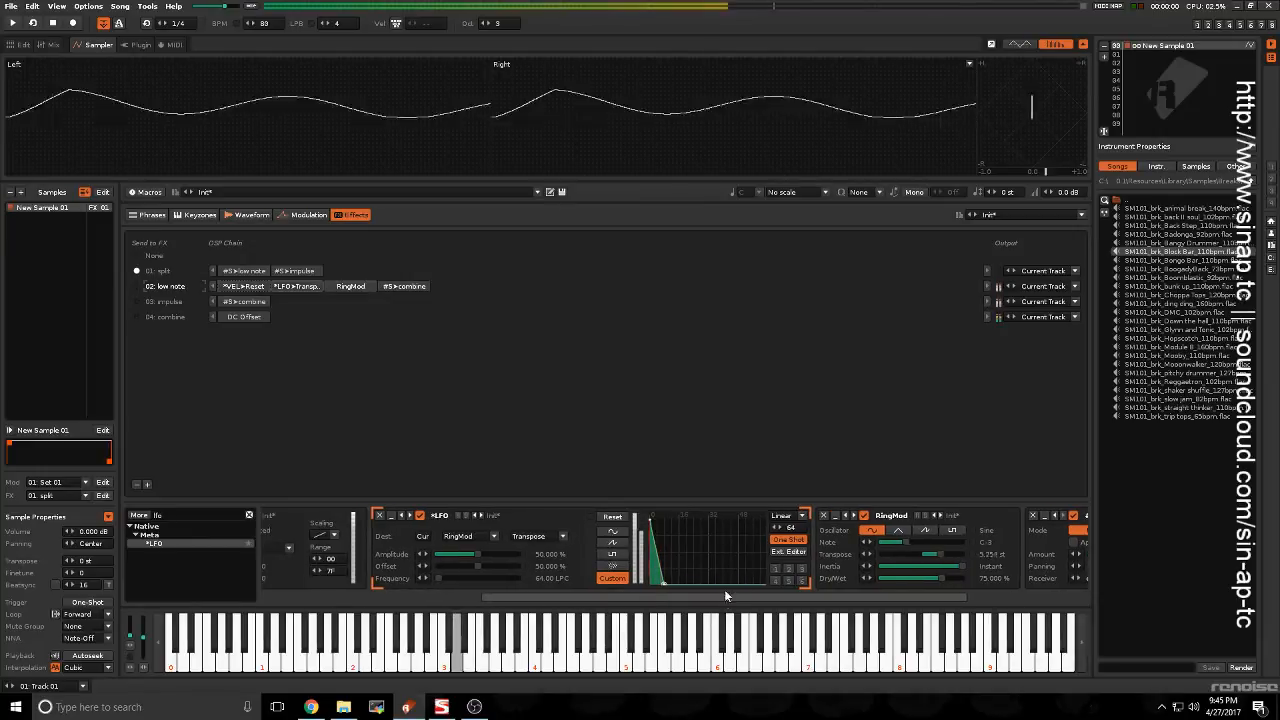
pyautogui.press('x')
pyautogui.press('x')
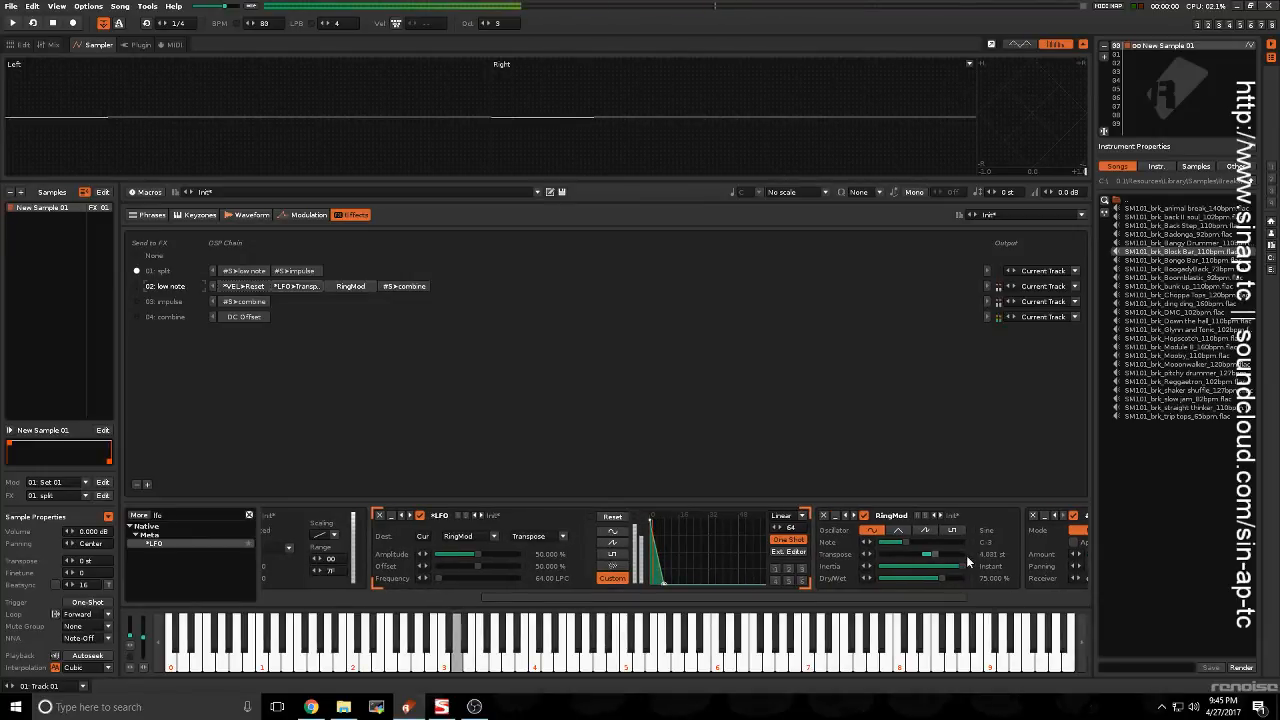
pyautogui.press('x')
pyautogui.press('x')
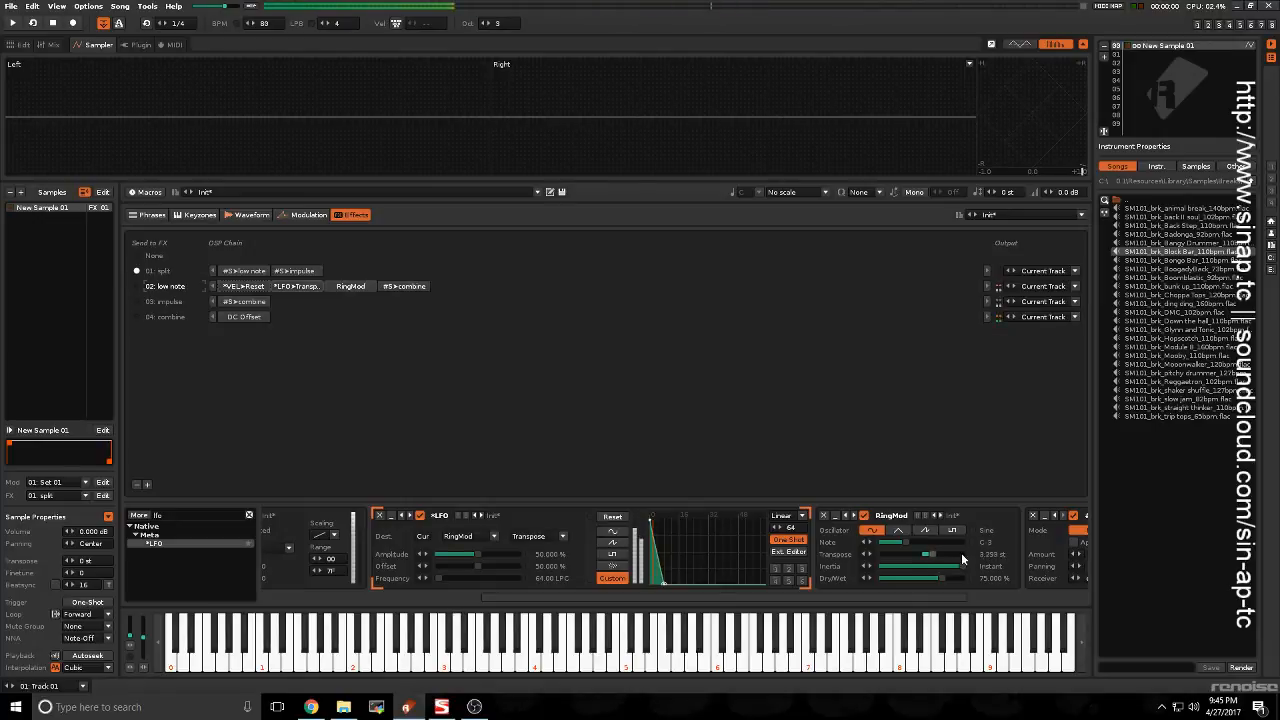
pyautogui.press('x')
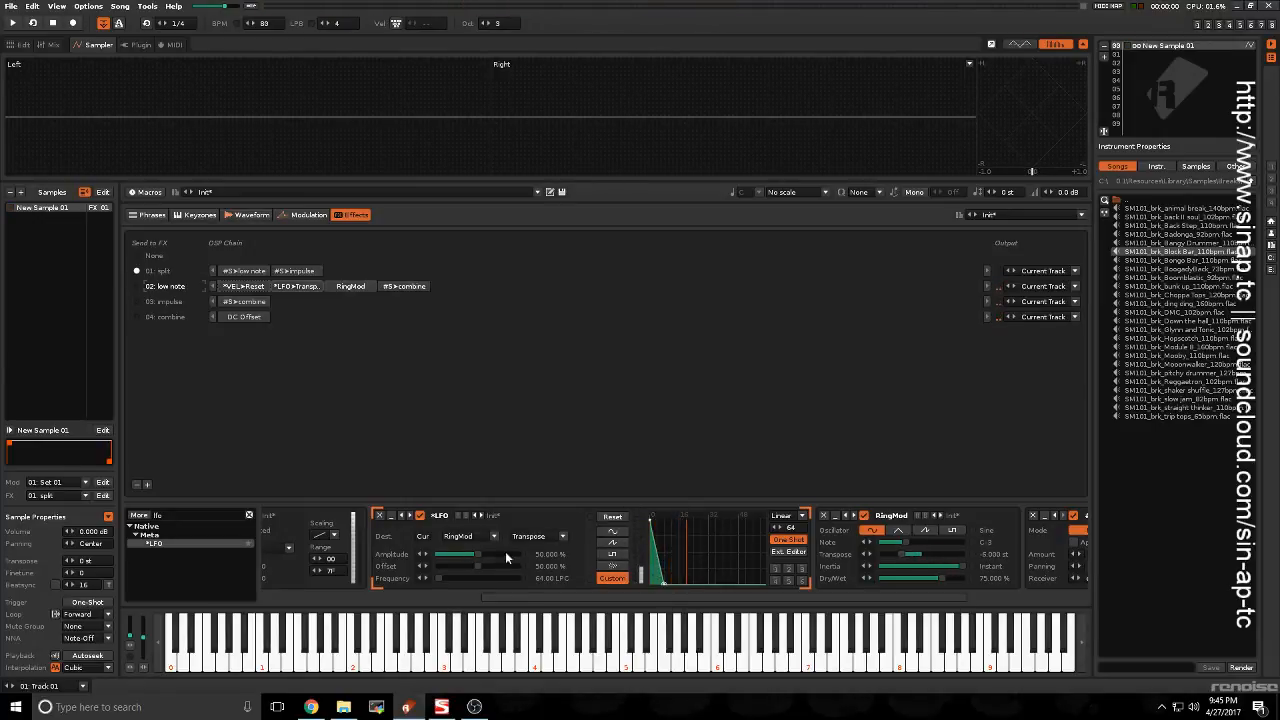
pyautogui.moveTo(484, 552); pyautogui.dragTo(523, 550)
pyautogui.press('x')
pyautogui.press('x')
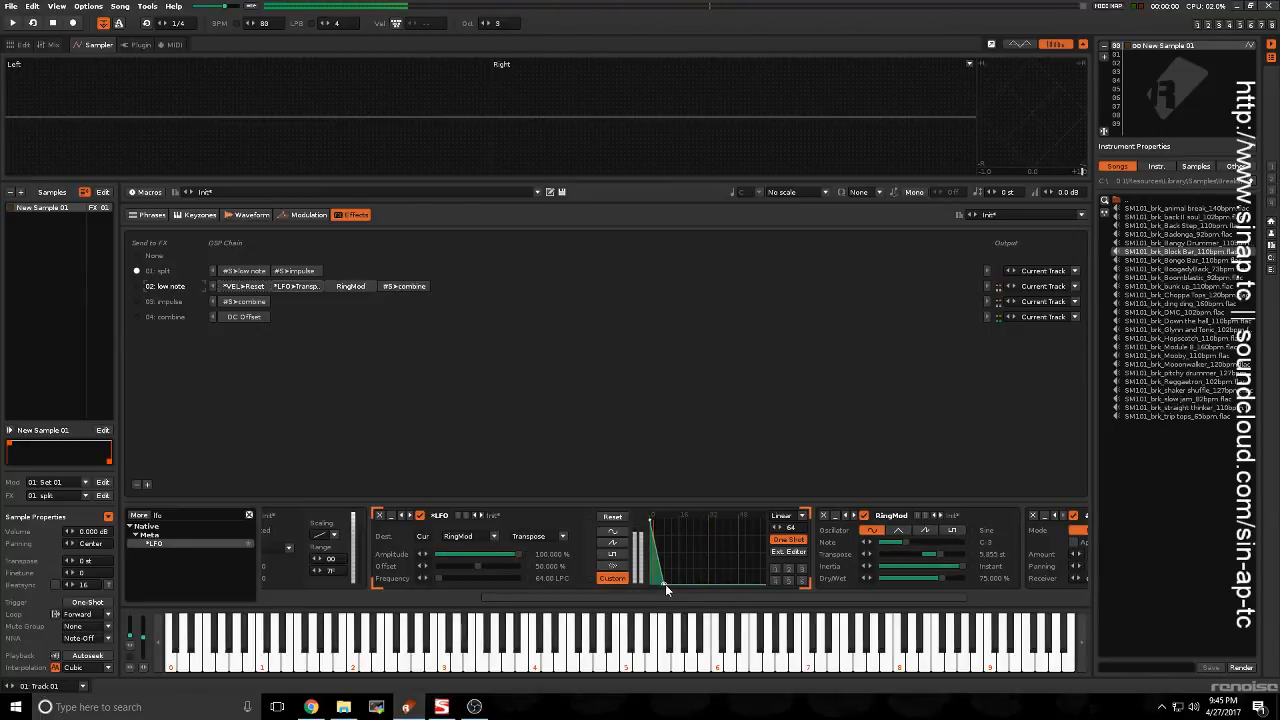
pyautogui.press('x')
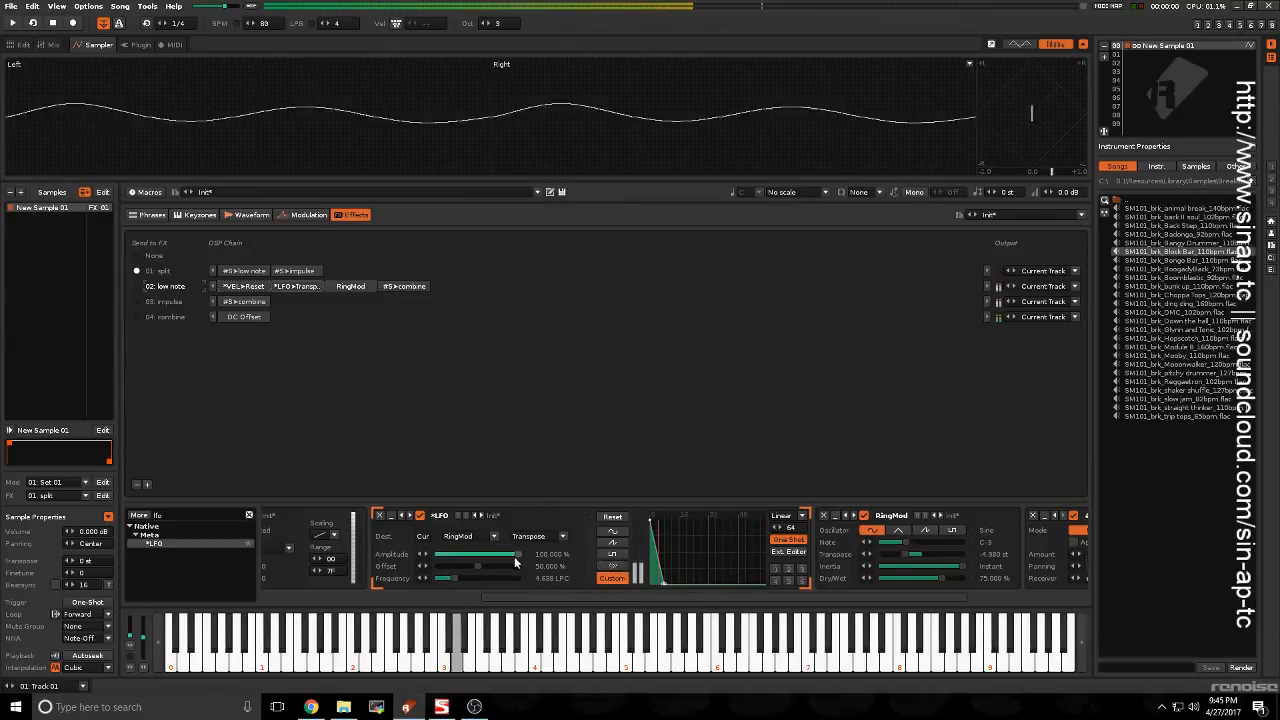
pyautogui.moveTo(515, 556)
pyautogui.mouseDown()
pyautogui.moveTo(504, 556)
pyautogui.moveTo(519, 556)
pyautogui.mouseUp()
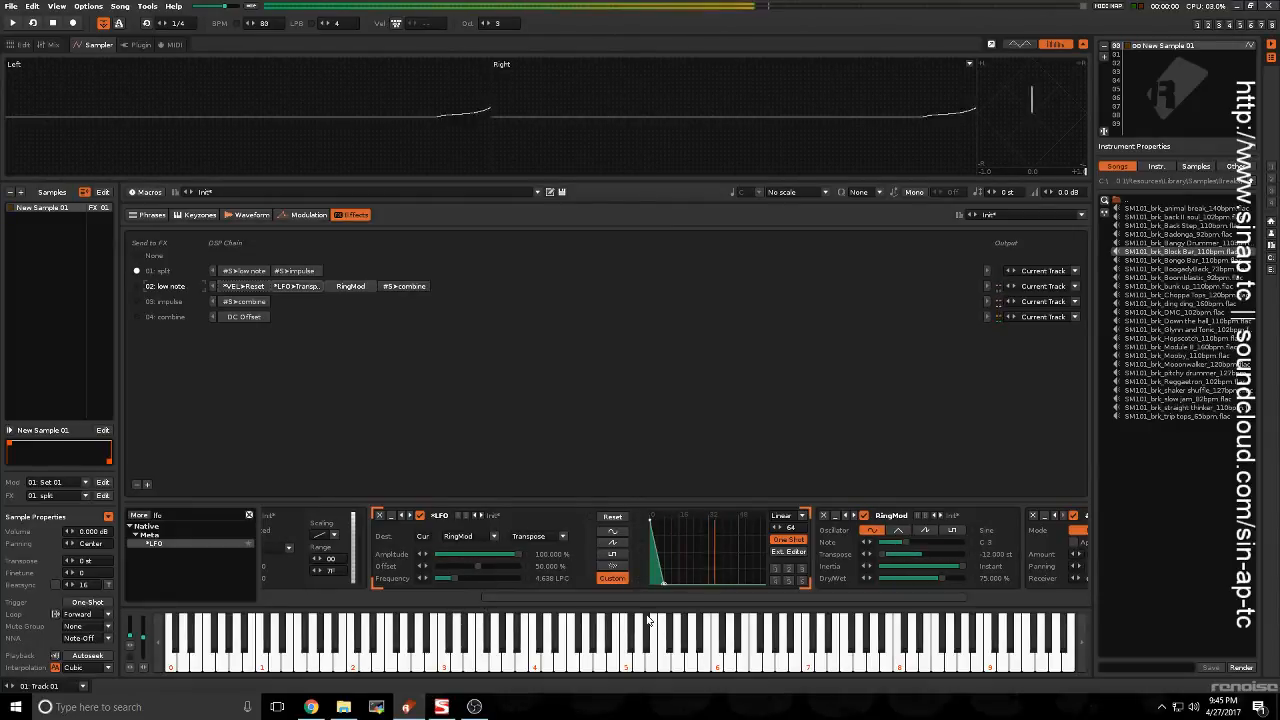
# Step: Raise the RingMod's note to F-3 while auditioning the sound
pyautogui.moveTo(908, 543)
pyautogui.mouseDown()
pyautogui.moveTo(928, 543)
pyautogui.moveTo(909, 543)
pyautogui.mouseUp()
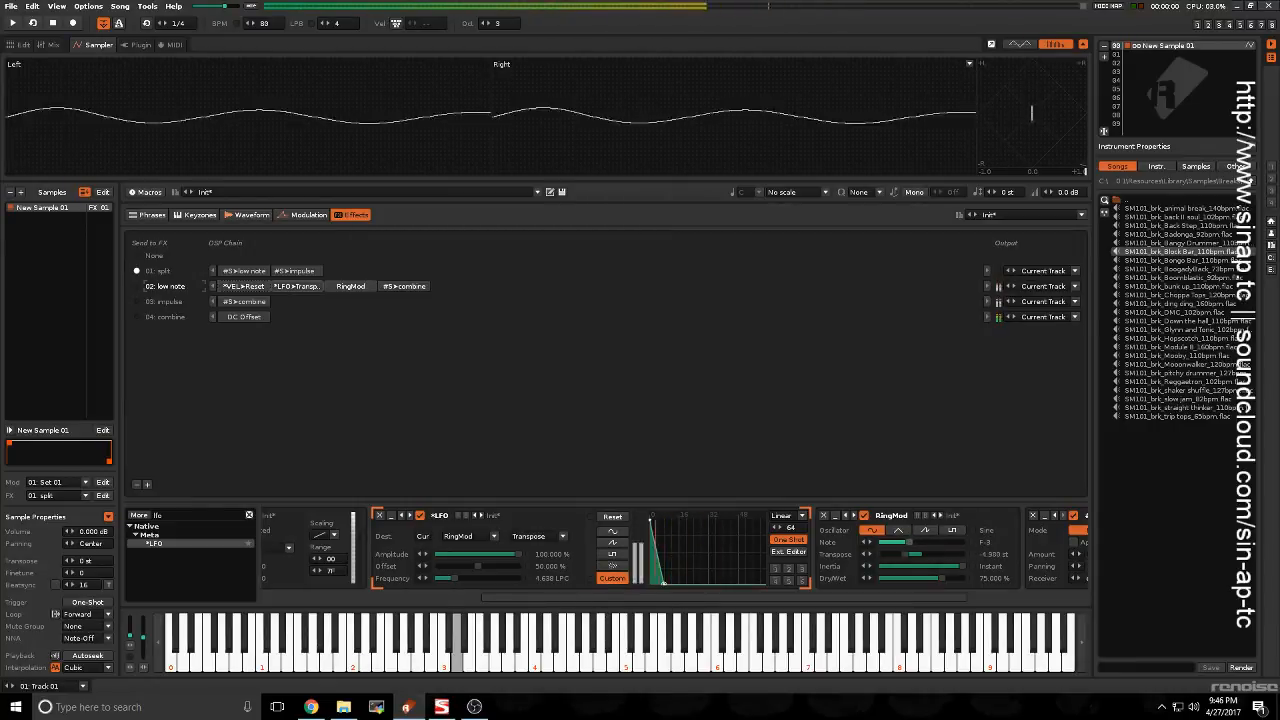
# Step: Set the RingMod's note back to C-3 and audition the sound repeatedly
pyautogui.doubleClick(985, 543)
pyautogui.write('c3')
pyautogui.press('Return')
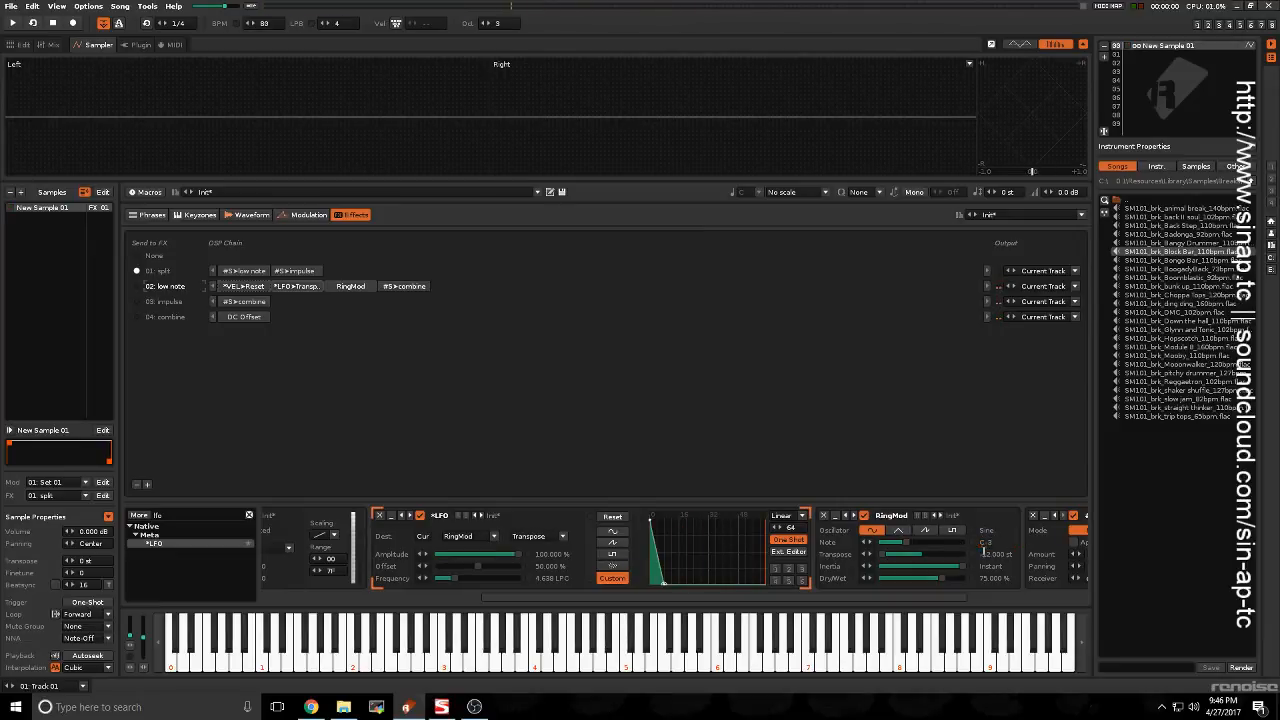
pyautogui.press('x')
pyautogui.press('x')
pyautogui.press('x')
pyautogui.press('x')
pyautogui.press('x')
pyautogui.press('x')
pyautogui.press('x')
pyautogui.press('x')
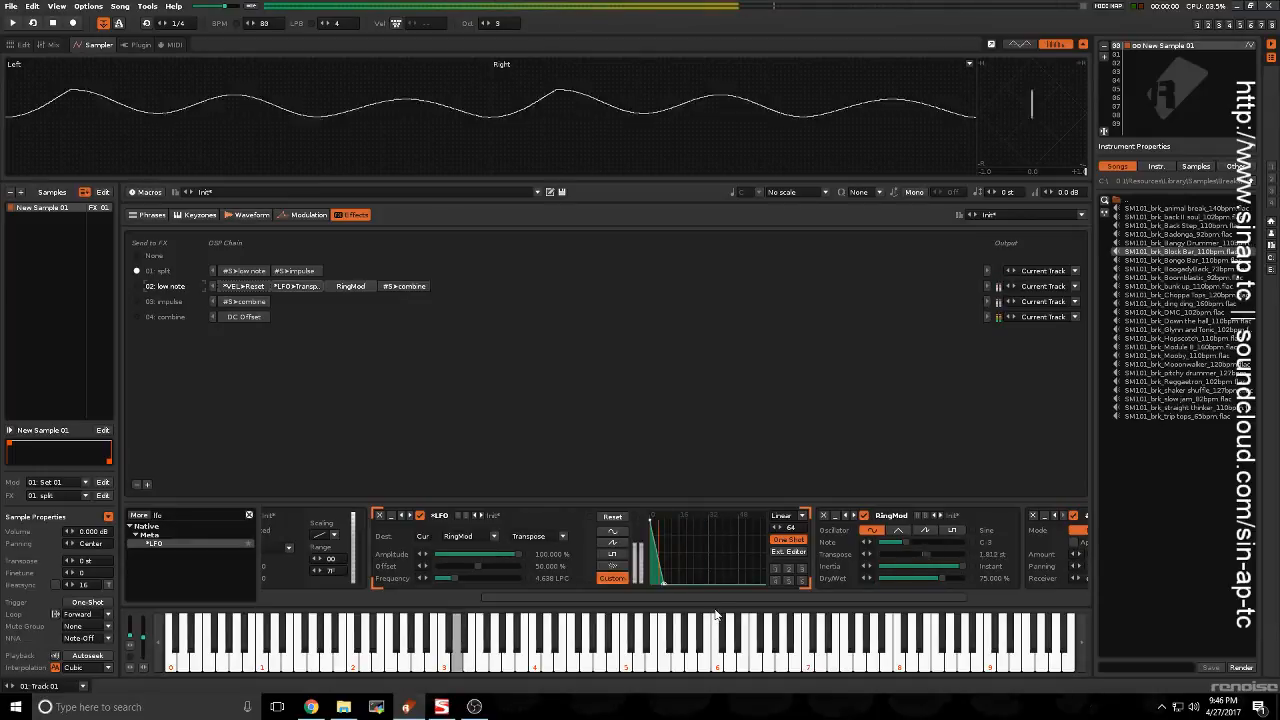
# Step: Audition the note and lengthen the descending ramp in the LFO's custom envelope to roughly a quarter of its length
pyautogui.moveTo(711, 596); pyautogui.dragTo(779, 607)
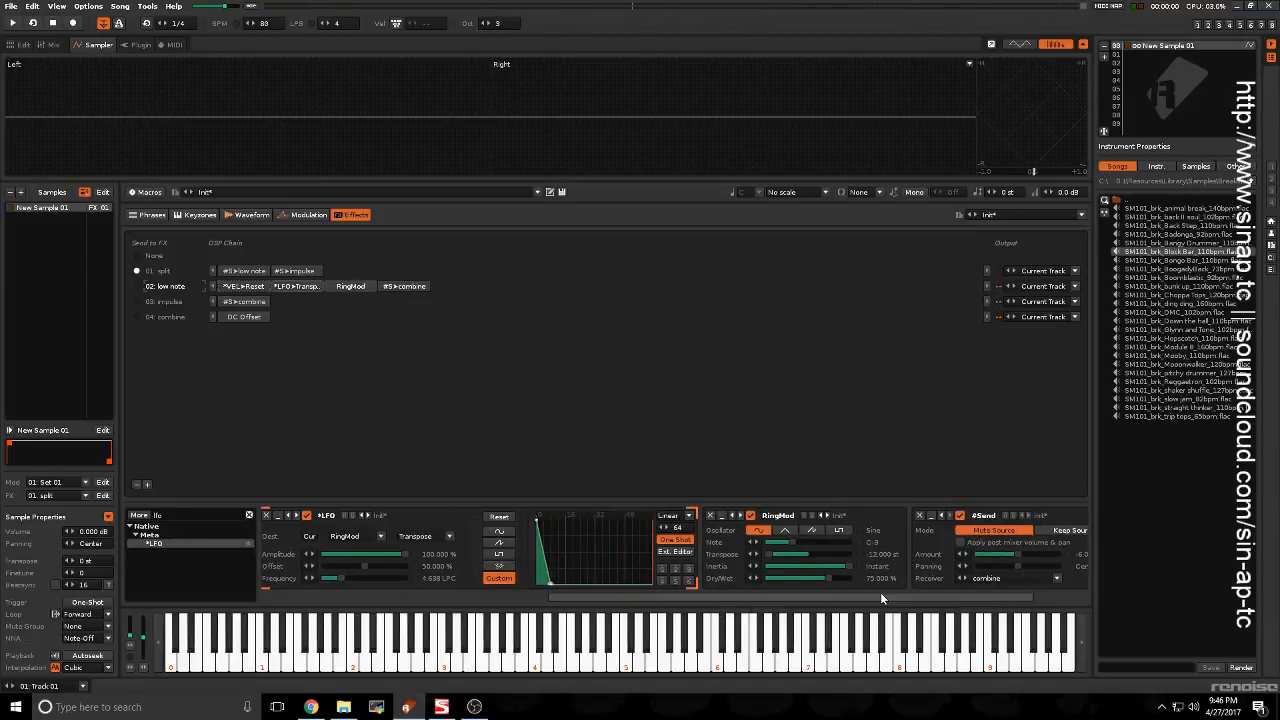
pyautogui.moveTo(874, 594); pyautogui.dragTo(1044, 592)
pyautogui.press('x')
pyautogui.press('x')
pyautogui.press('x')
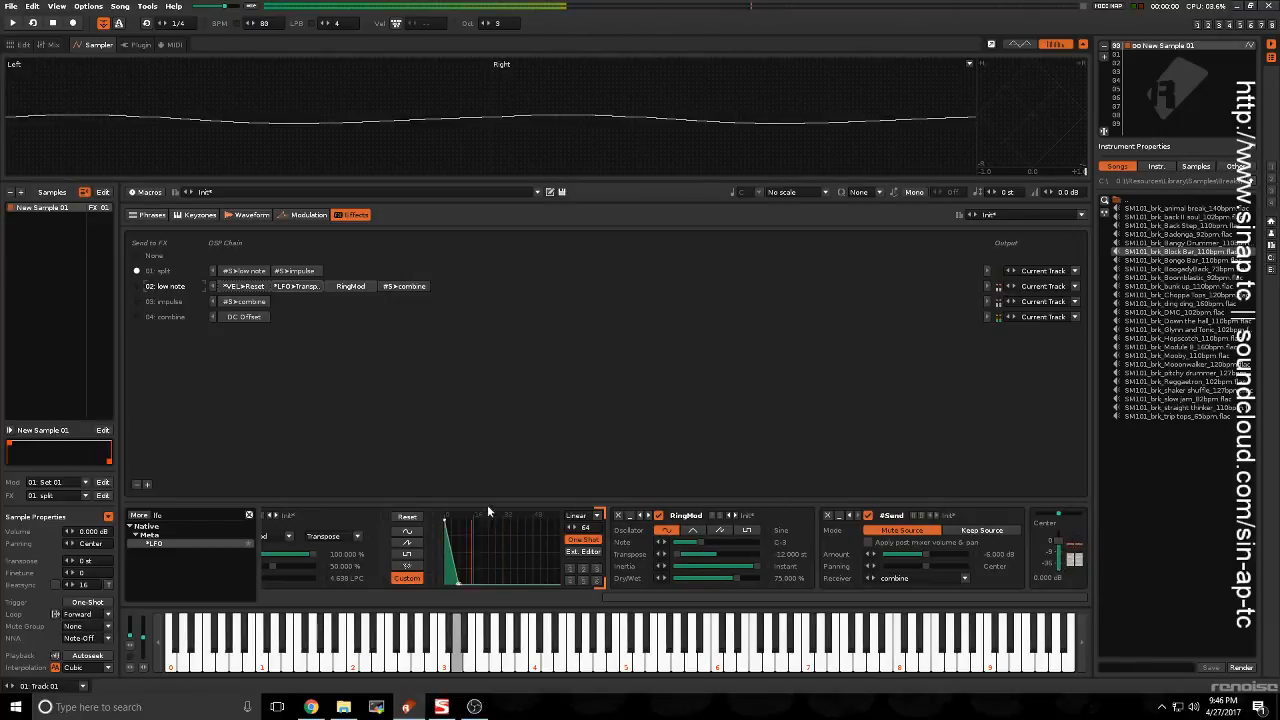
pyautogui.moveTo(632, 596); pyautogui.dragTo(536, 594)
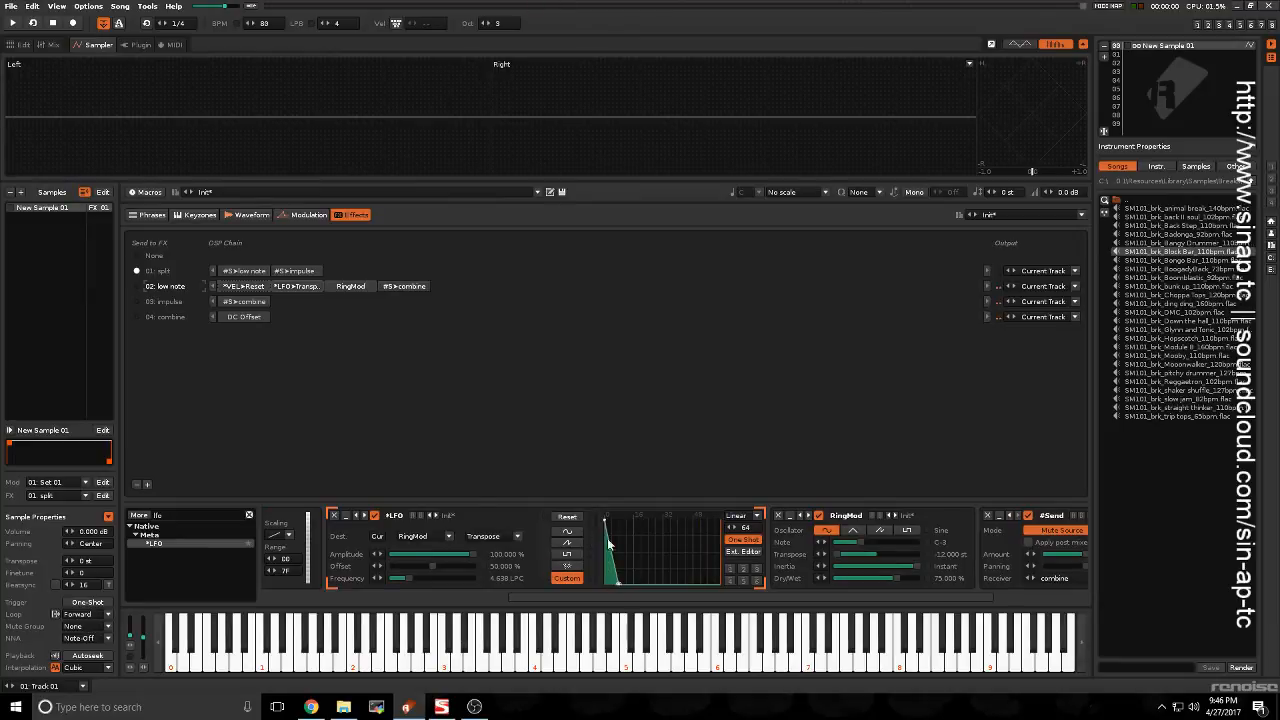
pyautogui.moveTo(619, 582); pyautogui.dragTo(652, 582)
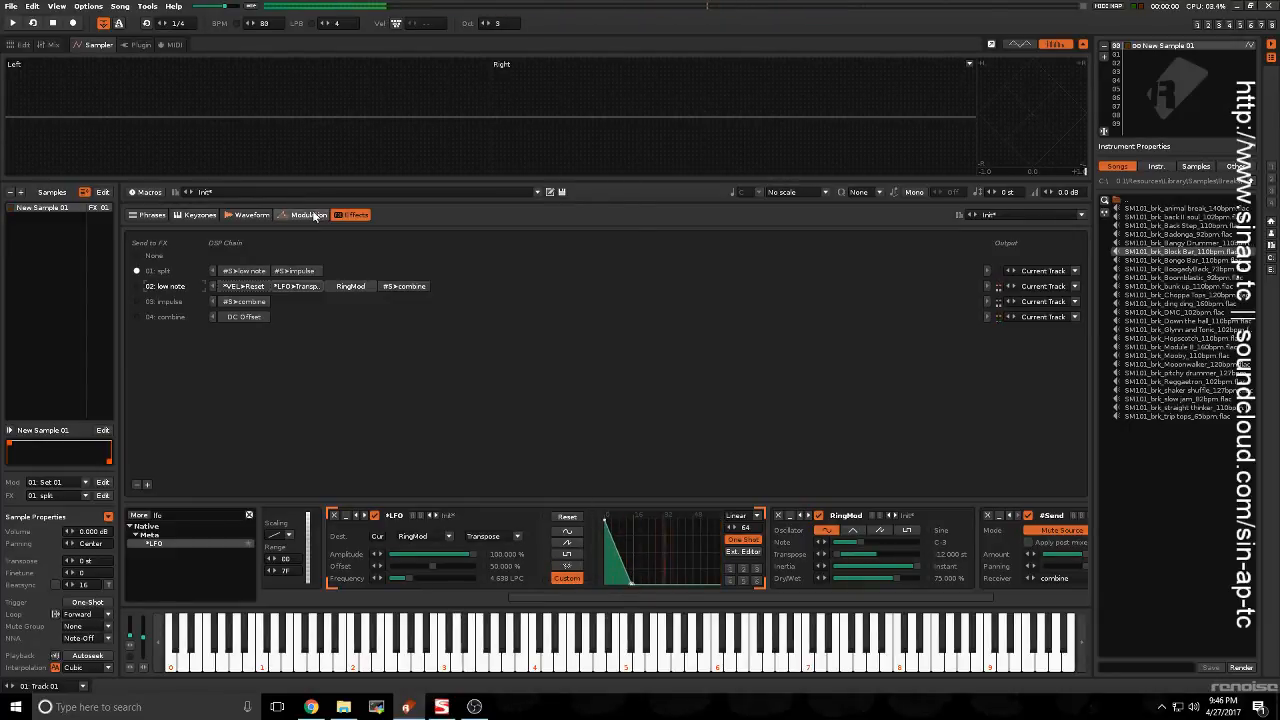
# Step: Raise the Volume AHDSR's decay to about 626 ms and audition the note repeatedly
pyautogui.click(309, 214)
pyautogui.click(247, 214)
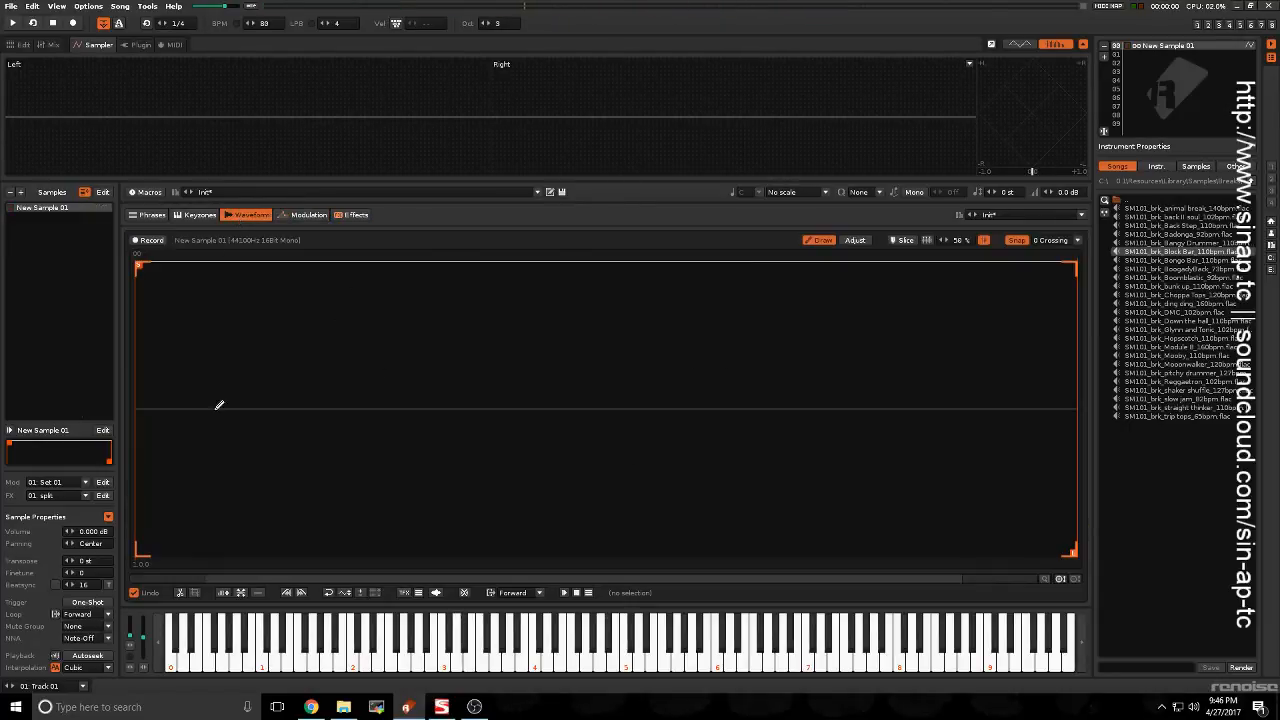
pyautogui.click(305, 214)
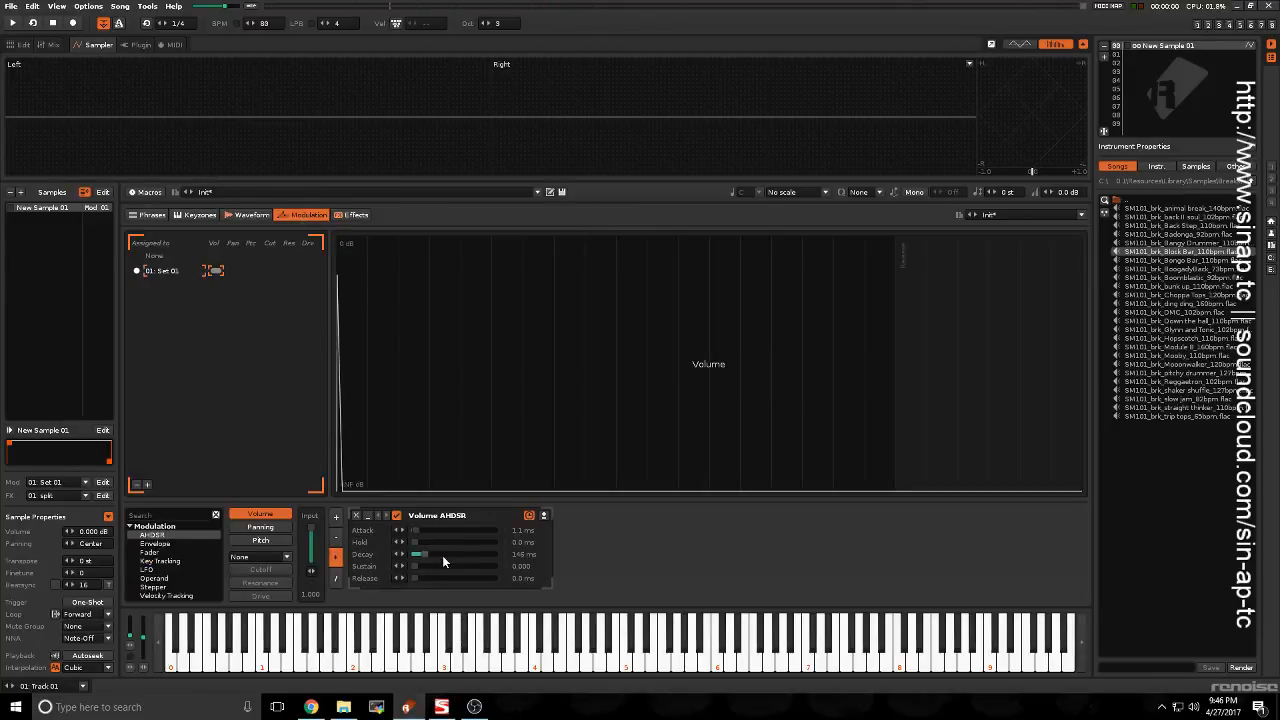
pyautogui.moveTo(424, 554); pyautogui.dragTo(432, 554)
pyautogui.press('x')
pyautogui.press('x')
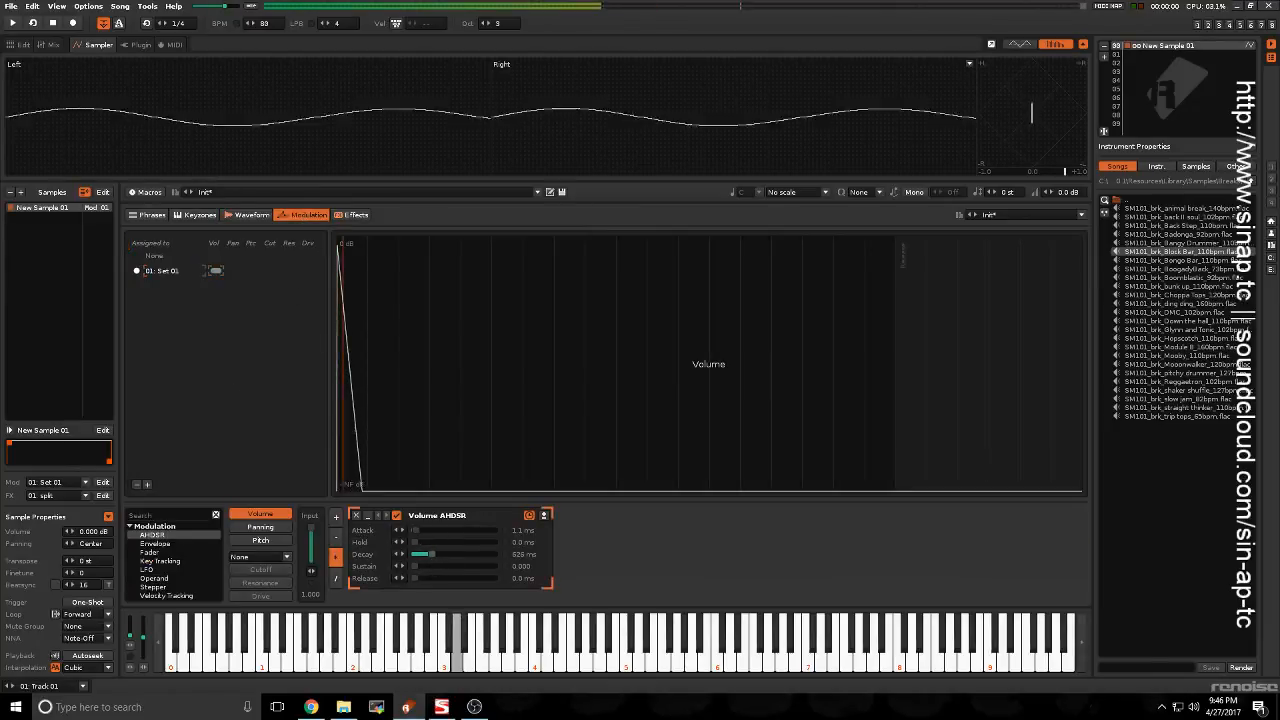
pyautogui.press('x')
pyautogui.press('x')
pyautogui.press('x')
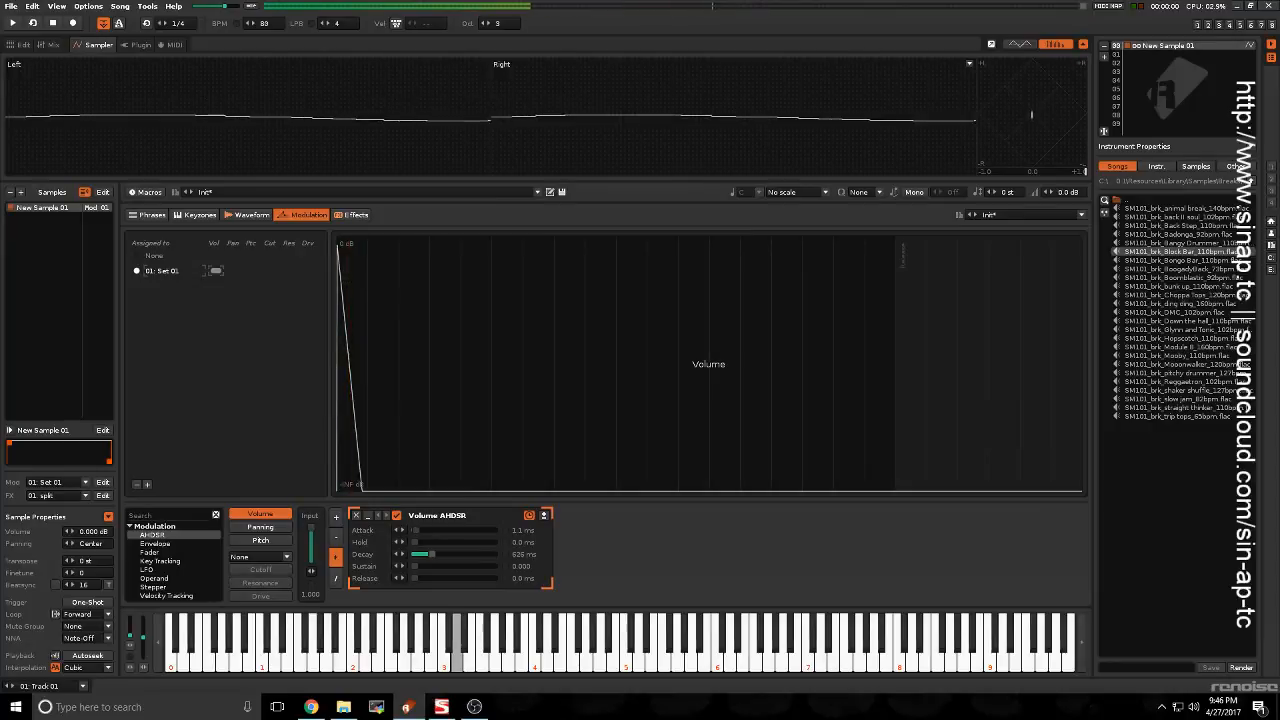
pyautogui.press('x')
pyautogui.press('x')
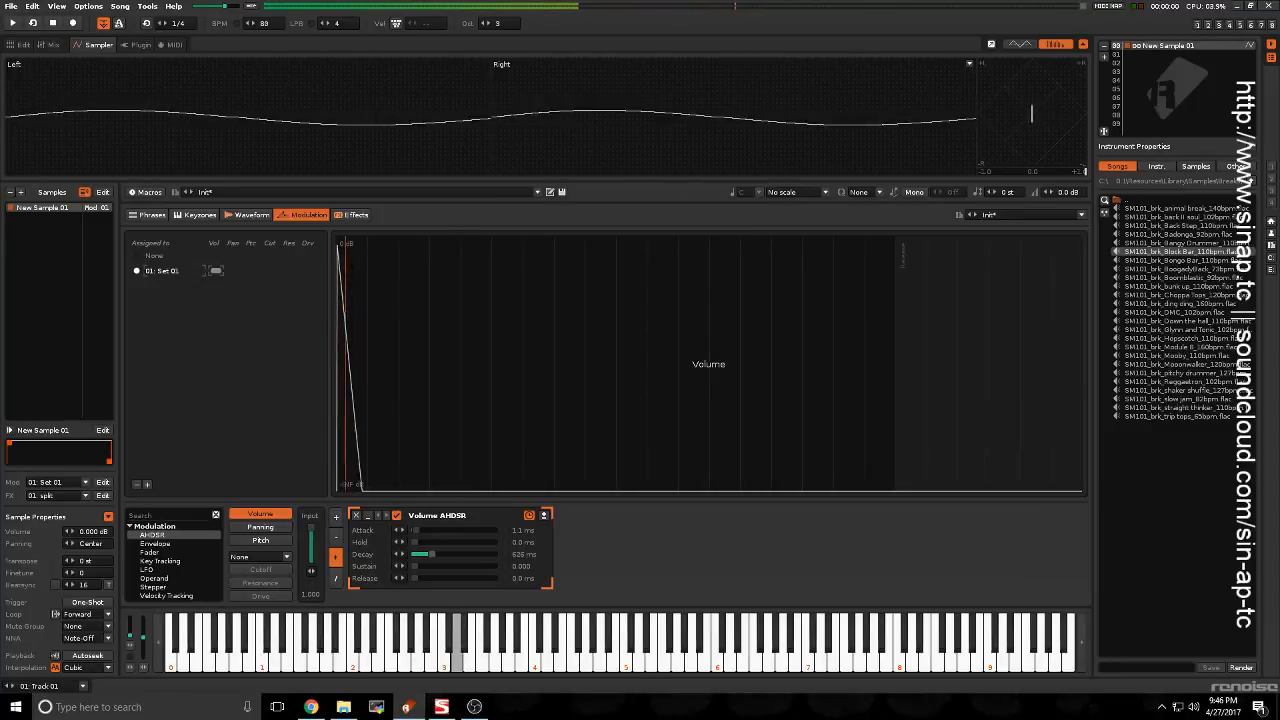
pyautogui.press('x')
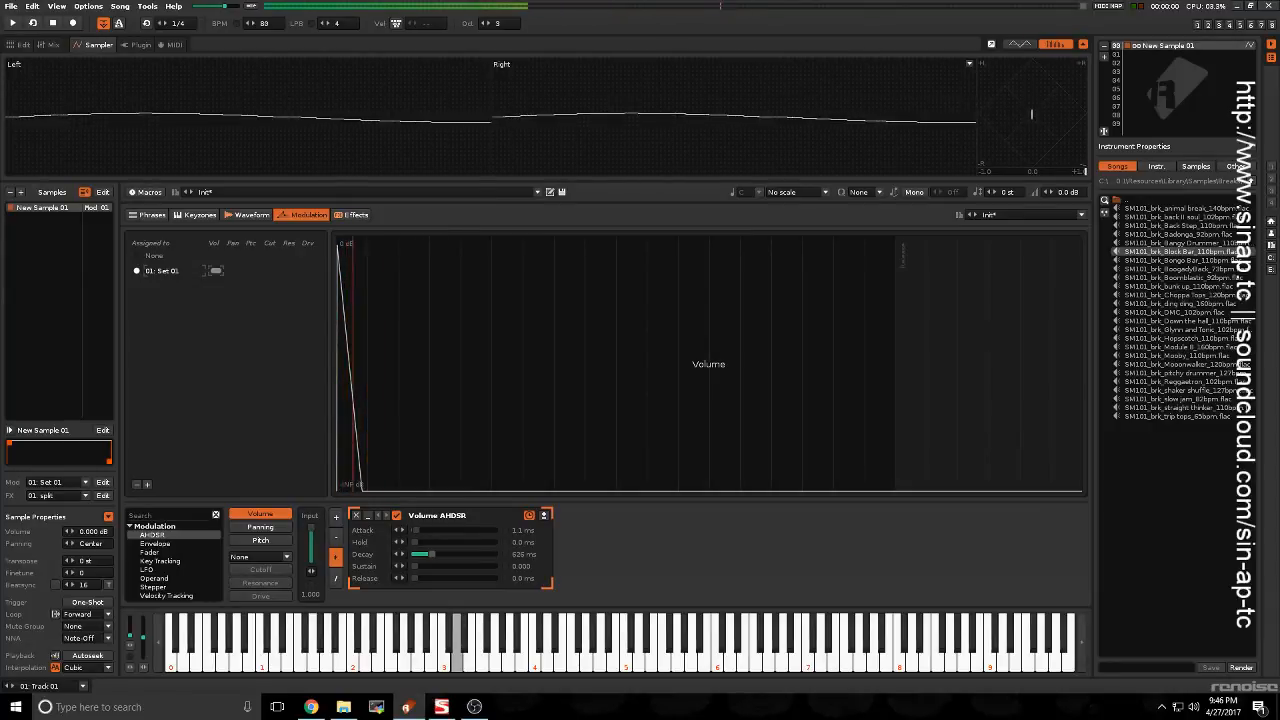
# Step: Show the instrument macros and map Macro 1 to the Volume AHDSR's Decay
pyautogui.click(355, 215)
pyautogui.click(308, 215)
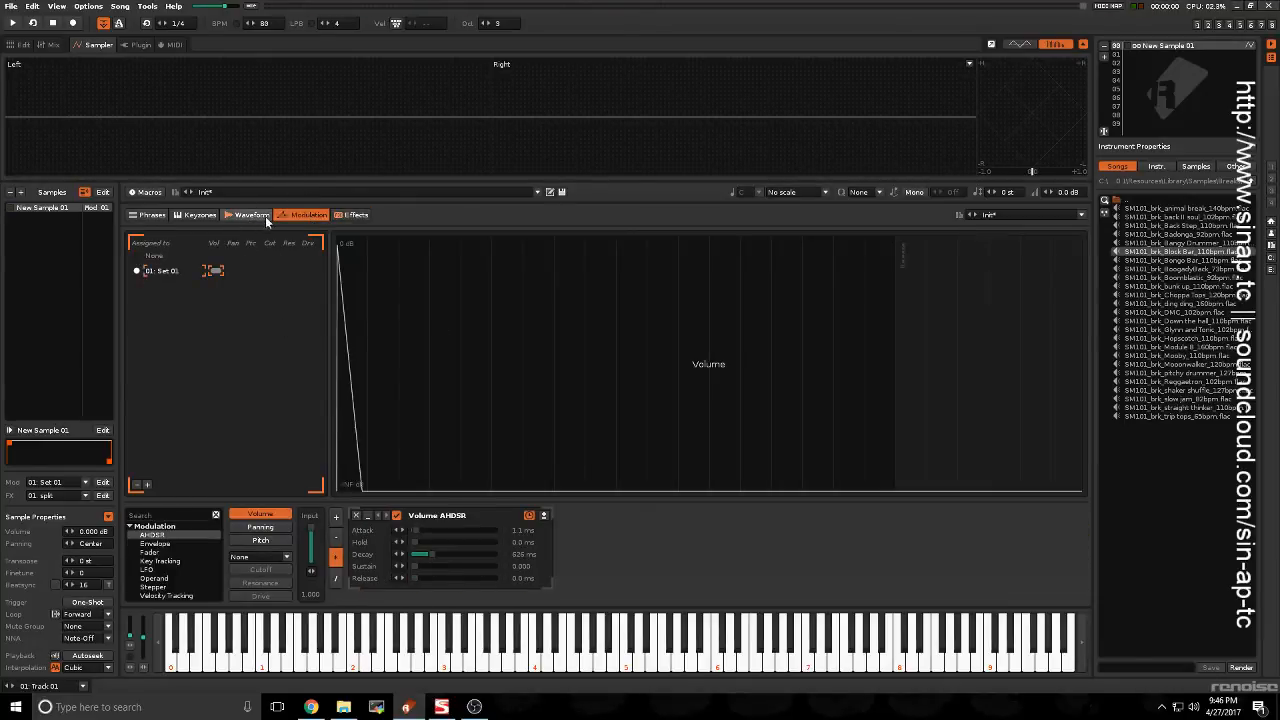
pyautogui.click(147, 193)
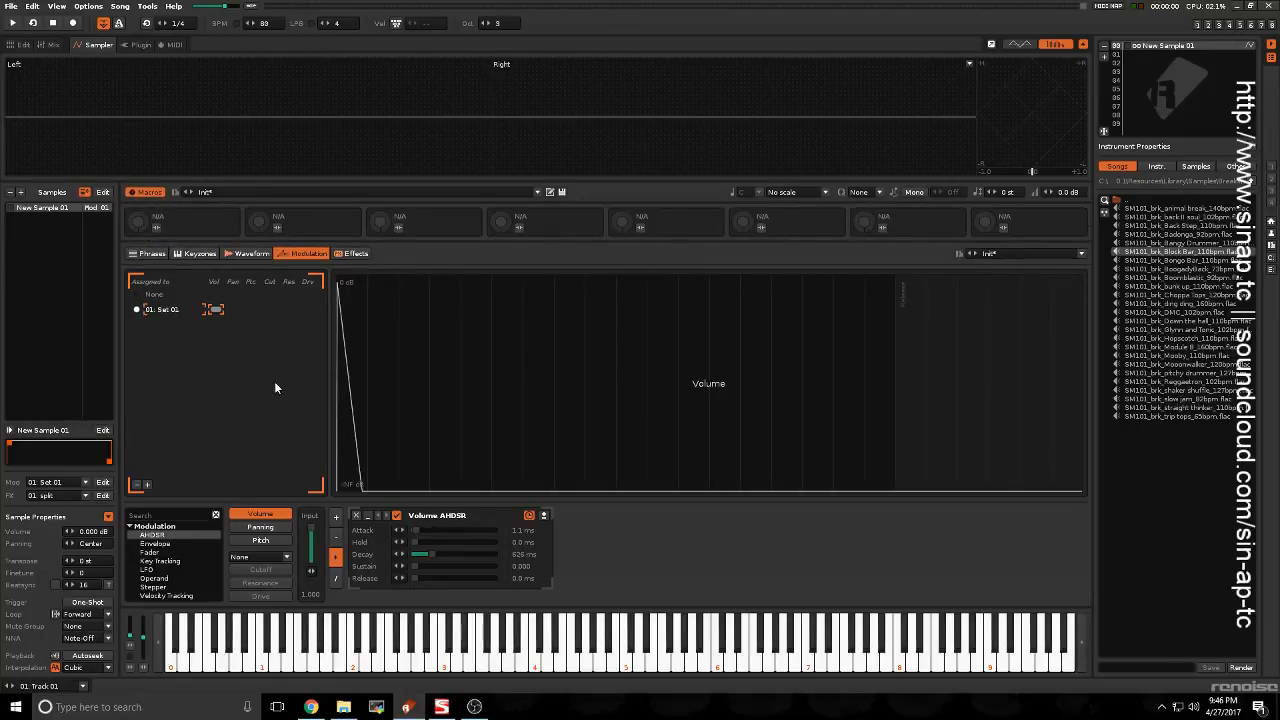
pyautogui.click(157, 227)
pyautogui.click(421, 556)
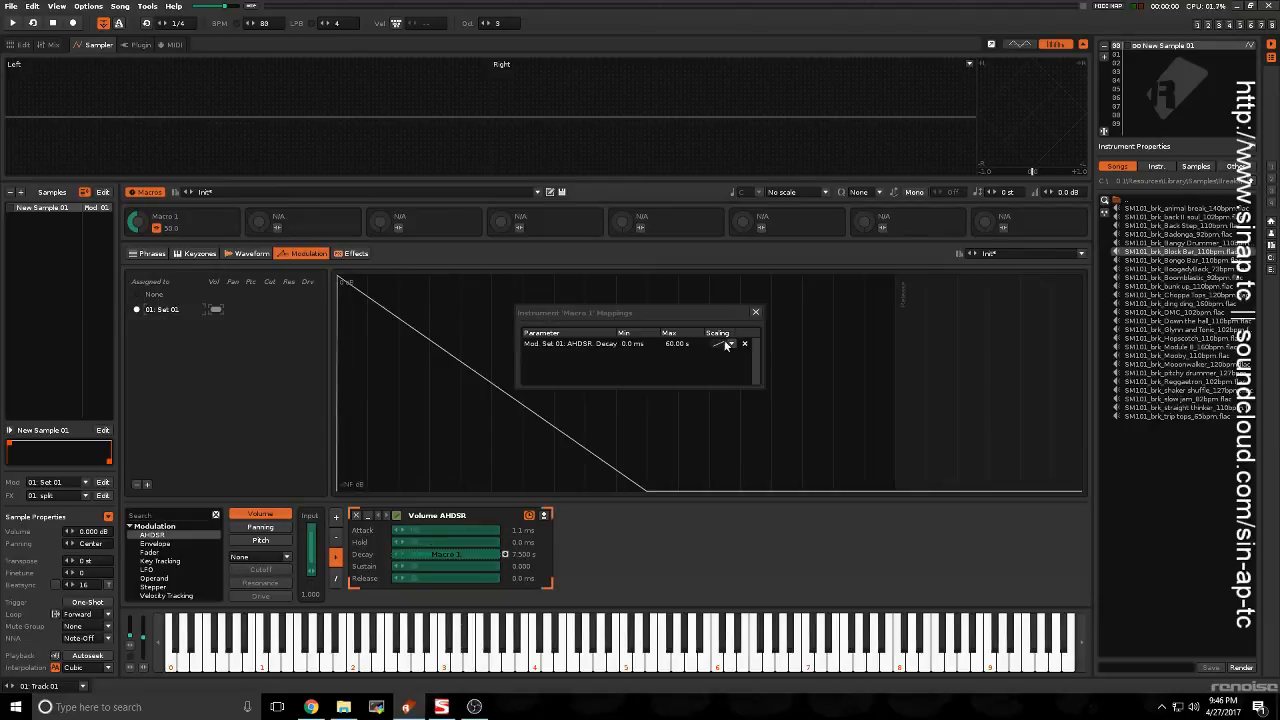
# Step: Limit Macro 1's decay mapping to a maximum of 5 s and close the mappings
pyautogui.doubleClick(675, 343)
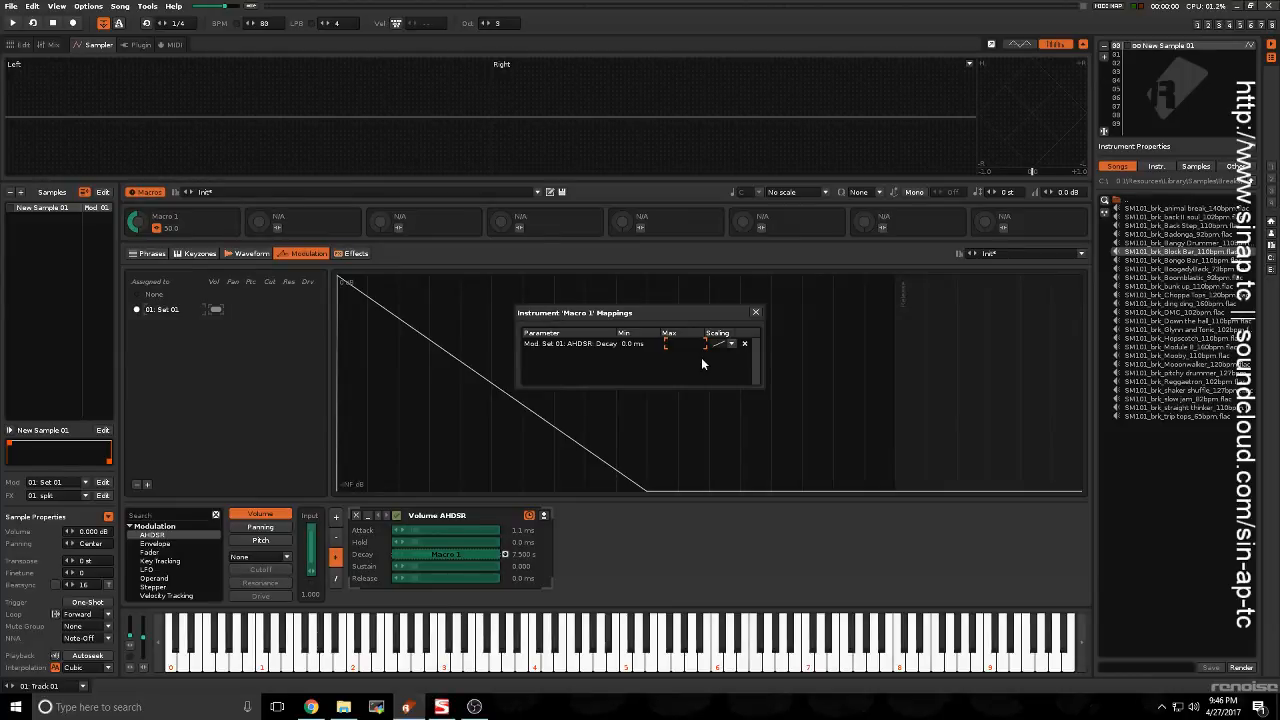
pyautogui.write('1')
pyautogui.press('Return')
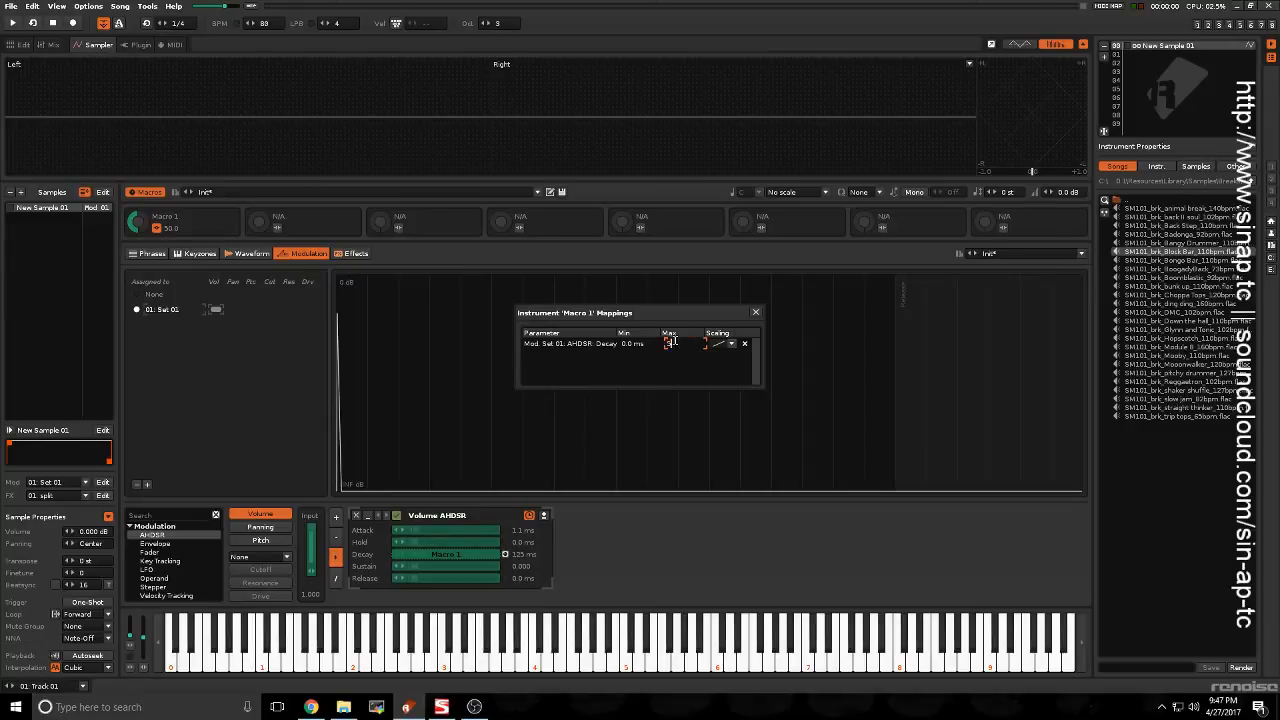
pyautogui.press('Return')
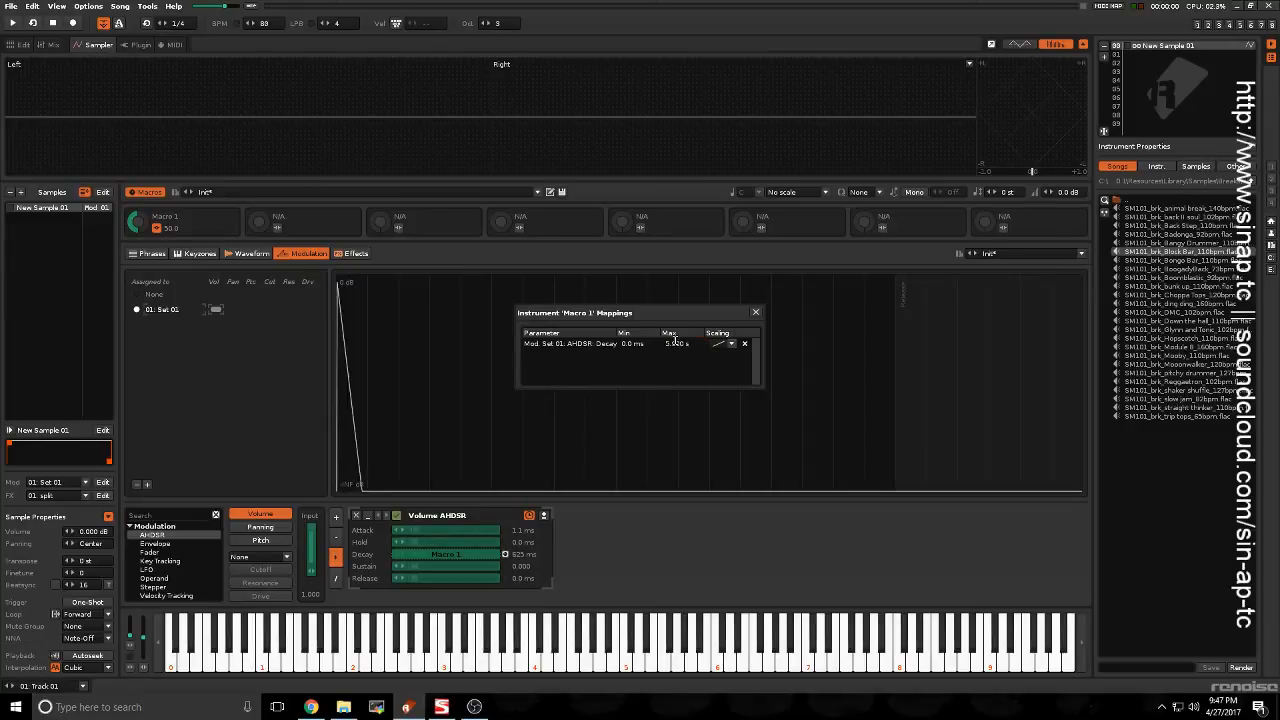
pyautogui.click(756, 314)
# Step: Test Macro 1 at 100 with a note, lower it to about 33.2, and rename it Ontime
pyautogui.moveTo(140, 223); pyautogui.dragTo(140, 150)
pyautogui.press('z')
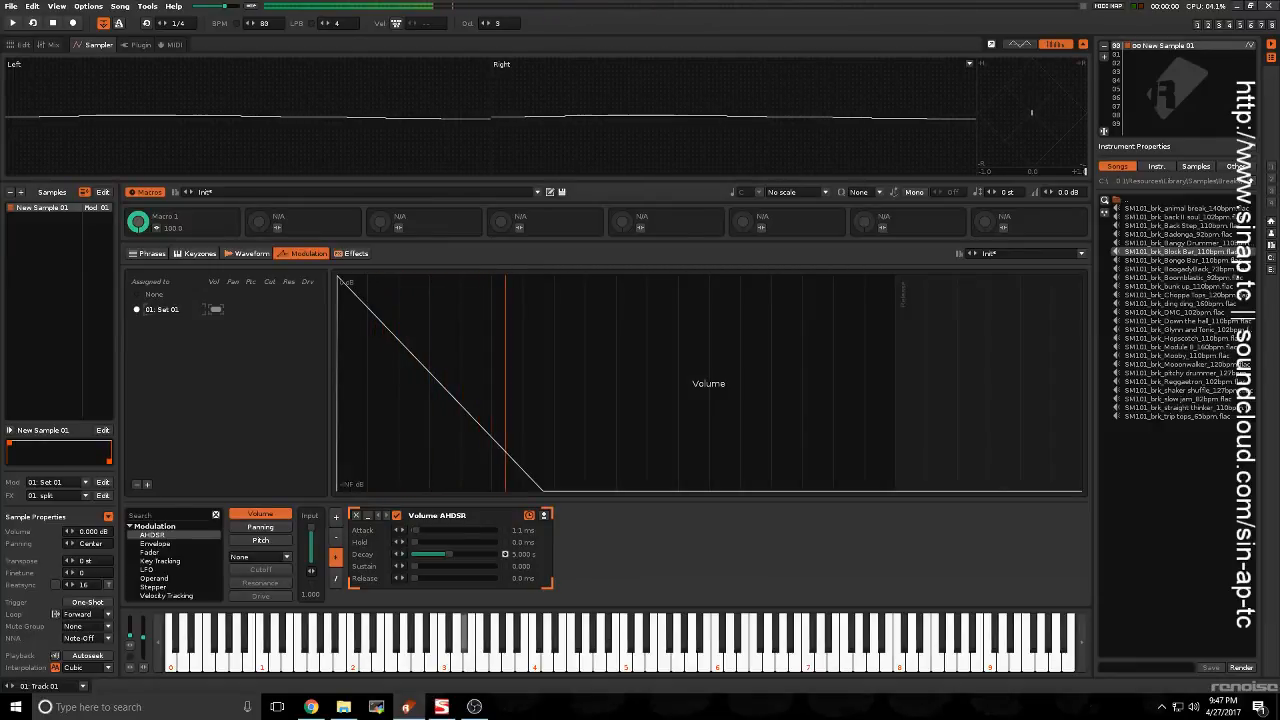
pyautogui.moveTo(138, 222); pyautogui.dragTo(138, 310)
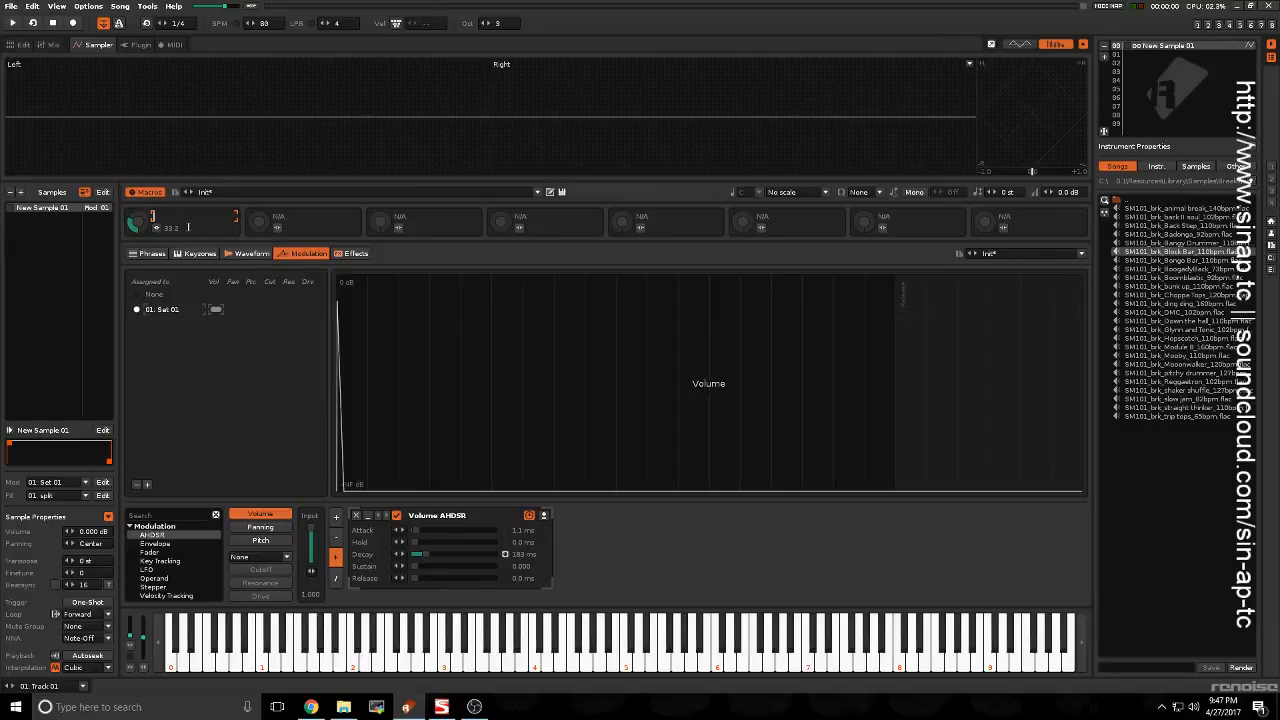
pyautogui.write('time')
pyautogui.press('Return')
# Step: Stretch the ramp in the low note chain's LFO envelope to the full length and set the LFO frequency to 1.000 LPC
pyautogui.click(247, 253)
pyautogui.click(352, 253)
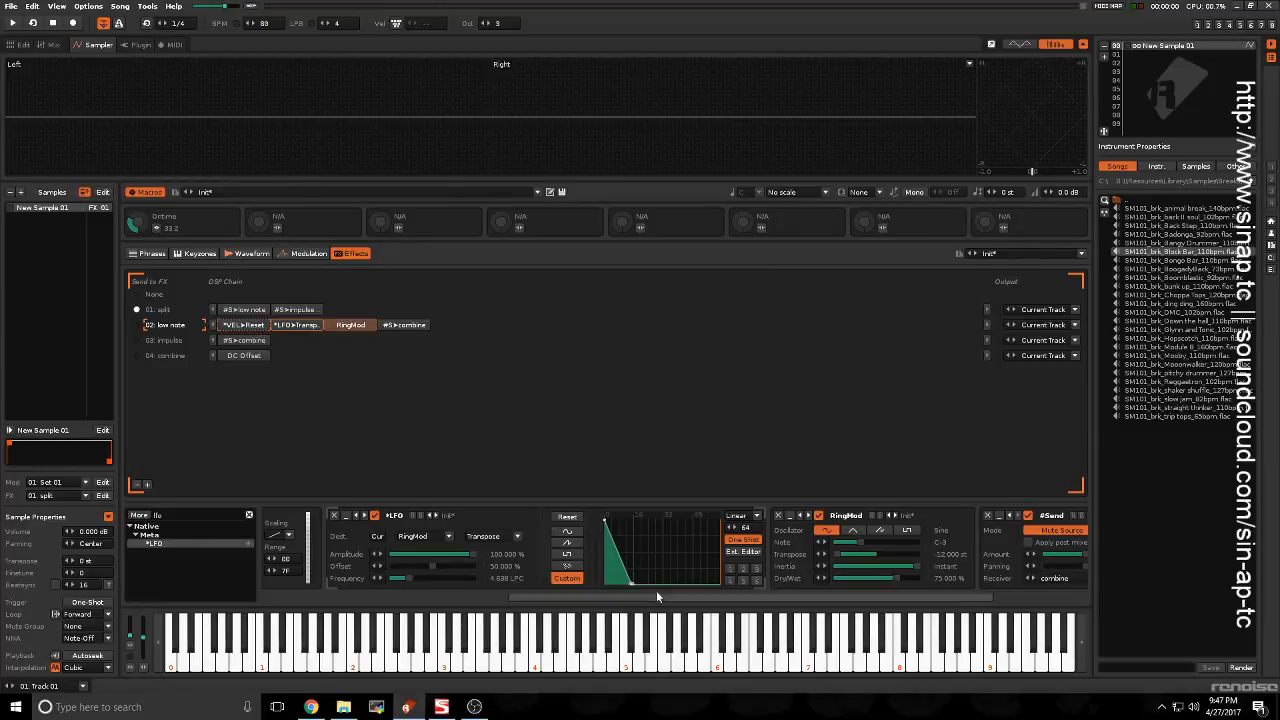
pyautogui.moveTo(630, 583)
pyautogui.mouseDown()
pyautogui.moveTo(720, 584)
pyautogui.moveTo(612, 583)
pyautogui.moveTo(648, 583)
pyautogui.moveTo(615, 583)
pyautogui.moveTo(626, 562)
pyautogui.moveTo(636, 567)
pyautogui.moveTo(620, 583)
pyautogui.moveTo(655, 583)
pyautogui.mouseUp()
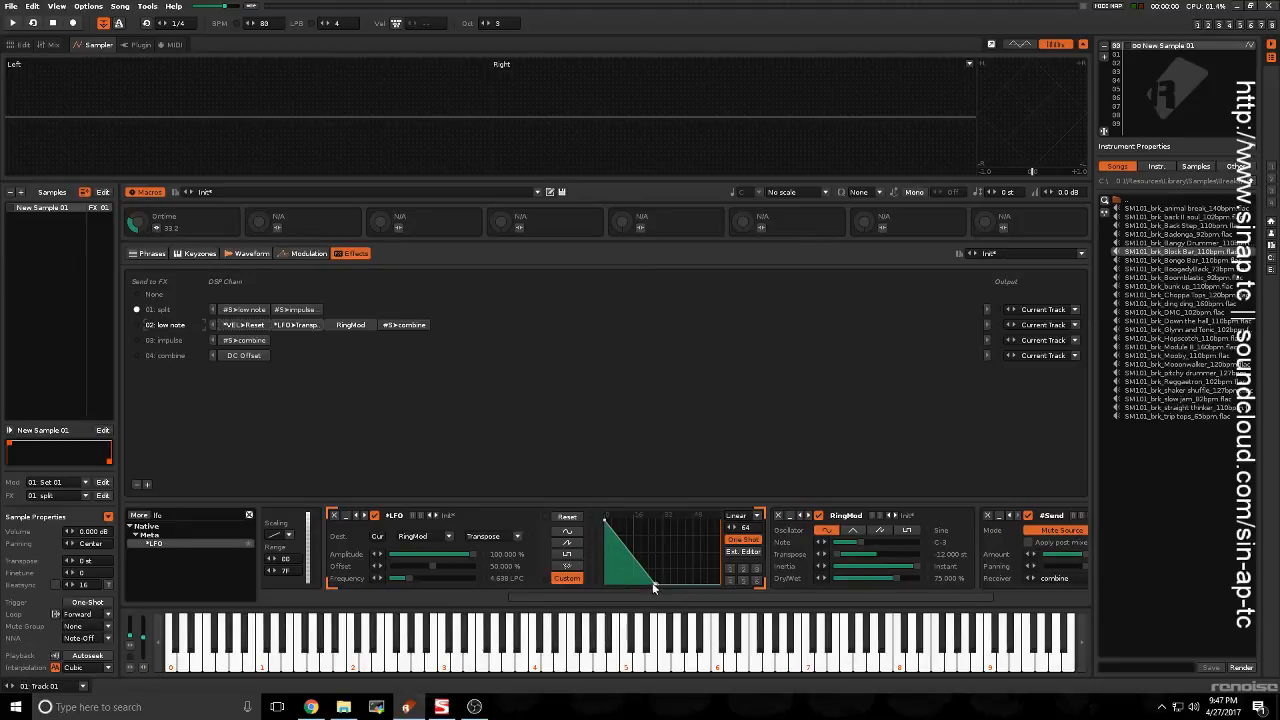
pyautogui.moveTo(658, 584); pyautogui.dragTo(625, 585)
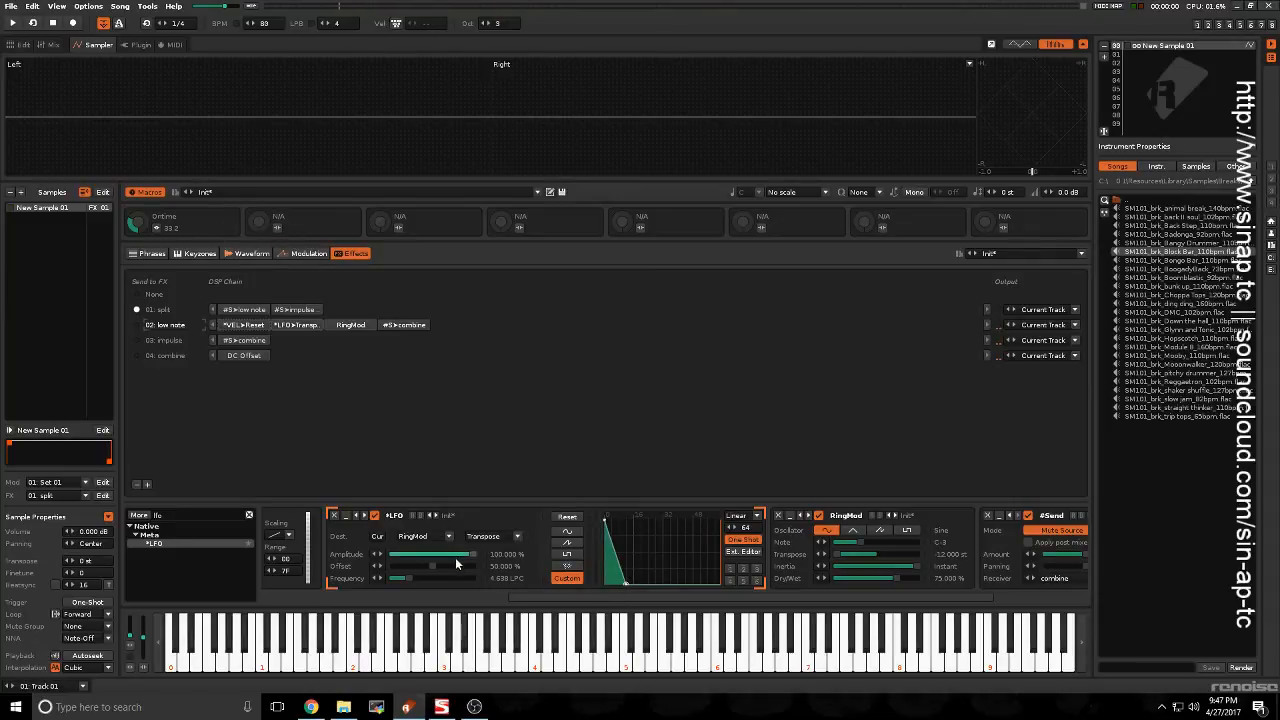
pyautogui.moveTo(627, 582); pyautogui.dragTo(700, 582)
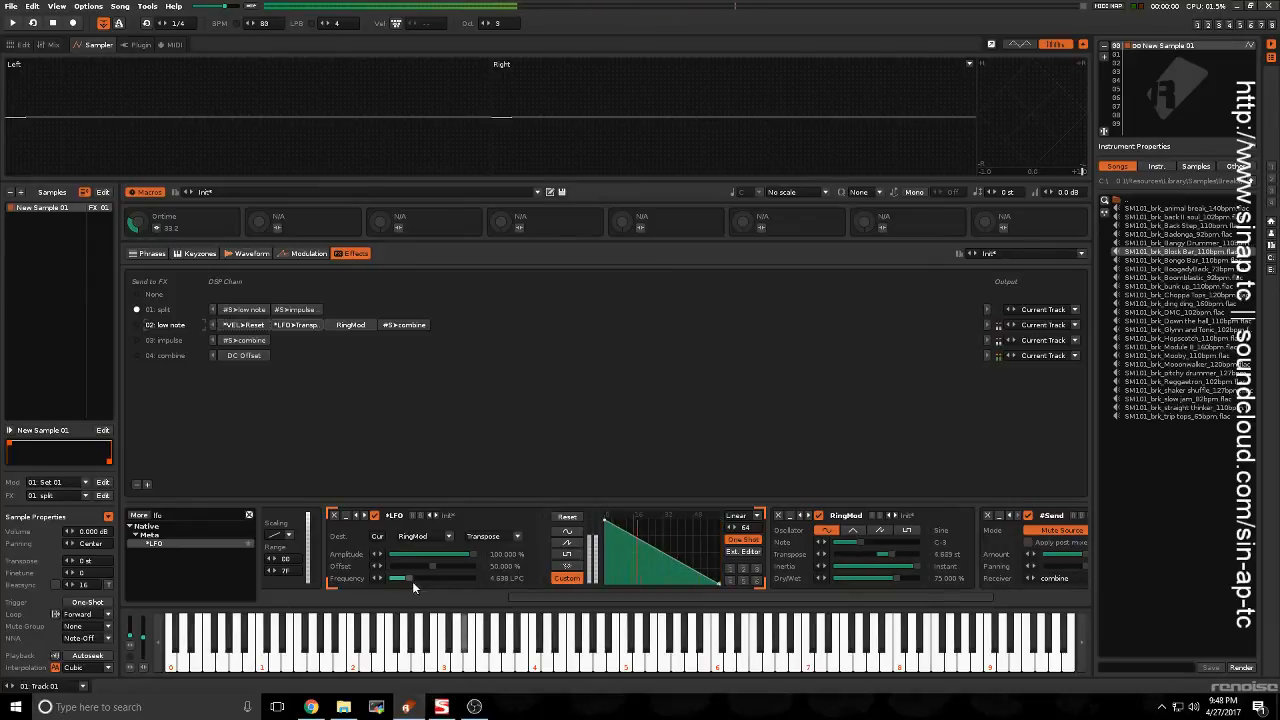
pyautogui.moveTo(411, 579); pyautogui.dragTo(401, 579)
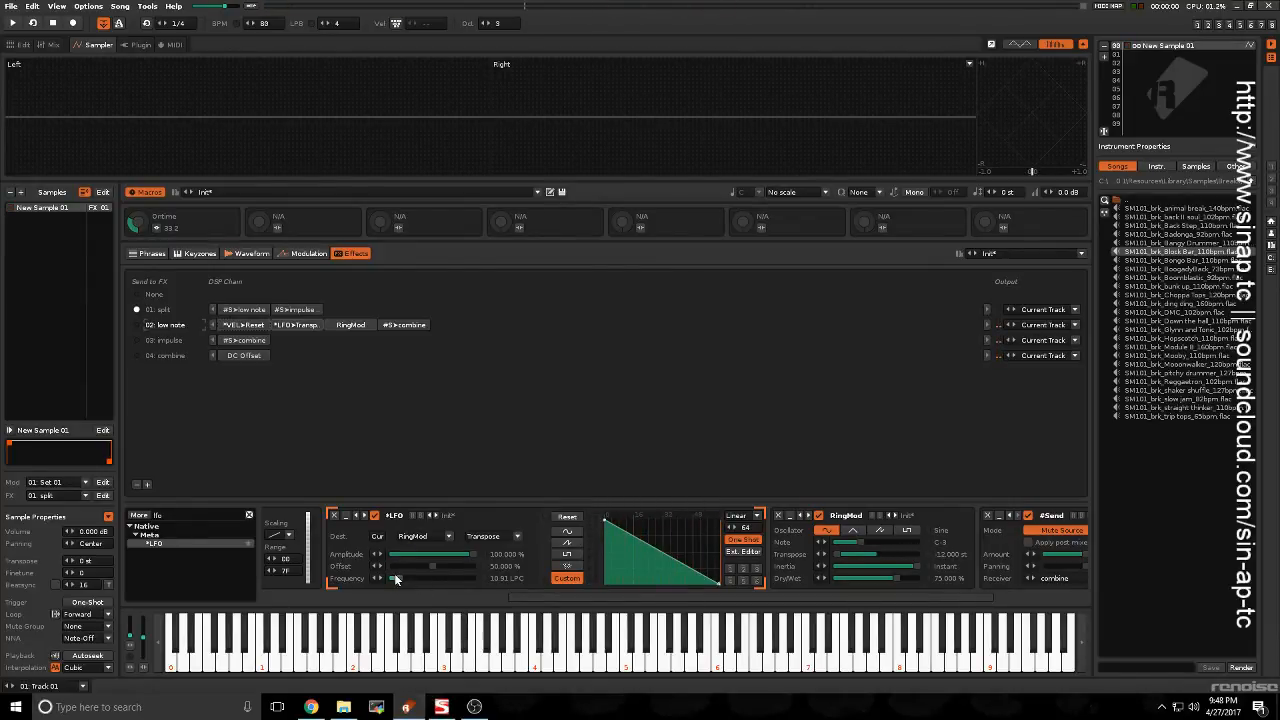
pyautogui.moveTo(398, 579); pyautogui.dragTo(473, 579)
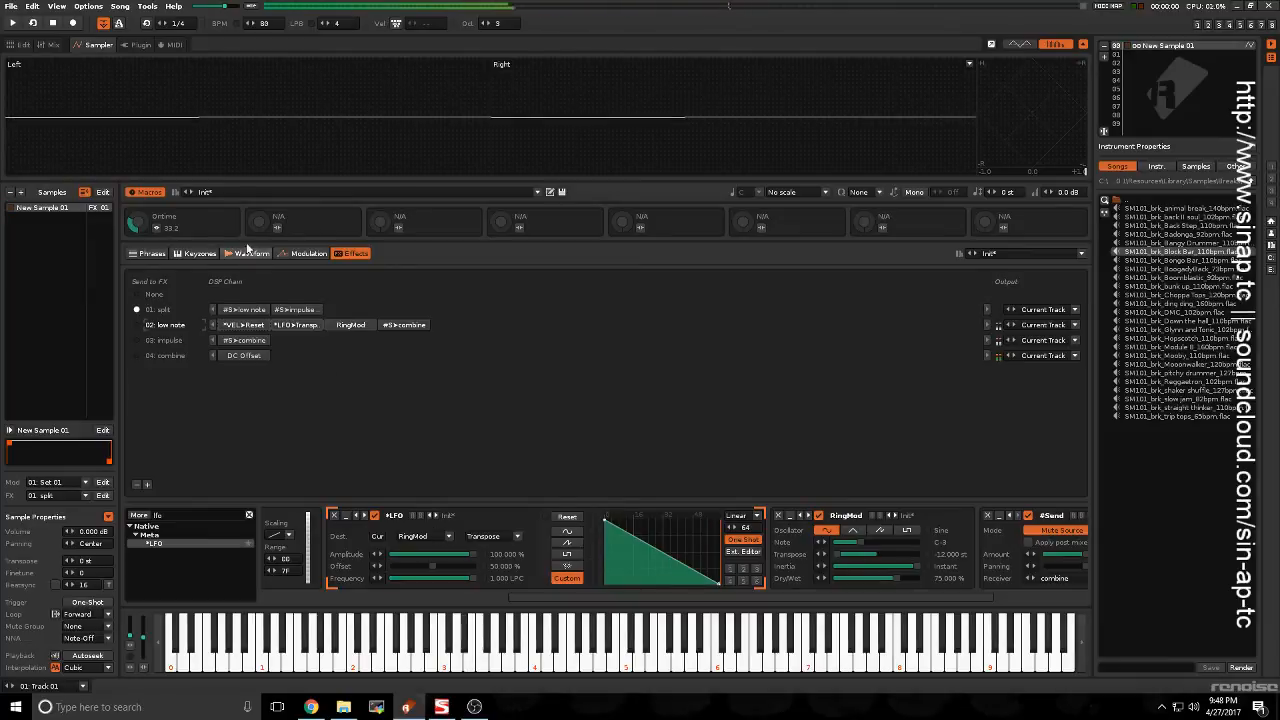
# Step: Add the LFO's Frequency to the Ontime macro's mappings and close the mappings
pyautogui.click(157, 228)
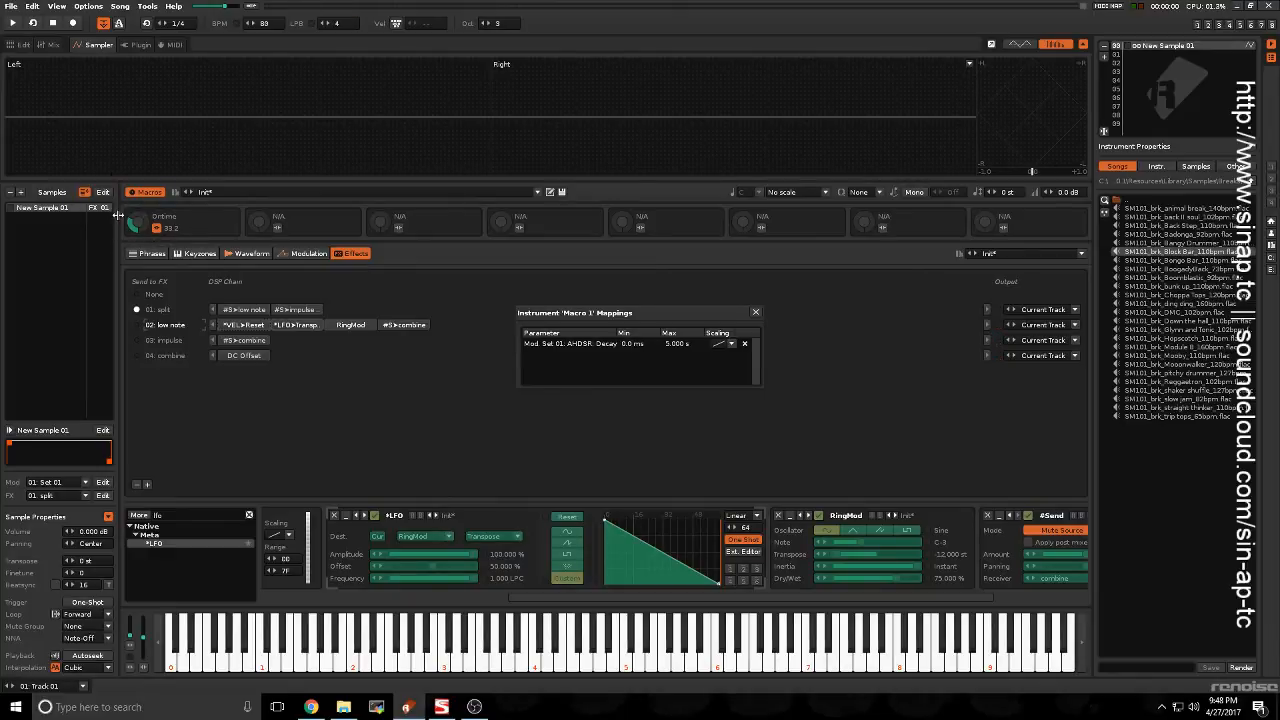
pyautogui.click(428, 576)
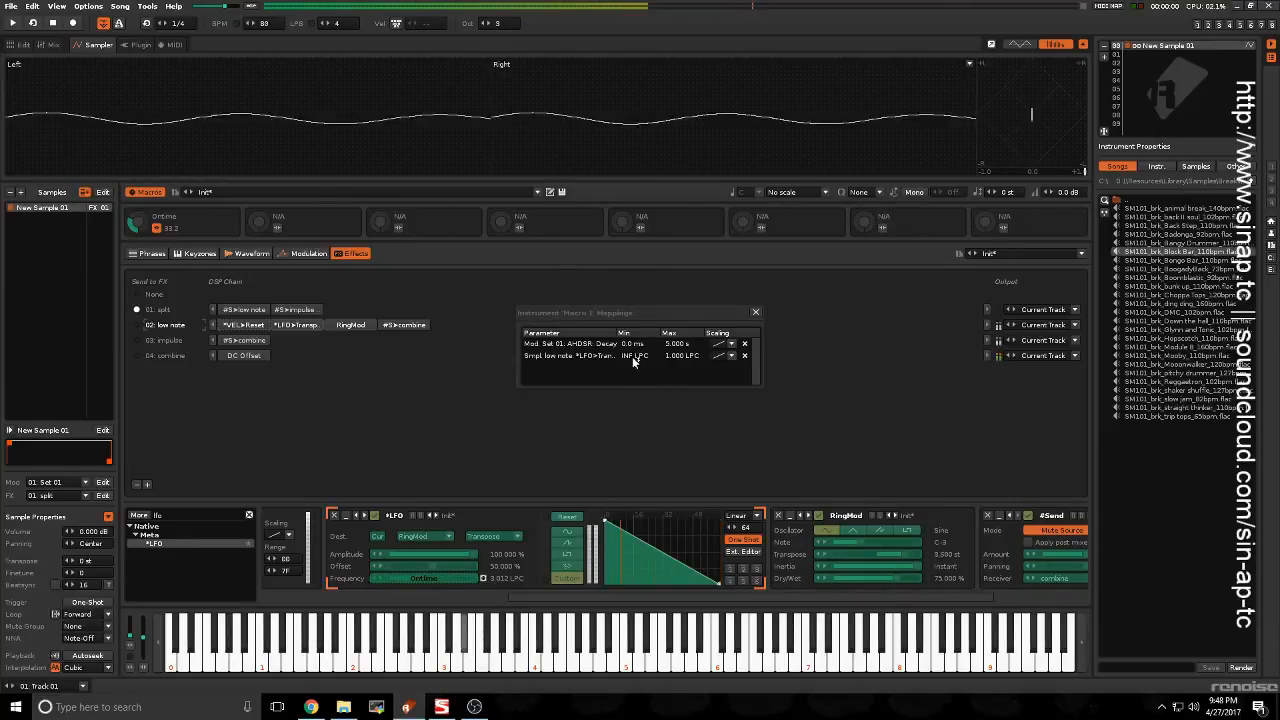
pyautogui.click(756, 312)
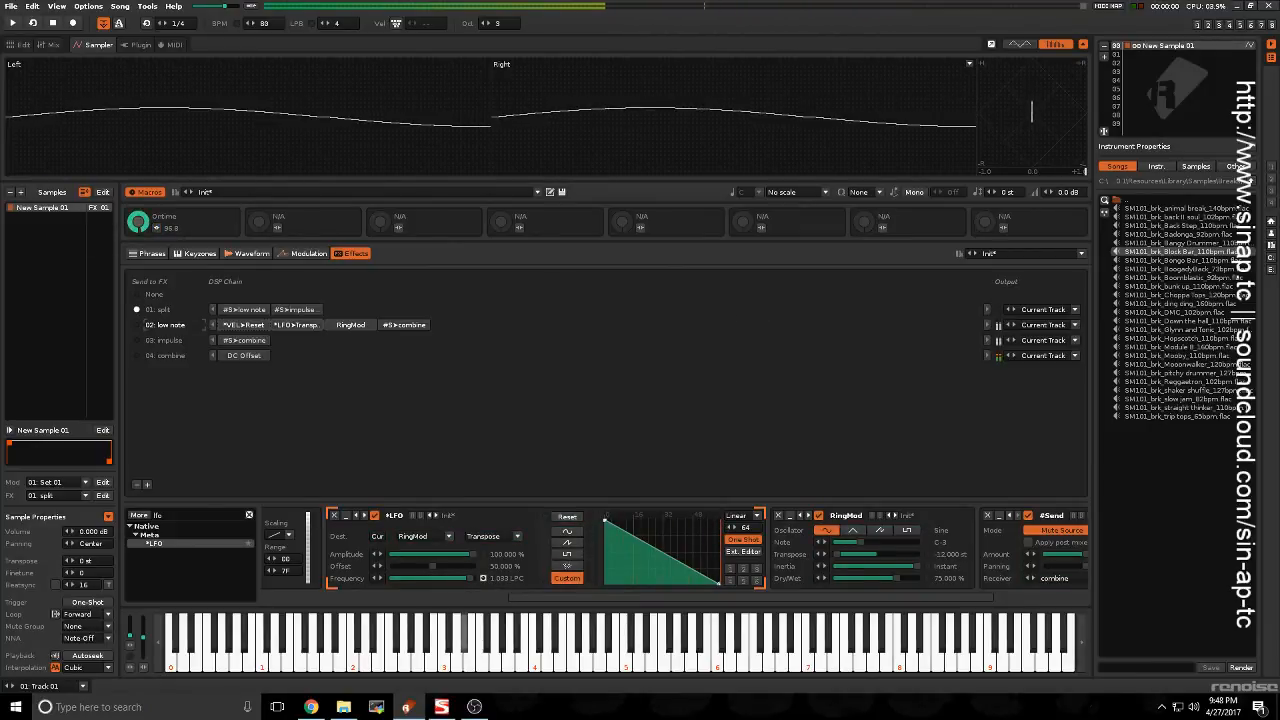
# Step: Sweep the Ontime macro down to about 5 and back up to about 96 while auditioning the note
pyautogui.moveTo(138, 222); pyautogui.dragTo(138, 306)
pyautogui.press('d')
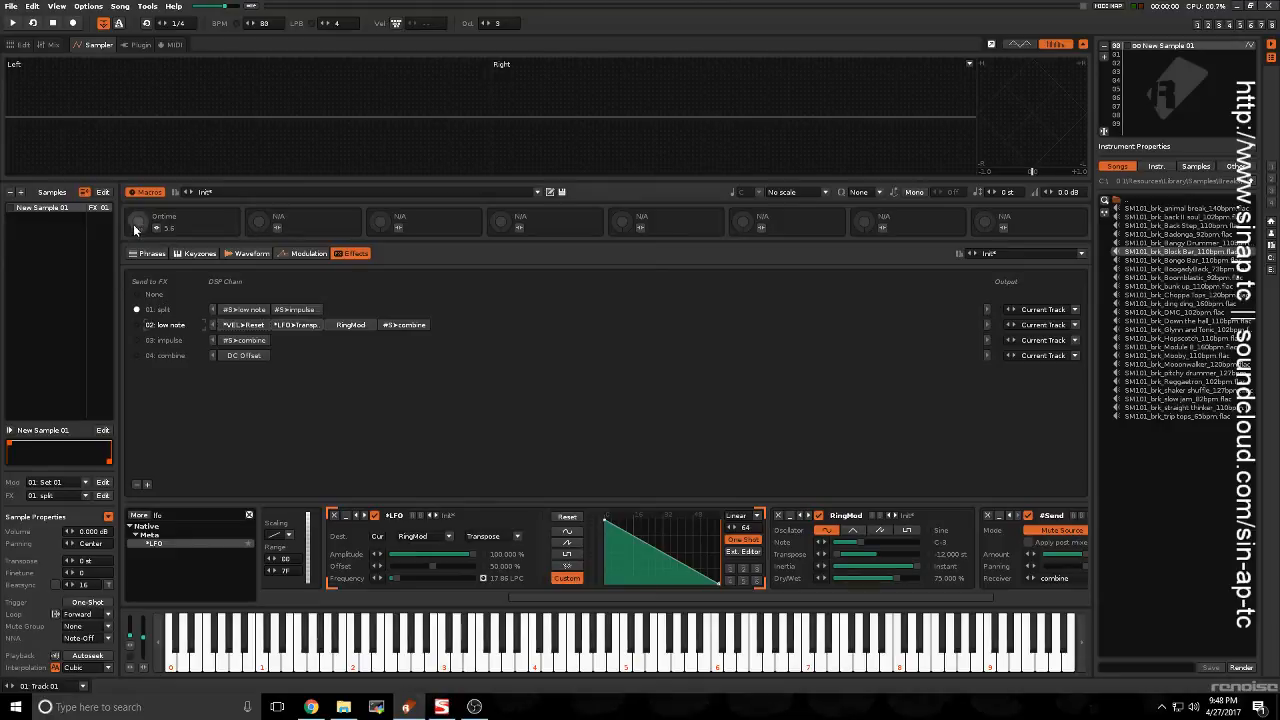
pyautogui.moveTo(135, 229); pyautogui.dragTo(135, 180)
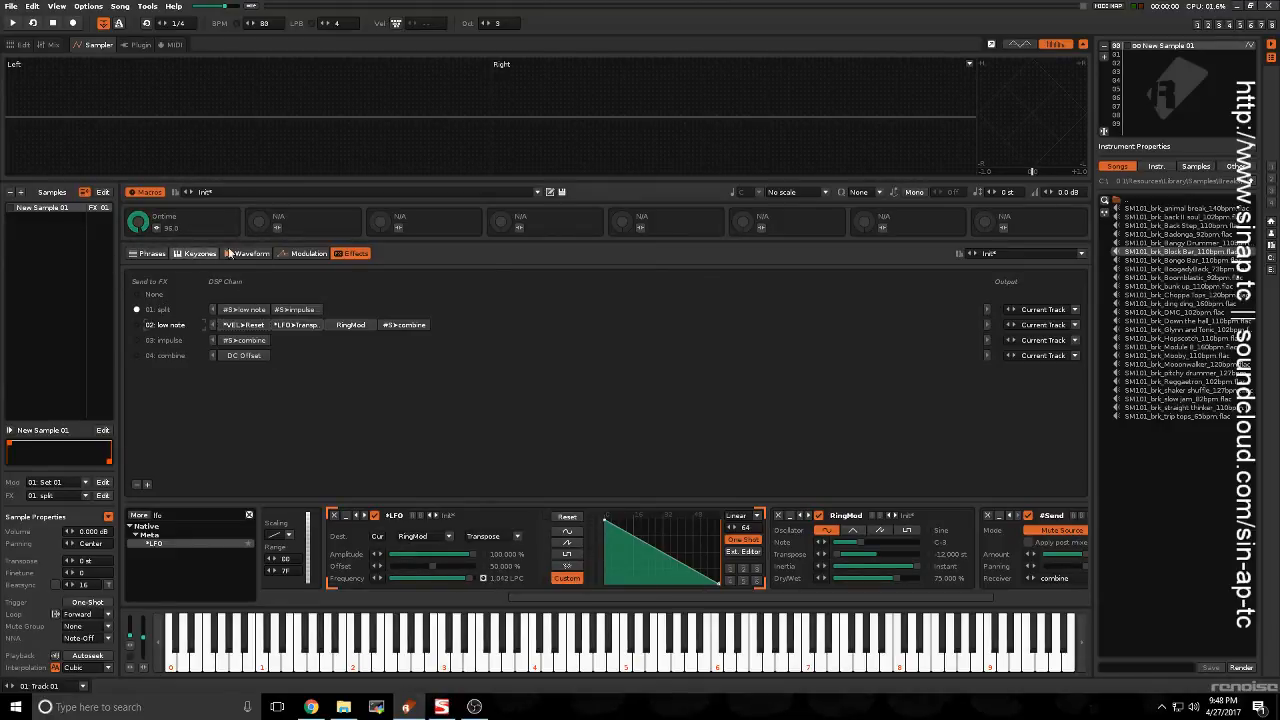
# Step: Set the Ontime macro's LFO frequency mapping to a minimum of 1.000 LPC and a maximum of INF LPC, and audition the macro
pyautogui.click(252, 254)
pyautogui.click(289, 255)
pyautogui.click(265, 256)
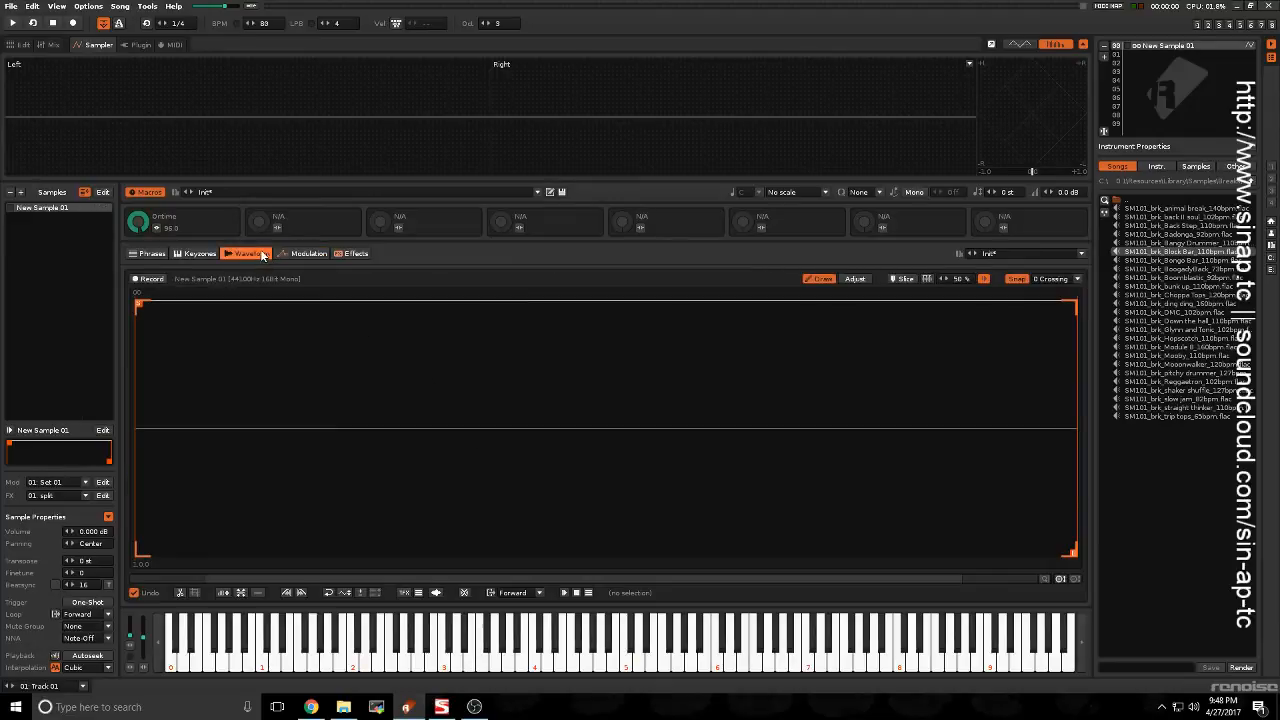
pyautogui.click(198, 254)
pyautogui.click(250, 255)
pyautogui.click(290, 256)
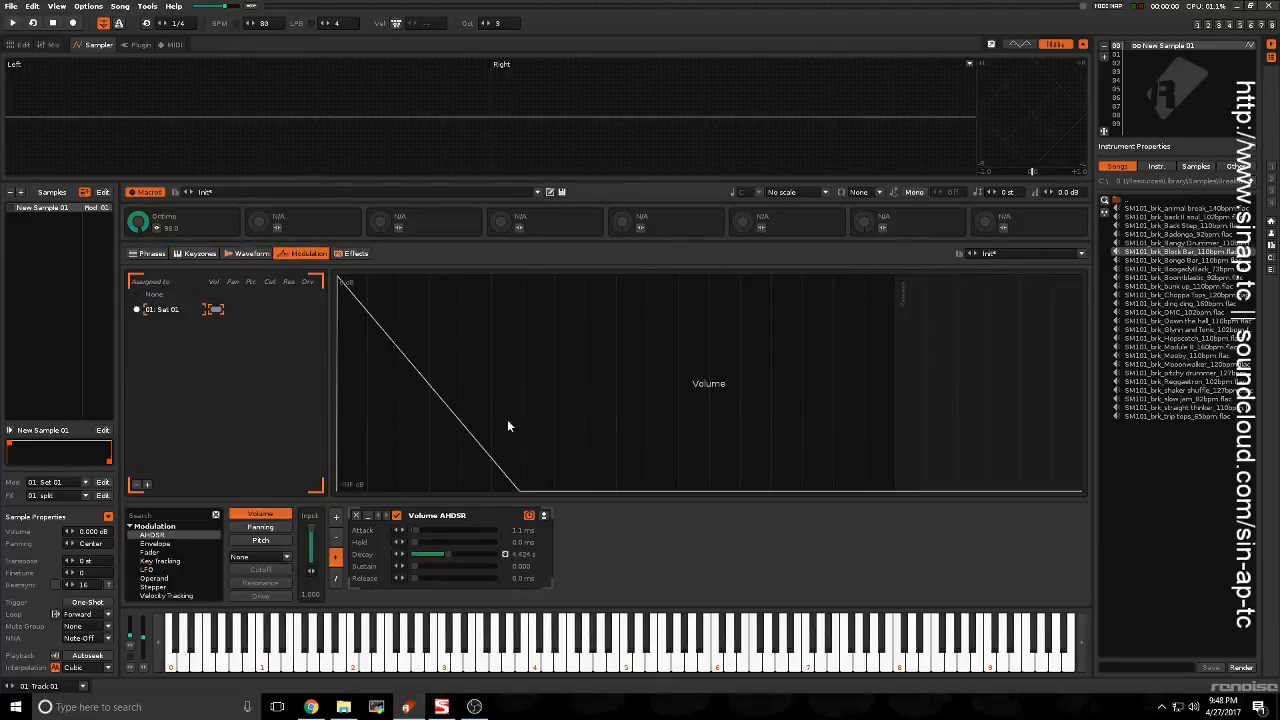
pyautogui.click(156, 228)
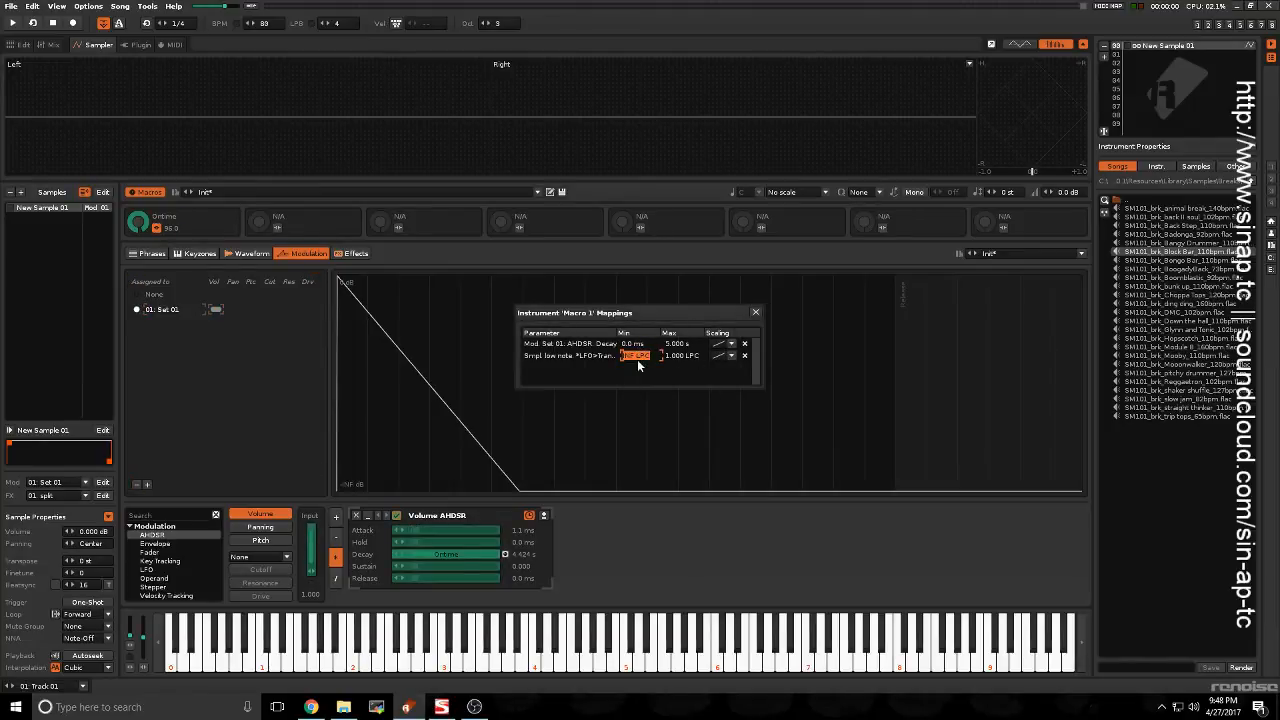
pyautogui.press('BackSpace')
pyautogui.doubleClick(677, 354)
pyautogui.moveTo(138, 222)
pyautogui.mouseDown()
pyautogui.moveTo(138, 300)
pyautogui.moveTo(139, 224)
pyautogui.mouseUp()
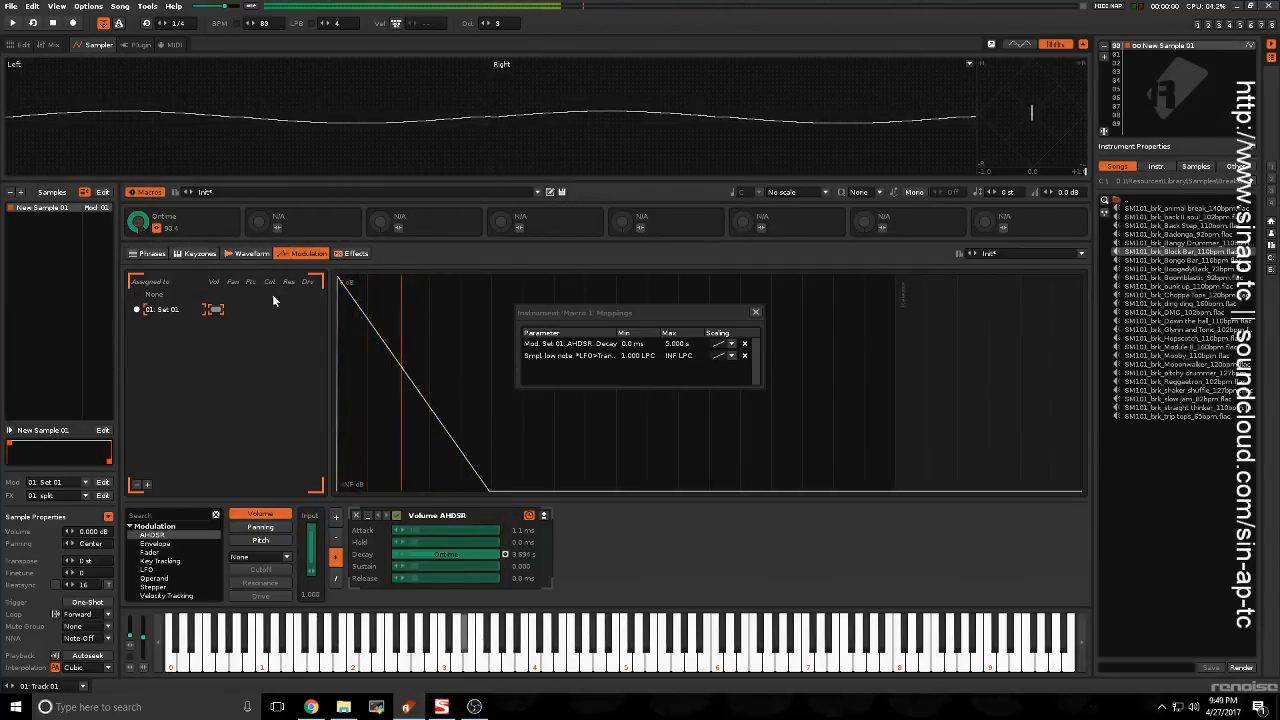
# Step: Remove the LFO frequency mapping from the Ontime macro and map the low note LFO's Frequency to the second macro
pyautogui.click(745, 355)
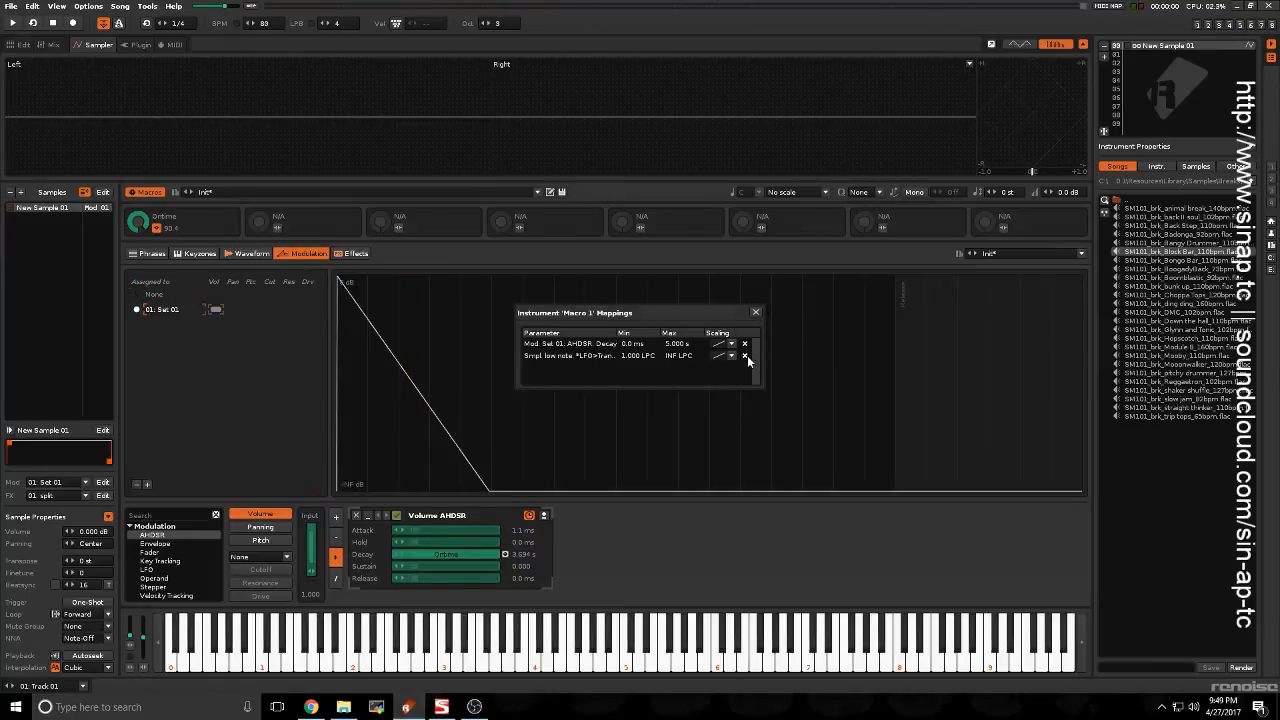
pyautogui.click(276, 220)
pyautogui.click(302, 252)
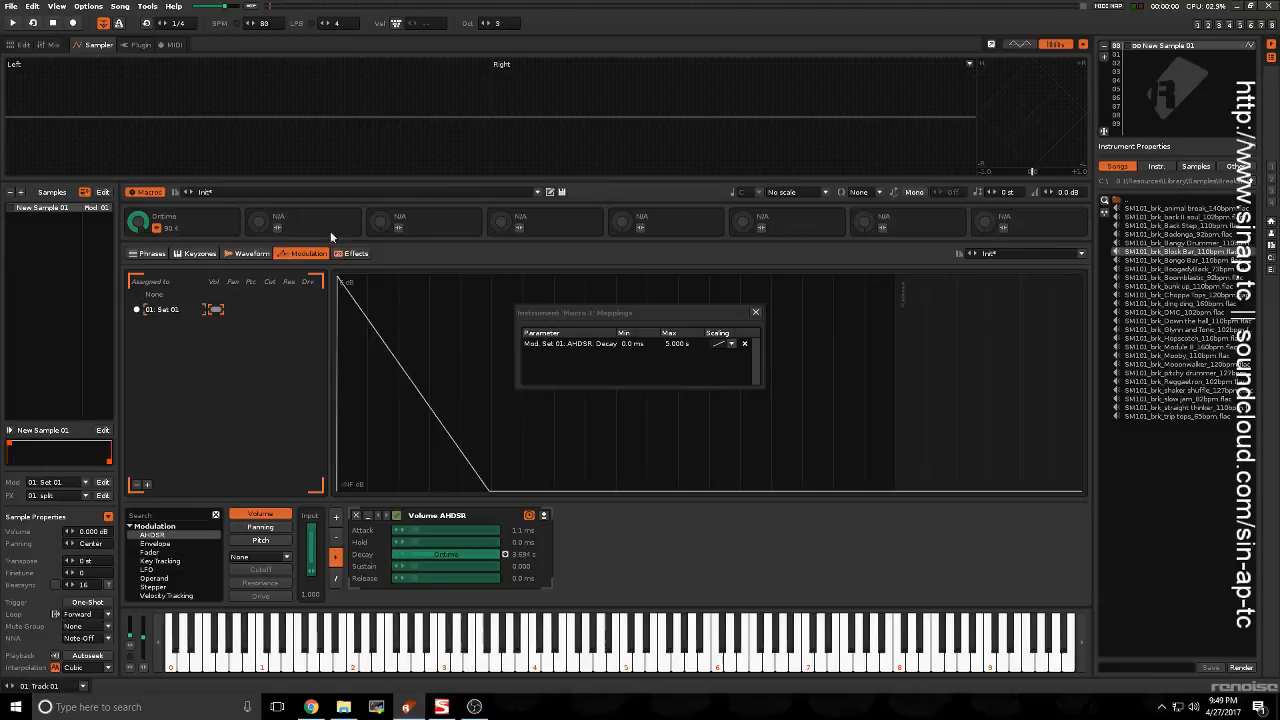
pyautogui.click(755, 312)
pyautogui.click(279, 226)
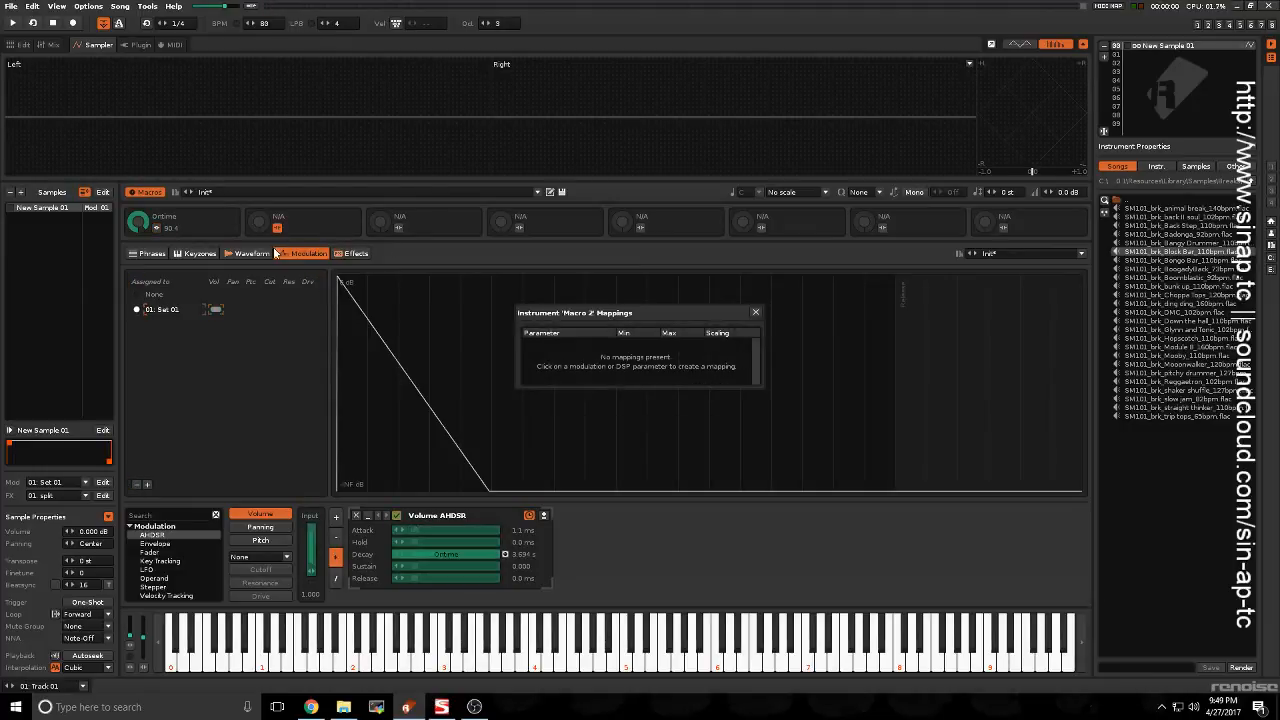
pyautogui.click(345, 254)
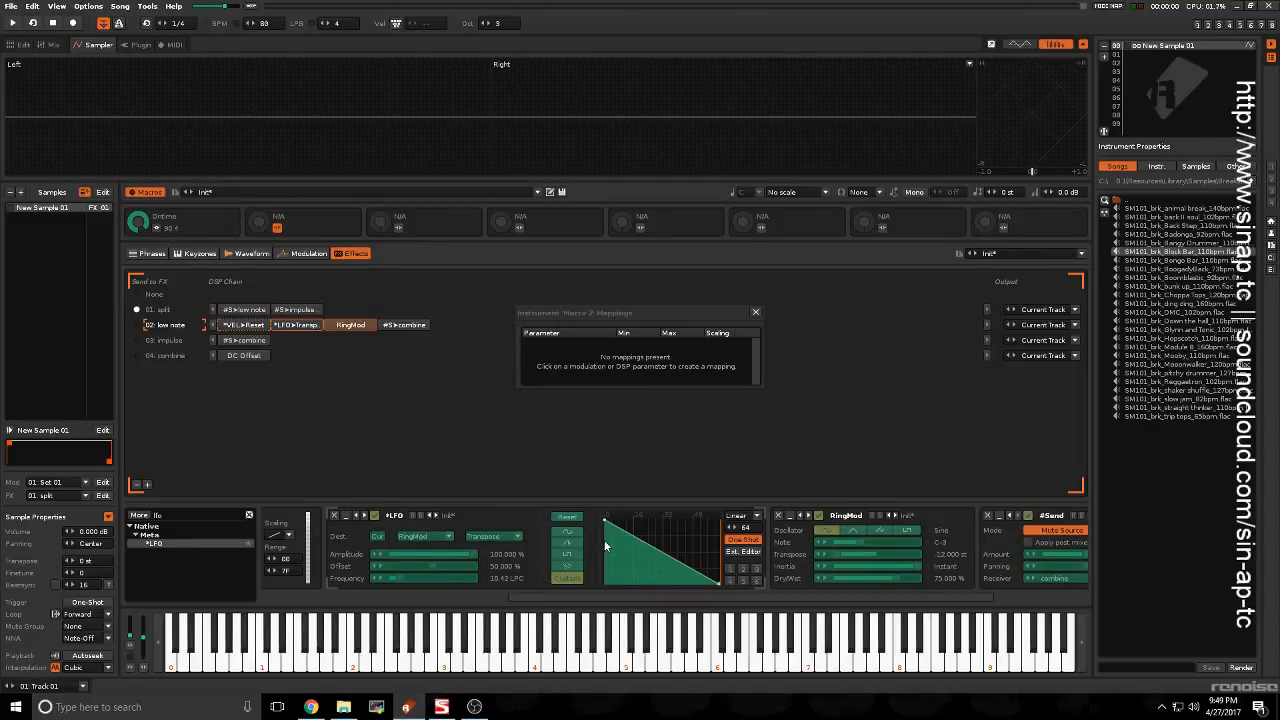
pyautogui.click(434, 578)
# Step: Set the second macro's LFO frequency mapping to a minimum of 1.000 LPC and a maximum of INF LPC, and audition a note
pyautogui.click(644, 346)
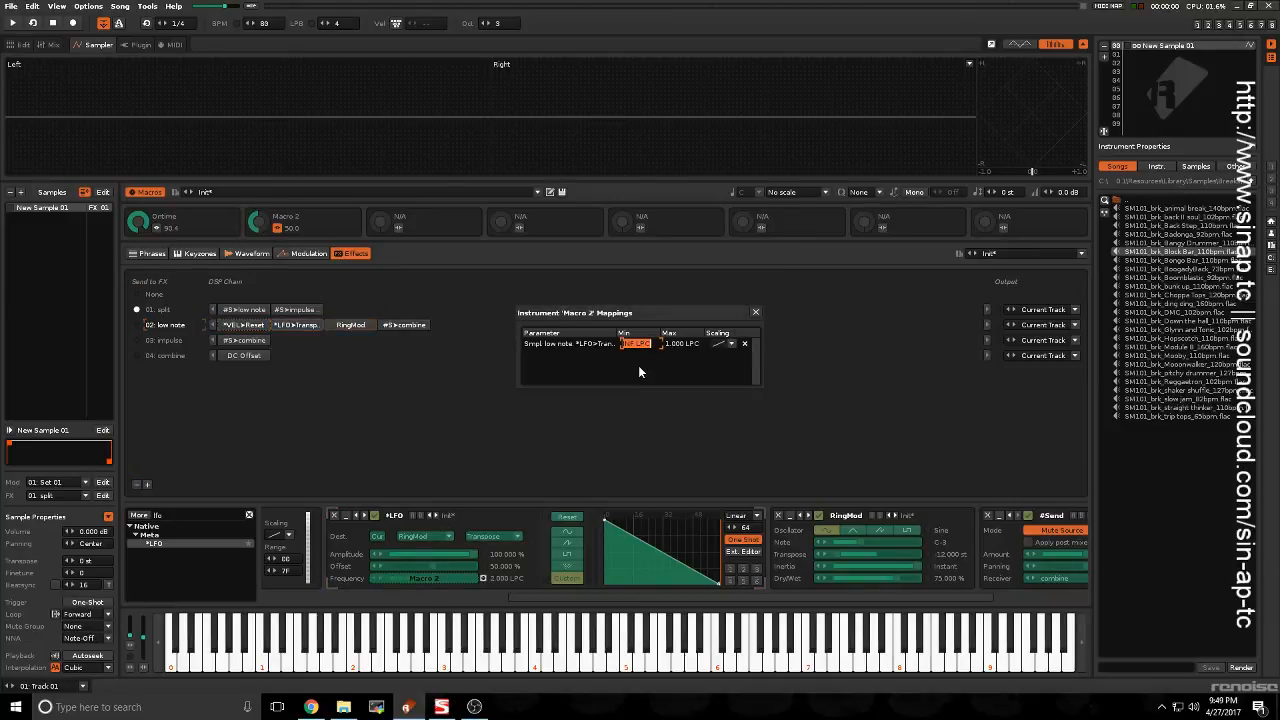
pyautogui.doubleClick(680, 343)
pyautogui.press('z')
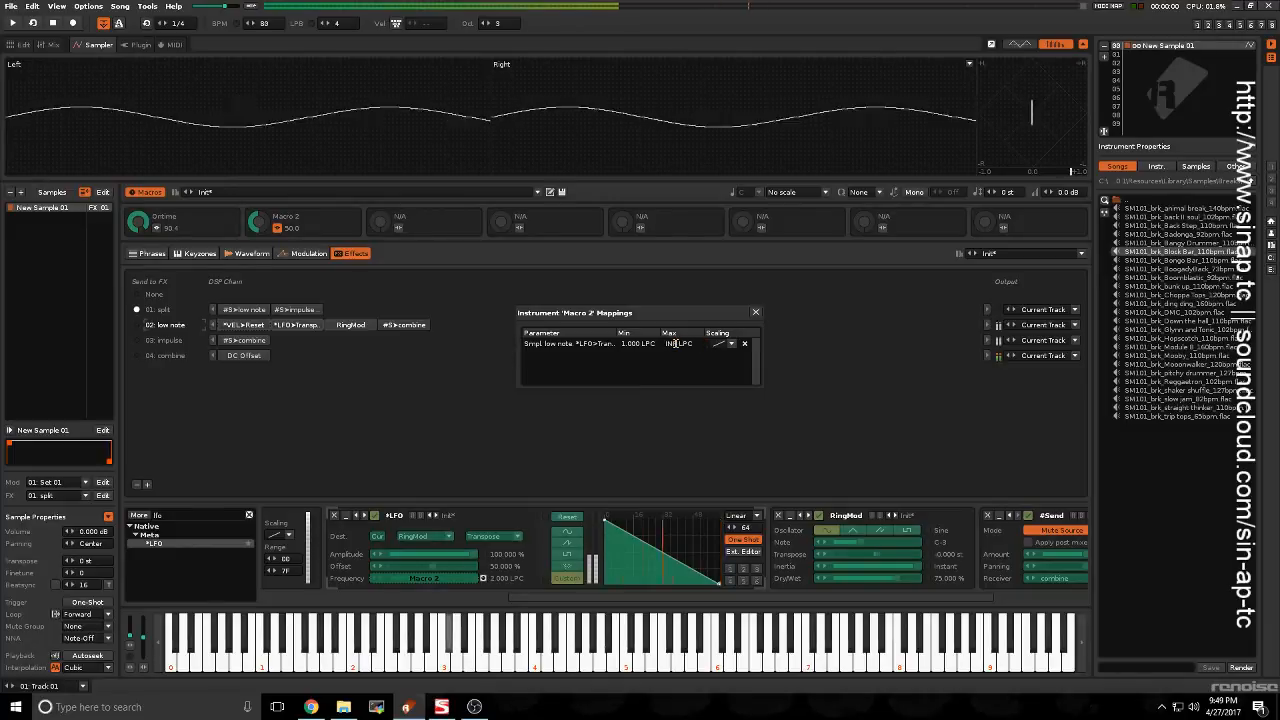
# Step: Rename the second macro as FreqFall and the first as AmpFall, and close the macro mappings
pyautogui.doubleClick(288, 216)
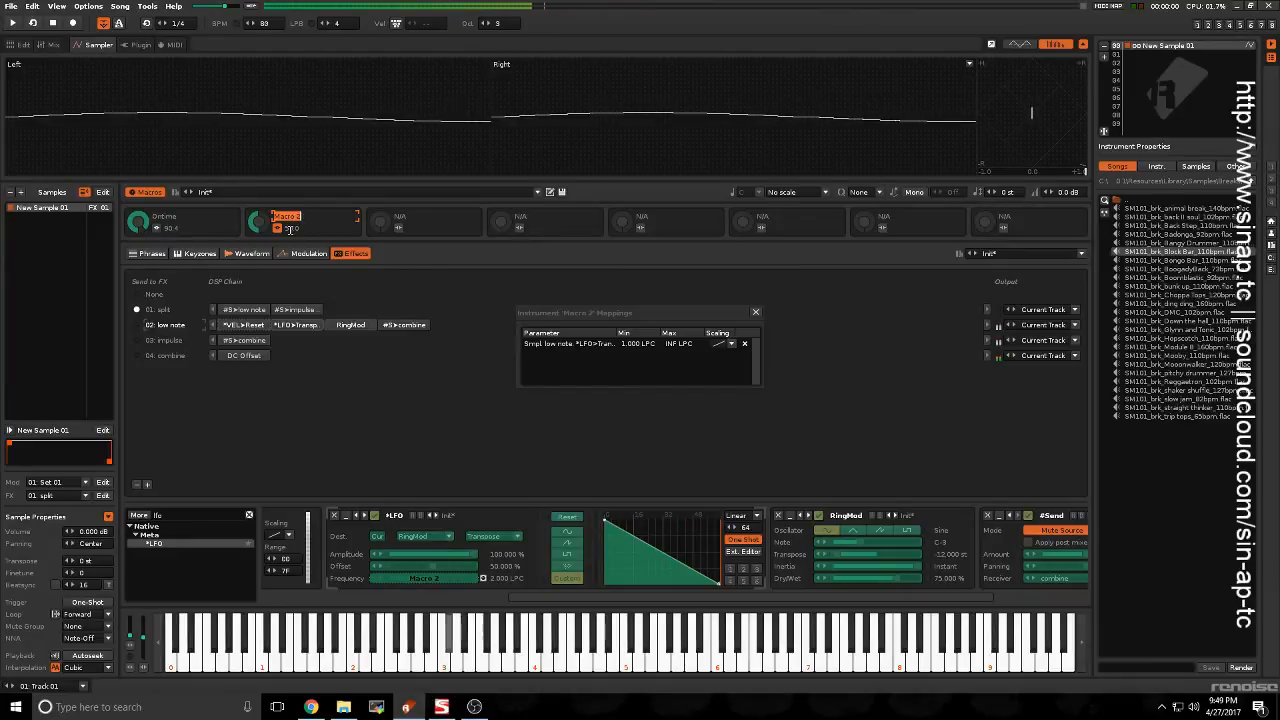
pyautogui.write('FreqFall')
pyautogui.press('Return')
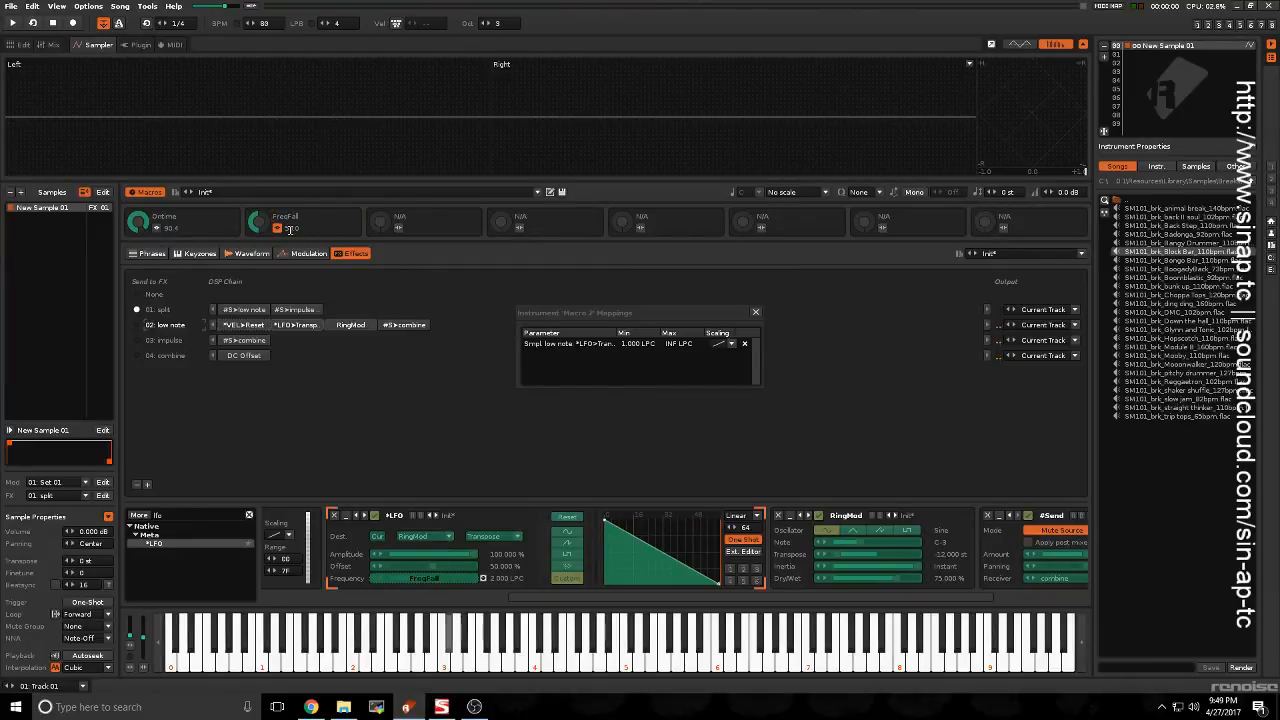
pyautogui.doubleClick(162, 216)
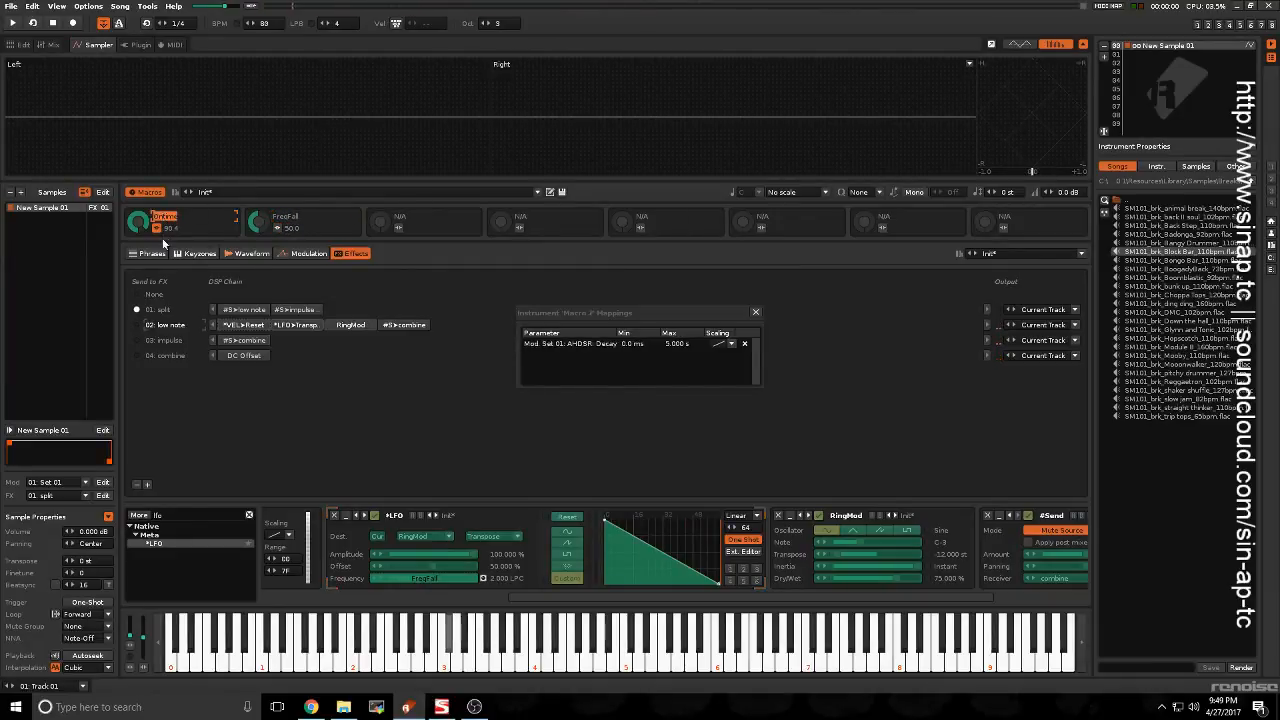
pyautogui.press('BackSpace')
pyautogui.press('Return')
pyautogui.click(756, 312)
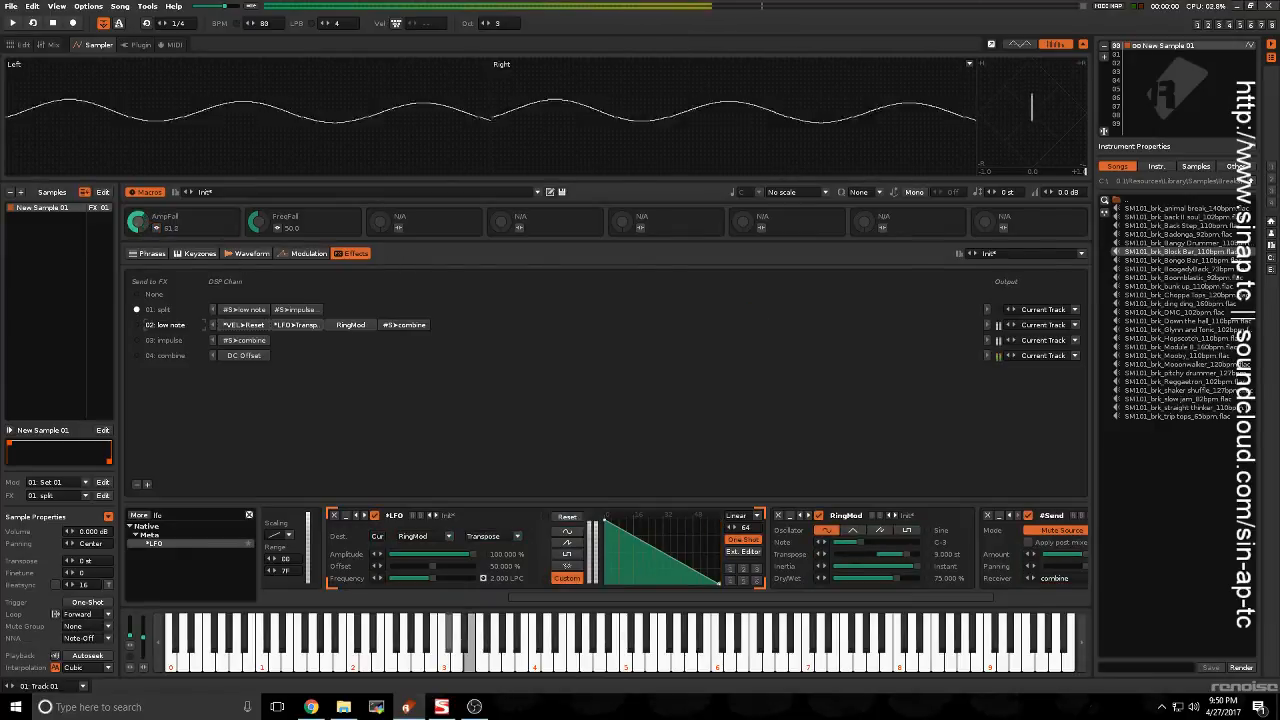
# Step: Sweep both macros while auditioning notes, leaving AmpFall at about 38 and FreqFall at about 20
pyautogui.moveTo(138, 222); pyautogui.dragTo(138, 242)
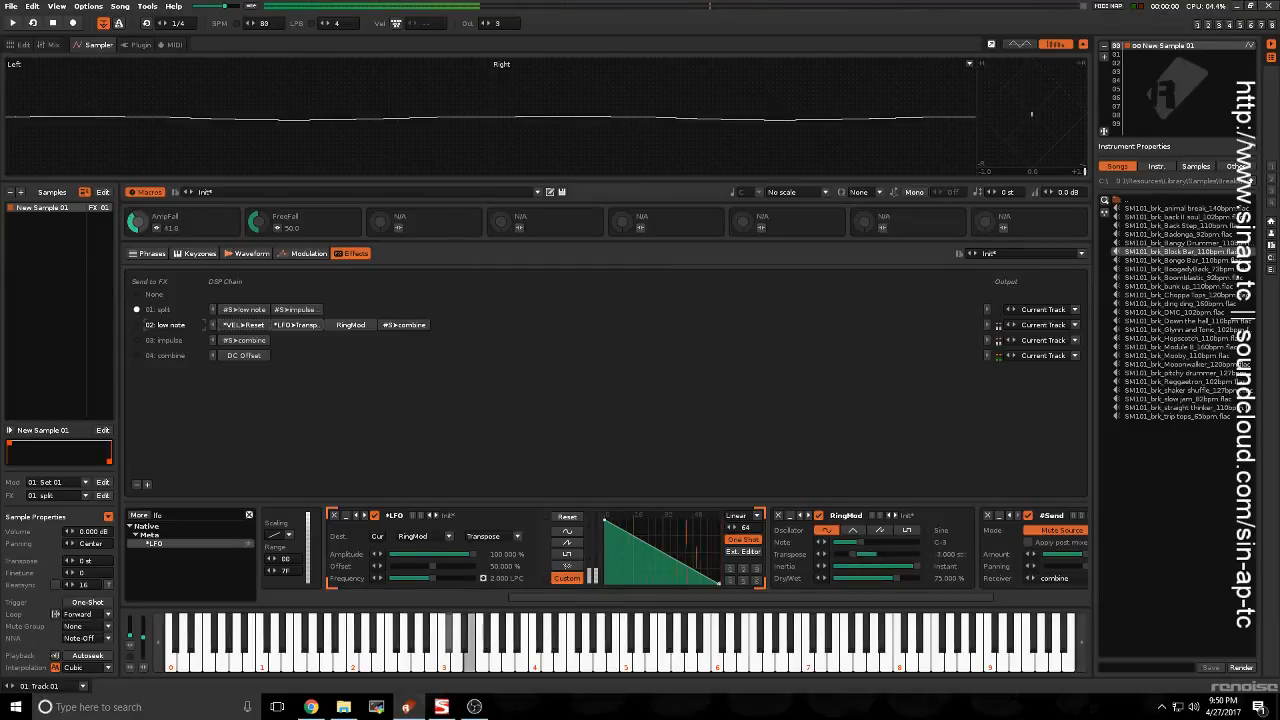
pyautogui.moveTo(266, 218); pyautogui.dragTo(266, 250)
pyautogui.moveTo(138, 222); pyautogui.dragTo(138, 163)
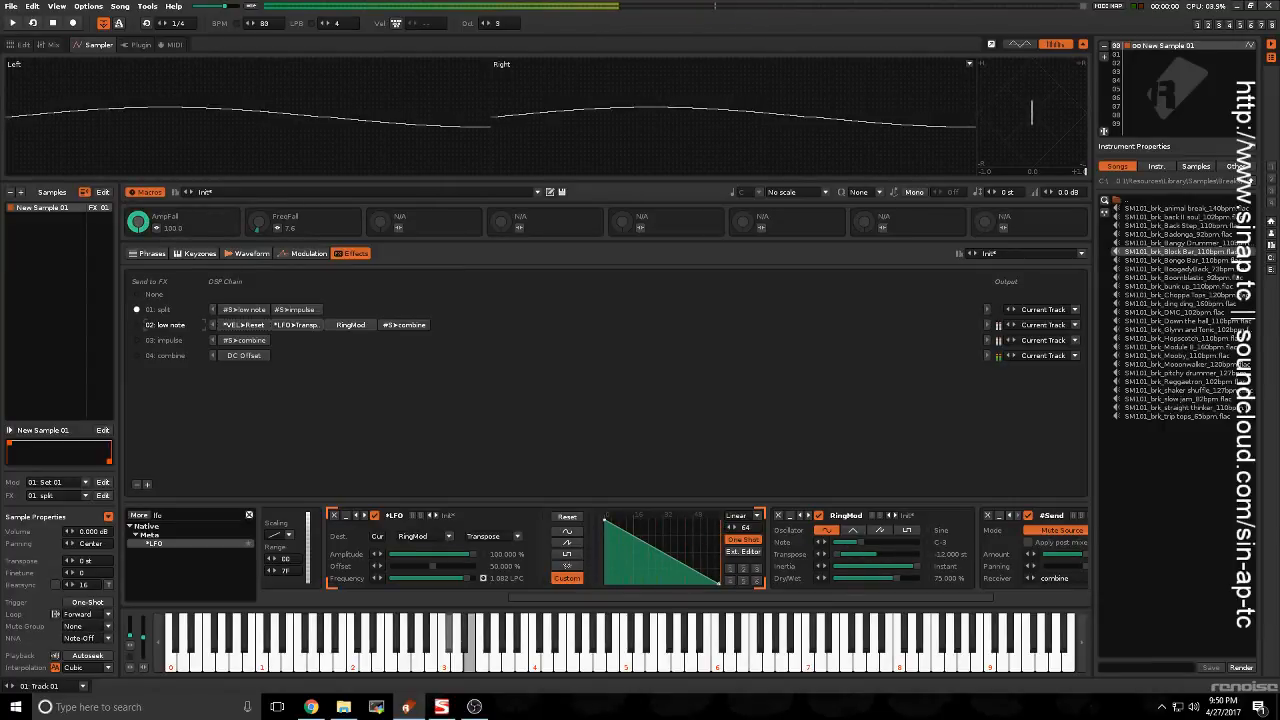
pyautogui.moveTo(138, 222); pyautogui.dragTo(138, 278)
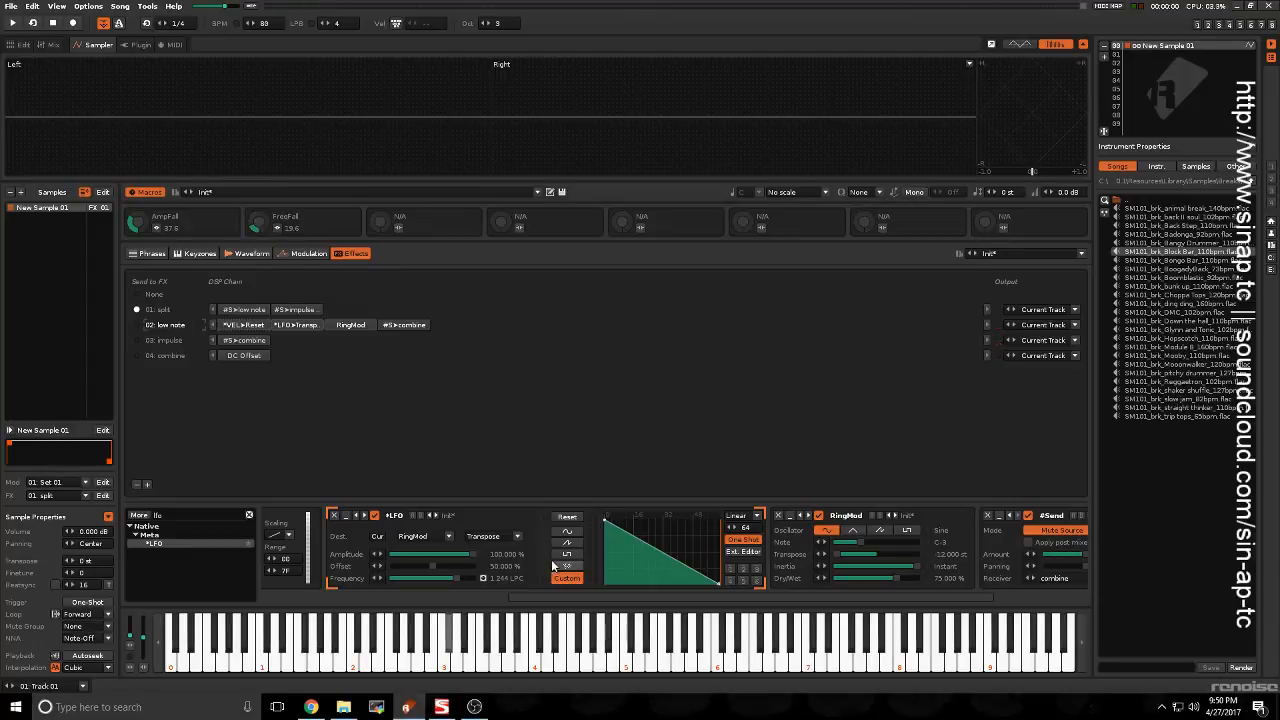
# Step: Find the LofiMat effect and insert it before the Send in the impulse chain
pyautogui.click(170, 340)
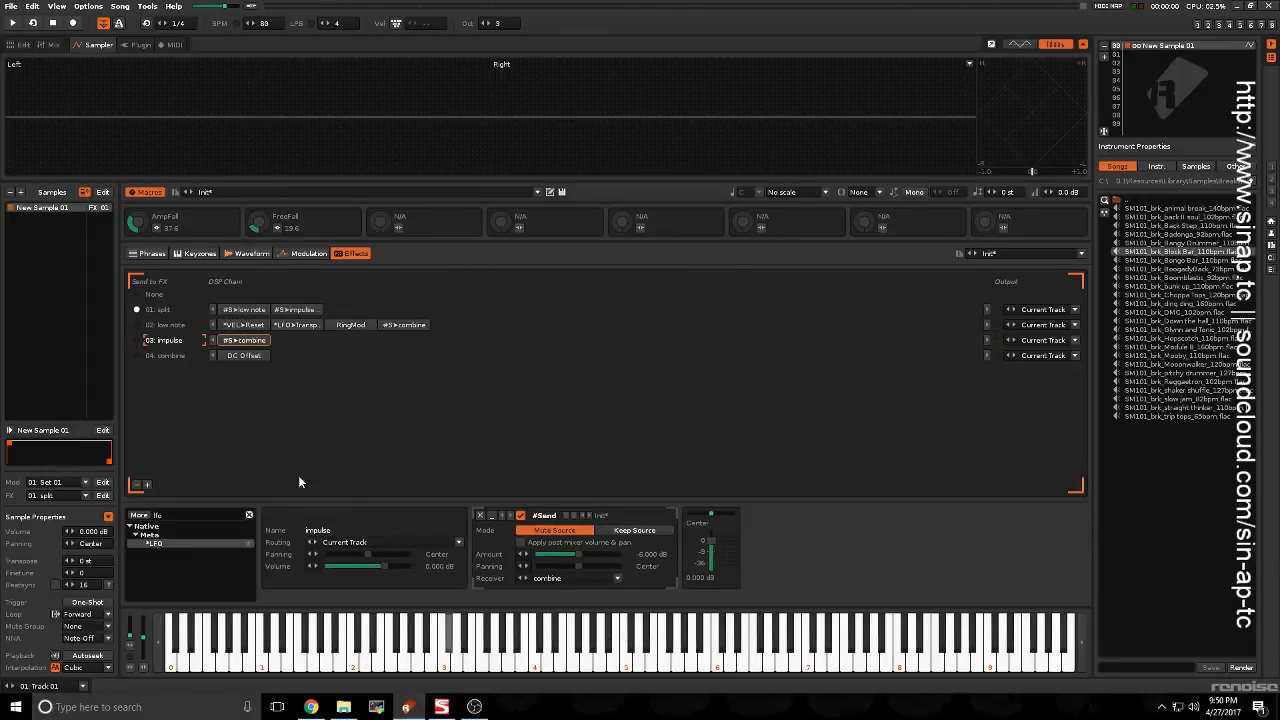
pyautogui.click(158, 516)
pyautogui.press('BackSpace')
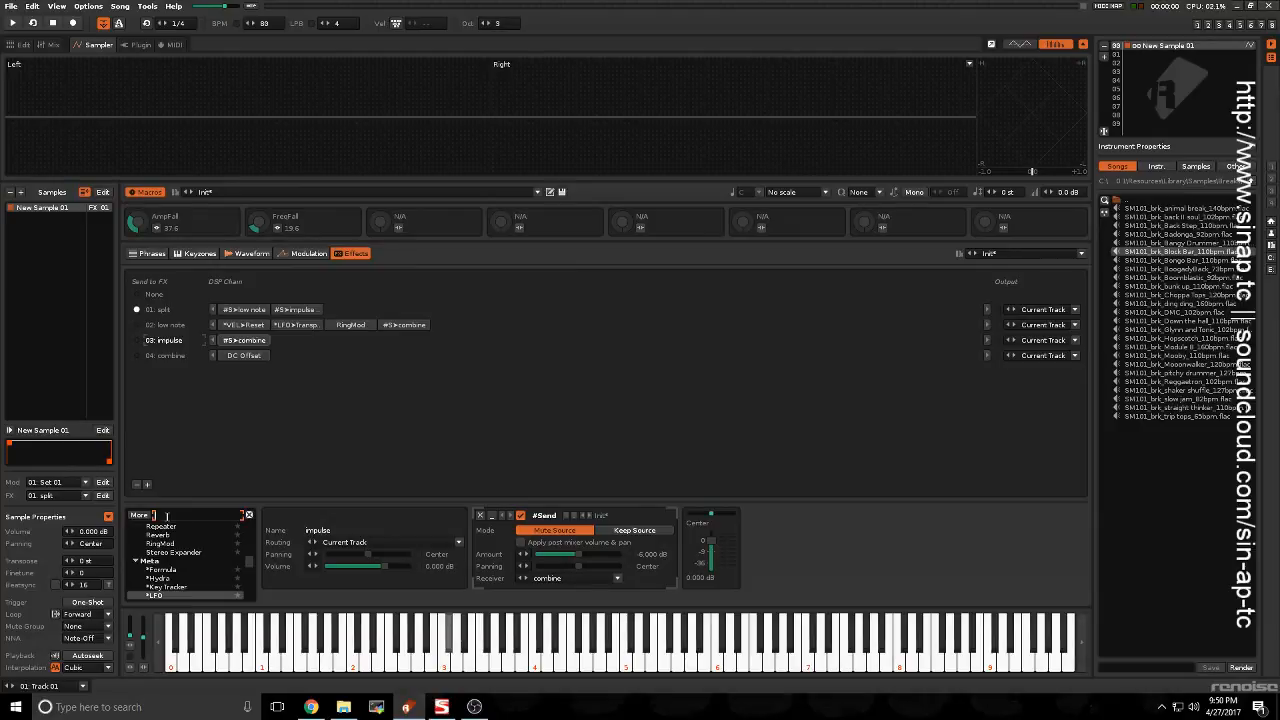
pyautogui.write('lo')
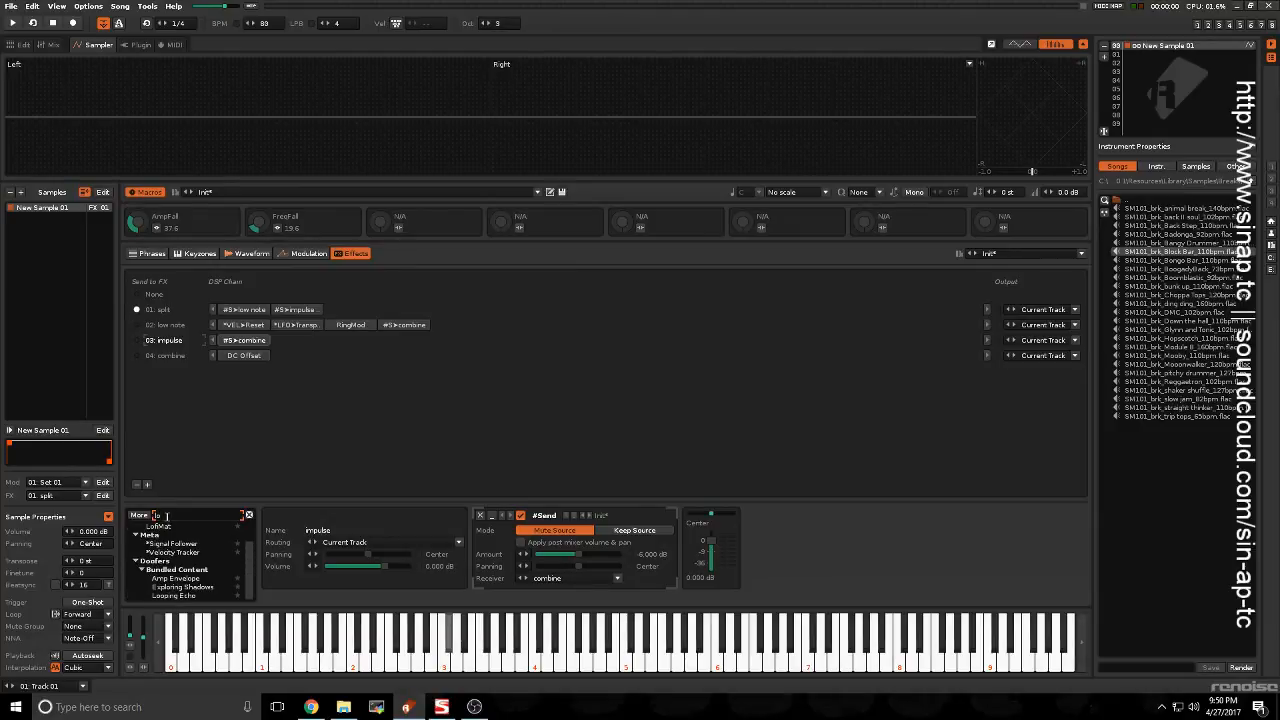
pyautogui.write('fi')
pyautogui.moveTo(158, 543); pyautogui.dragTo(240, 340)
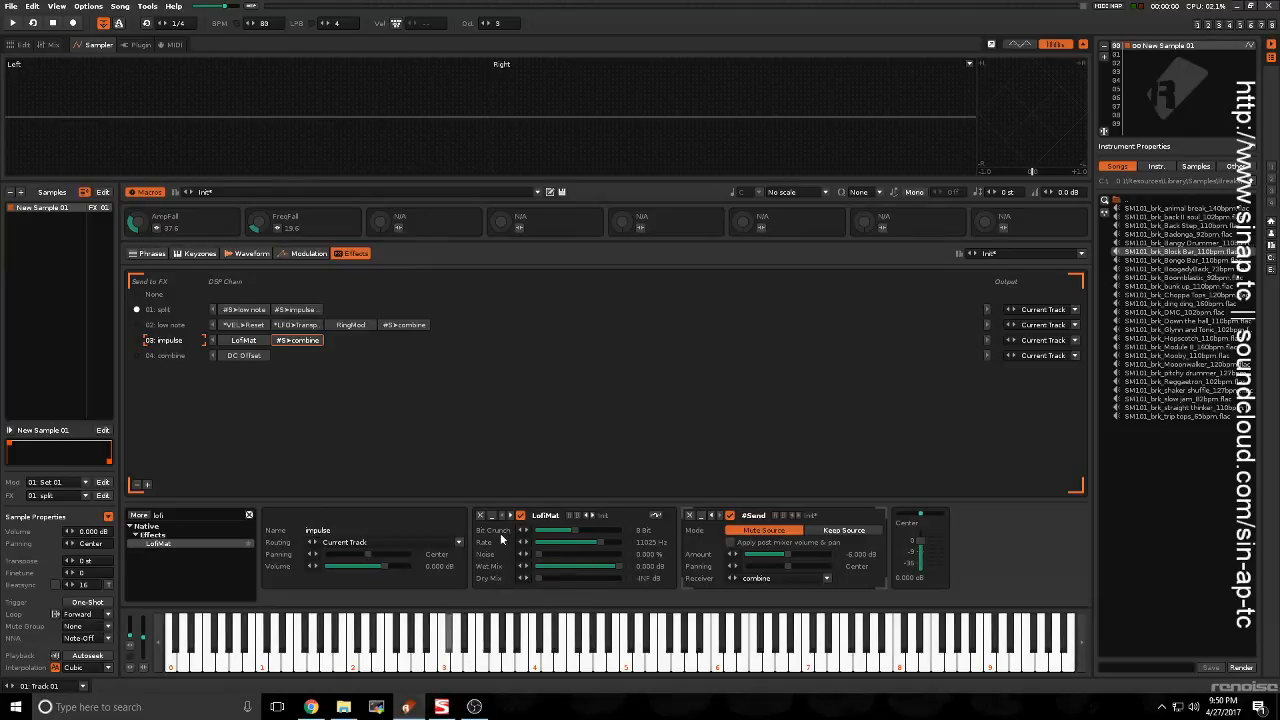
# Step: Switch the low note chain's Send off and back on to compare the sound with and without it
pyautogui.click(193, 325)
pyautogui.moveTo(834, 594); pyautogui.dragTo(1103, 606)
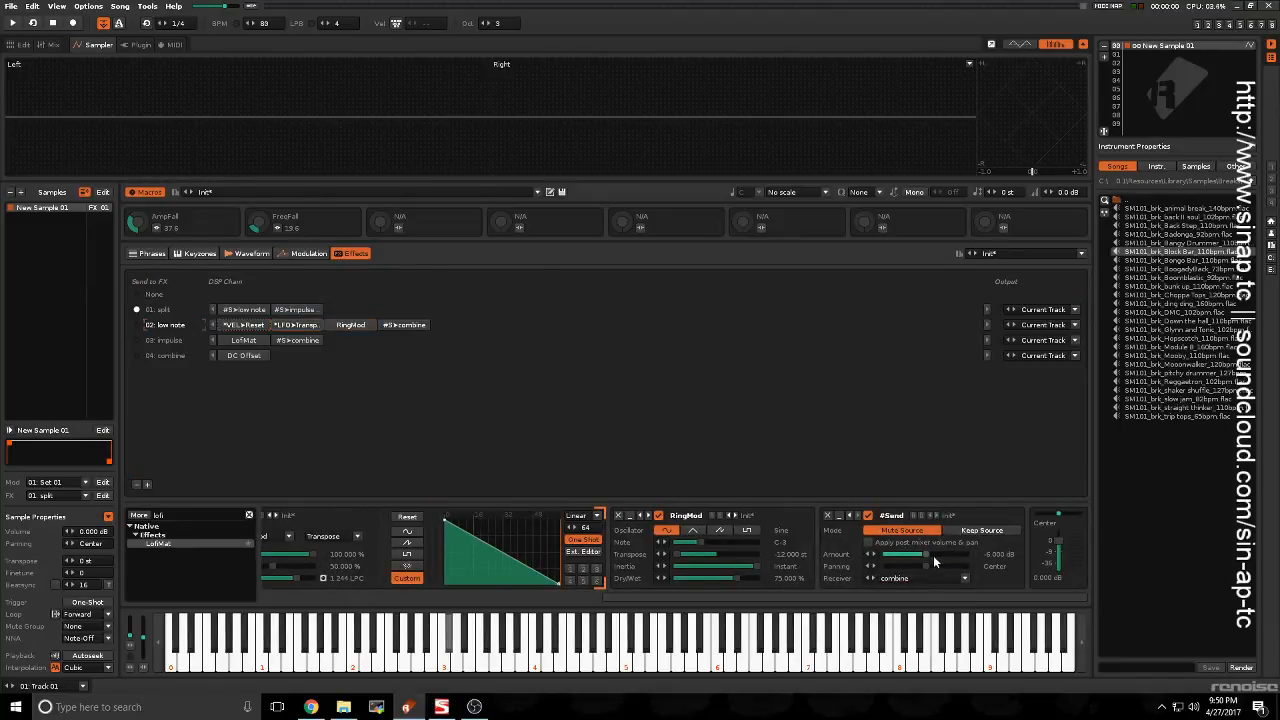
pyautogui.click(867, 516)
pyautogui.click(867, 516)
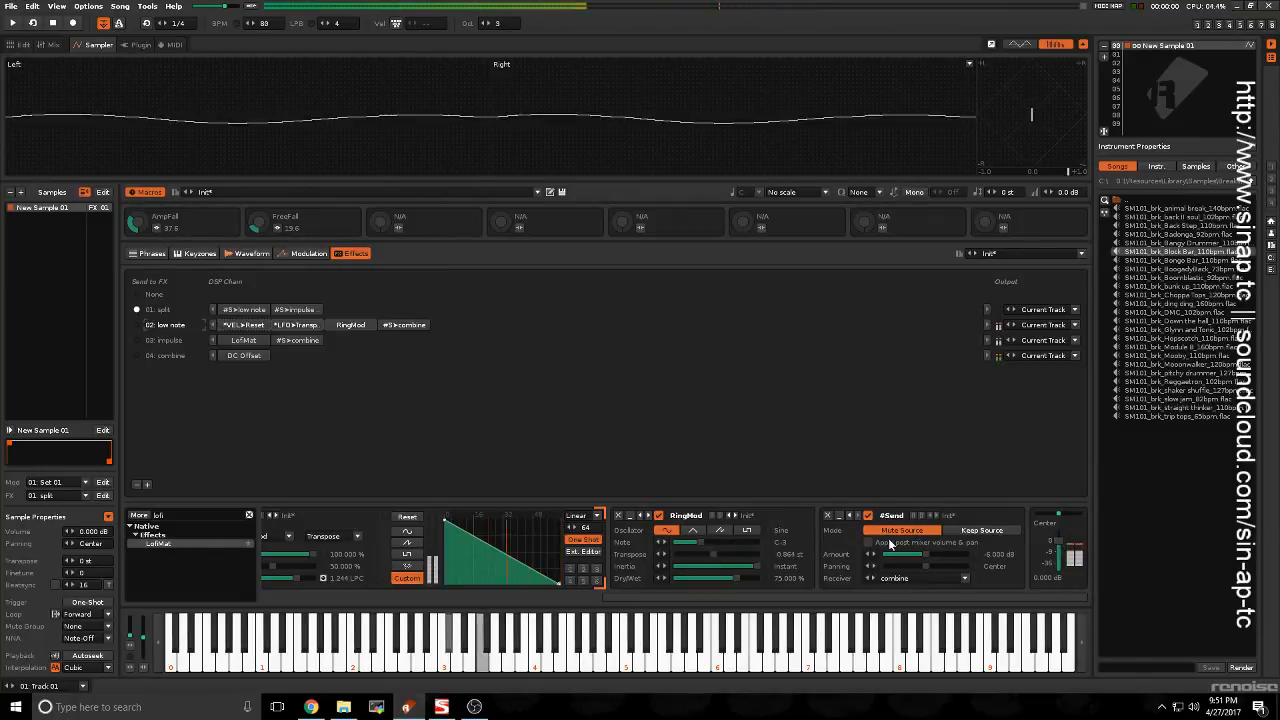
# Step: Disable the low note chain's Send to combine so that only the impulse chain is heard
pyautogui.click(172, 342)
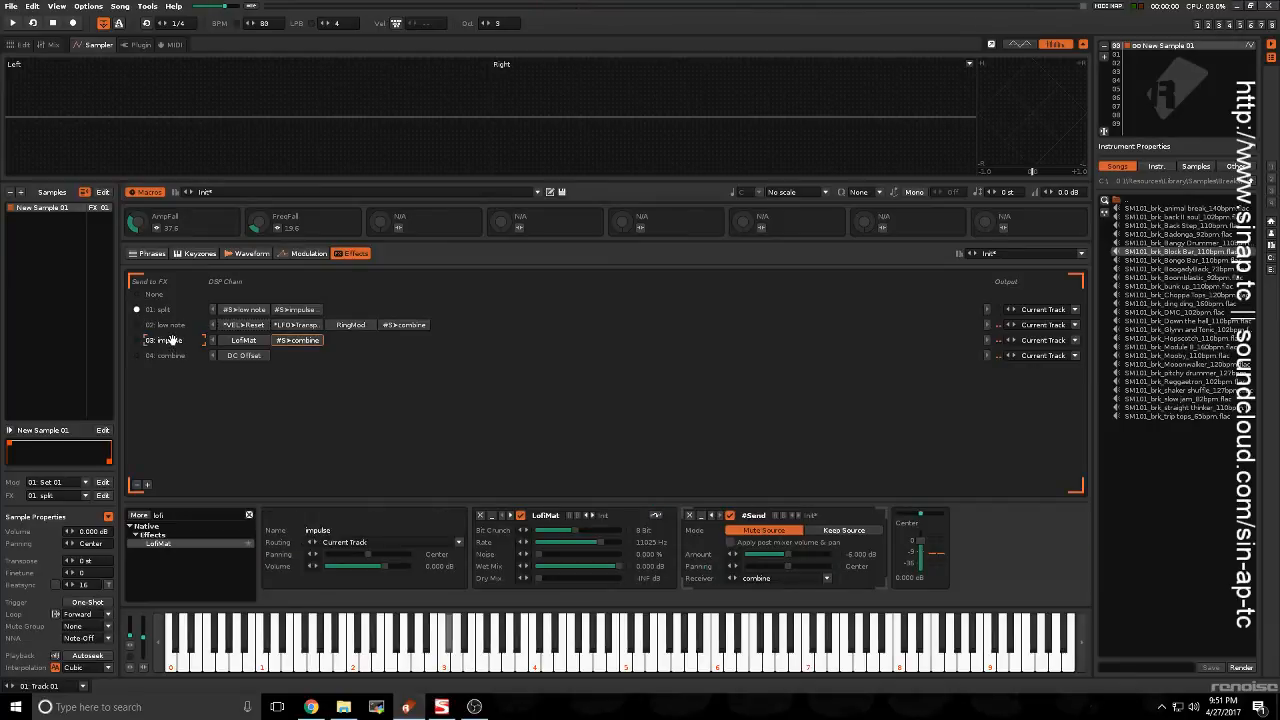
pyautogui.click(175, 327)
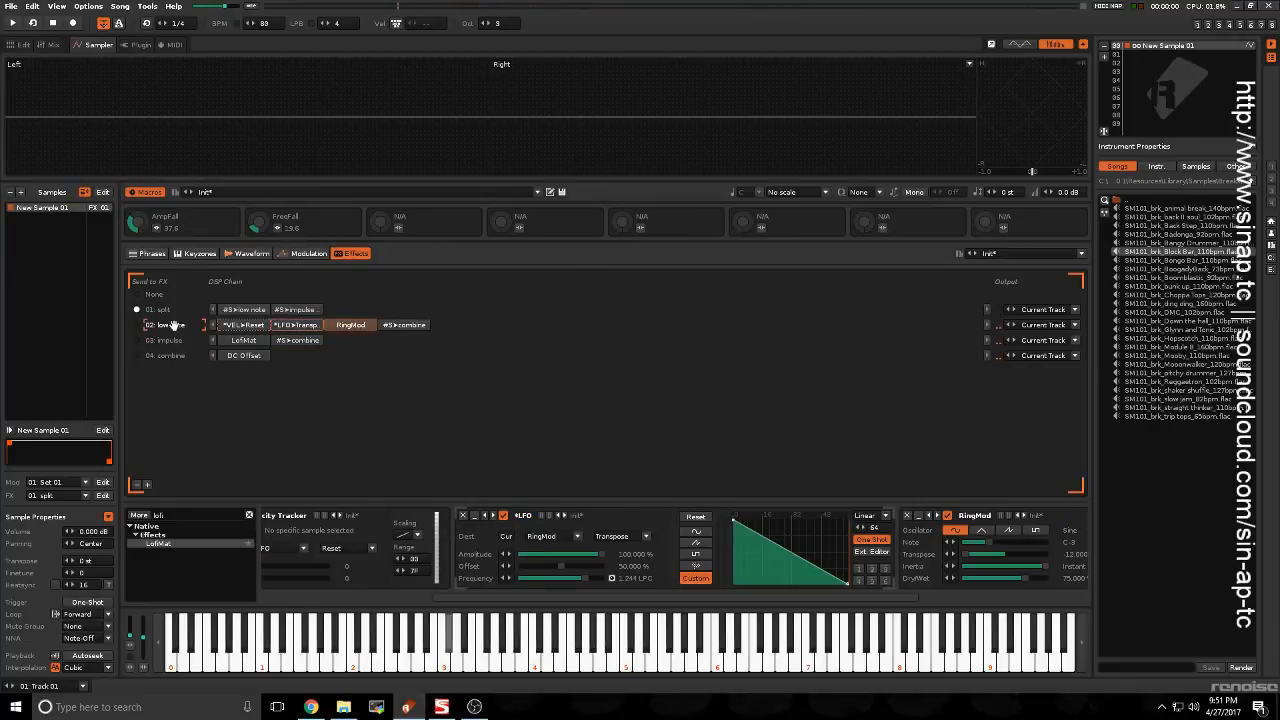
pyautogui.moveTo(882, 597); pyautogui.dragTo(1084, 597)
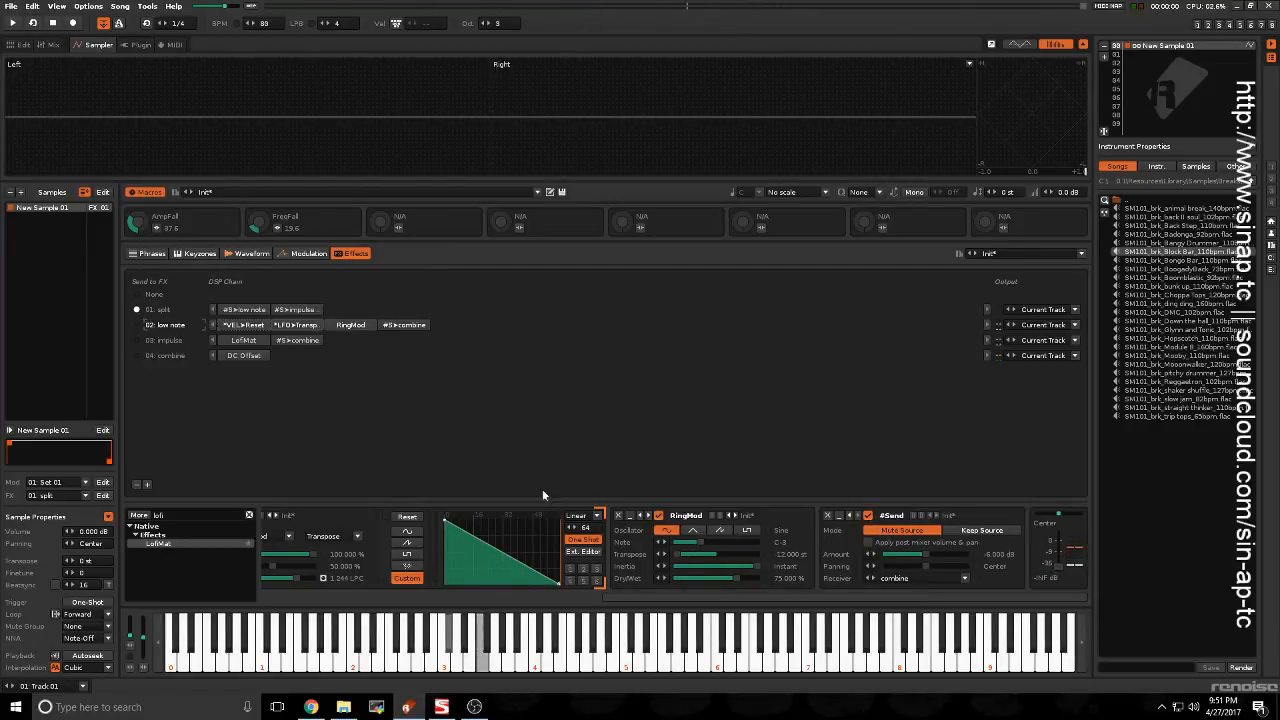
pyautogui.click(869, 516)
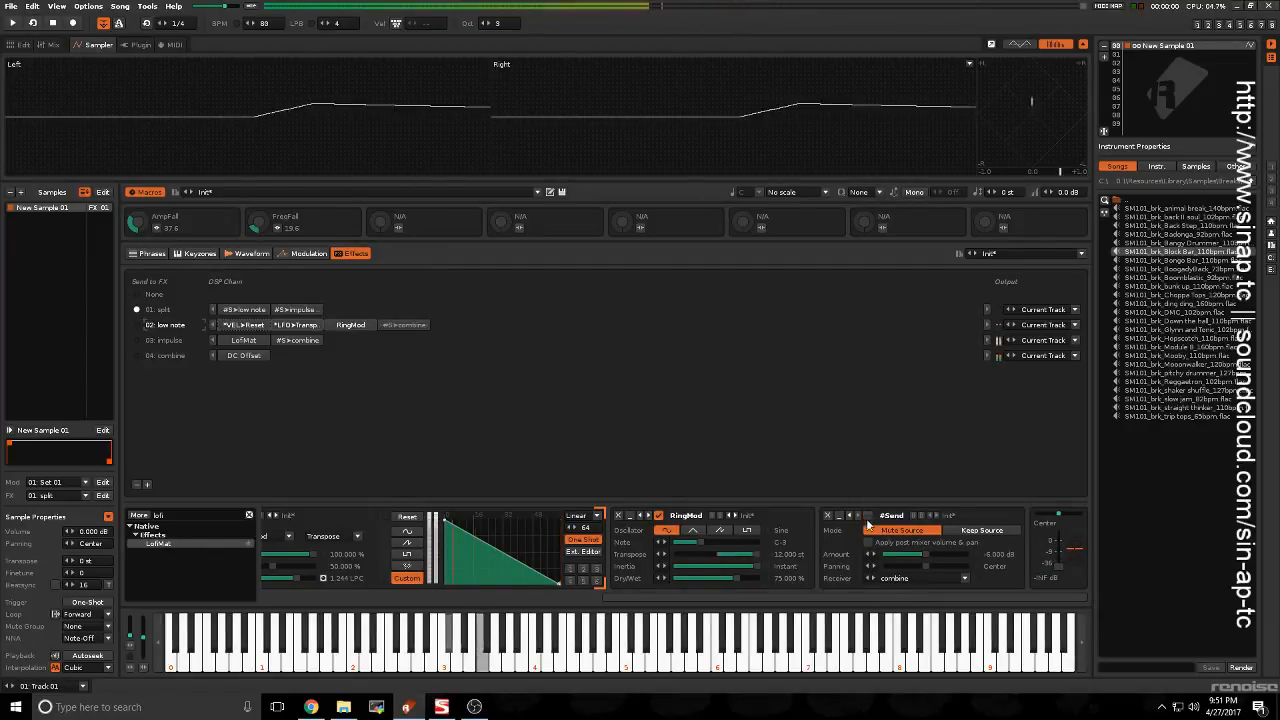
# Step: Set the impulse chain's LofiMat to 16 Bit crunch and a 22050 Hz rate, bypassing it during the change
pyautogui.click(171, 340)
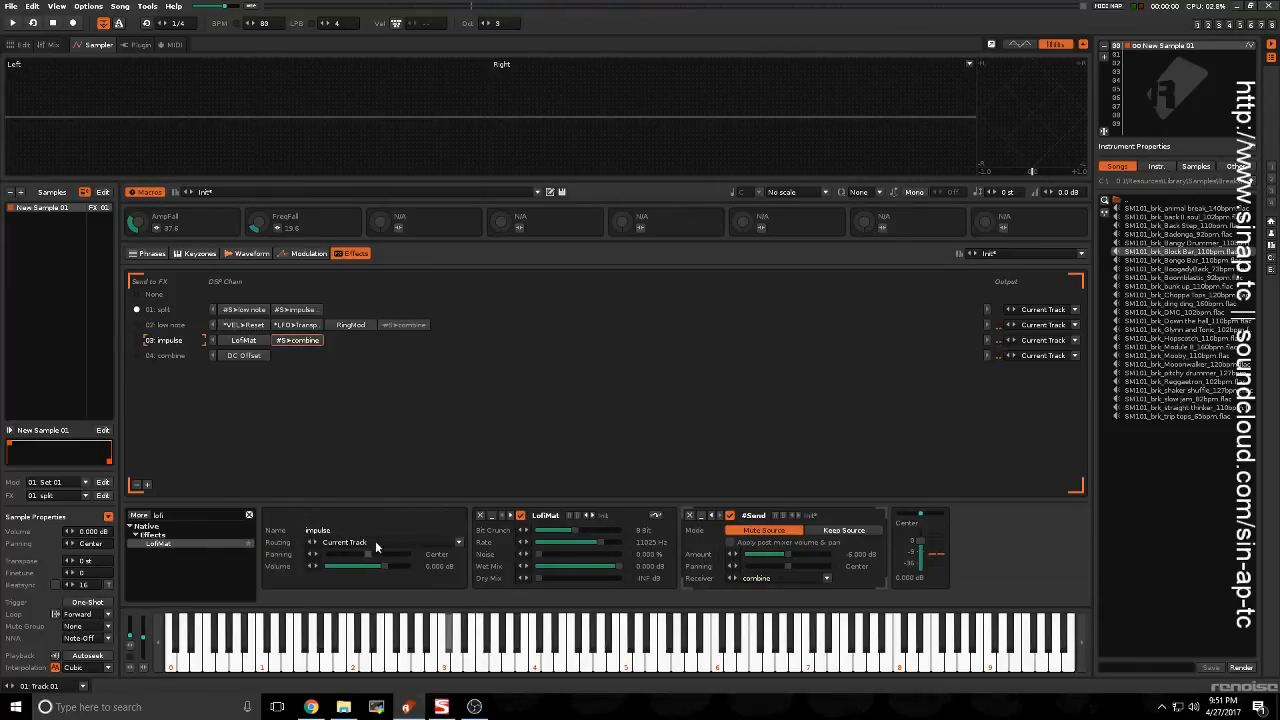
pyautogui.click(520, 515)
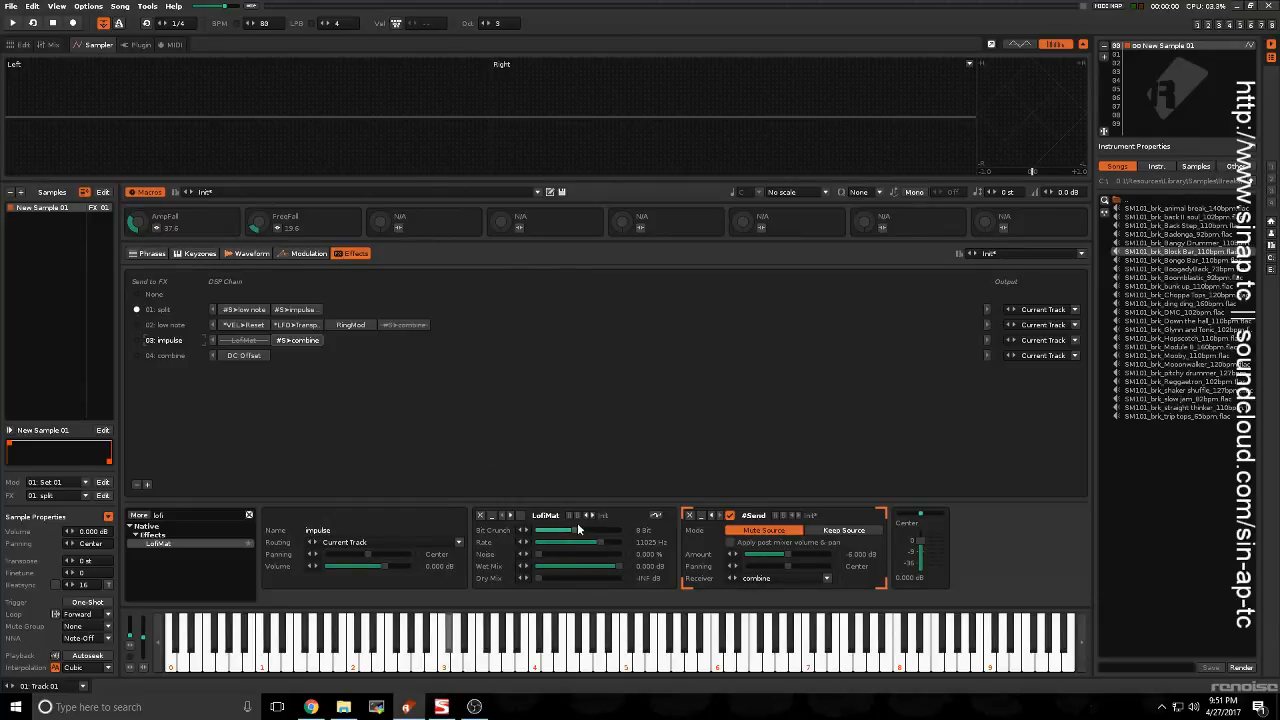
pyautogui.moveTo(577, 529); pyautogui.dragTo(619, 549)
pyautogui.click(521, 515)
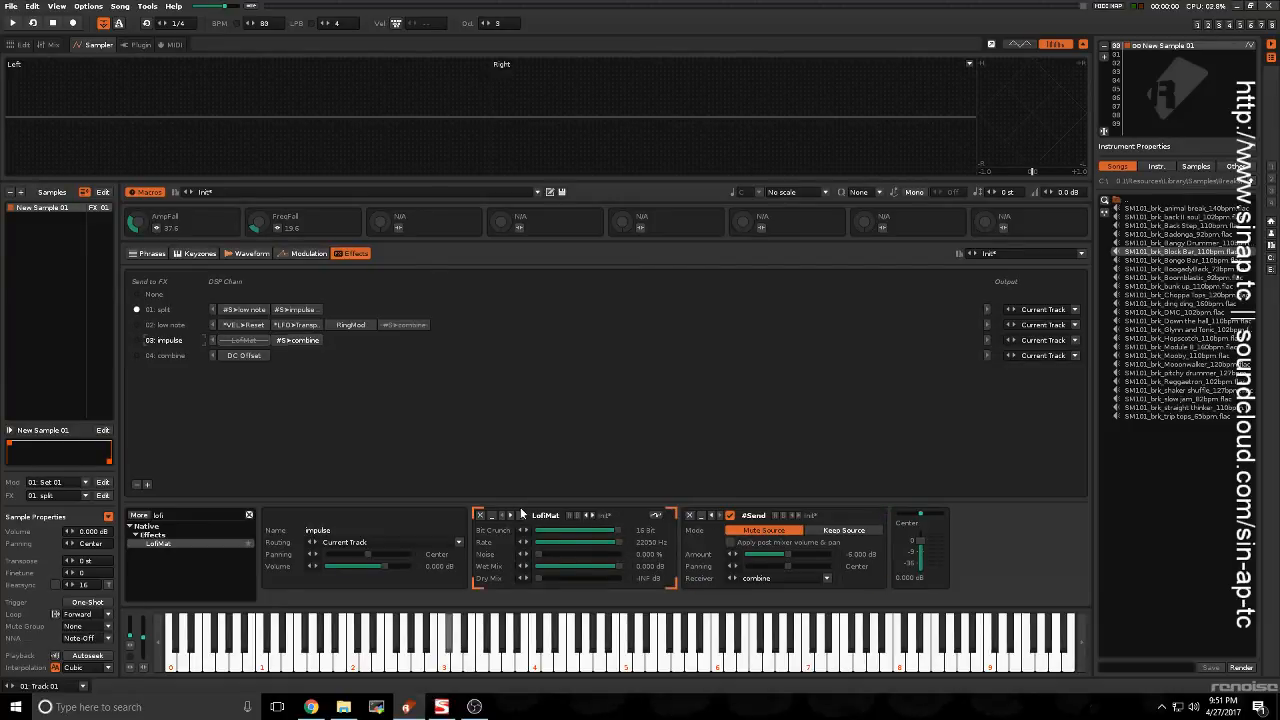
# Step: Raise the LofiMat's Noise to about 77% and audition the impulse repeatedly
pyautogui.moveTo(561, 548); pyautogui.dragTo(601, 554)
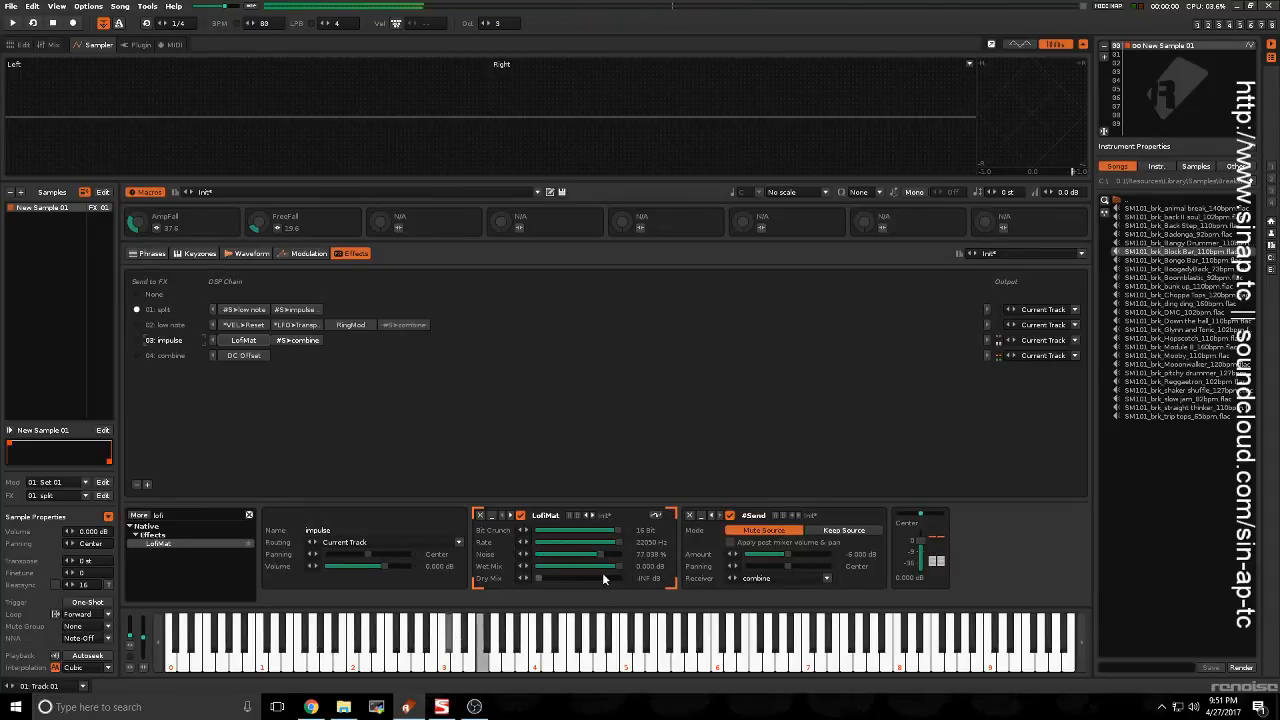
pyautogui.press('v')
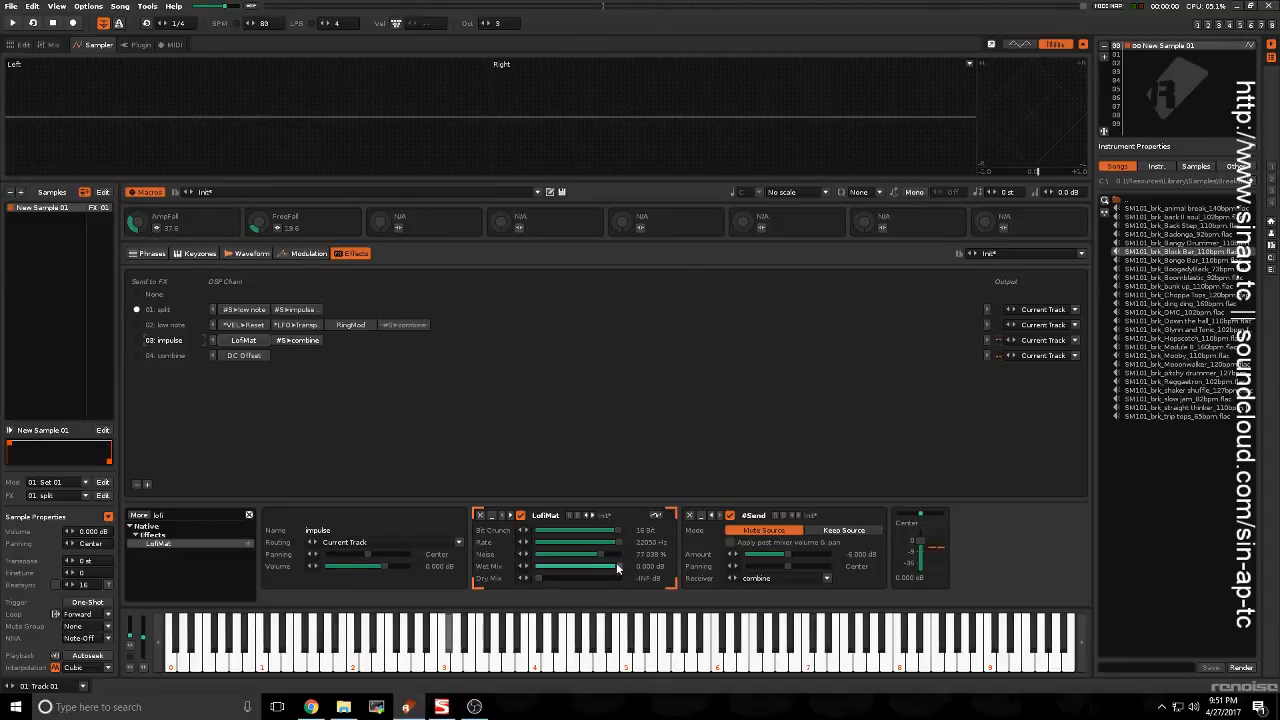
pyautogui.press('v')
pyautogui.press('v')
pyautogui.press('v')
pyautogui.press('v')
pyautogui.press('v')
pyautogui.press('v')
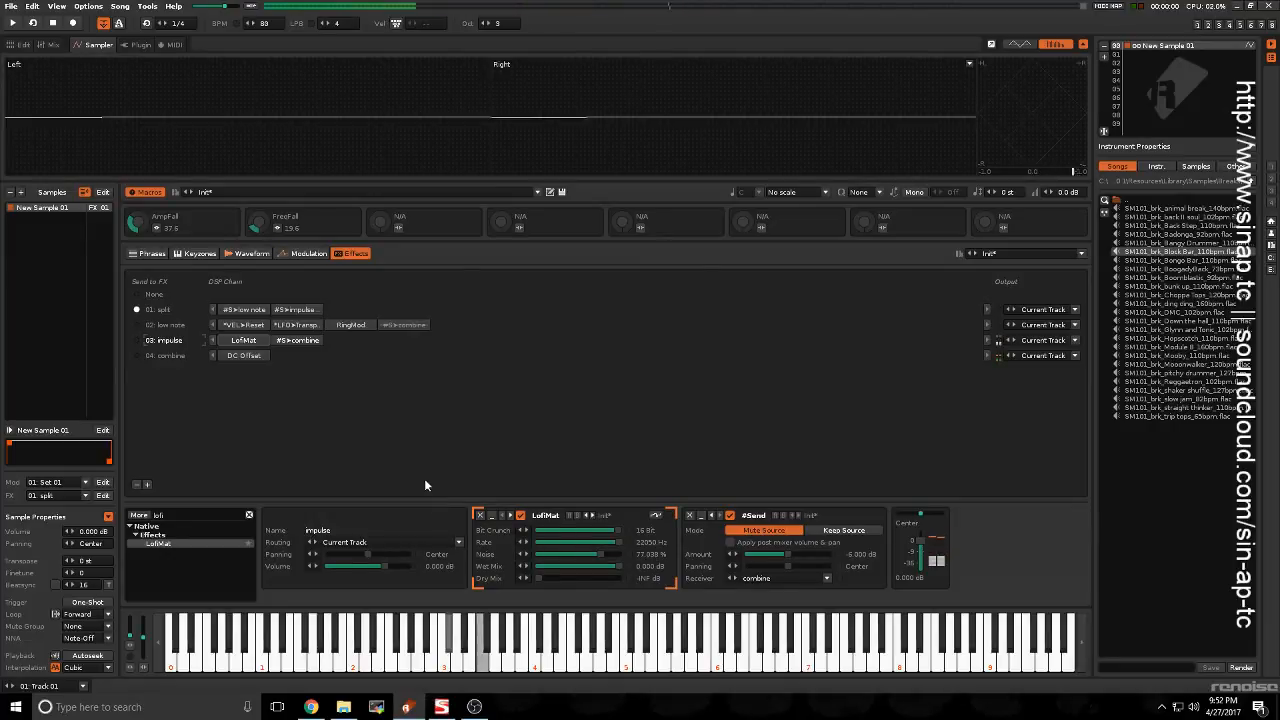
# Step: Re-enable the low note chain's Send to combine
pyautogui.click(177, 329)
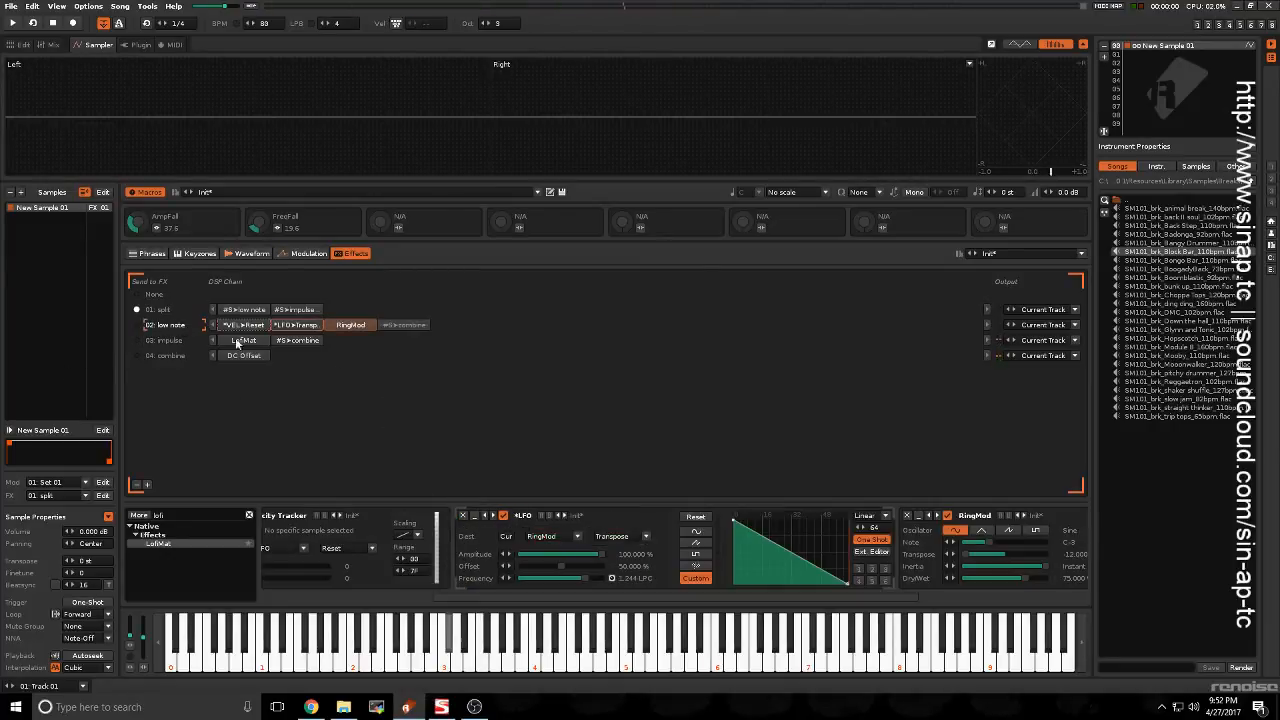
pyautogui.moveTo(880, 600); pyautogui.dragTo(1123, 598)
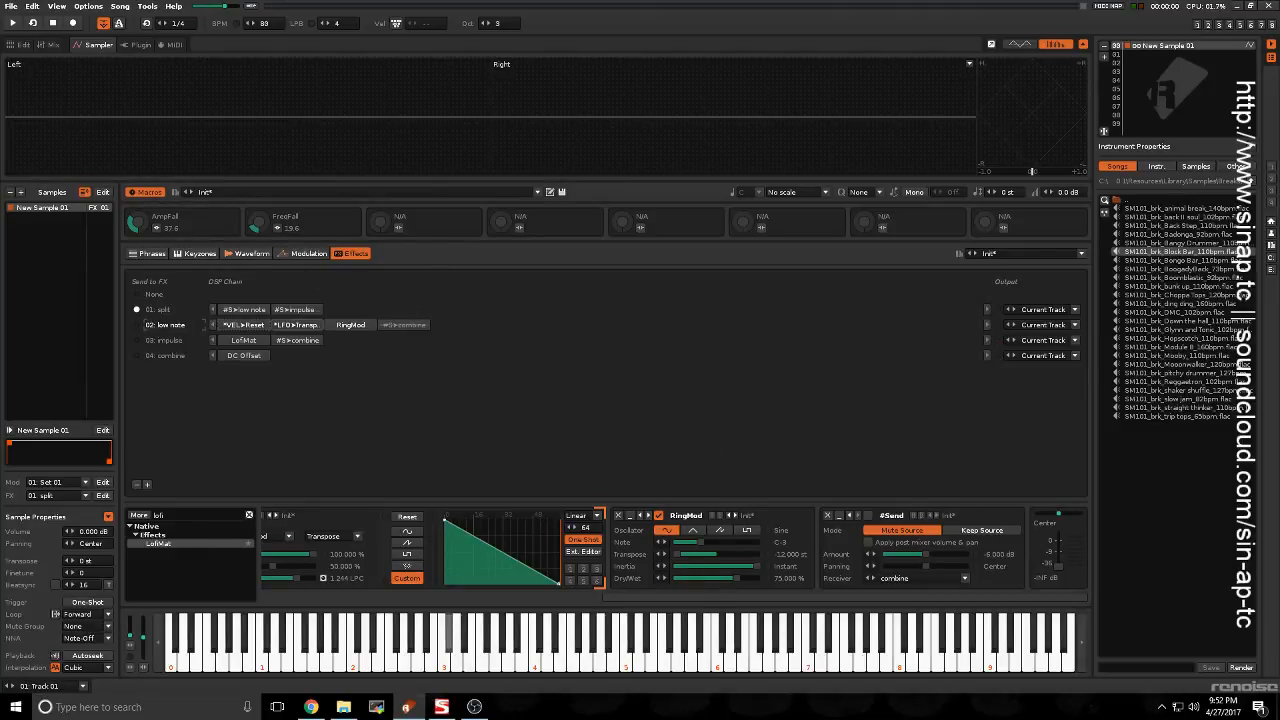
pyautogui.click(868, 515)
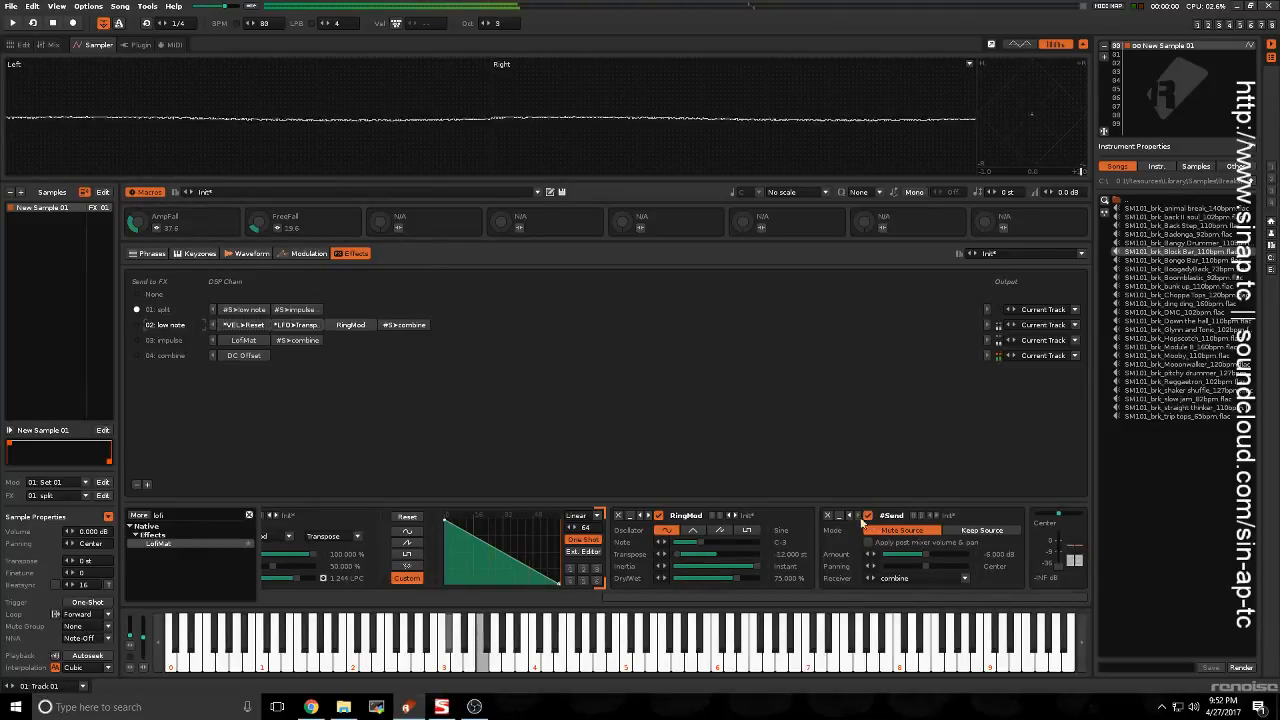
# Step: Add a Gainer between the LofiMat and the Send in the impulse chain
pyautogui.click(172, 340)
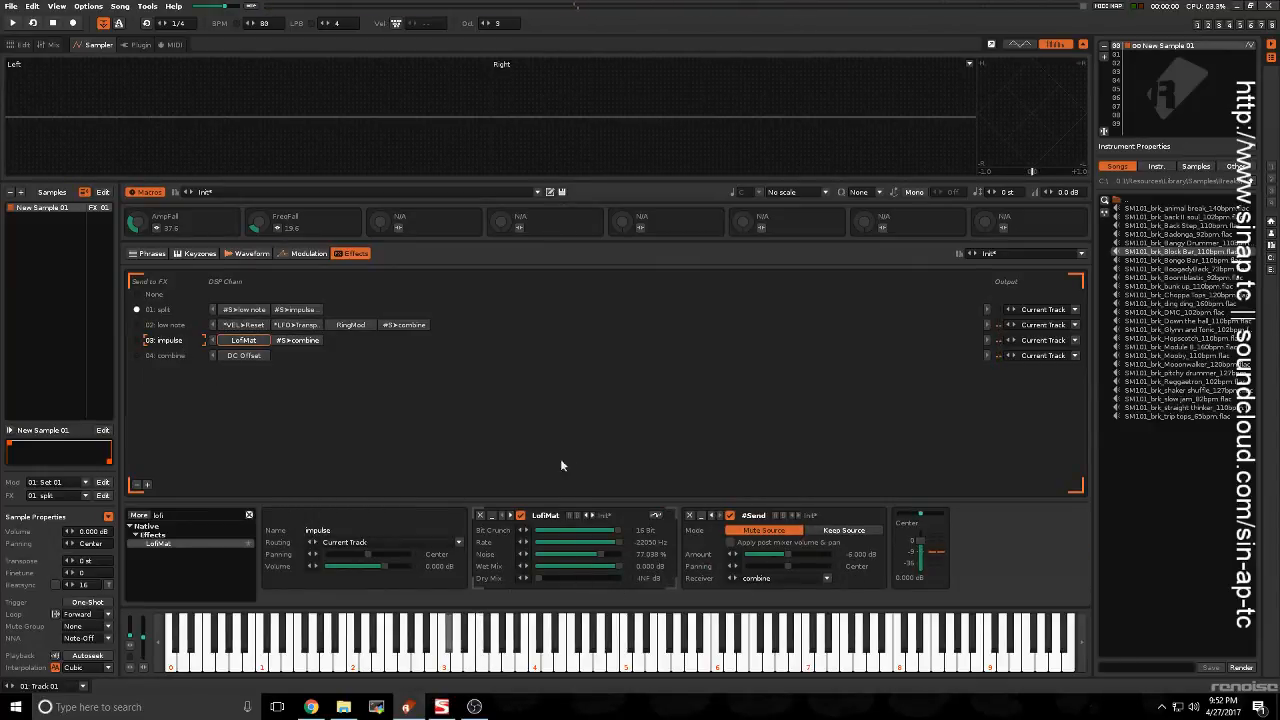
pyautogui.click(183, 517)
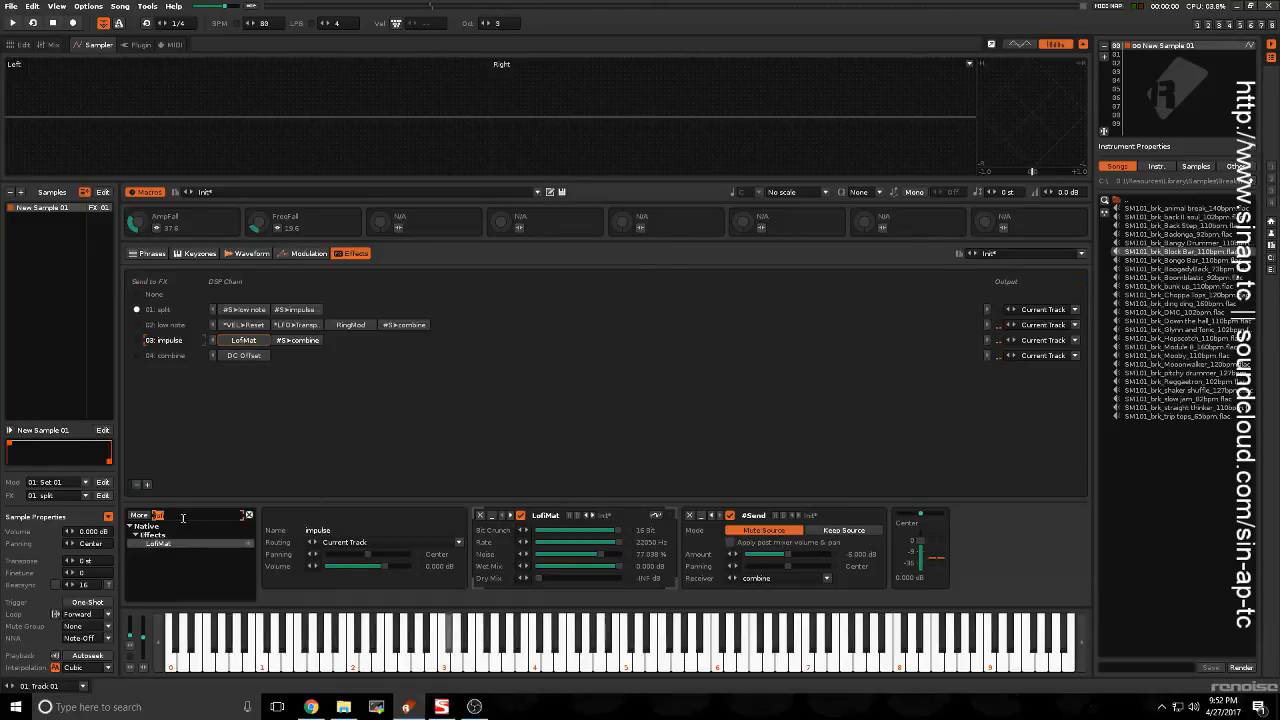
pyautogui.press('BackSpace')
pyautogui.write('gain')
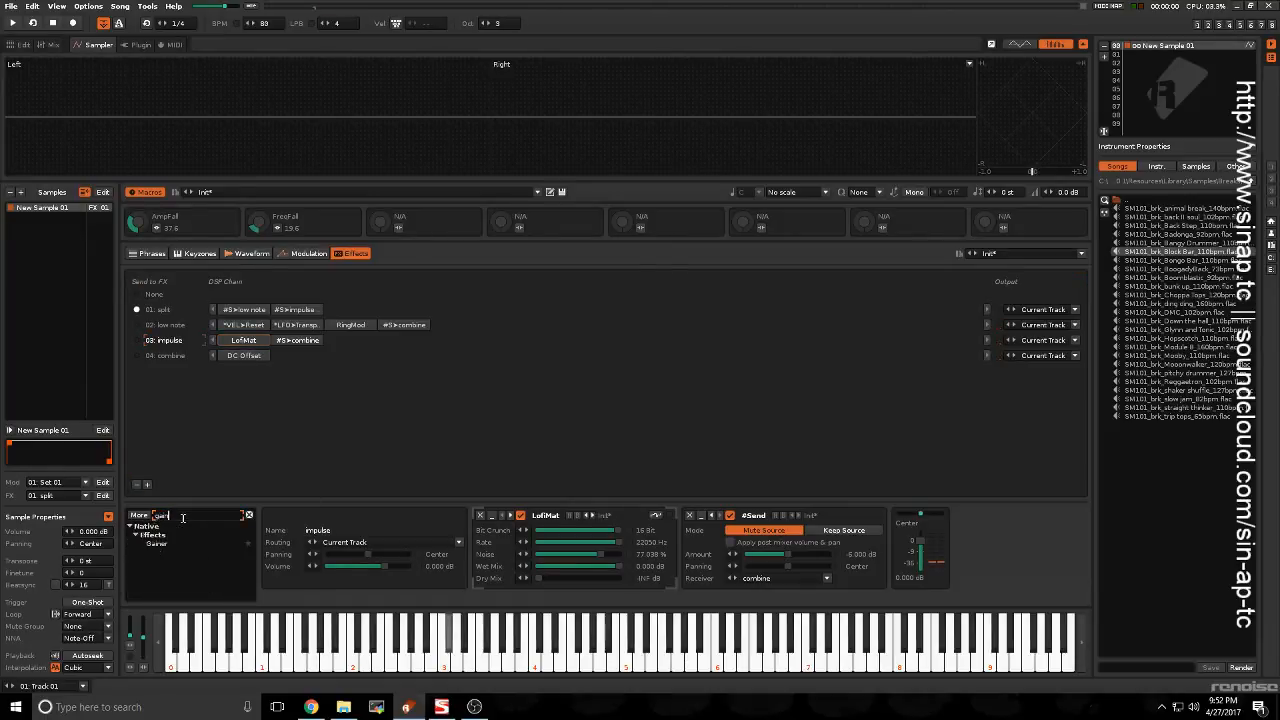
pyautogui.doubleClick(155, 545)
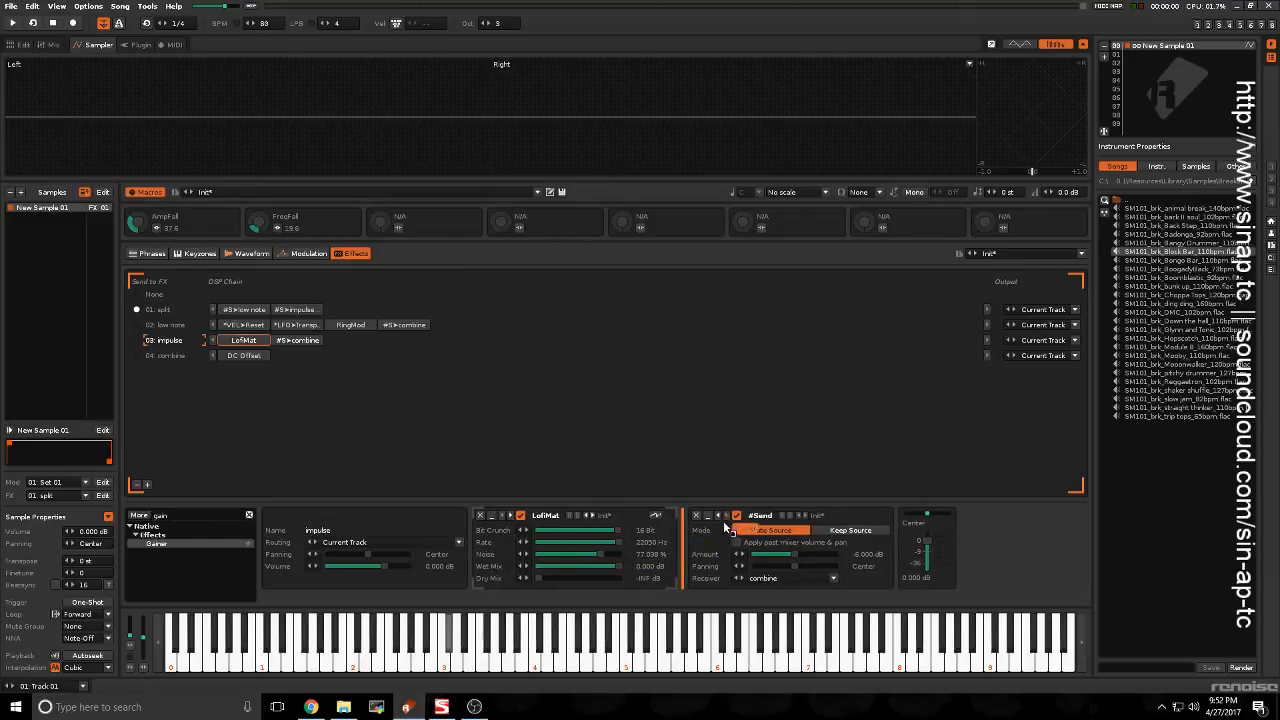
# Step: Insert a Velocity Tracker directly after the LofiMat in the impulse chain
pyautogui.click(195, 521)
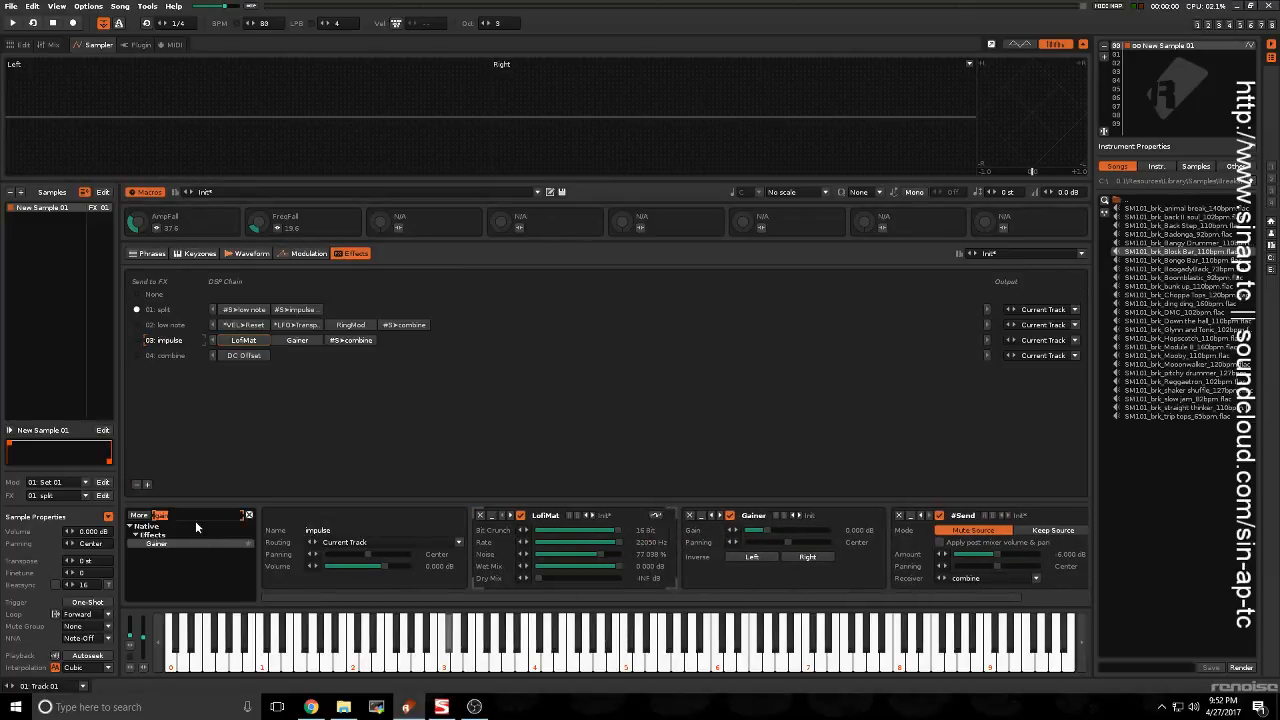
pyautogui.press('BackSpace')
pyautogui.write('vel')
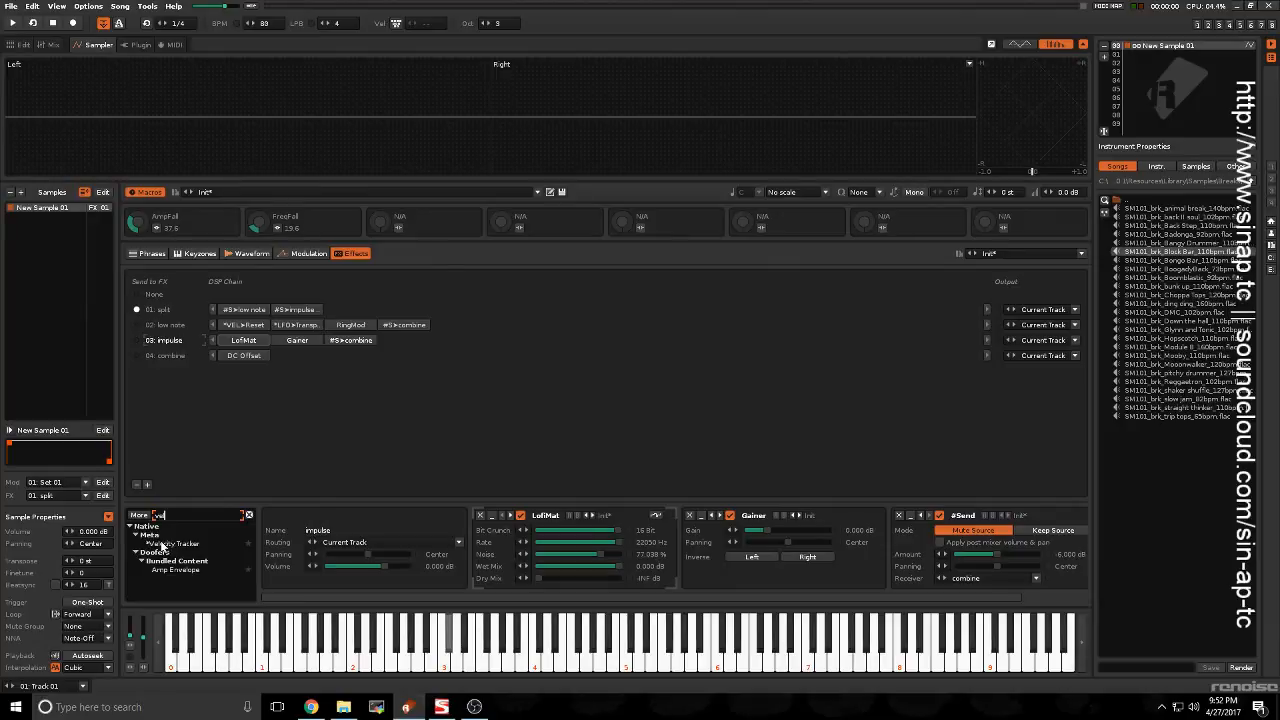
pyautogui.doubleClick(162, 544)
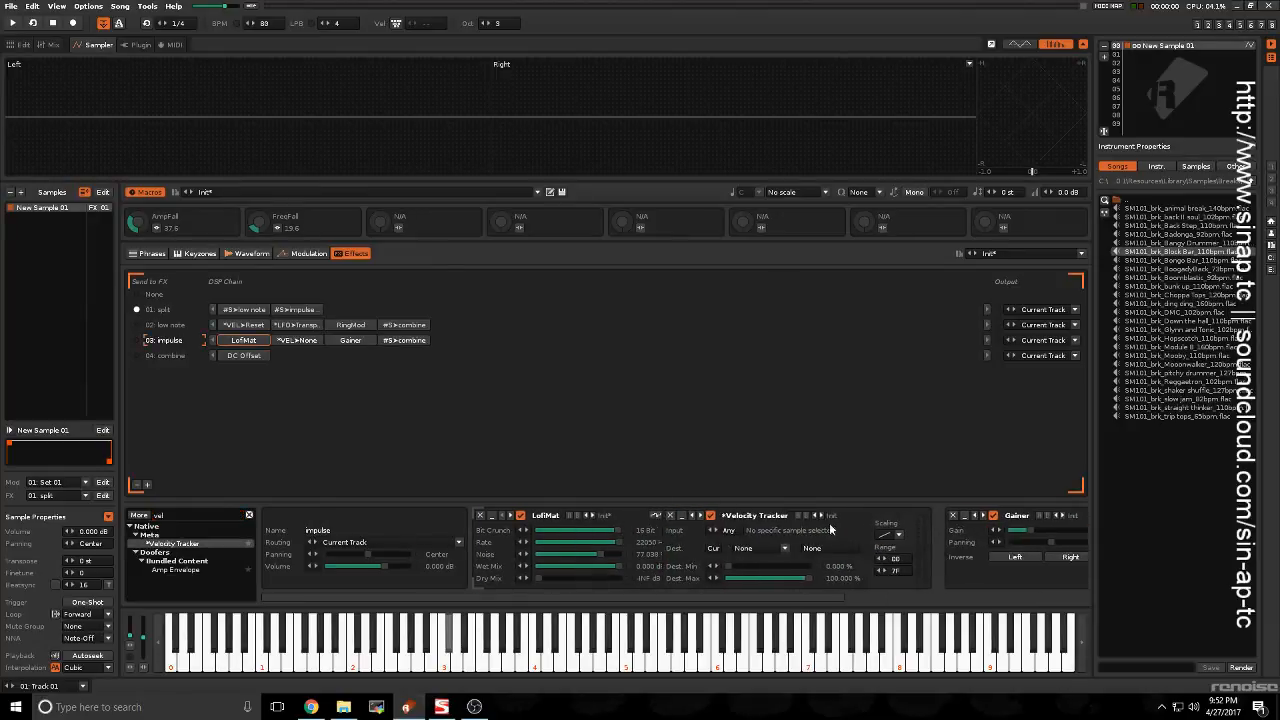
pyautogui.moveTo(827, 598); pyautogui.dragTo(968, 598)
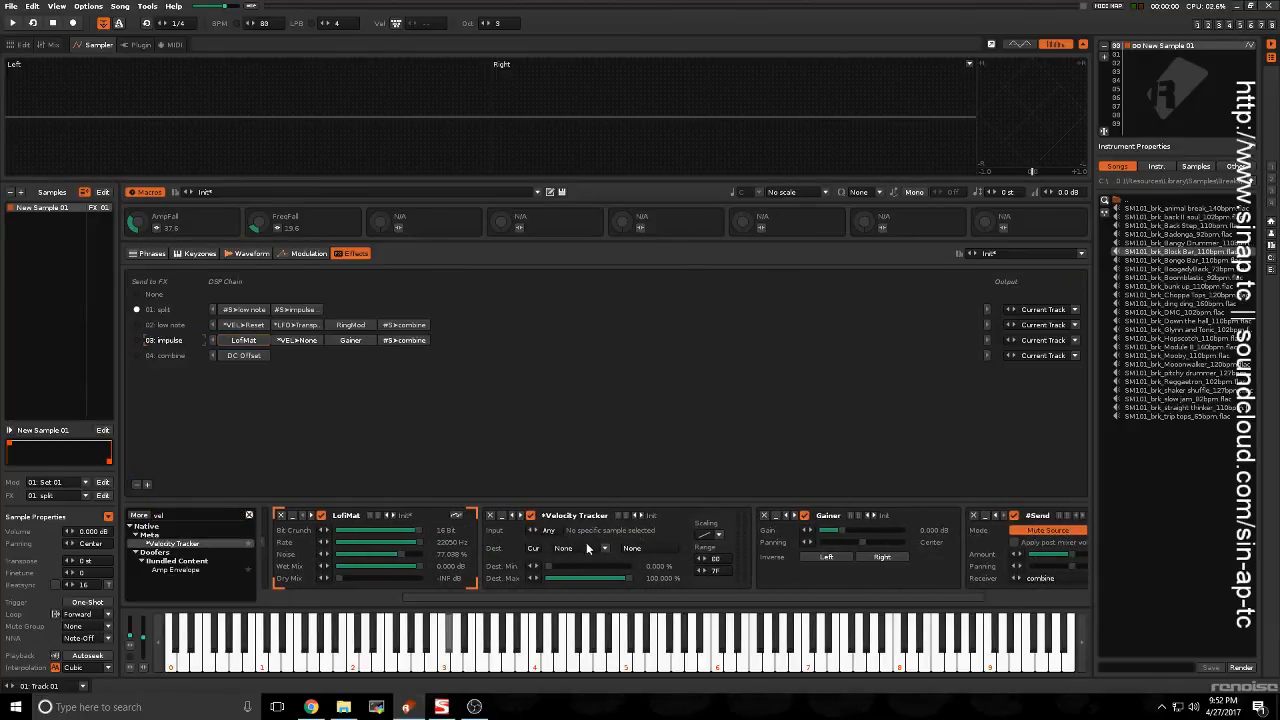
# Step: Route the impulse chain's Velocity Tracker to the Gainer's Gain
pyautogui.click(588, 548)
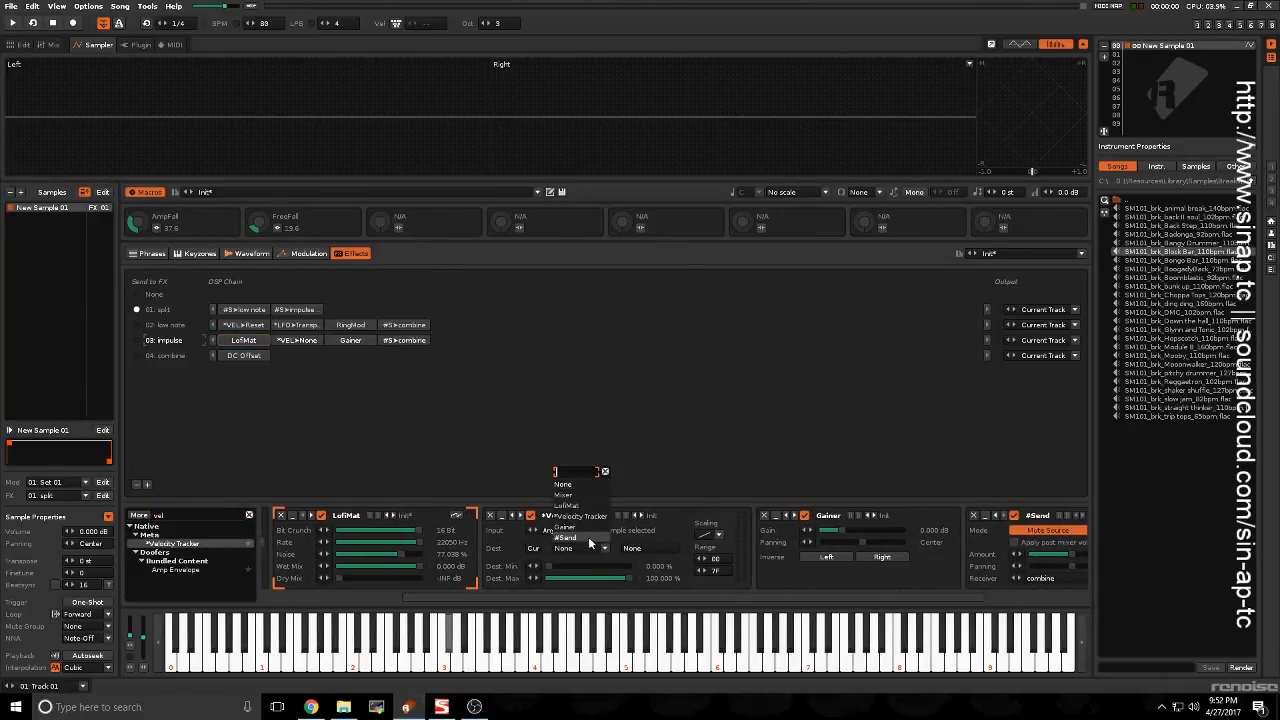
pyautogui.click(585, 527)
pyautogui.click(640, 550)
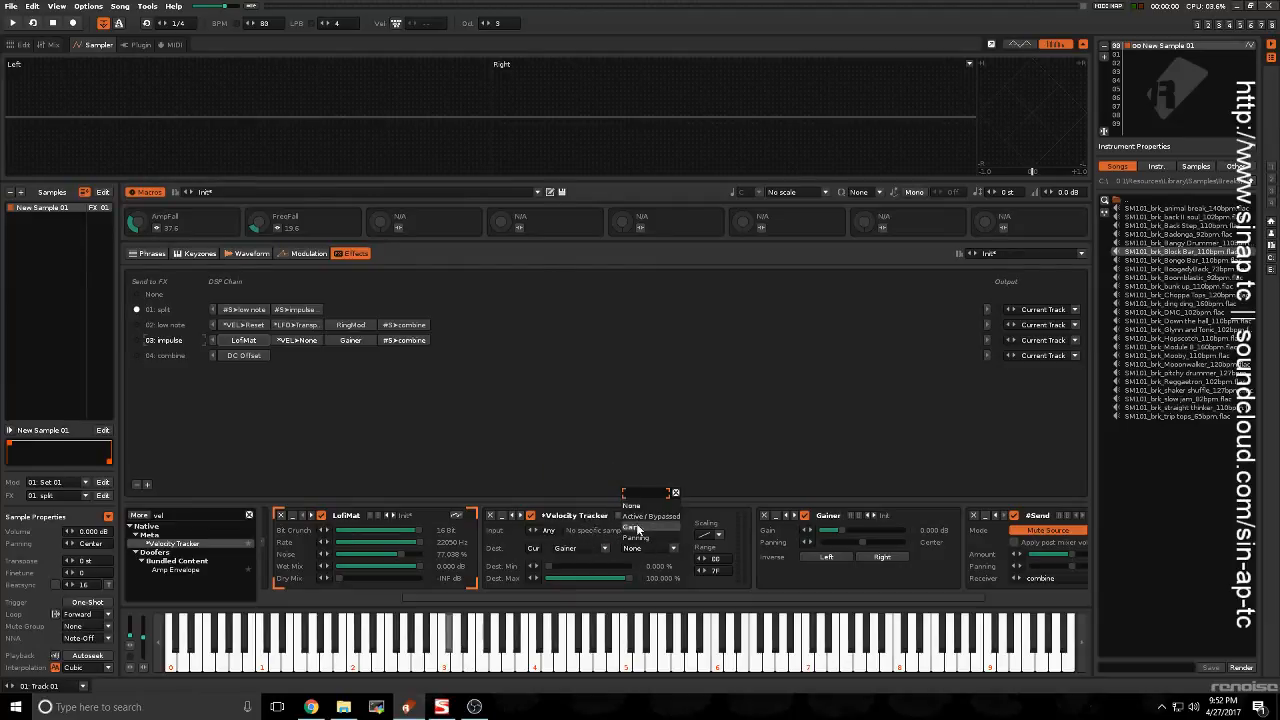
pyautogui.click(640, 529)
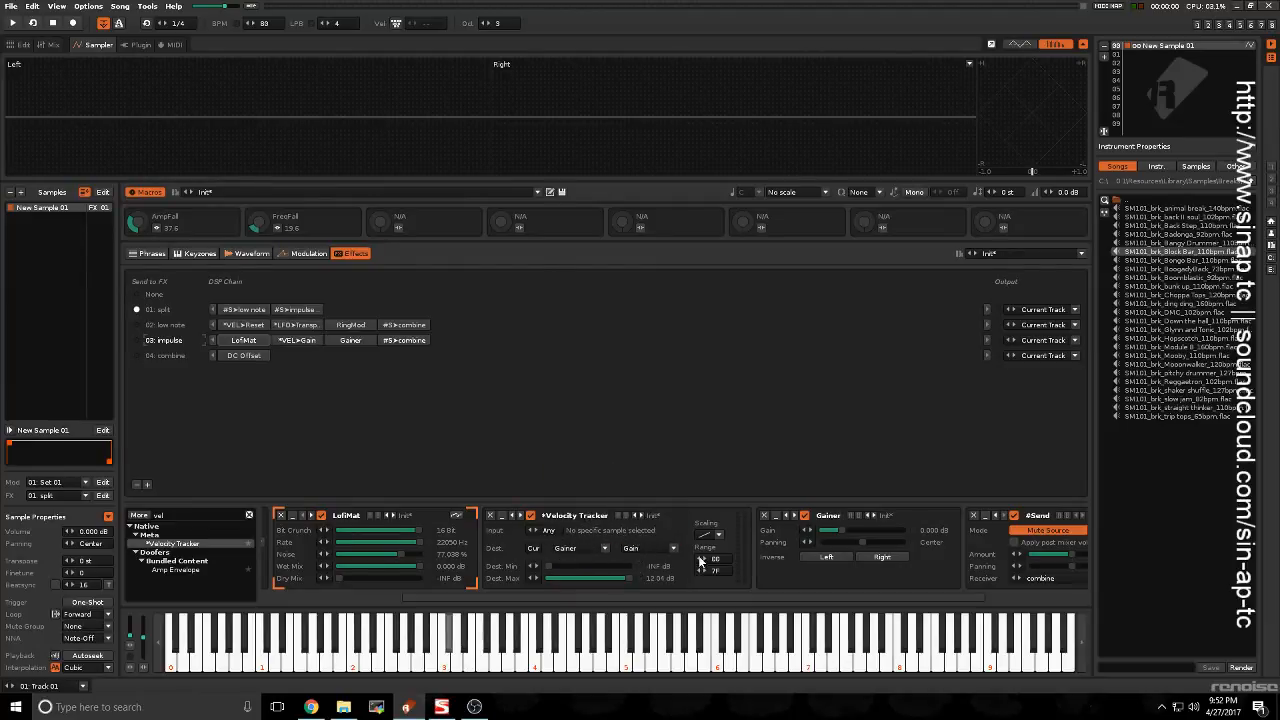
# Step: Insert an LFO between the Velocity Tracker and the Gainer in the impulse chain
pyautogui.click(232, 519)
pyautogui.press('BackSpace')
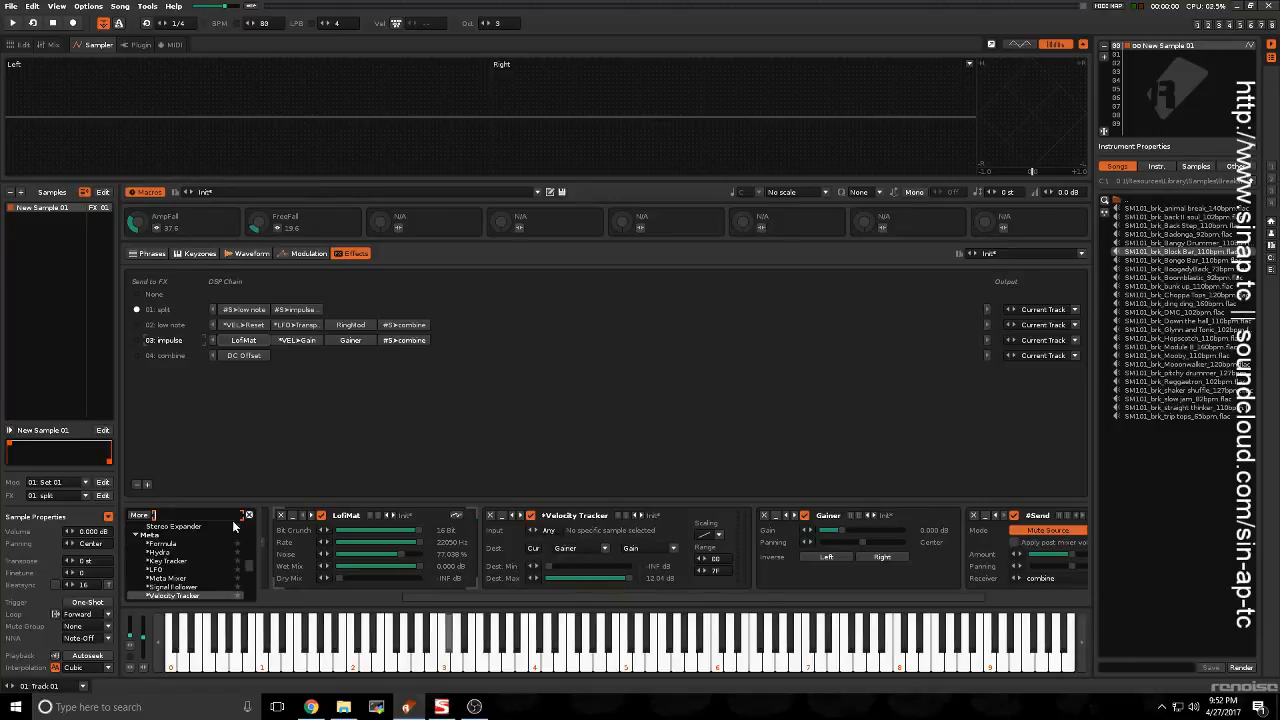
pyautogui.write('lfo')
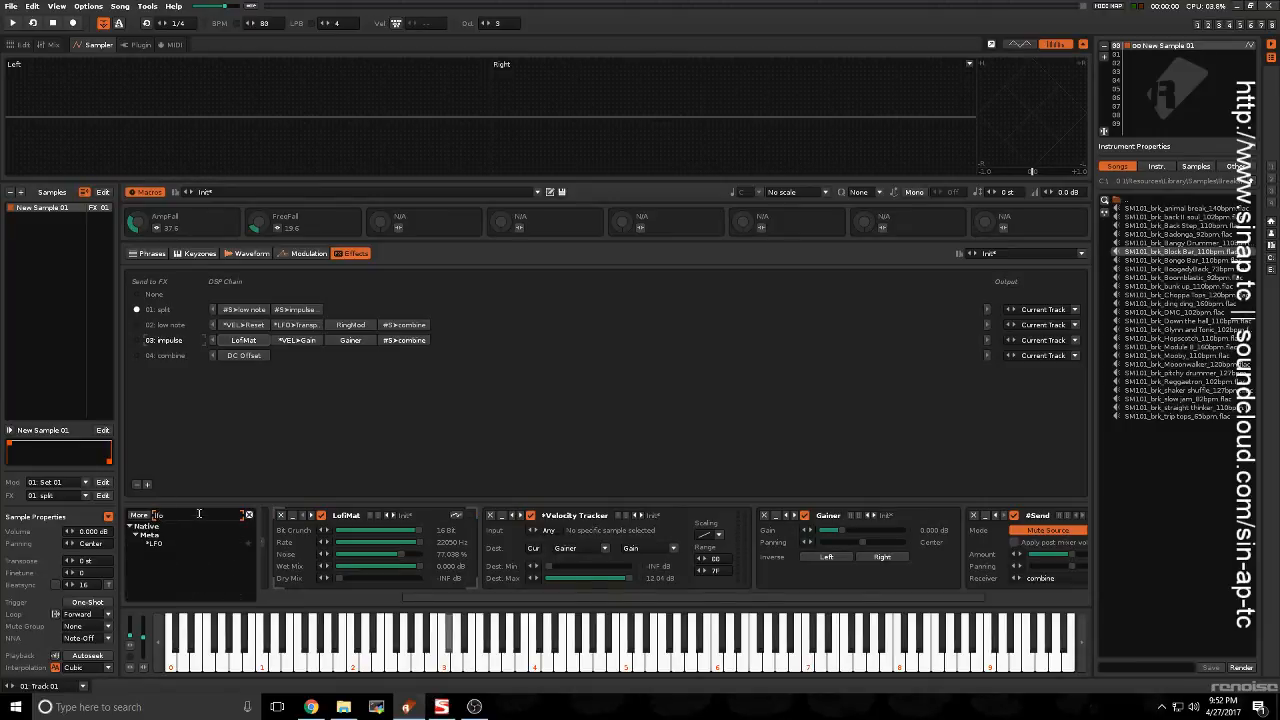
pyautogui.click(158, 542)
pyautogui.moveTo(160, 542); pyautogui.dragTo(680, 549)
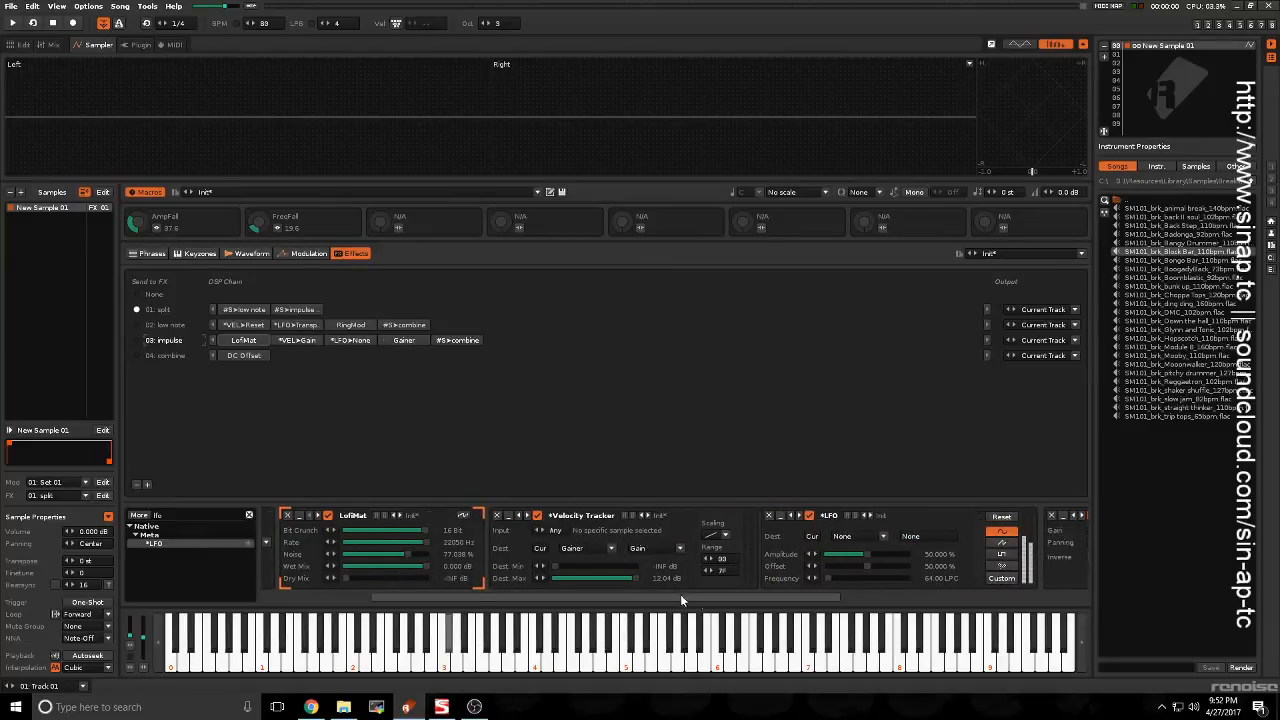
pyautogui.moveTo(680, 597); pyautogui.dragTo(753, 597)
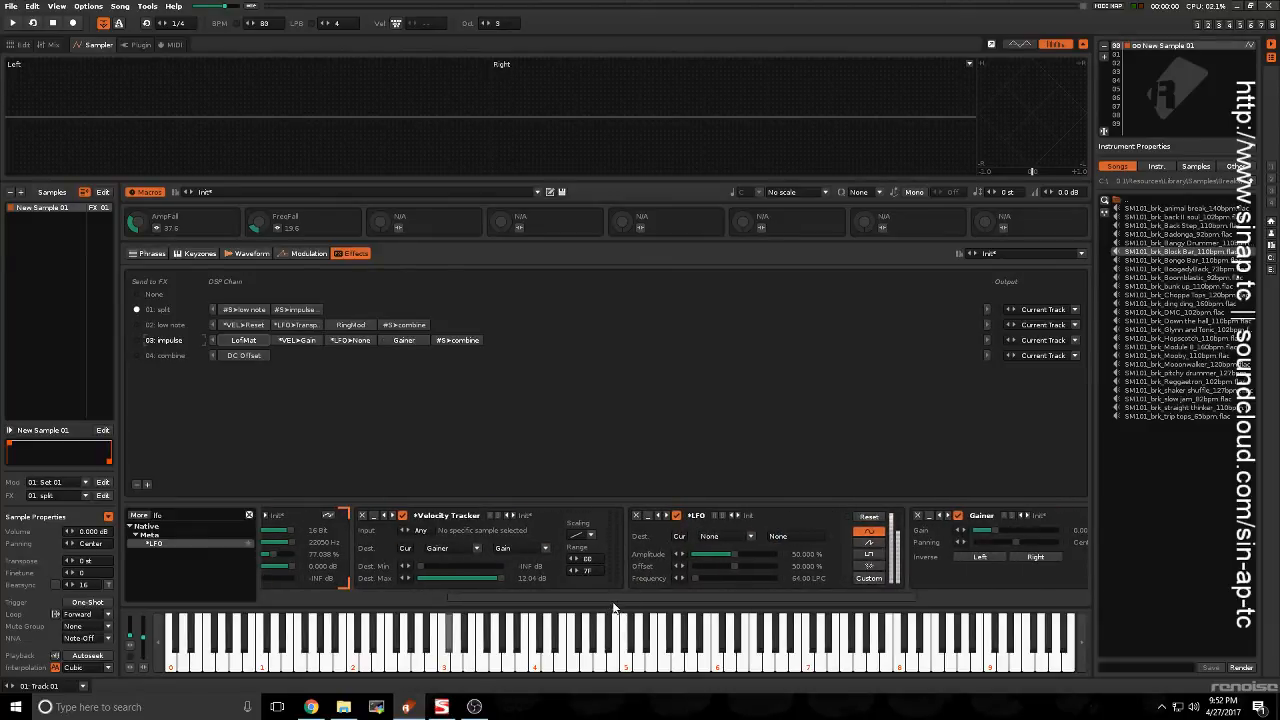
# Step: Route the impulse chain's Velocity Tracker to the LFO's Reset parameter
pyautogui.click(435, 550)
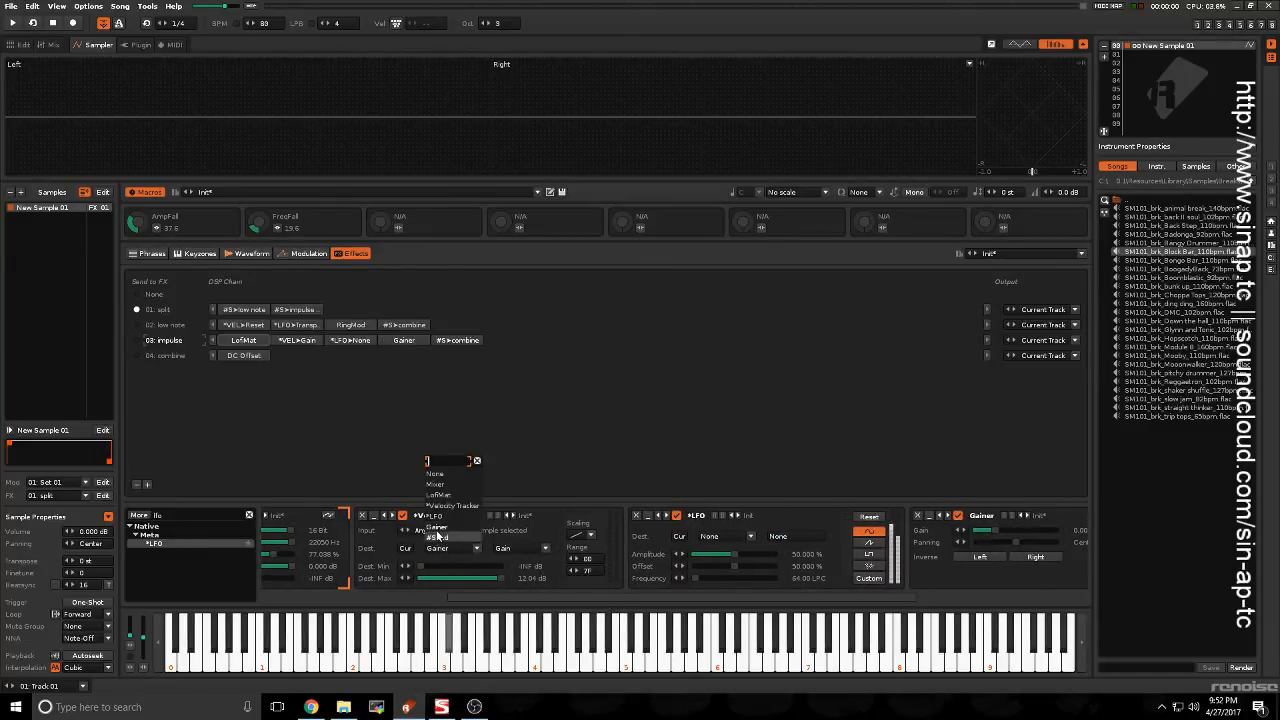
pyautogui.click(436, 519)
pyautogui.click(513, 547)
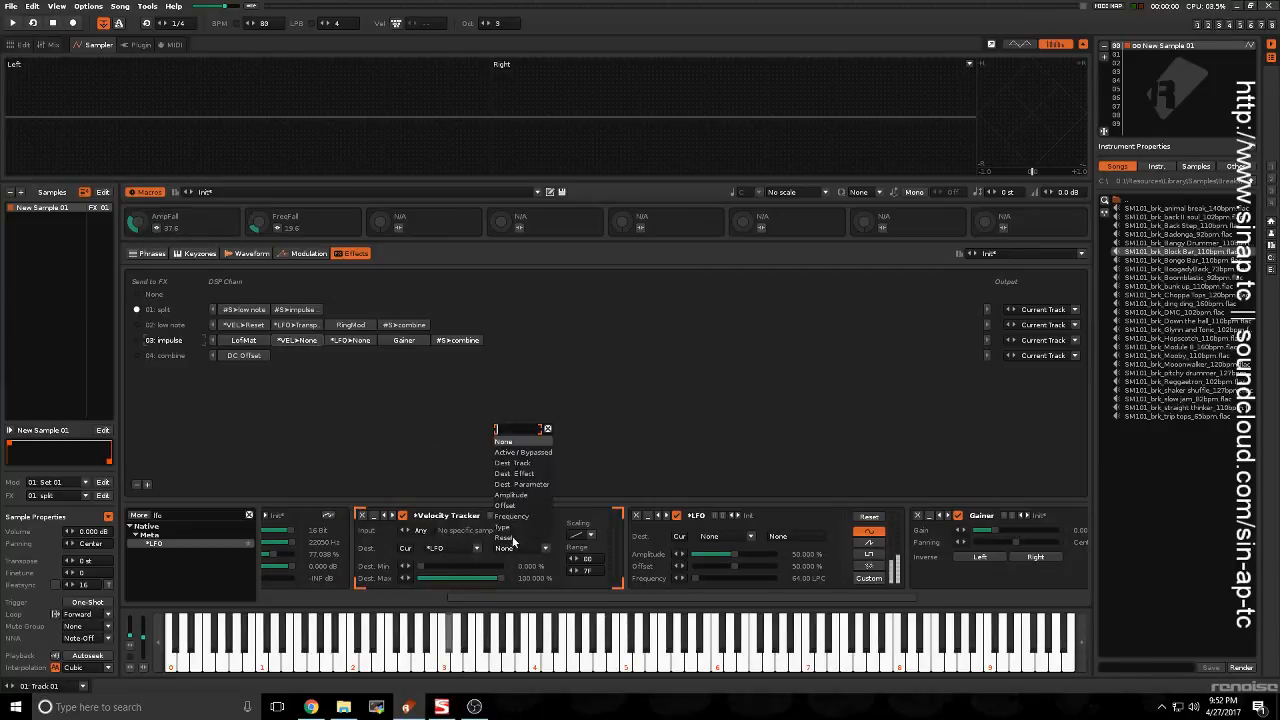
pyautogui.click(512, 538)
# Step: Switch the impulse chain's LFO to a Custom waveform and route it to the LofiMat's Wet Mix
pyautogui.click(869, 578)
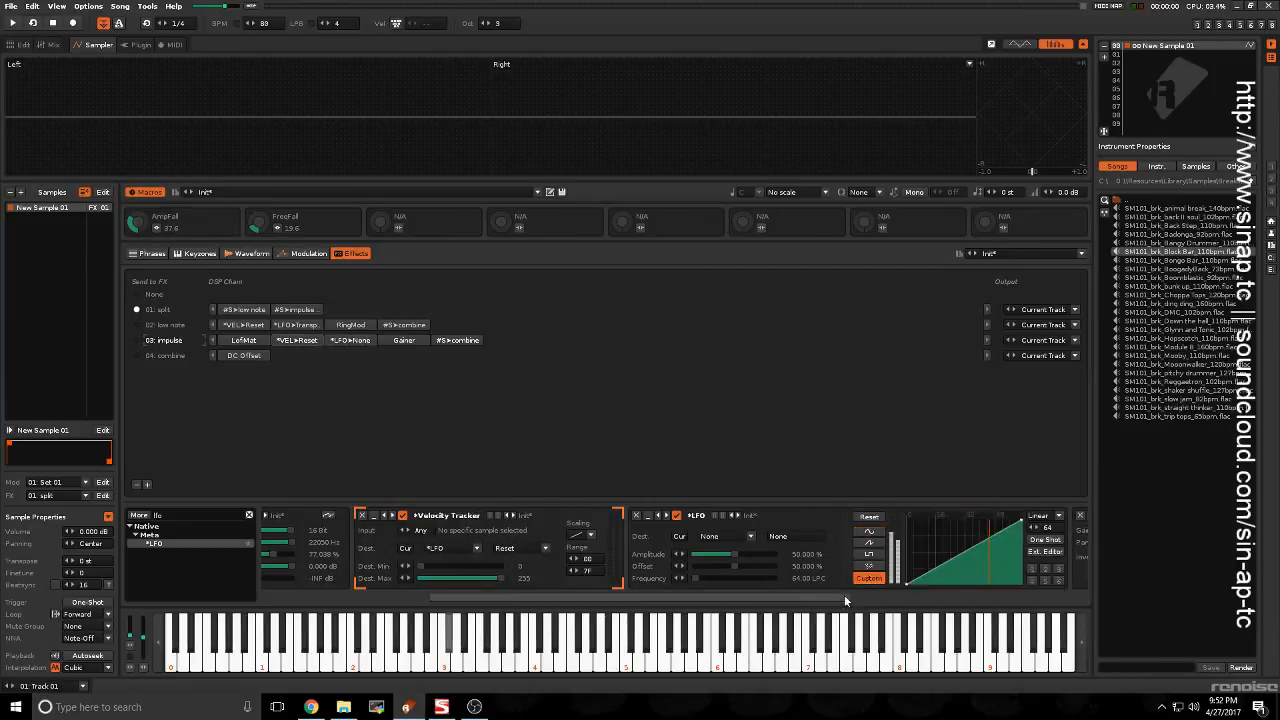
pyautogui.moveTo(828, 599); pyautogui.dragTo(892, 601)
pyautogui.click(618, 537)
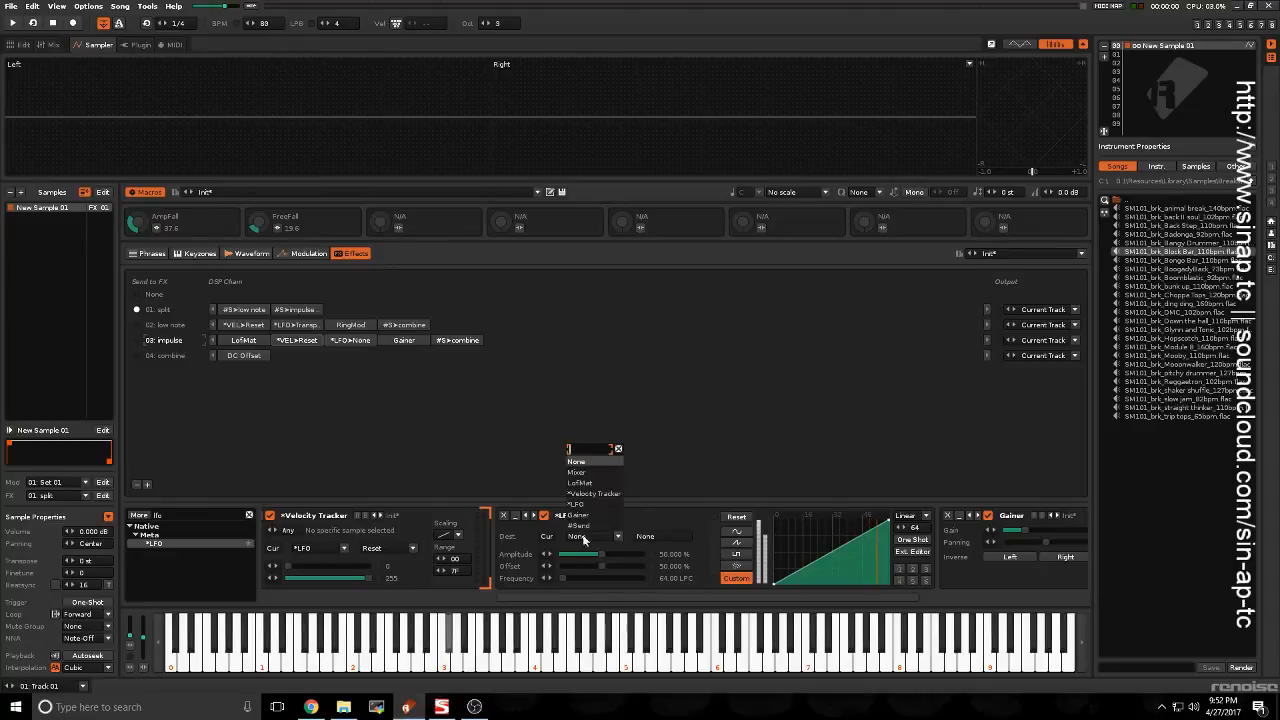
pyautogui.click(578, 483)
pyautogui.click(658, 537)
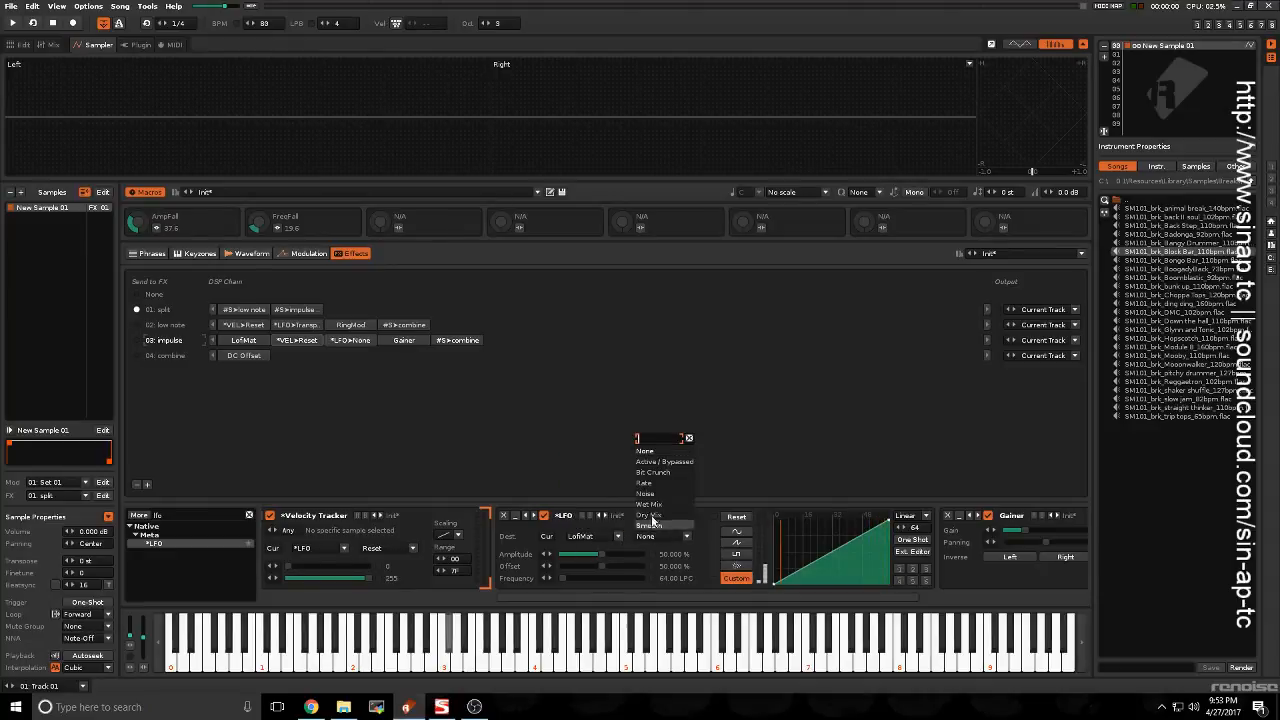
pyautogui.click(659, 505)
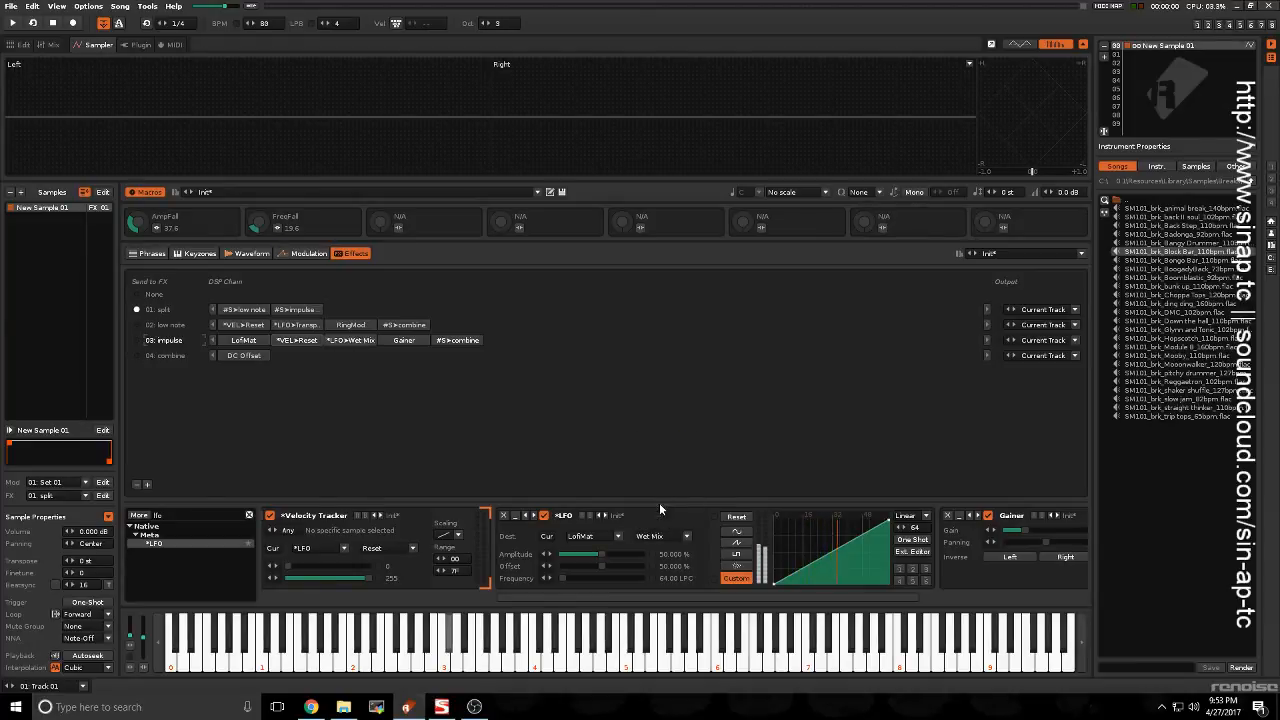
# Step: Move the LofiMat behind the LFO in the impulse chain and remove the Gainer
pyautogui.moveTo(693, 592); pyautogui.dragTo(919, 591)
pyautogui.press('v')
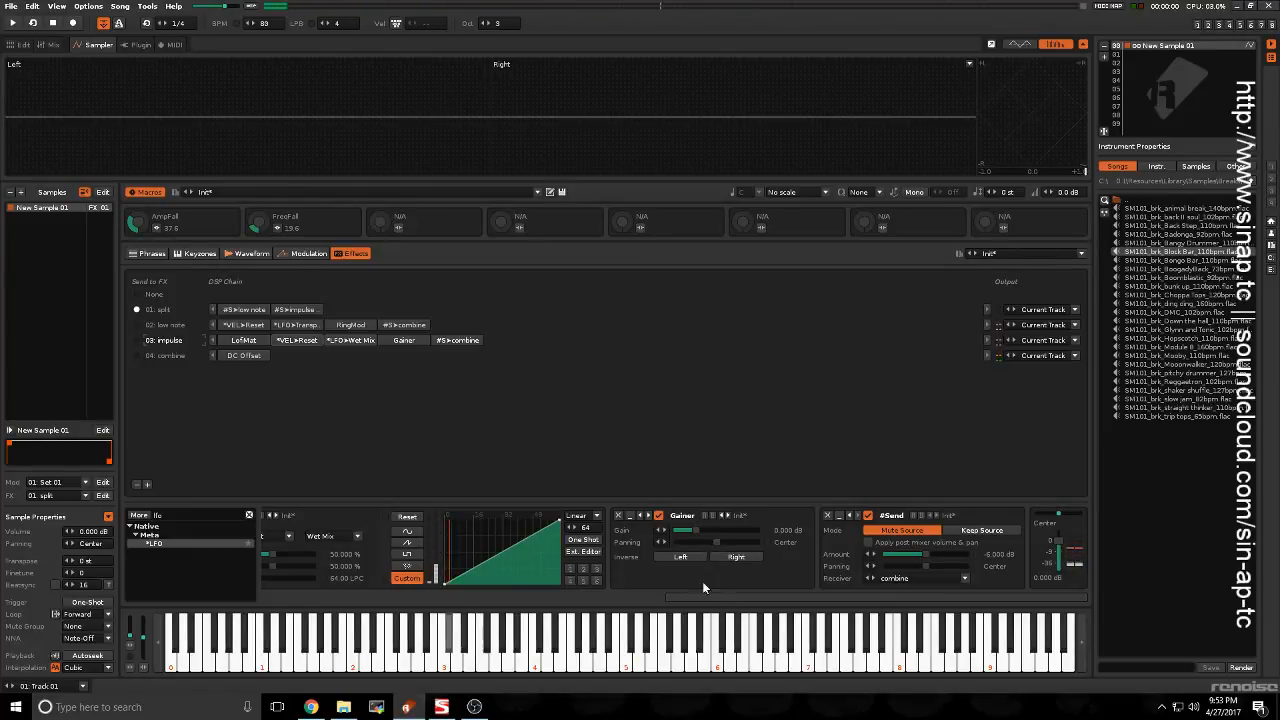
pyautogui.moveTo(717, 597); pyautogui.dragTo(383, 594)
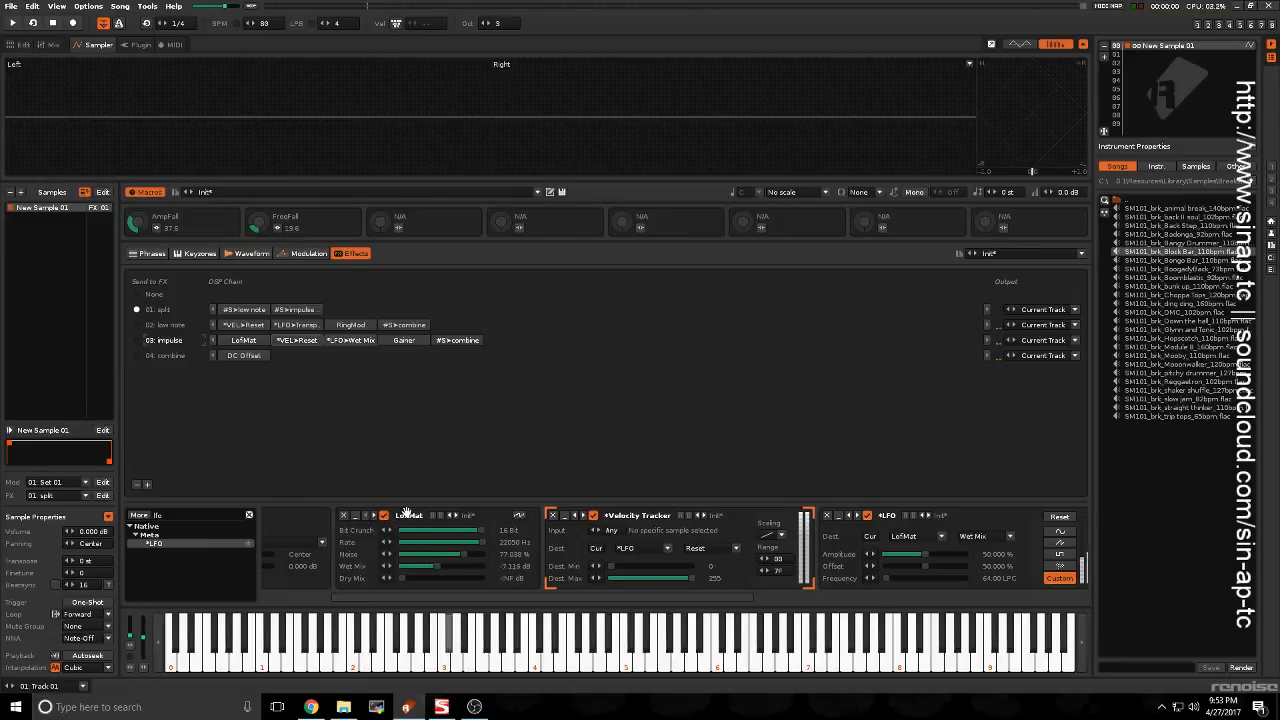
pyautogui.moveTo(405, 515); pyautogui.dragTo(704, 520)
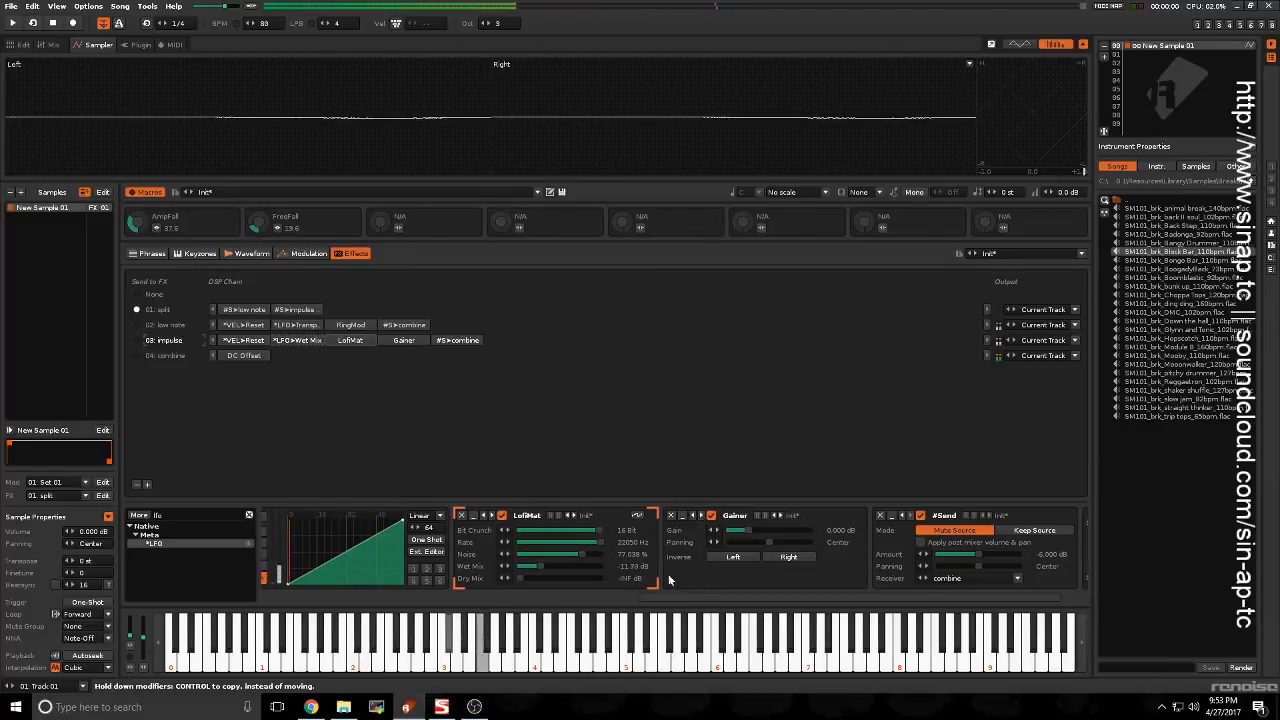
pyautogui.moveTo(677, 598); pyautogui.dragTo(606, 595)
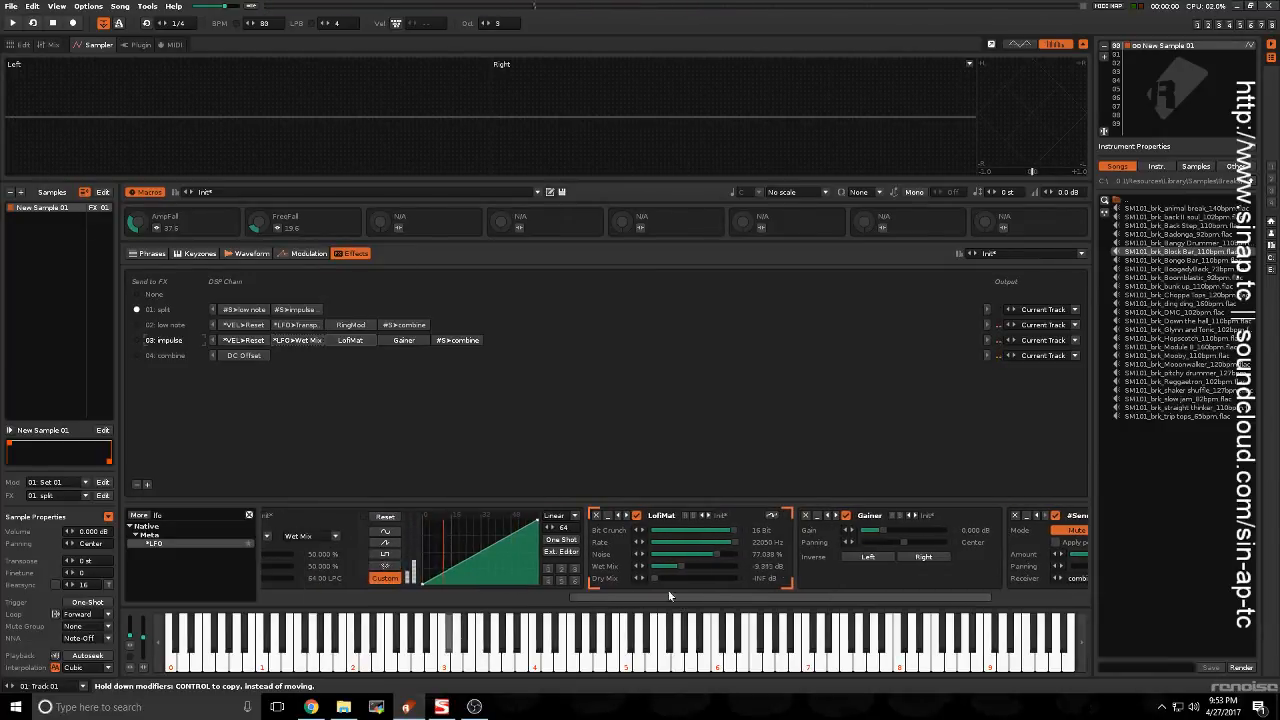
pyautogui.click(807, 518)
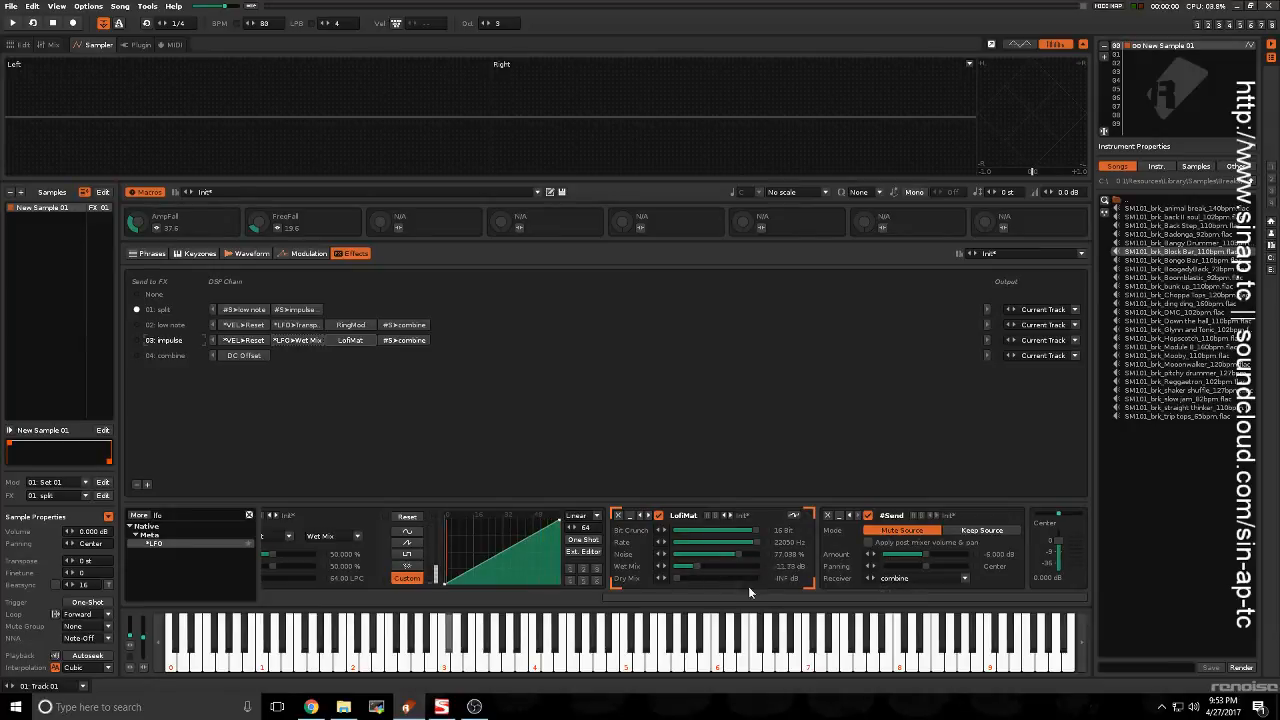
# Step: Set the impulse LFO's Amplitude to 100% and reverse its custom envelope to fall from 100% to zero
pyautogui.moveTo(744, 597); pyautogui.dragTo(646, 598)
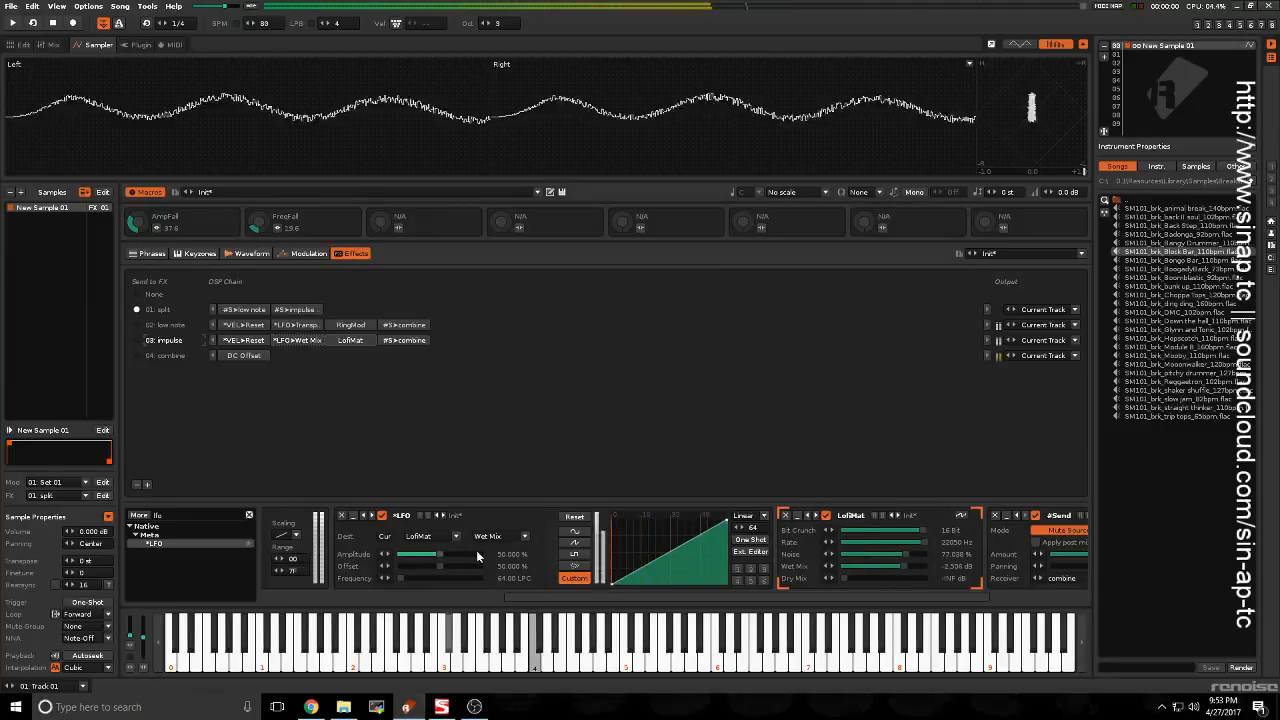
pyautogui.moveTo(413, 555); pyautogui.dragTo(481, 555)
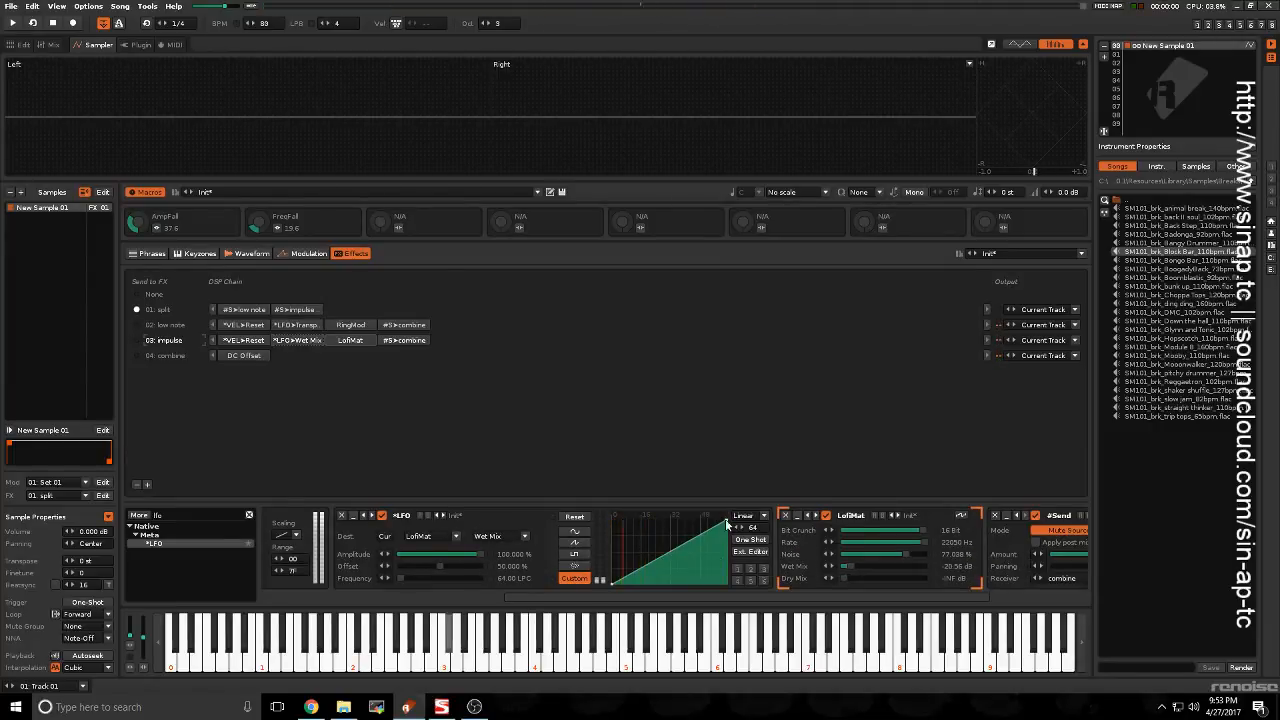
pyautogui.moveTo(727, 522); pyautogui.dragTo(727, 584)
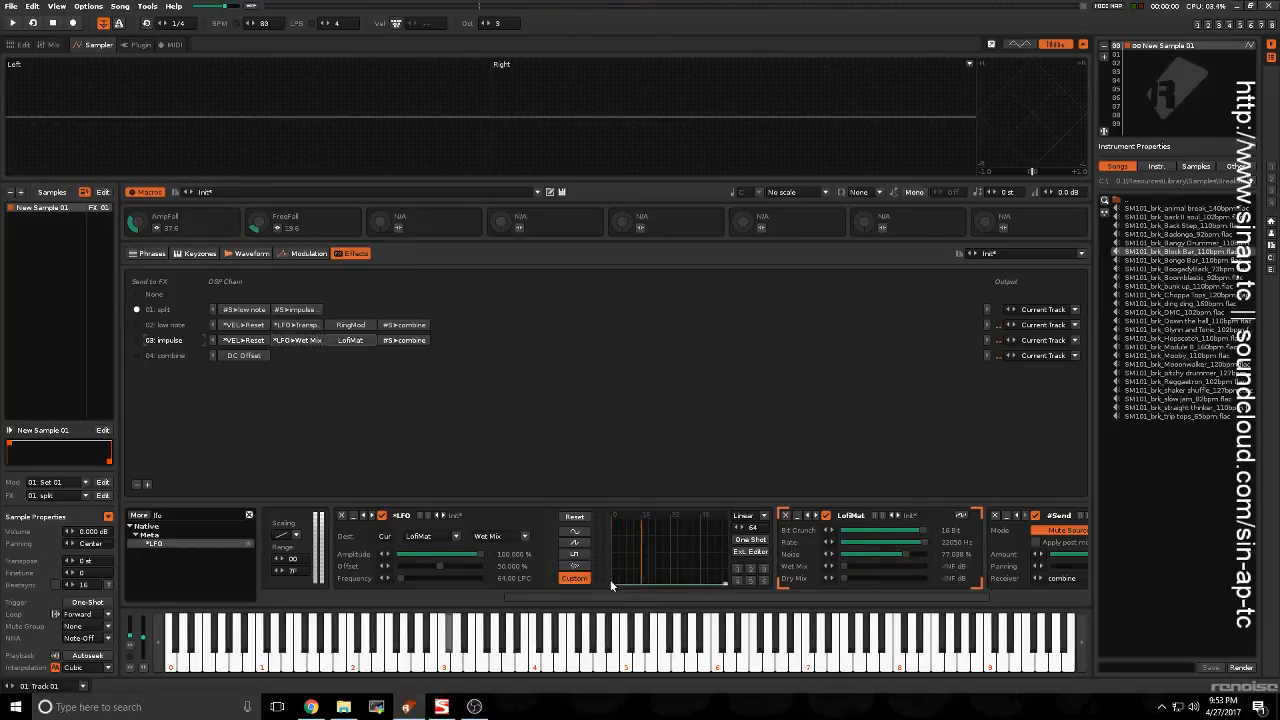
pyautogui.moveTo(615, 586); pyautogui.dragTo(613, 522)
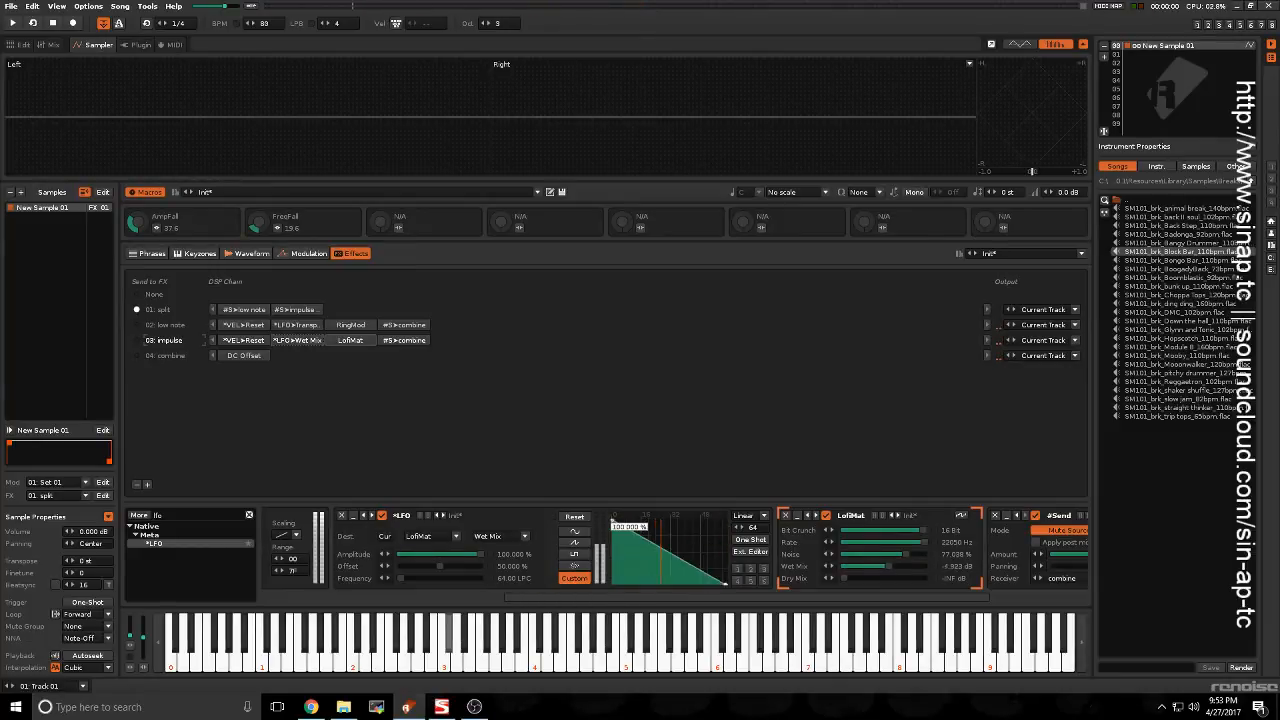
# Step: Set the impulse LFO's Frequency to 1 LPC and enable One Shot, auditioning notes throughout
pyautogui.moveTo(612, 598); pyautogui.dragTo(565, 597)
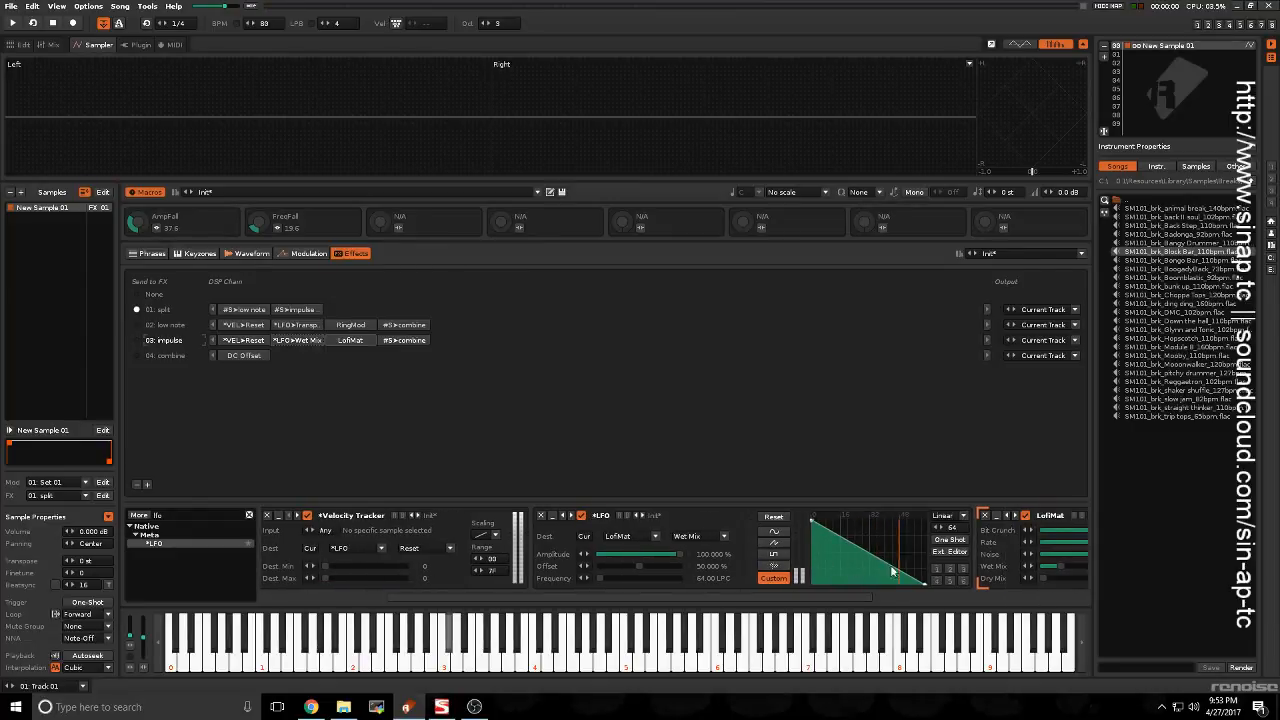
pyautogui.press('q')
pyautogui.press('q')
pyautogui.press('q')
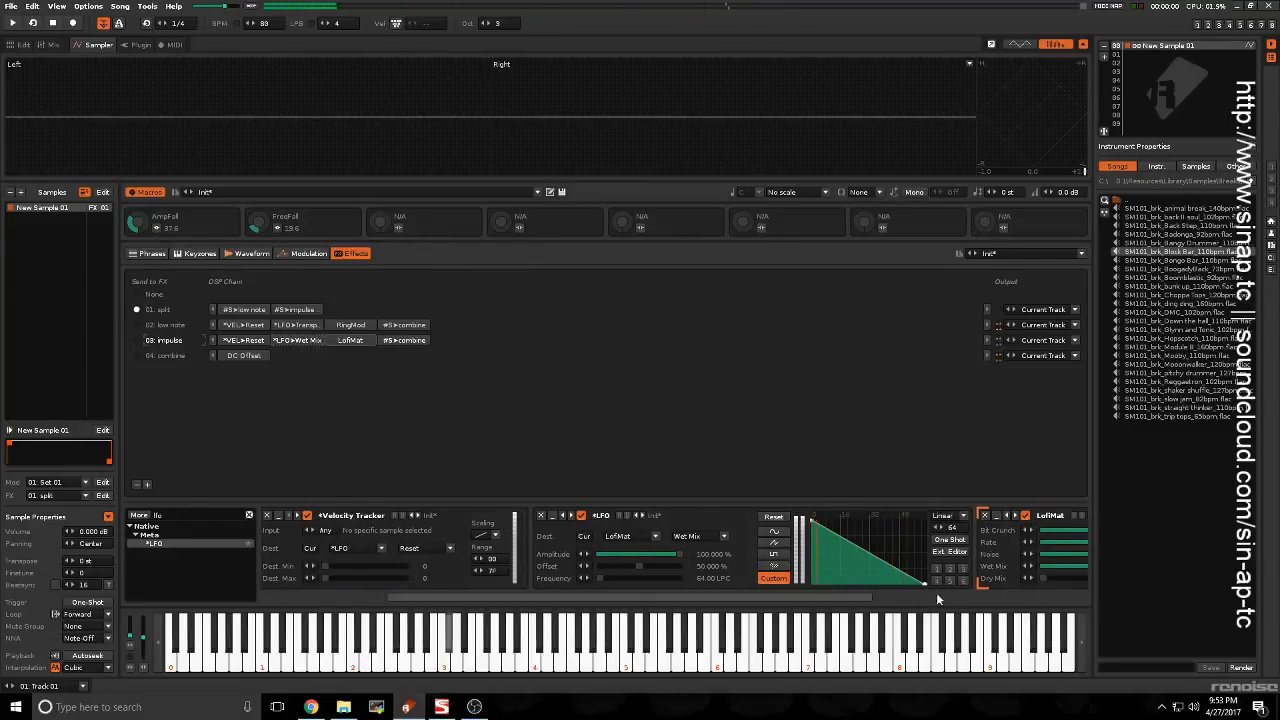
pyautogui.moveTo(602, 578); pyautogui.dragTo(802, 586)
pyautogui.press('q')
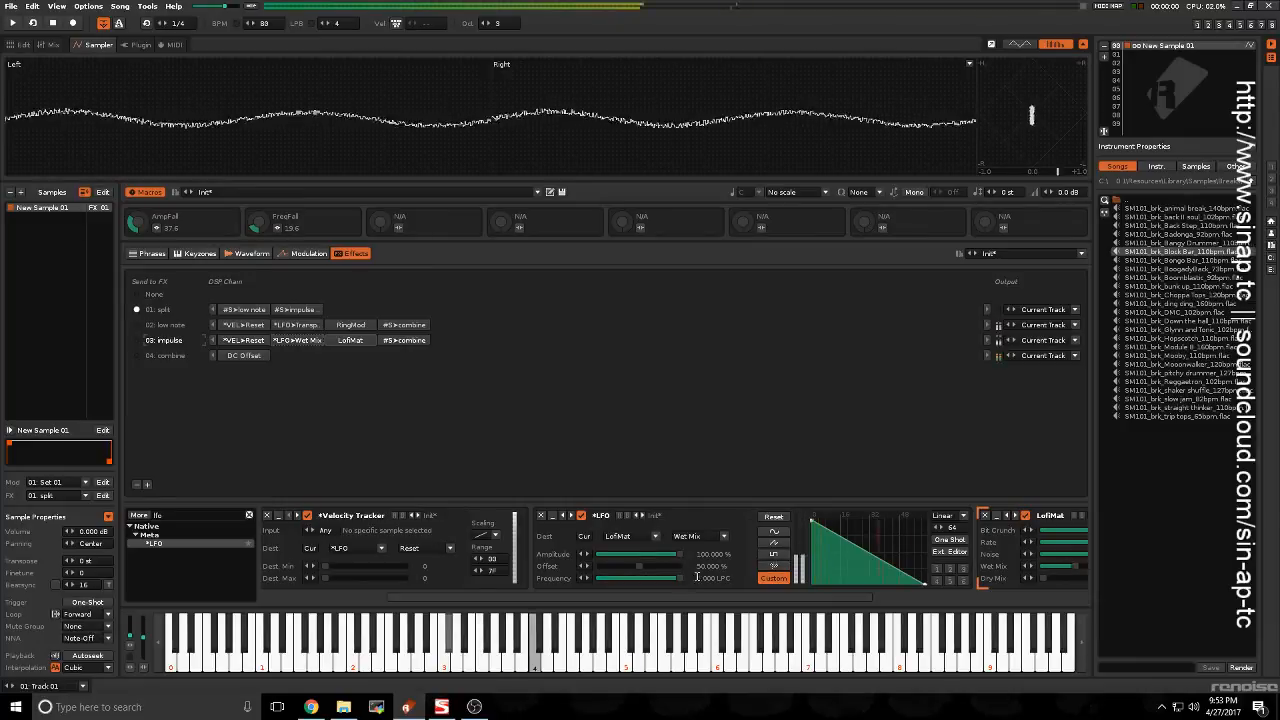
pyautogui.click(961, 541)
pyautogui.press('q')
pyautogui.press('q')
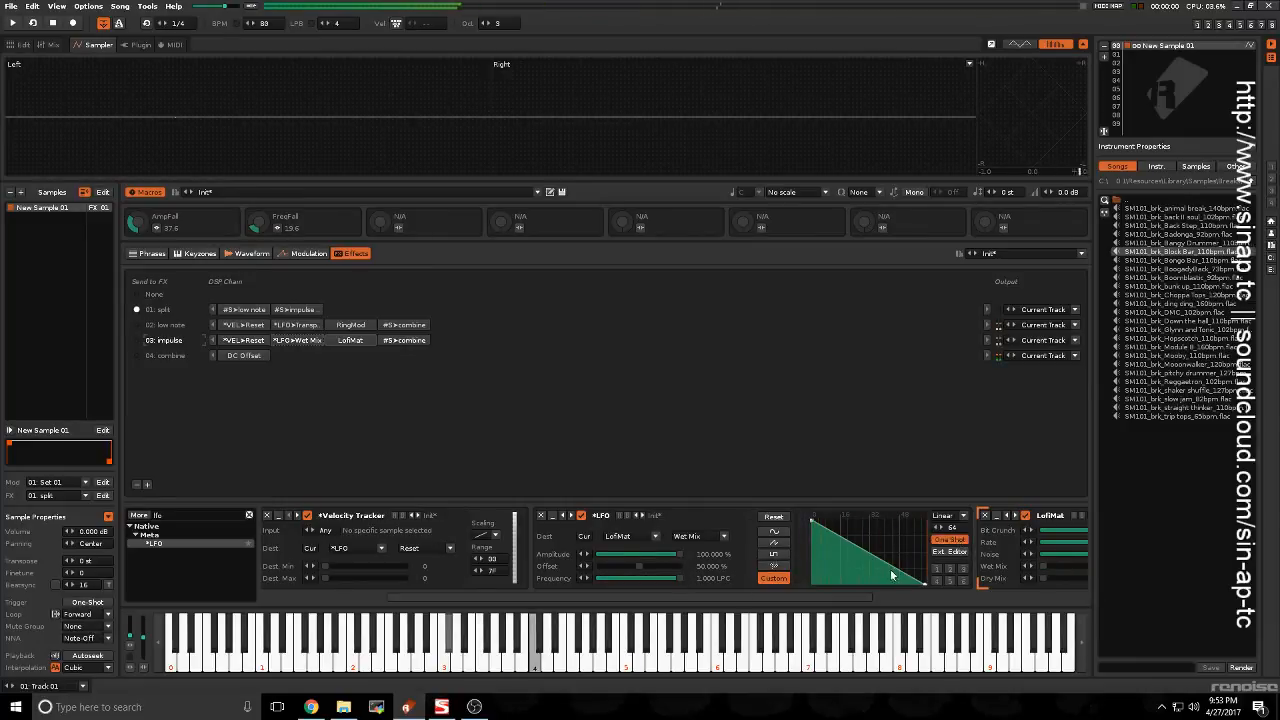
# Step: Add an envelope point low and near the start of the impulse LFO for a steep initial drop, auditioning repeatedly
pyautogui.press('q')
pyautogui.press('q')
pyautogui.press('q')
pyautogui.press('q')
pyautogui.moveTo(905, 575); pyautogui.dragTo(822, 577)
pyautogui.press('q')
pyautogui.press('q')
pyautogui.press('q')
pyautogui.press('q')
pyautogui.press('q')
pyautogui.press('q')
pyautogui.press('q')
pyautogui.press('q')
pyautogui.press('q')
pyautogui.press('q')
pyautogui.press('q')
pyautogui.press('q')
pyautogui.press('q')
pyautogui.press('q')
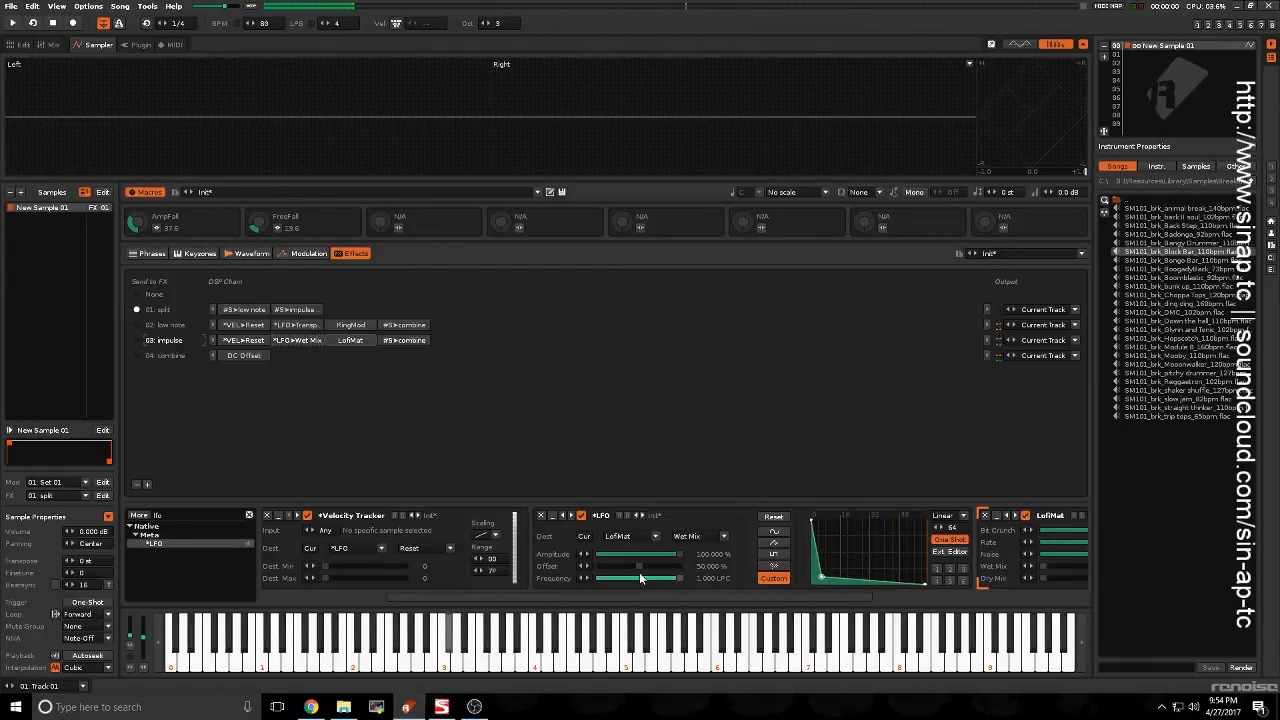
# Step: Lower the second point of the impulse LFO's envelope to 0%, auditioning notes repeatedly
pyautogui.press('q')
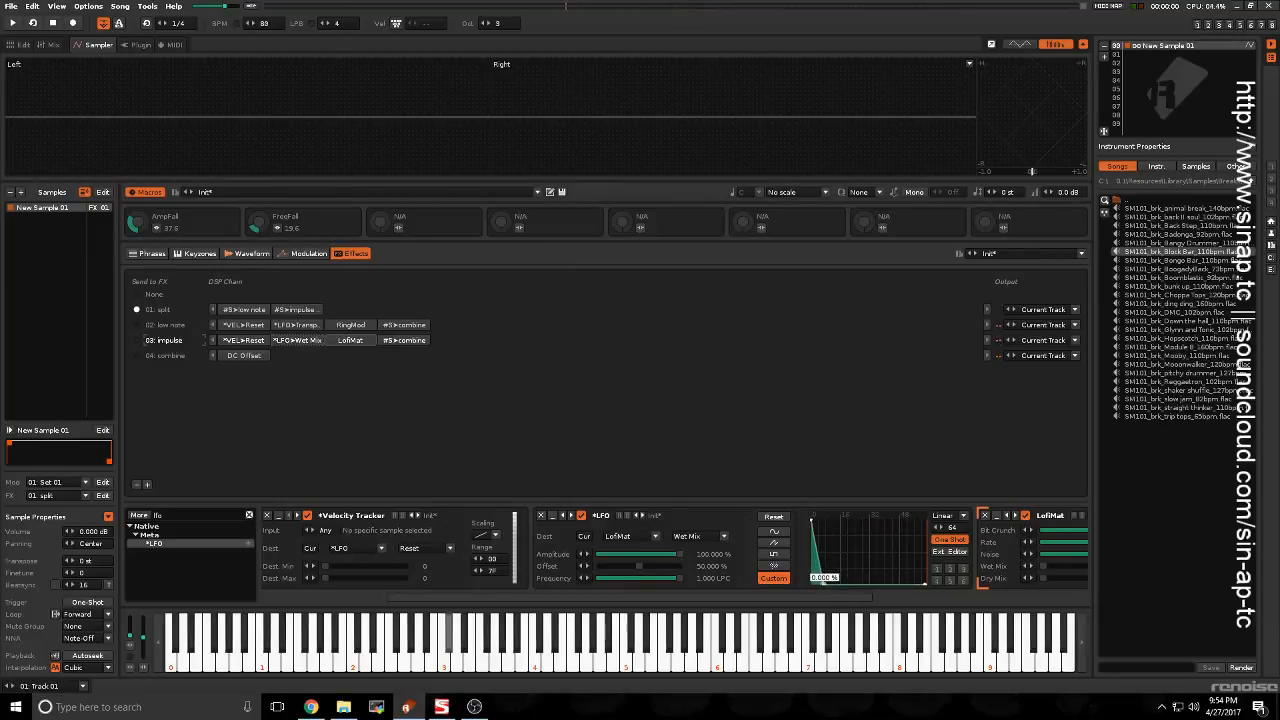
pyautogui.press('q')
pyautogui.press('q')
pyautogui.press('q')
pyautogui.press('q')
# Step: Try an impulse LFO Frequency of 3.846 LPC while auditioning notes
pyautogui.moveTo(670, 579); pyautogui.dragTo(619, 576)
pyautogui.press('q')
pyautogui.press('q')
pyautogui.press('q')
pyautogui.press('q')
# Step: Map the third macro to the impulse LFO's Frequency, with a minimum of 4 LPC and a maximum of 1 LPC
pyautogui.click(399, 228)
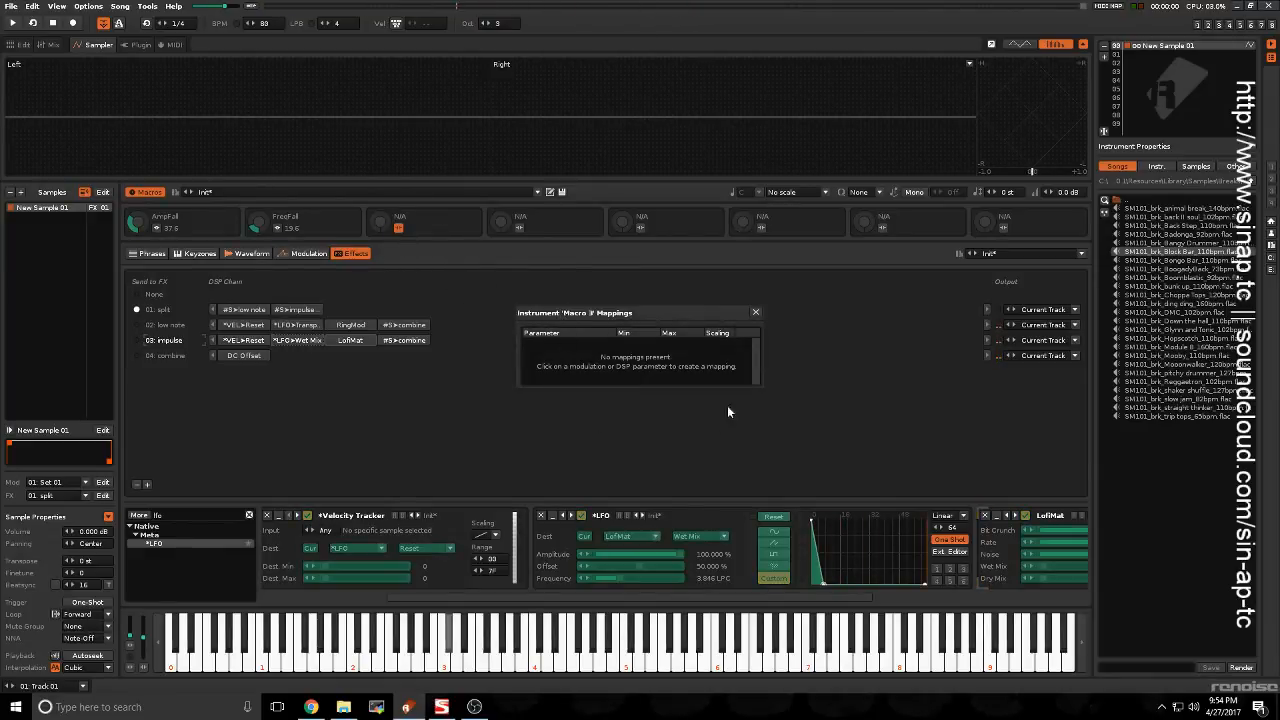
pyautogui.click(630, 575)
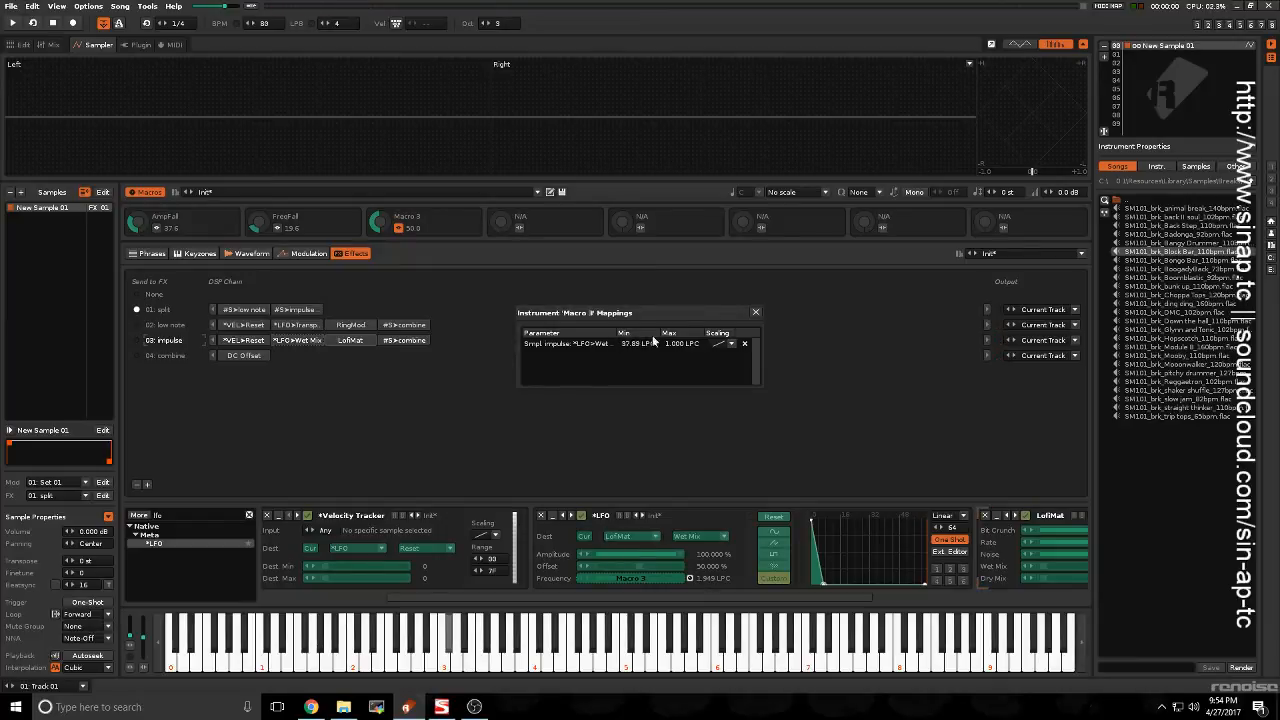
pyautogui.click(755, 312)
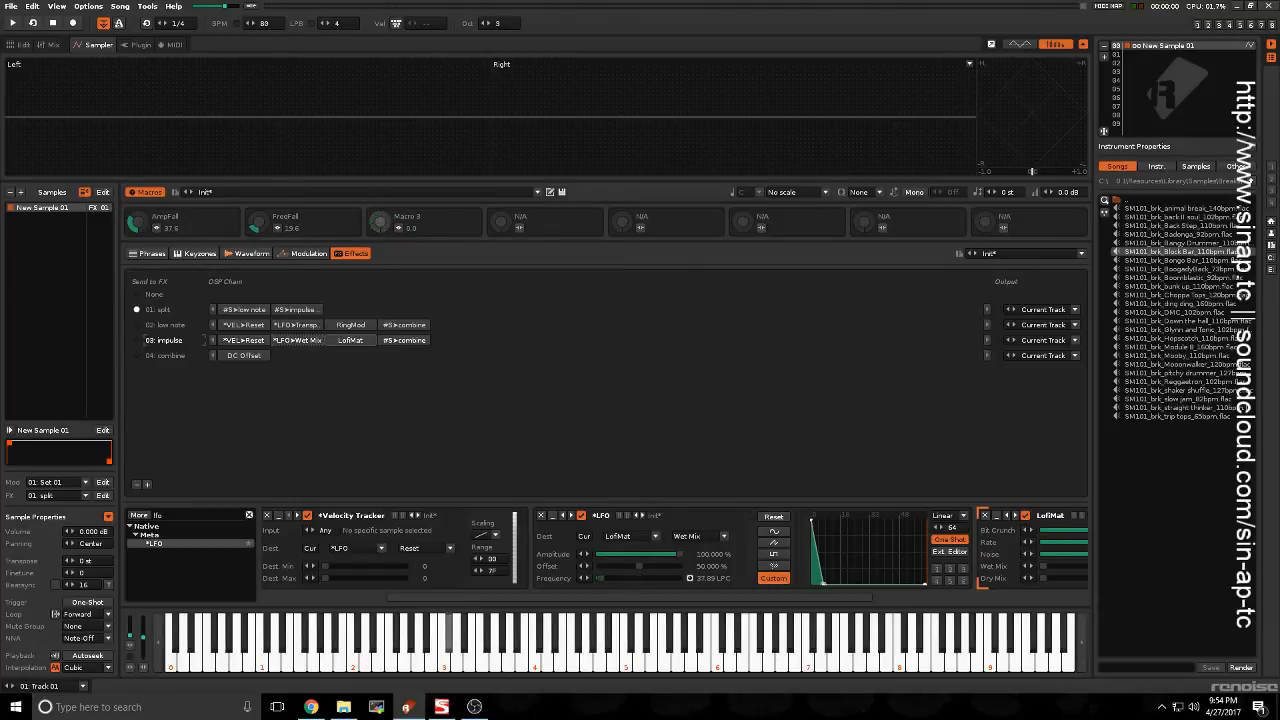
pyautogui.click(398, 228)
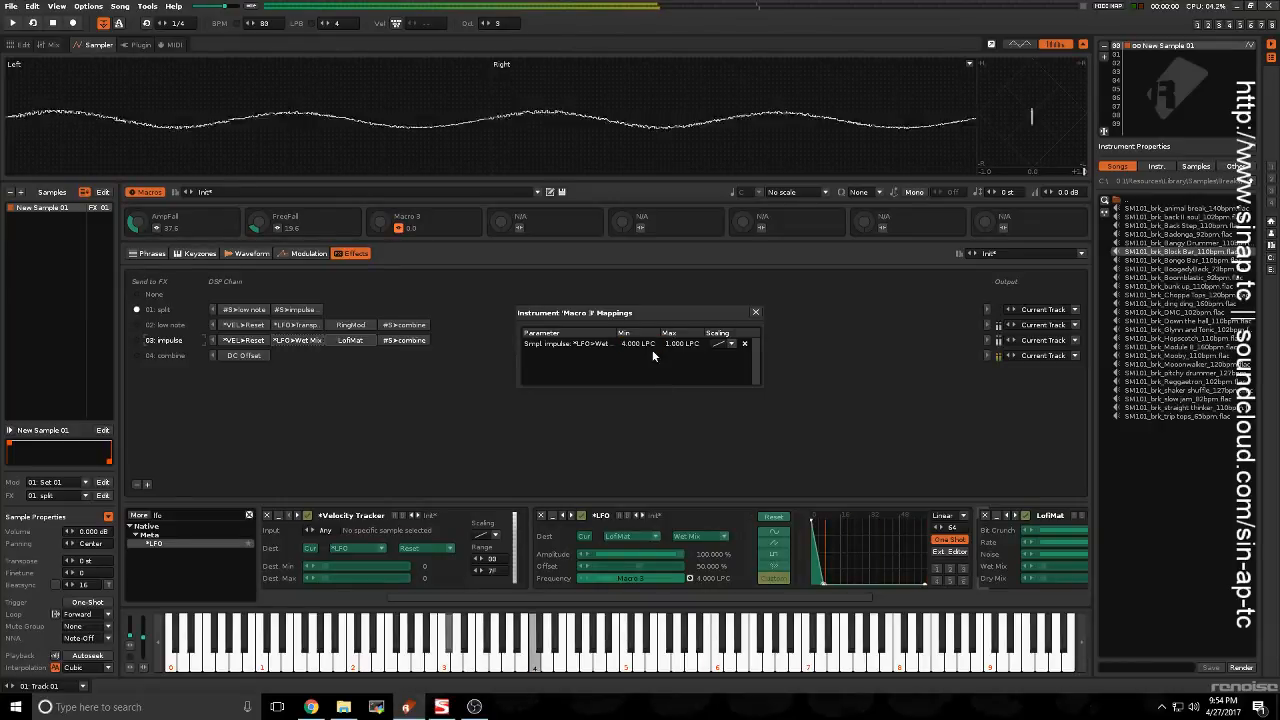
pyautogui.click(755, 313)
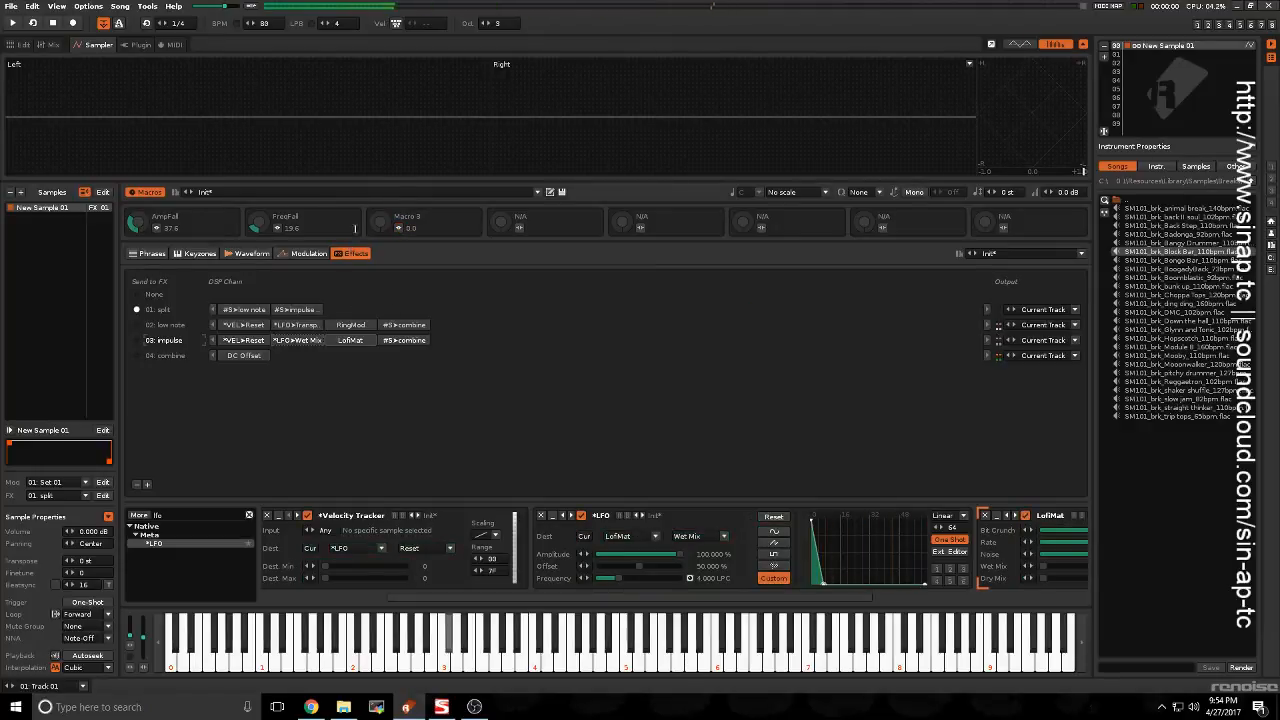
# Step: Sweep the third macro between 0 and 100 and set its Frequency mapping to minimum 1 LPC and maximum 6 LPC
pyautogui.moveTo(380, 222); pyautogui.dragTo(380, 122)
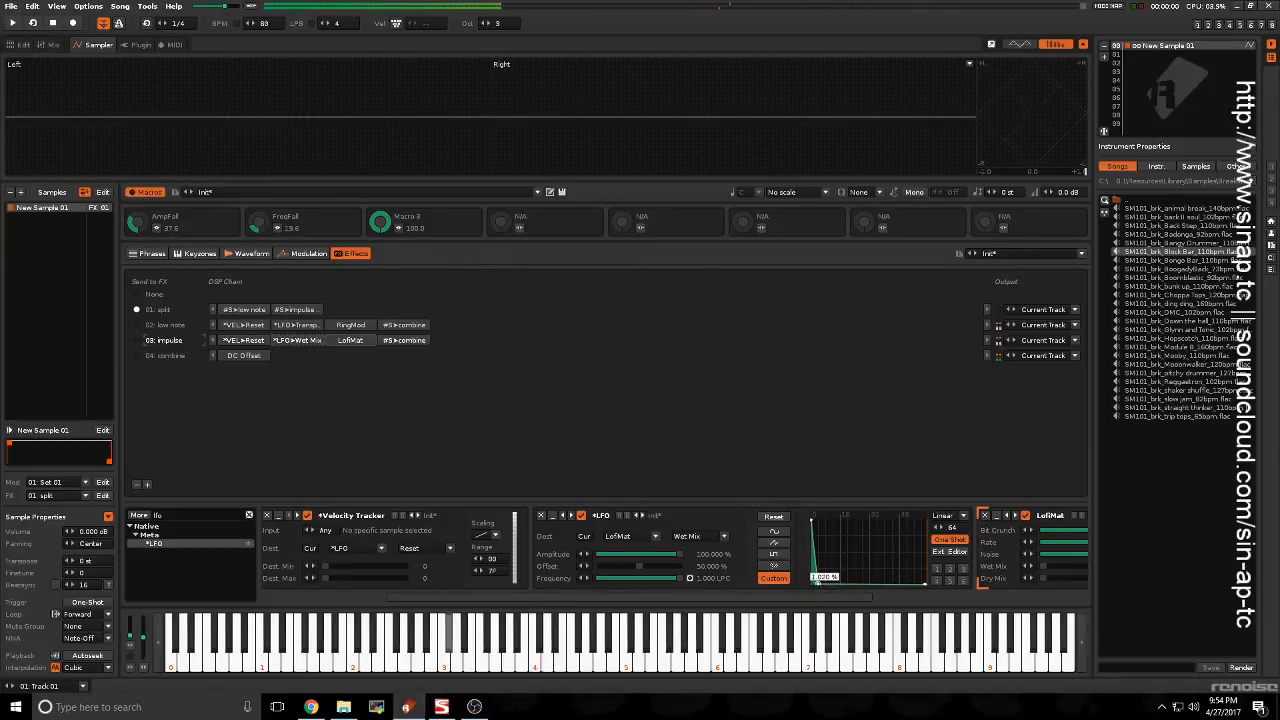
pyautogui.moveTo(383, 221); pyautogui.dragTo(383, 320)
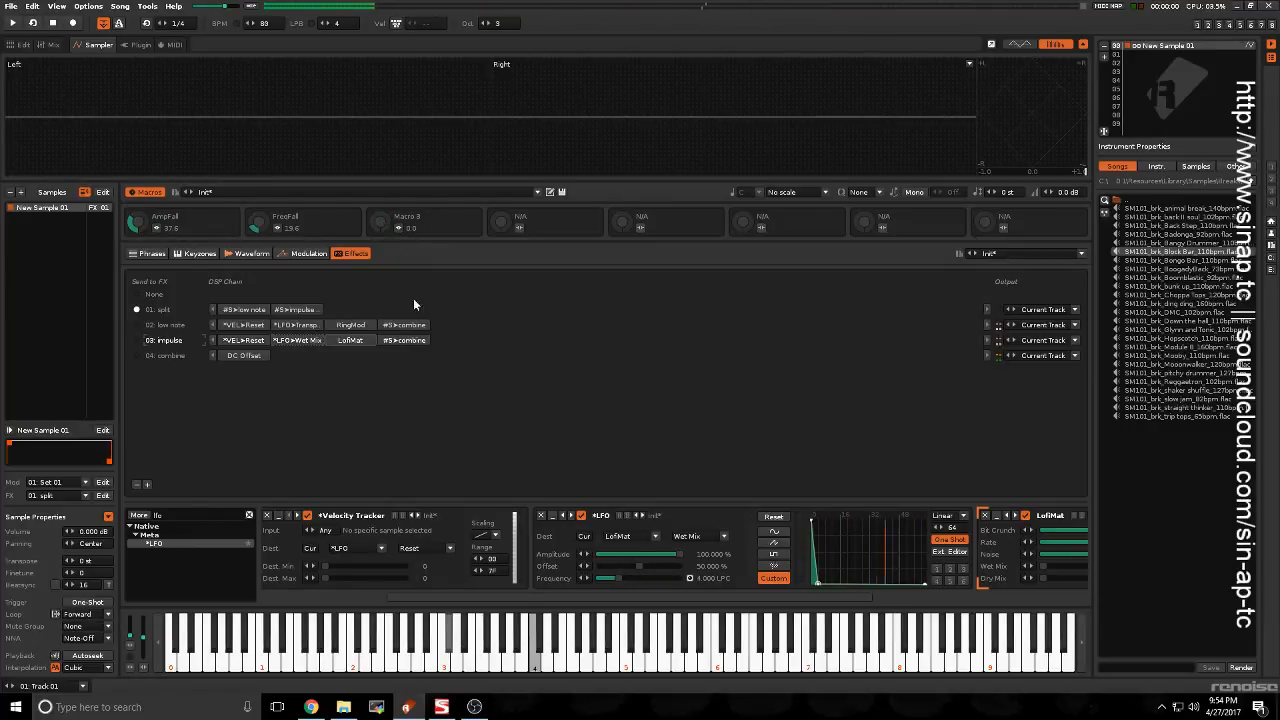
pyautogui.click(399, 228)
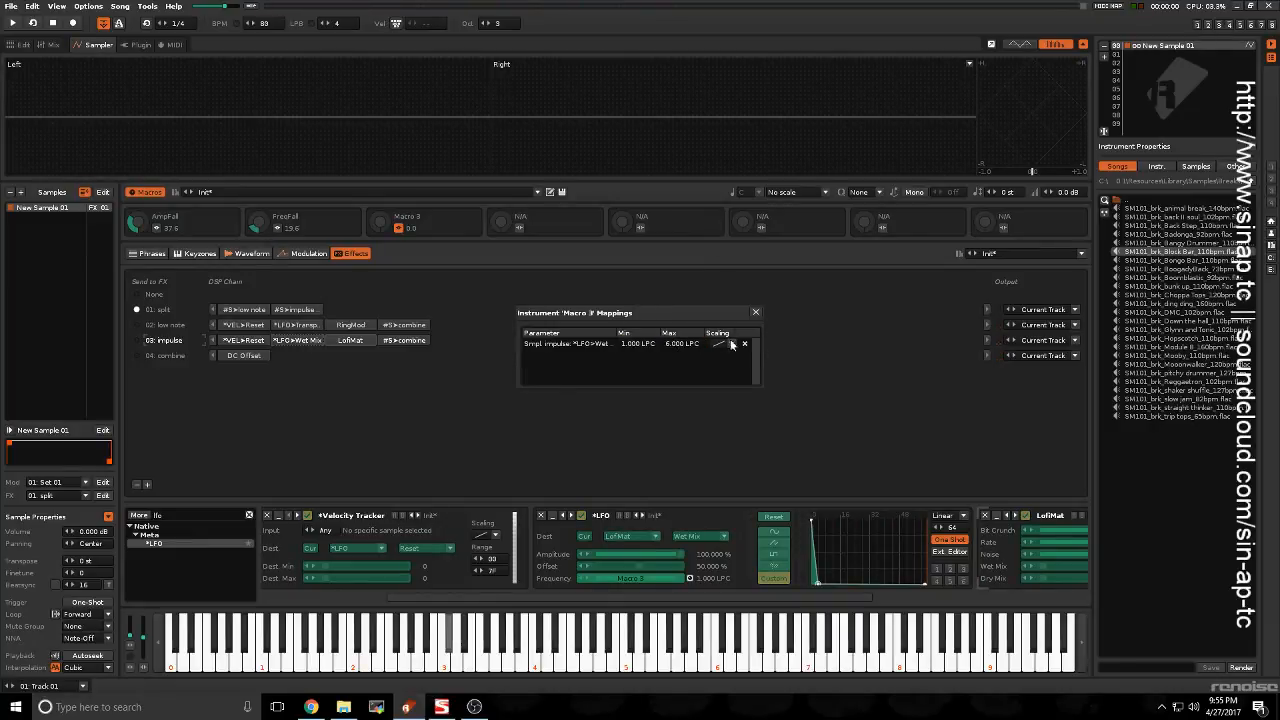
pyautogui.click(755, 313)
# Step: Audition notes with the new mapping and rename the third macro to Impulse
pyautogui.press('z')
pyautogui.press('z')
pyautogui.press('z')
pyautogui.press('z')
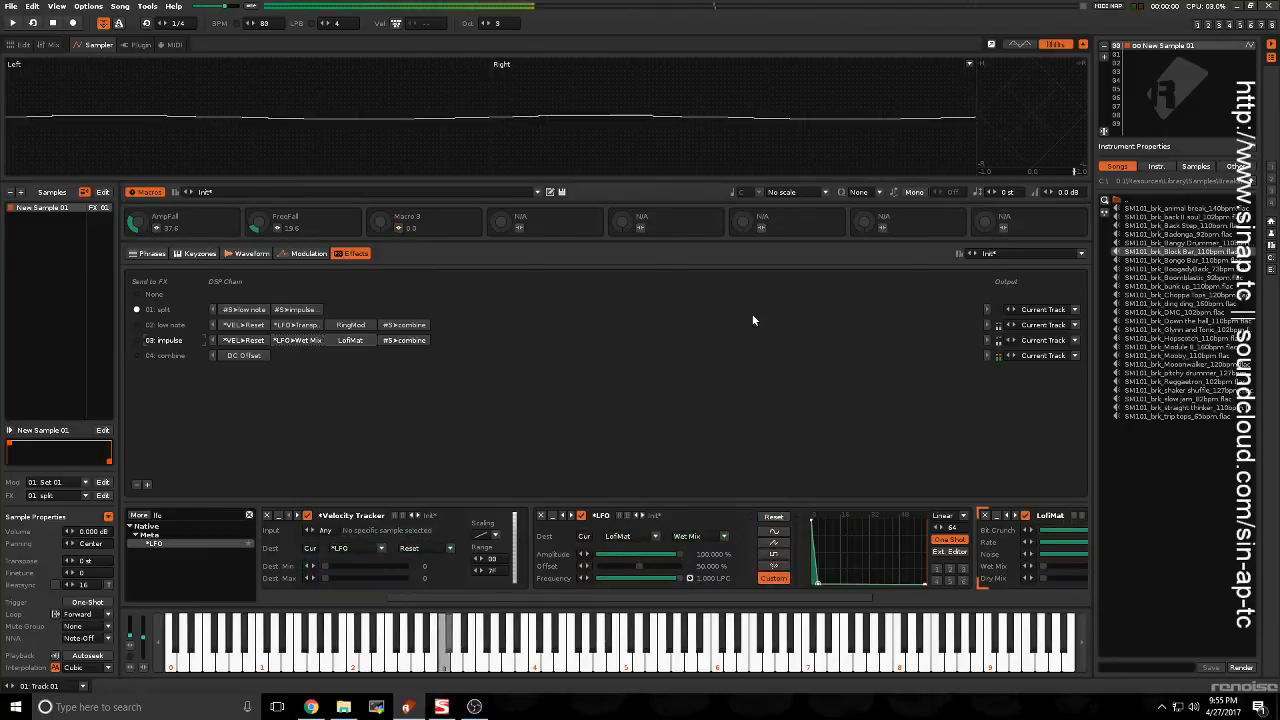
pyautogui.doubleClick(405, 216)
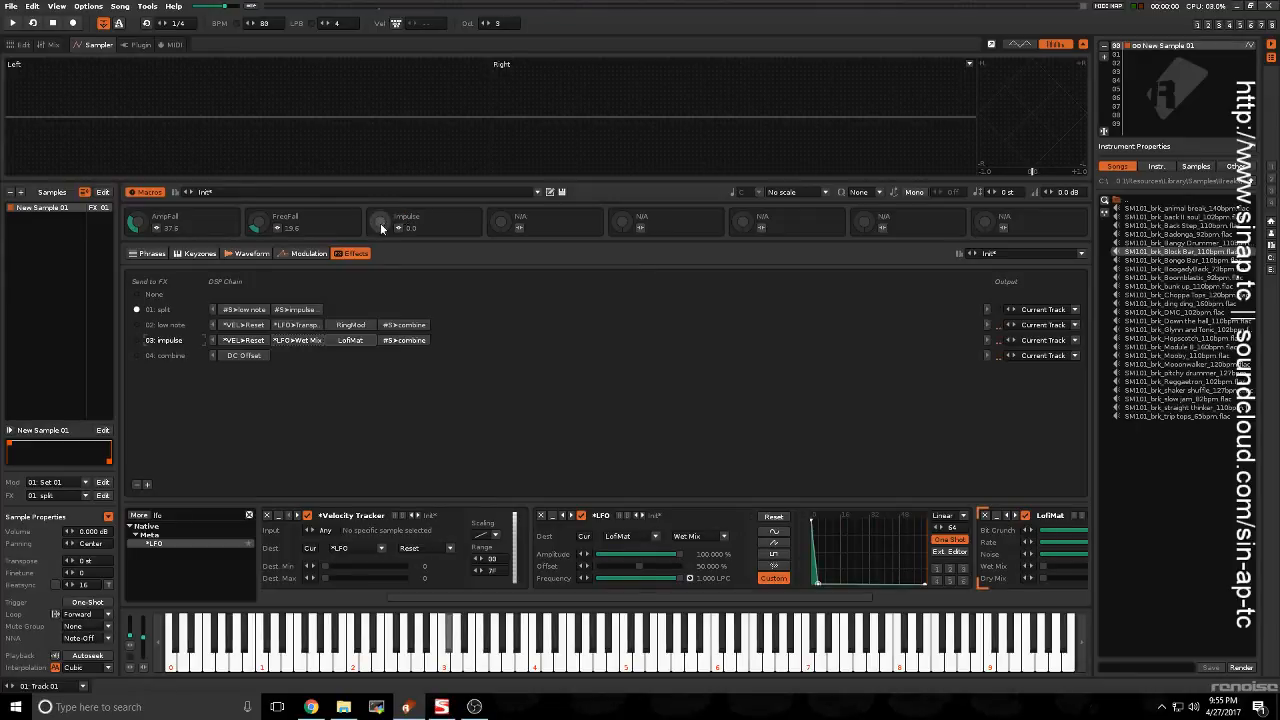
# Step: Audition repeated notes while sweeping the Impulse macro up to 100 and back to 0
pyautogui.press('z')
pyautogui.press('z')
pyautogui.press('z')
pyautogui.press('z')
pyautogui.moveTo(380, 222); pyautogui.dragTo(371, 125)
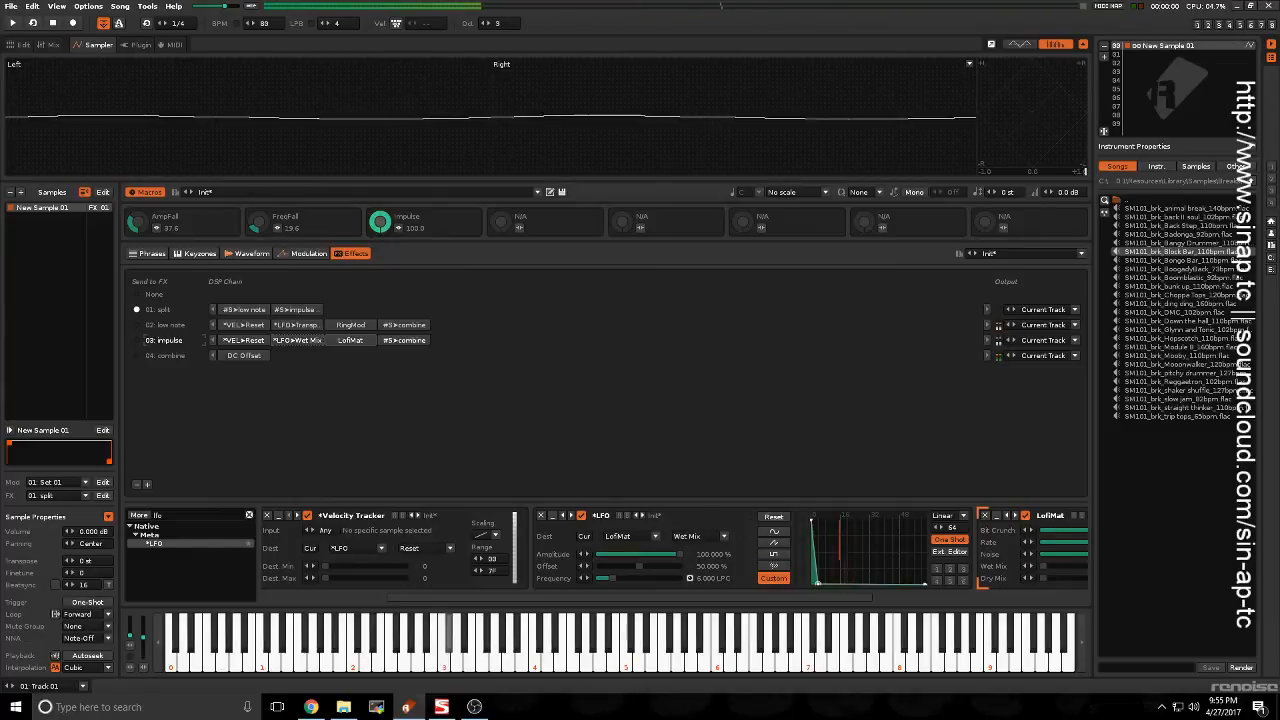
pyautogui.press('z')
pyautogui.press('z')
pyautogui.press('z')
pyautogui.moveTo(380, 222); pyautogui.dragTo(380, 320)
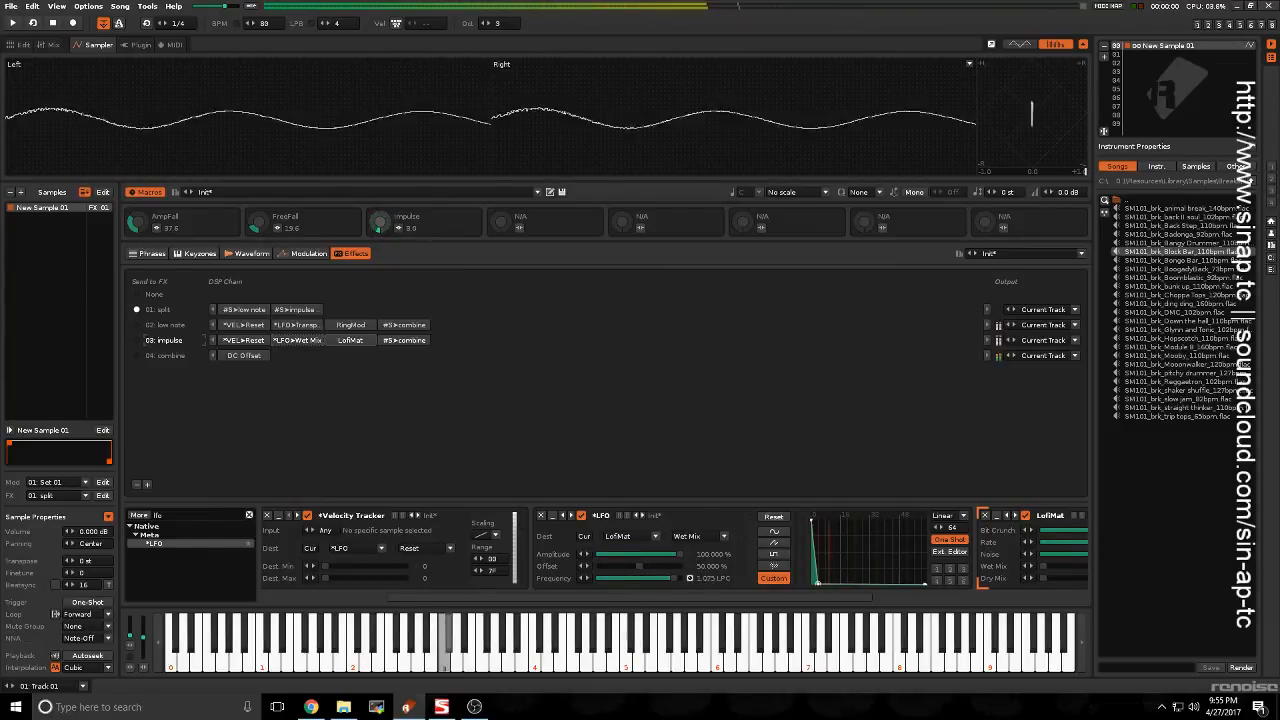
pyautogui.press('z')
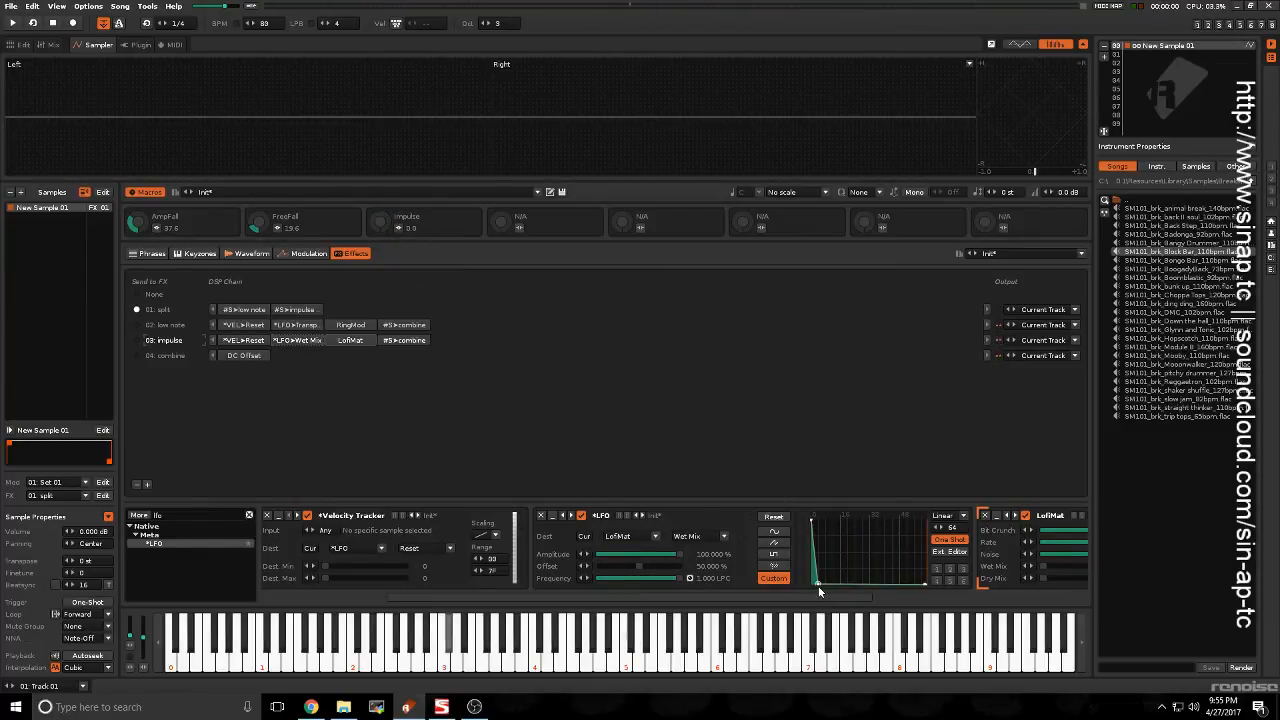
# Step: Move the impulse LFO's low envelope point closer to the start and set the LofiMat's Noise to 100%, auditioning notes
pyautogui.moveTo(818, 584); pyautogui.dragTo(816, 581)
pyautogui.press('z')
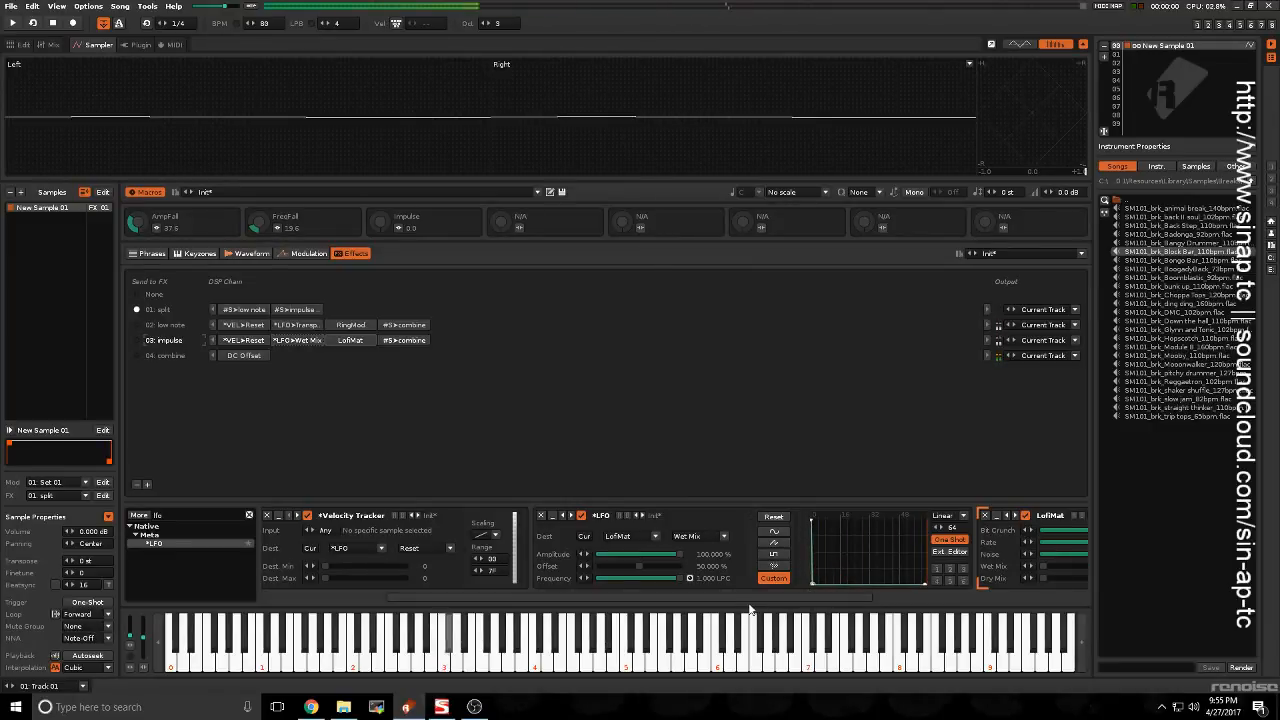
pyautogui.moveTo(798, 597); pyautogui.dragTo(899, 597)
pyautogui.moveTo(835, 556); pyautogui.dragTo(862, 556)
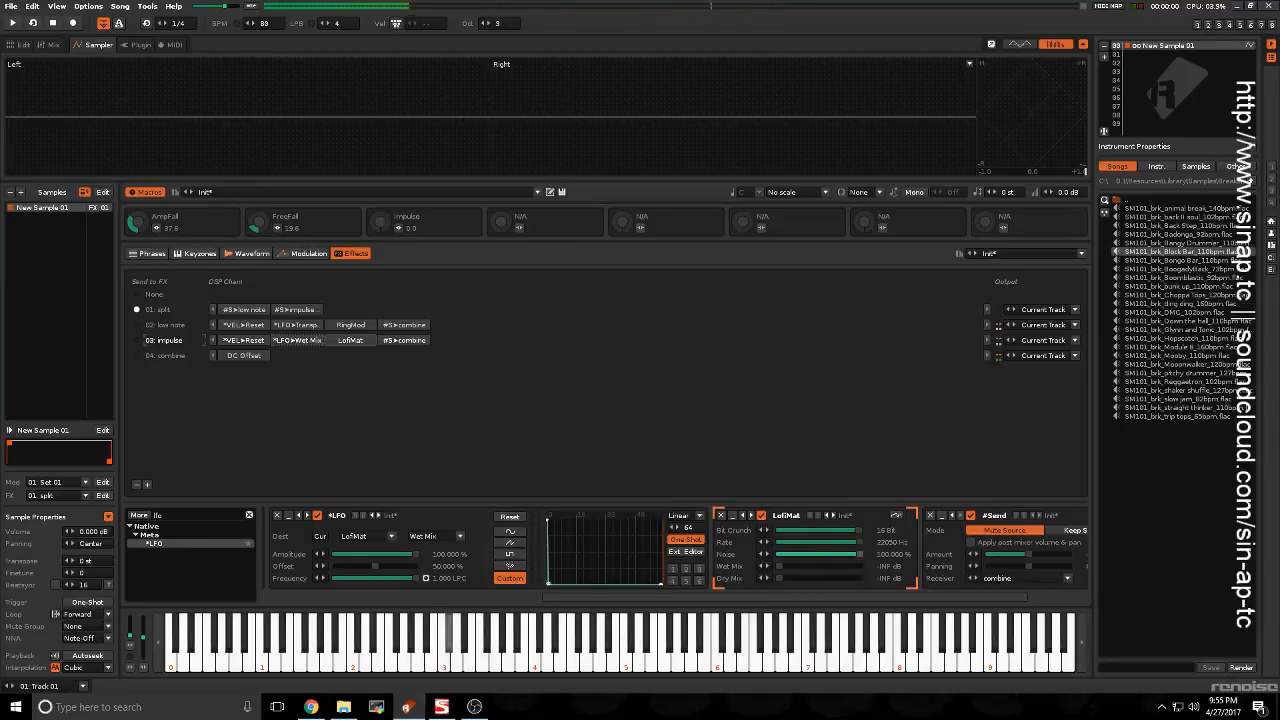
pyautogui.press('z')
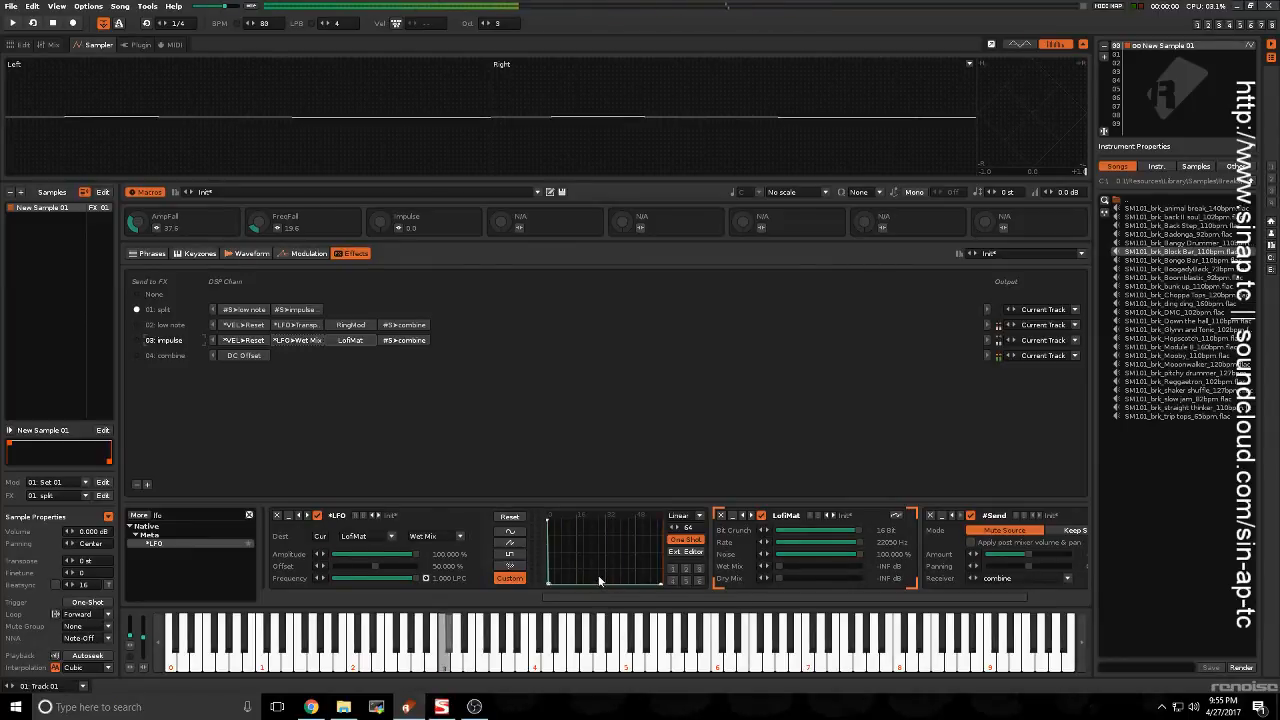
pyautogui.moveTo(603, 600); pyautogui.dragTo(675, 581)
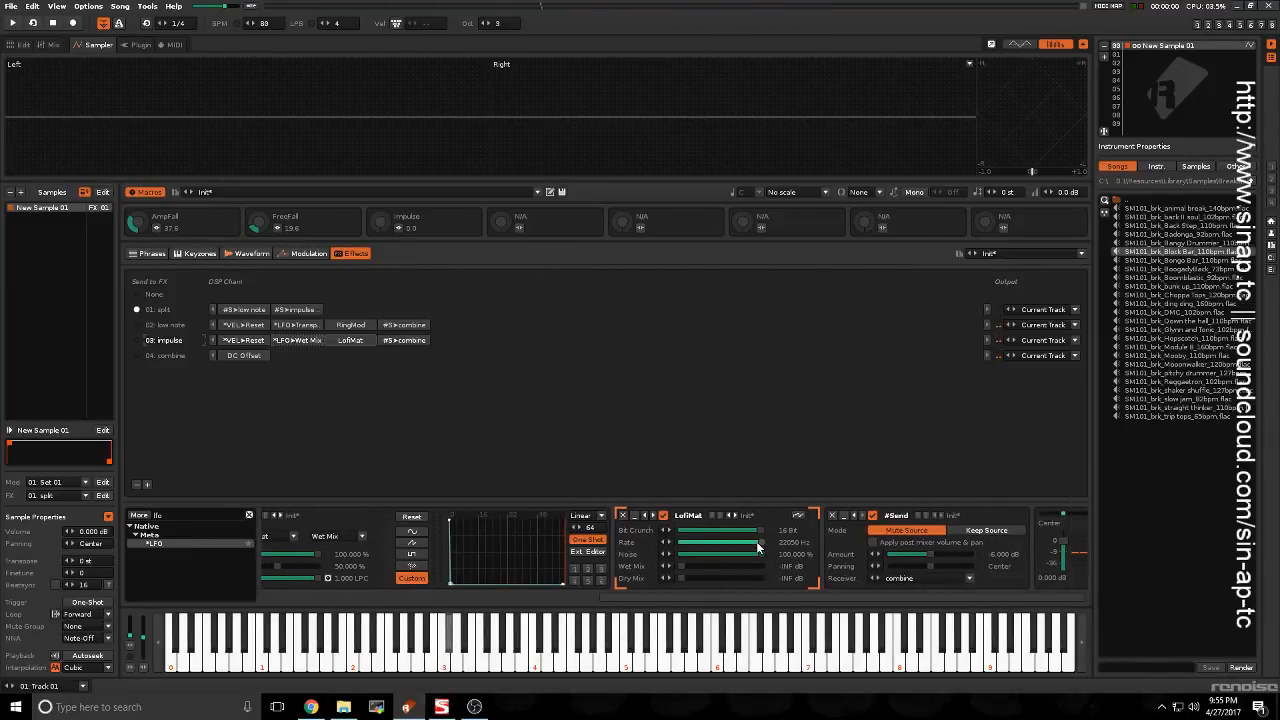
# Step: Set the LofiMat's Rate to about 2060 Hz and audition notes repeatedly
pyautogui.moveTo(757, 547); pyautogui.dragTo(705, 543)
pyautogui.press('z')
pyautogui.press('z')
pyautogui.press('z')
pyautogui.press('z')
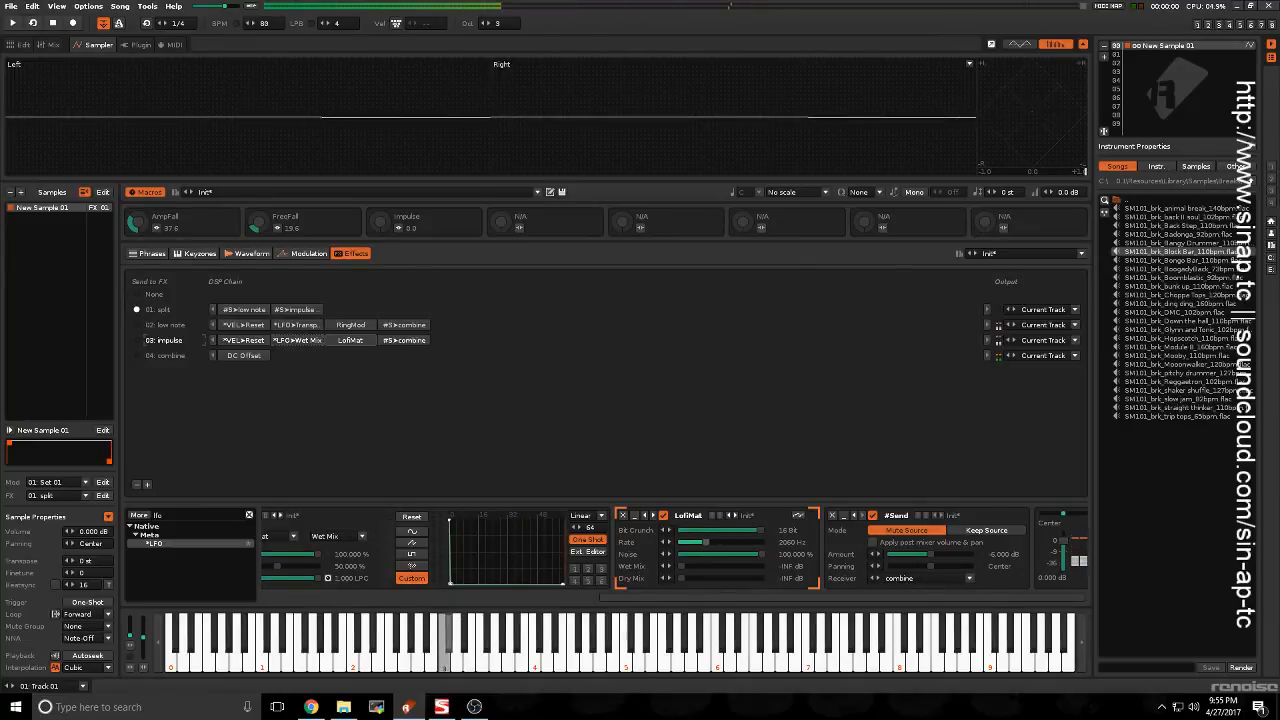
pyautogui.press('z')
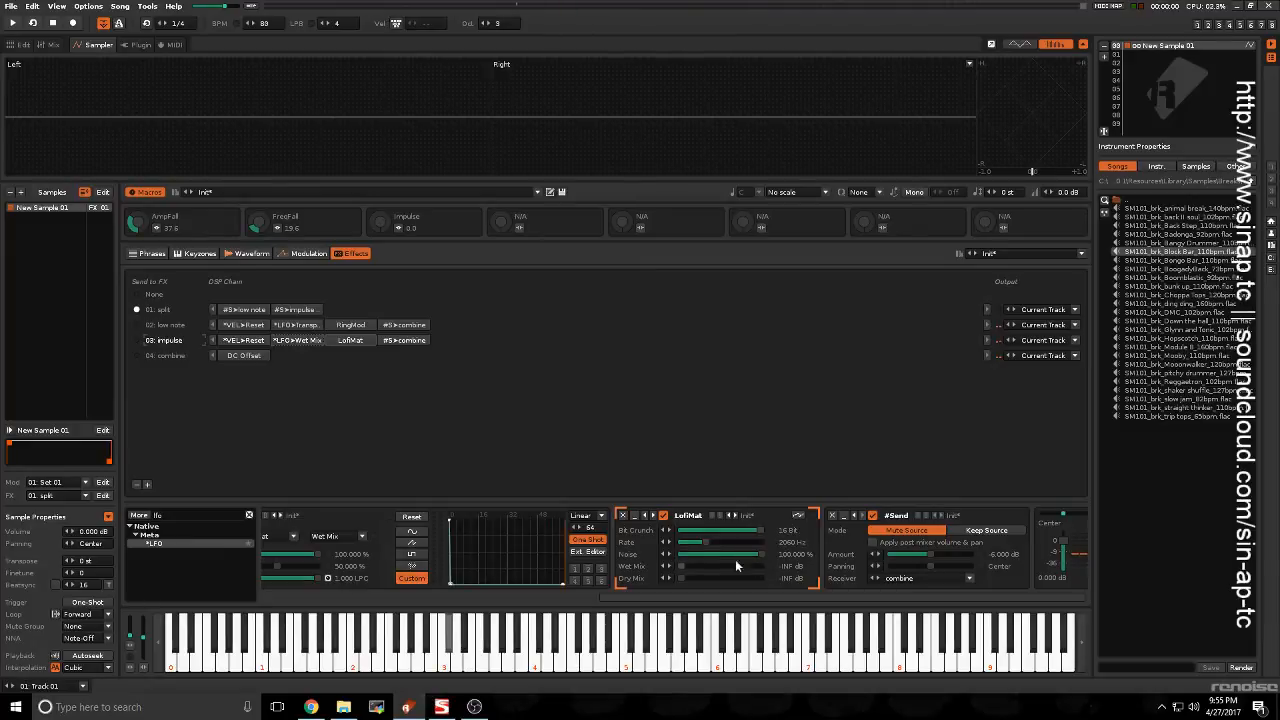
# Step: Open the combine chain to show its effect devices
pyautogui.moveTo(720, 594); pyautogui.dragTo(363, 551)
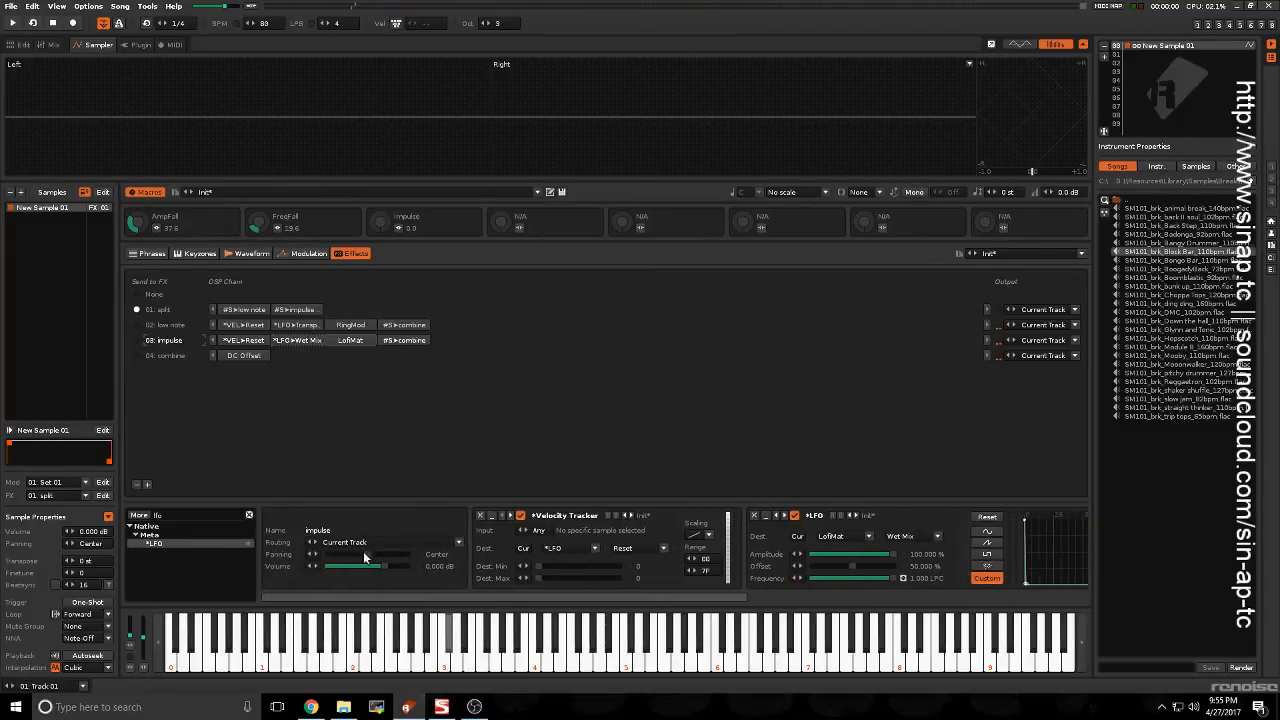
pyautogui.click(166, 325)
pyautogui.click(166, 356)
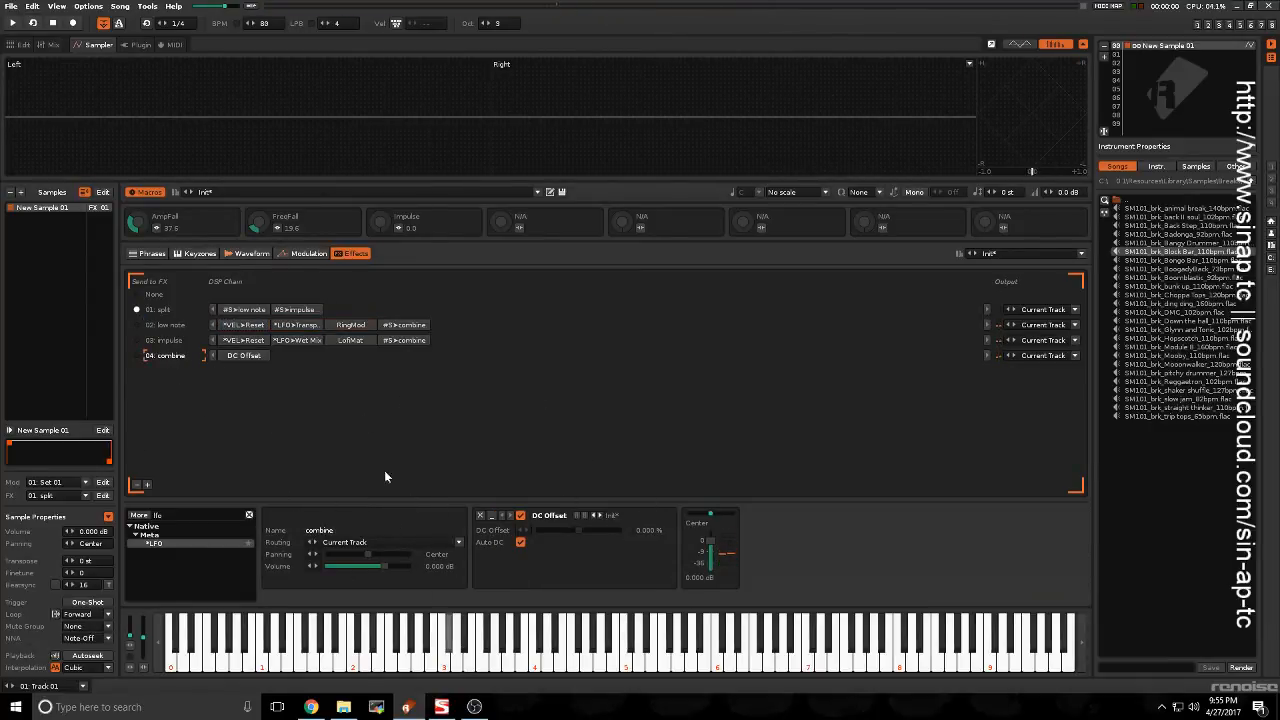
# Step: Search the effects for "eq" and insert an EQ 5 before the DC Offset in the combine chain
pyautogui.press('BackSpace')
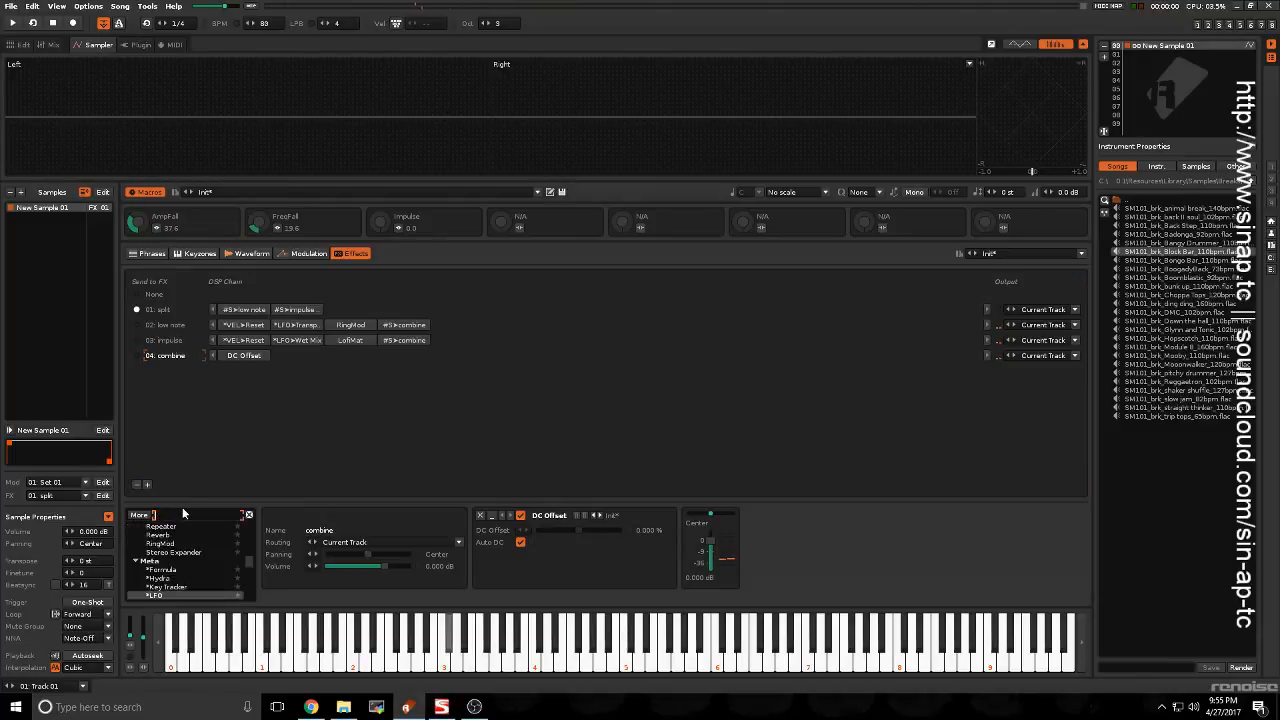
pyautogui.write('eq')
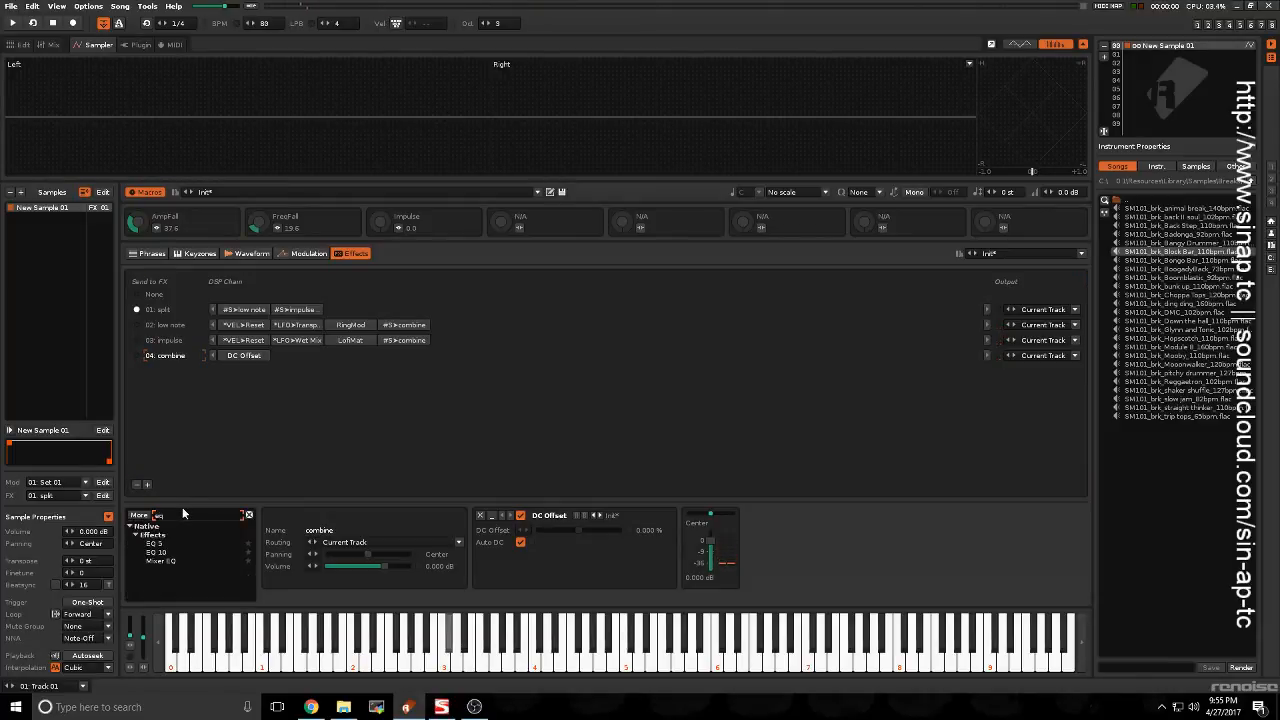
pyautogui.moveTo(153, 543); pyautogui.dragTo(492, 550)
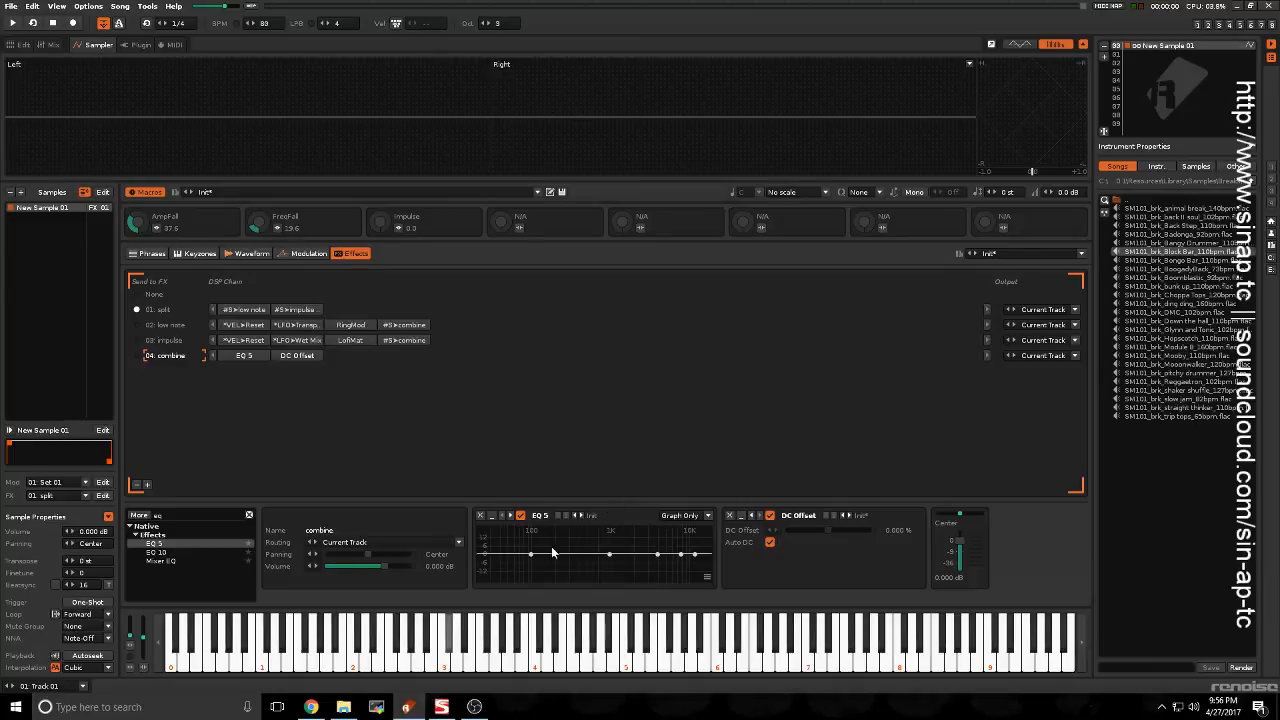
# Step: Try shaping the EQ 5 curve with boosted and cut bands in the mids and highs, and remove the EQ 5
pyautogui.moveTo(531, 556); pyautogui.dragTo(547, 580)
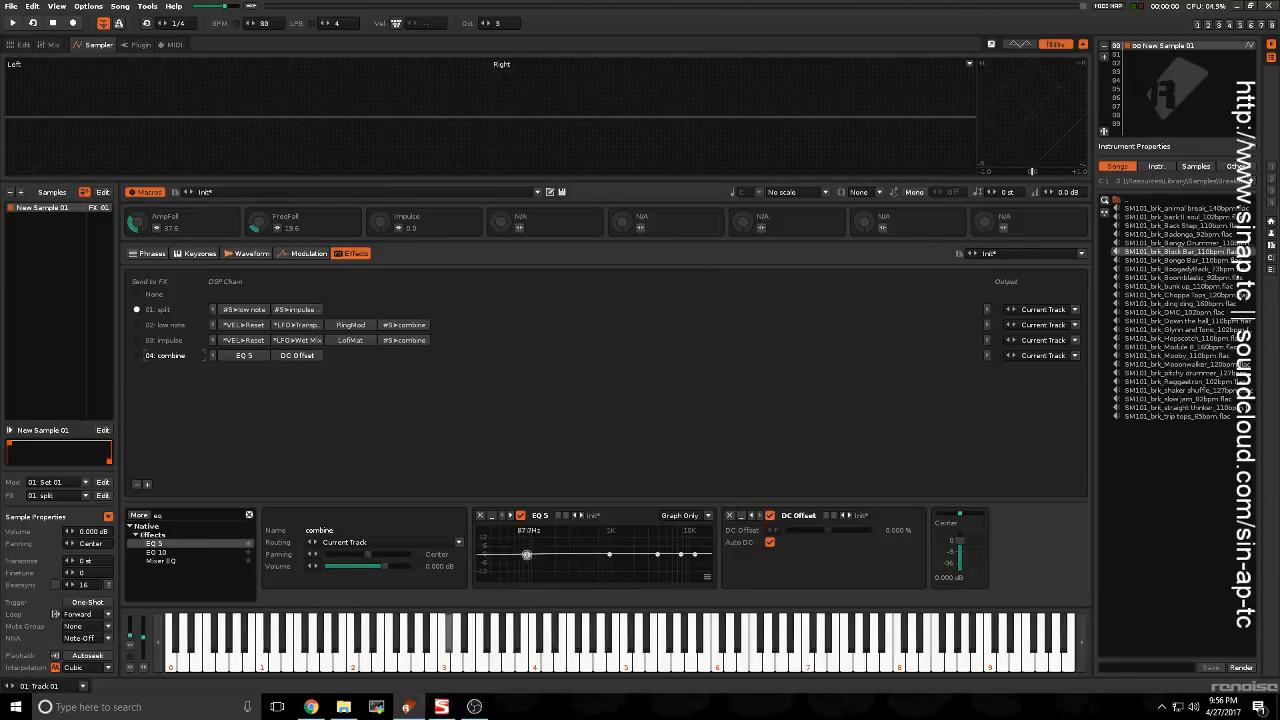
pyautogui.moveTo(550, 557); pyautogui.dragTo(491, 552)
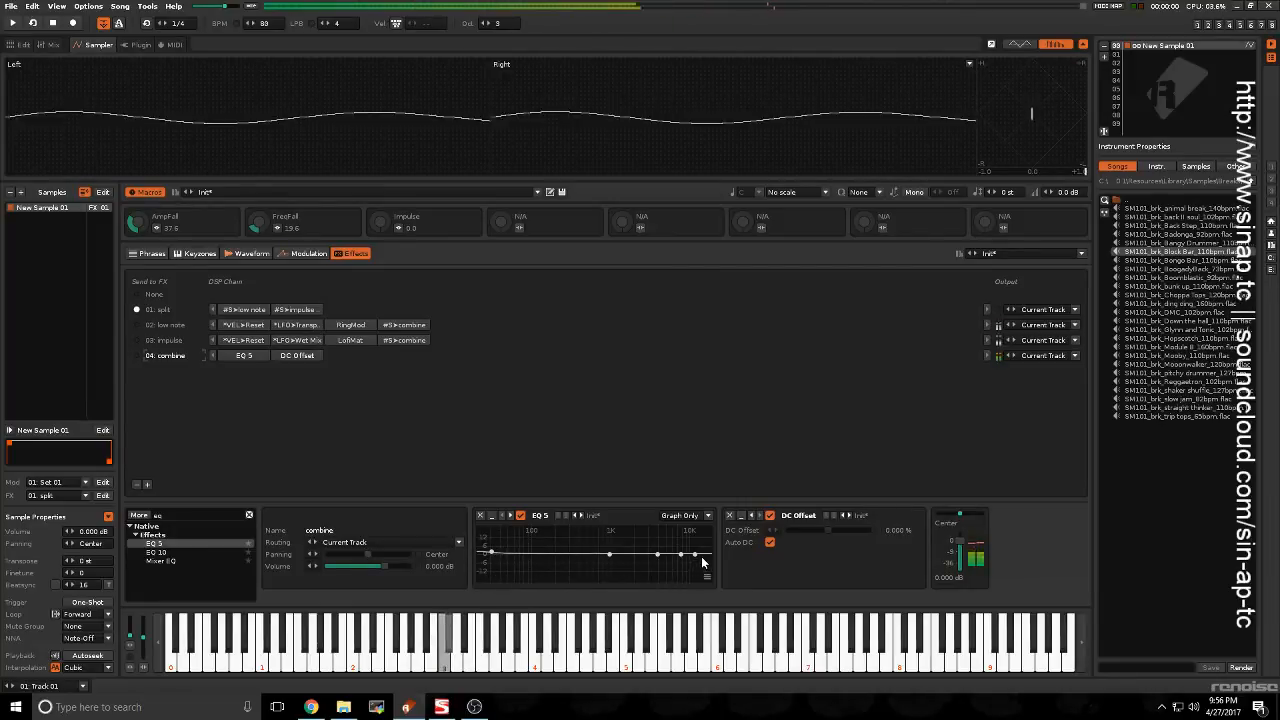
pyautogui.moveTo(694, 554); pyautogui.dragTo(681, 530)
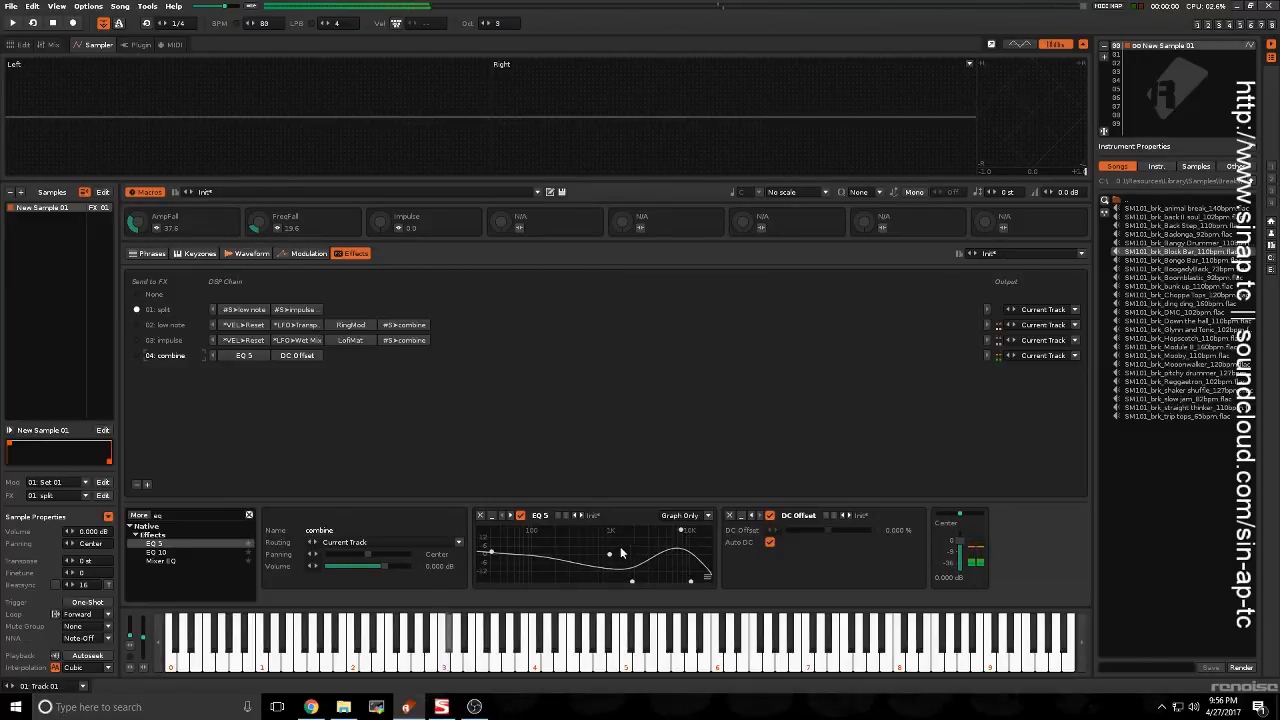
pyautogui.moveTo(609, 554); pyautogui.dragTo(632, 580)
pyautogui.moveTo(681, 530); pyautogui.dragTo(676, 539)
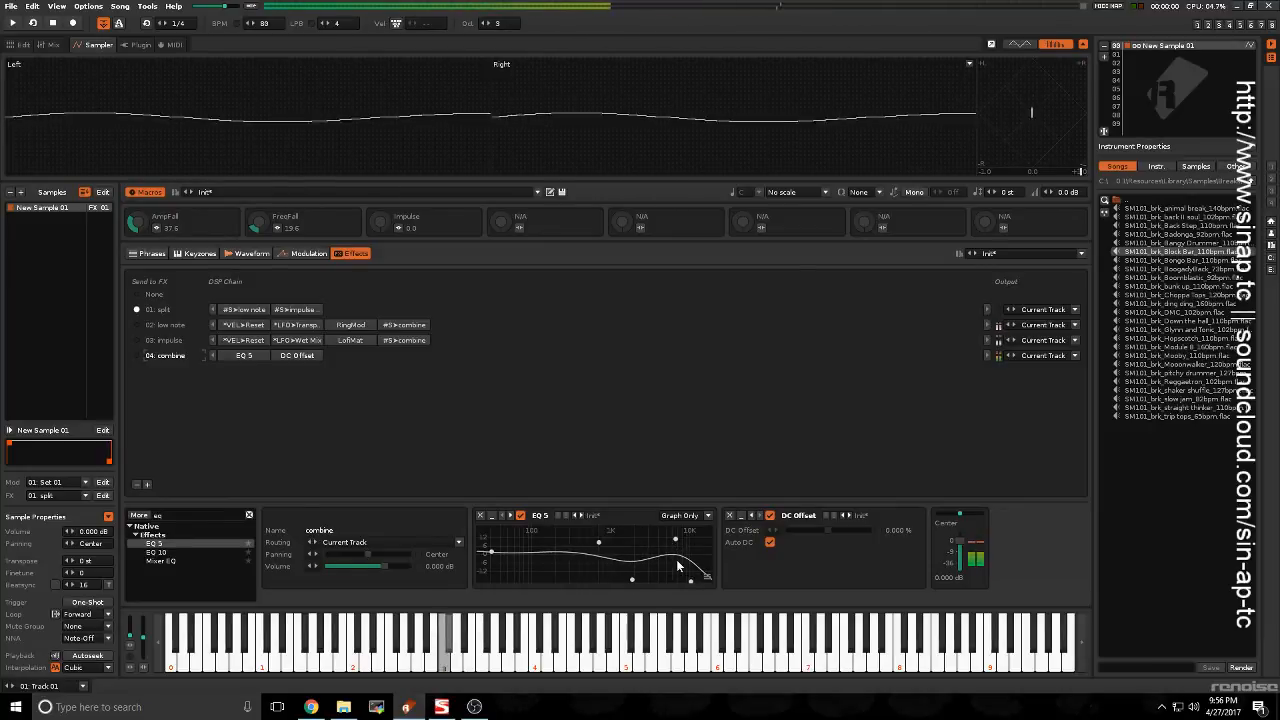
pyautogui.moveTo(693, 585); pyautogui.dragTo(629, 567)
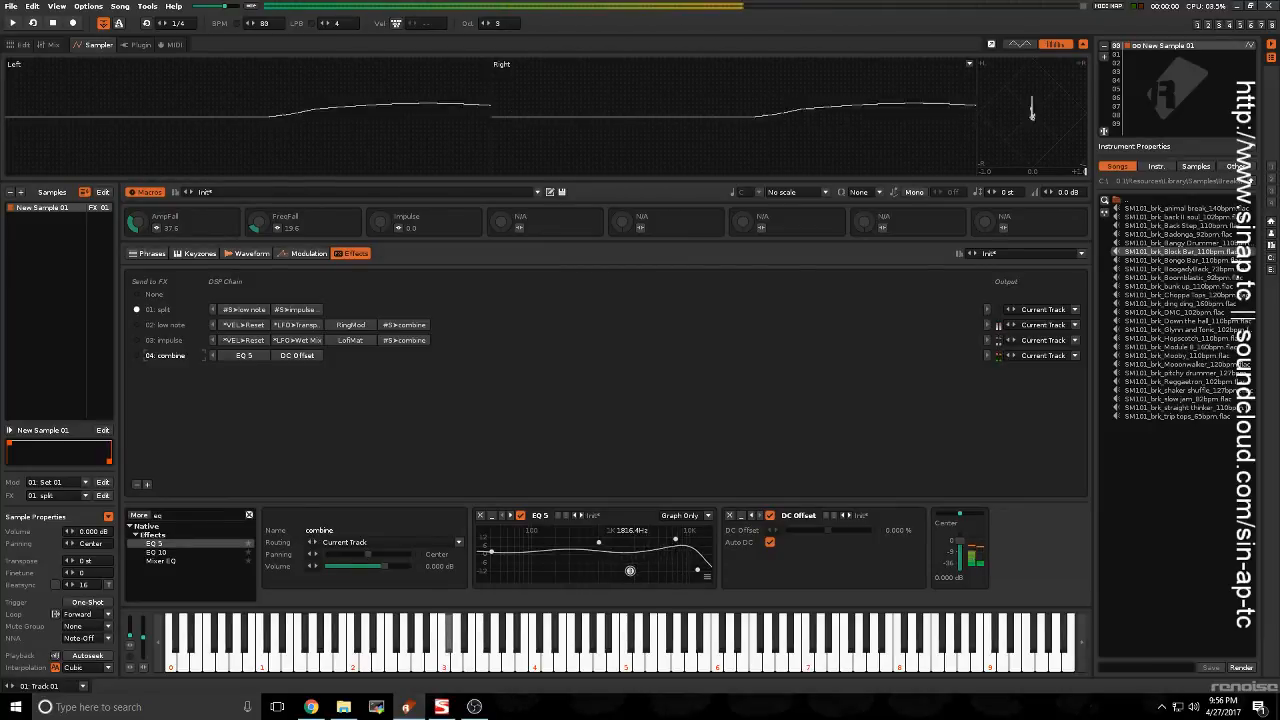
pyautogui.click(480, 515)
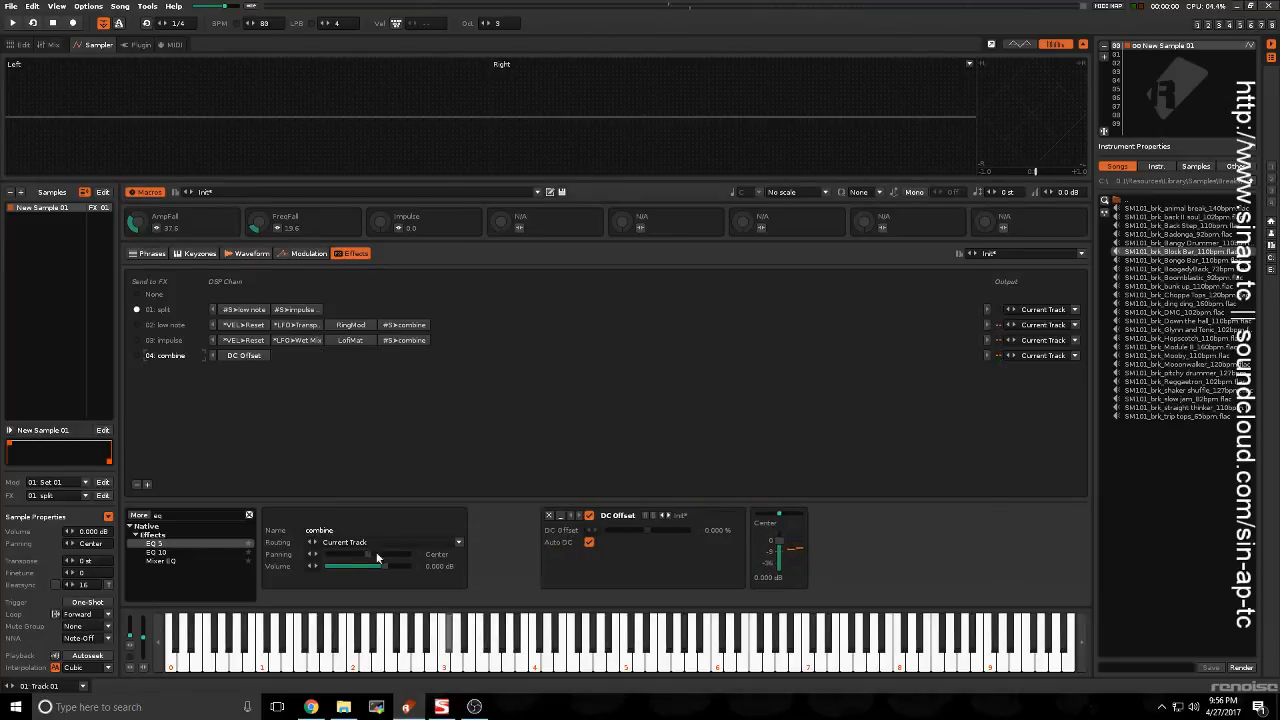
# Step: Search the effects for "ana" and add an Analog Filter after the DC Offset in the combine chain, auditioning notes
pyautogui.click(173, 517)
pyautogui.write('ana')
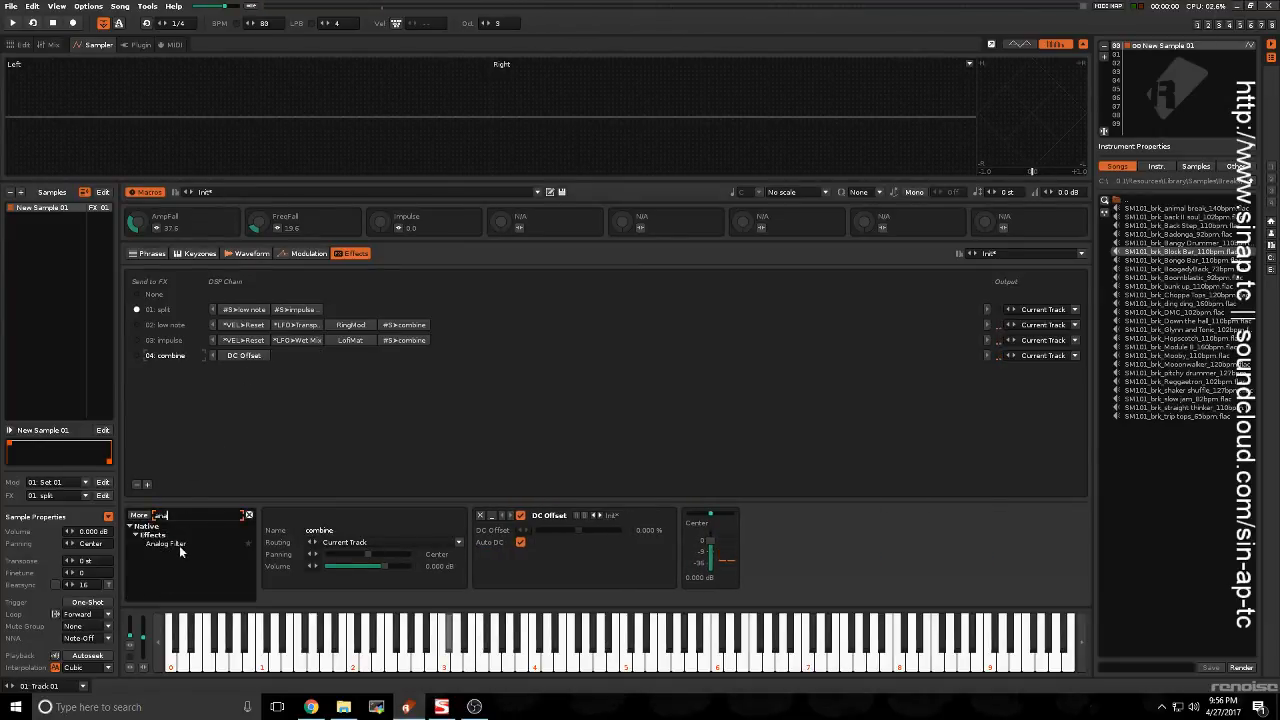
pyautogui.moveTo(150, 542); pyautogui.dragTo(806, 542)
pyautogui.press('z')
pyautogui.press('z')
pyautogui.press('z')
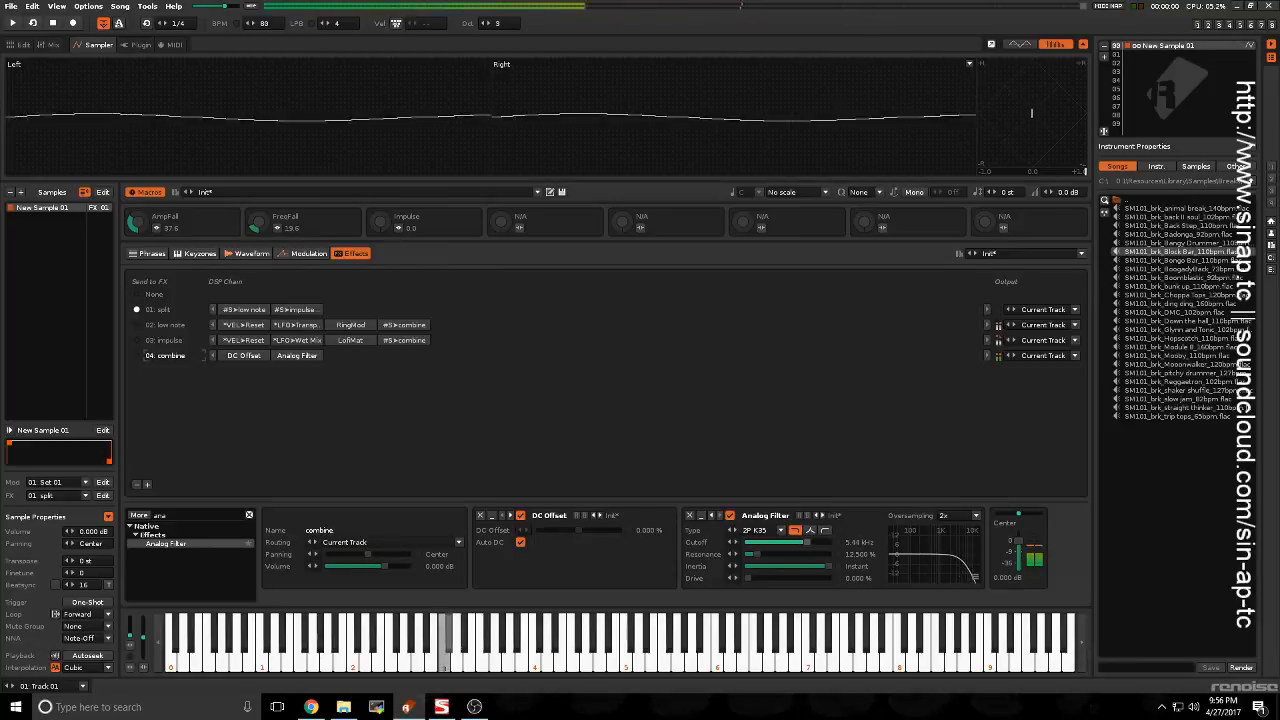
pyautogui.press('z')
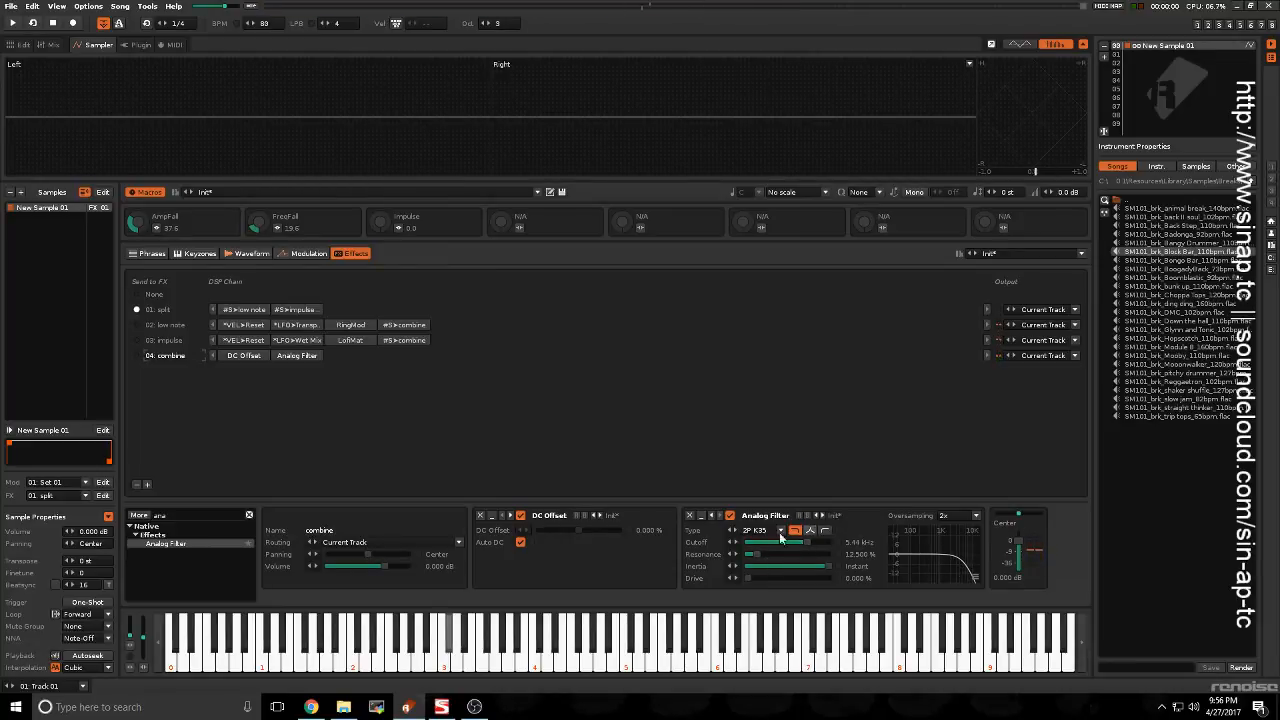
pyautogui.press('z')
# Step: Set the Analog Filter's Resonance to about 19%, Drive to about 62% and Cutoff to about 5.98 kHz while auditioning notes
pyautogui.moveTo(757, 554); pyautogui.dragTo(802, 542)
pyautogui.press('z')
pyautogui.press('z')
pyautogui.press('z')
pyautogui.press('z')
pyautogui.press('z')
pyautogui.press('z')
pyautogui.press('z')
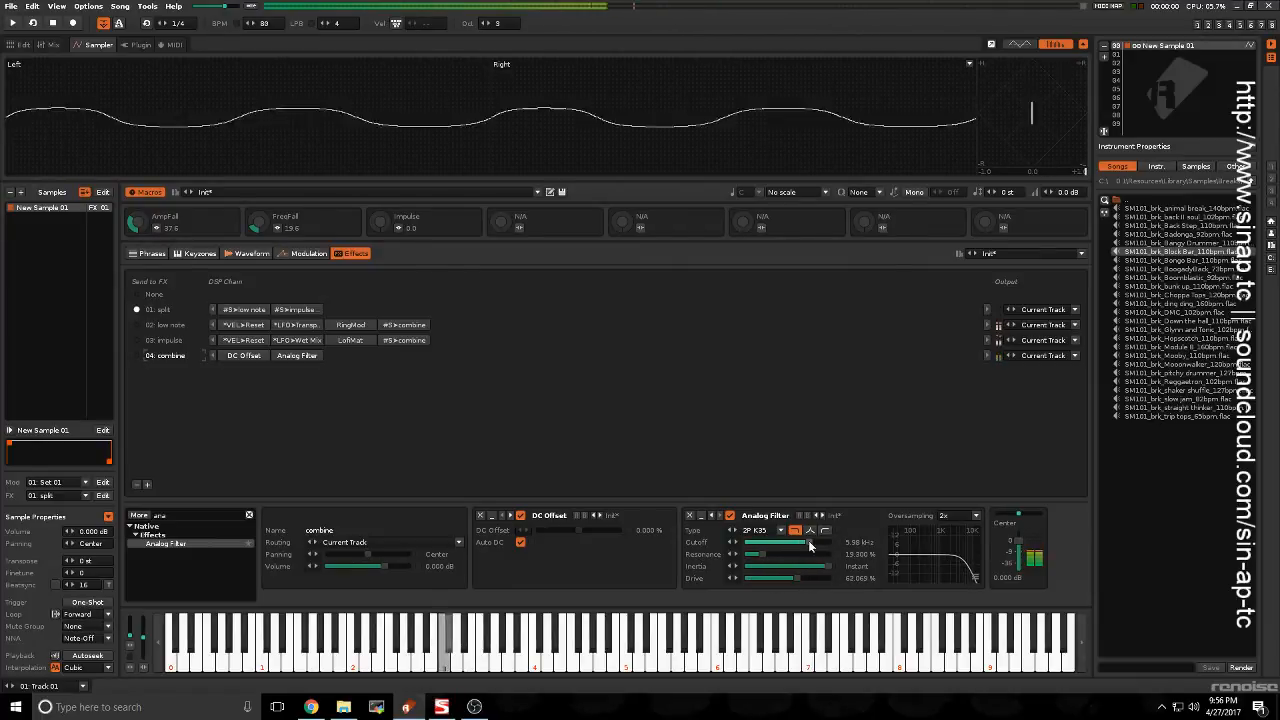
# Step: Set the combine chain's Analog Filter Drive to about 50% and Cutoff to about 4.67 kHz while auditioning notes
pyautogui.press('z')
pyautogui.press('z')
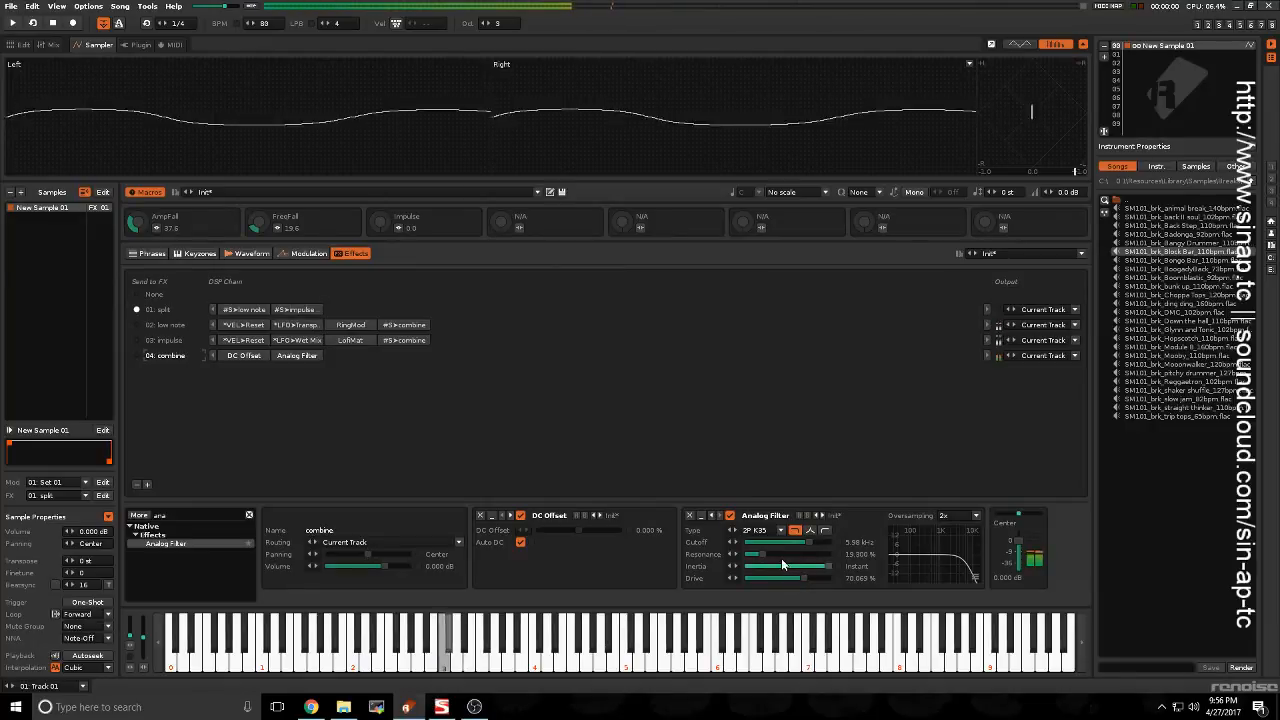
pyautogui.press('z')
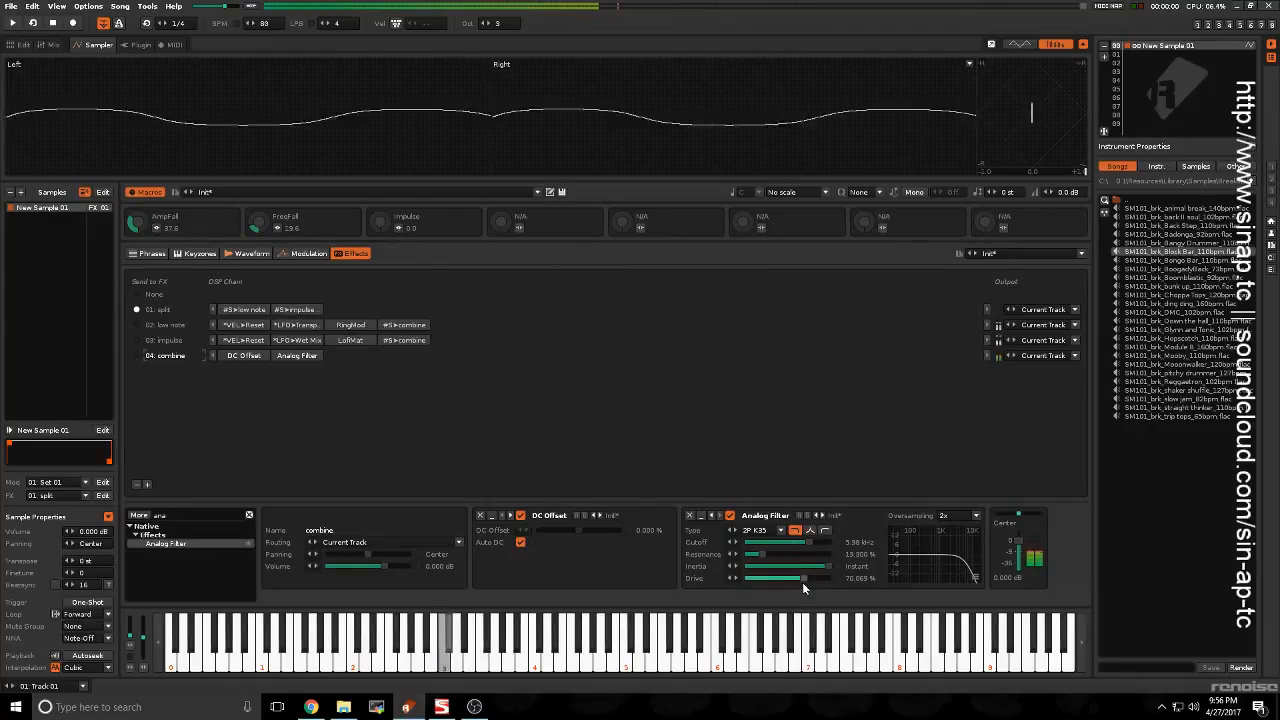
pyautogui.moveTo(803, 578); pyautogui.dragTo(805, 542)
pyautogui.press('z')
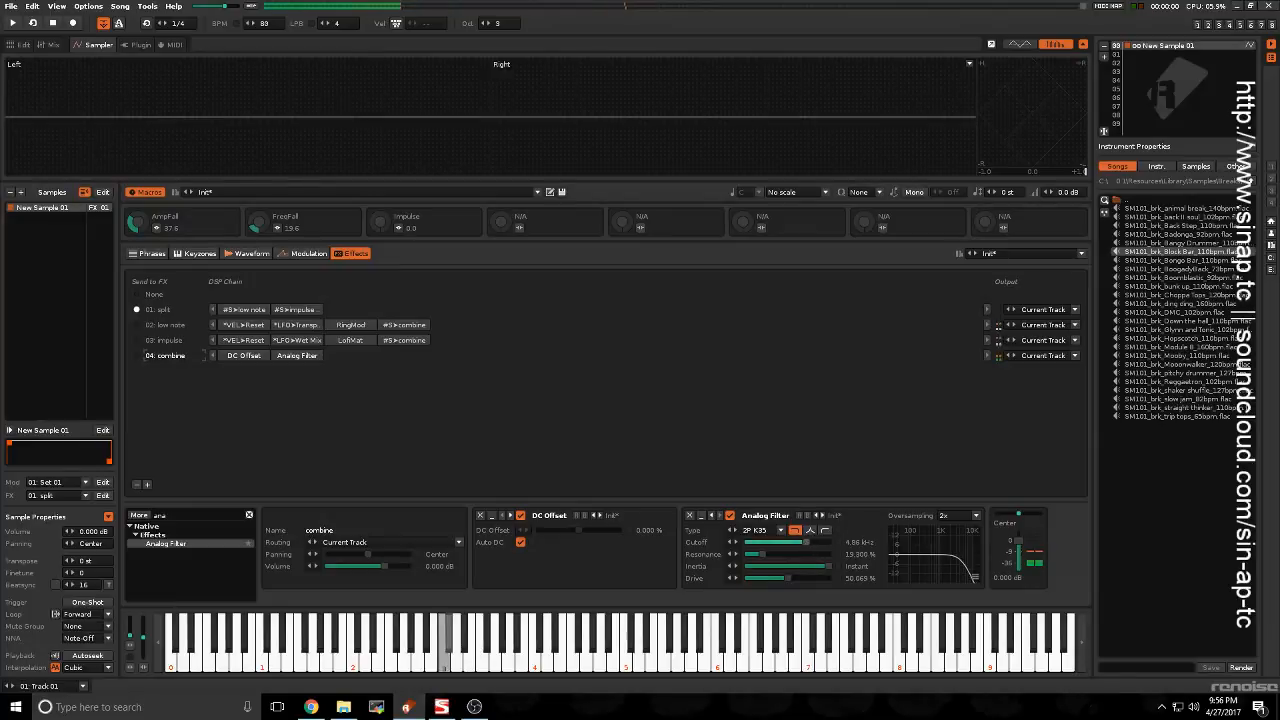
# Step: Search the effects for "eq" and insert an EQ 5 between the LofiMat and the Send in the impulse chain
pyautogui.click(172, 342)
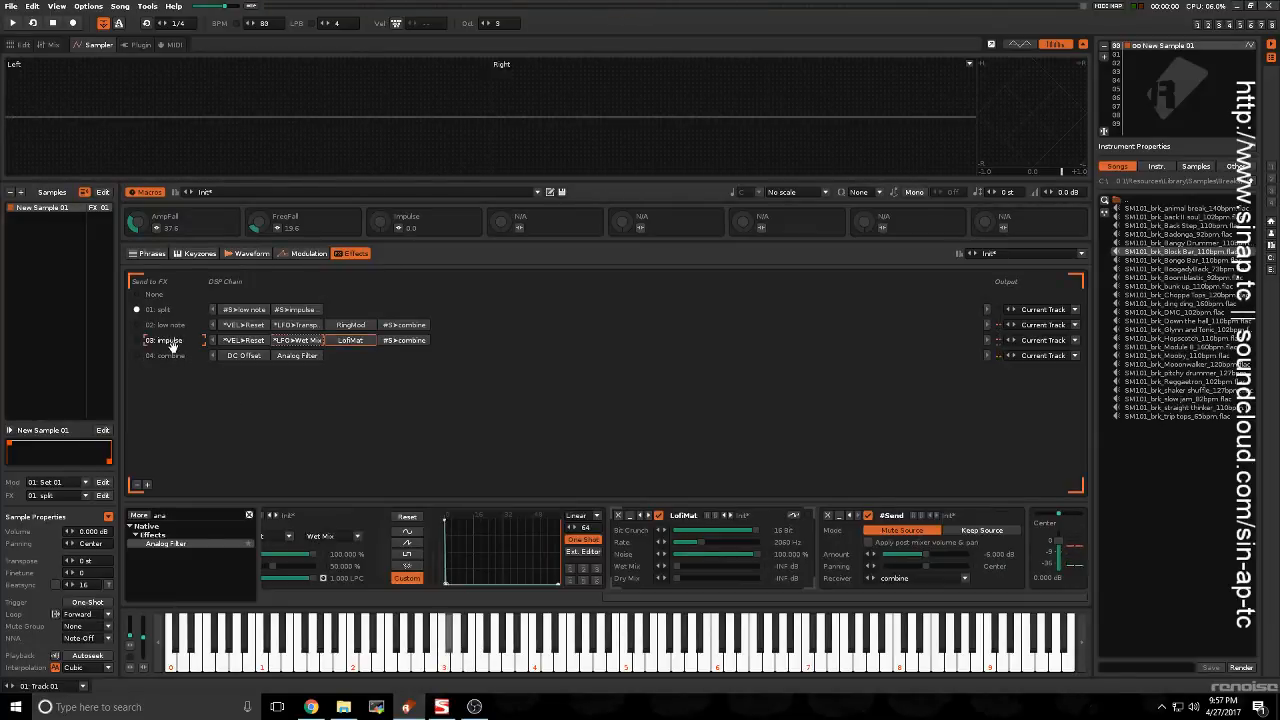
pyautogui.click(165, 515)
pyautogui.write('eq')
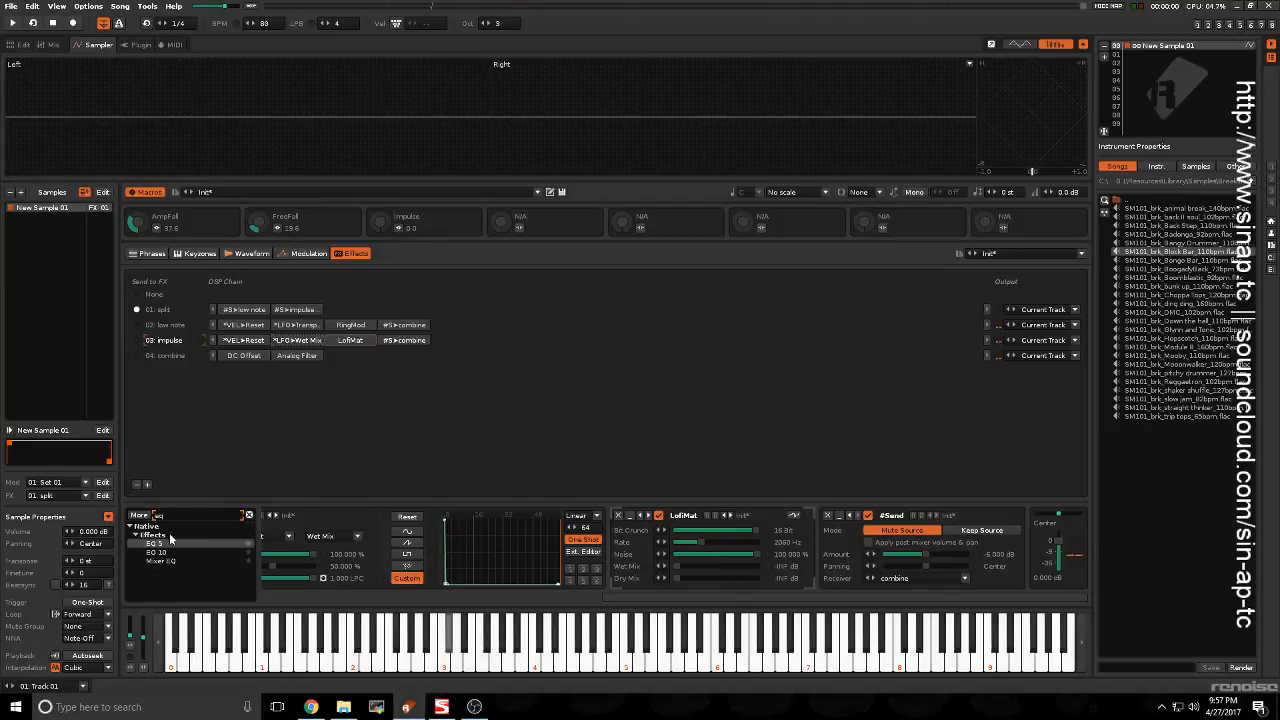
pyautogui.moveTo(162, 545); pyautogui.dragTo(1007, 577)
# Step: Shape the impulse chain's EQ 5 with boosted highs, a deep cut near 4272 Hz and a lowered band near 178 Hz while auditioning notes
pyautogui.press('x')
pyautogui.press('x')
pyautogui.press('x')
pyautogui.press('x')
pyautogui.press('x')
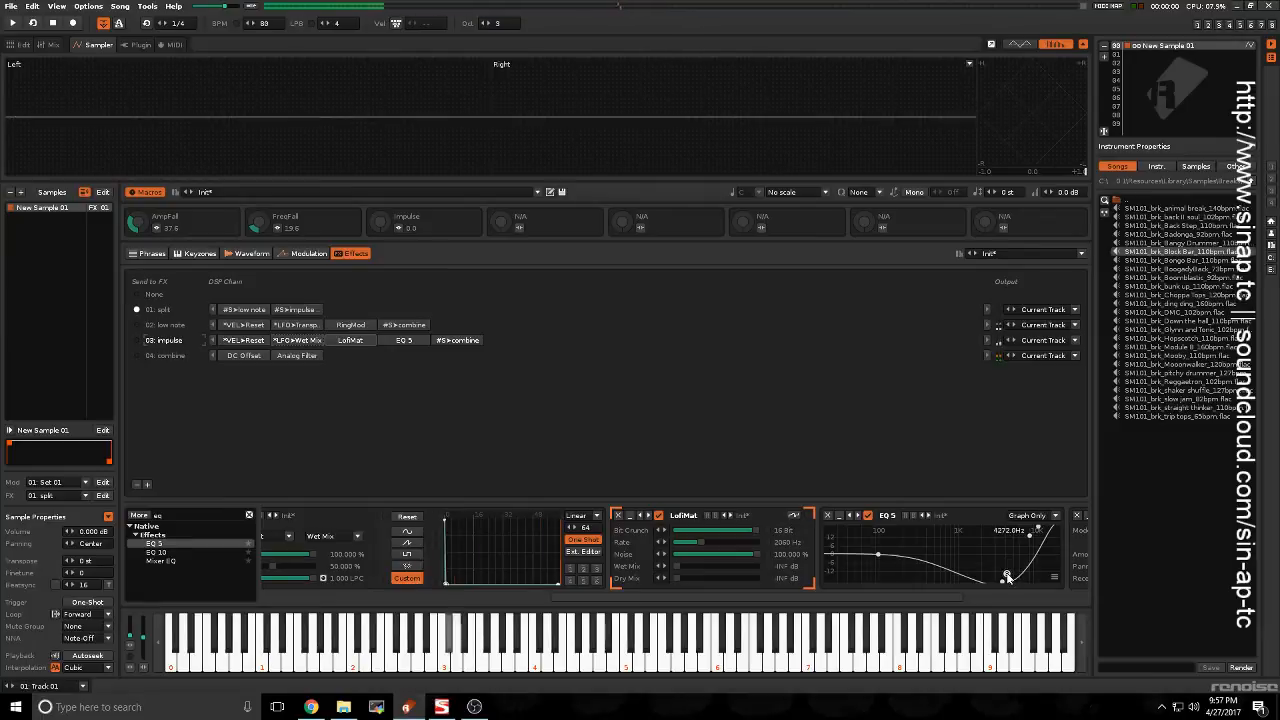
pyautogui.press('x')
pyautogui.press('x')
pyautogui.press('x')
pyautogui.press('x')
pyautogui.moveTo(878, 554); pyautogui.dragTo(898, 565)
pyautogui.press('x')
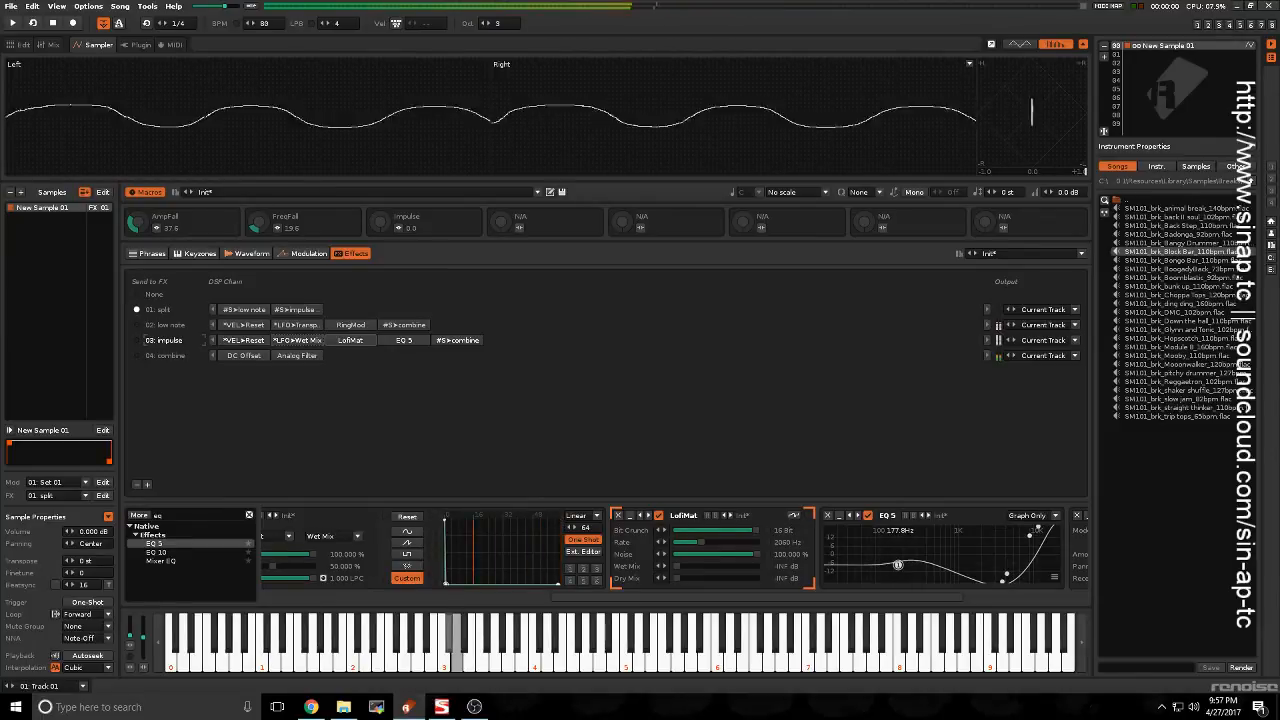
# Step: Search the effects for "comp" and add a Compressor after the Analog Filter in the combine chain
pyautogui.click(165, 355)
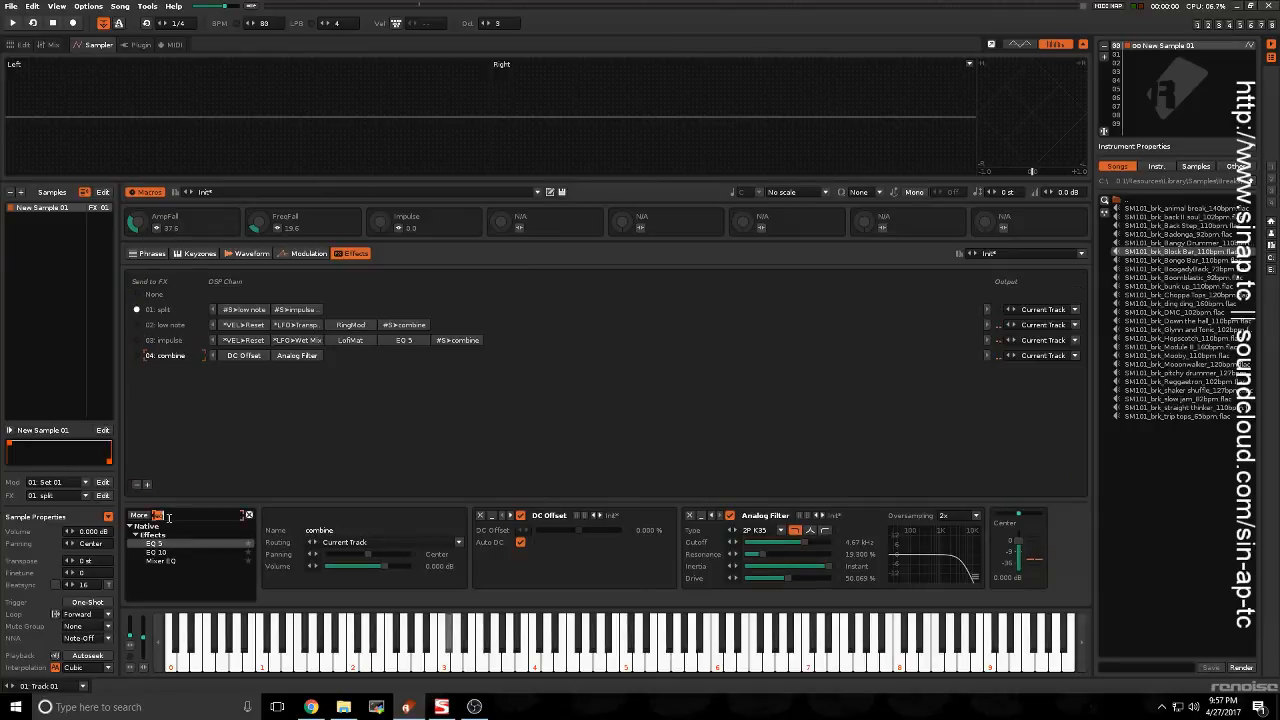
pyautogui.press('BackSpace')
pyautogui.write('comp')
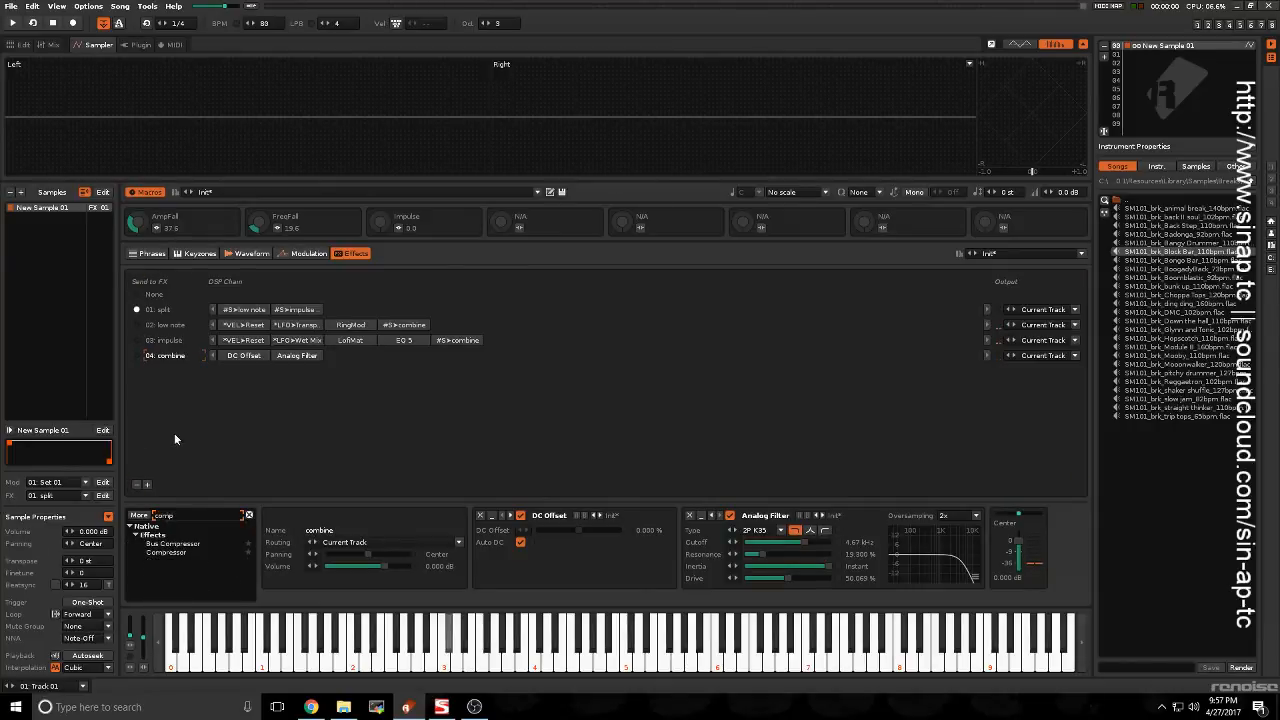
pyautogui.moveTo(168, 556); pyautogui.dragTo(950, 541)
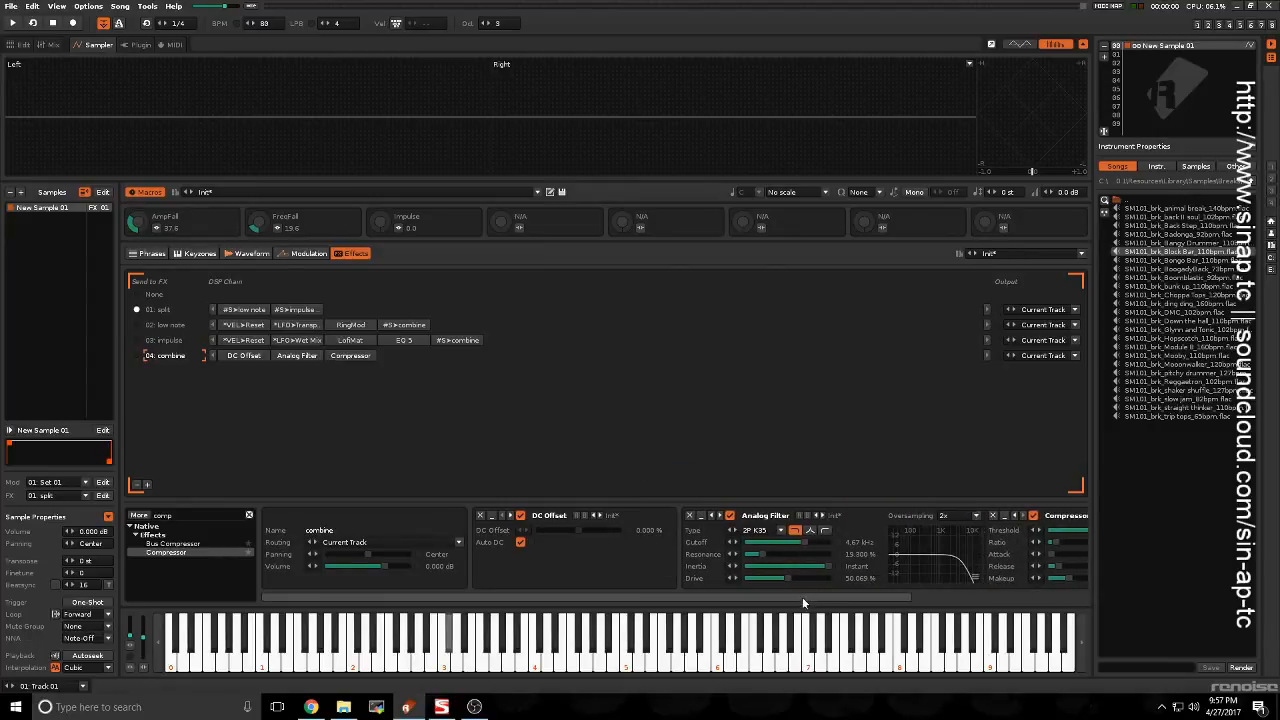
pyautogui.moveTo(803, 598); pyautogui.dragTo(1035, 604)
# Step: Try the Compressor with Threshold at about -46 dB, a short Attack and Release at 0.001 ms while auditioning notes
pyautogui.press('x')
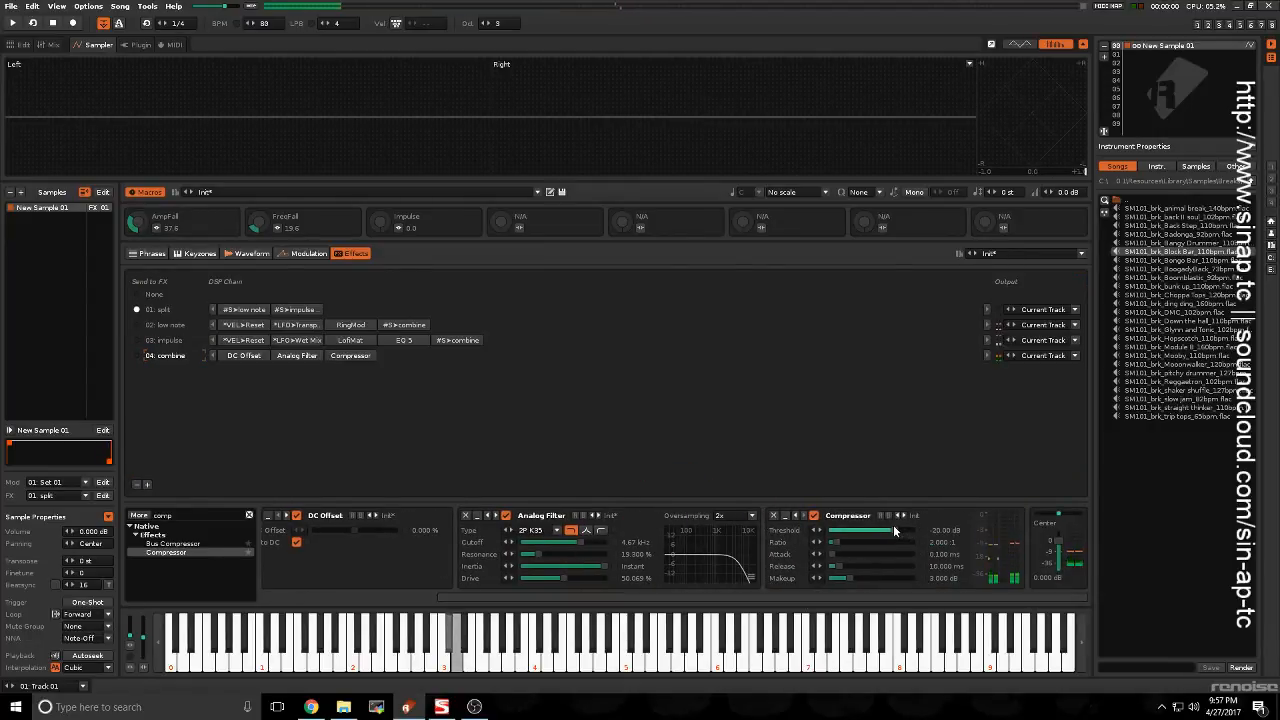
pyautogui.press('x')
pyautogui.moveTo(895, 530); pyautogui.dragTo(836, 555)
pyautogui.press('x')
pyautogui.press('x')
pyautogui.press('x')
pyautogui.press('x')
pyautogui.press('x')
pyautogui.press('x')
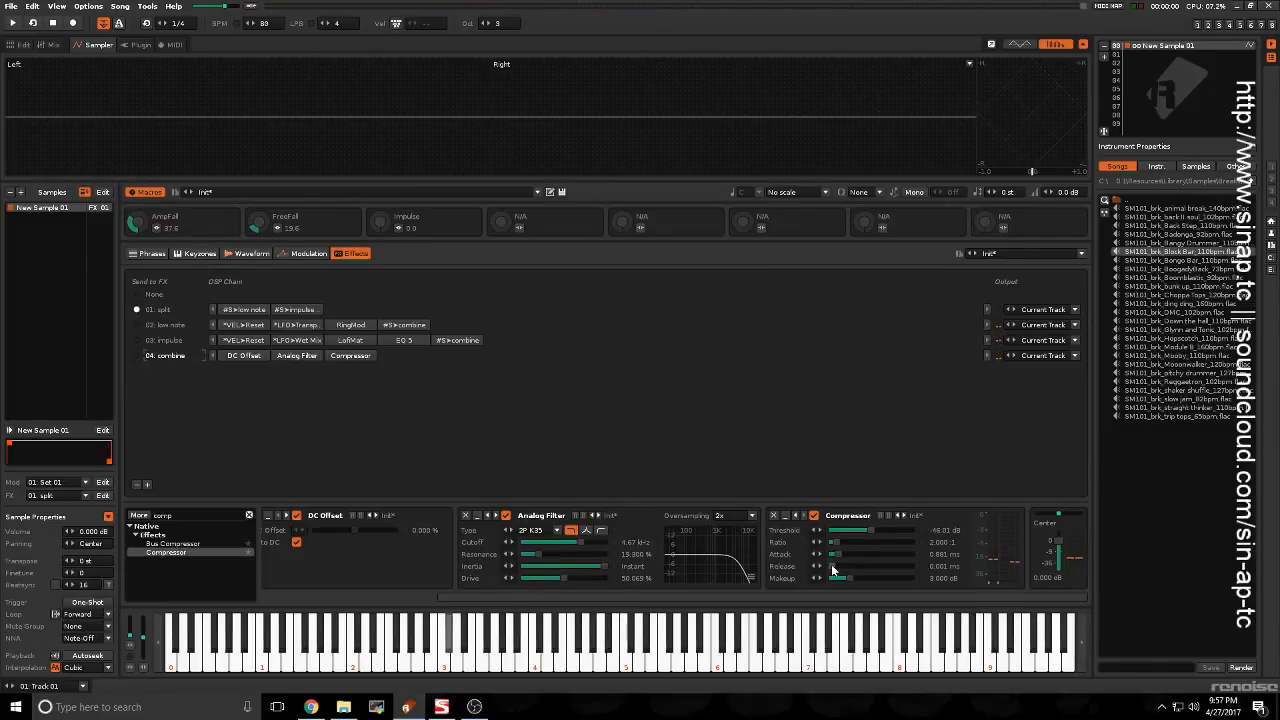
pyautogui.press('x')
pyautogui.press('x')
pyautogui.press('x')
# Step: Try the Compressor with Ratio at about 14.36:1 and Attack at 0.001 ms while auditioning notes
pyautogui.moveTo(836, 542)
pyautogui.mouseDown()
pyautogui.moveTo(903, 542)
pyautogui.moveTo(841, 554)
pyautogui.mouseUp()
pyautogui.press('x')
pyautogui.press('x')
pyautogui.press('x')
pyautogui.press('x')
pyautogui.press('x')
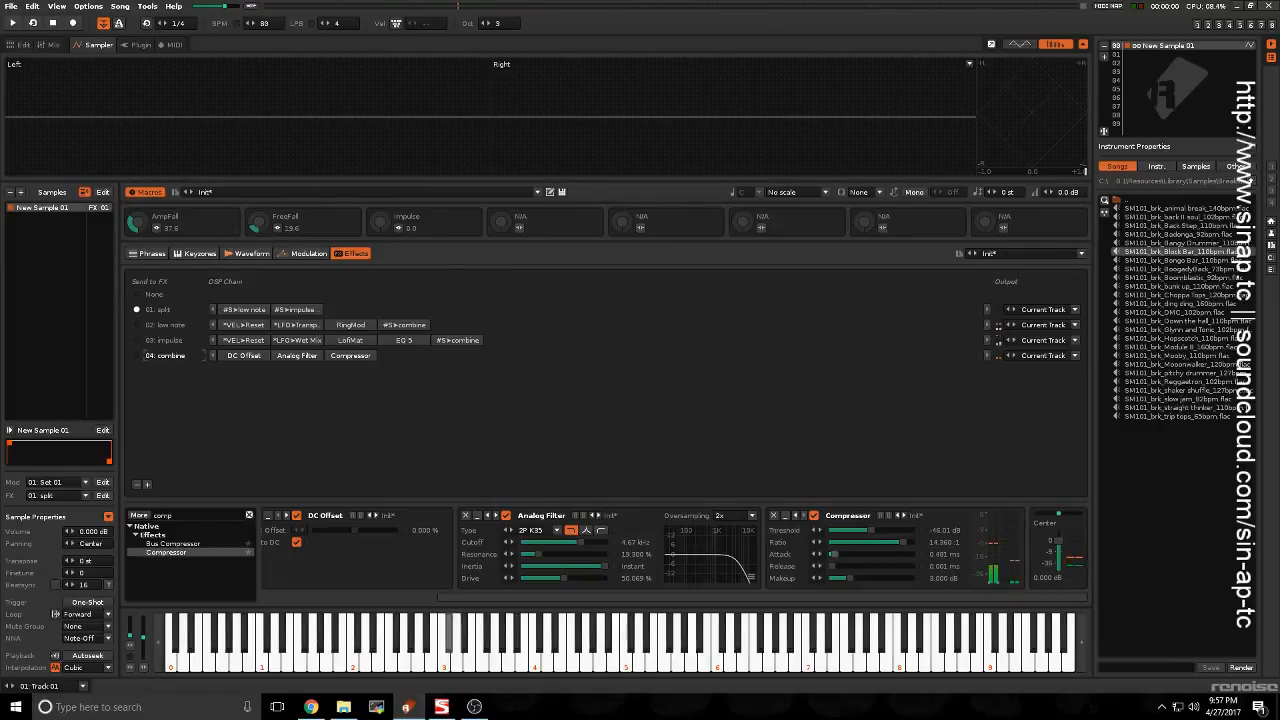
pyautogui.press('x')
pyautogui.press('x')
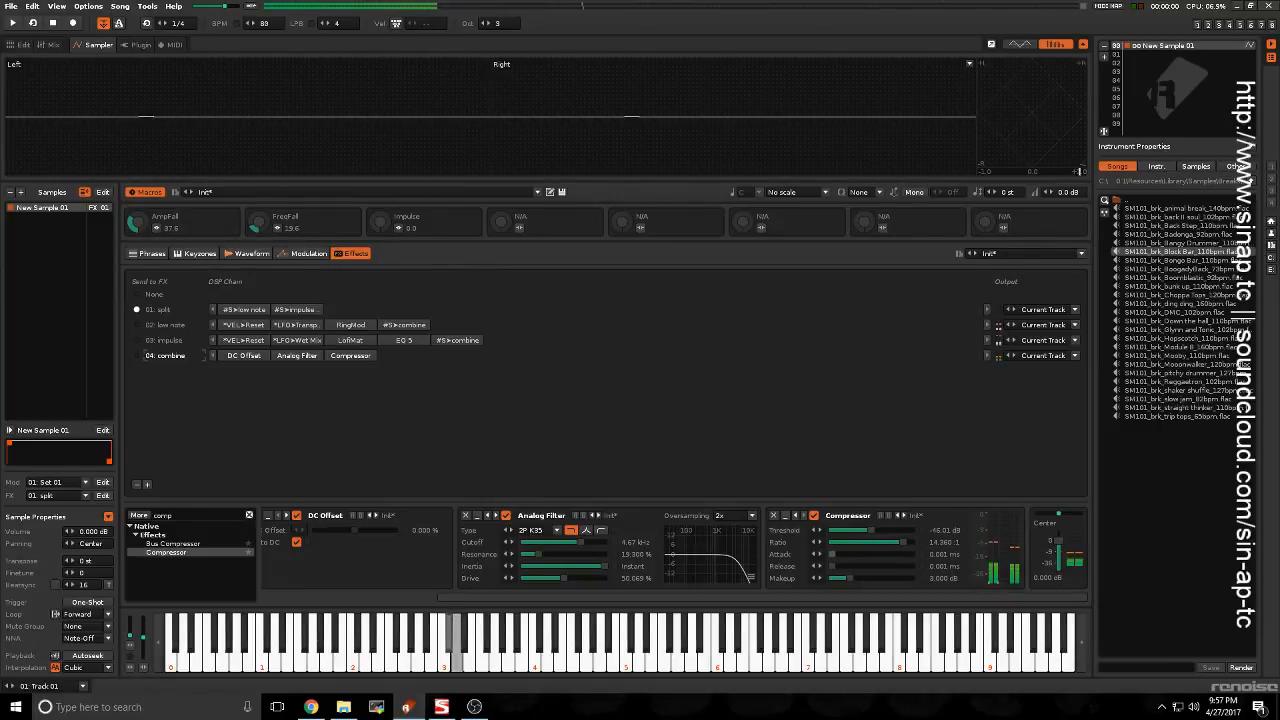
pyautogui.press('x')
pyautogui.press('x')
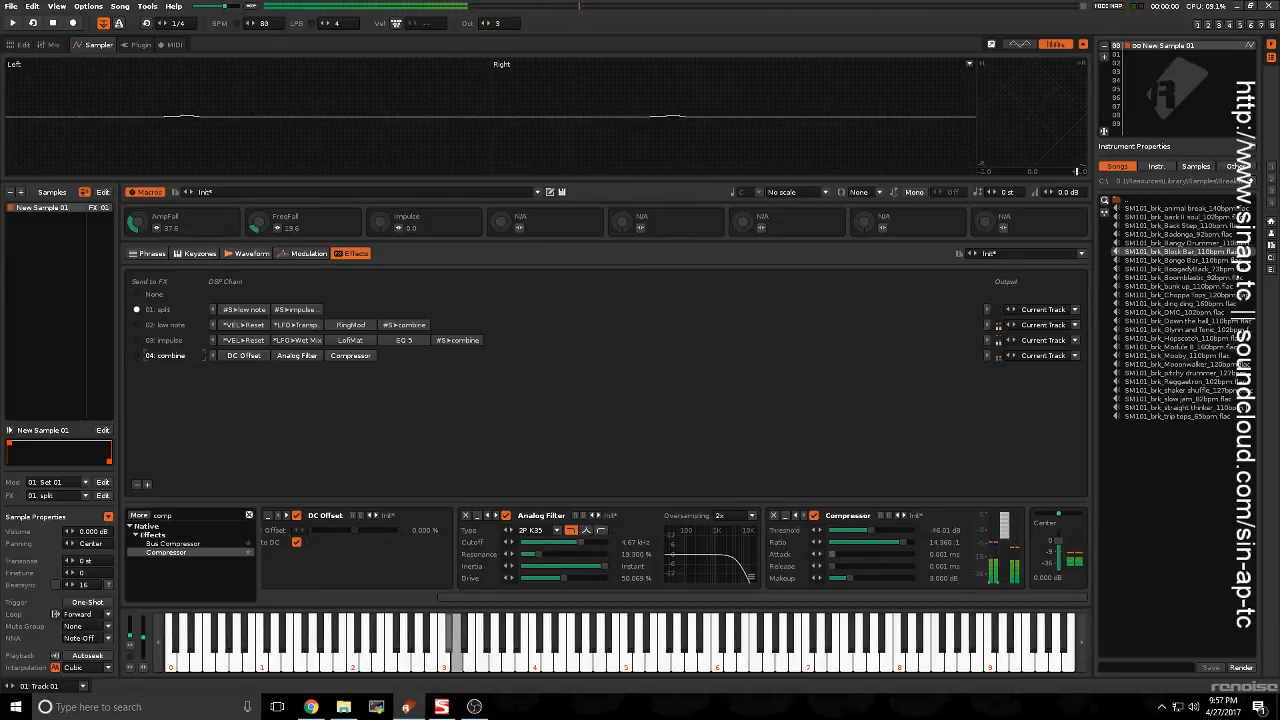
pyautogui.press('x')
# Step: Try the Compressor with Threshold at about -37 dB, Attack at about 1.12 ms and Makeup at about 13.75 dB while auditioning notes
pyautogui.moveTo(871, 530)
pyautogui.mouseDown()
pyautogui.moveTo(844, 530)
pyautogui.moveTo(880, 530)
pyautogui.mouseUp()
pyautogui.press('x')
pyautogui.press('x')
pyautogui.press('x')
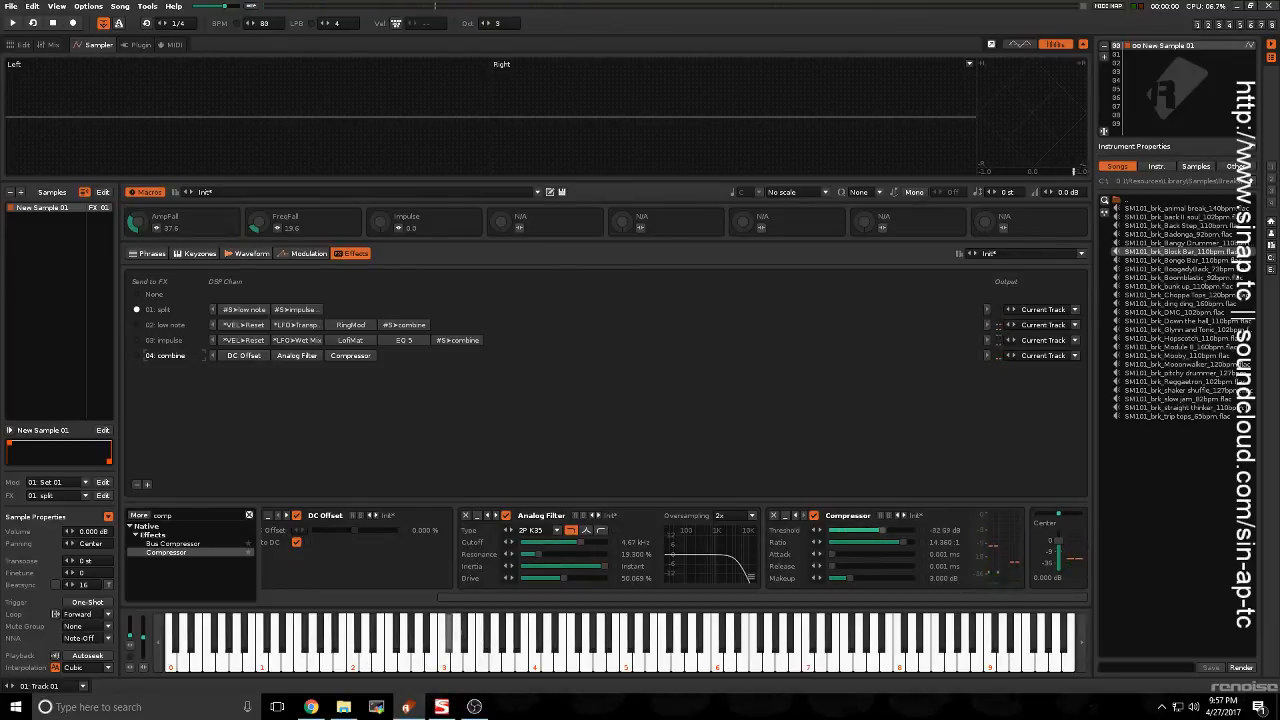
pyautogui.press('x')
pyautogui.press('x')
pyautogui.press('x')
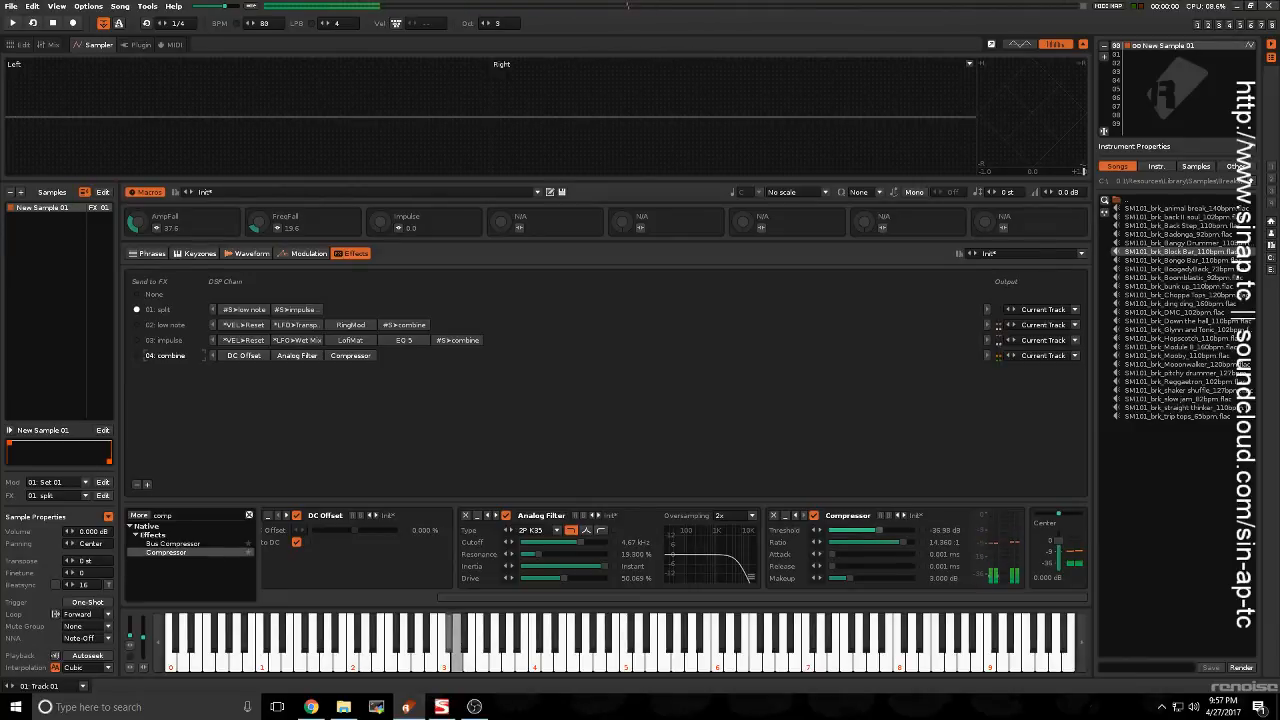
pyautogui.press('x')
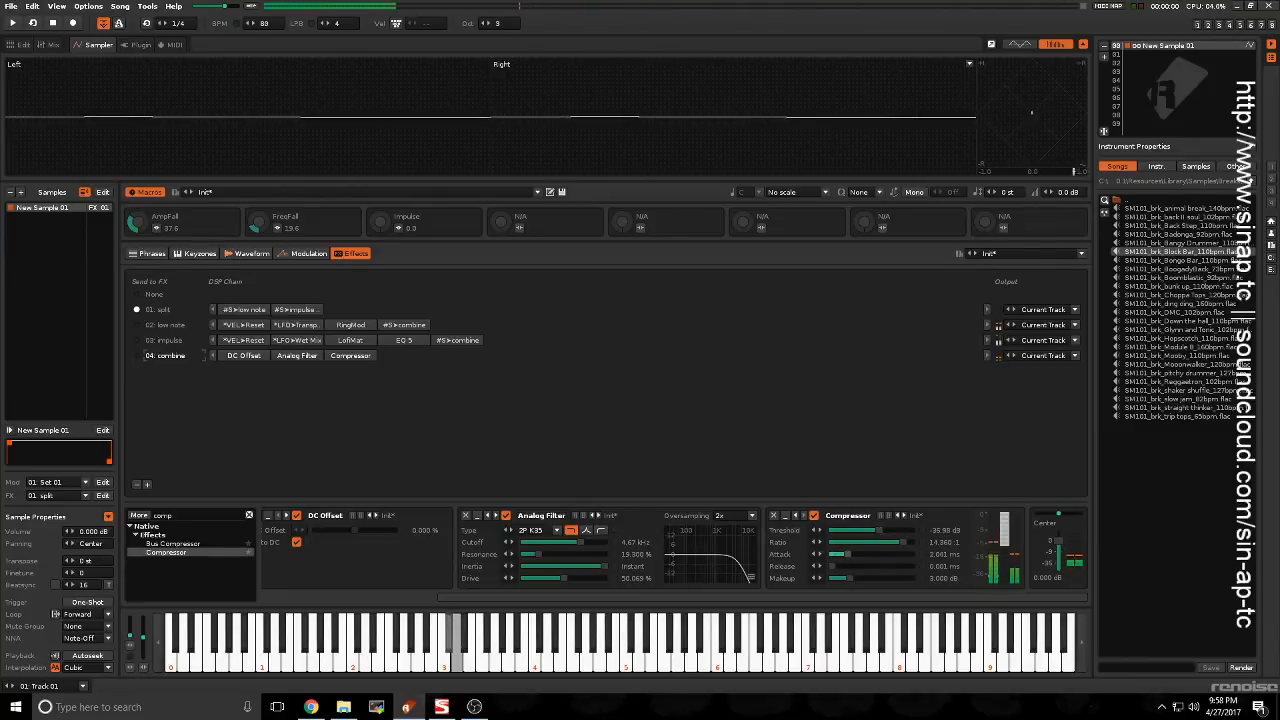
pyautogui.moveTo(858, 554); pyautogui.dragTo(831, 554)
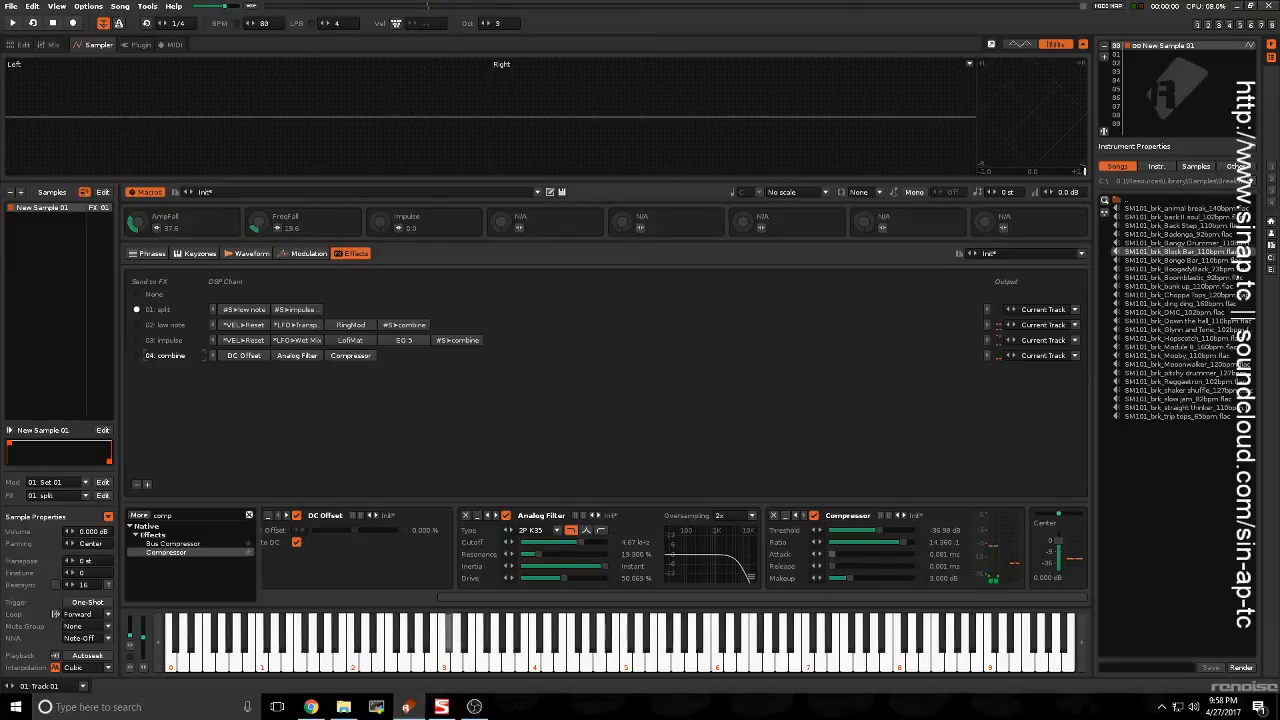
pyautogui.moveTo(855, 578); pyautogui.dragTo(837, 556)
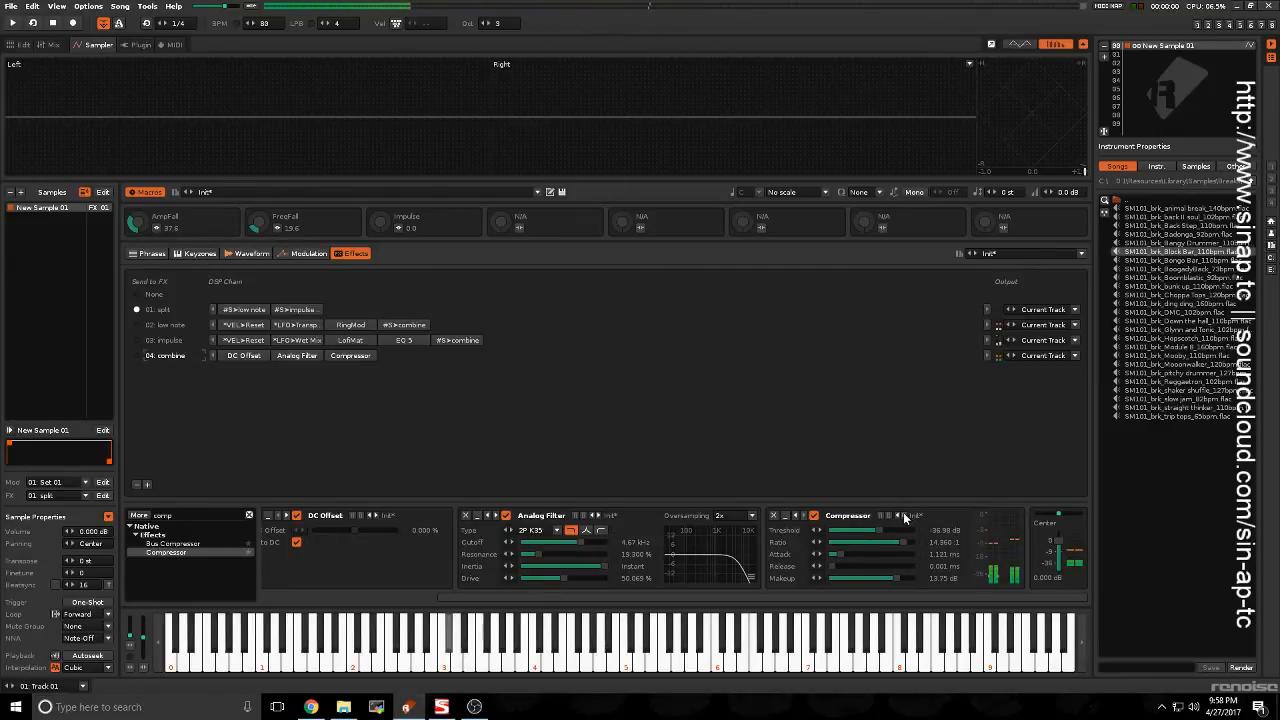
# Step: Step through the Compressor presets and load Drums Soft
pyautogui.click(903, 515)
pyautogui.click(903, 515)
pyautogui.click(903, 515)
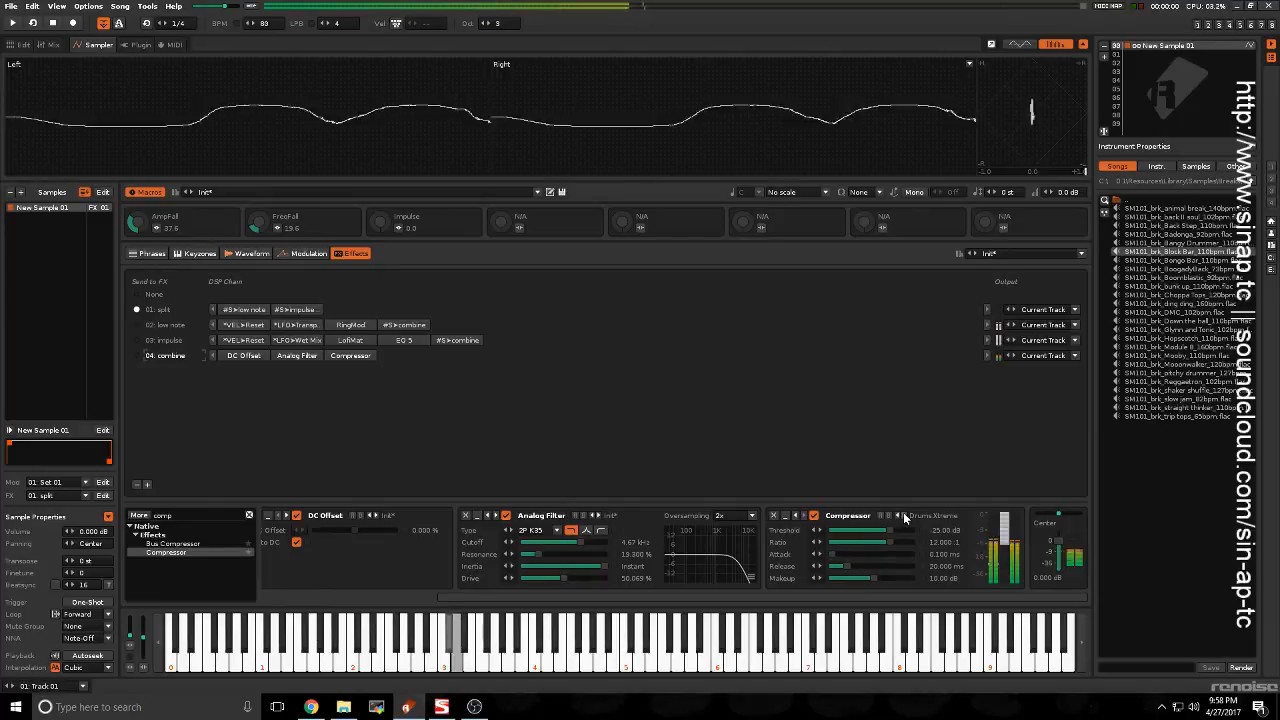
pyautogui.click(903, 515)
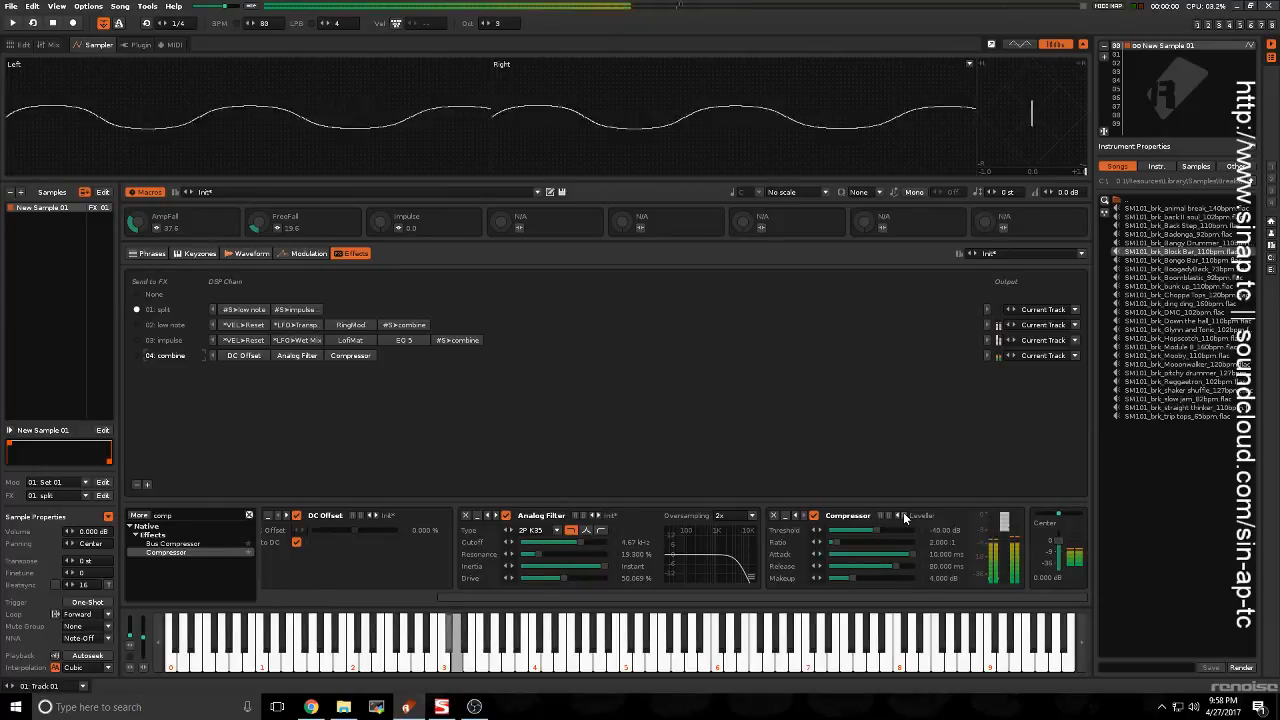
pyautogui.click(903, 515)
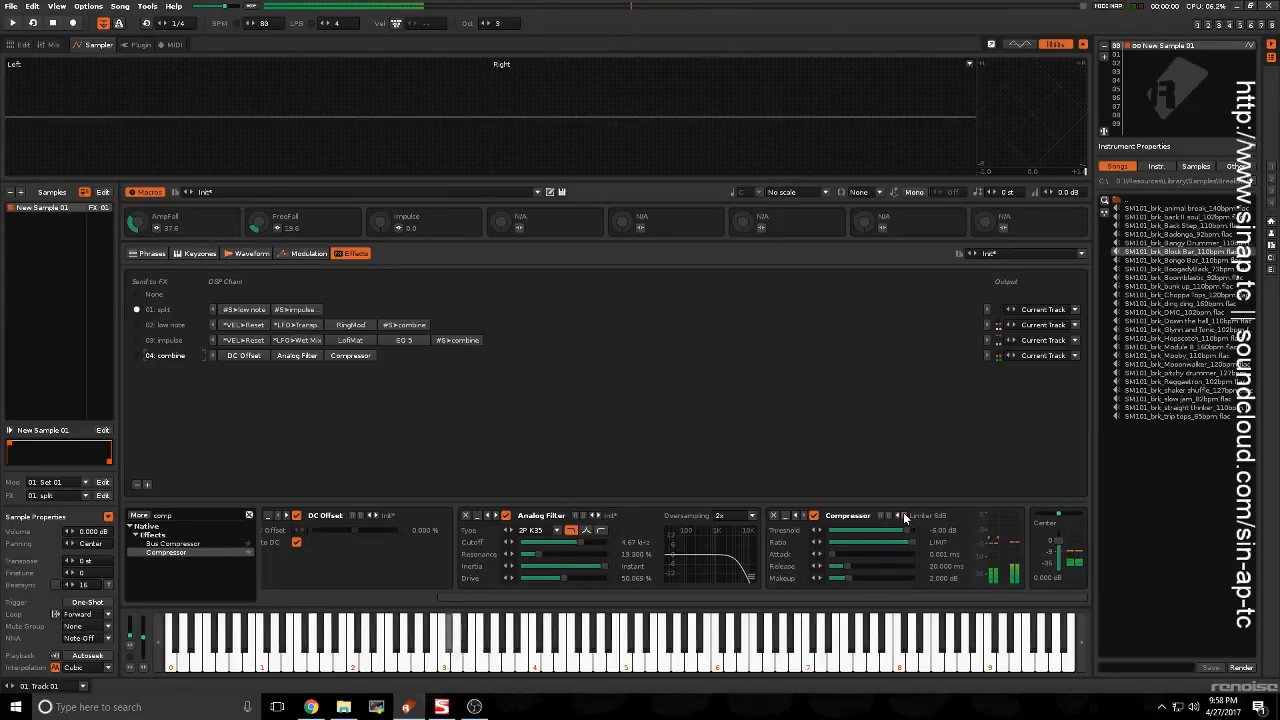
pyautogui.click(903, 515)
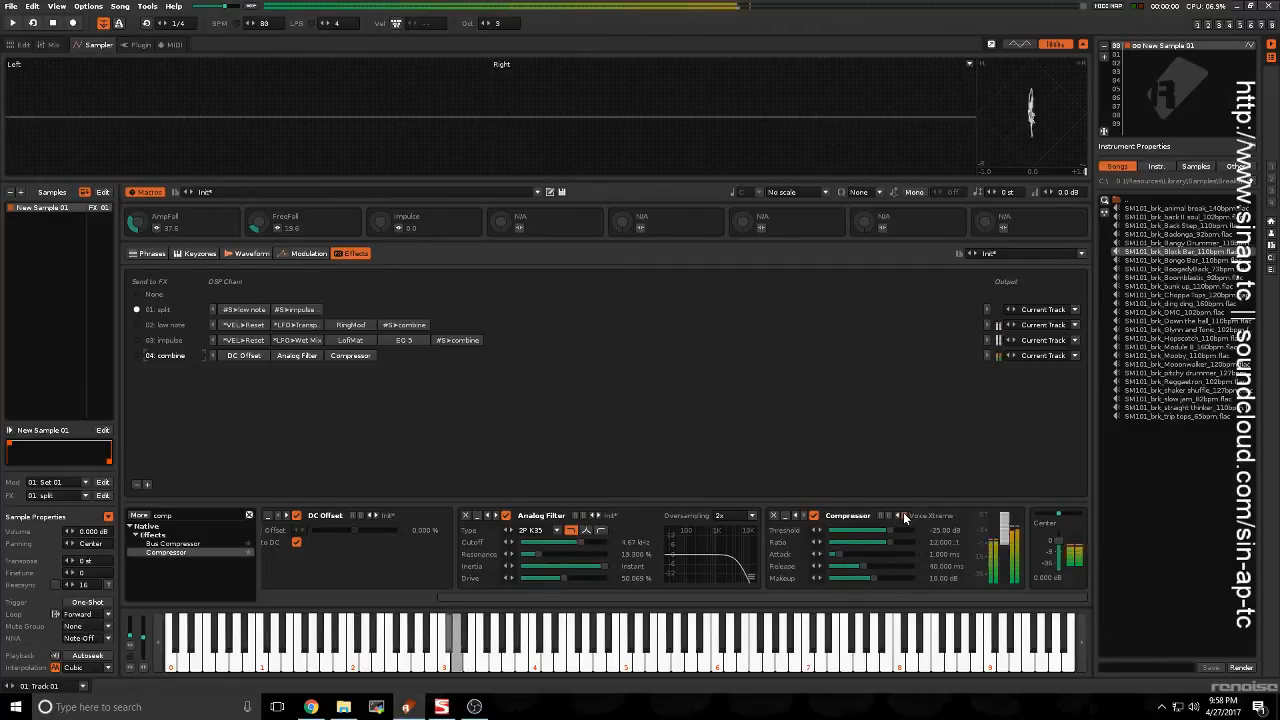
pyautogui.click(903, 515)
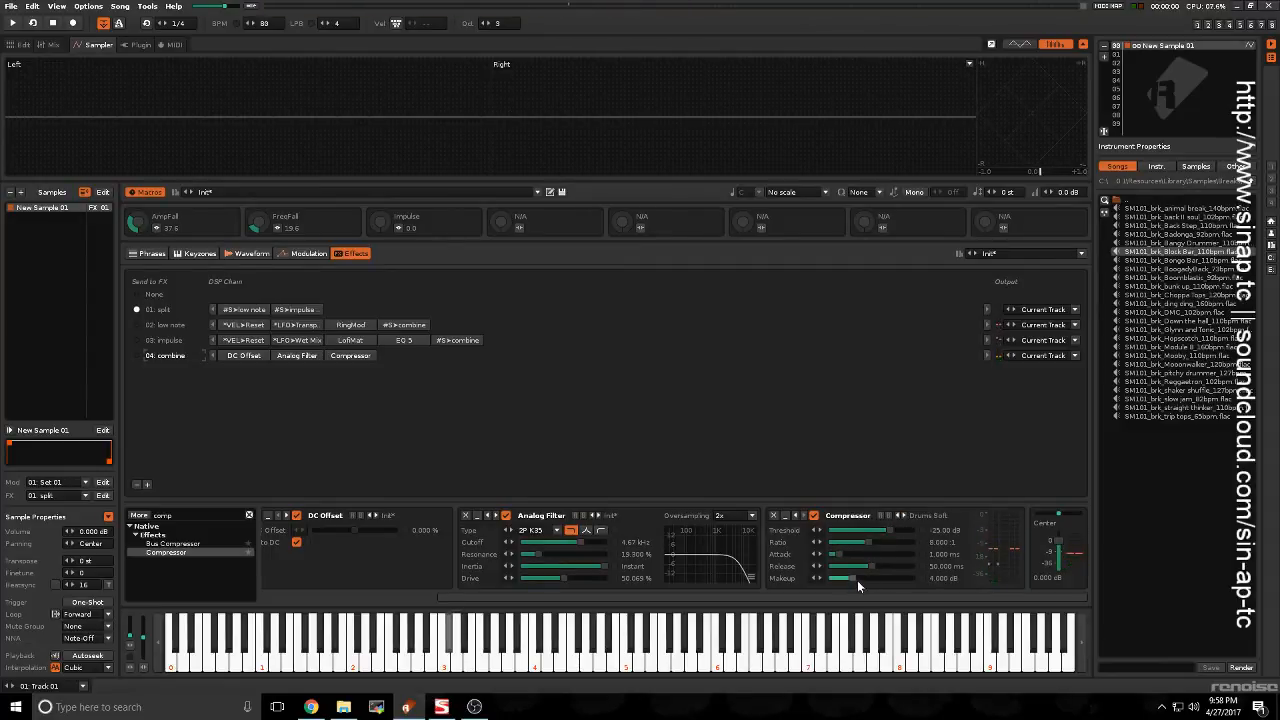
# Step: Set the Compressor's Threshold to about -37.6 dB, Ratio to about 13.9:1, Attack to about 0.84 ms and Makeup to about 15.06 dB
pyautogui.moveTo(879, 542)
pyautogui.mouseDown()
pyautogui.moveTo(901, 542)
pyautogui.moveTo(898, 531)
pyautogui.mouseUp()
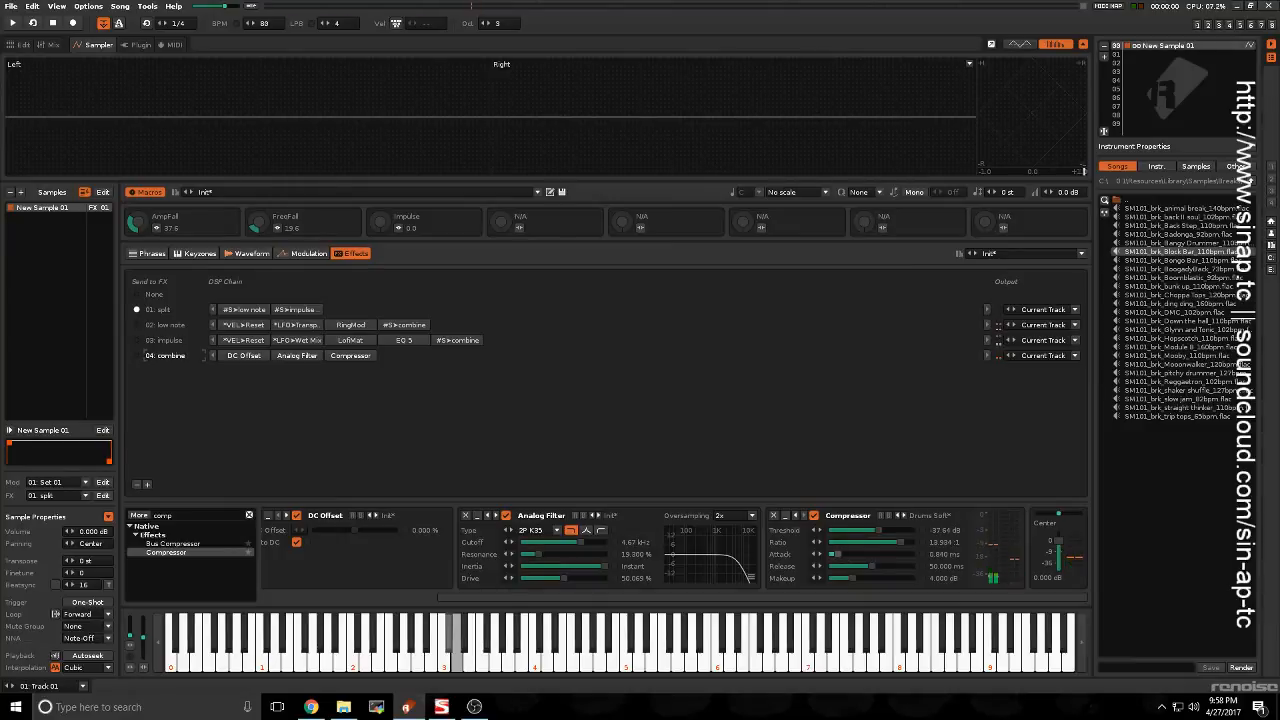
pyautogui.moveTo(866, 578); pyautogui.dragTo(907, 576)
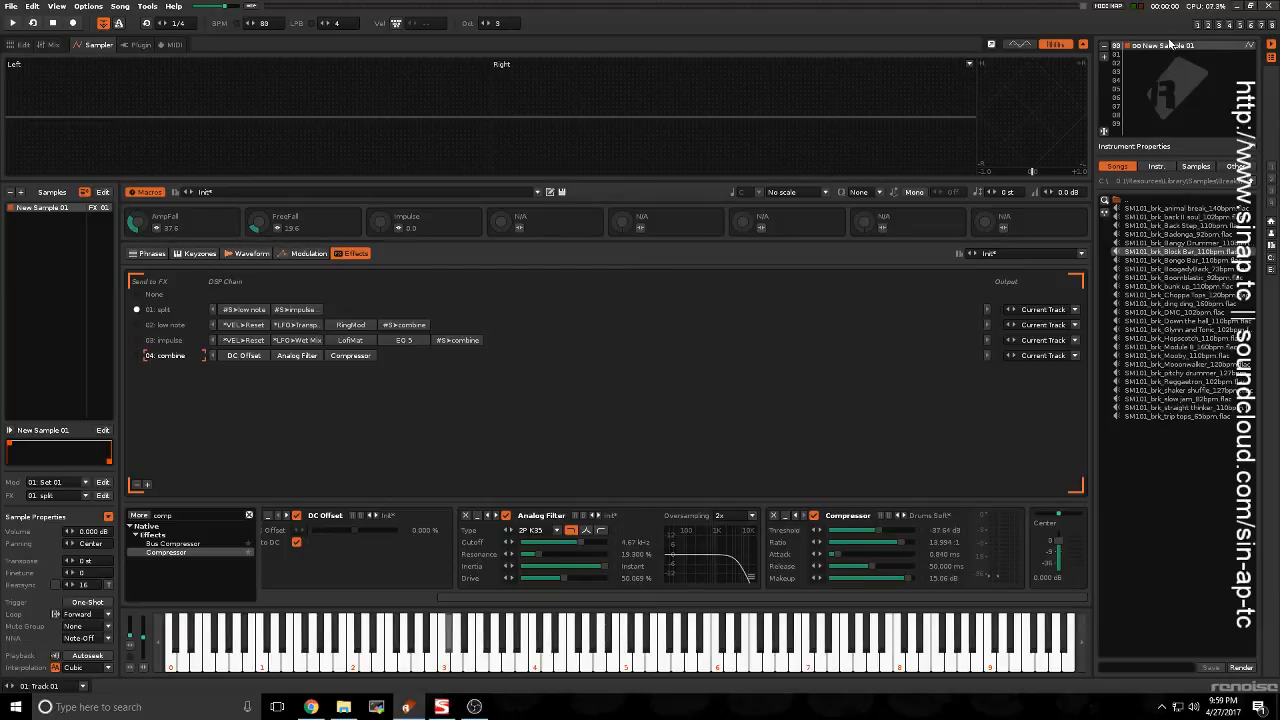
# Step: Open the New Sample 01 instrument's name for editing in the instrument list
pyautogui.rightClick(1170, 44)
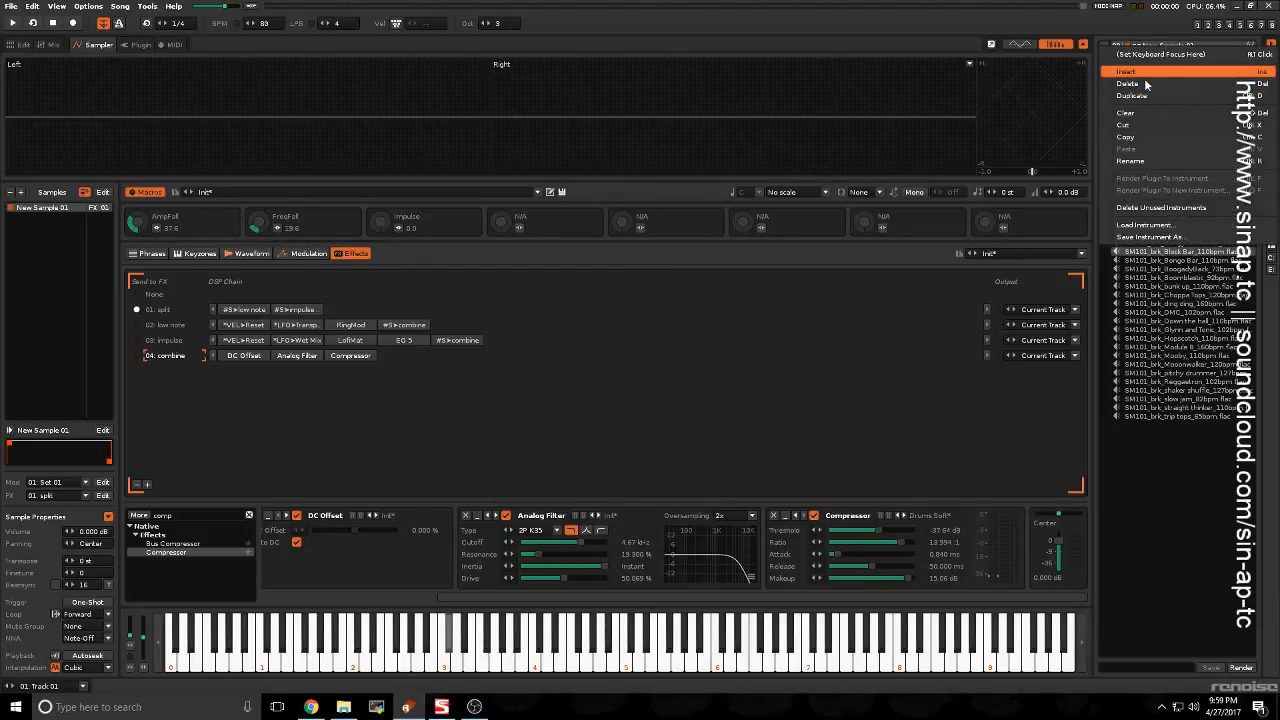
pyautogui.click(1140, 161)
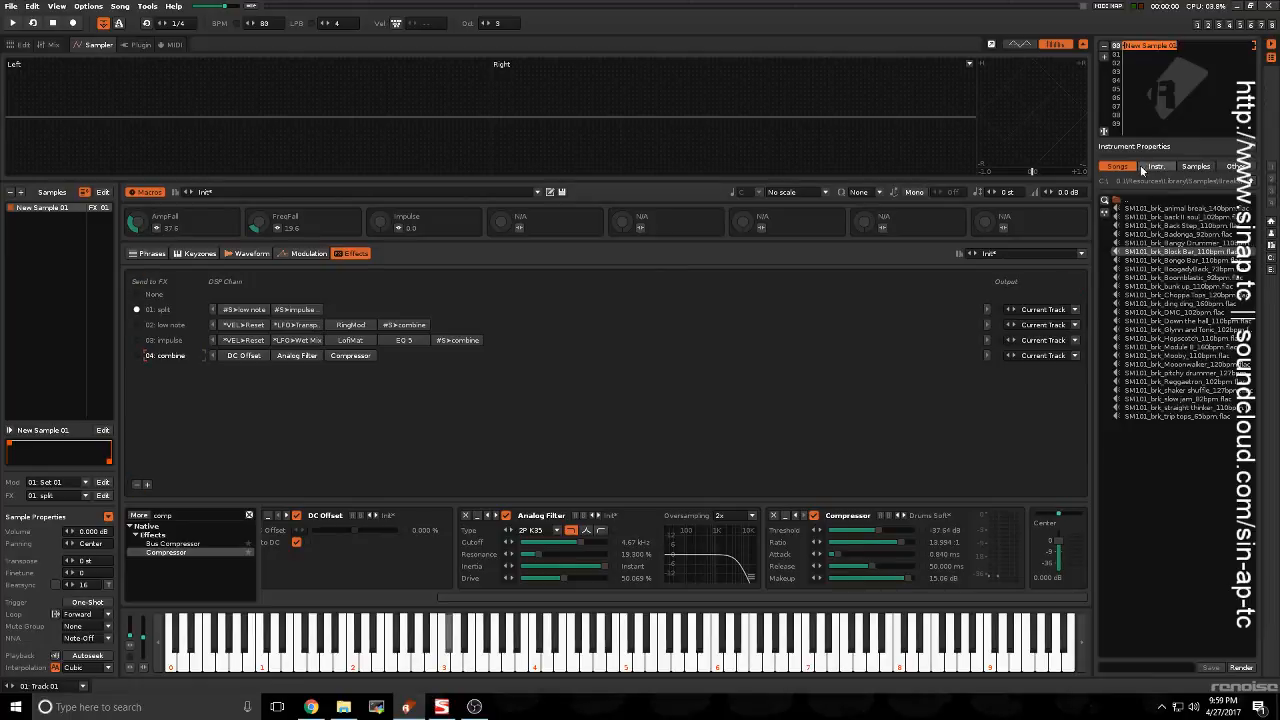
# Step: Rename the instrument in slot 00 as Kick
pyautogui.write('Kick')
pyautogui.press('Return')
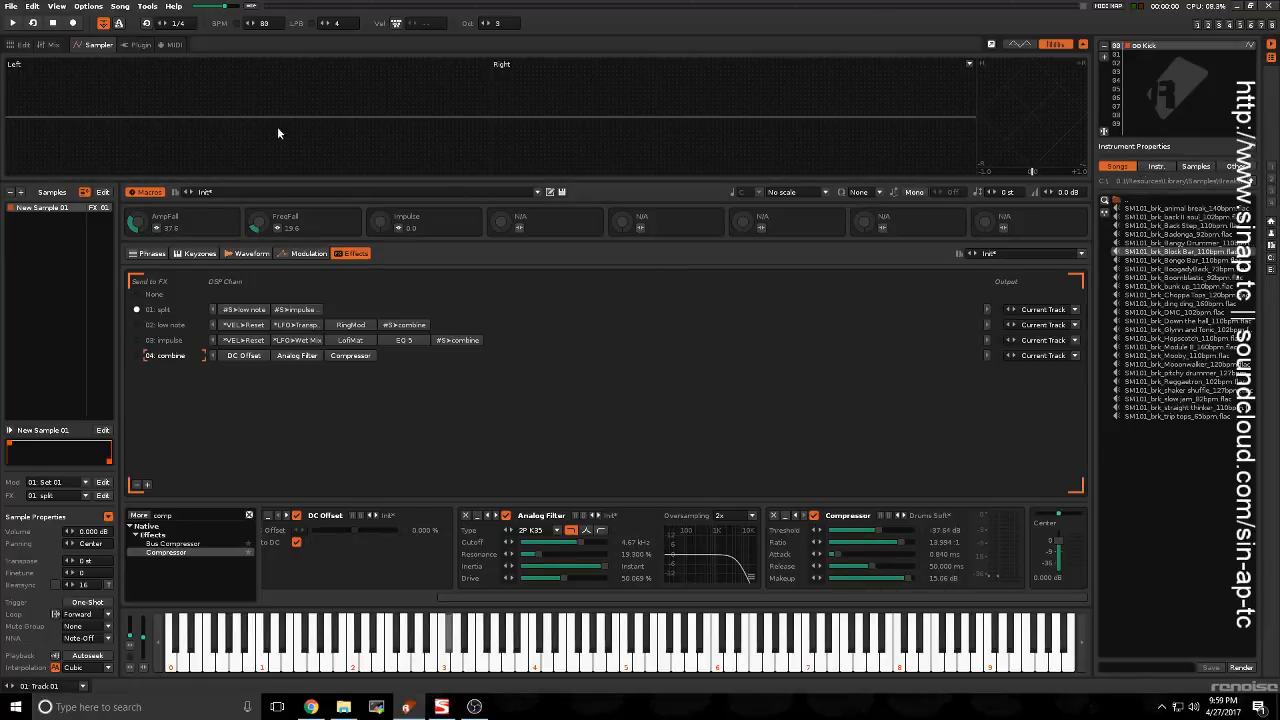
# Step: Enter a C-3 note with the Kick instrument on line 00 of Track 01 in the pattern editor
pyautogui.click(22, 45)
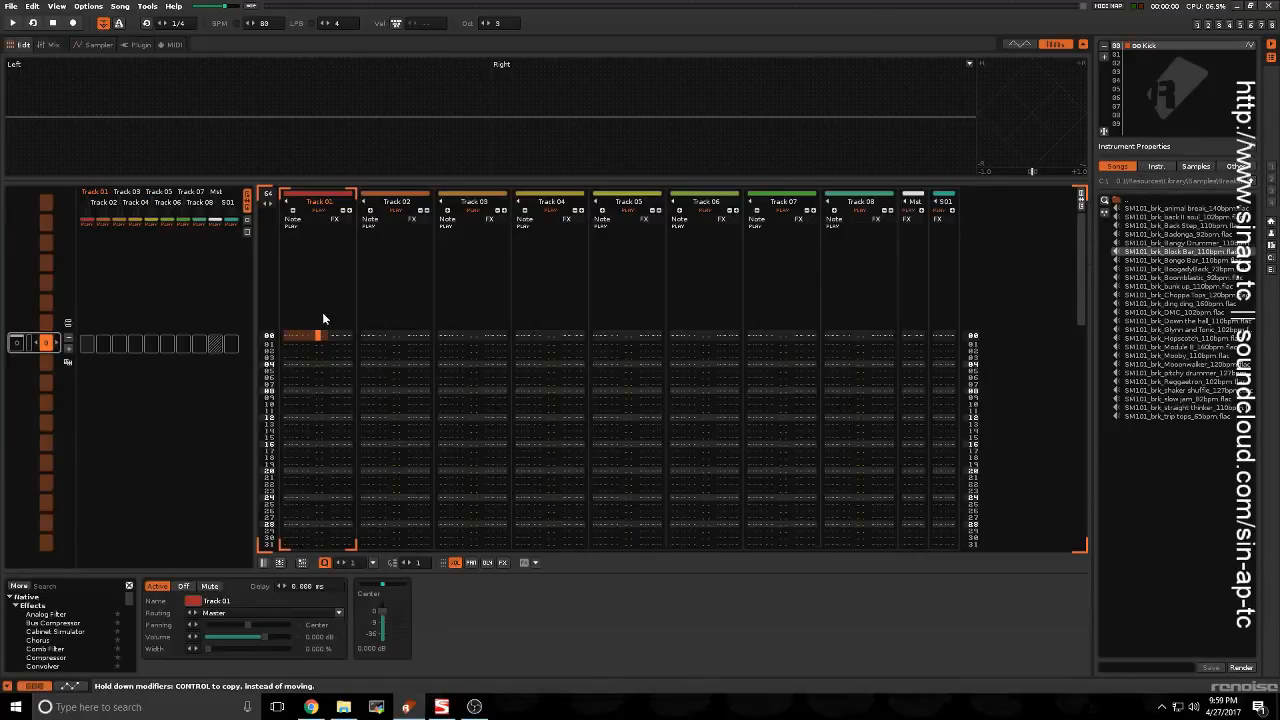
pyautogui.press('Escape')
pyautogui.press('Left')
pyautogui.press('Left')
pyautogui.press('Down')
pyautogui.press('Up')
pyautogui.press('Down')
pyautogui.press('z')
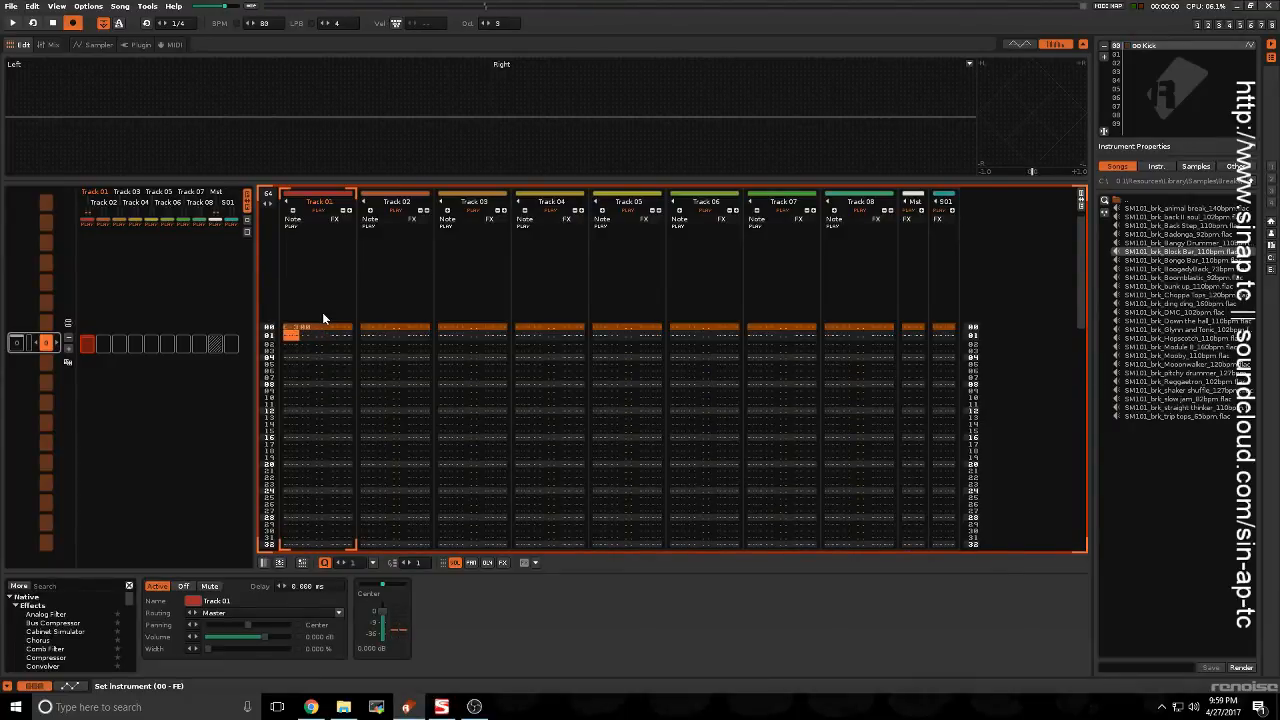
# Step: Repeat the kick note every four lines through Track 01 from the selected opening lines, and start playback
pyautogui.press('Down')
pyautogui.press('Down')
pyautogui.press('Down')
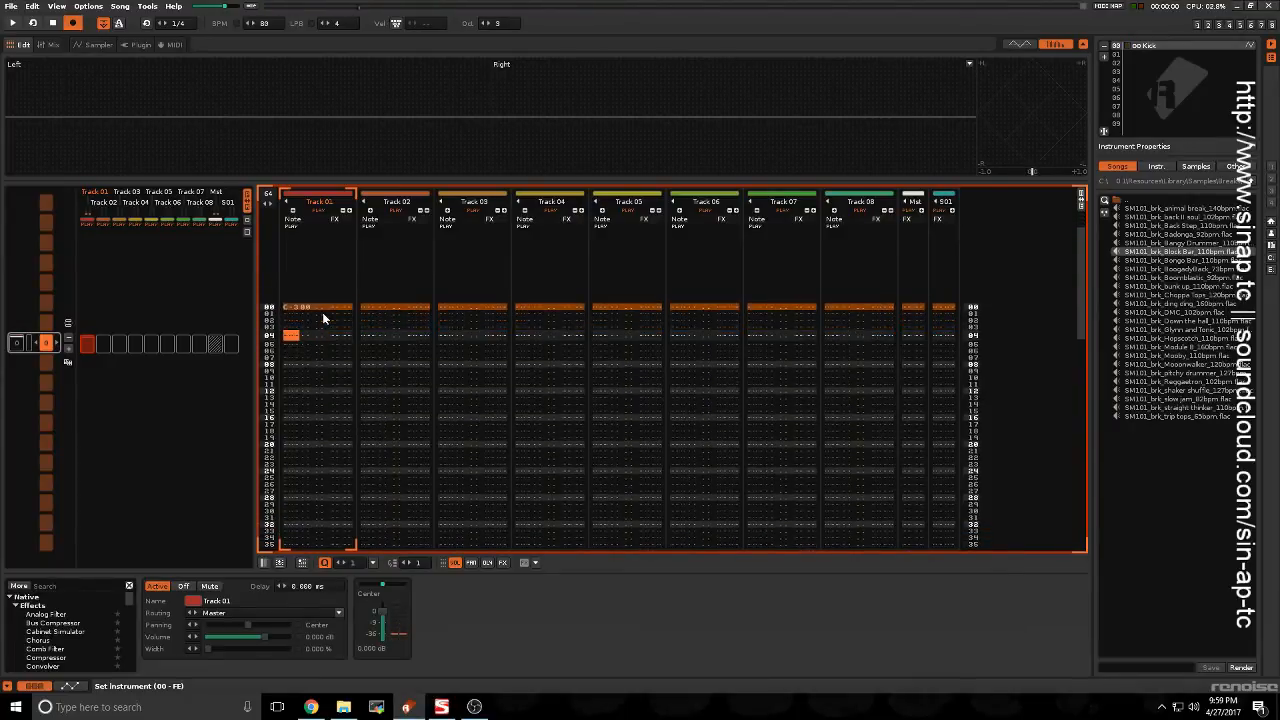
pyautogui.press('Up')
pyautogui.press('Up')
pyautogui.press('Up')
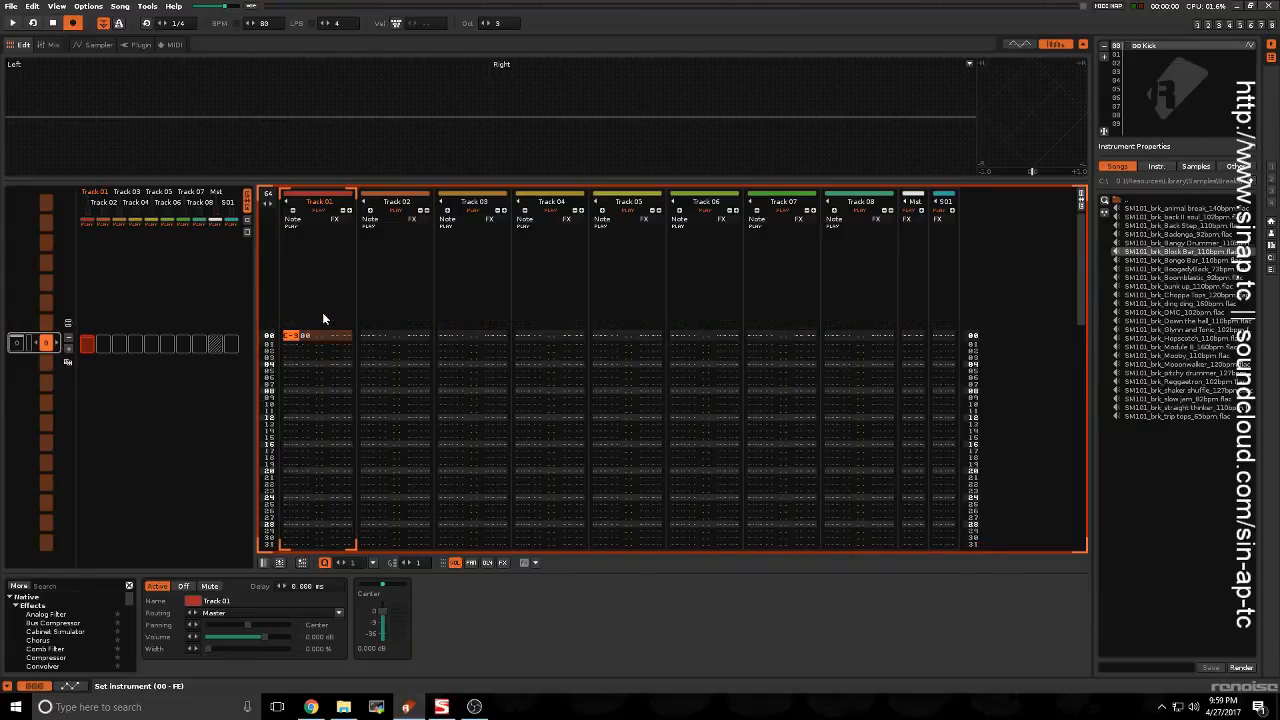
pyautogui.press('Down')
pyautogui.press('Down')
pyautogui.hotkey('shift', 'Up')
pyautogui.hotkey('shift', 'Up')
pyautogui.hotkey('shift', 'Up')
pyautogui.hotkey('ctrl', 'p')
pyautogui.press('space')
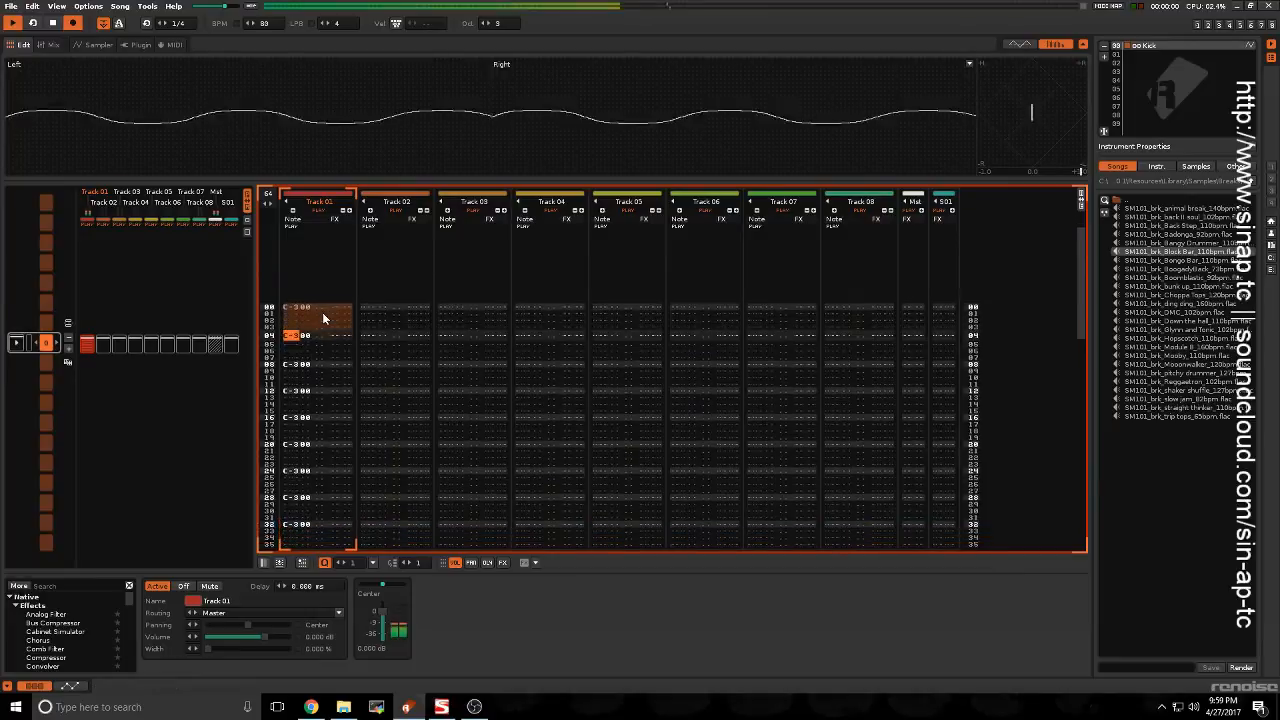
# Step: Set the song tempo to 180 BPM and play the kick pattern with the cursor in Track 02
pyautogui.doubleClick(271, 22)
pyautogui.write('180')
pyautogui.press('Return')
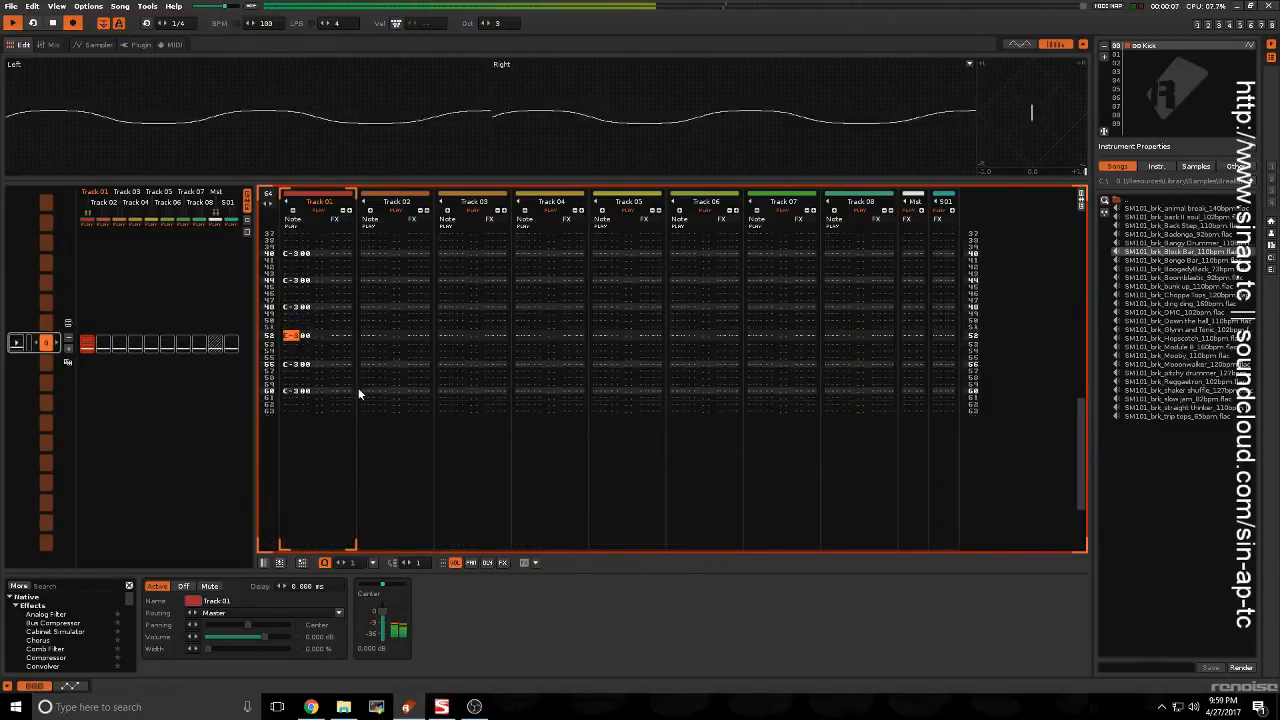
pyautogui.click(370, 334)
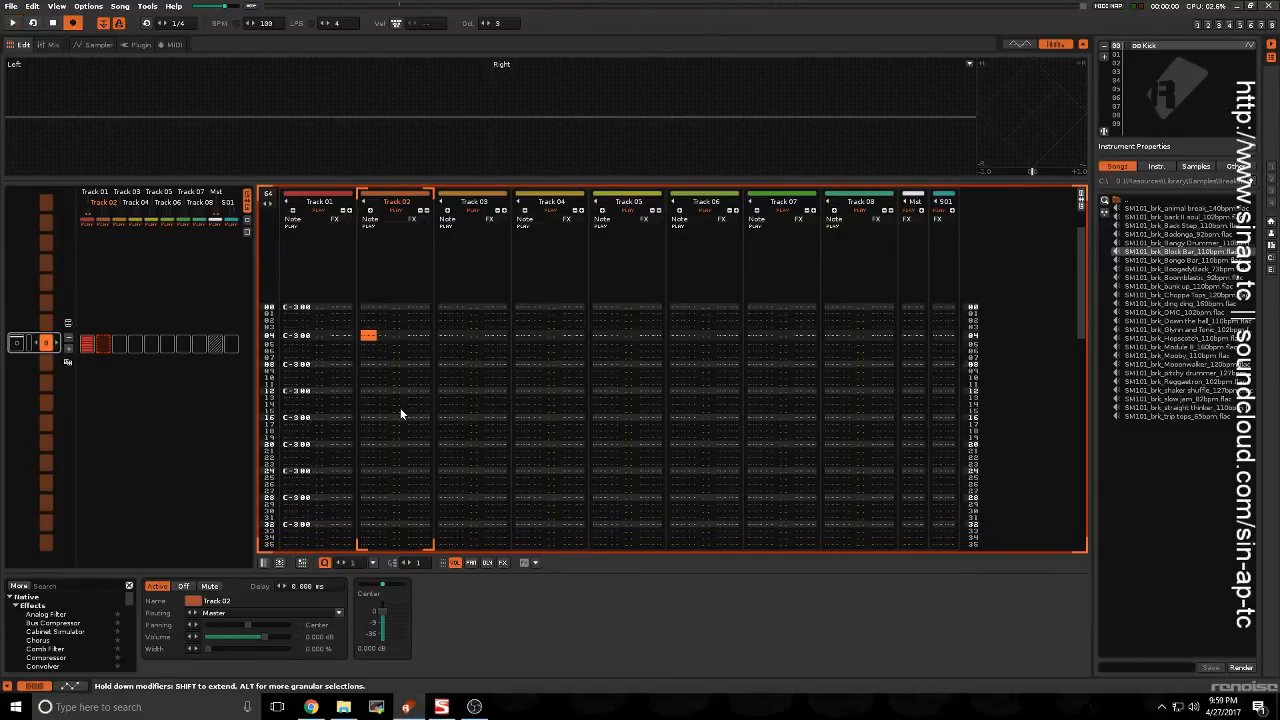
pyautogui.press('space')
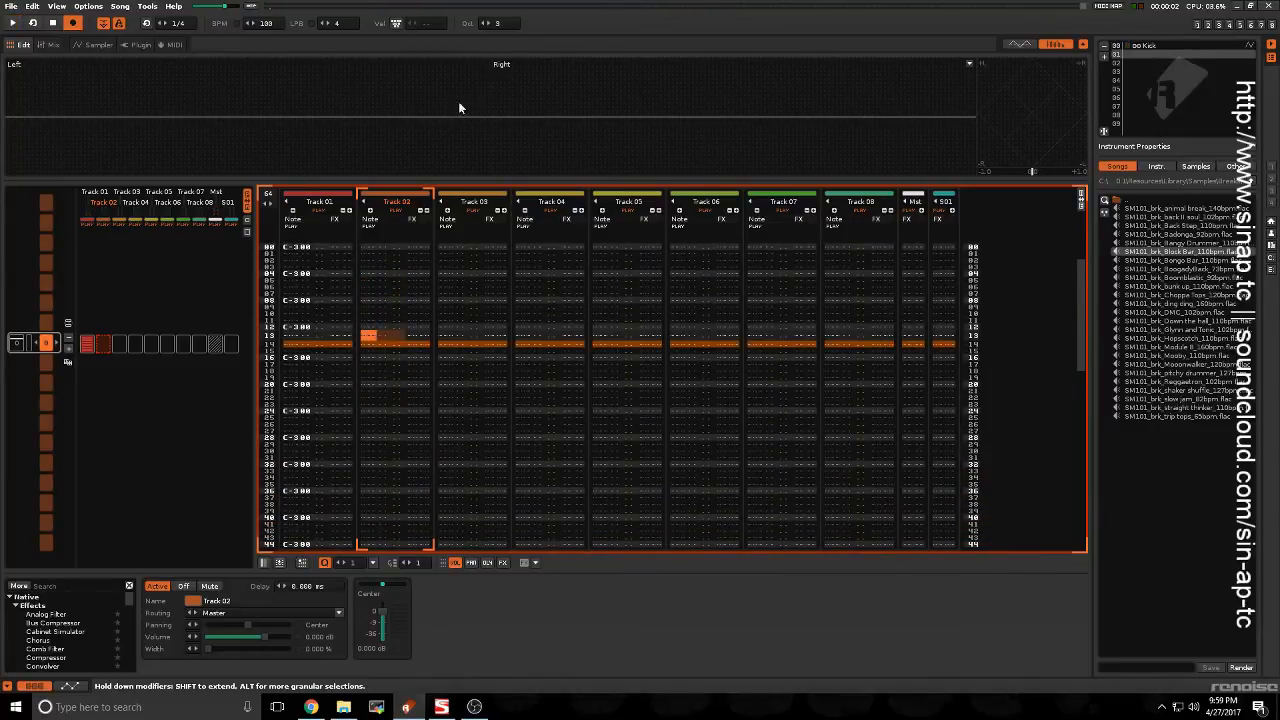
# Step: Create a new mono, 44100 Hz, 16-bit sample in the empty instrument slot 01
pyautogui.click(90, 43)
pyautogui.click(236, 216)
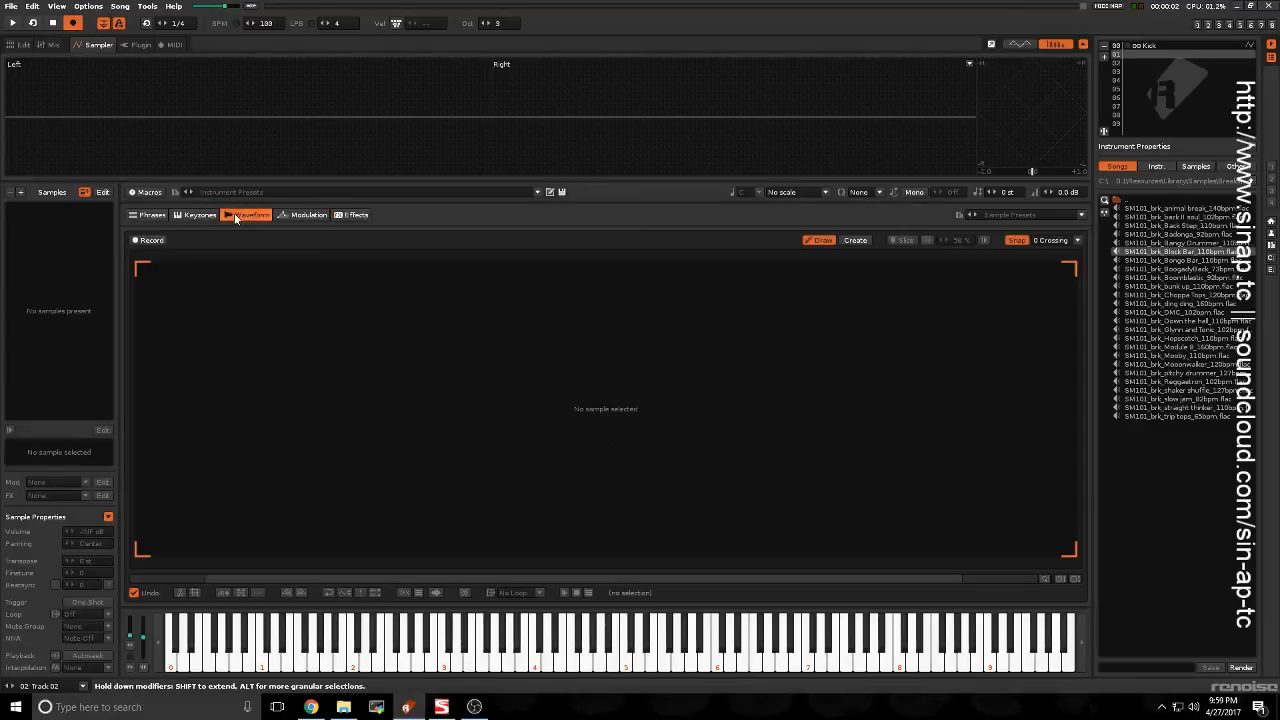
pyautogui.doubleClick(417, 367)
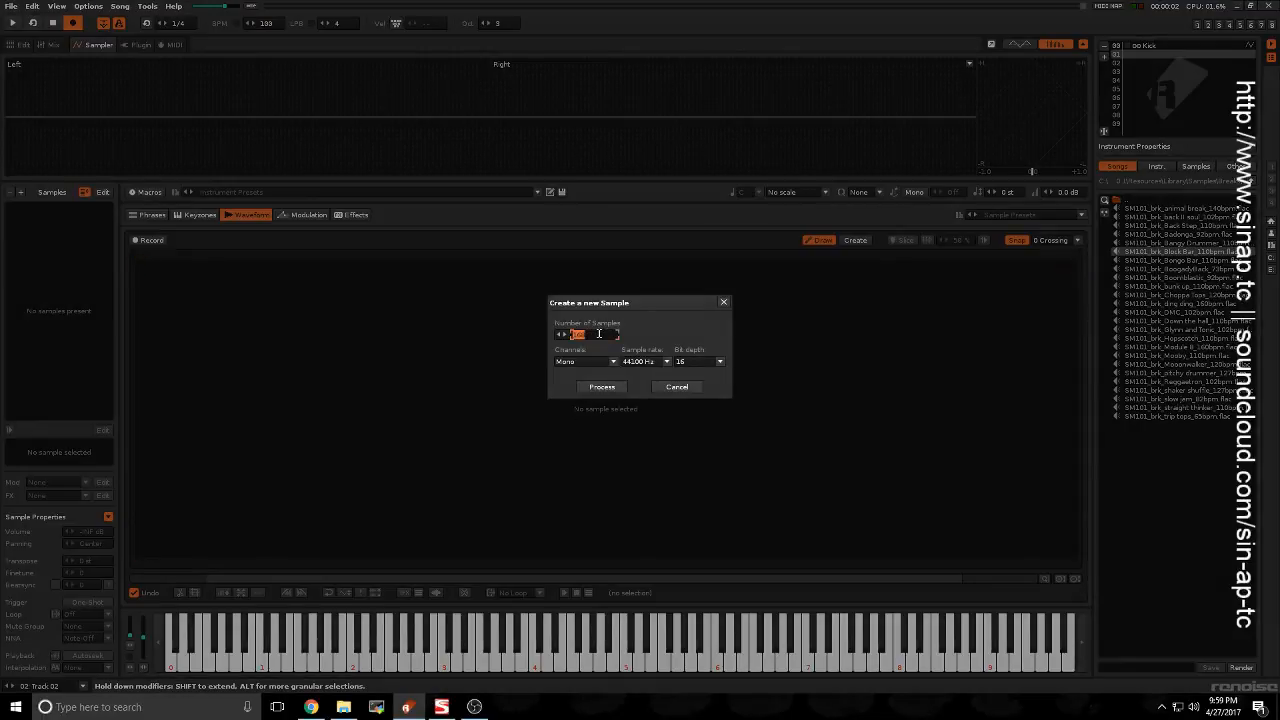
pyautogui.click(610, 387)
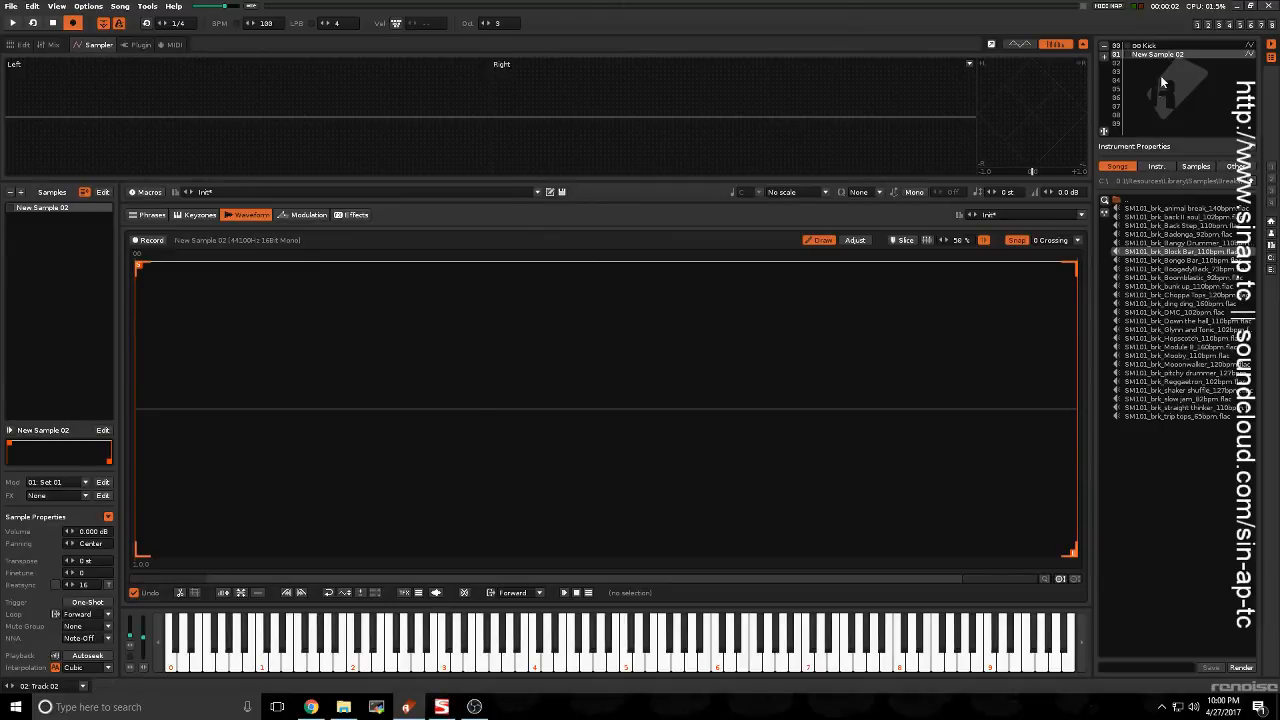
# Step: Create an effect chain for the new sample in slot 01
pyautogui.click(322, 218)
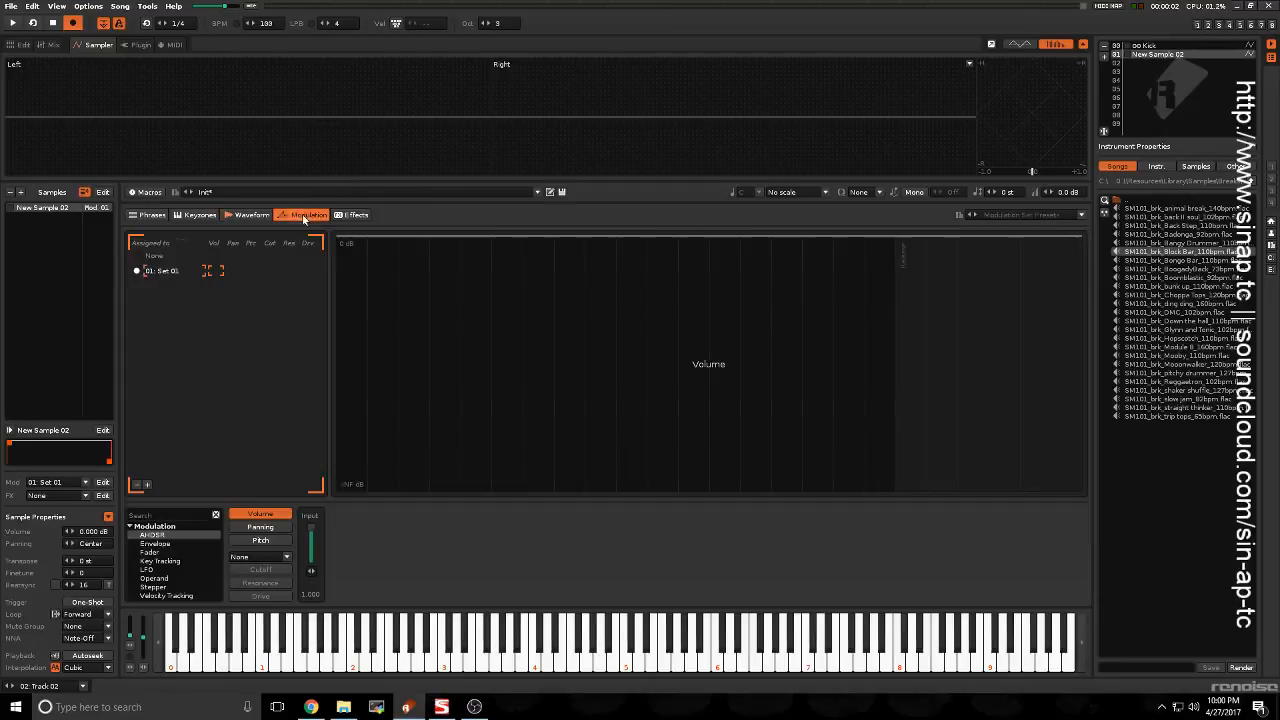
pyautogui.click(250, 216)
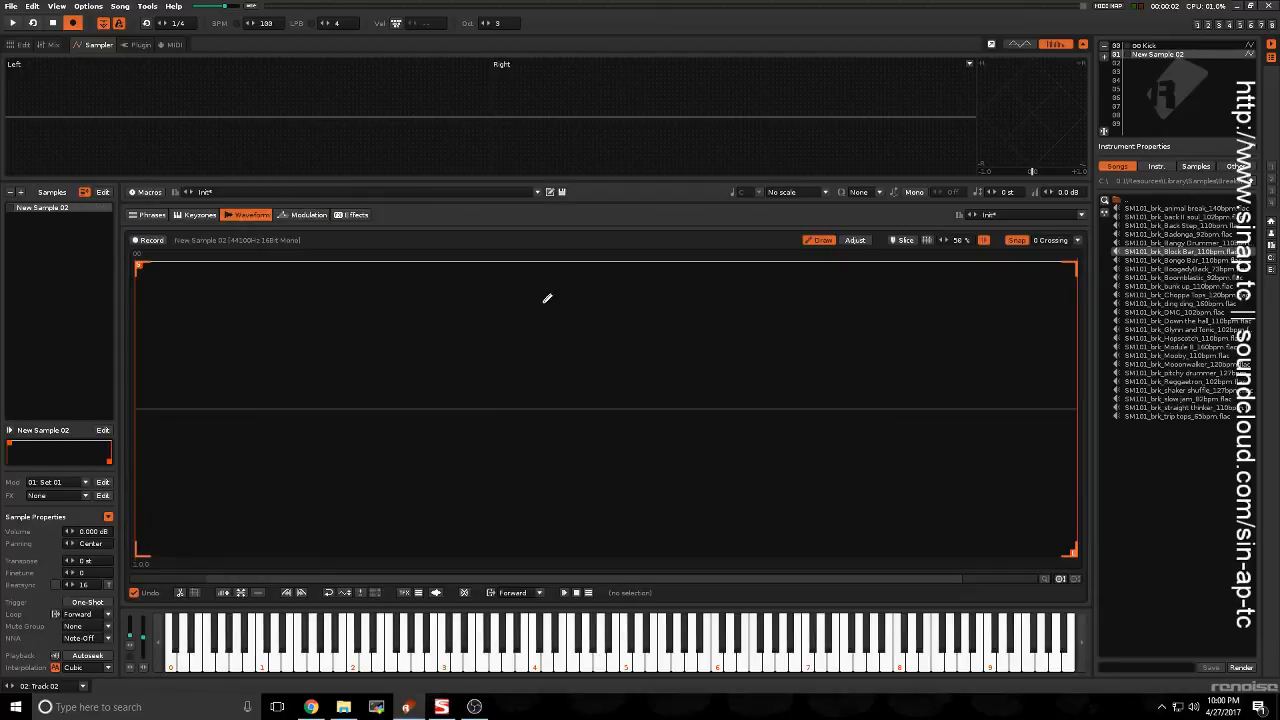
pyautogui.click(308, 215)
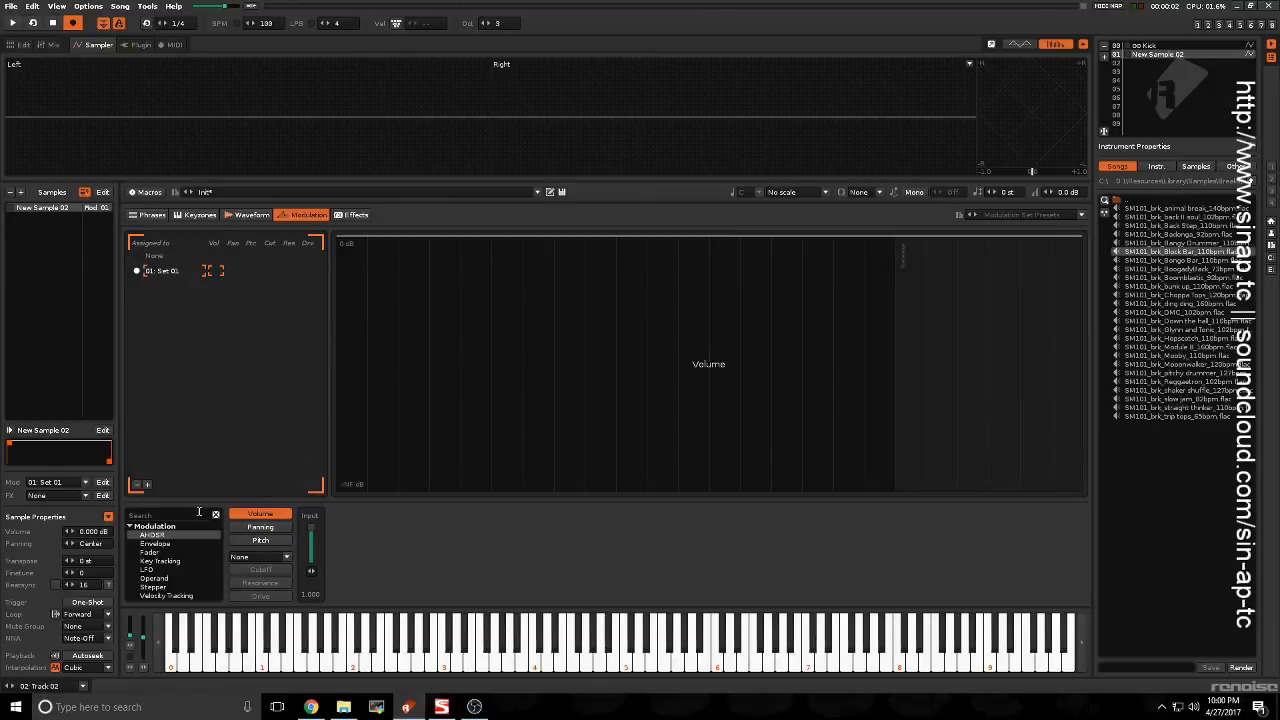
pyautogui.click(352, 214)
pyautogui.click(582, 378)
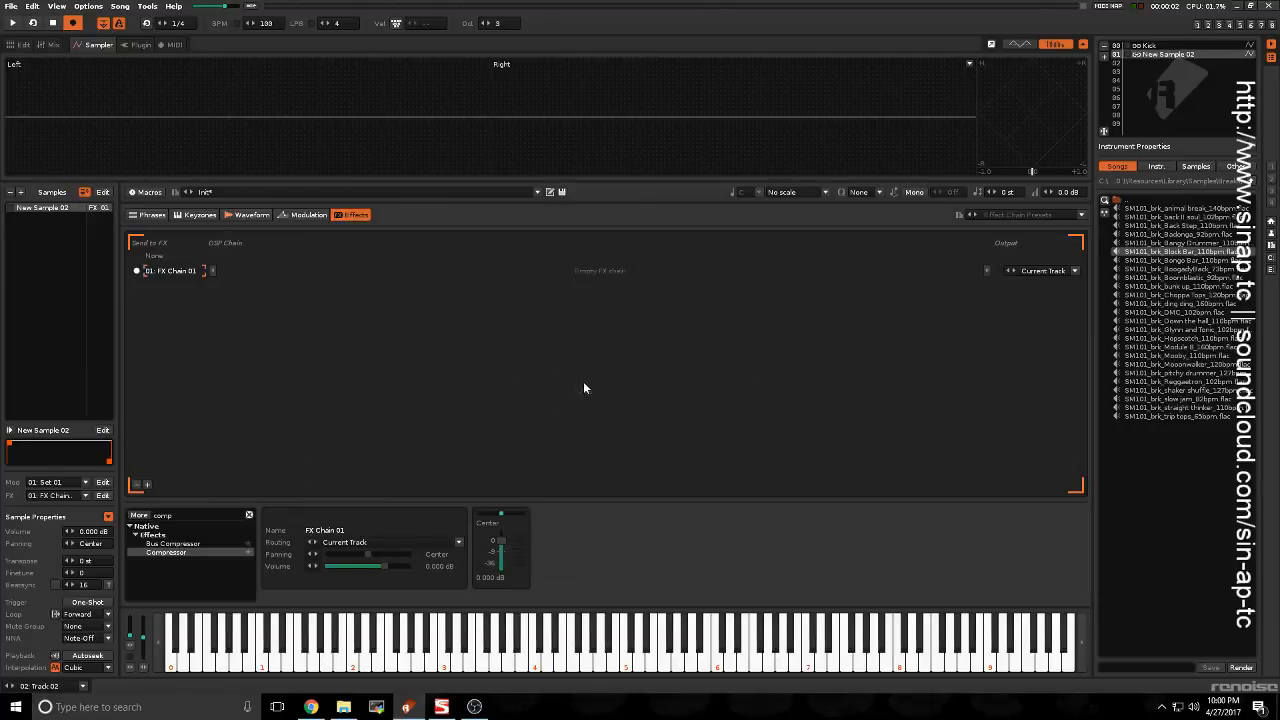
# Step: Find the LofiMat effect and add it to the sample's FX chain
pyautogui.click(211, 514)
pyautogui.press('BackSpace')
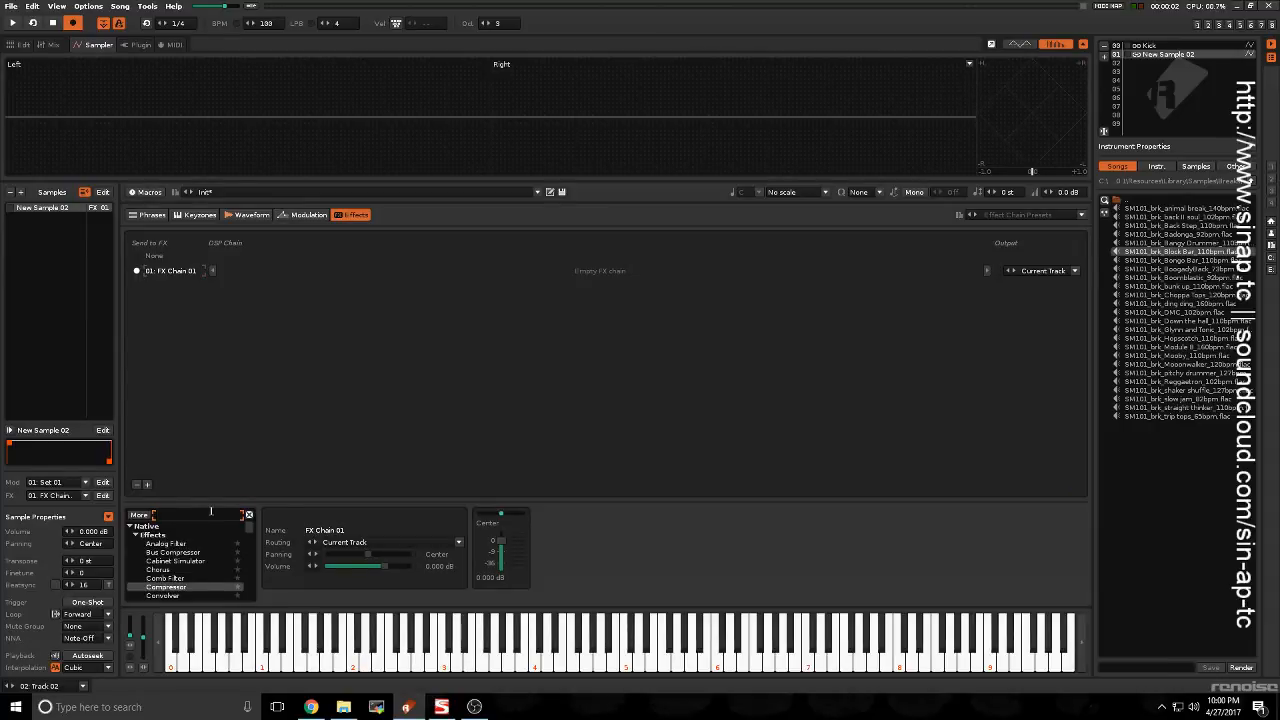
pyautogui.write('lofi')
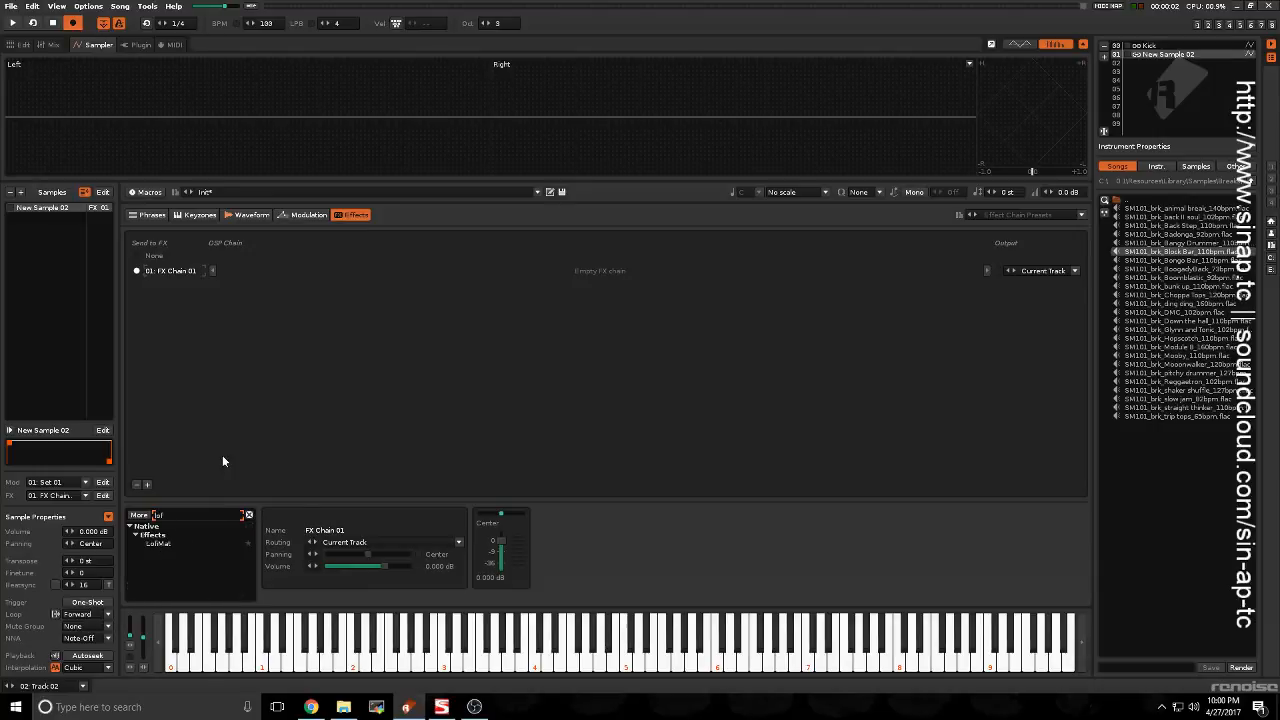
pyautogui.moveTo(166, 551); pyautogui.dragTo(325, 545)
pyautogui.moveTo(166, 543); pyautogui.dragTo(530, 546)
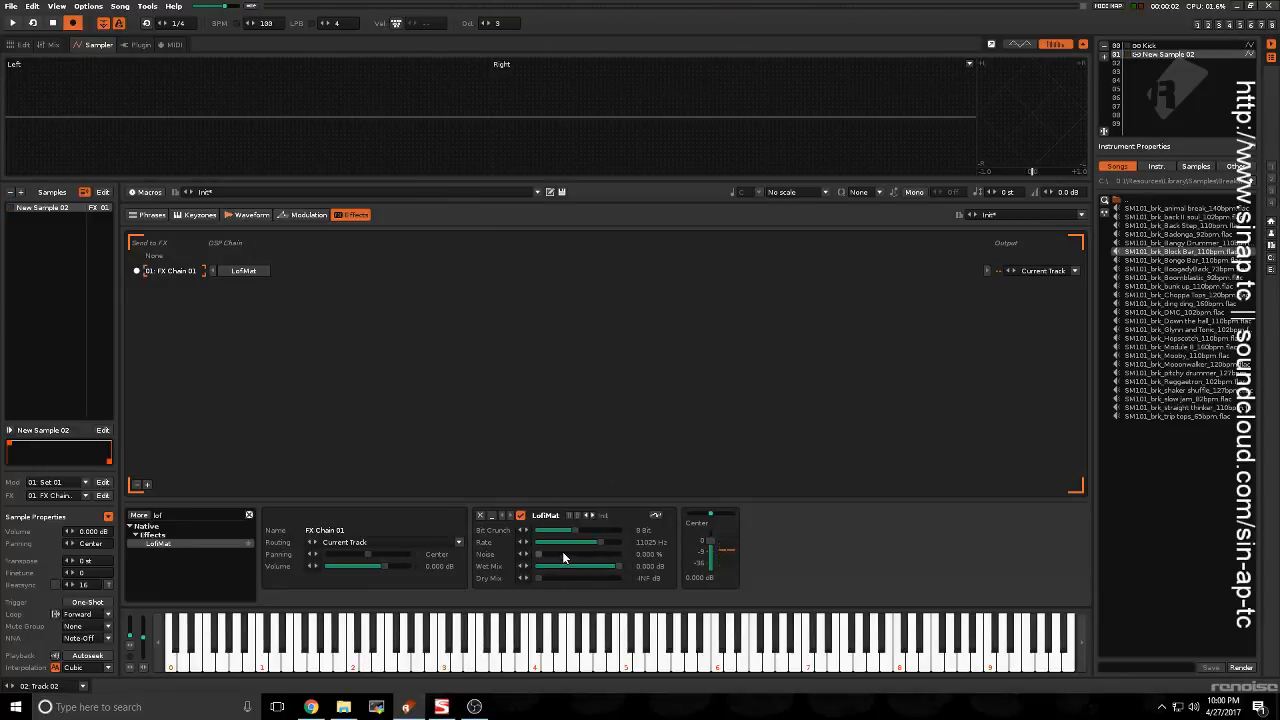
# Step: Set LofiMat's Bit Crunch to 16 Bit, Rate to 22050 Hz and Noise to 100 % while playing test notes
pyautogui.press('z')
pyautogui.press('z')
pyautogui.moveTo(579, 530); pyautogui.dragTo(627, 543)
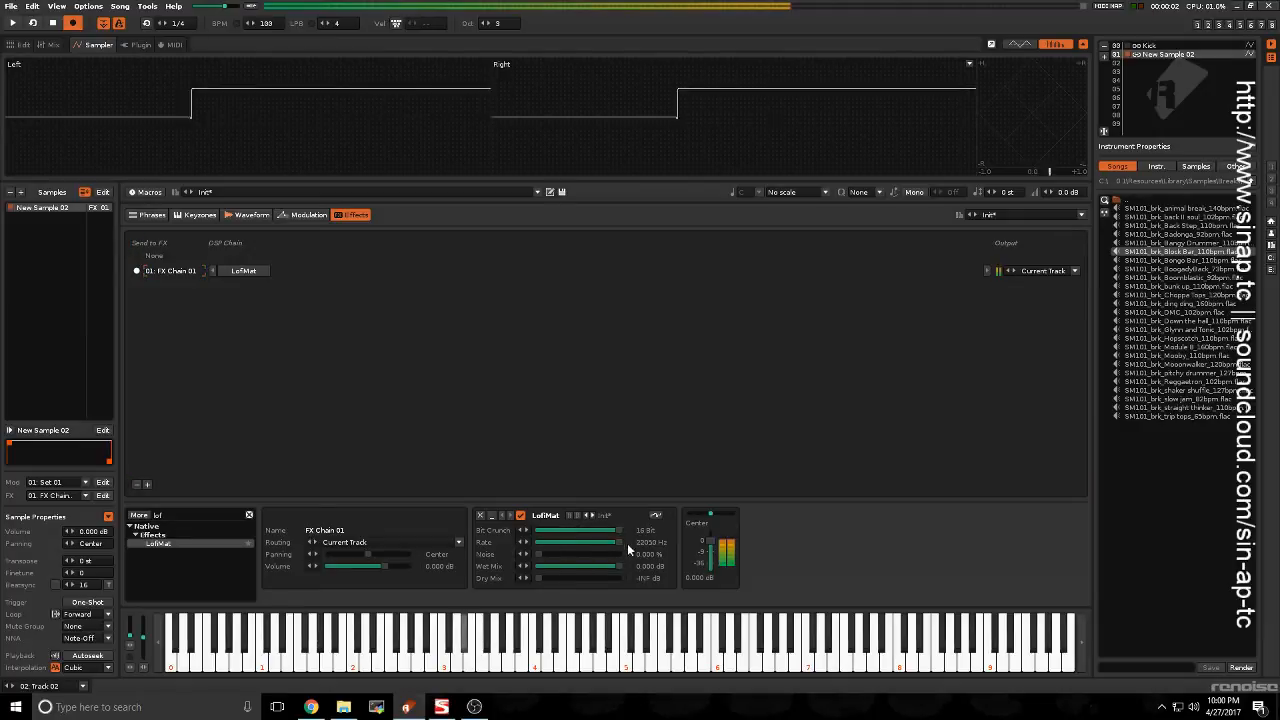
pyautogui.moveTo(540, 556); pyautogui.dragTo(626, 556)
# Step: Add a DC Offset effect after LofiMat and enable its Auto DC option
pyautogui.click(195, 514)
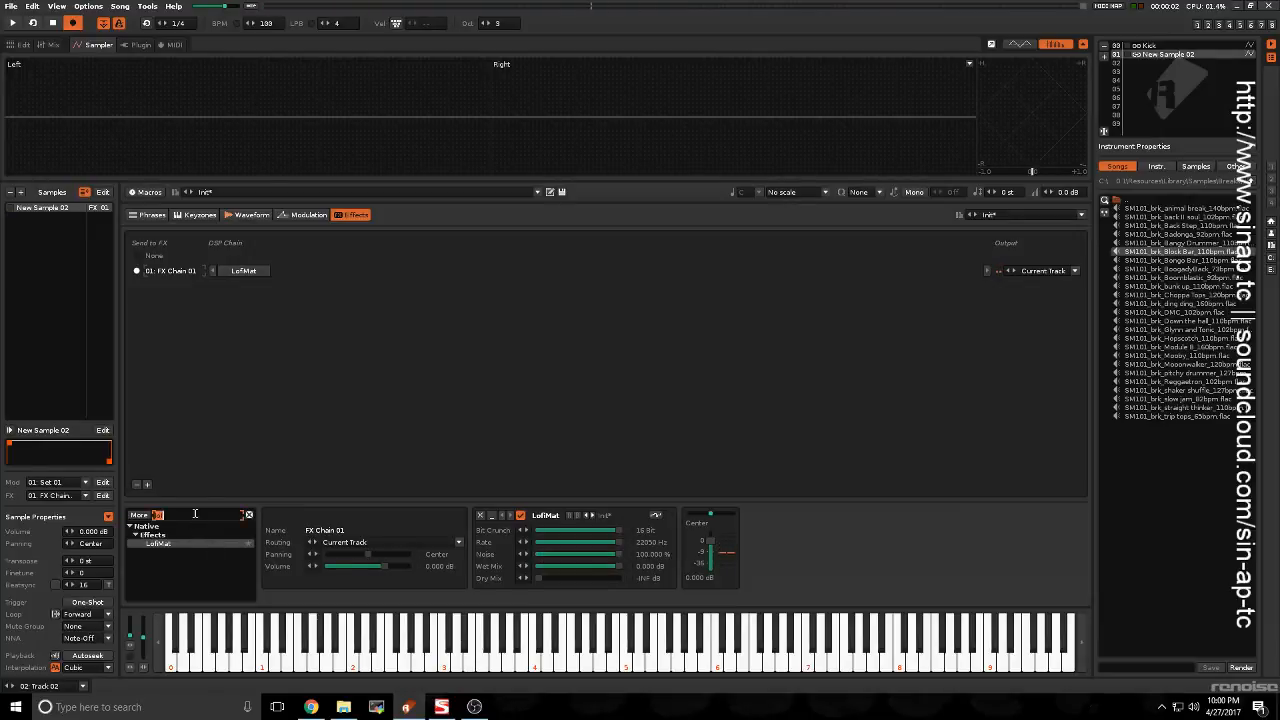
pyautogui.press('BackSpace')
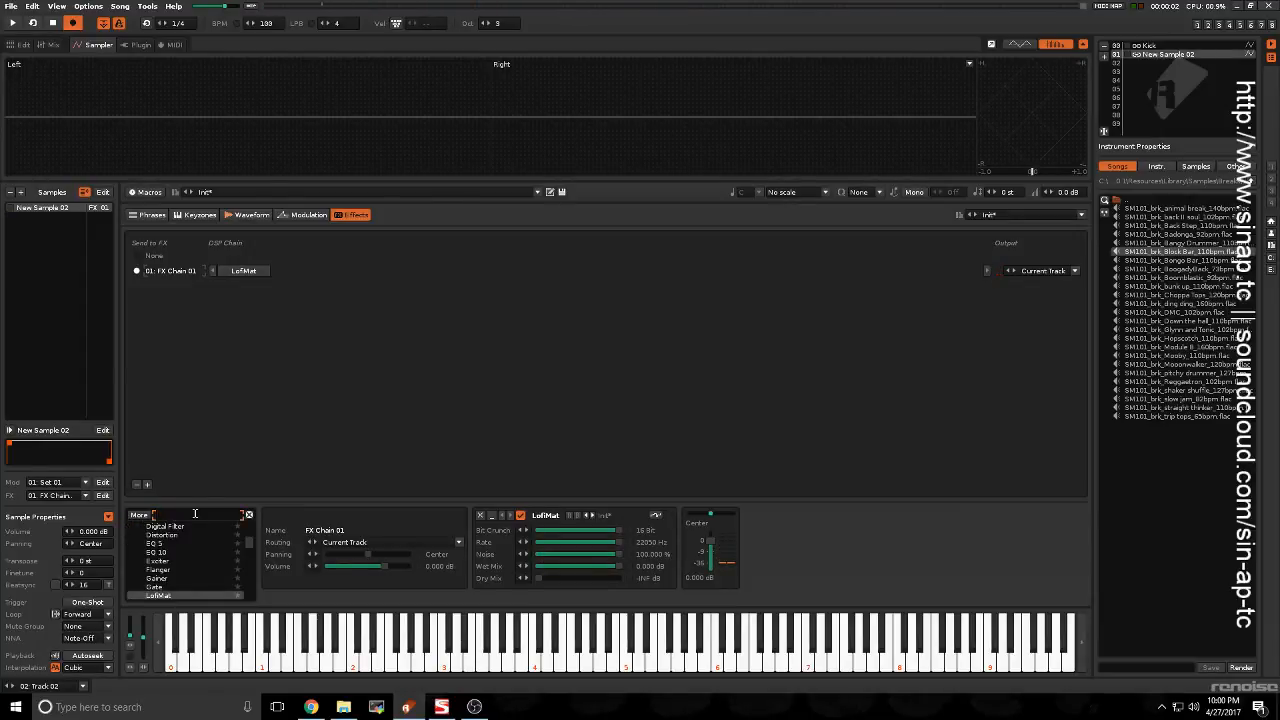
pyautogui.write('dc')
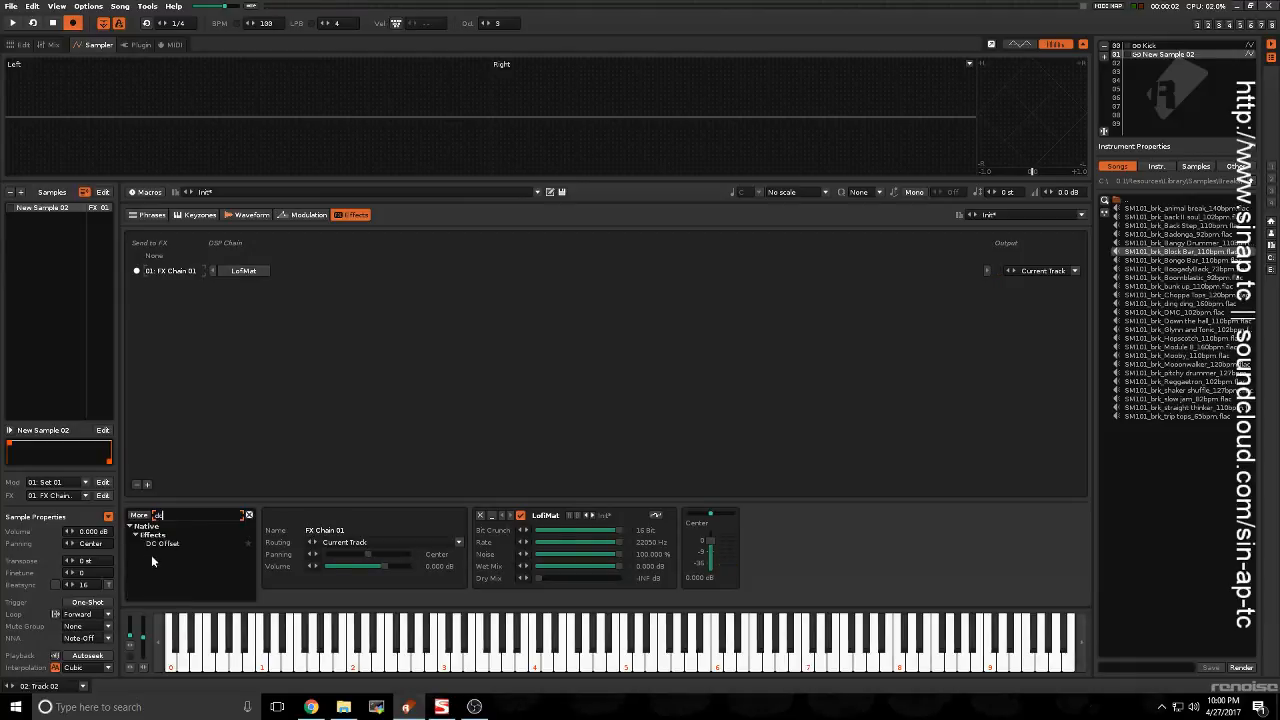
pyautogui.doubleClick(160, 543)
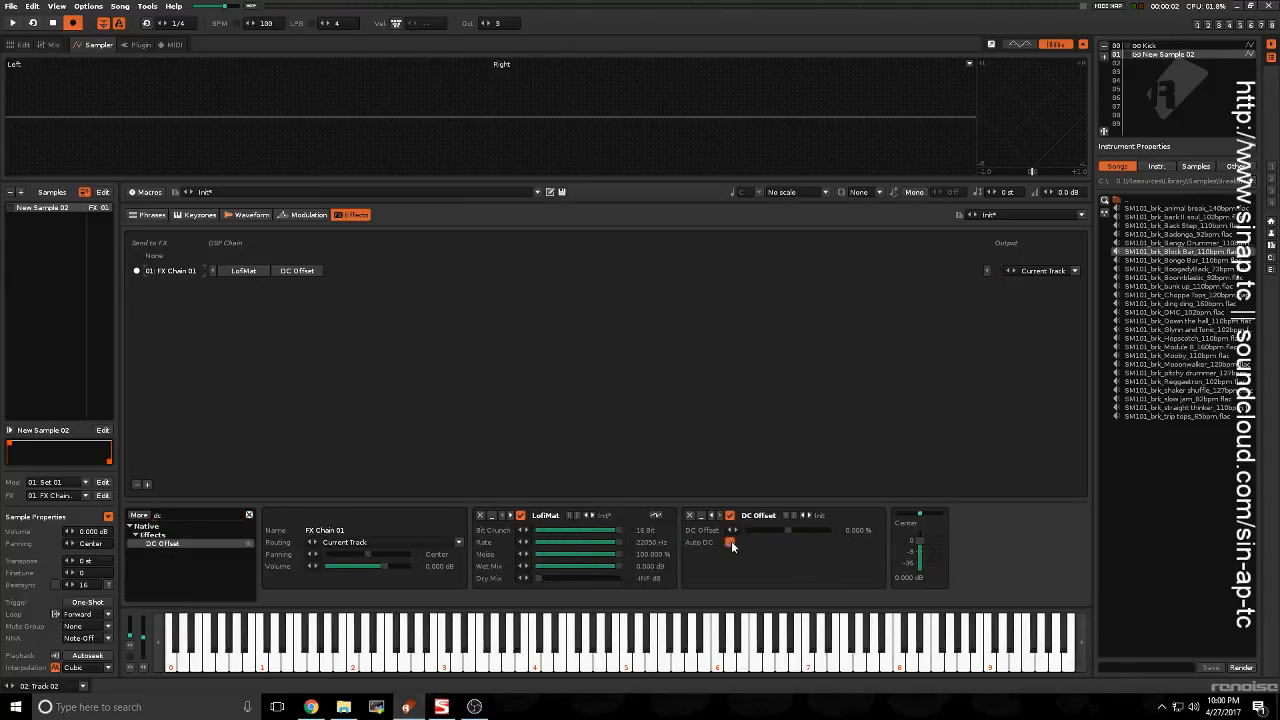
pyautogui.click(730, 542)
# Step: Play a test note through the effect chain and clear the effect search
pyautogui.click(210, 516)
pyautogui.write('e')
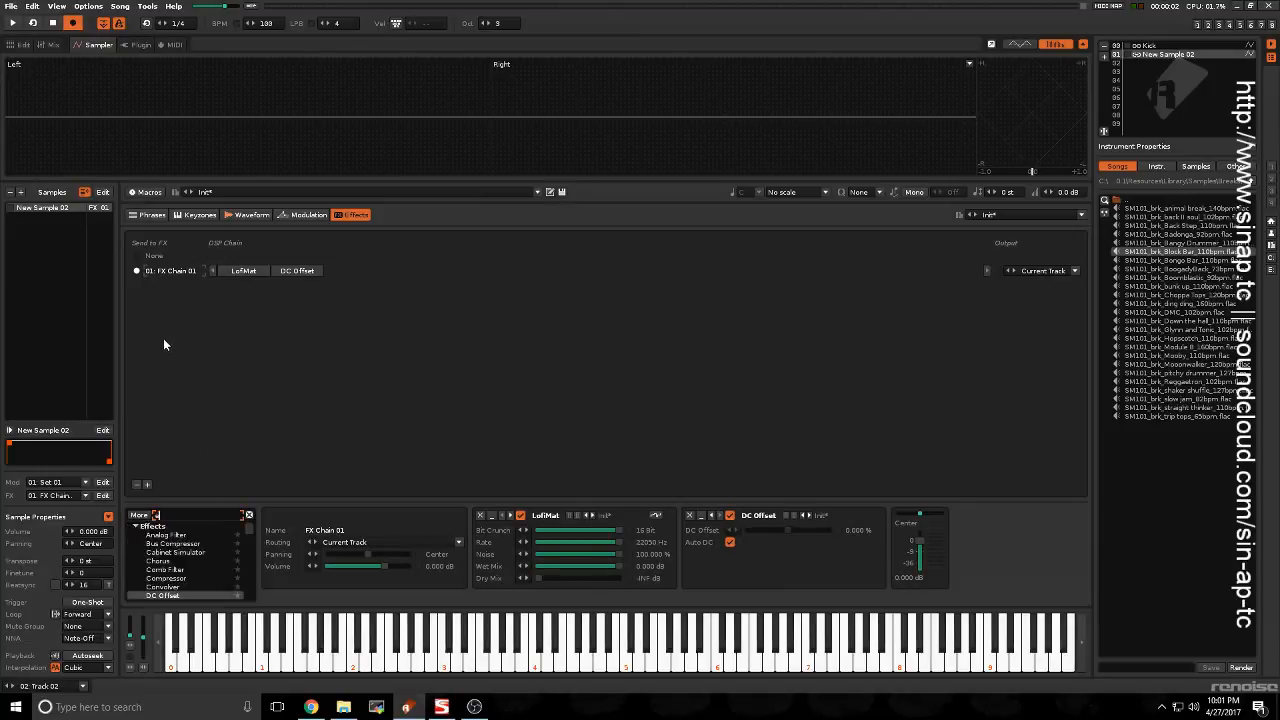
pyautogui.click(434, 346)
pyautogui.press('e')
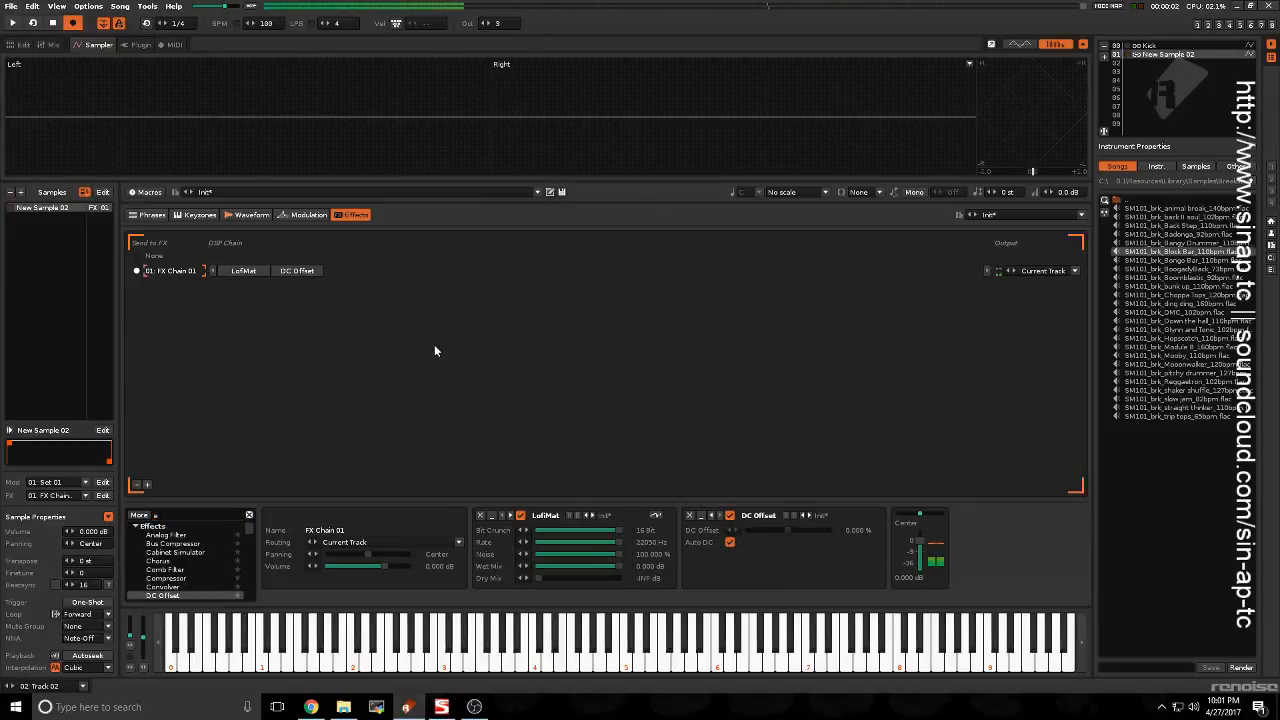
pyautogui.click(248, 515)
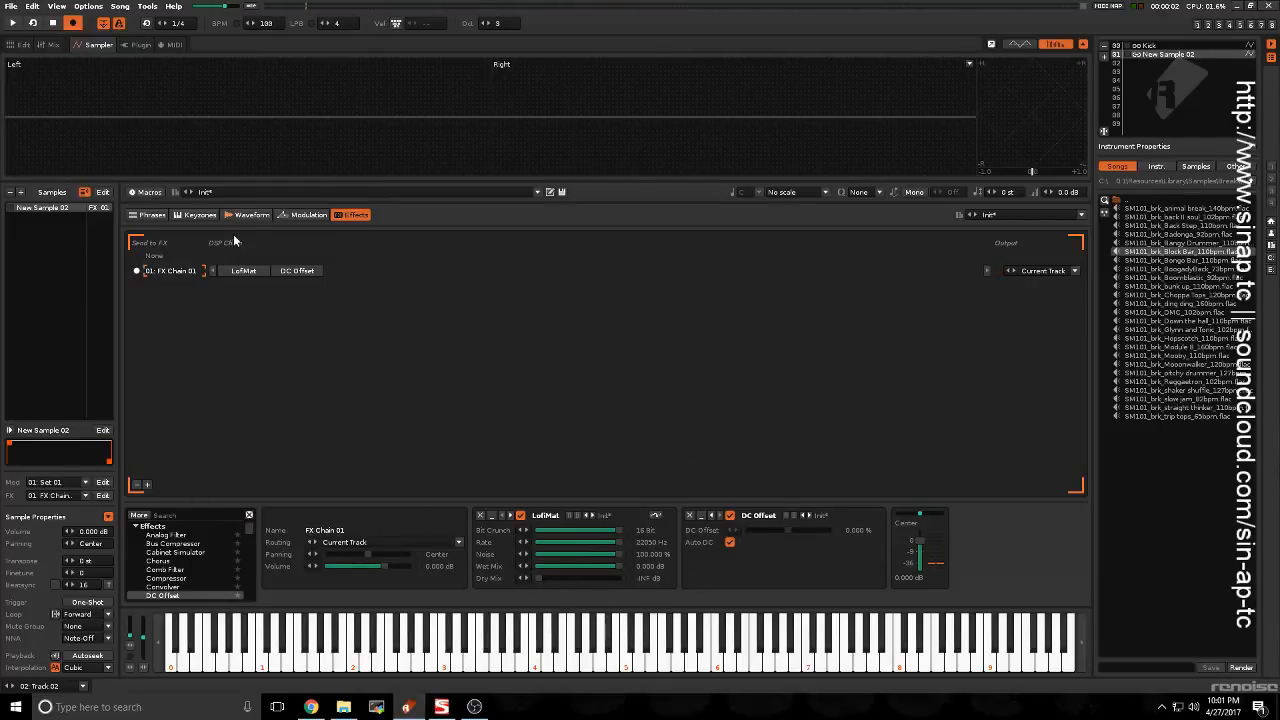
pyautogui.click(305, 214)
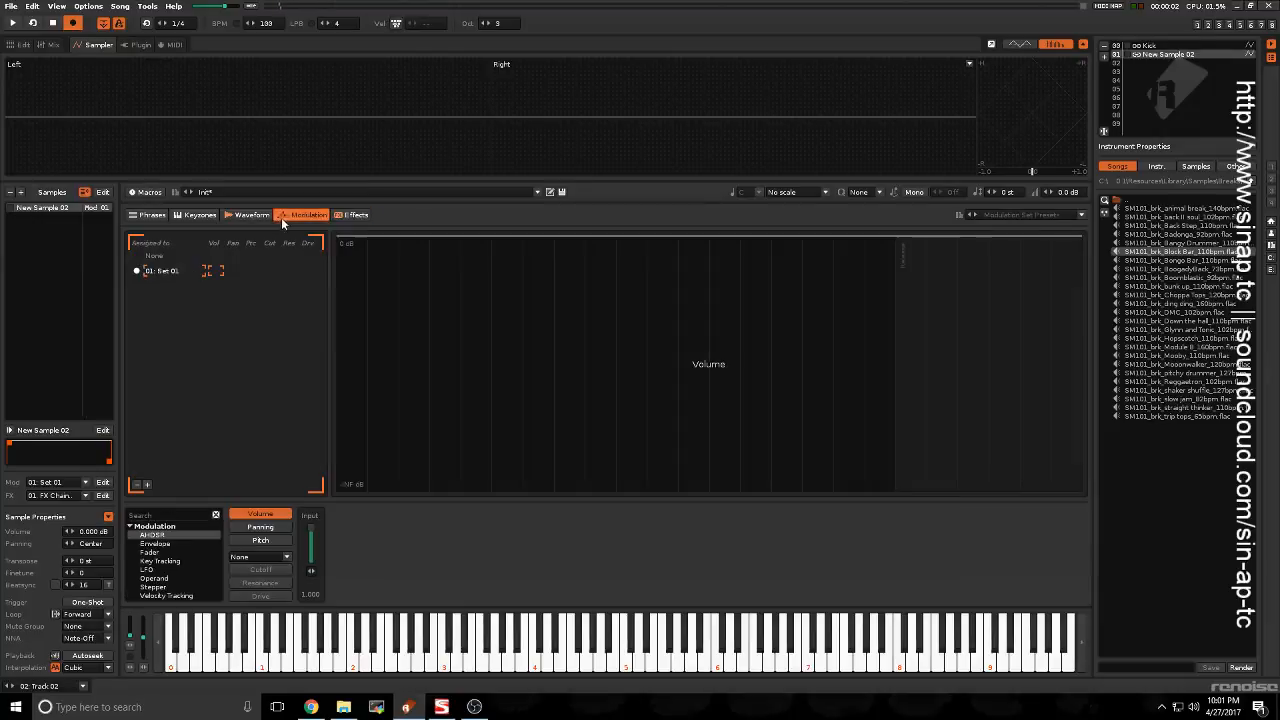
pyautogui.doubleClick(170, 537)
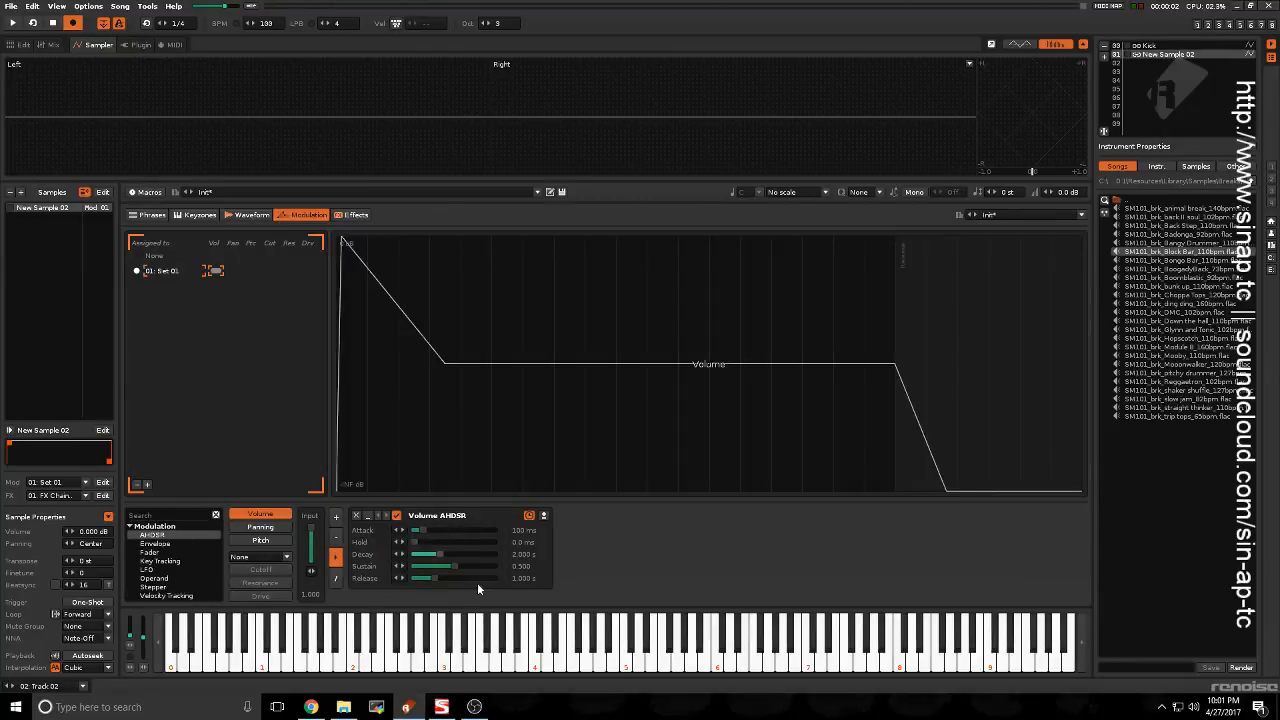
pyautogui.click(357, 515)
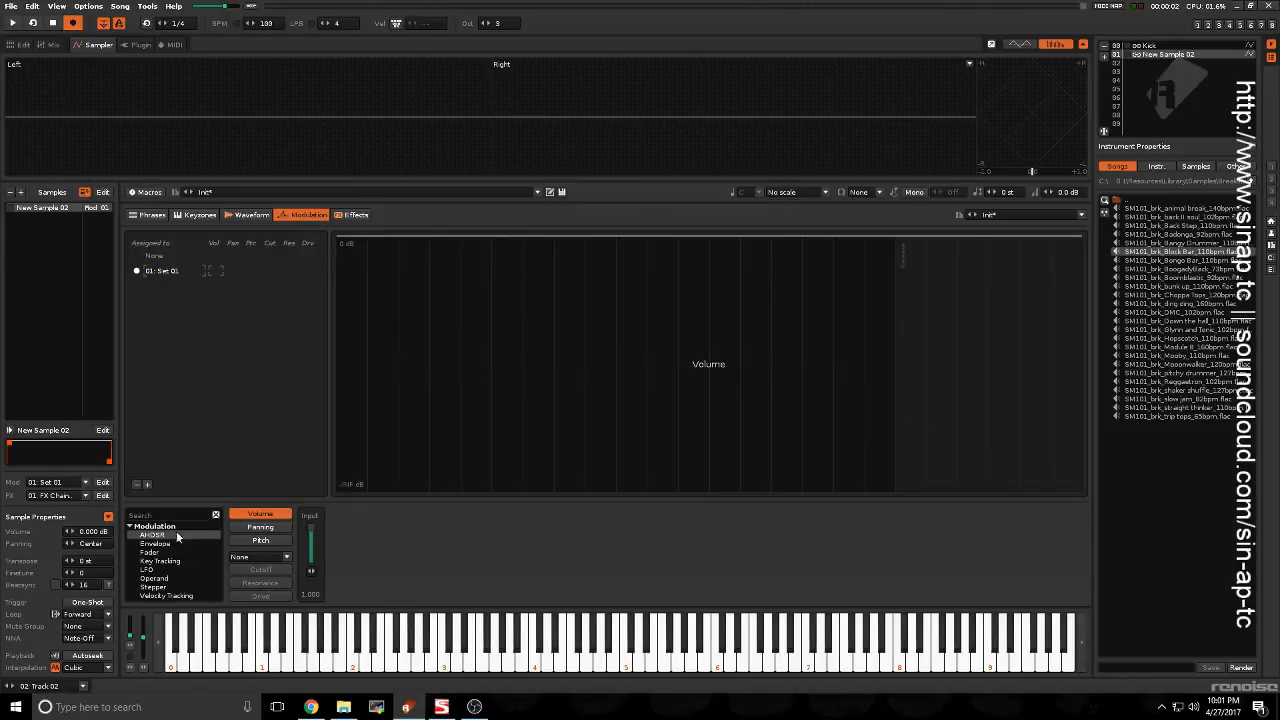
# Step: Add an Envelope device to the sample's volume modulation and remove the envelope's third point
pyautogui.moveTo(162, 545); pyautogui.dragTo(500, 516)
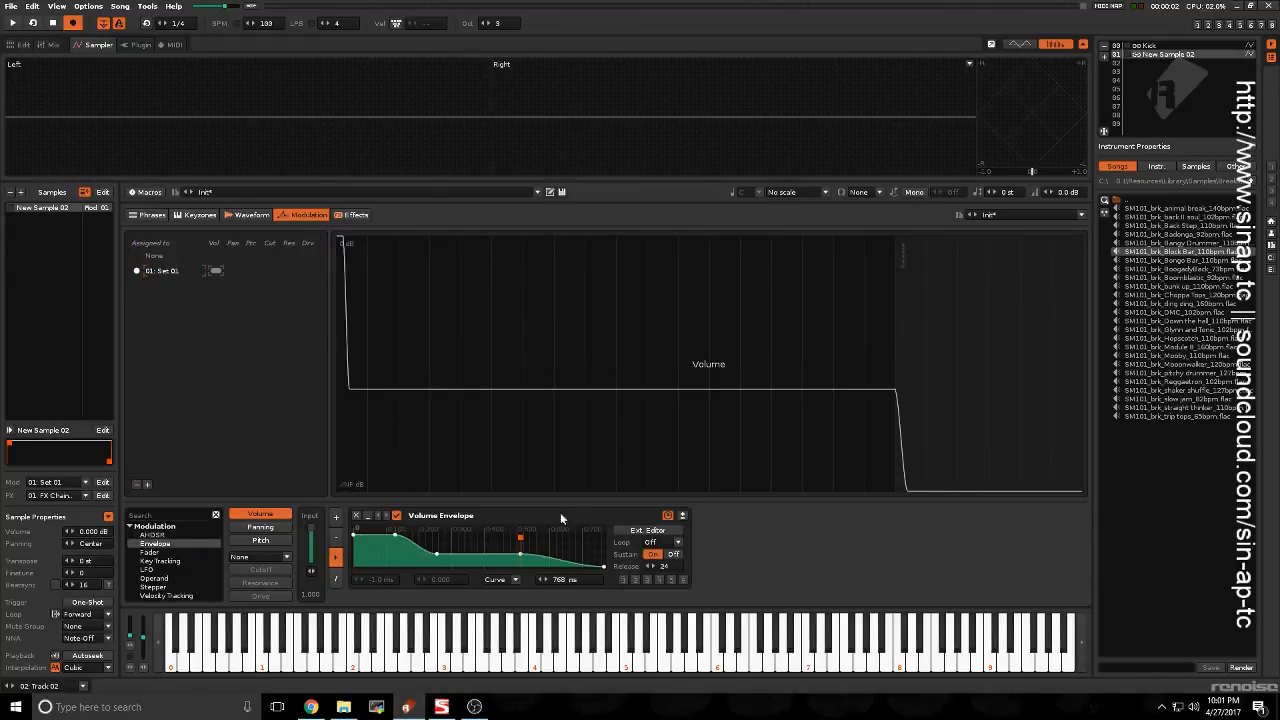
pyautogui.moveTo(436, 553); pyautogui.dragTo(449, 535)
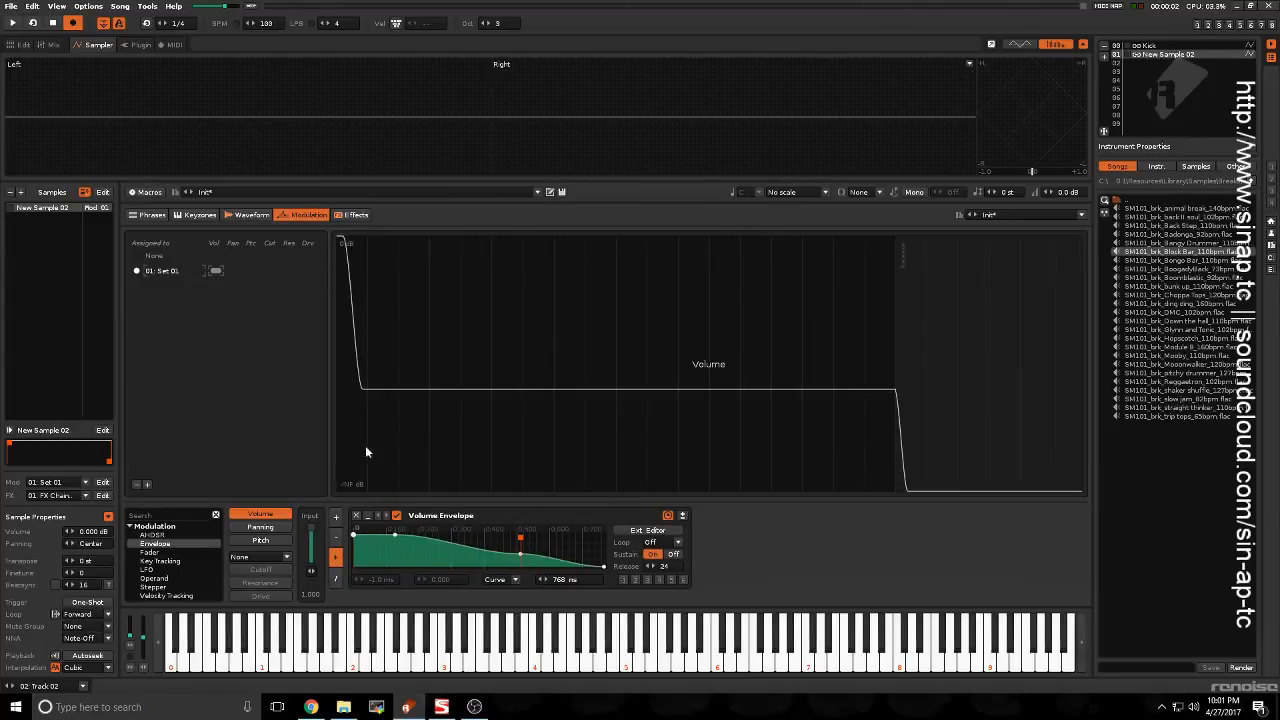
# Step: Play test notes to hear the noise sound through the effect chain and the volume envelope
pyautogui.click(357, 215)
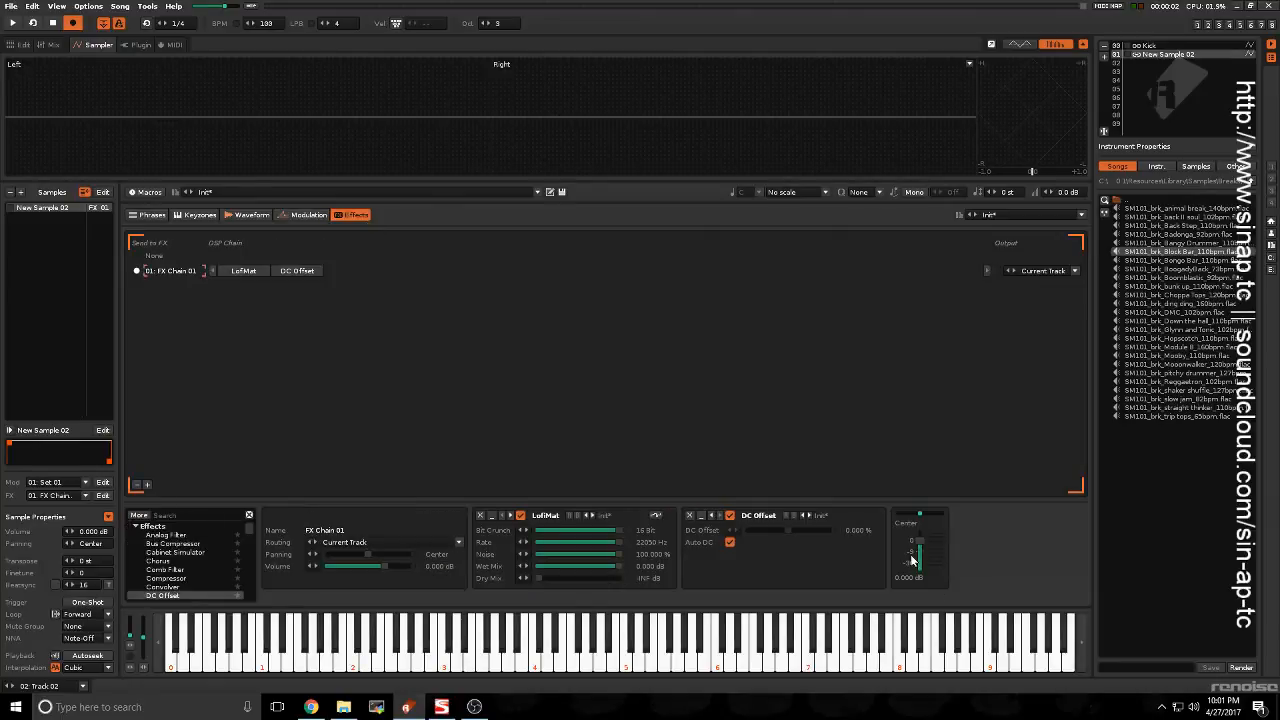
pyautogui.moveTo(912, 560)
pyautogui.mouseDown()
pyautogui.moveTo(912, 571)
pyautogui.moveTo(919, 560)
pyautogui.mouseUp()
pyautogui.press('c')
pyautogui.press('c')
pyautogui.click(298, 214)
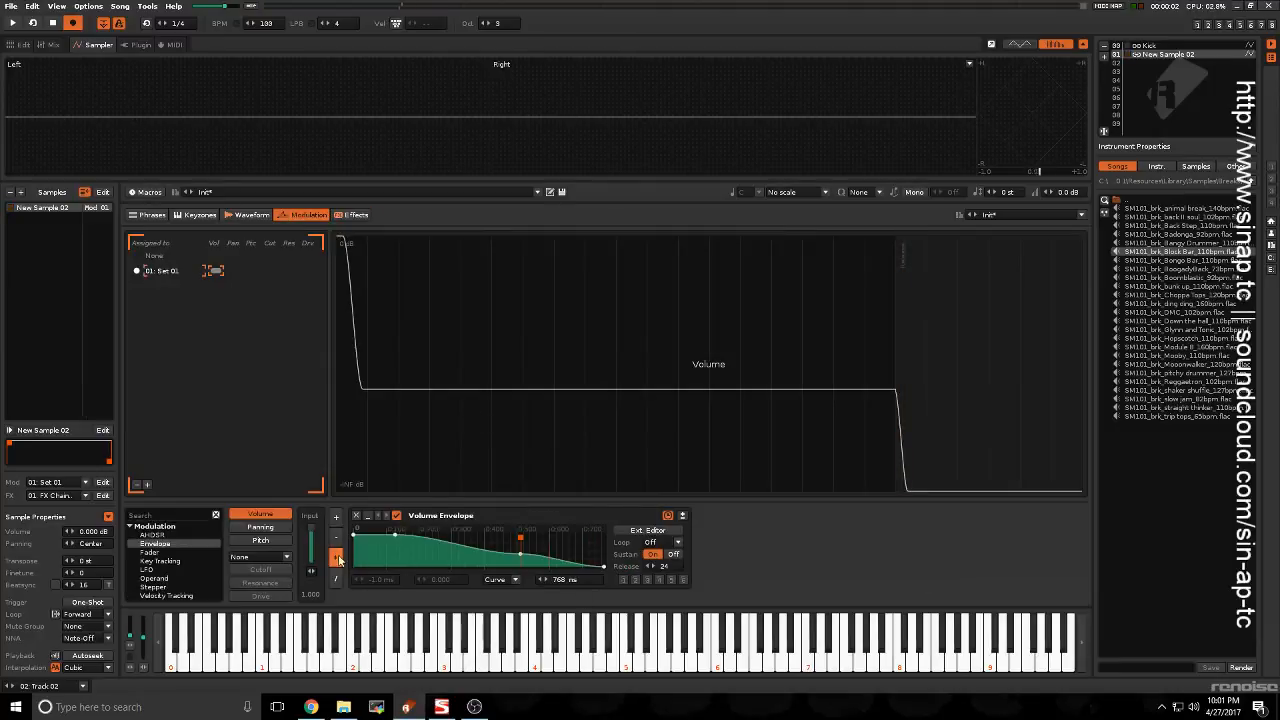
pyautogui.press('c')
pyautogui.press('c')
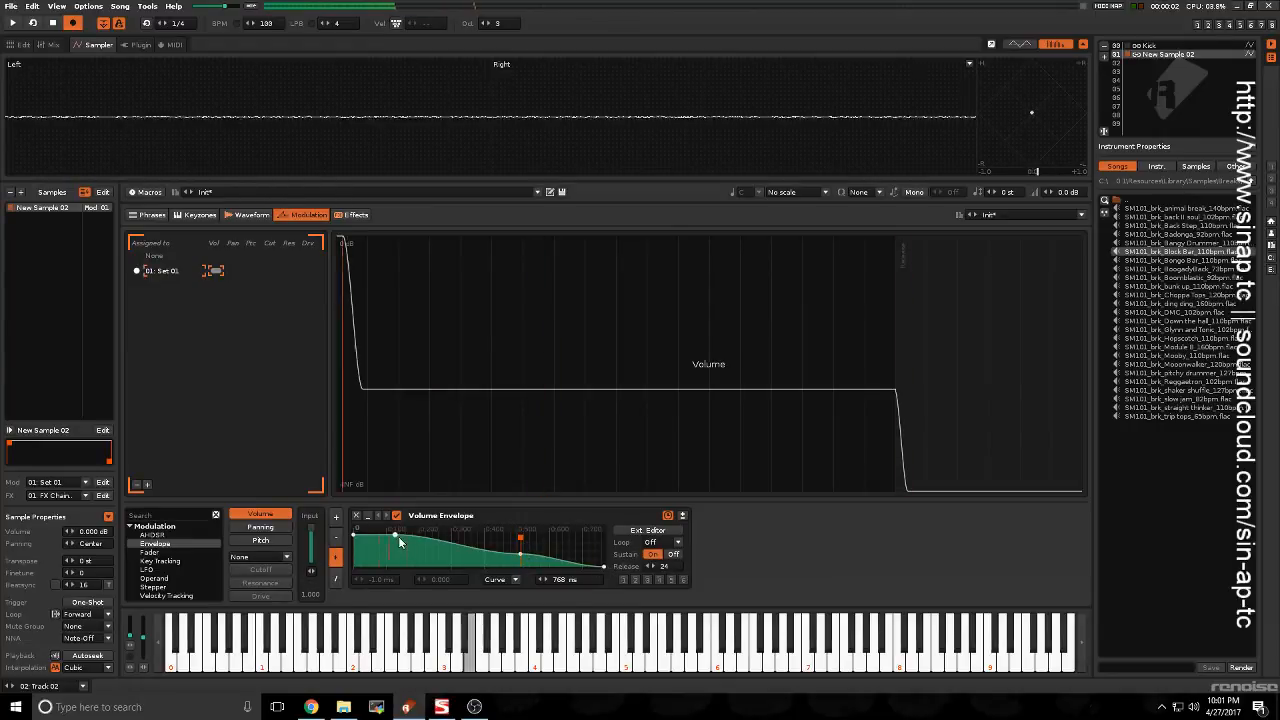
# Step: Reshape the volume envelope into a fast decay, lowering the sustain point to zero and placing the second point at 125 ms and 0.333
pyautogui.press('c')
pyautogui.press('c')
pyautogui.moveTo(398, 537); pyautogui.dragTo(520, 568)
pyautogui.press('c')
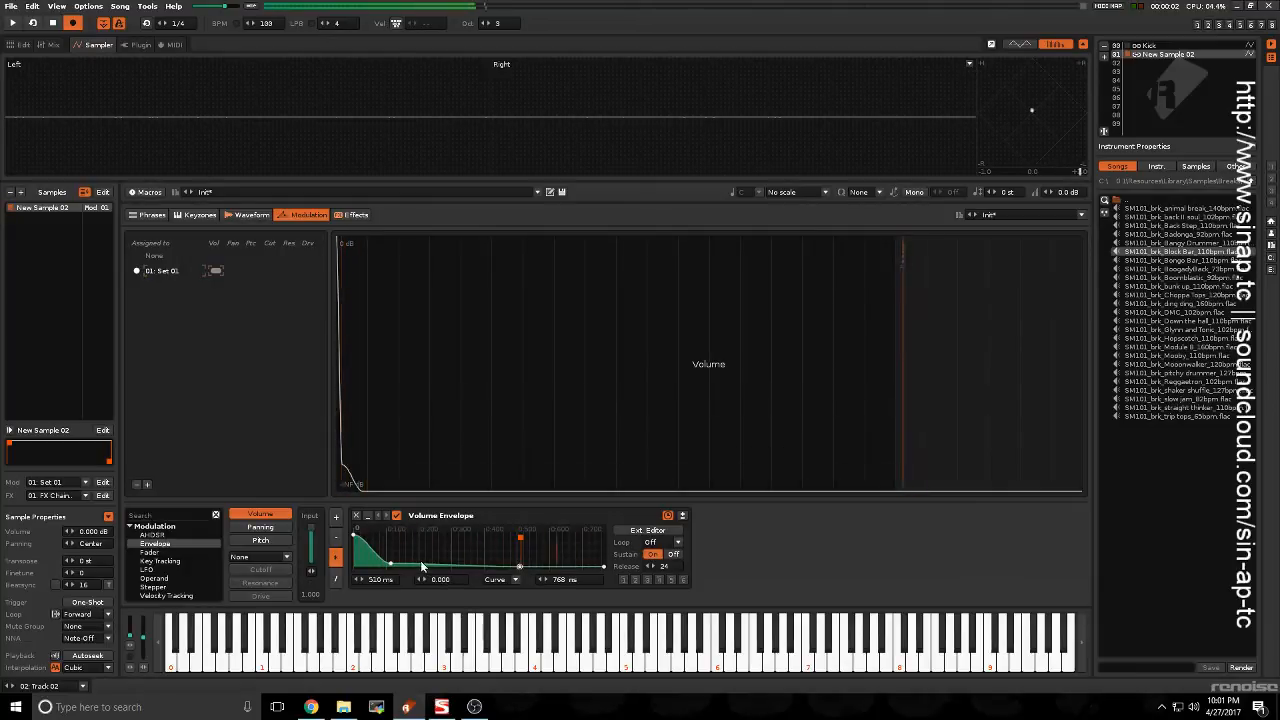
pyautogui.press('c')
pyautogui.moveTo(390, 563); pyautogui.dragTo(397, 555)
pyautogui.press('c')
pyautogui.press('c')
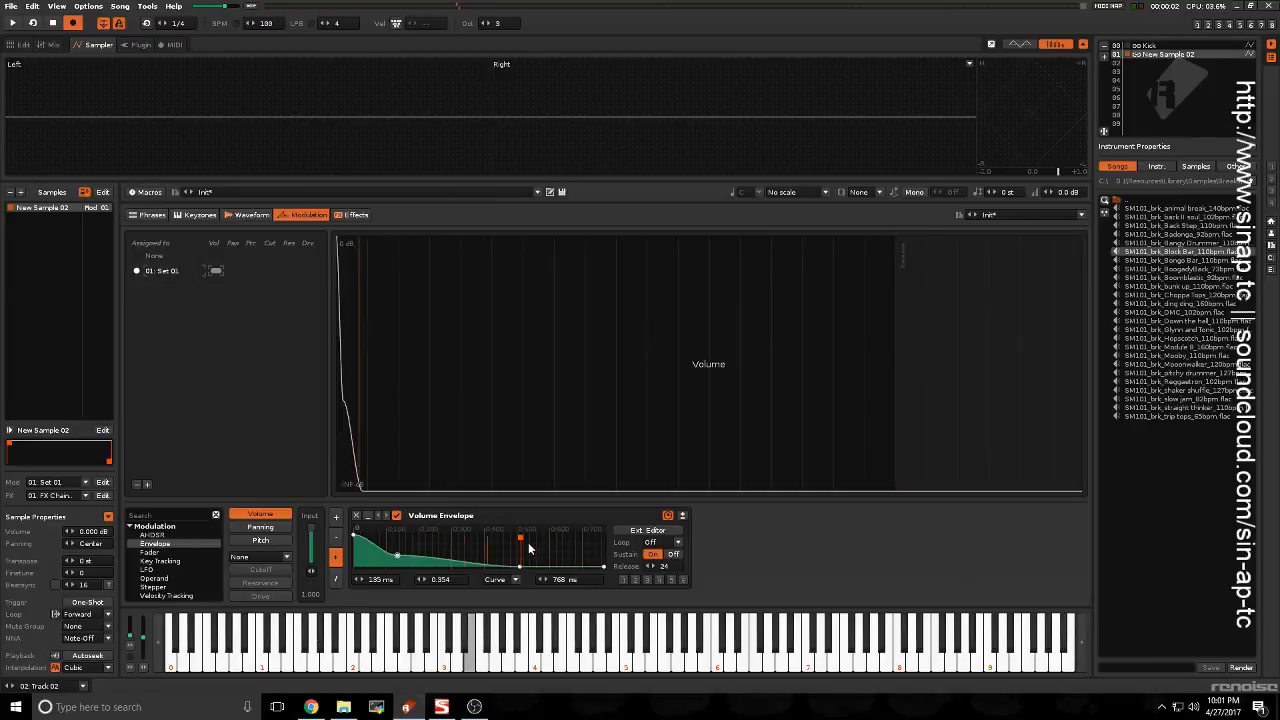
pyautogui.press('c')
pyautogui.moveTo(397, 556); pyautogui.dragTo(394, 557)
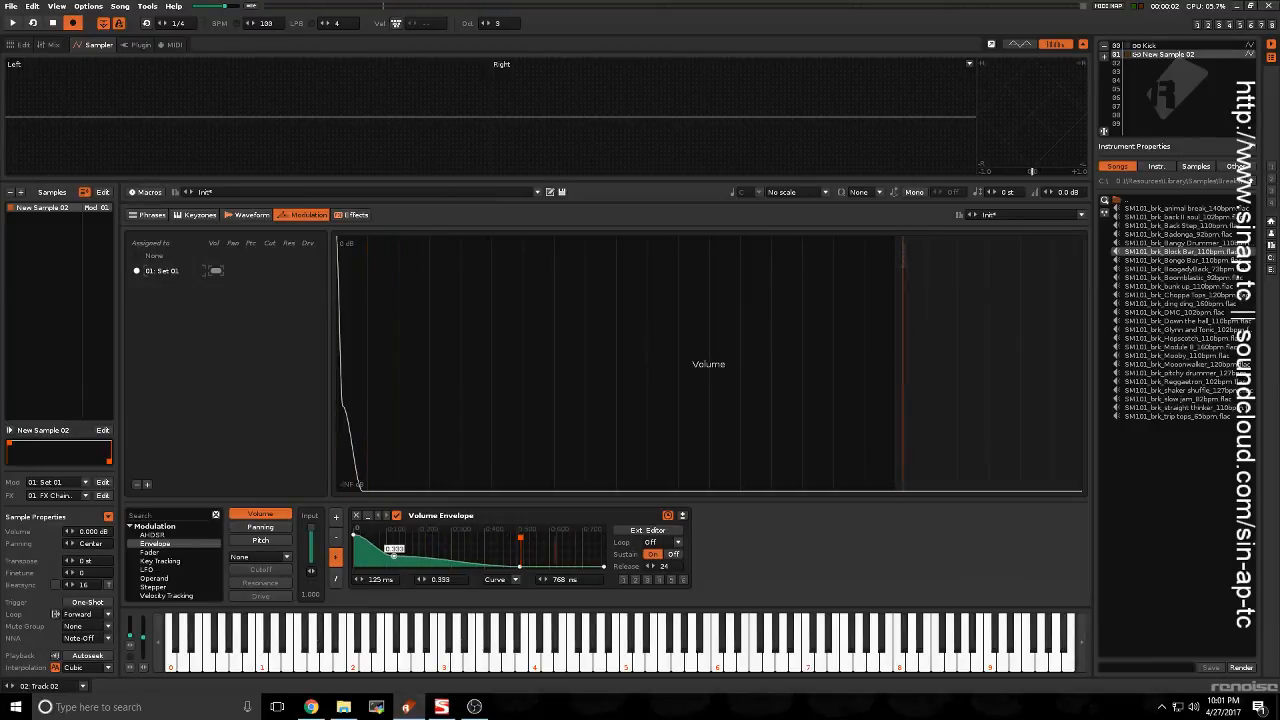
# Step: Play repeated test notes to hear the reshaped volume envelope on the noise sound
pyautogui.press('c')
pyautogui.press('c')
pyautogui.press('c')
pyautogui.press('c')
pyautogui.press('c')
pyautogui.press('c')
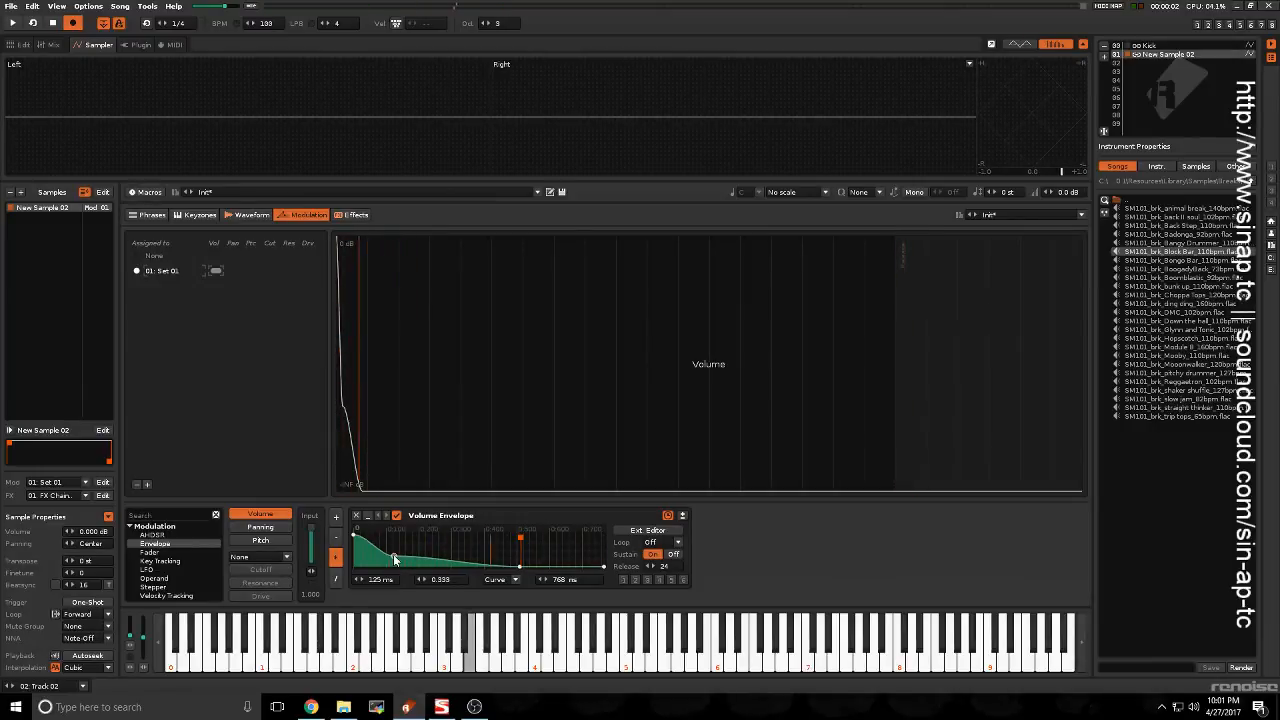
# Step: Add a Gainer to the end of the sample's effect chain, after DC Offset, and lower its gain to about -7.8 dB
pyautogui.click(342, 213)
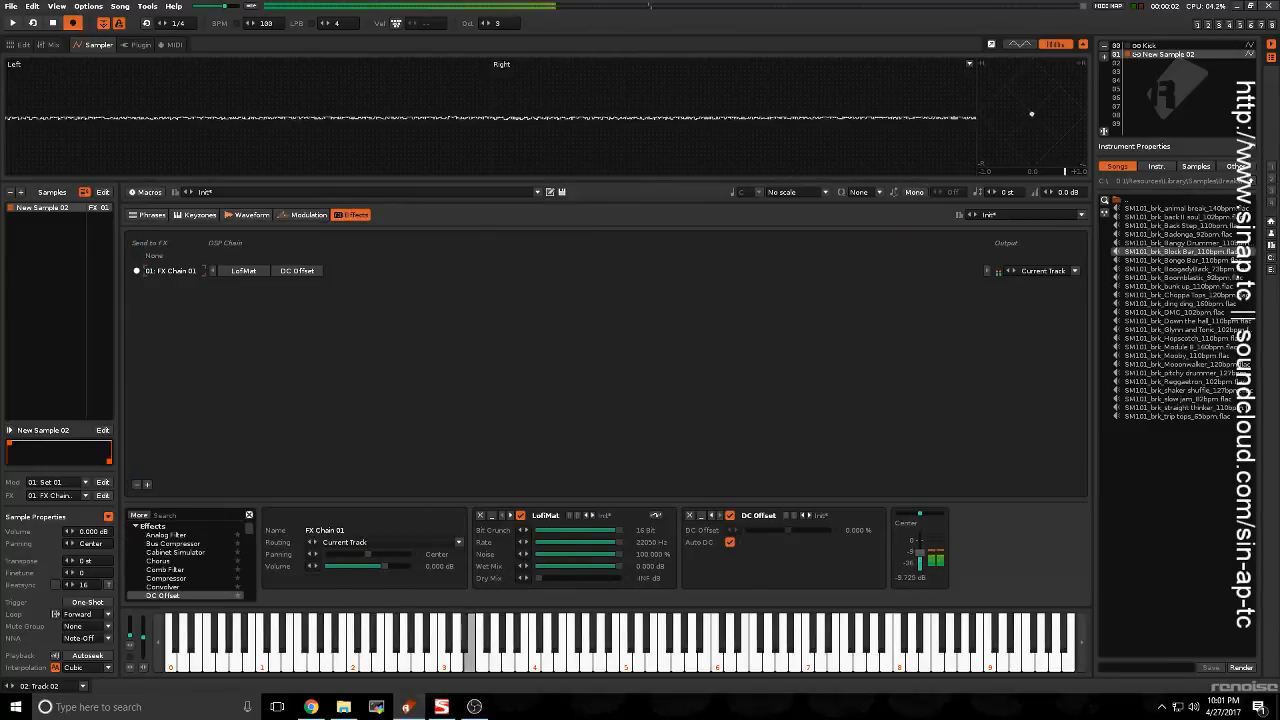
pyautogui.click(183, 515)
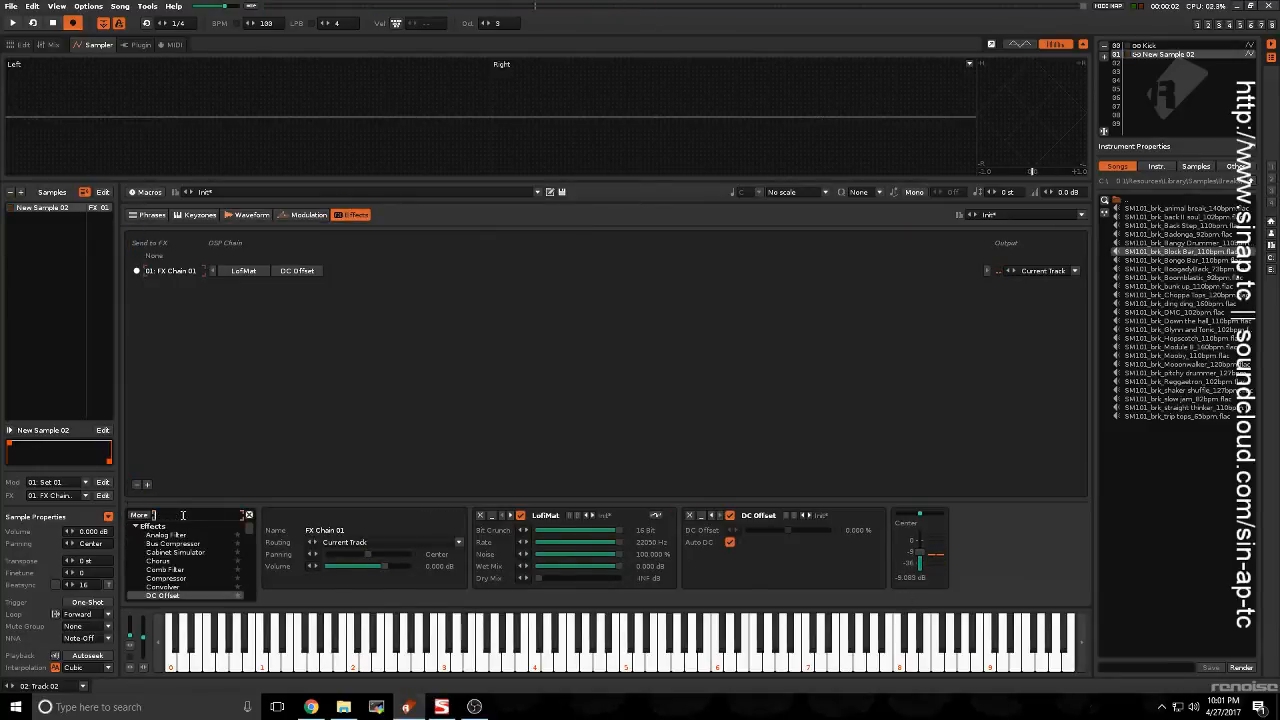
pyautogui.write('gain')
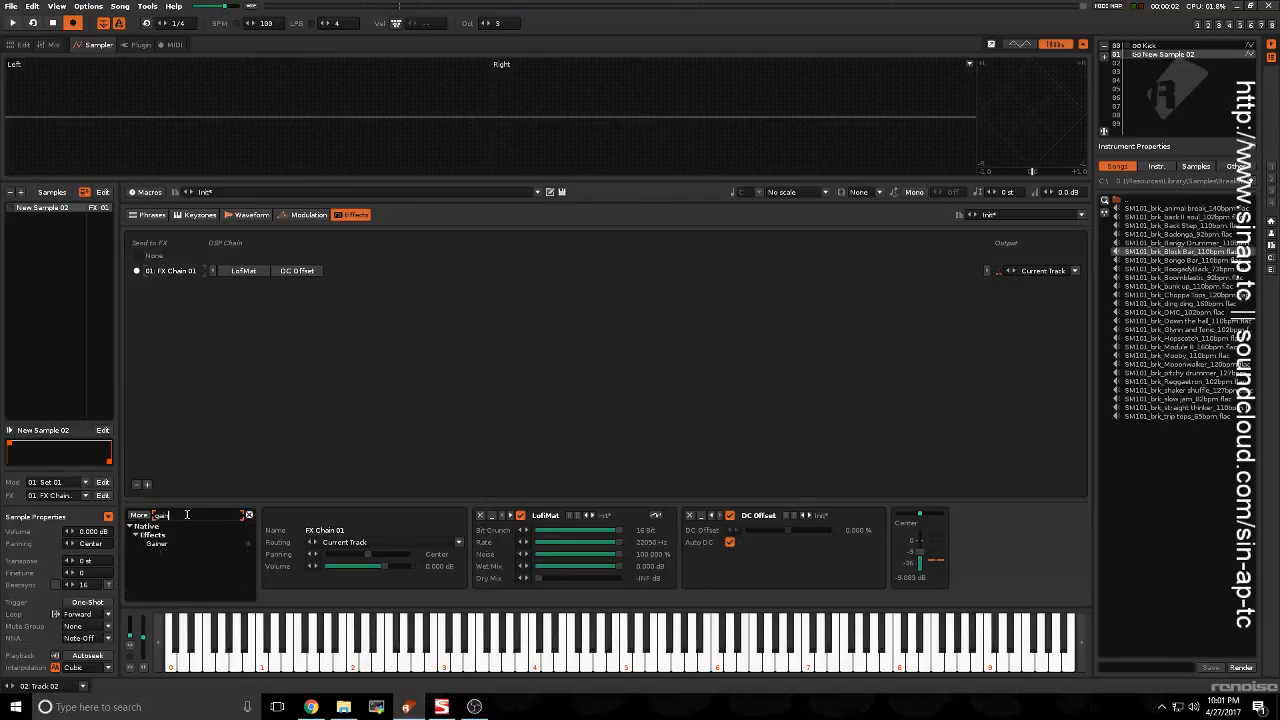
pyautogui.moveTo(171, 547)
pyautogui.mouseDown()
pyautogui.moveTo(785, 562)
pyautogui.moveTo(743, 560)
pyautogui.moveTo(829, 552)
pyautogui.moveTo(672, 566)
pyautogui.mouseUp()
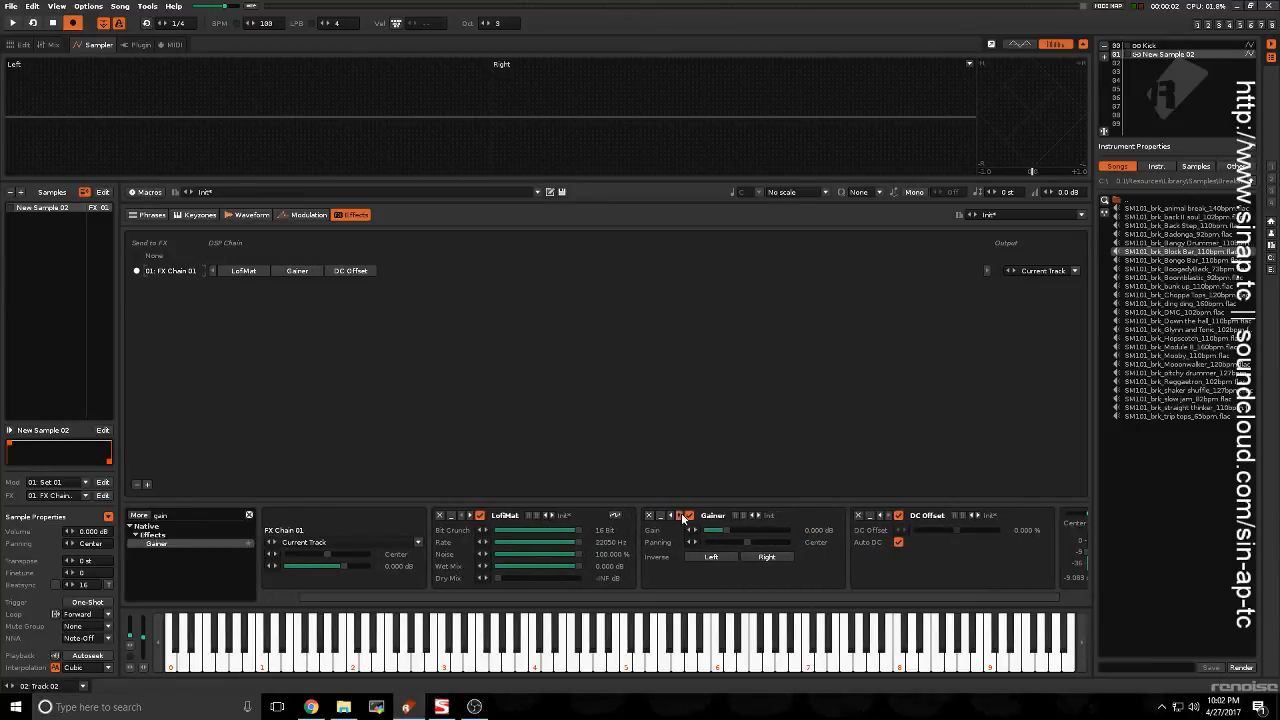
pyautogui.click(680, 514)
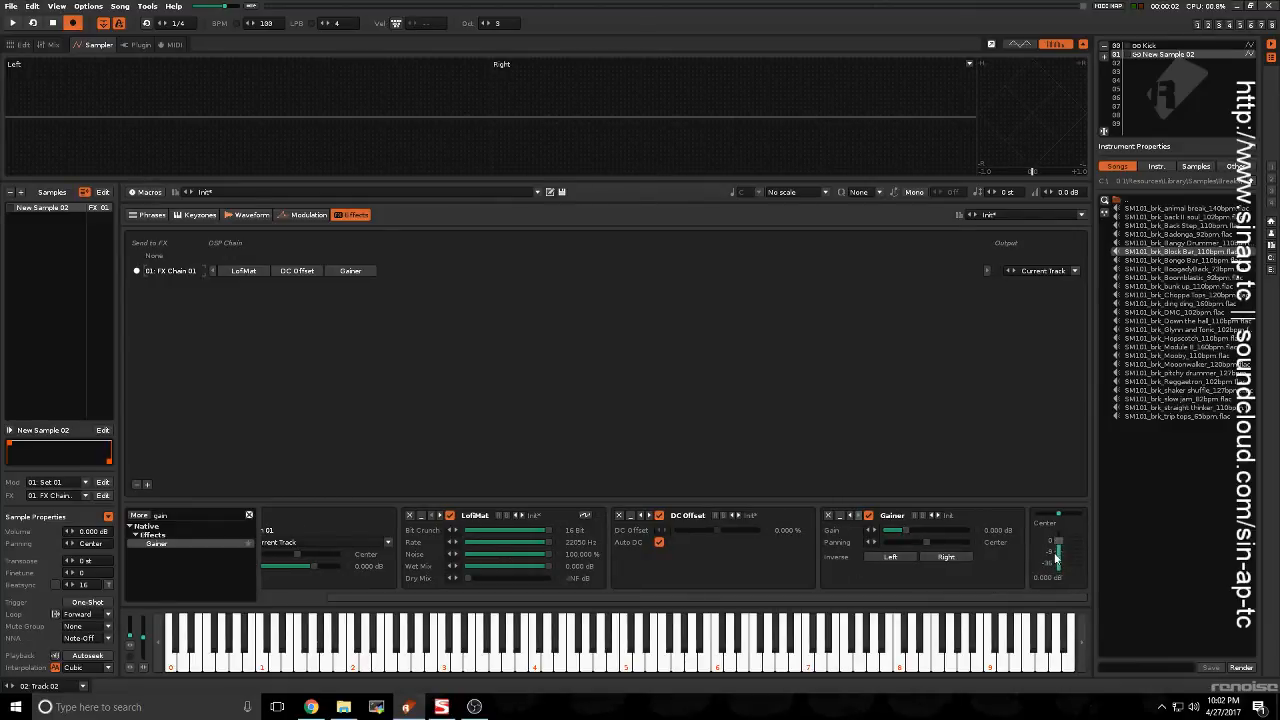
pyautogui.moveTo(944, 533); pyautogui.dragTo(893, 530)
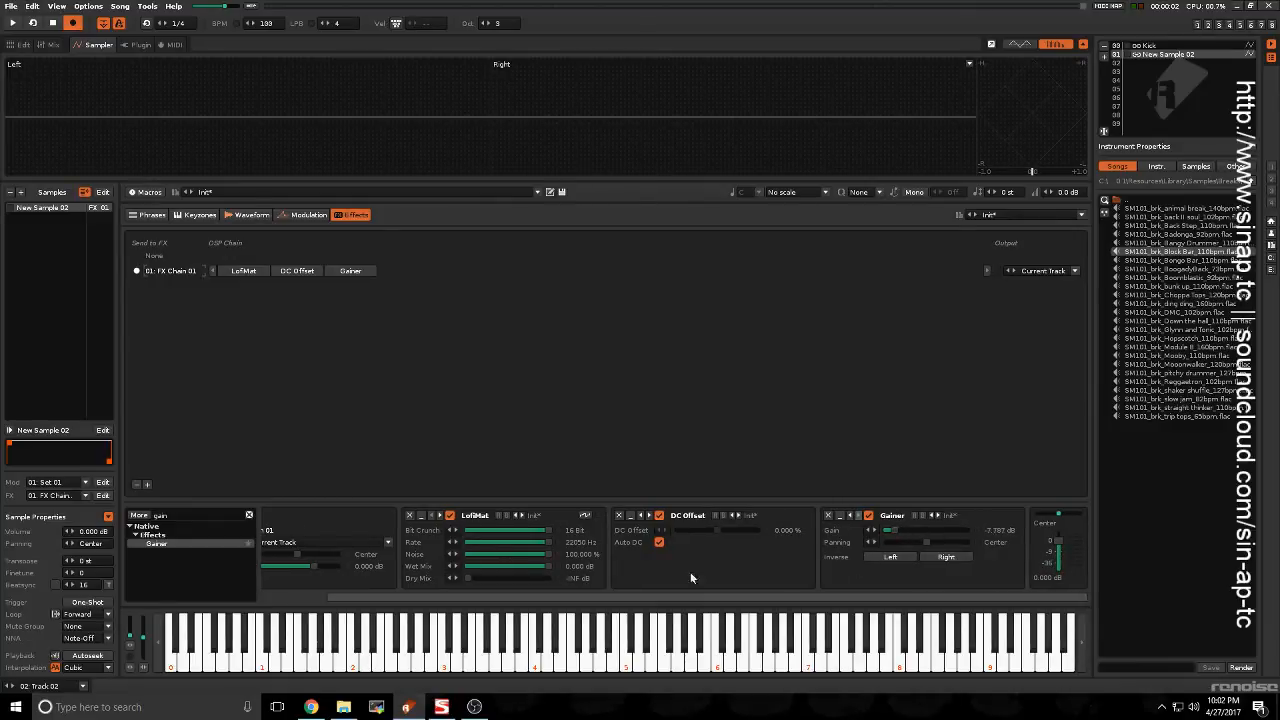
# Step: Compare the noise sound with the DC Offset effect's Auto DC option off and on while playing test notes
pyautogui.press('c')
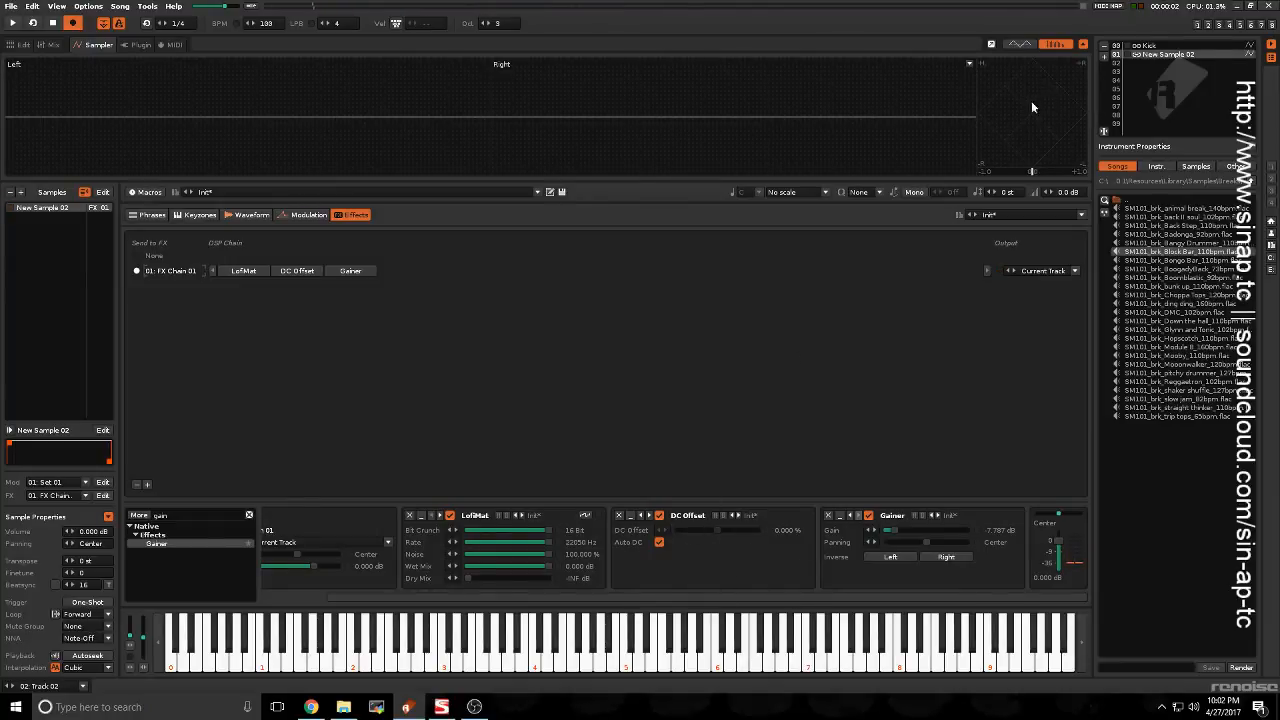
pyautogui.press('c')
pyautogui.press('c')
pyautogui.click(659, 542)
pyautogui.click(659, 542)
pyautogui.press('x')
pyautogui.press('c')
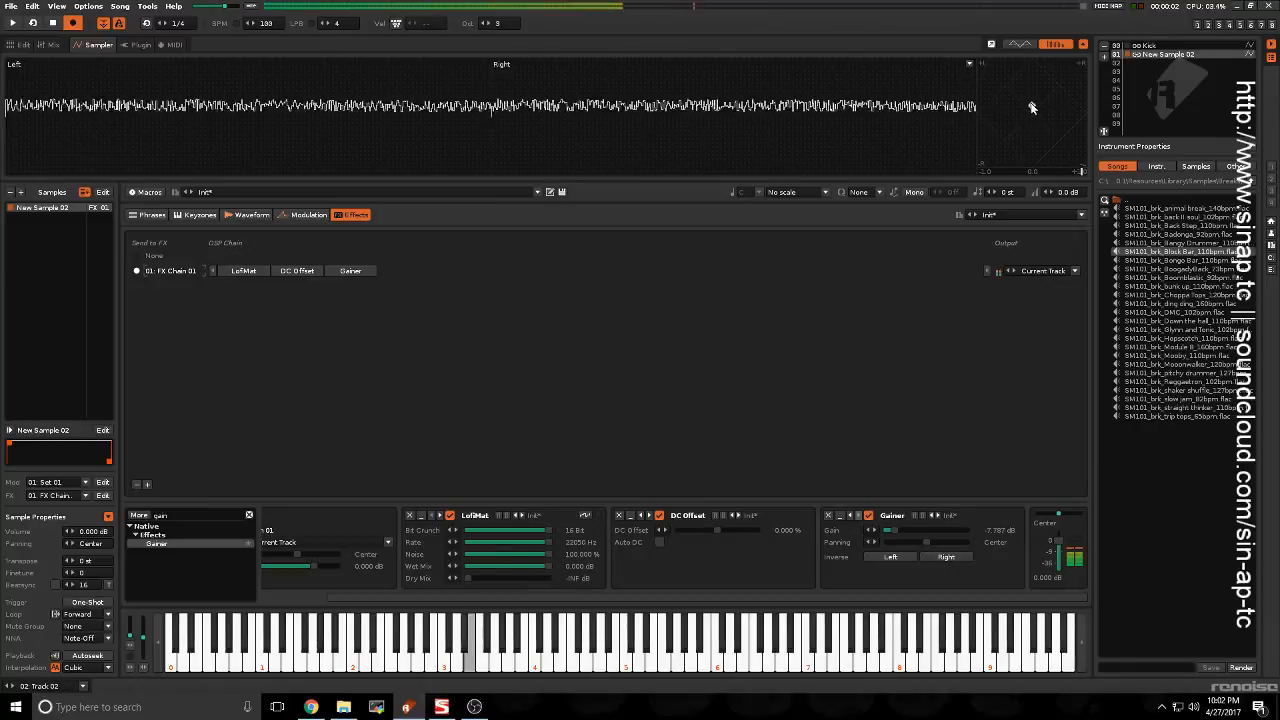
pyautogui.click(659, 542)
pyautogui.press('c')
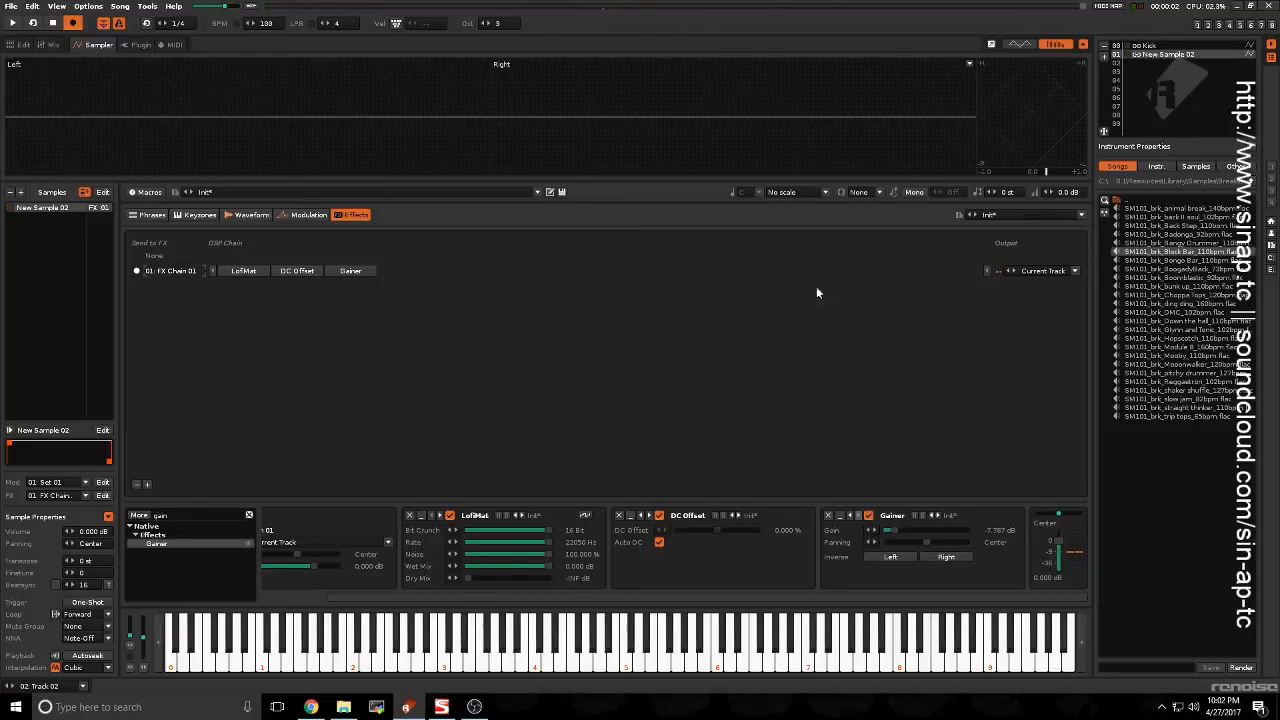
# Step: Turn off Auto DC and try a manual DC offset down to -100% while playing test notes
pyautogui.click(659, 542)
pyautogui.click(717, 530)
pyautogui.press('c')
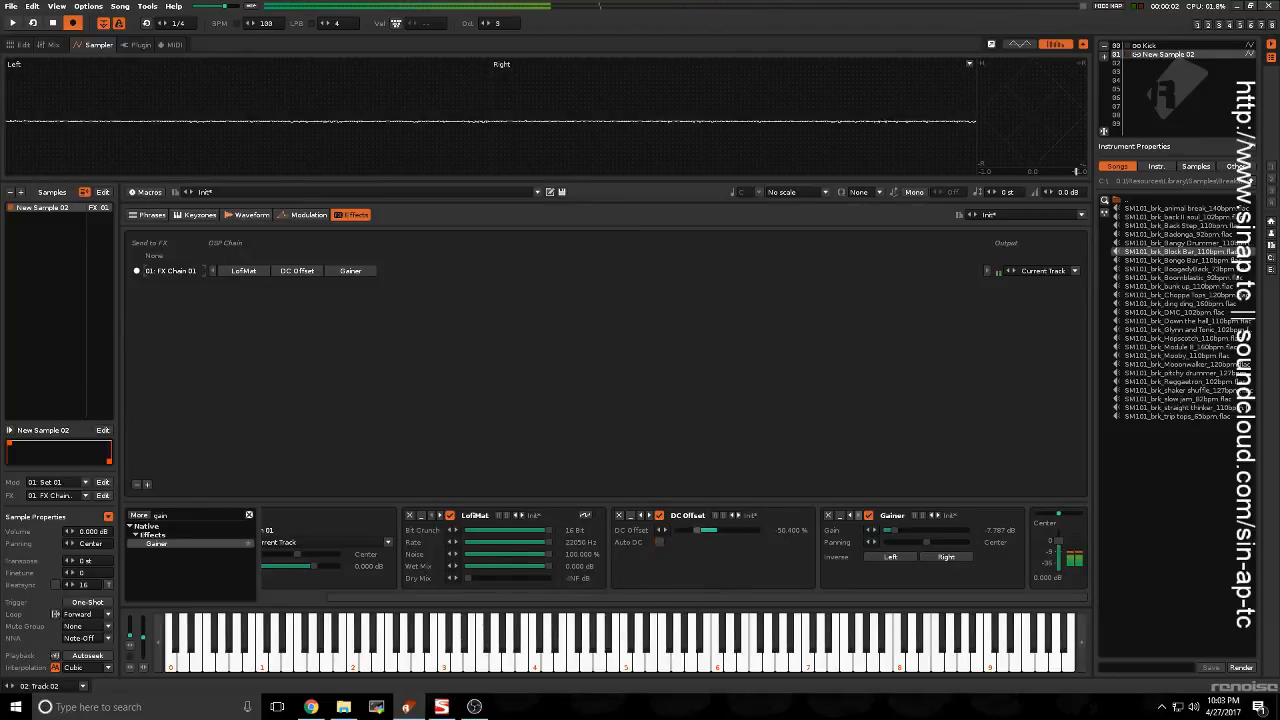
pyautogui.moveTo(692, 530); pyautogui.dragTo(677, 531)
pyautogui.press('c')
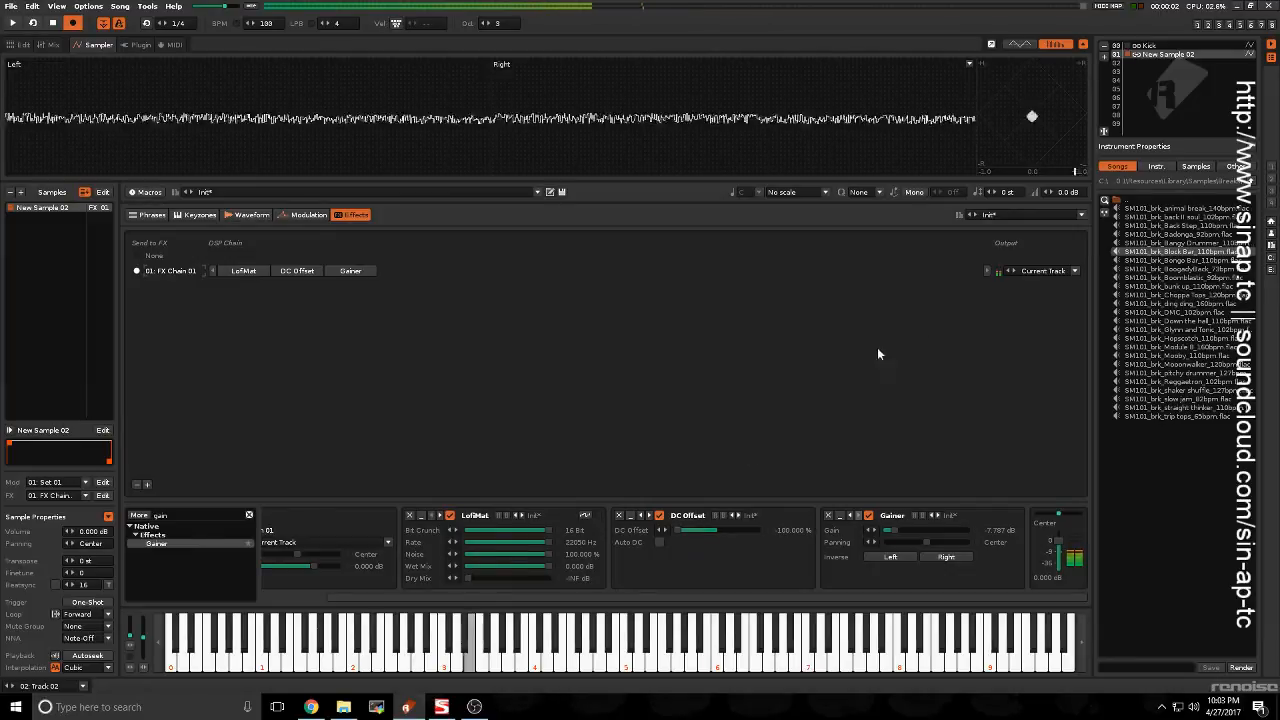
pyautogui.press('c')
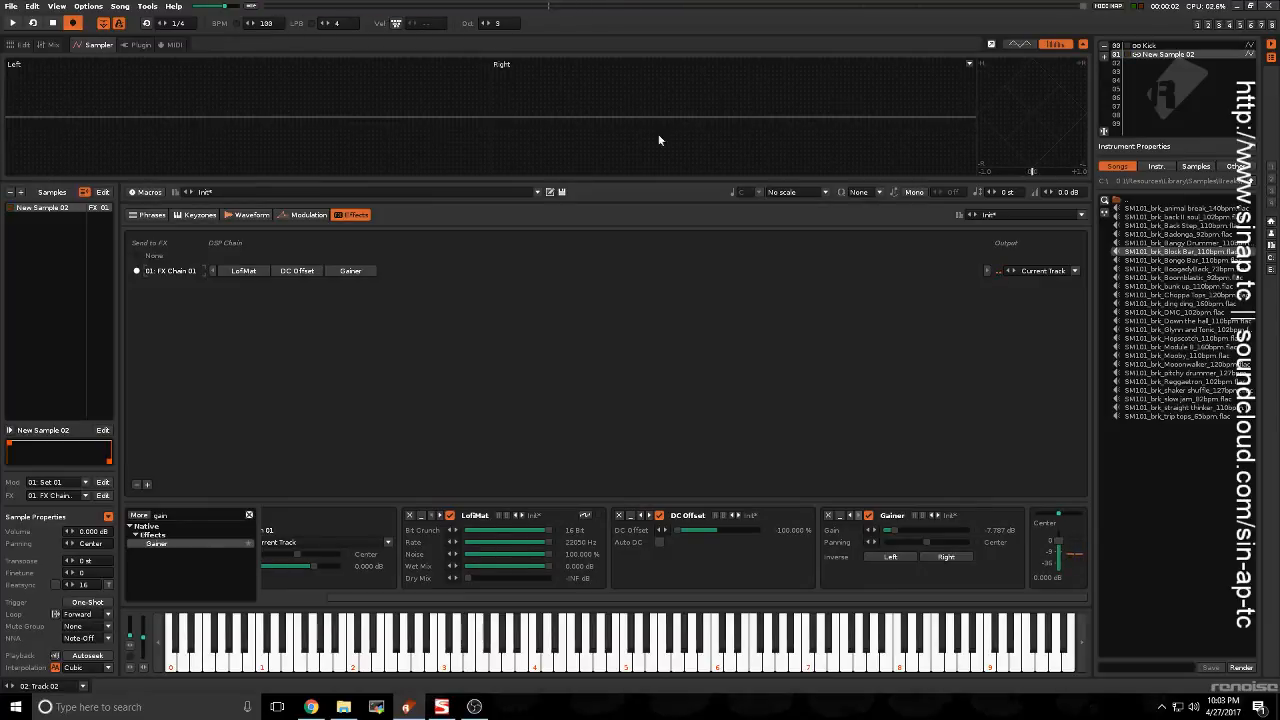
pyautogui.press('c')
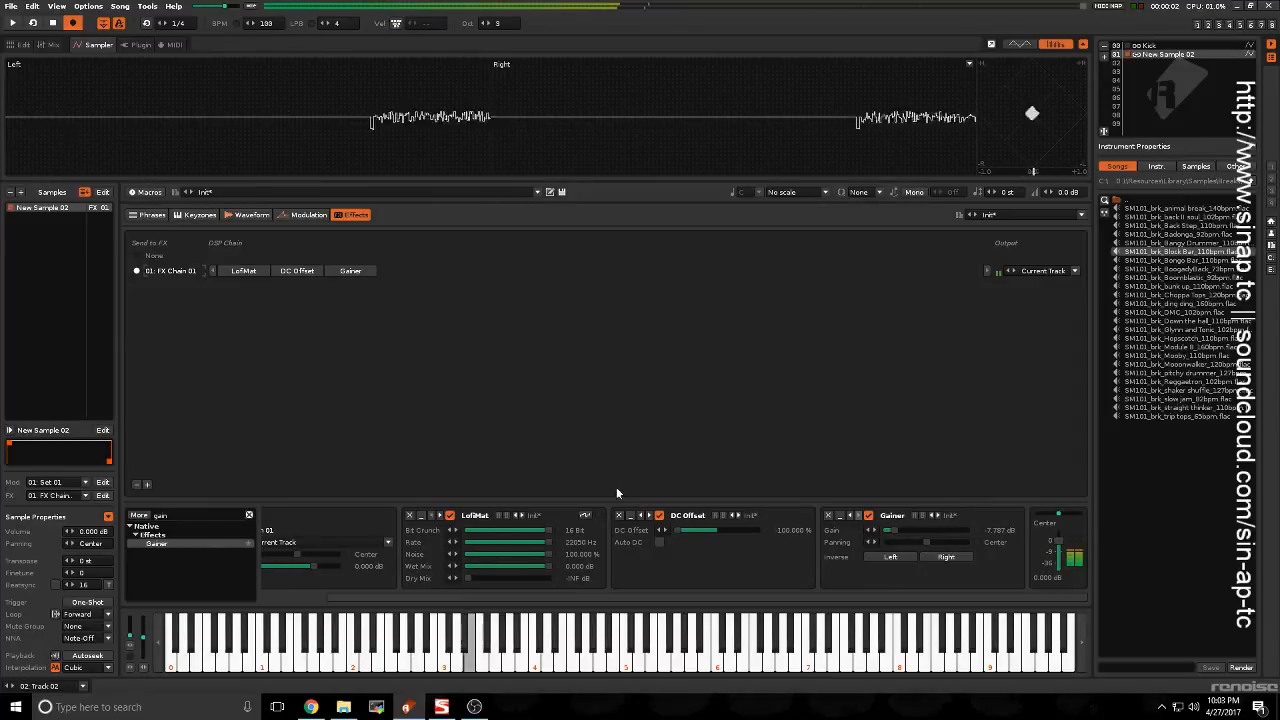
pyautogui.press('c')
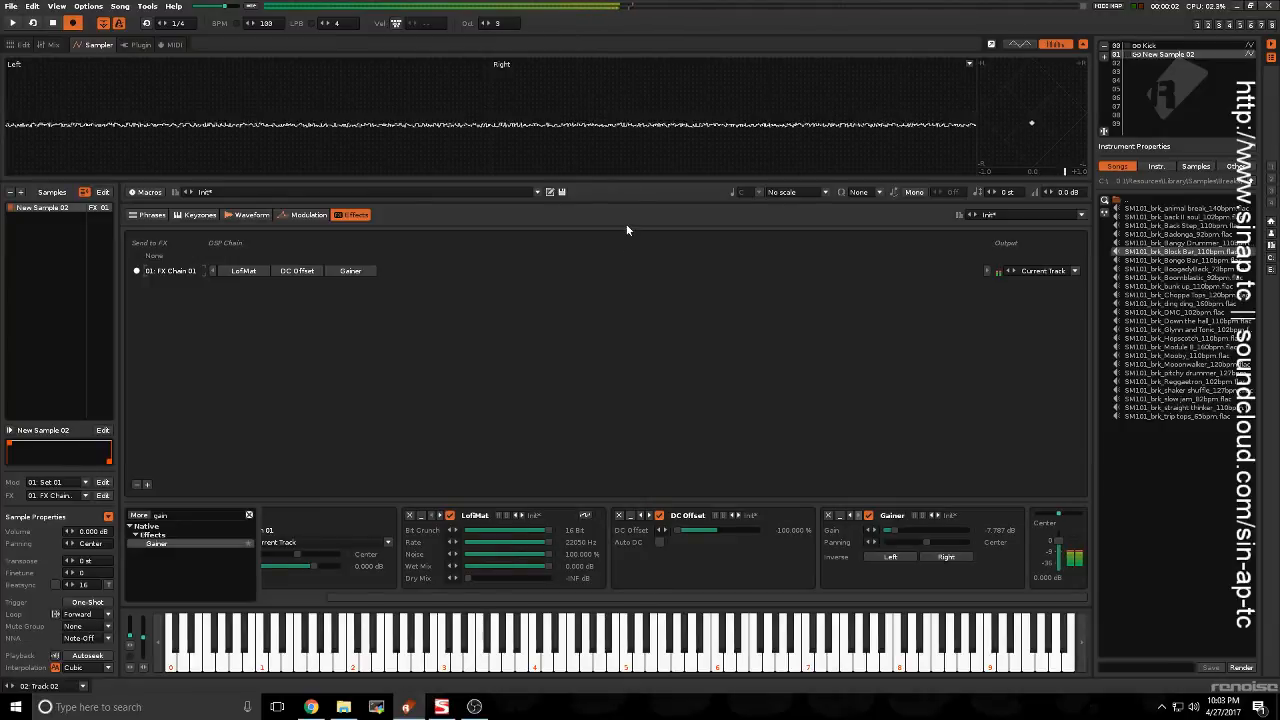
# Step: Reset the DC offset to 0%, re-enable Auto DC and play test notes to check the sound
pyautogui.doubleClick(686, 534)
pyautogui.click(661, 542)
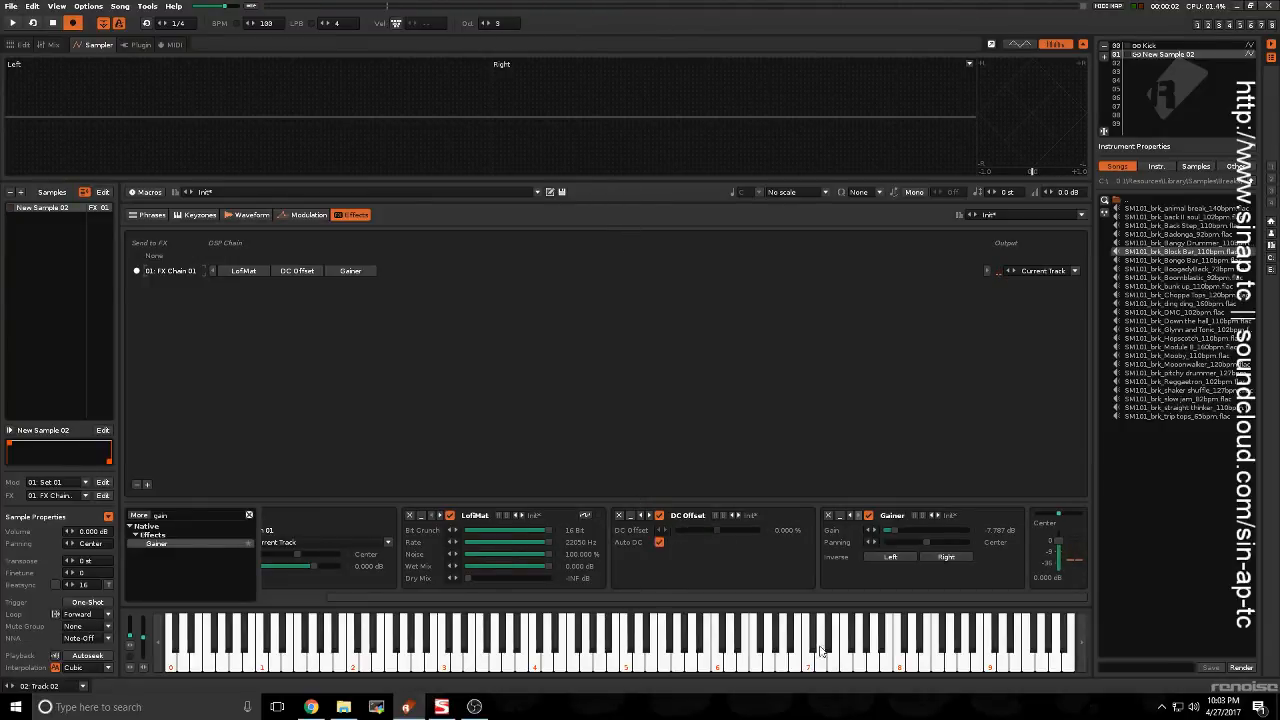
pyautogui.press('c')
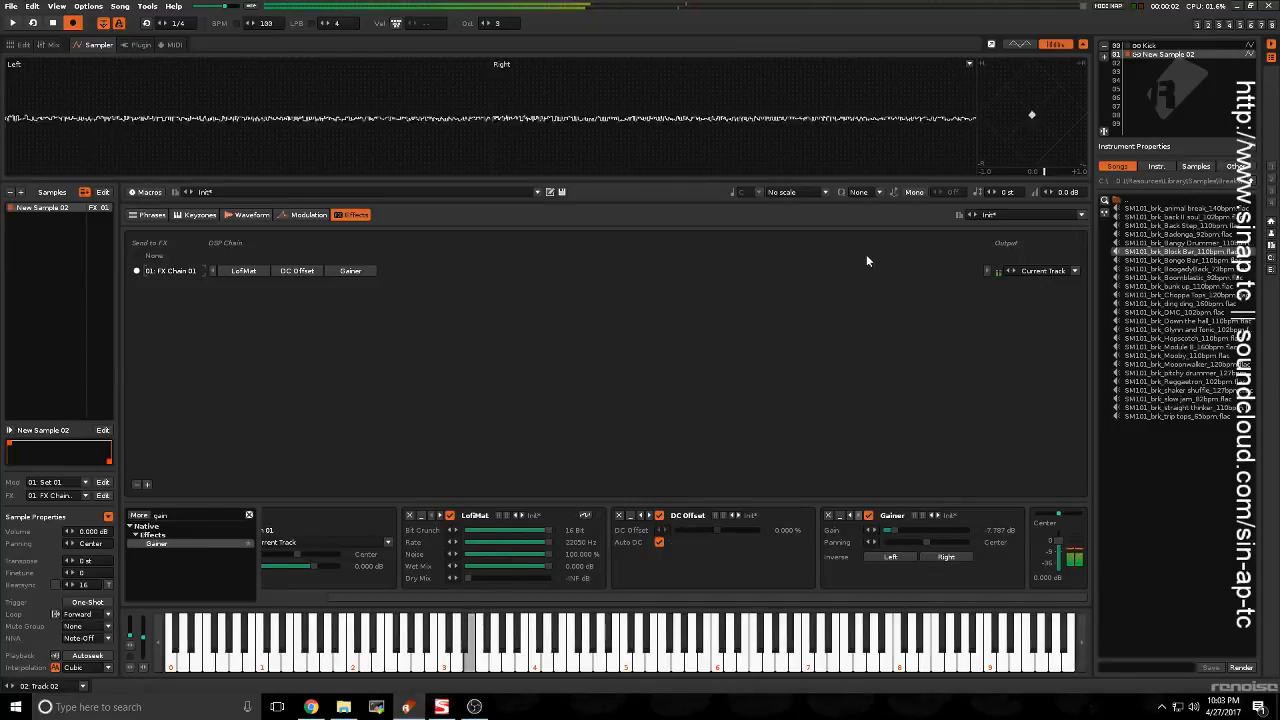
pyautogui.press('c')
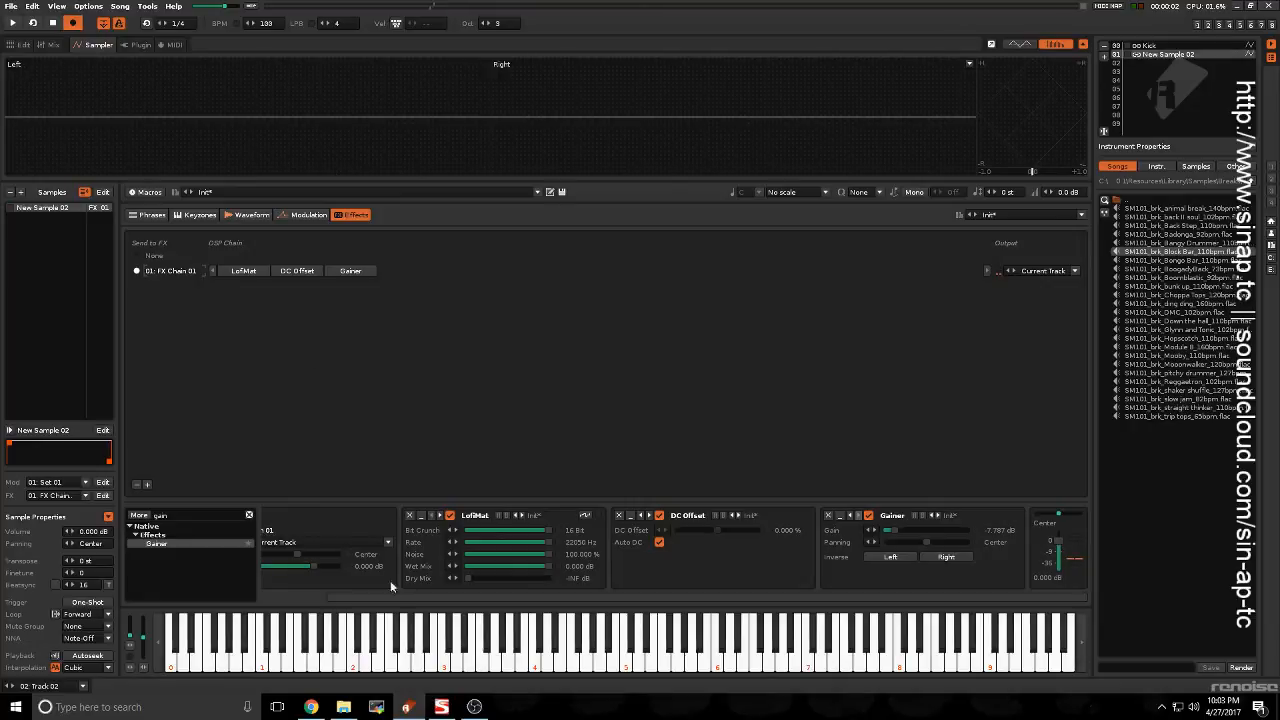
# Step: Search the effects for "convo" and add a Convolver after the Gainer
pyautogui.click(248, 515)
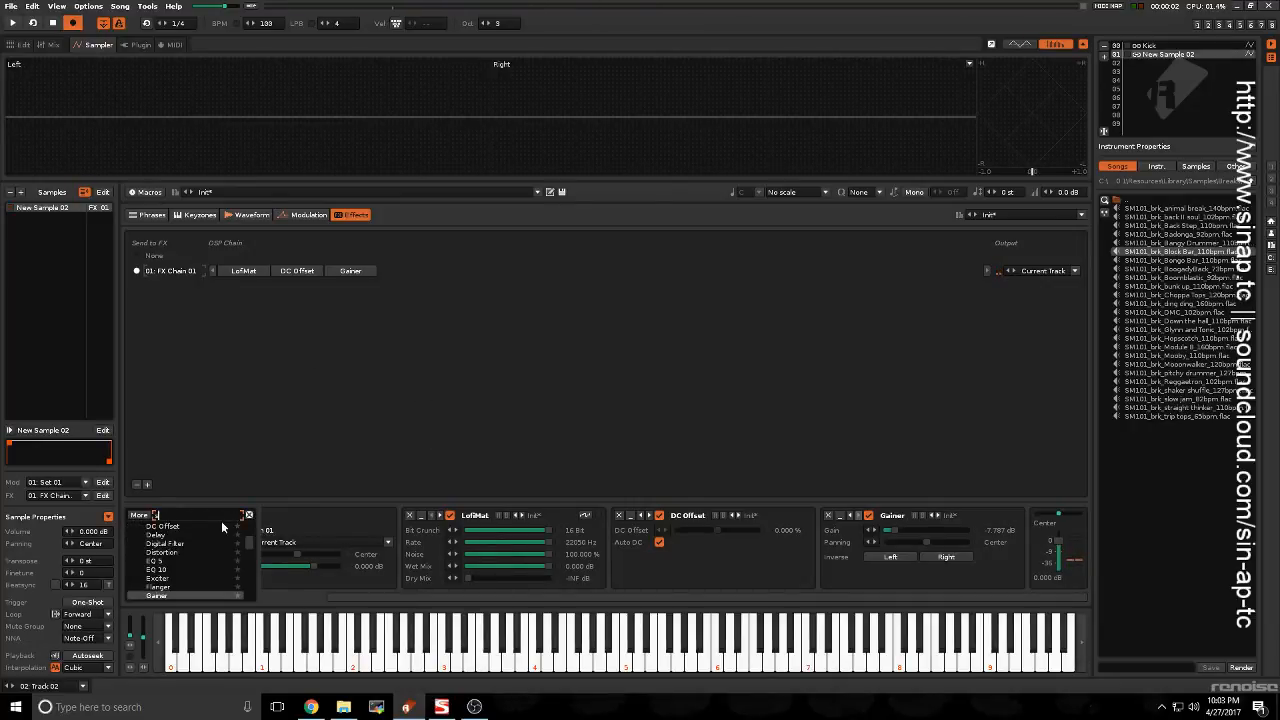
pyautogui.write('con')
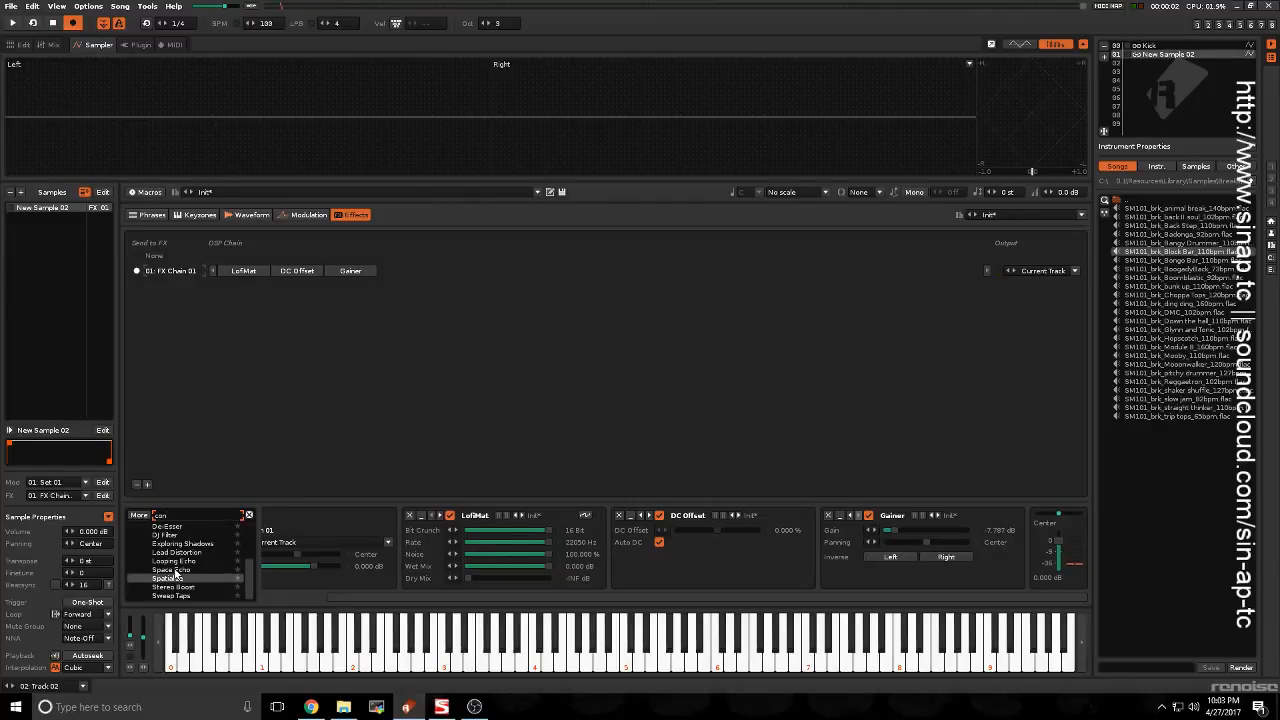
pyautogui.write('vo')
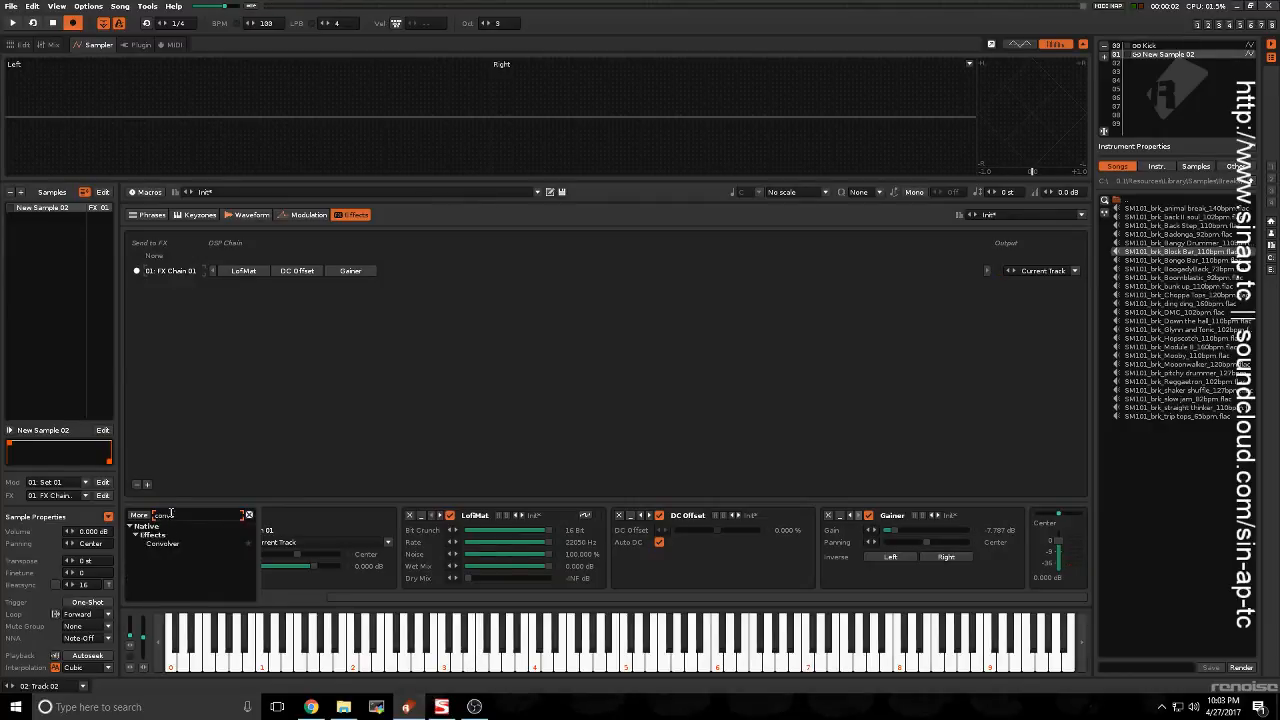
pyautogui.moveTo(155, 546)
pyautogui.mouseDown()
pyautogui.moveTo(646, 545)
pyautogui.moveTo(829, 510)
pyautogui.moveTo(1003, 540)
pyautogui.moveTo(991, 543)
pyautogui.mouseUp()
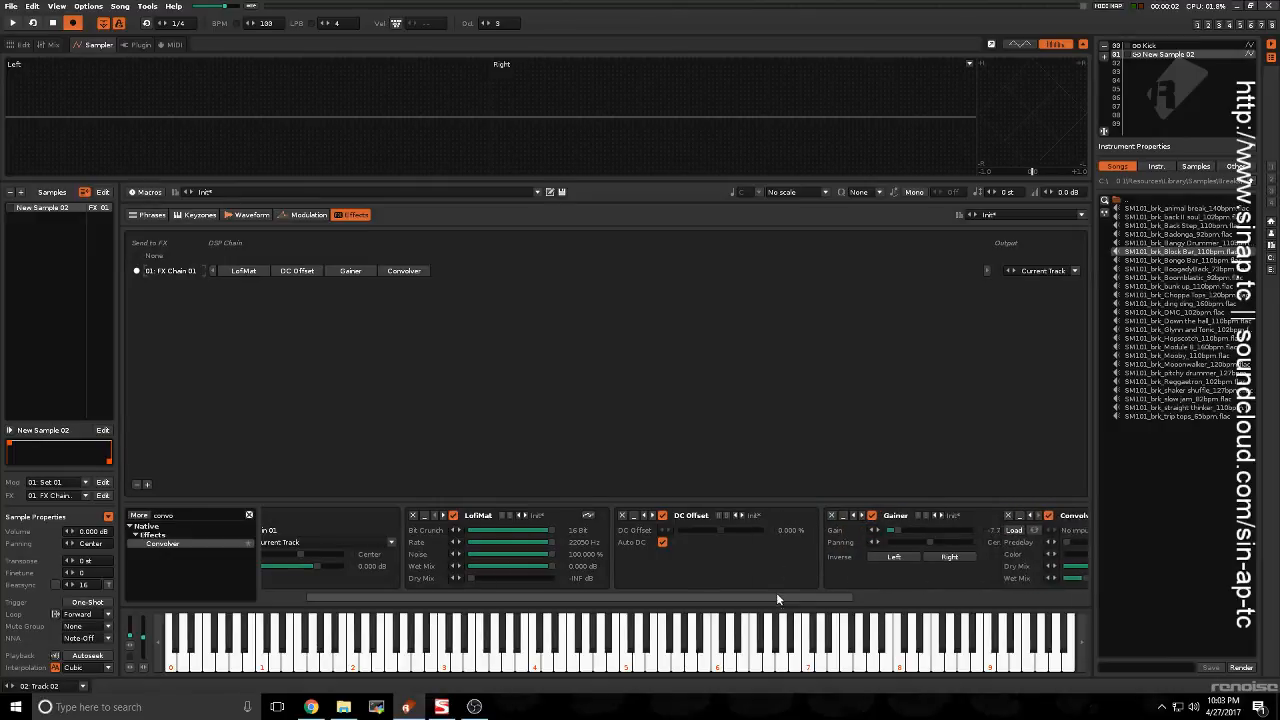
# Step: Audition the Convolver's Room presets, from Arena through Basement, Cathedral, Garage and Outside to Tunnel, with test notes
pyautogui.moveTo(776, 597); pyautogui.dragTo(930, 597)
pyautogui.press('c')
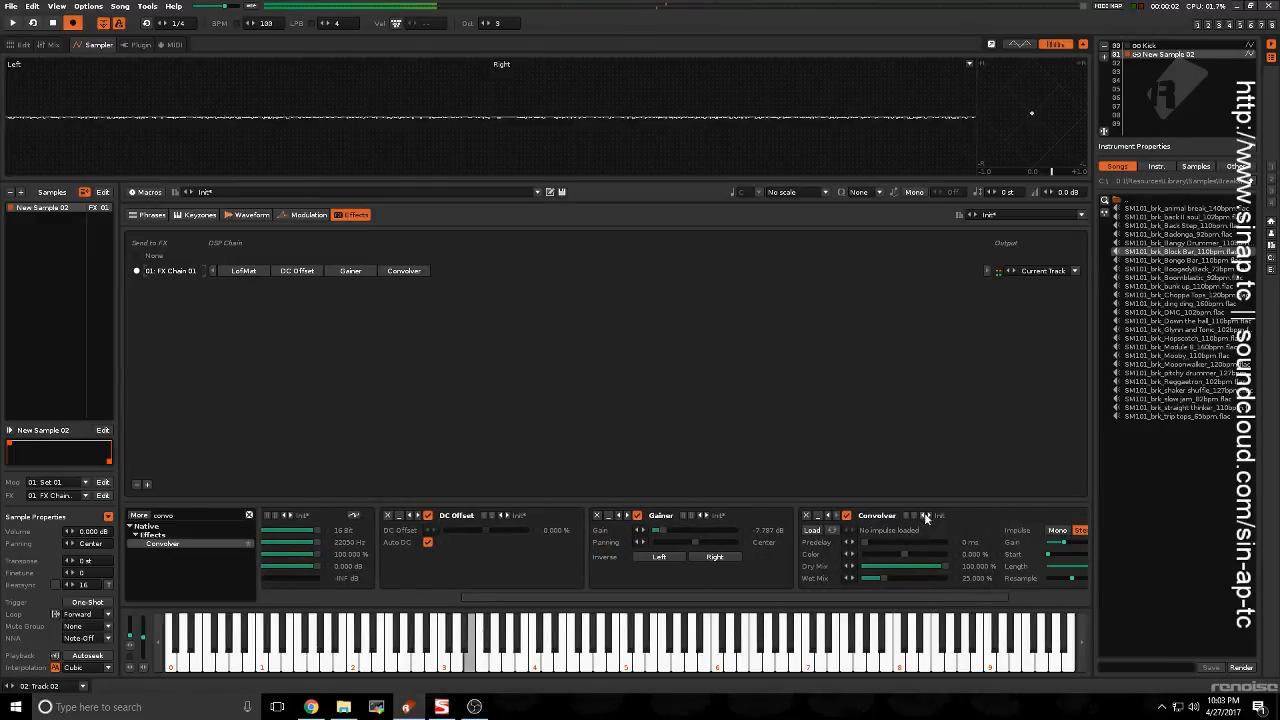
pyautogui.click(927, 515)
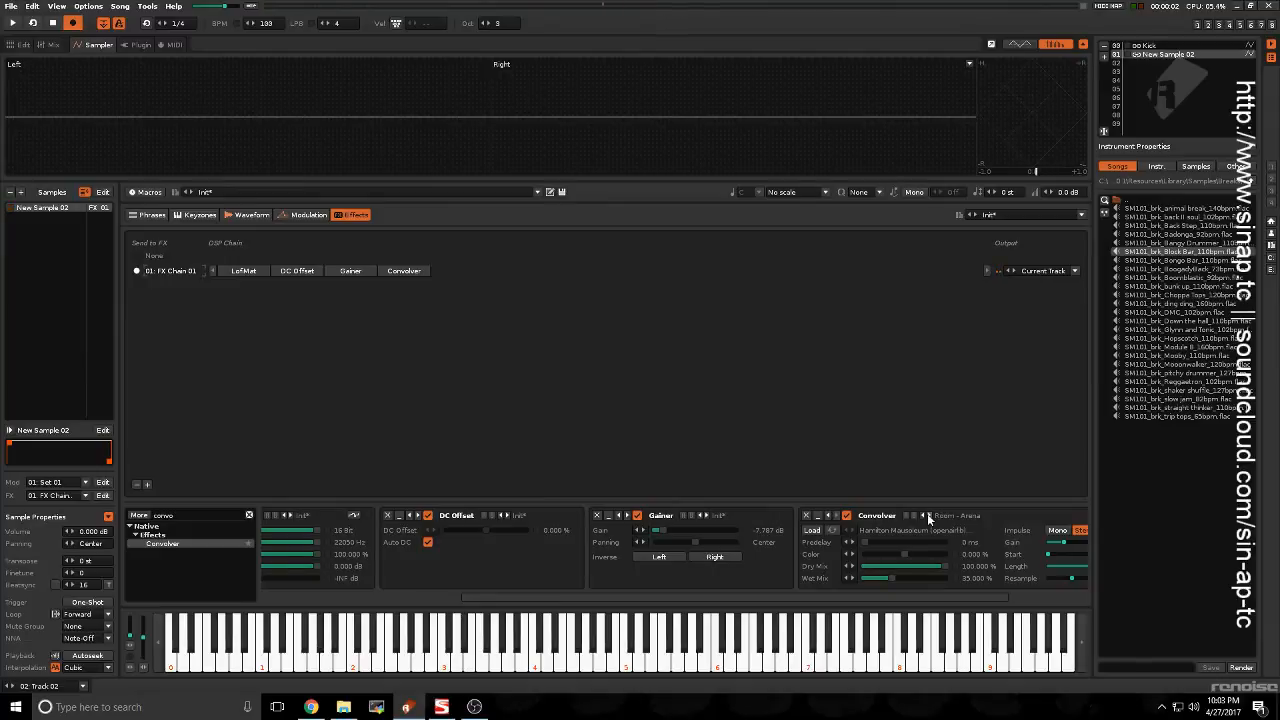
pyautogui.click(927, 515)
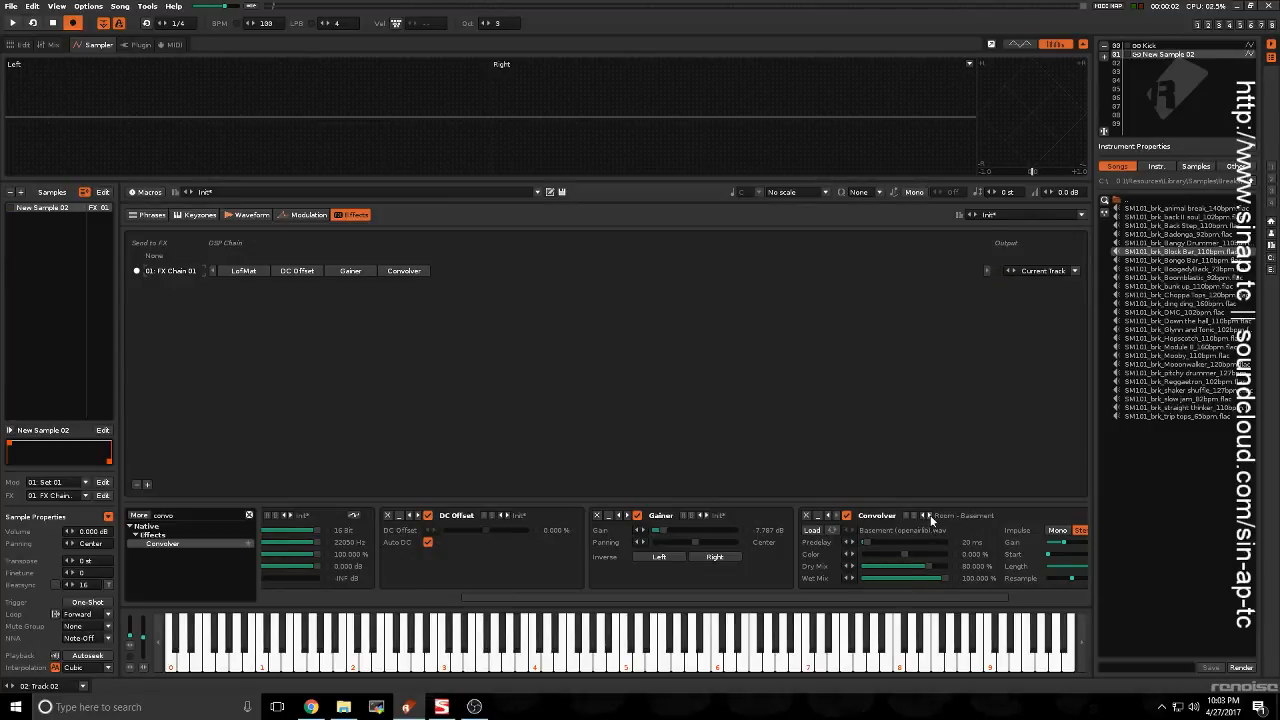
pyautogui.moveTo(652, 605); pyautogui.dragTo(731, 605)
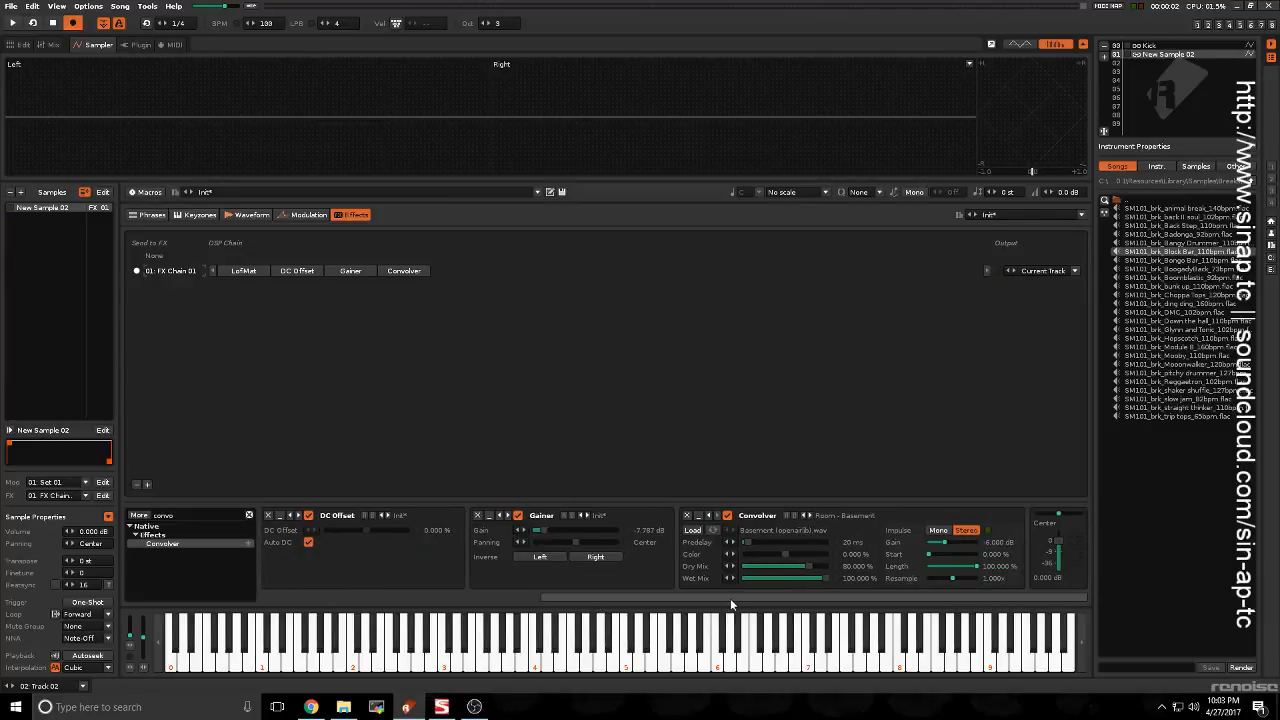
pyautogui.click(809, 515)
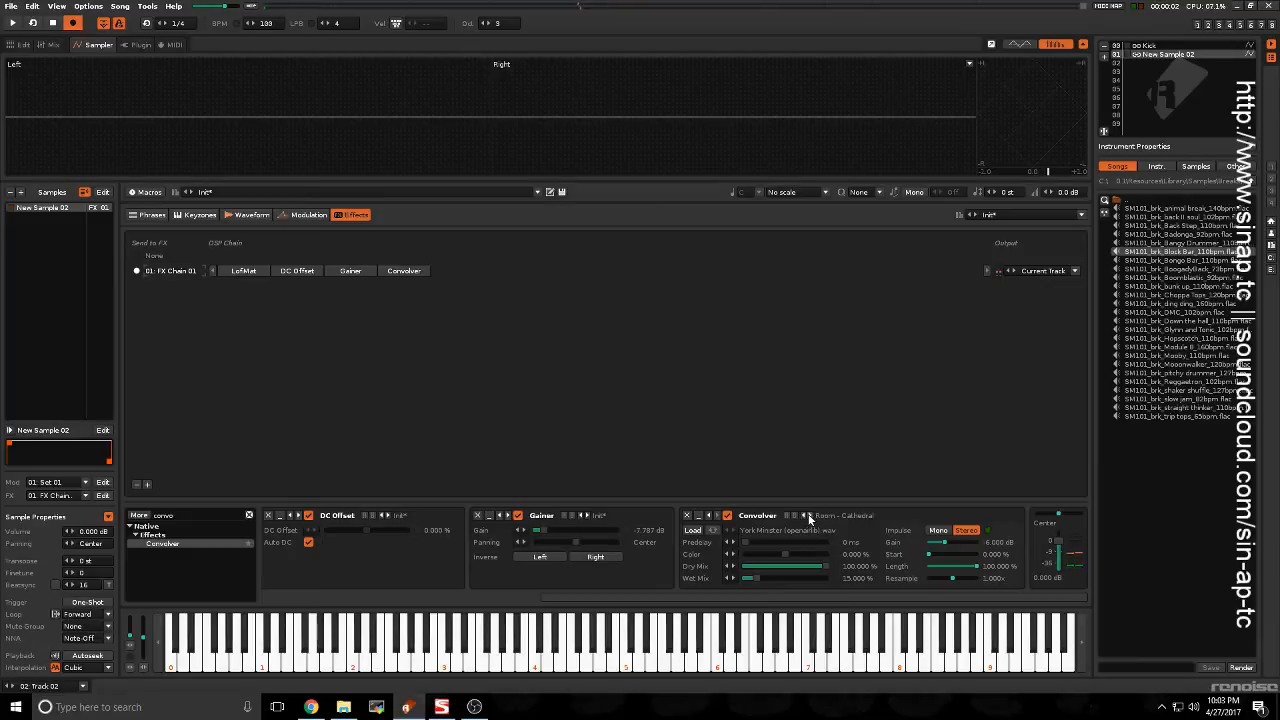
pyautogui.click(809, 515)
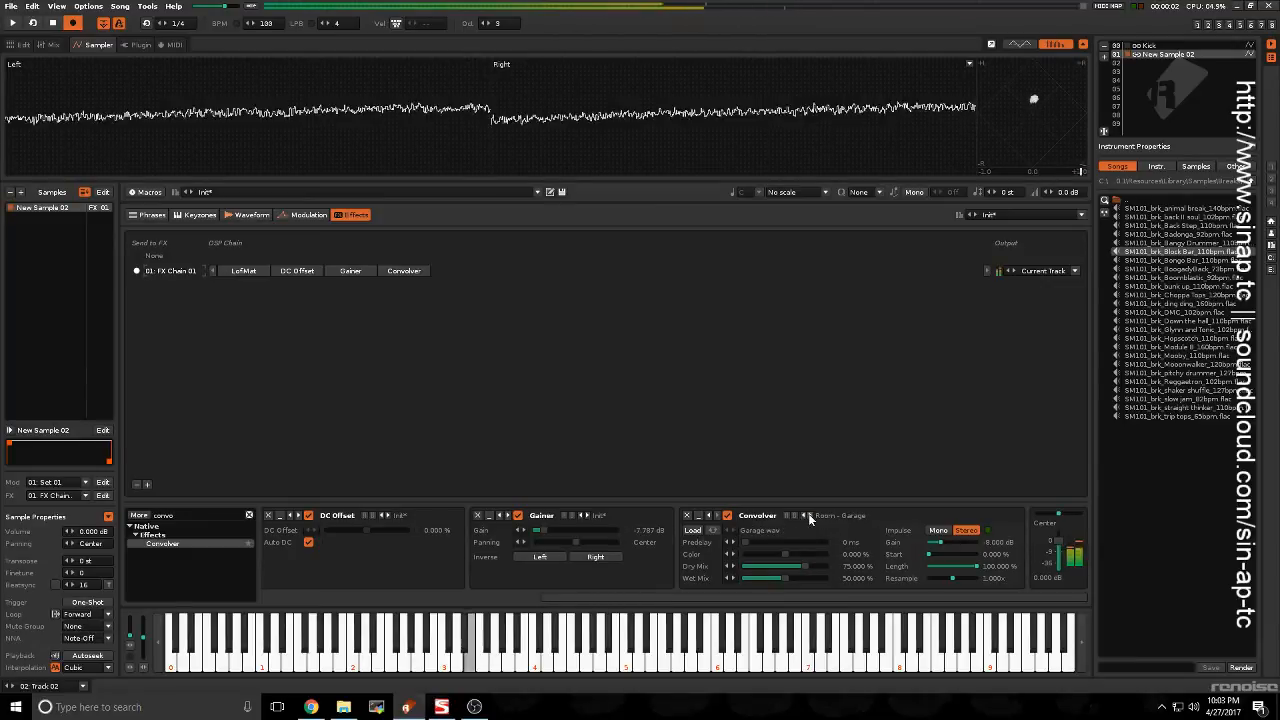
pyautogui.click(809, 515)
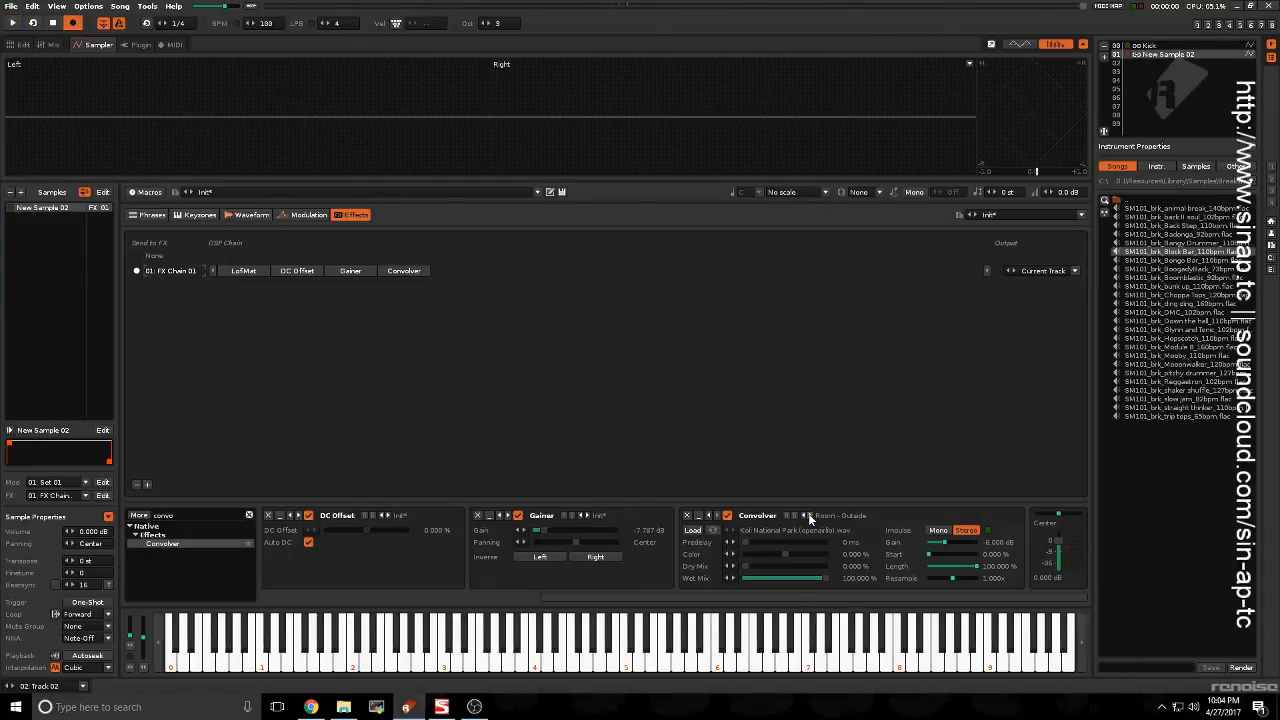
pyautogui.click(809, 515)
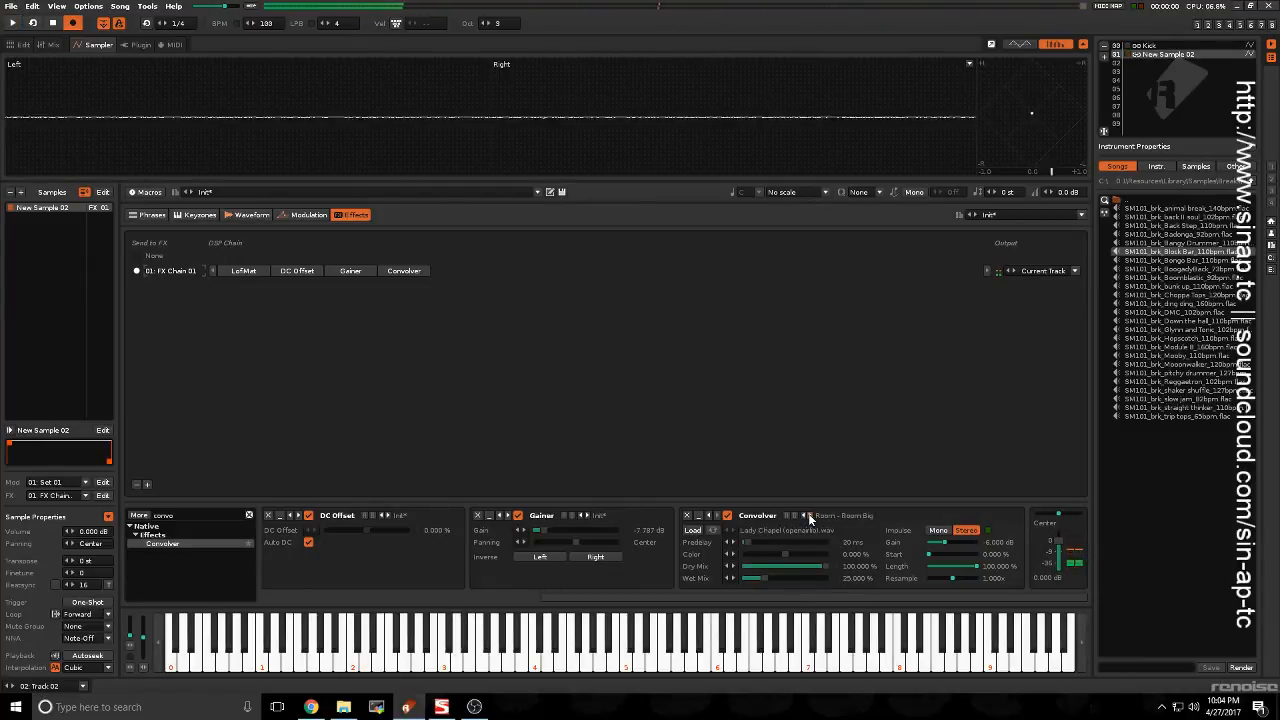
pyautogui.click(809, 515)
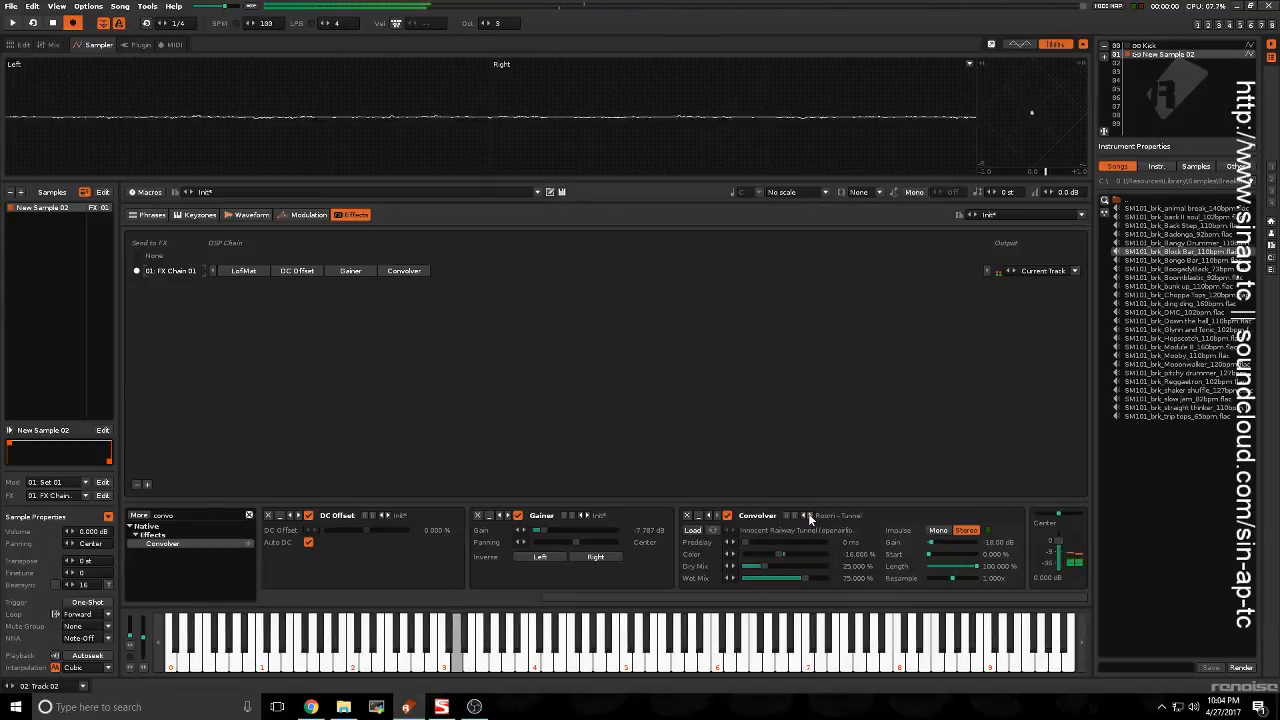
# Step: Try the Convolver's XFX presets up to XFX - Clapified and play repeated test notes
pyautogui.click(809, 515)
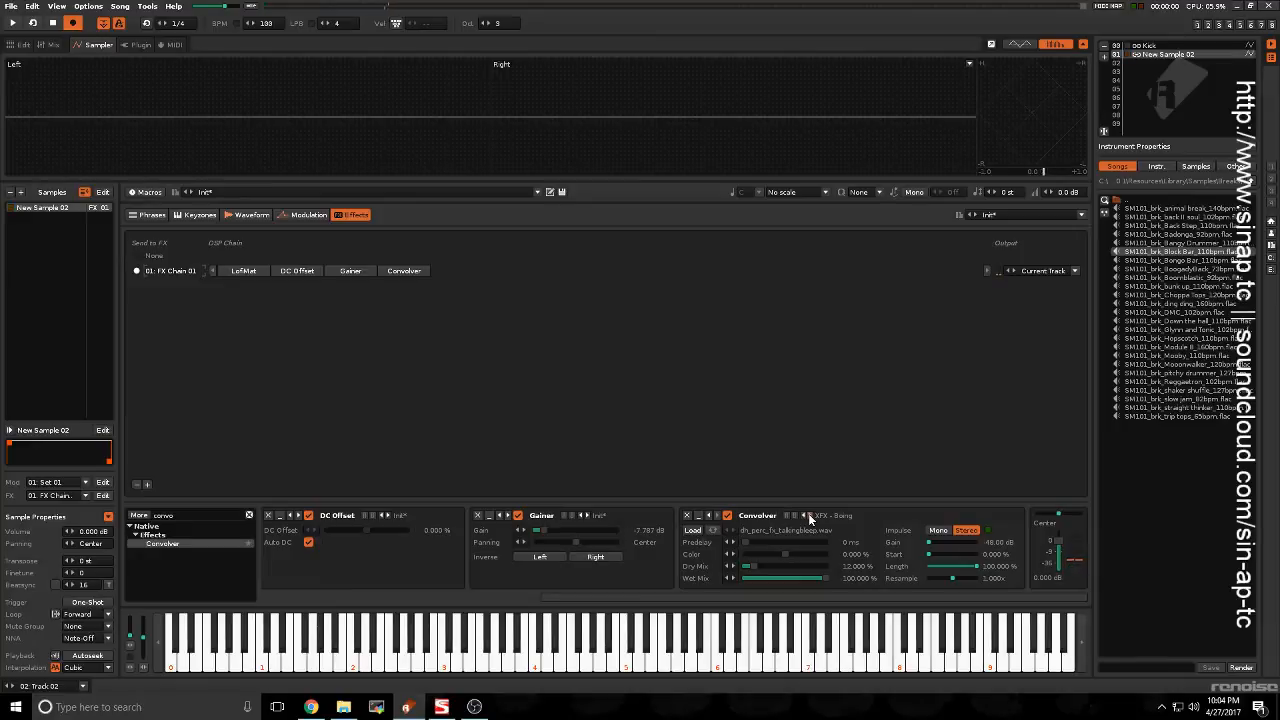
pyautogui.click(808, 513)
pyautogui.click(810, 515)
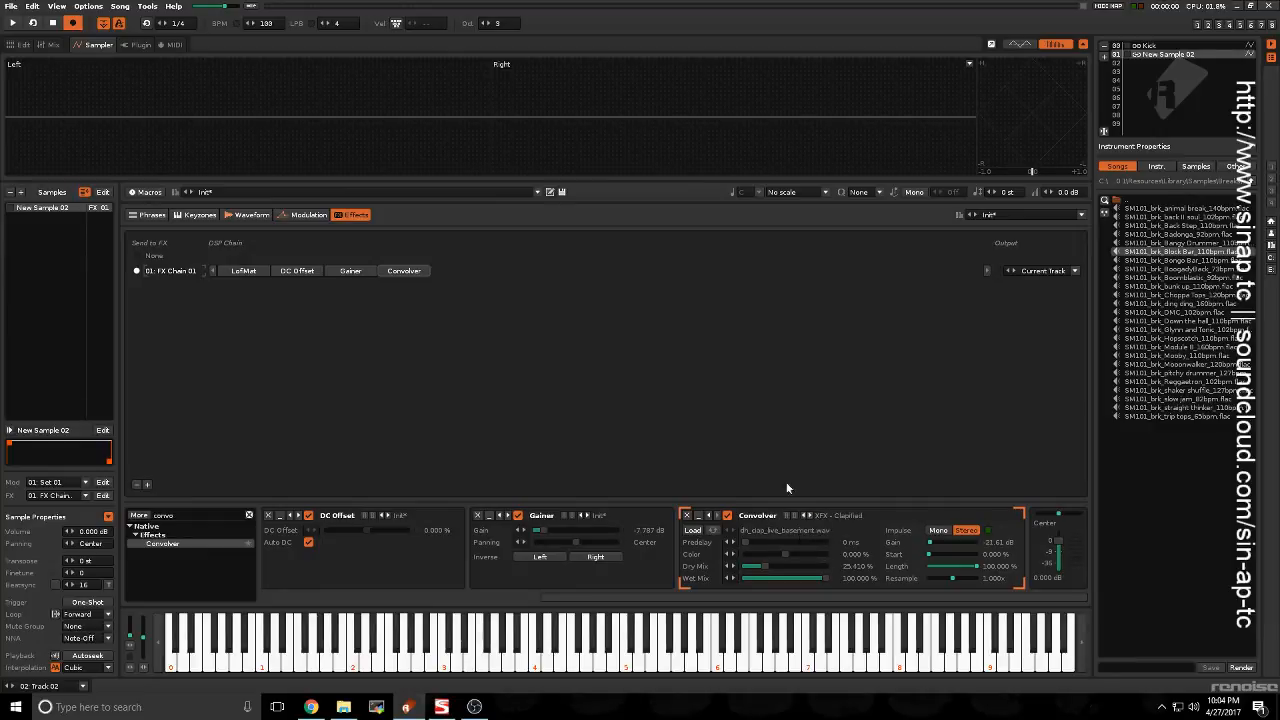
pyautogui.press('x')
pyautogui.press('x')
pyautogui.press('x')
pyautogui.press('x')
pyautogui.press('x')
pyautogui.press('x')
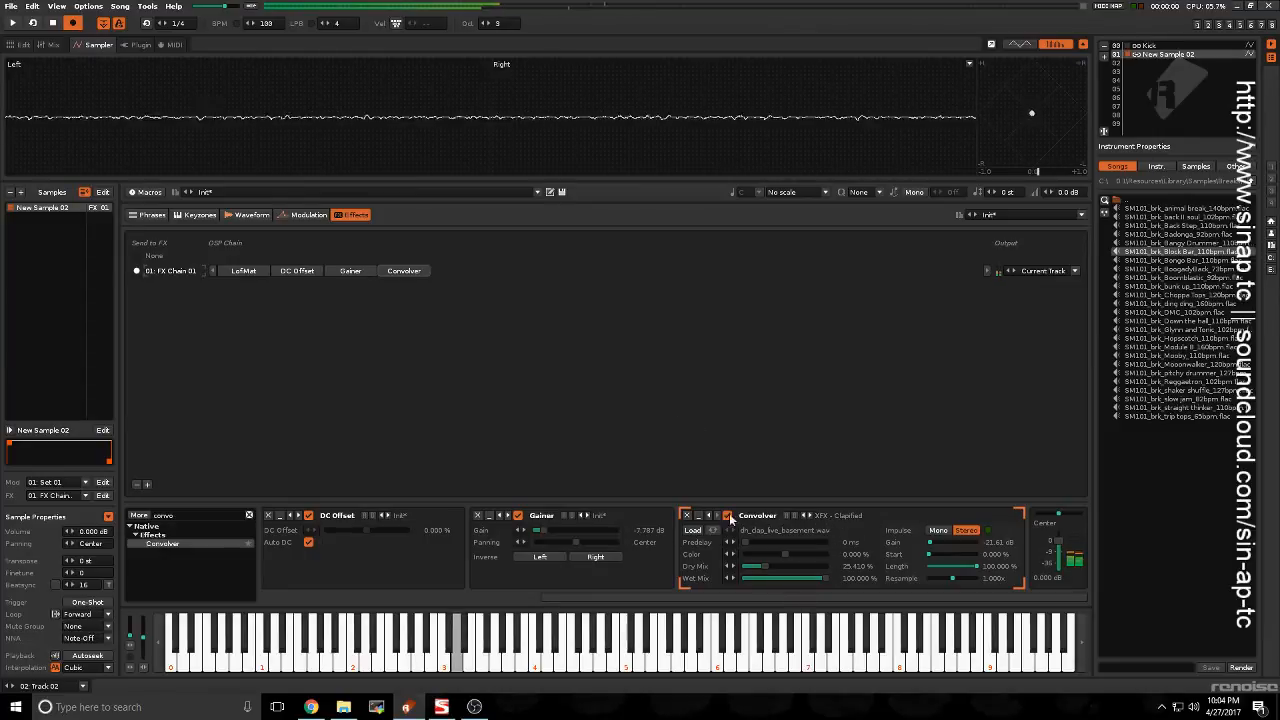
# Step: Remove the Convolver from the effect chain and play test notes without it
pyautogui.click(686, 515)
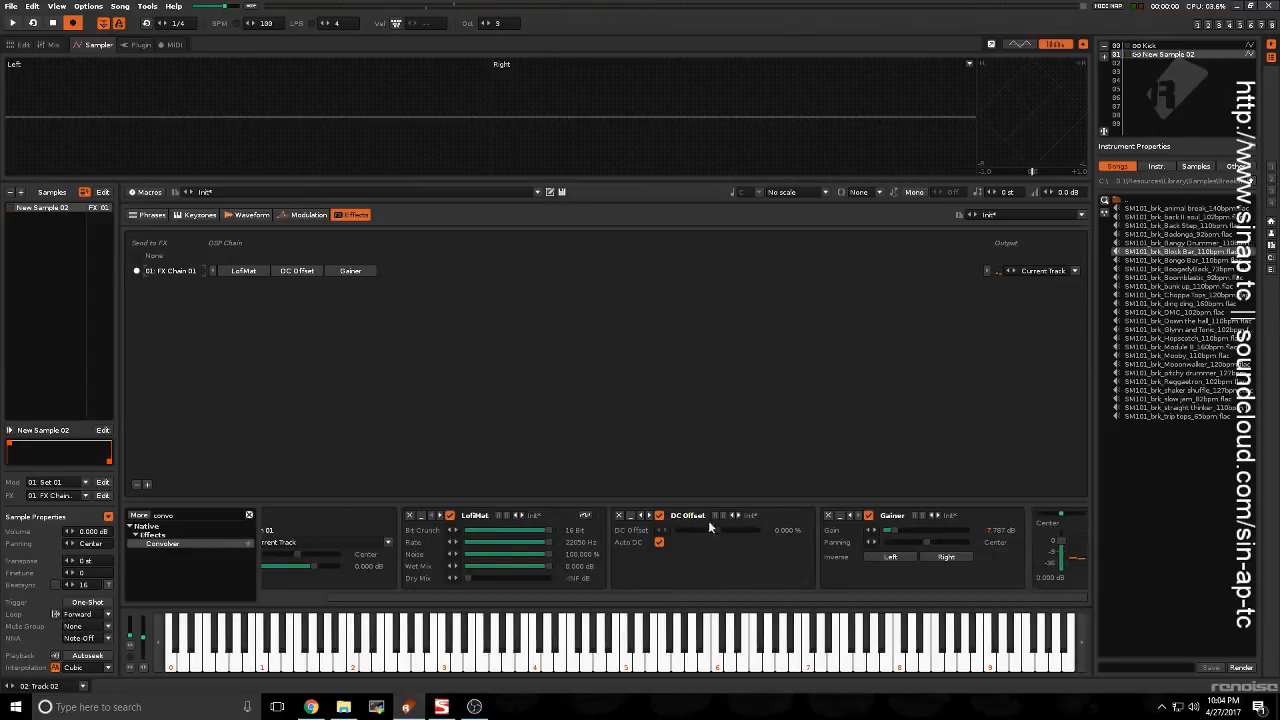
pyautogui.press('x')
pyautogui.press('x')
pyautogui.press('x')
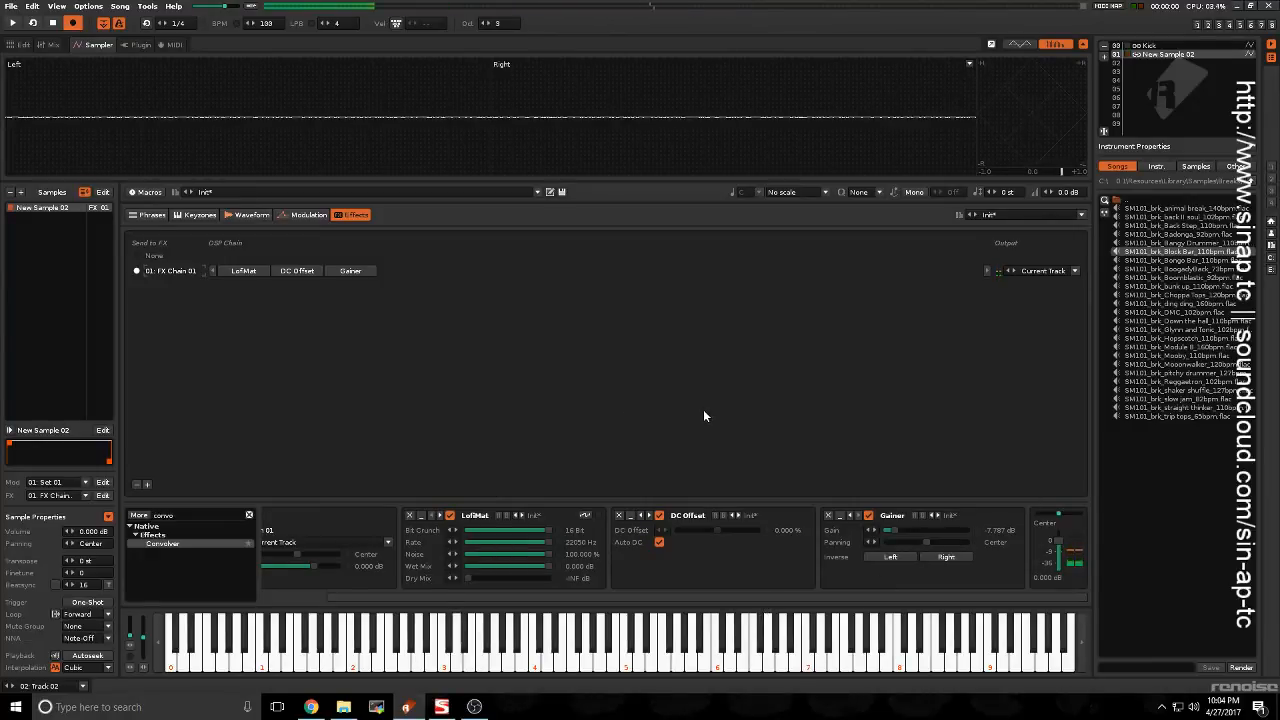
# Step: Search the effects for "ana" and add an Analog Filter after the Gainer
pyautogui.press('BackSpace')
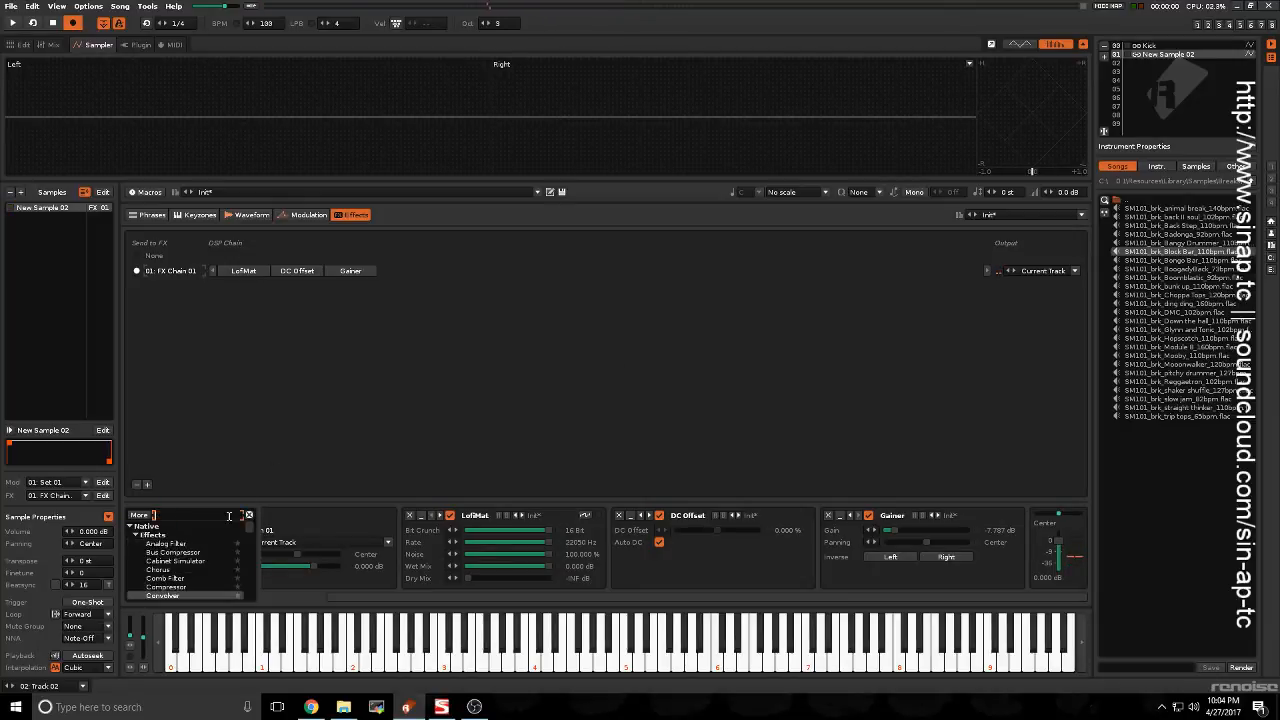
pyautogui.write('ana')
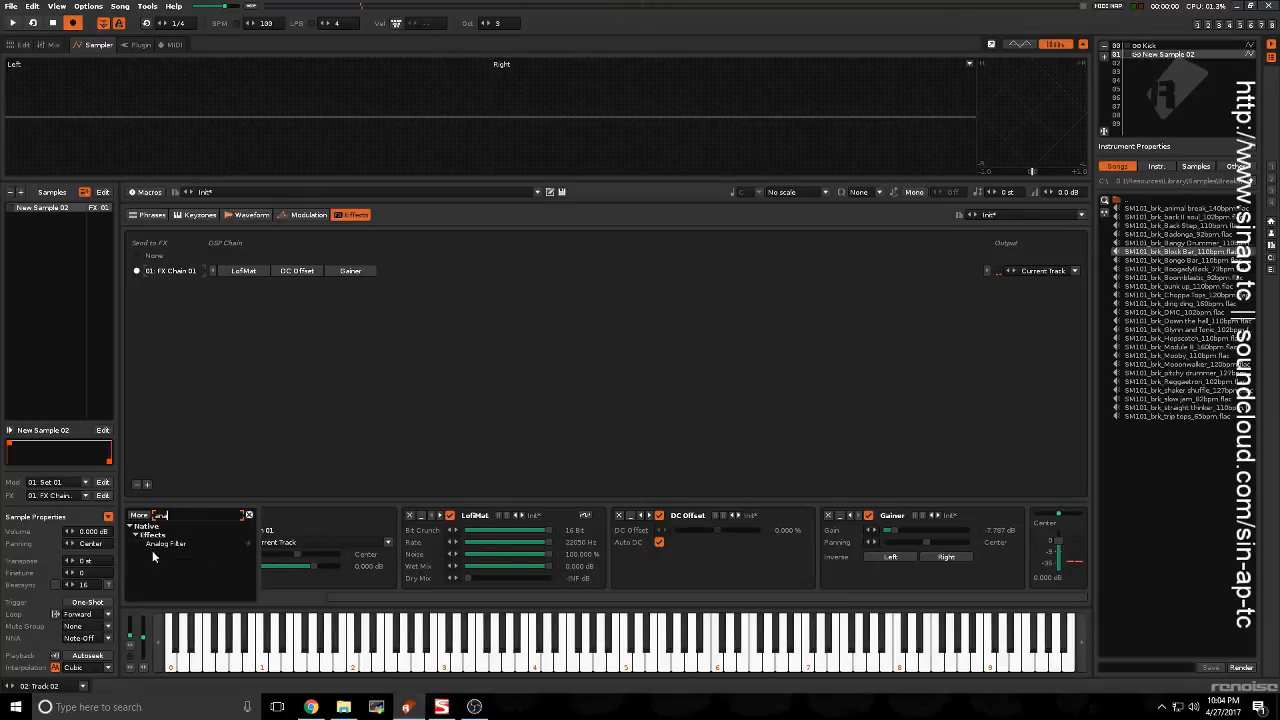
pyautogui.moveTo(270, 560); pyautogui.dragTo(931, 581)
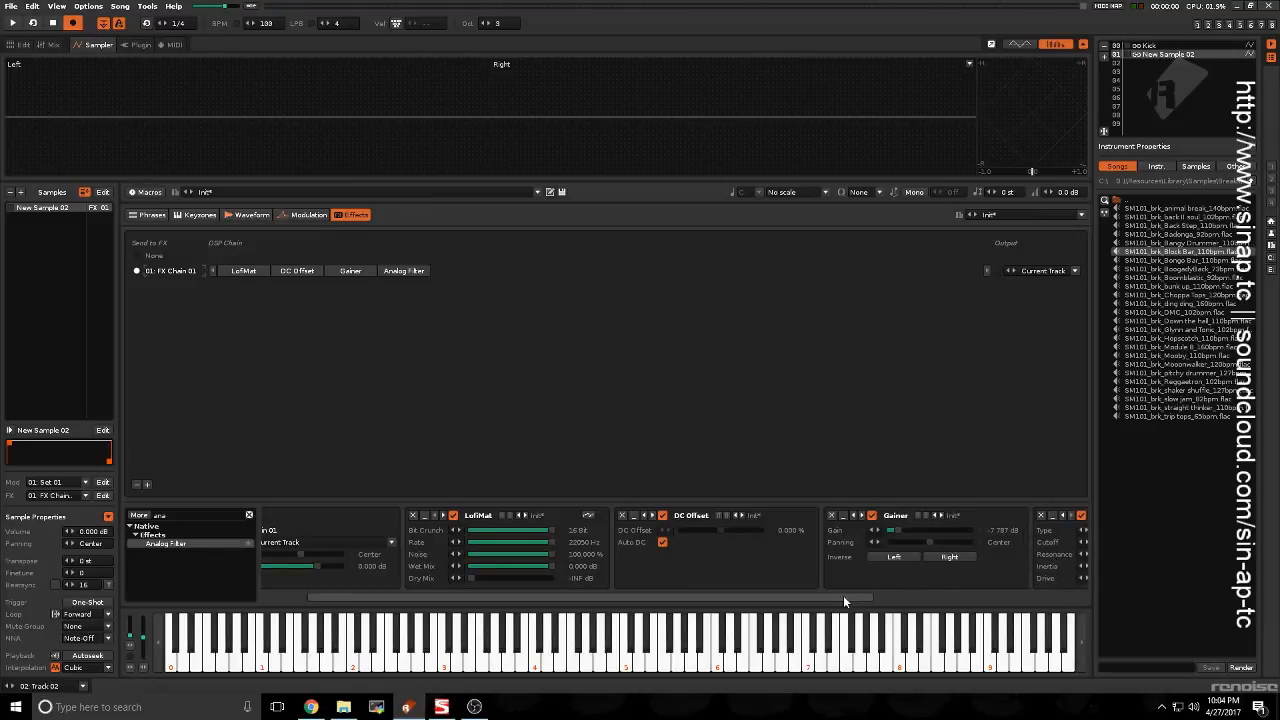
pyautogui.moveTo(843, 597); pyautogui.dragTo(1116, 590)
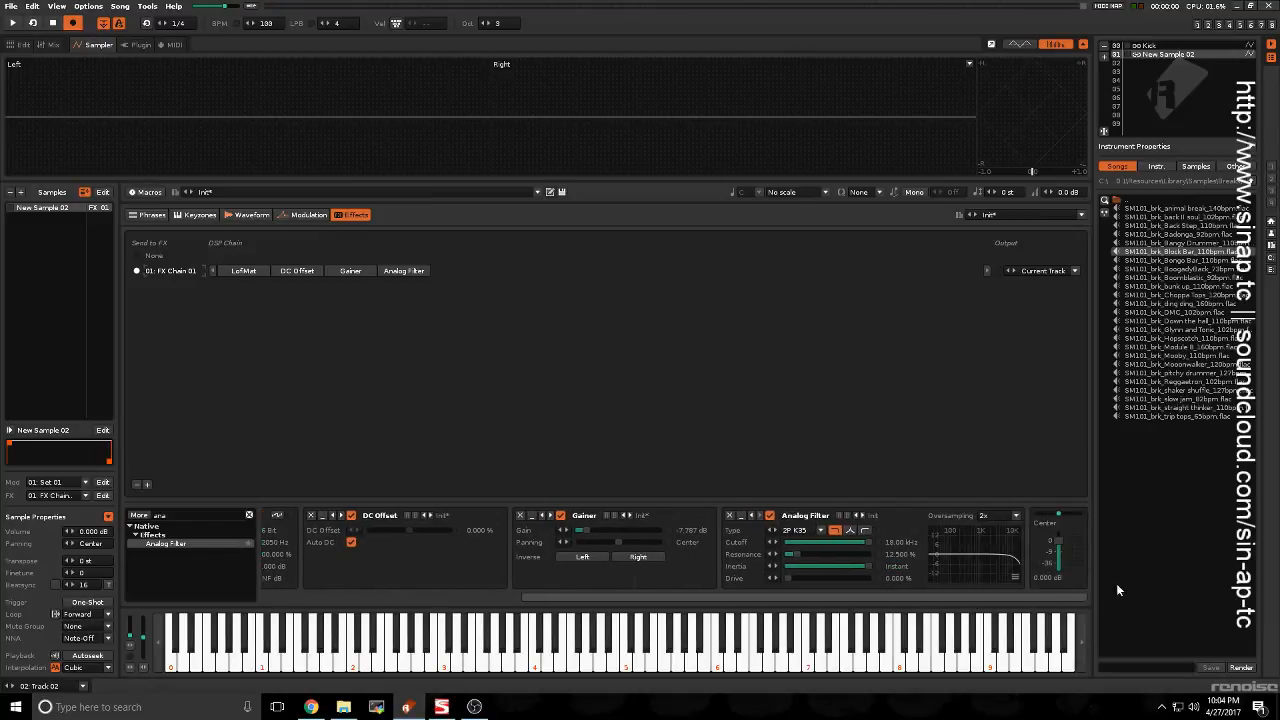
# Step: Switch the Analog Filter to high-pass, lower its cutoff and raise its resonance to about 84.4% while playing test notes
pyautogui.press('c')
pyautogui.moveTo(870, 541); pyautogui.dragTo(812, 543)
pyautogui.press('c')
pyautogui.press('c')
pyautogui.click(864, 531)
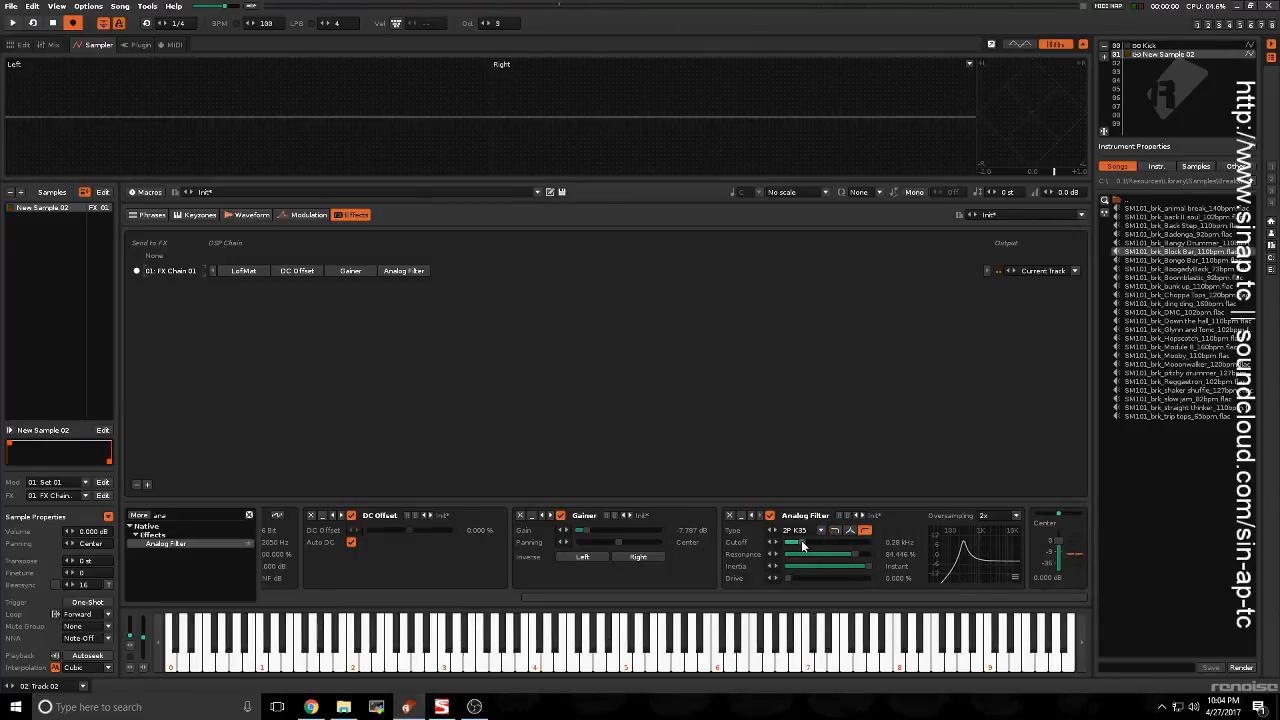
# Step: Set the Analog Filter's drive to about 48.4% and its cutoff to about 0.63 kHz while playing test notes
pyautogui.press('c')
pyautogui.press('c')
pyautogui.moveTo(832, 578); pyautogui.dragTo(827, 578)
pyautogui.press('c')
pyautogui.press('c')
pyautogui.press('c')
pyautogui.press('c')
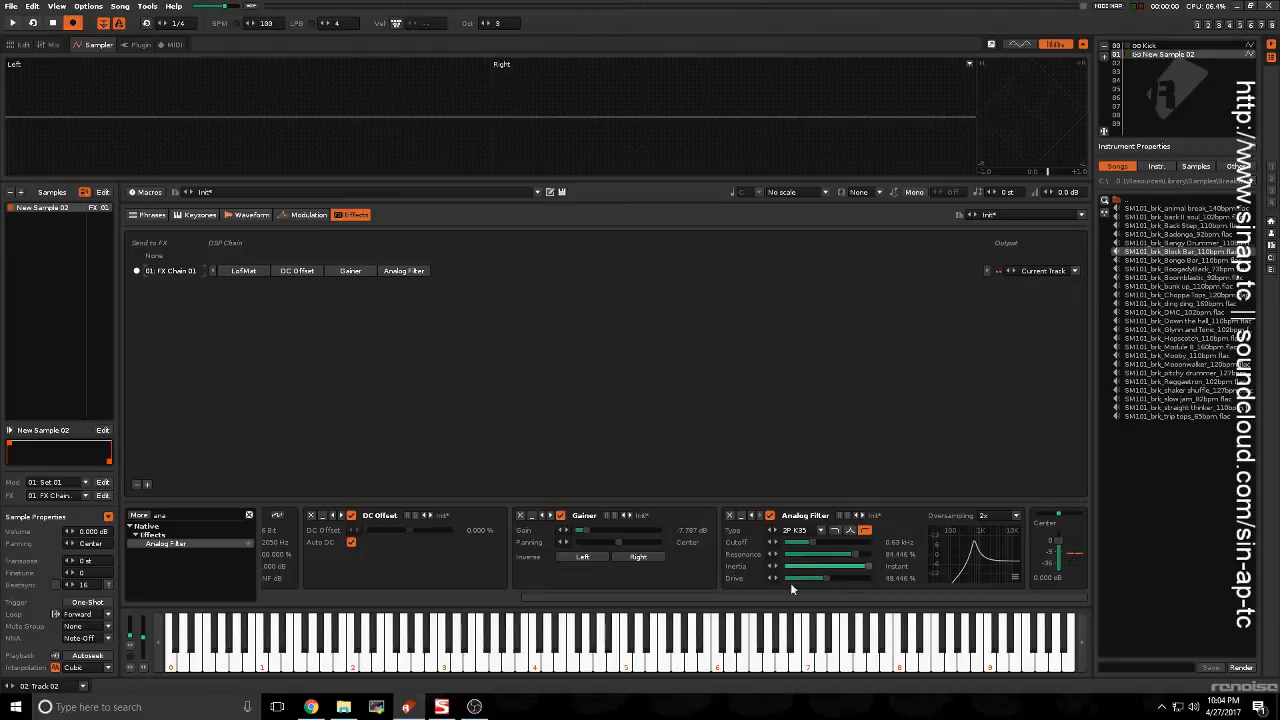
# Step: Go to the pattern editor, play the pattern briefly and try an E-3 note on row 02 of Track 02
pyautogui.click(22, 46)
pyautogui.press('space')
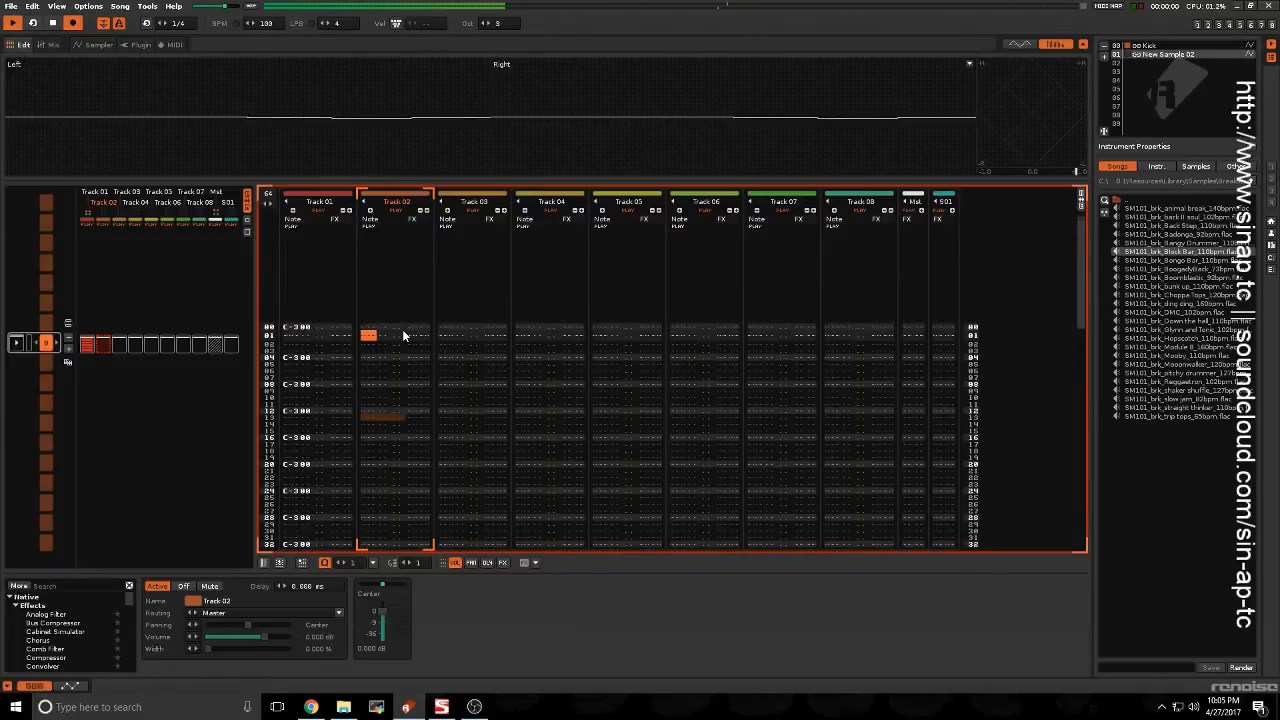
pyautogui.press('space')
pyautogui.press('c')
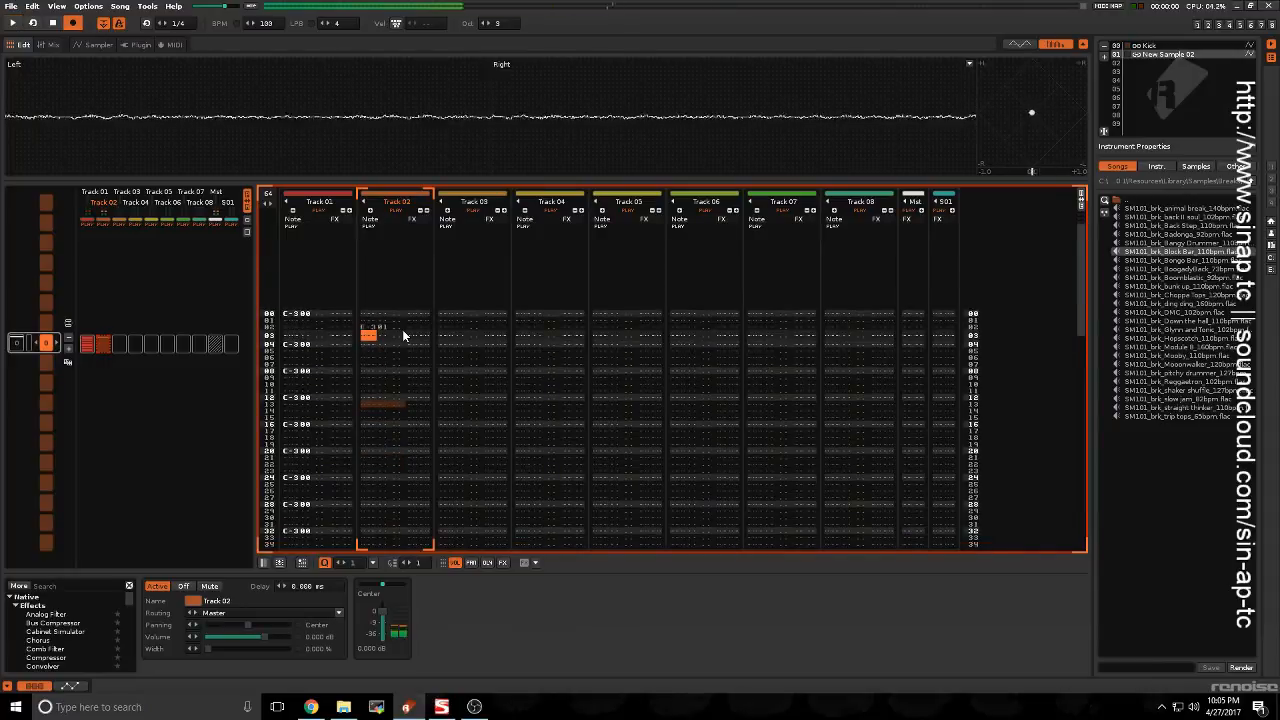
pyautogui.press('space')
pyautogui.press('c')
pyautogui.press('space')
pyautogui.press('space')
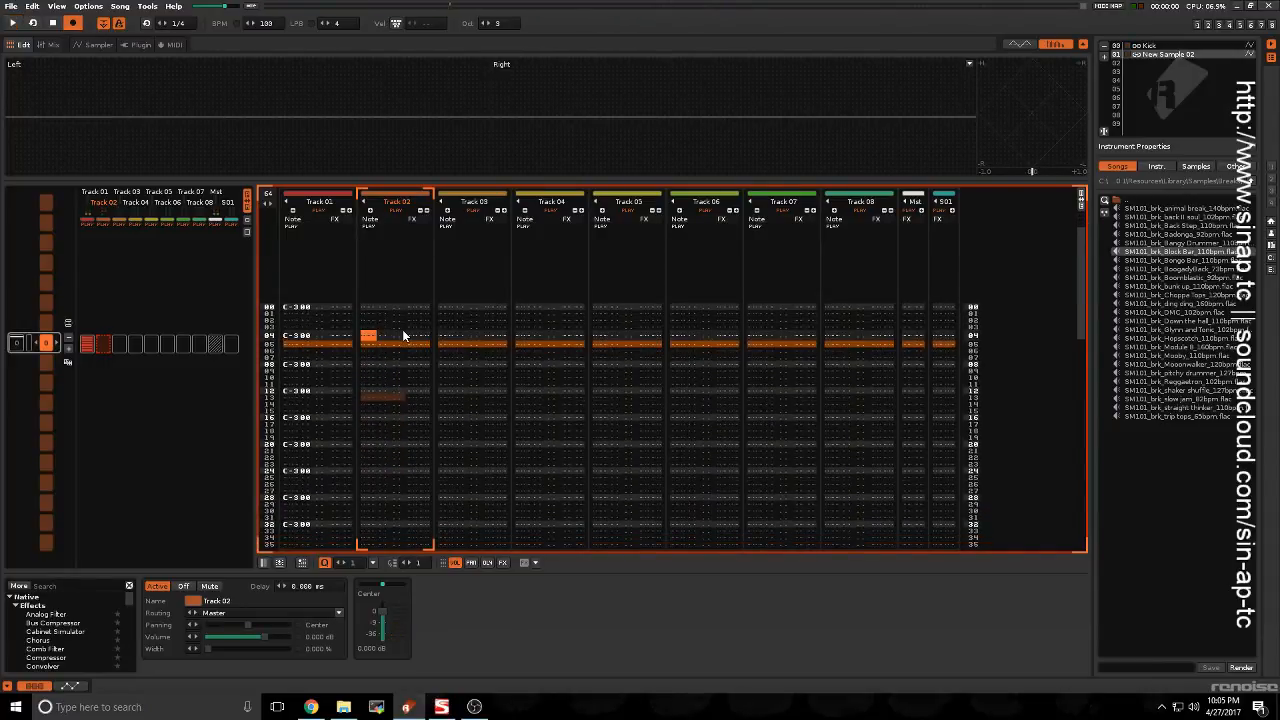
# Step: Enter E-3 notes of instrument 01 on rows 04 and 12 of Track 02
pyautogui.press('Down')
pyautogui.press('Down')
pyautogui.press('Down')
pyautogui.press('Down')
pyautogui.press('c')
pyautogui.press('Up')
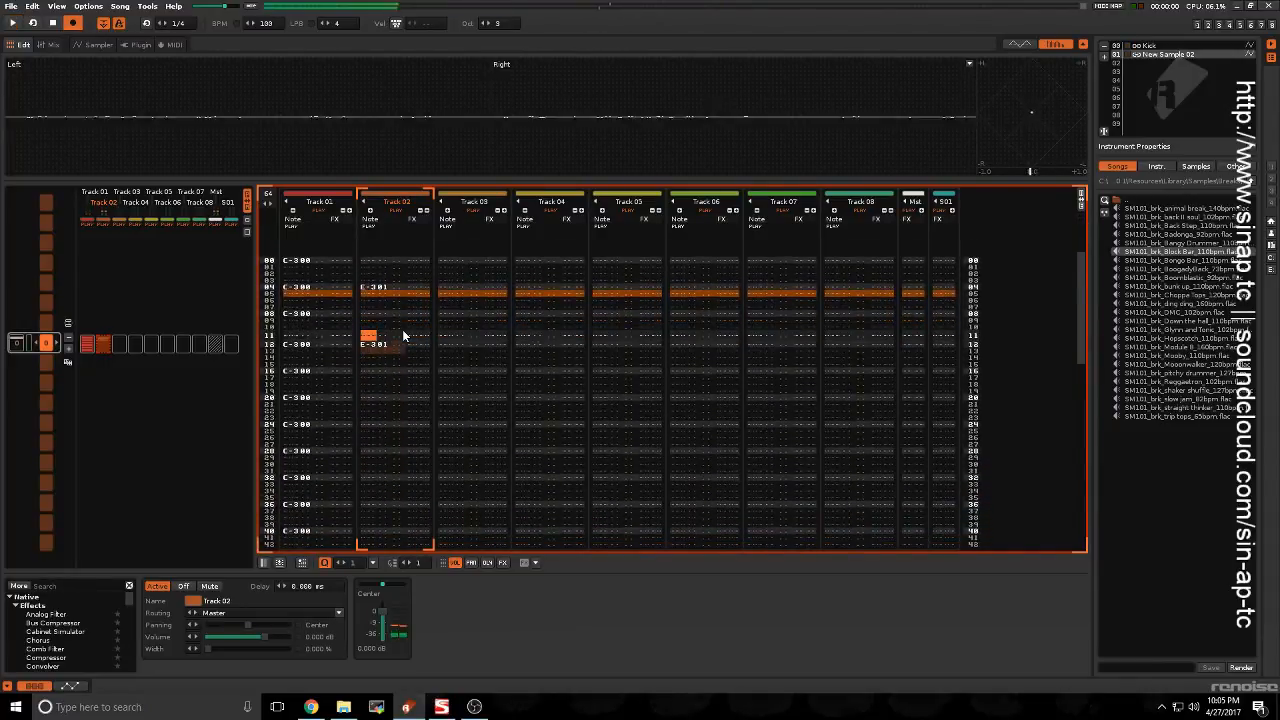
# Step: Try repeating the first 12 rows of Track 02 through the rest of the pattern and play it back
pyautogui.hotkey('shift', 'Home')
pyautogui.press('space')
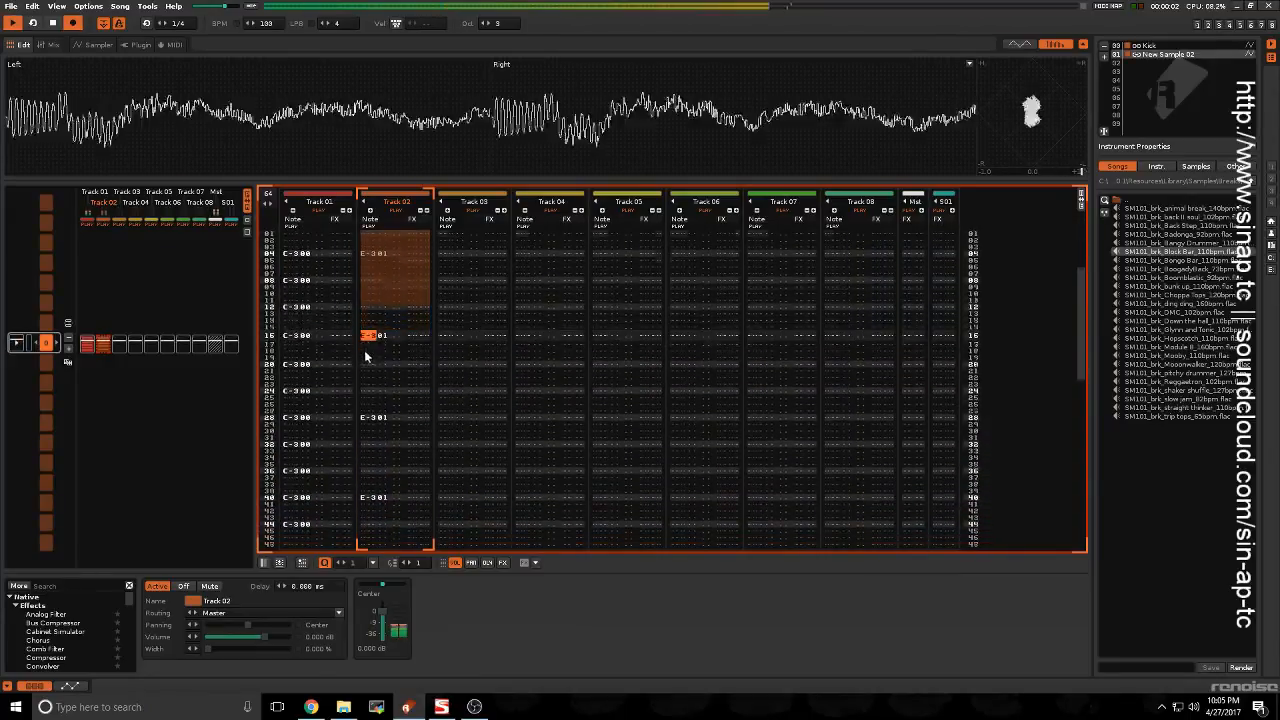
pyautogui.press('space')
# Step: Add an E-3 note on row 14 of Track 02 and delete the note on row 16
pyautogui.moveTo(366, 320); pyautogui.dragTo(407, 341)
pyautogui.scroll(6, 410, 348)
pyautogui.scroll(-3, 414, 352)
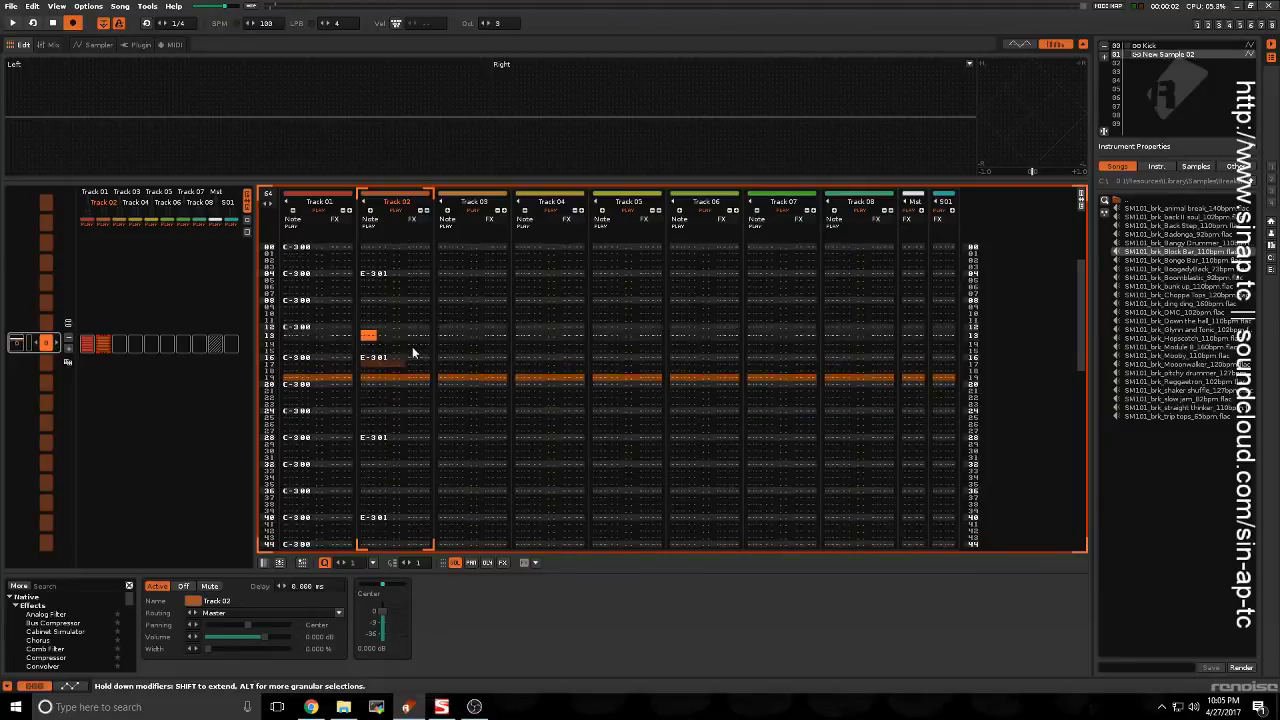
pyautogui.press('c')
pyautogui.press('Down')
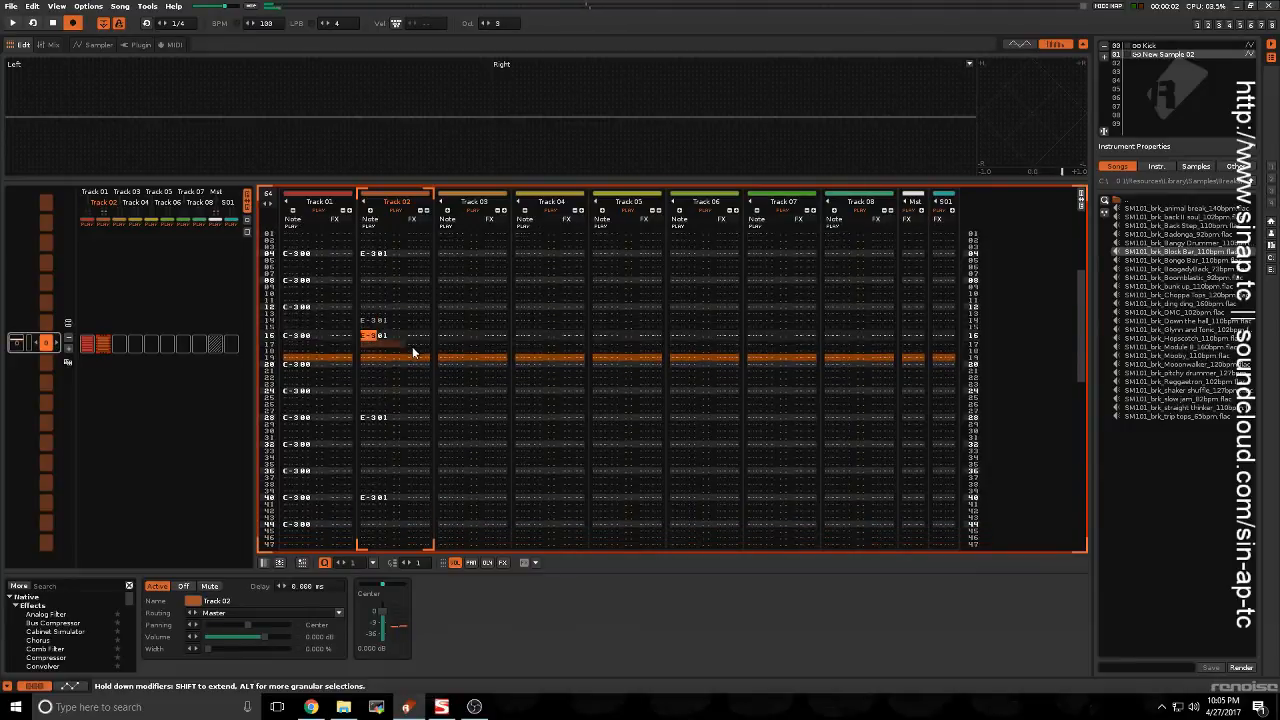
pyautogui.press('Delete')
# Step: Select the first 16 rows of Track 02, with notes on rows 04 and 14, and repeat them to the pattern's end
pyautogui.press('Up')
pyautogui.press('Up')
pyautogui.hotkey('shift', 'Up')
pyautogui.hotkey('shift', 'Up')
pyautogui.hotkey('shift', 'Up')
pyautogui.hotkey('shift', 'Up')
pyautogui.hotkey('shift', 'Up')
pyautogui.hotkey('shift', 'Up')
pyautogui.hotkey('shift', 'Up')
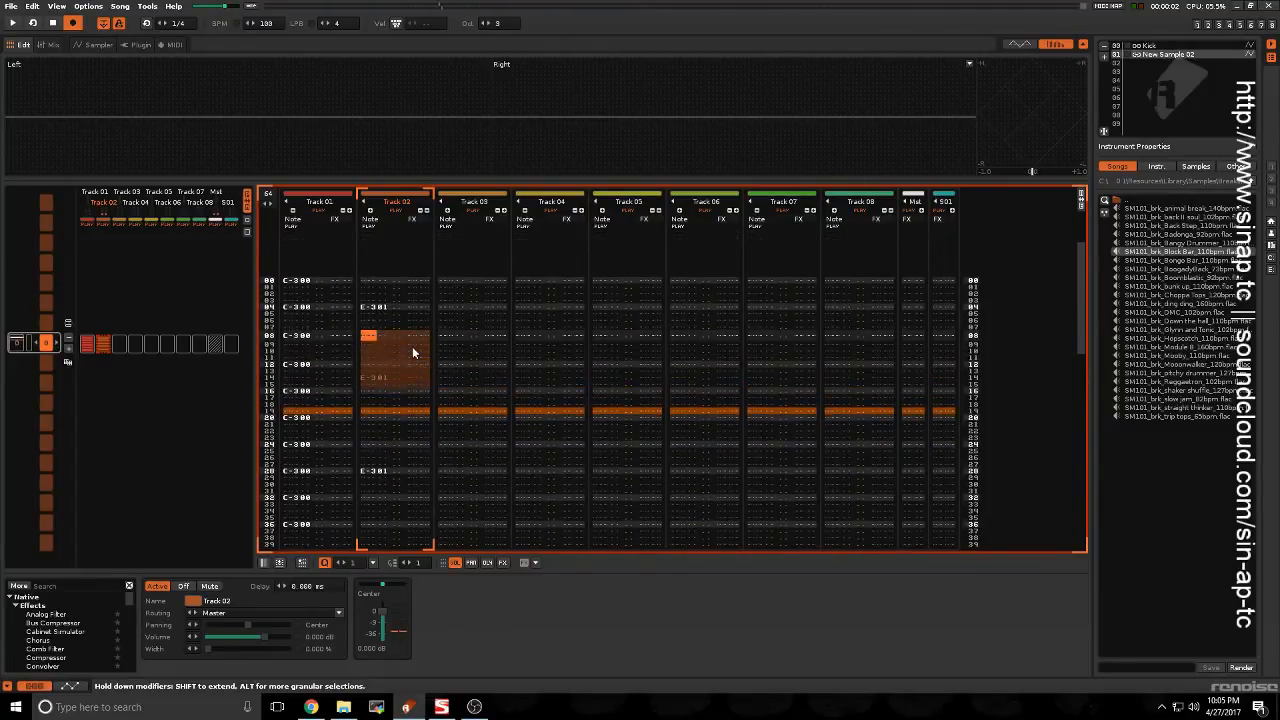
pyautogui.hotkey('shift', 'Up')
pyautogui.hotkey('shift', 'Up')
pyautogui.hotkey('shift', 'Up')
pyautogui.hotkey('shift', 'Up')
pyautogui.hotkey('shift', 'Up')
pyautogui.hotkey('shift', 'Up')
pyautogui.hotkey('shift', 'Up')
pyautogui.hotkey('shift', 'Up')
pyautogui.press('Down')
pyautogui.press('Down')
pyautogui.press('Down')
pyautogui.press('Down')
pyautogui.press('Down')
pyautogui.press('Down')
pyautogui.press('Down')
pyautogui.press('Down')
pyautogui.press('Down')
pyautogui.press('Down')
pyautogui.press('Down')
pyautogui.press('Down')
pyautogui.press('Down')
pyautogui.press('Down')
pyautogui.press('Down')
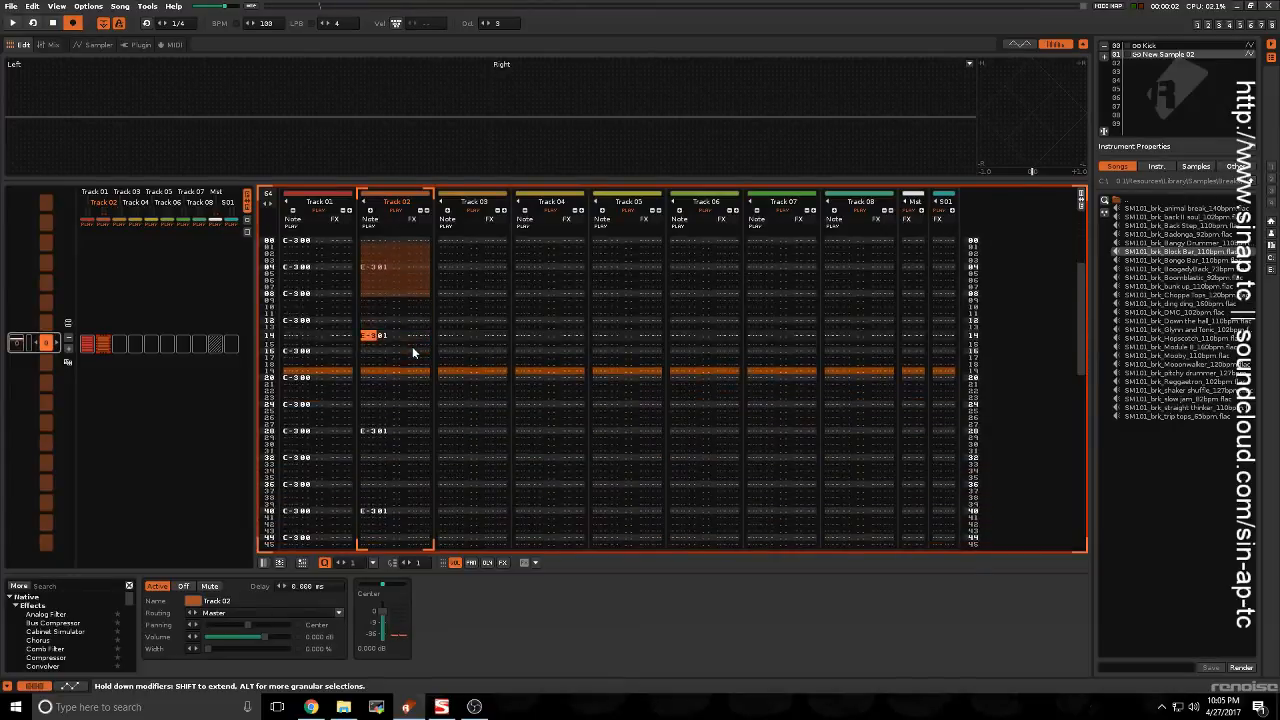
pyautogui.hotkey('shift', 'pageup')
# Step: Play the pattern to check the repeated notes, place the cursor in Track 03 and stop playback
pyautogui.press('space')
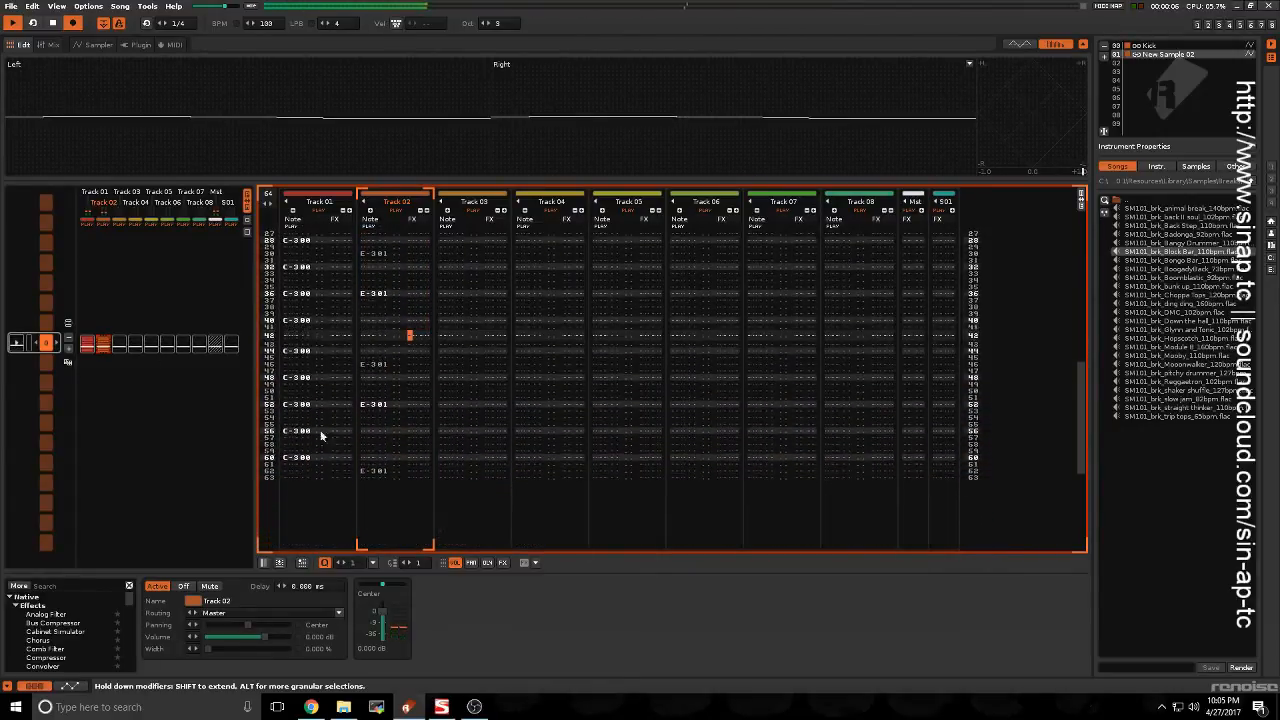
pyautogui.click(446, 337)
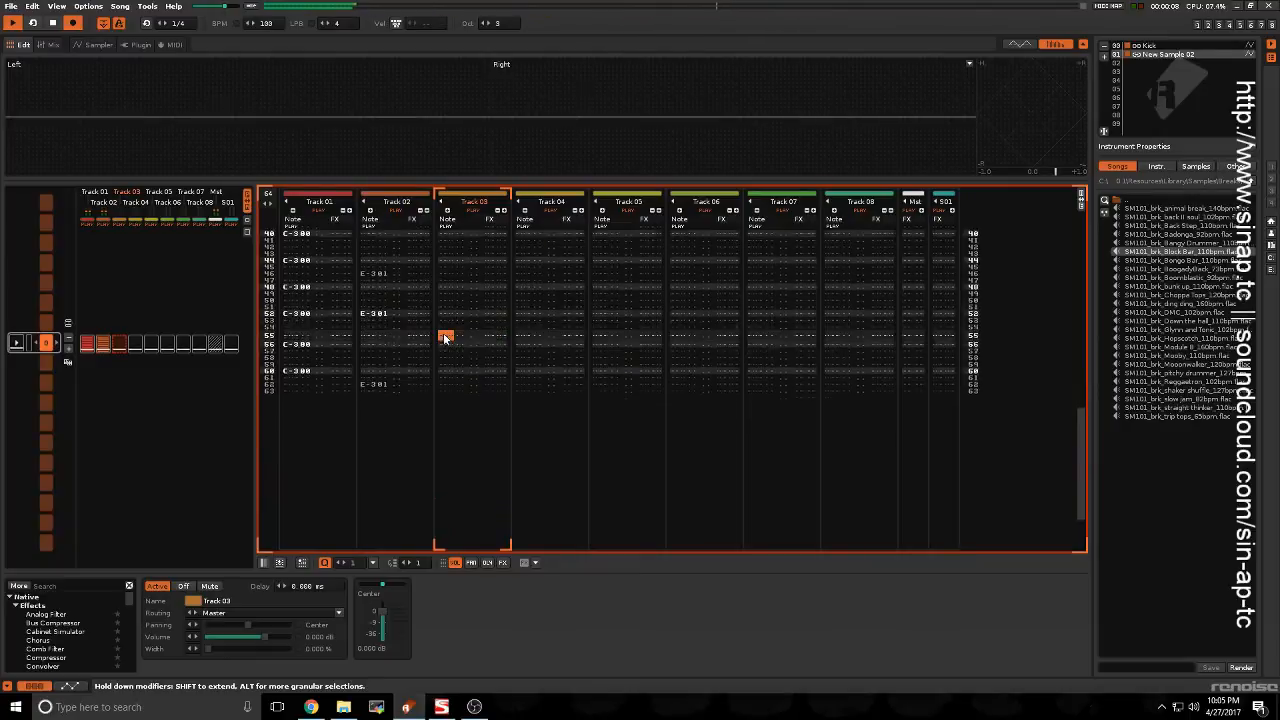
pyautogui.press('space')
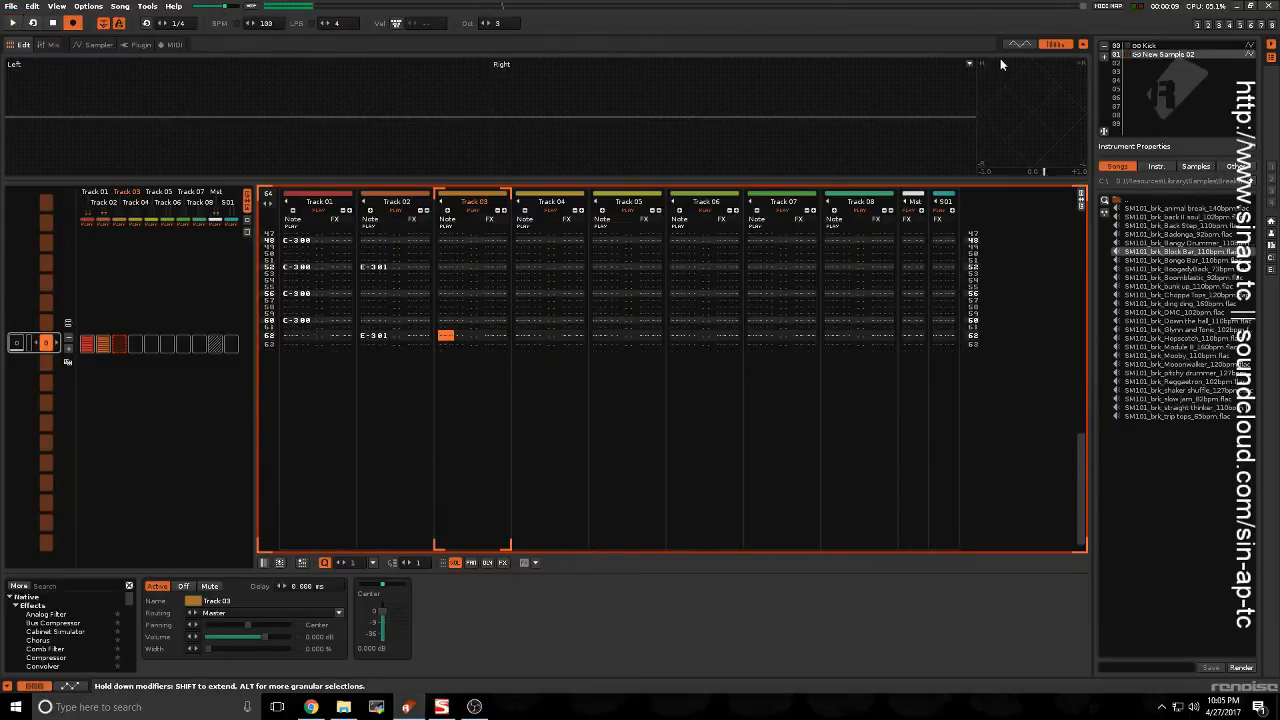
# Step: Rename instrument 01 as "Snare" and return to its sampler effect chain
pyautogui.rightClick(1128, 56)
pyautogui.click(1146, 170)
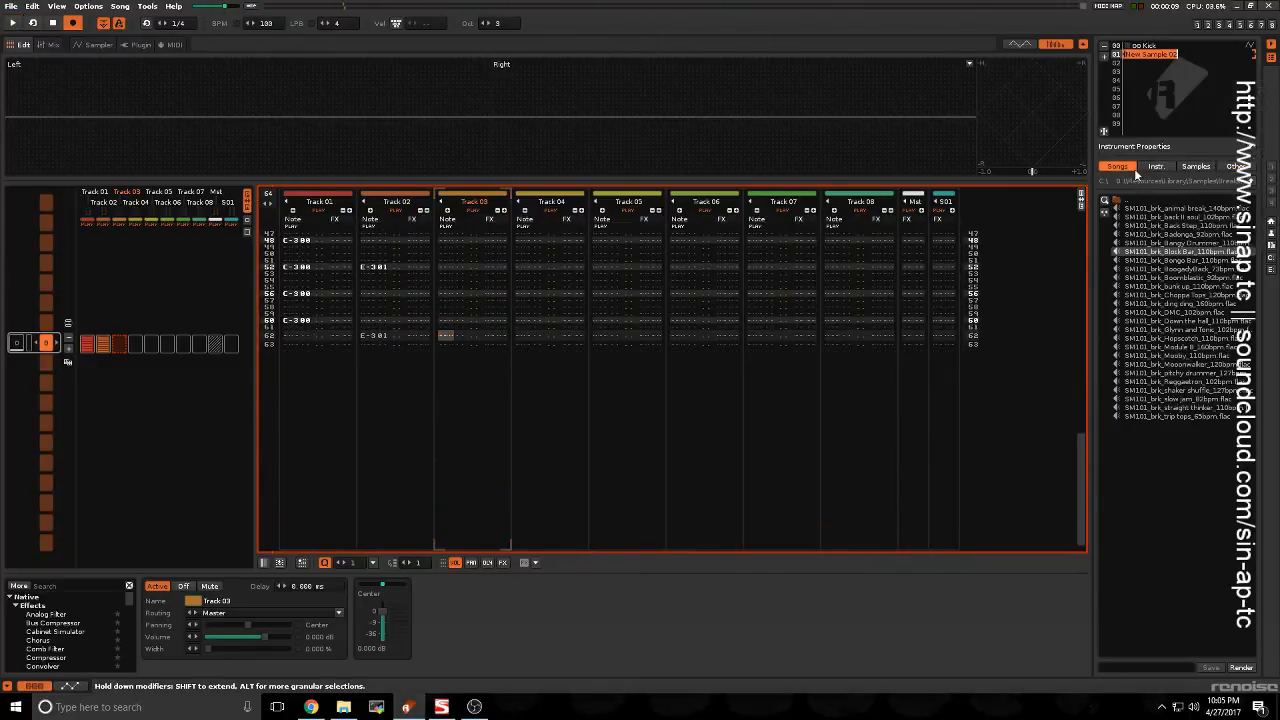
pyautogui.write('Snare')
pyautogui.press('Return')
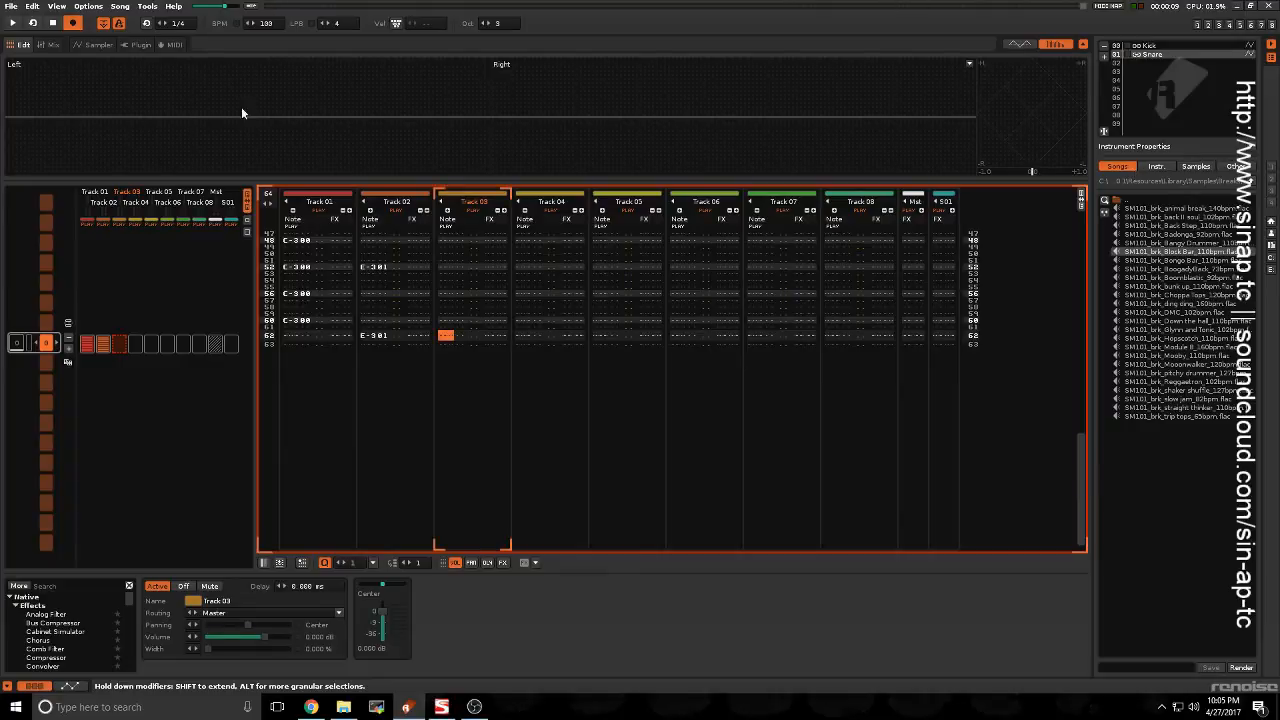
pyautogui.click(92, 45)
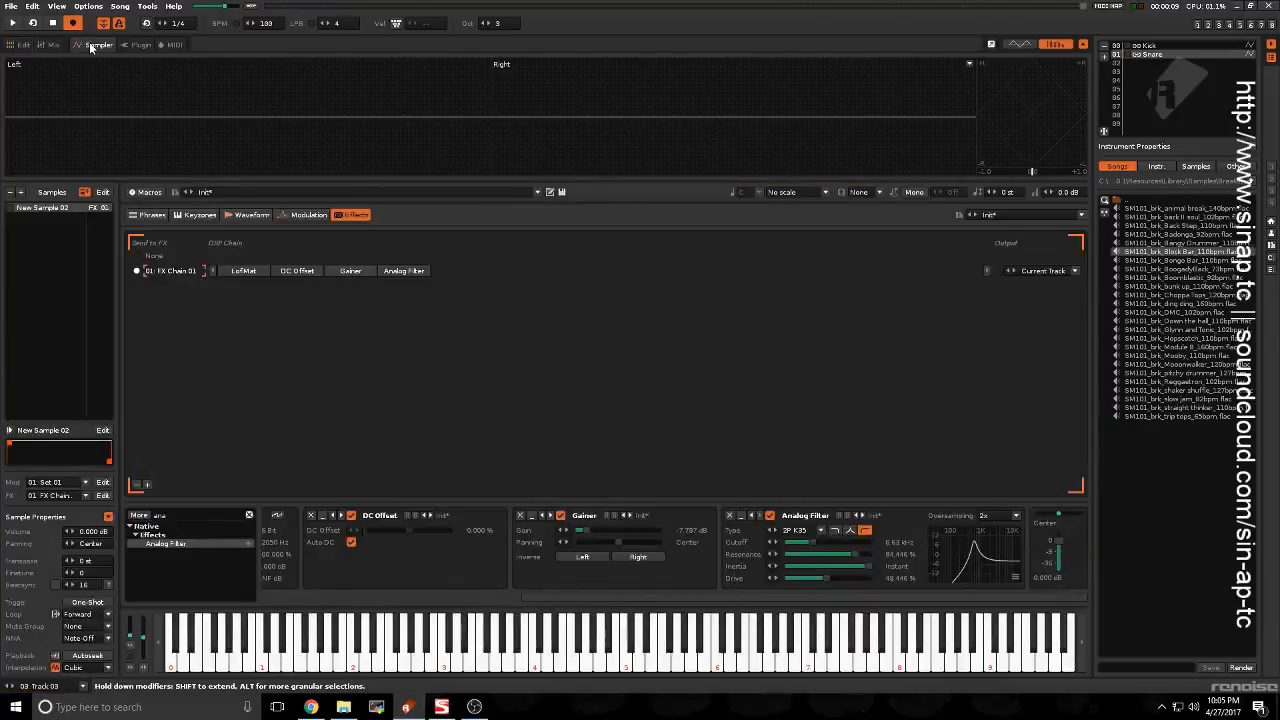
# Step: Create a new 1-sample mono waveform at 44100 Hz and 16 bit in empty instrument slot 02
pyautogui.click(1135, 63)
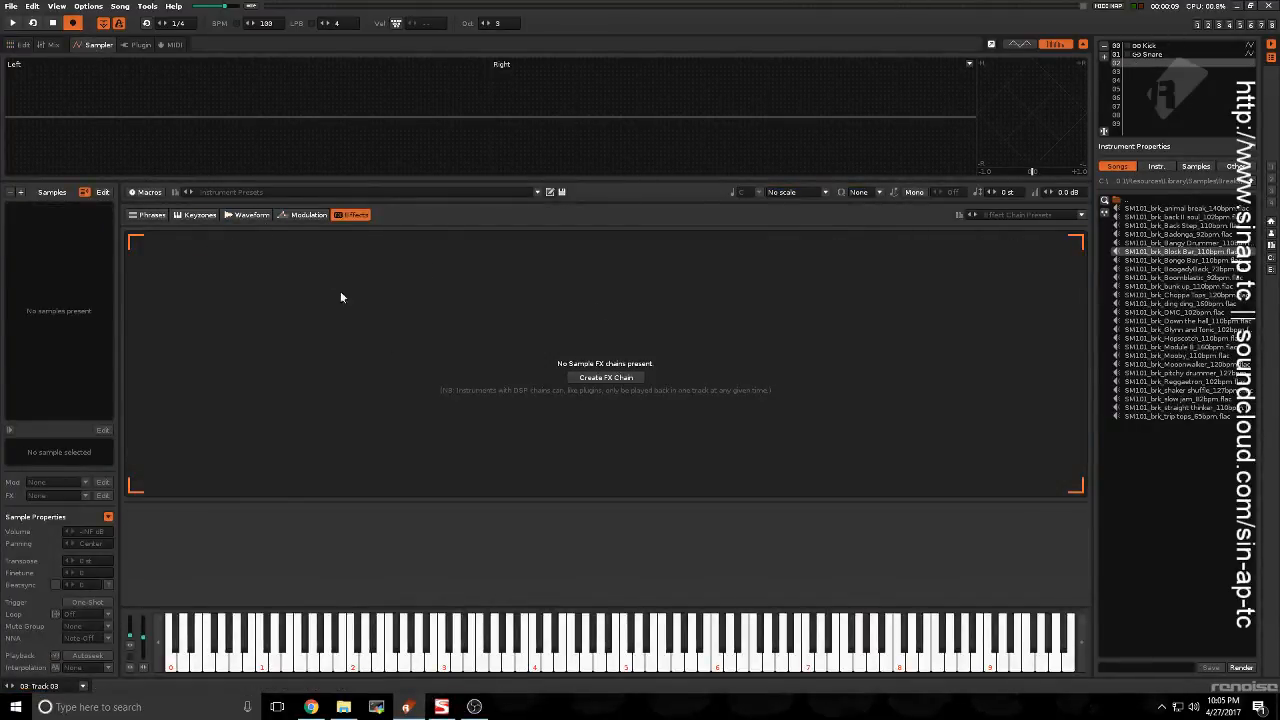
pyautogui.click(253, 217)
pyautogui.click(680, 378)
pyautogui.click(679, 385)
pyautogui.click(582, 371)
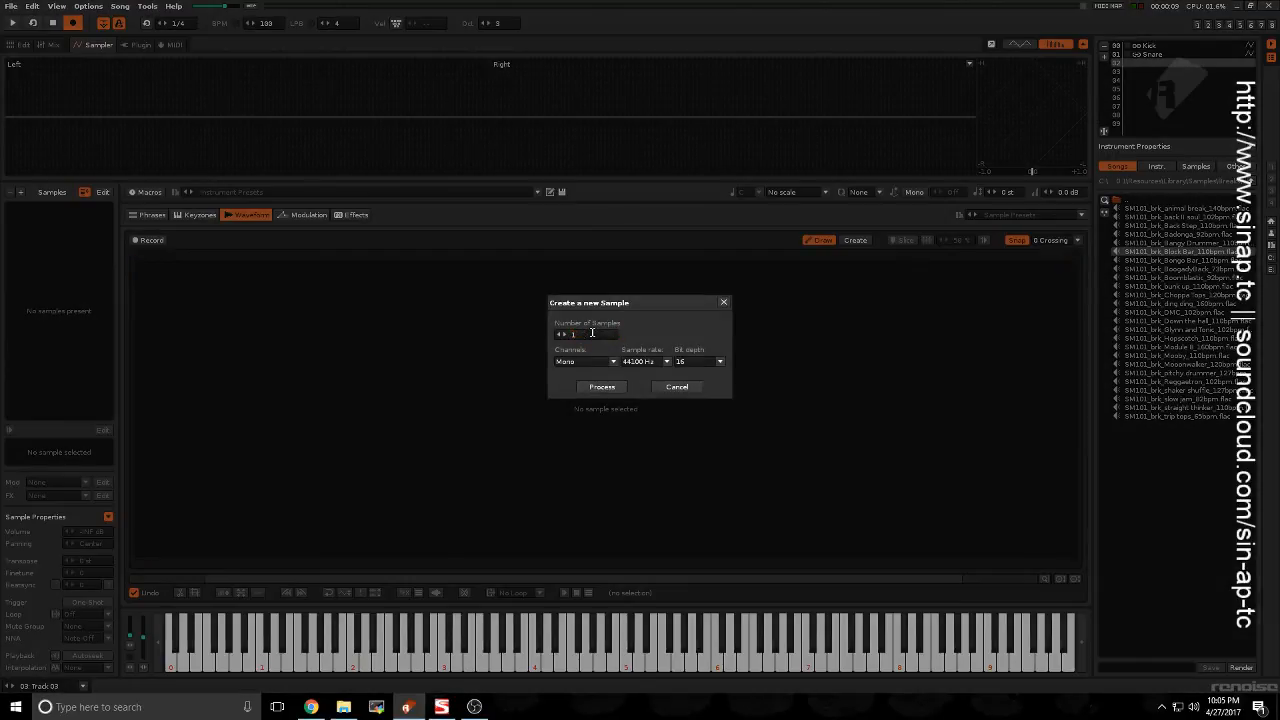
pyautogui.click(590, 390)
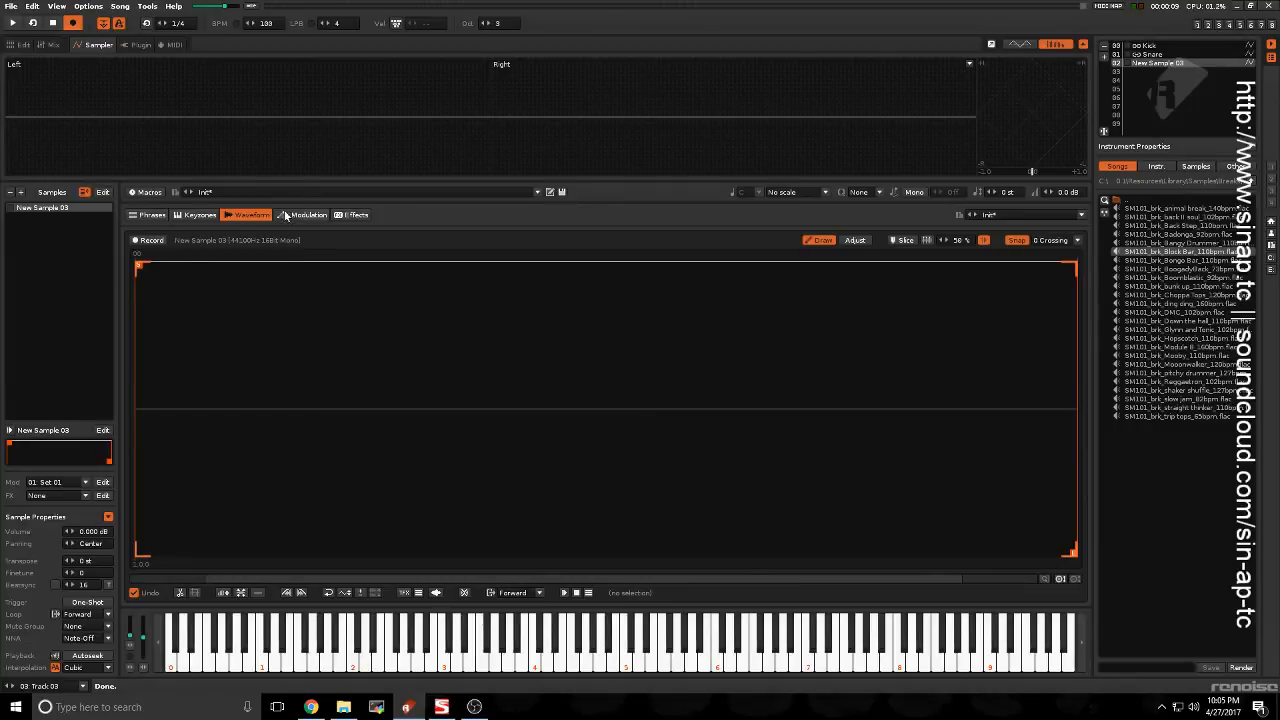
# Step: Add a volume Envelope to the new sample's modulation set and create an FX chain containing LofiMat
pyautogui.click(303, 215)
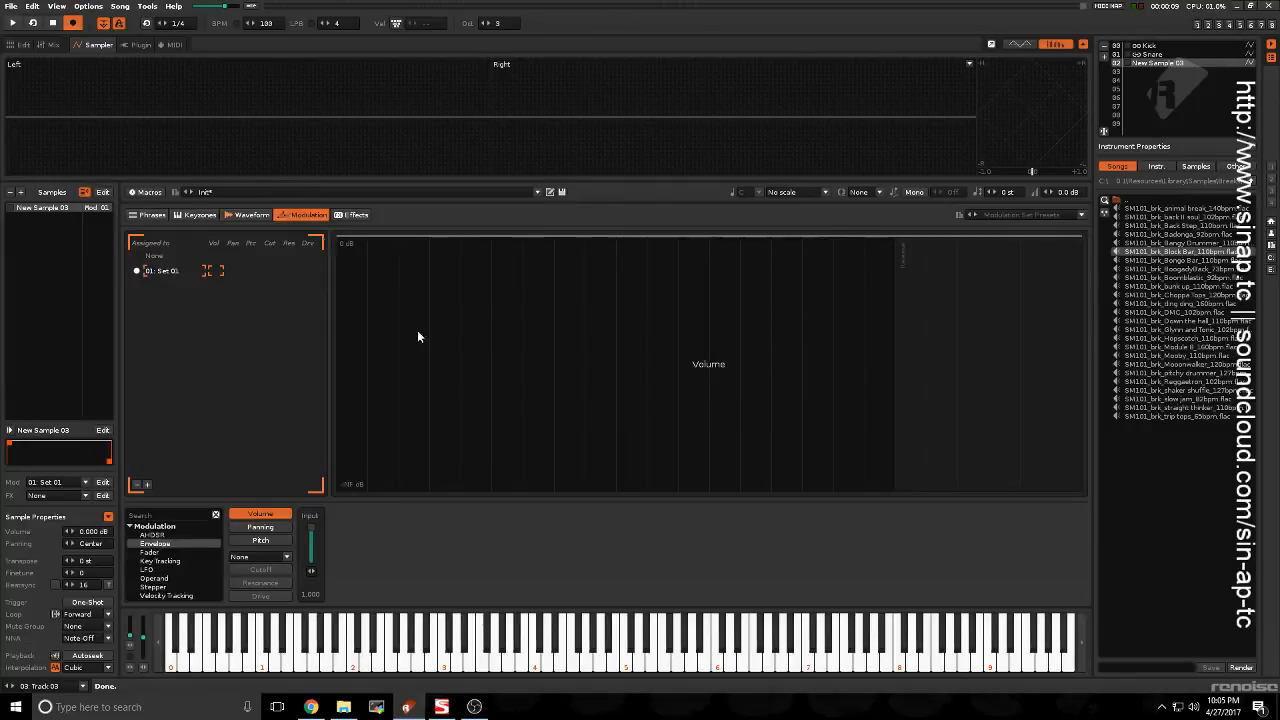
pyautogui.doubleClick(186, 542)
pyautogui.click(352, 215)
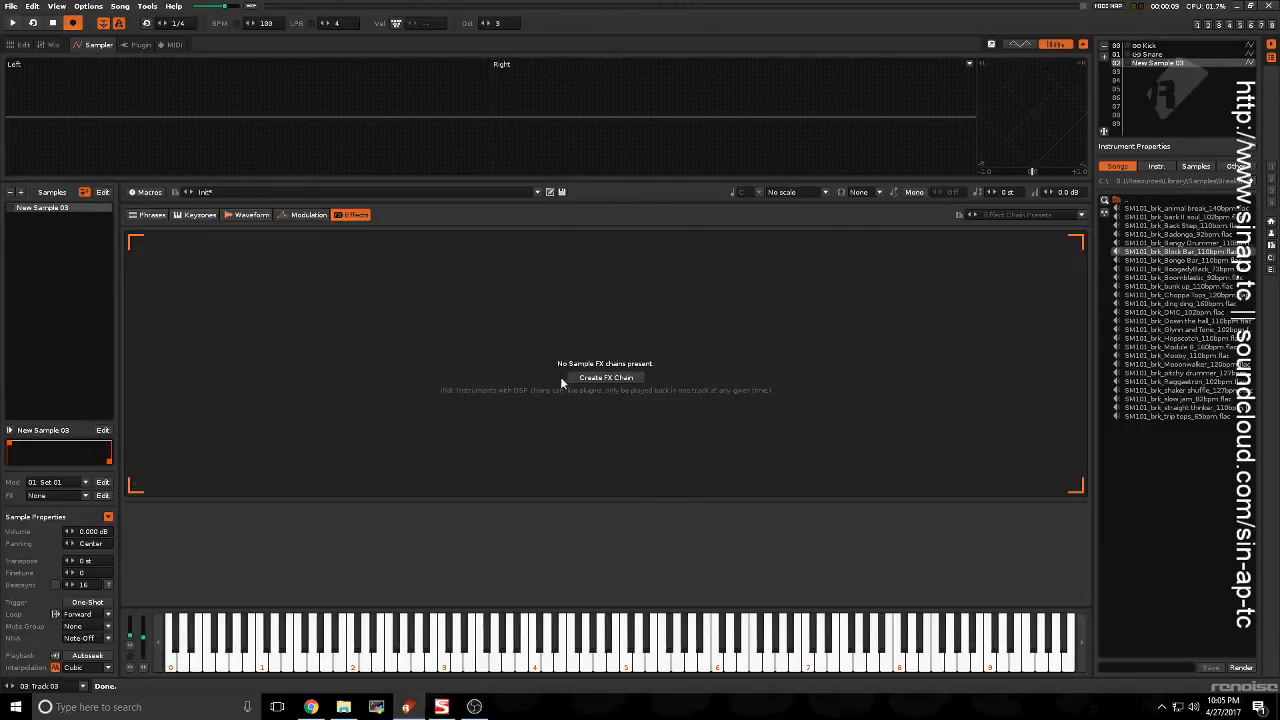
pyautogui.click(600, 377)
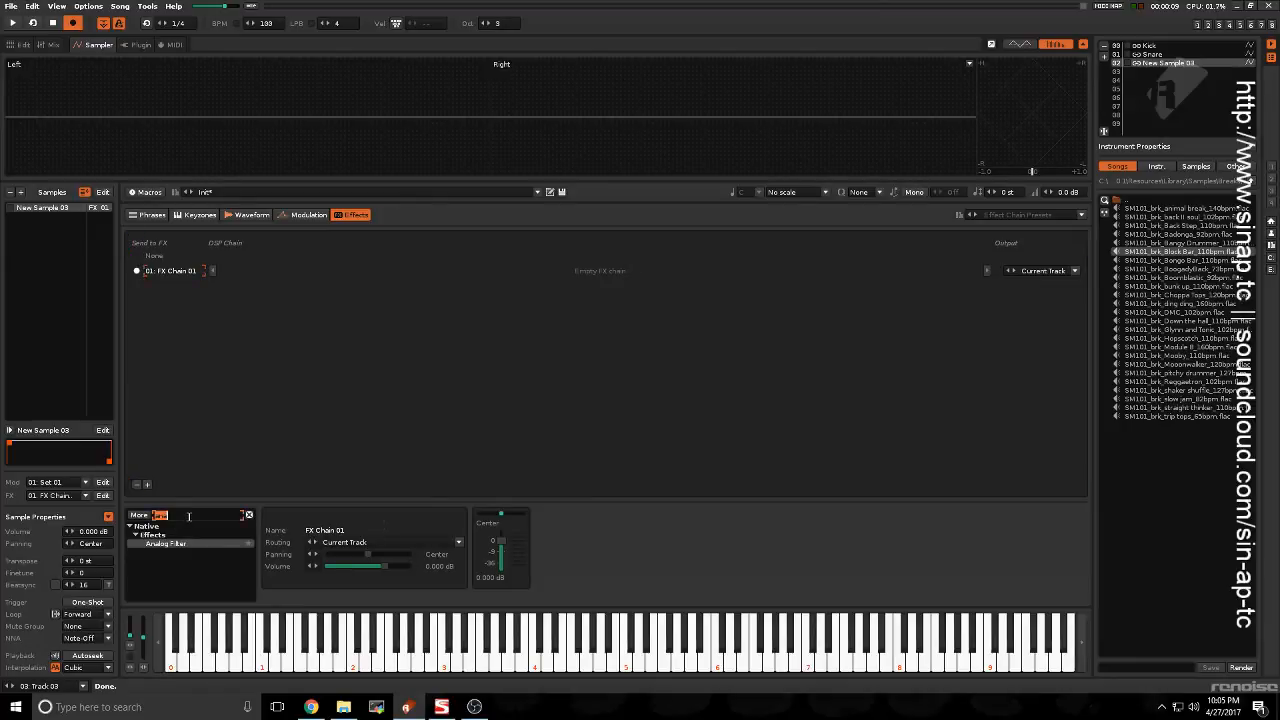
pyautogui.write('lofi')
pyautogui.moveTo(160, 548); pyautogui.dragTo(482, 555)
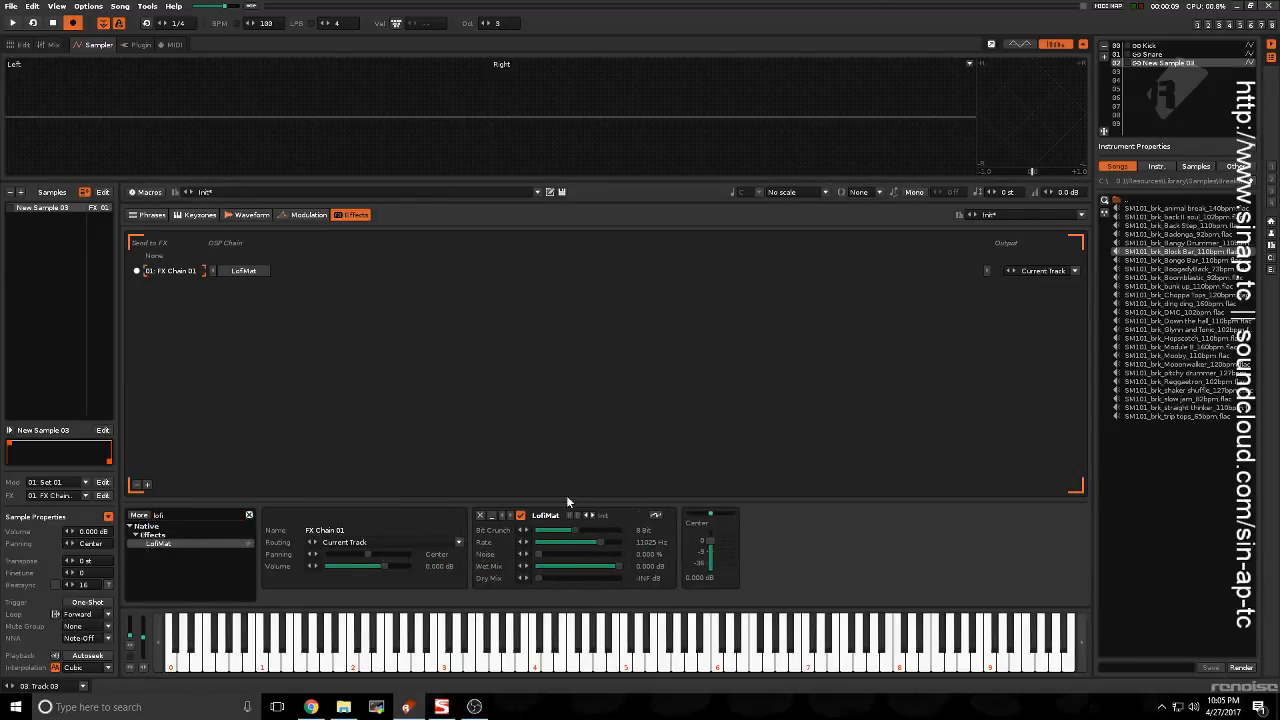
pyautogui.press('BackSpace')
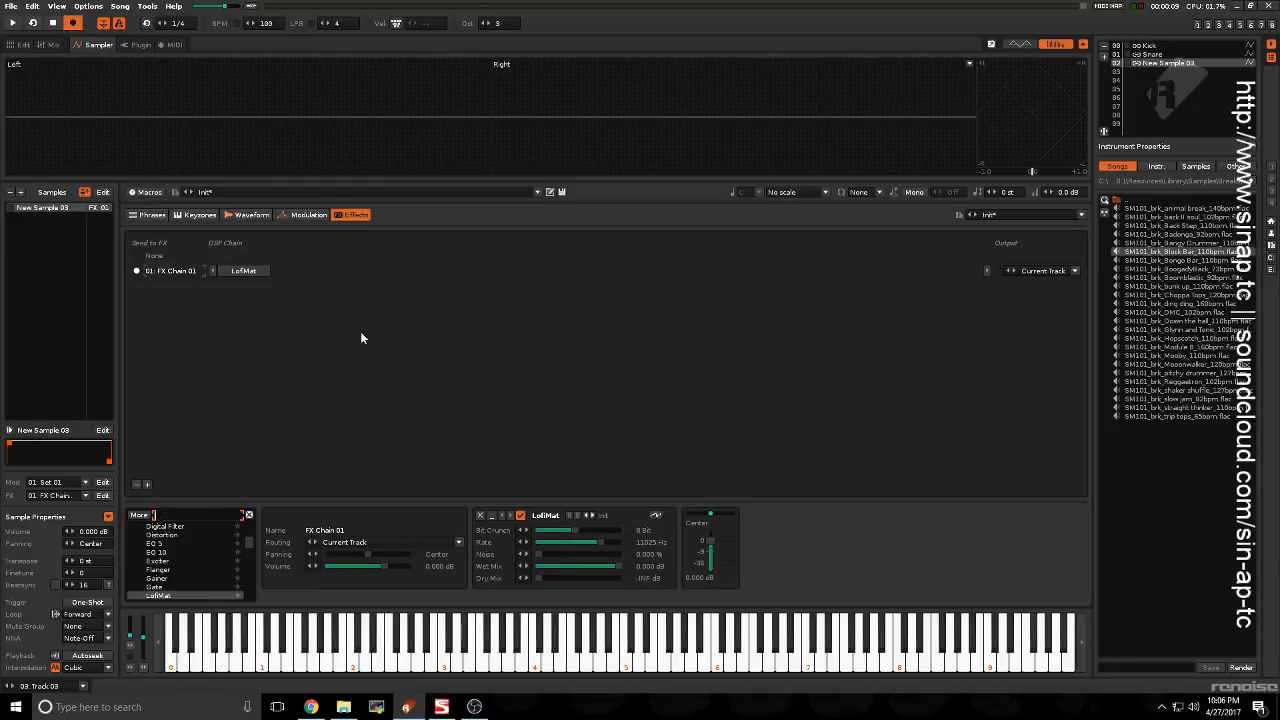
# Step: Audition the new instrument while viewing its volume envelope and its effect chain
pyautogui.click(309, 215)
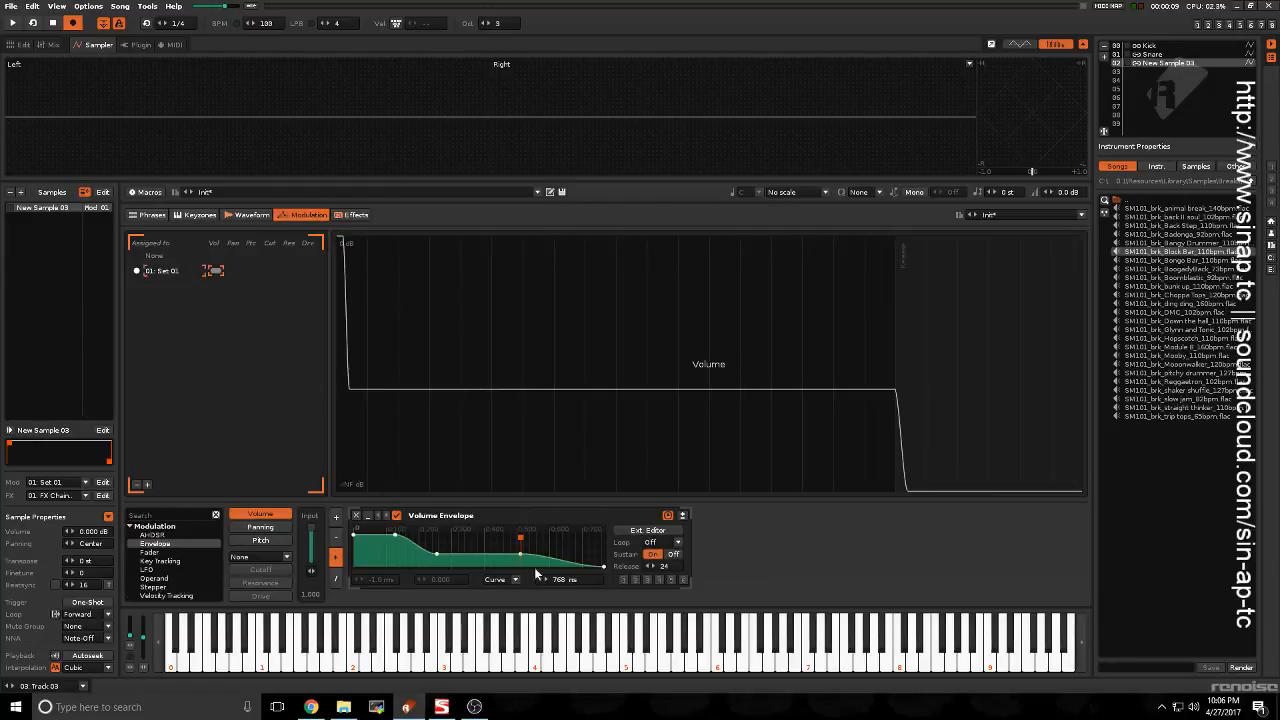
pyautogui.press('z')
pyautogui.press('z')
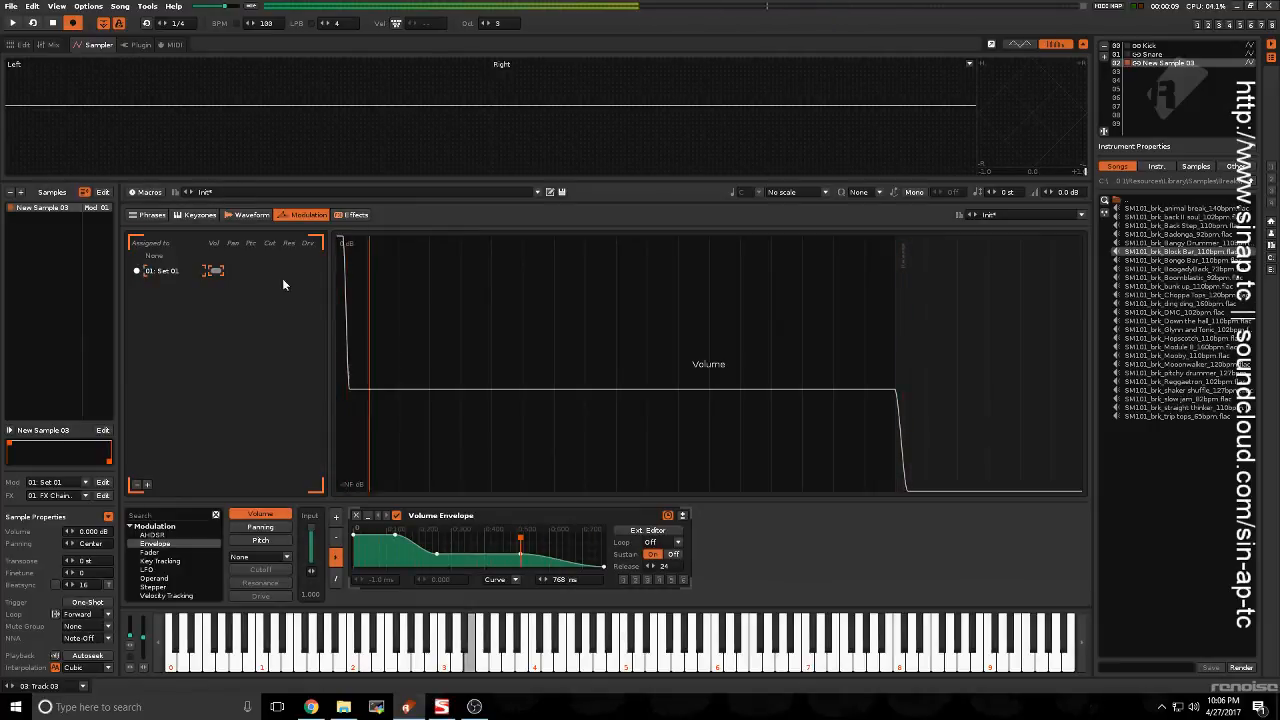
pyautogui.click(350, 215)
pyautogui.press('z')
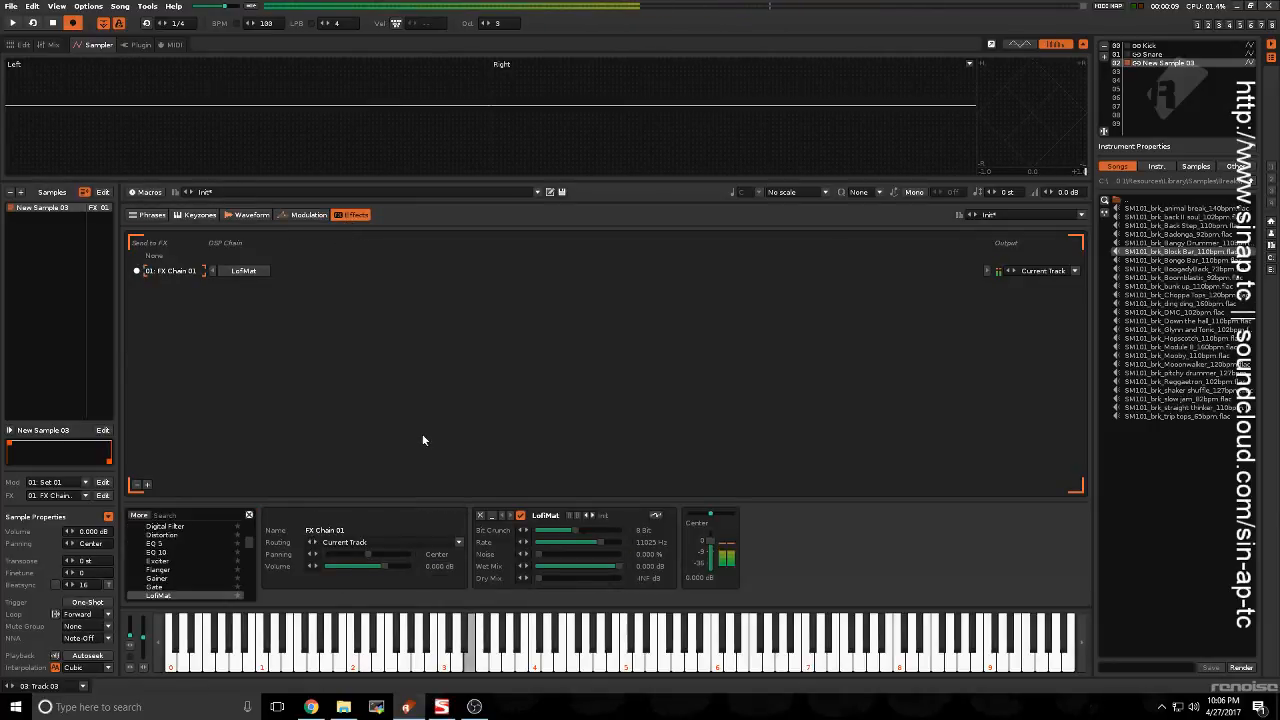
pyautogui.press('z')
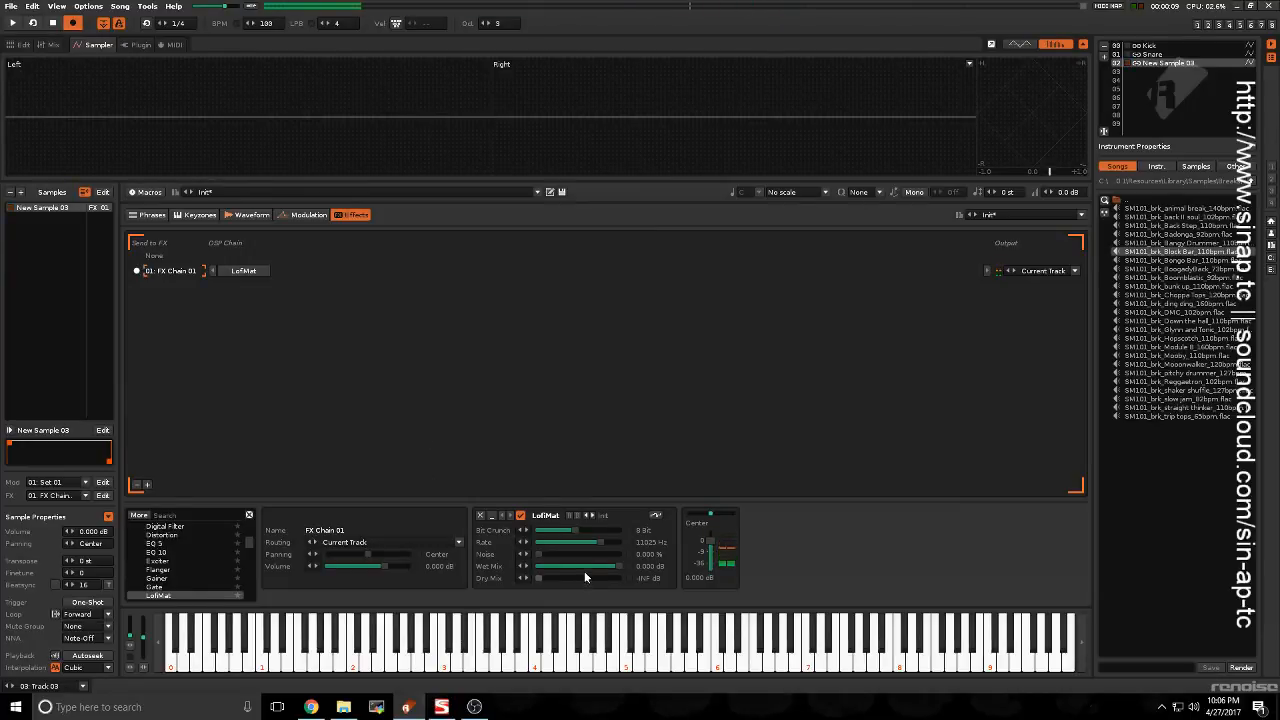
# Step: Set LofiMat's Rate to 22050 Hz and Bit Crunch to 16 Bit while auditioning notes
pyautogui.press('c')
pyautogui.moveTo(615, 542); pyautogui.dragTo(557, 531)
pyautogui.press('c')
pyautogui.press('c')
pyautogui.press('c')
pyautogui.press('c')
pyautogui.press('c')
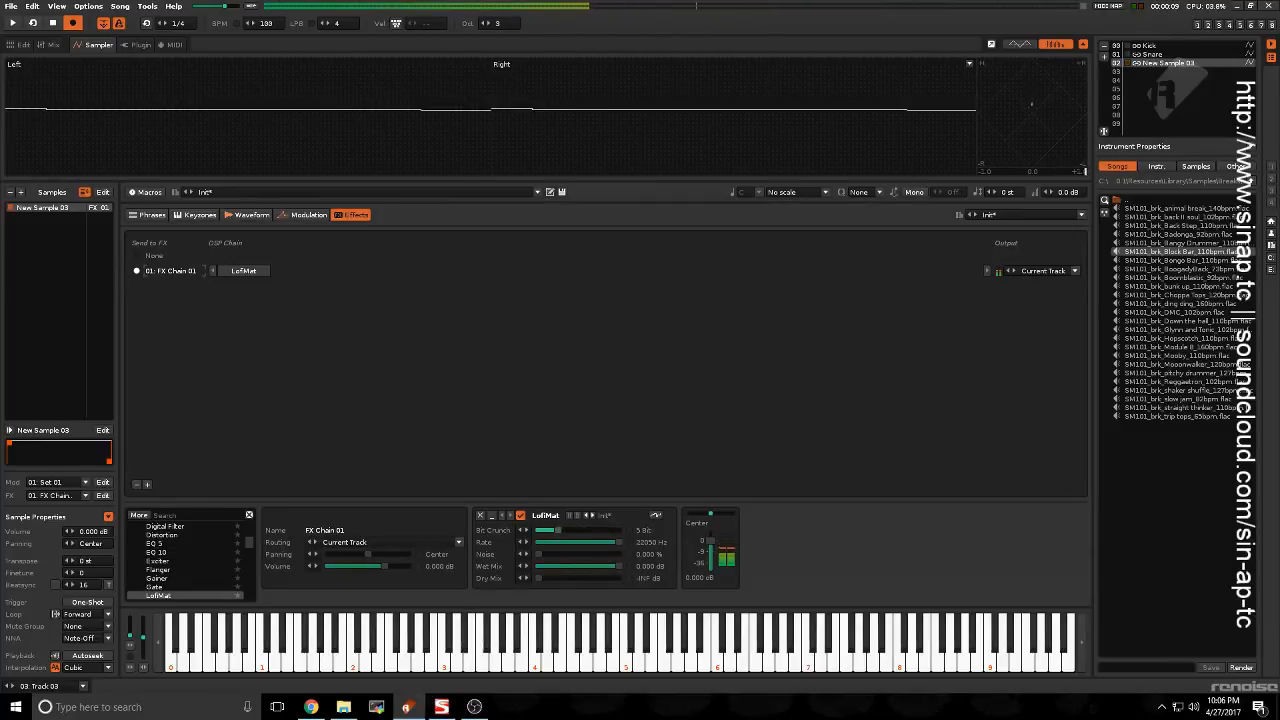
pyautogui.moveTo(592, 531); pyautogui.dragTo(620, 531)
pyautogui.press('c')
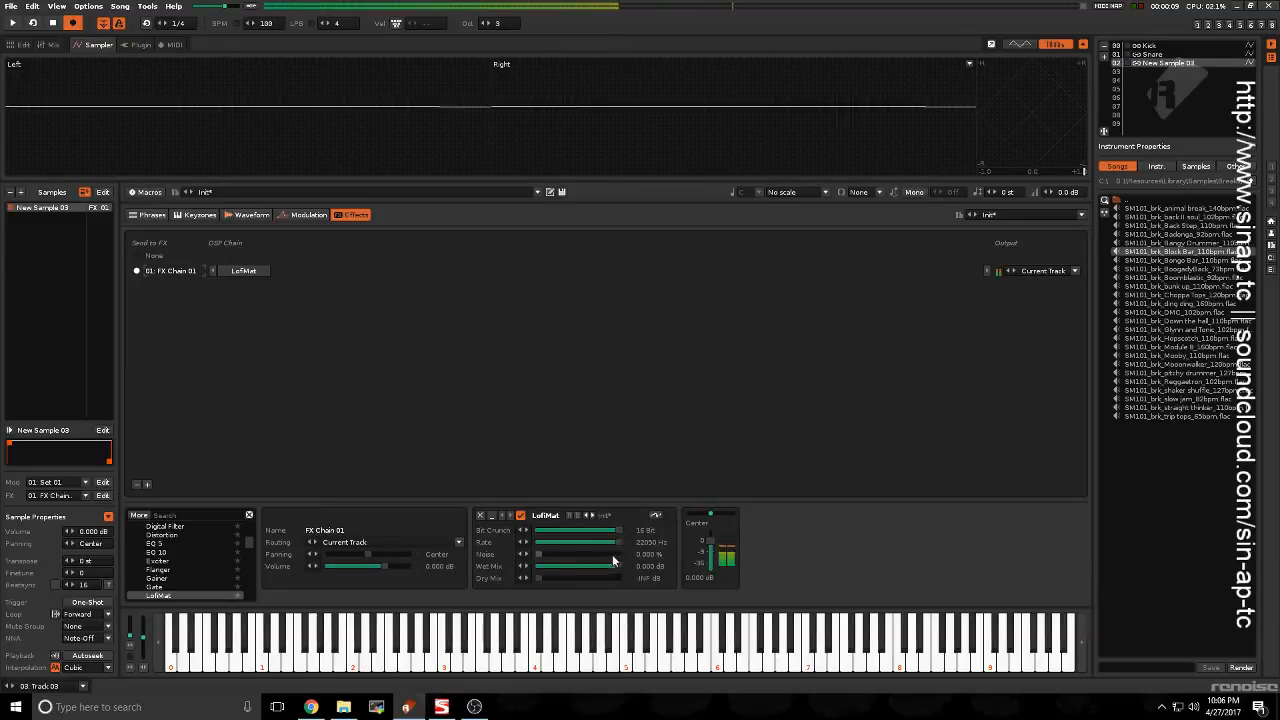
# Step: Set LofiMat's Rate to 16755 Hz and Noise to 64.575 %, and lower the chain's output level to -14.79 dB
pyautogui.click(576, 552)
pyautogui.press('c')
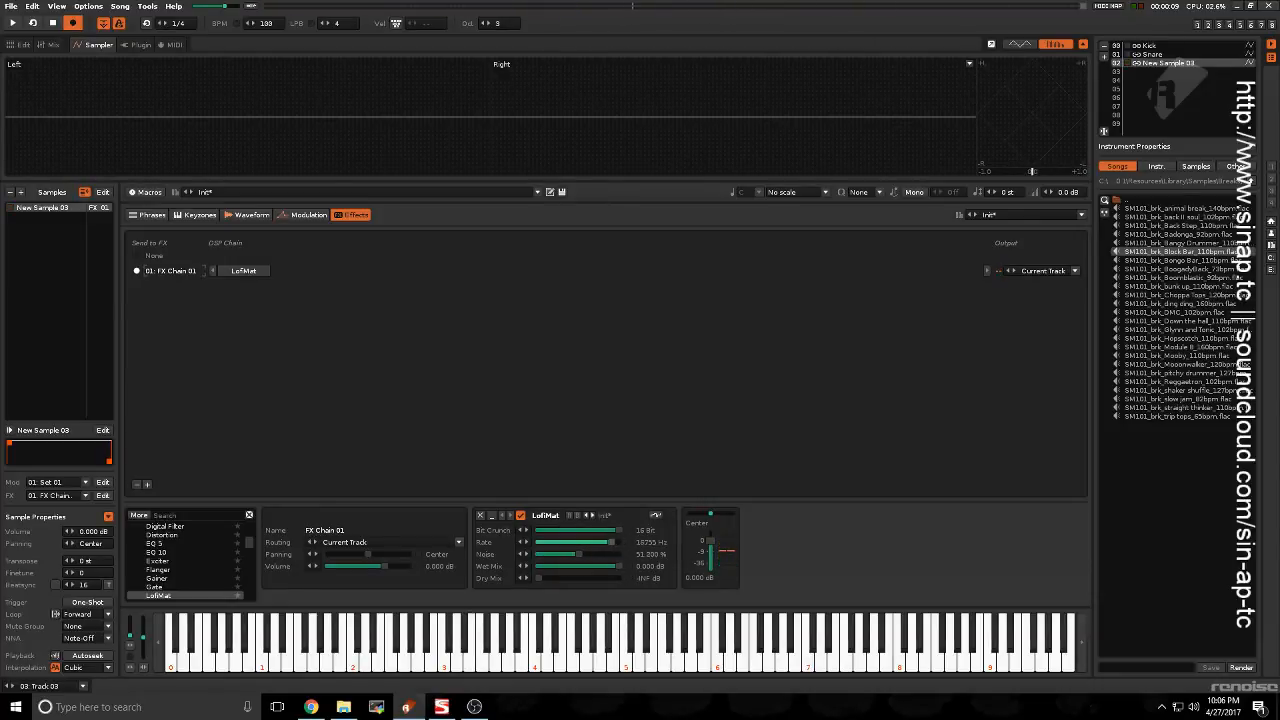
pyautogui.moveTo(578, 554); pyautogui.dragTo(549, 554)
pyautogui.moveTo(711, 541); pyautogui.dragTo(711, 555)
pyautogui.press('c')
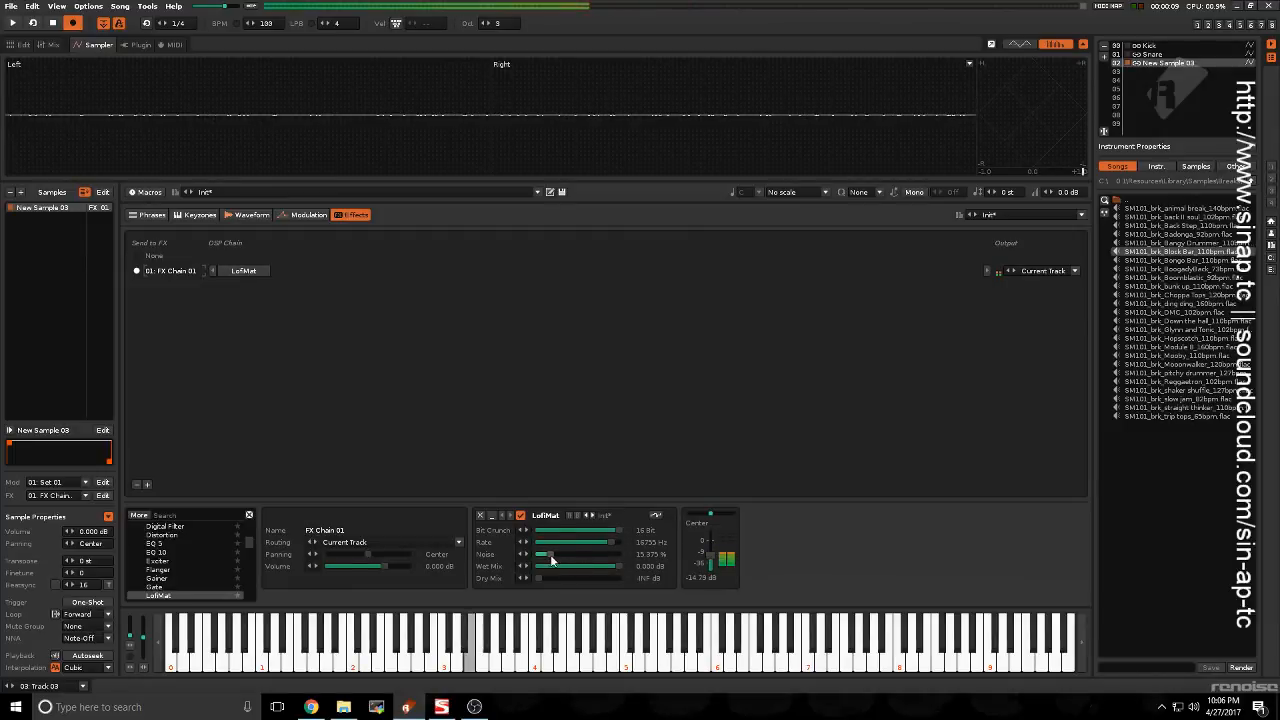
pyautogui.moveTo(550, 554); pyautogui.dragTo(590, 554)
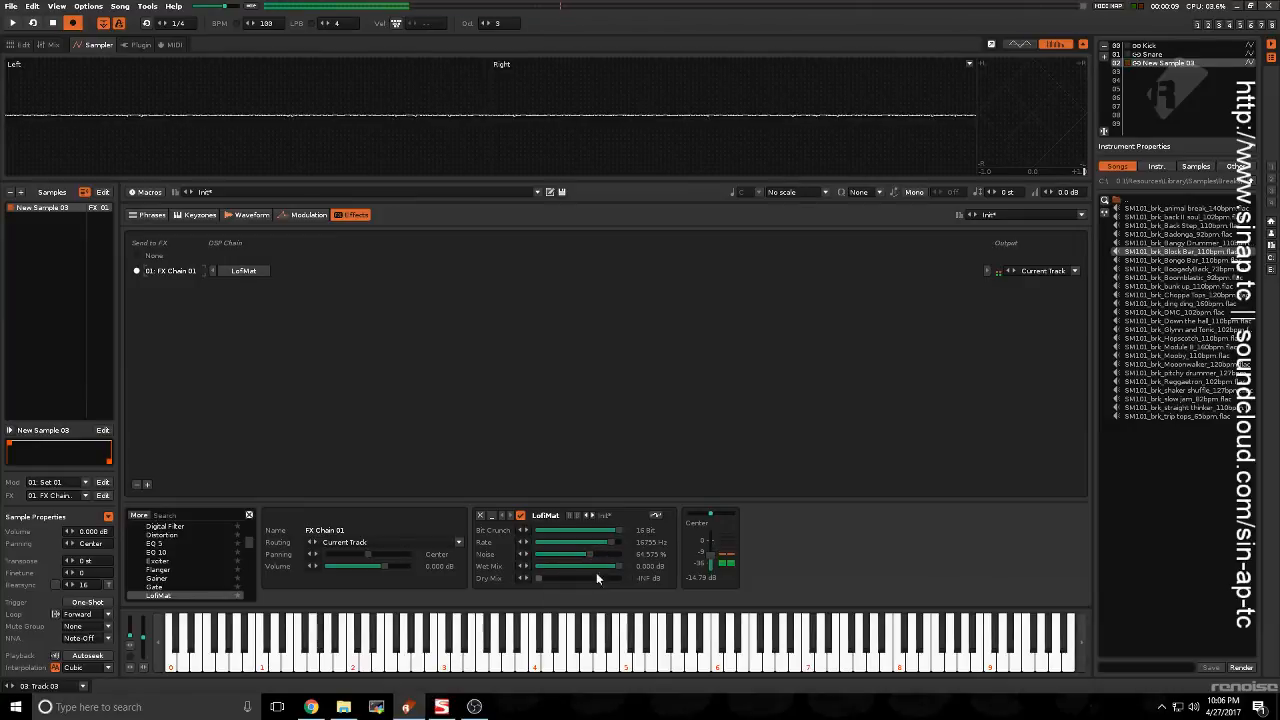
# Step: Place the volume envelope's end point at 668 ms with value 0.000 and audition the sound
pyautogui.click(299, 215)
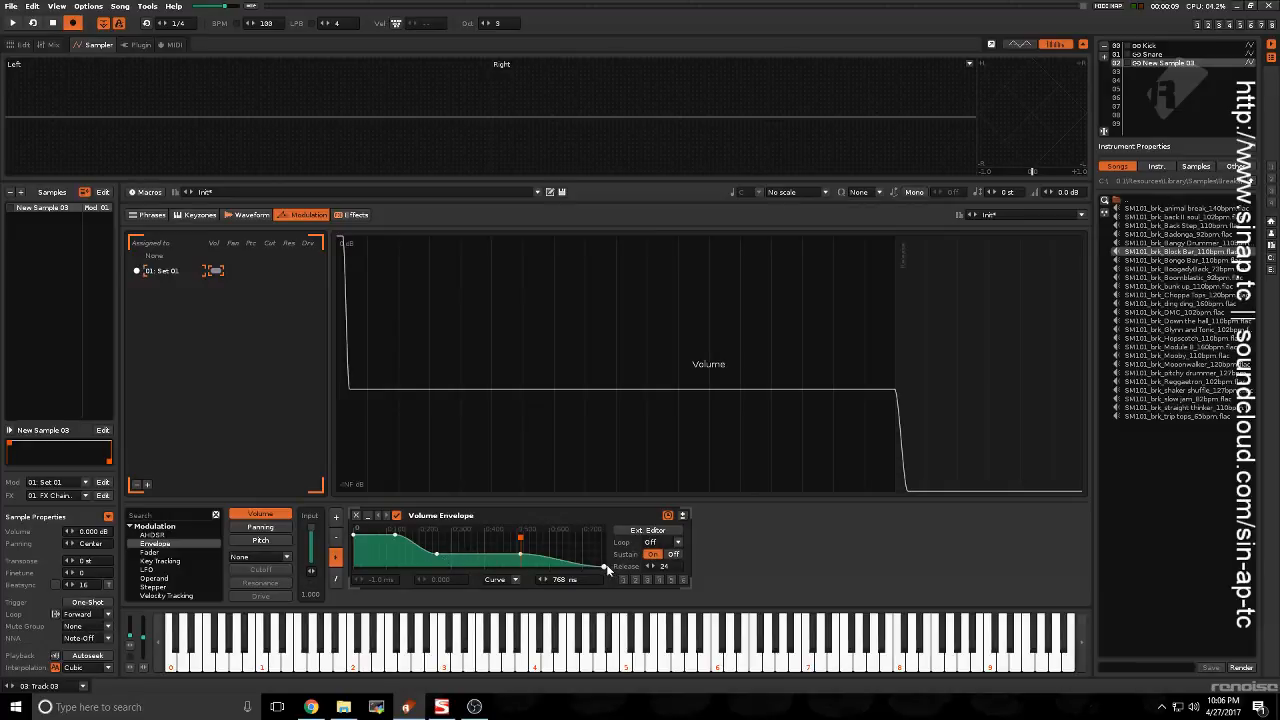
pyautogui.moveTo(606, 567); pyautogui.dragTo(596, 570)
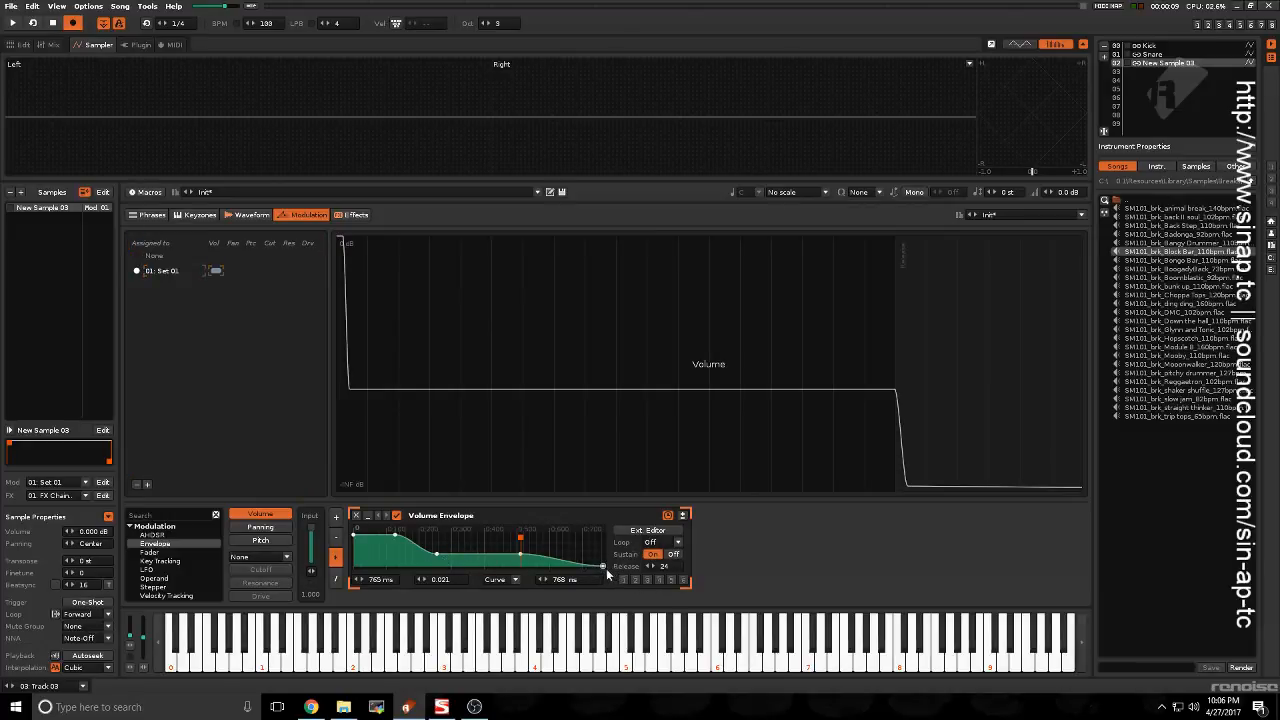
pyautogui.moveTo(606, 566); pyautogui.dragTo(610, 571)
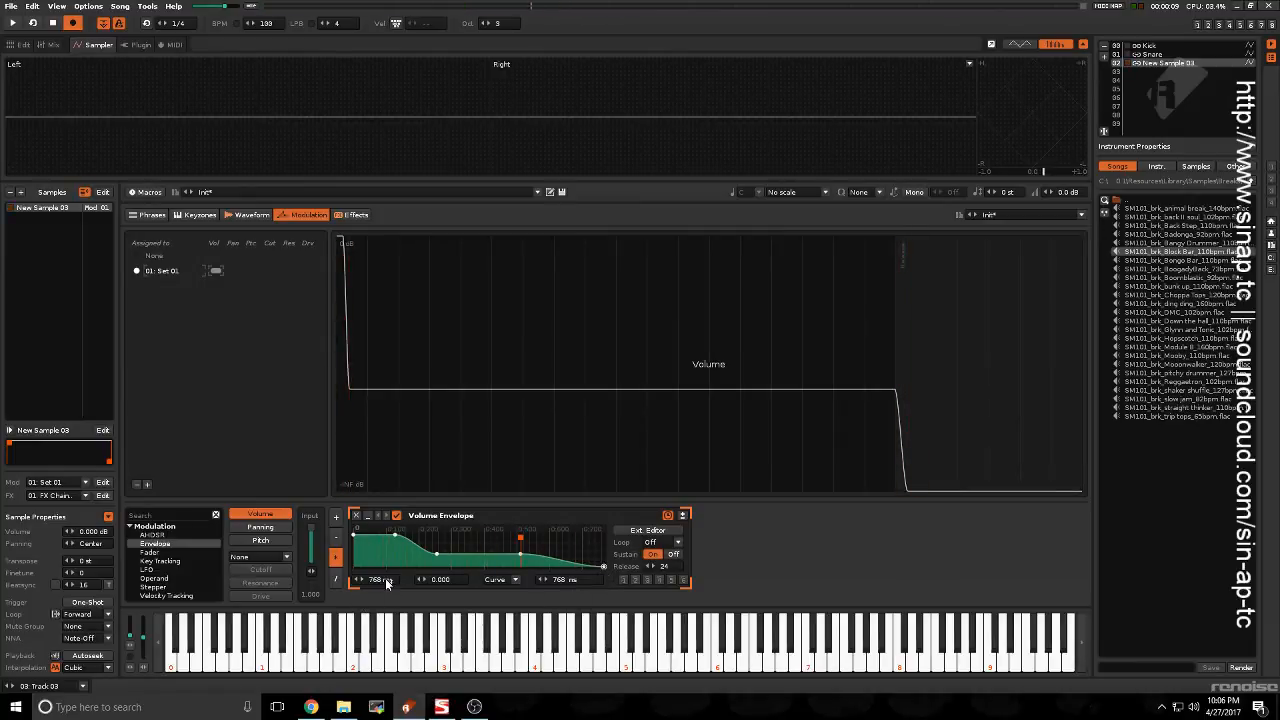
pyautogui.press('c')
pyautogui.moveTo(383, 582); pyautogui.dragTo(383, 640)
pyautogui.press('c')
pyautogui.press('c')
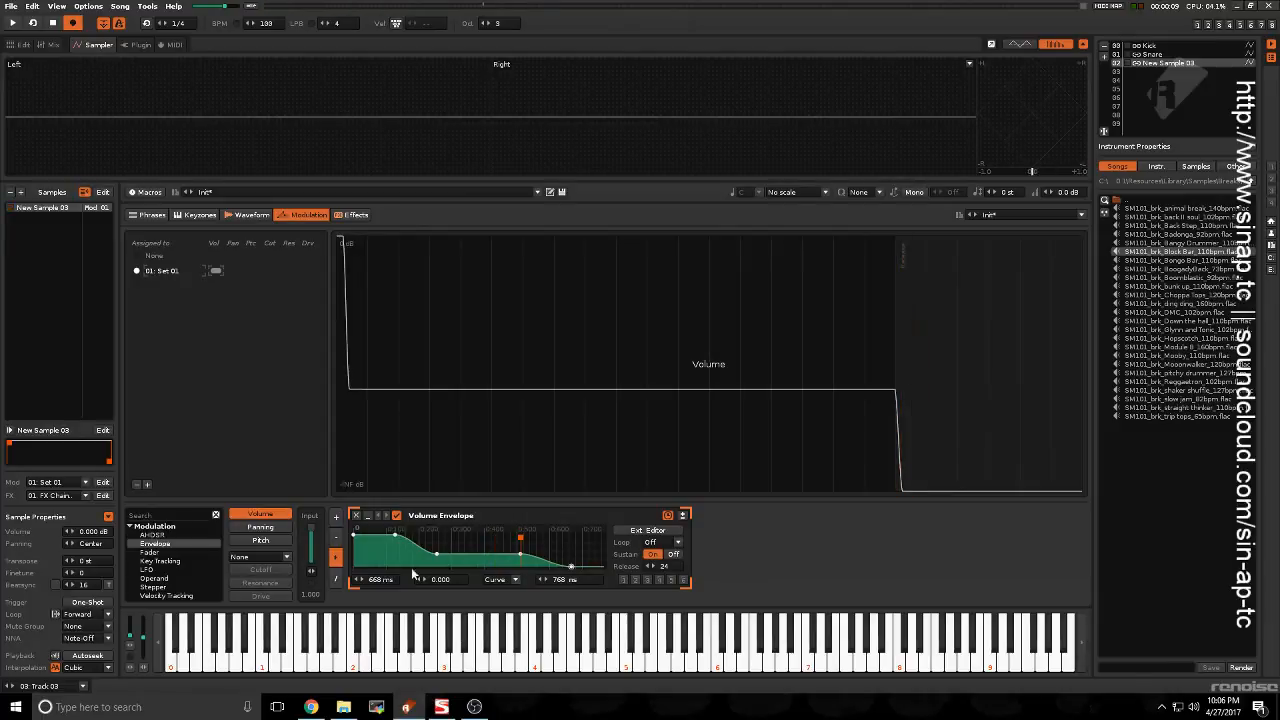
pyautogui.moveTo(571, 566); pyautogui.dragTo(418, 566)
pyautogui.hotkey('ctrl', 'z')
pyautogui.hotkey('ctrl', 'z')
pyautogui.hotkey('ctrl', 'z')
pyautogui.hotkey('ctrl', 'z')
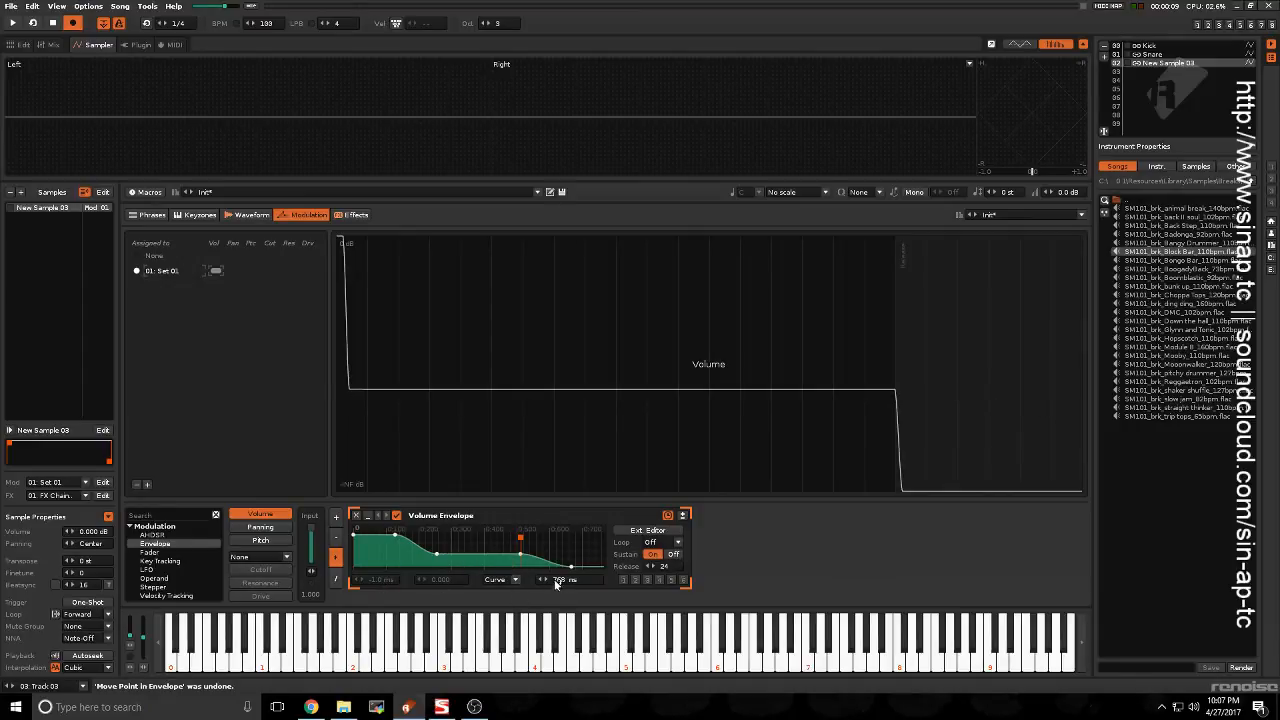
# Step: Shorten the volume envelope to 256 ms and reshape its points so it decays to 0.000 at about 55 ms, auditioning the result
pyautogui.moveTo(573, 579)
pyautogui.mouseDown()
pyautogui.moveTo(573, 604)
pyautogui.moveTo(573, 581)
pyautogui.moveTo(573, 592)
pyautogui.mouseUp()
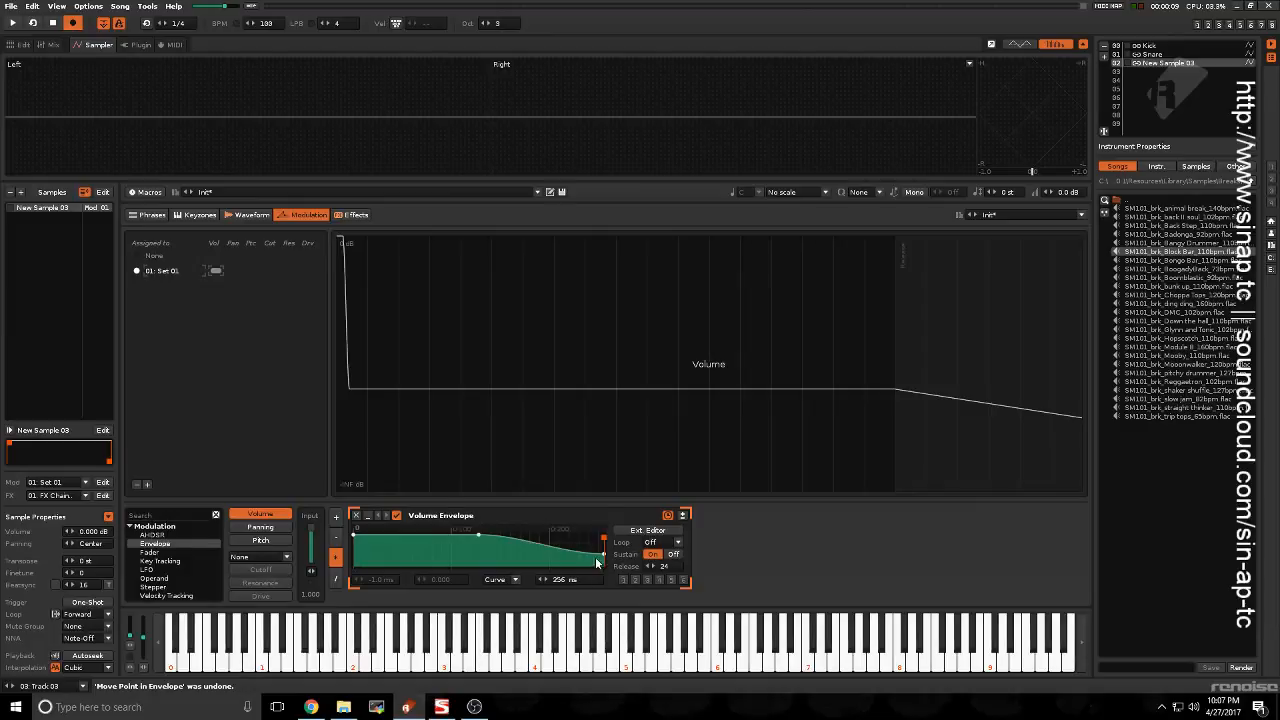
pyautogui.moveTo(603, 543)
pyautogui.mouseDown()
pyautogui.moveTo(503, 552)
pyautogui.moveTo(378, 540)
pyautogui.mouseUp()
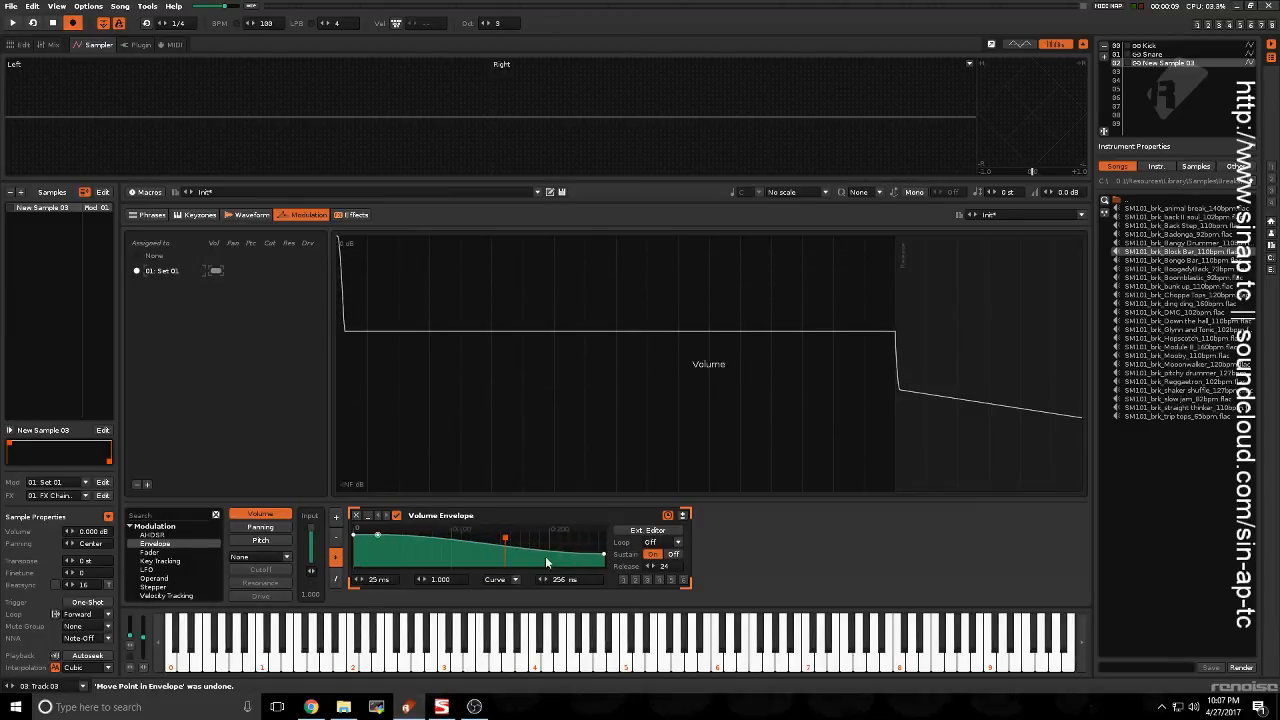
pyautogui.moveTo(603, 555); pyautogui.dragTo(407, 567)
pyautogui.press('c')
pyautogui.press('c')
pyautogui.press('c')
pyautogui.press('c')
pyautogui.press('c')
pyautogui.press('c')
pyautogui.press('c')
pyautogui.press('c')
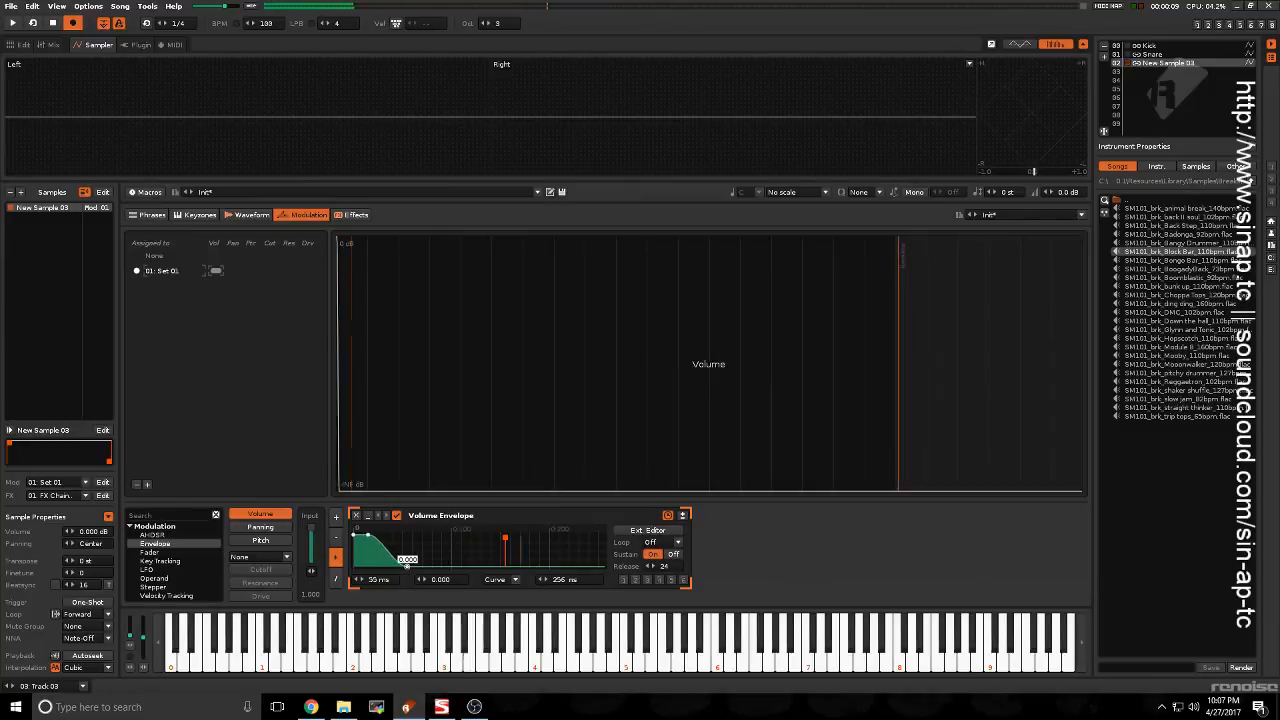
# Step: Give the volume envelope a short attack by lowering its start point to 0.000 and adding a peak point just after it, auditioning notes
pyautogui.moveTo(354, 535); pyautogui.dragTo(354, 567)
pyautogui.doubleClick(358, 534)
pyautogui.press('c')
pyautogui.press('c')
pyautogui.press('c')
pyautogui.press('c')
pyautogui.press('c')
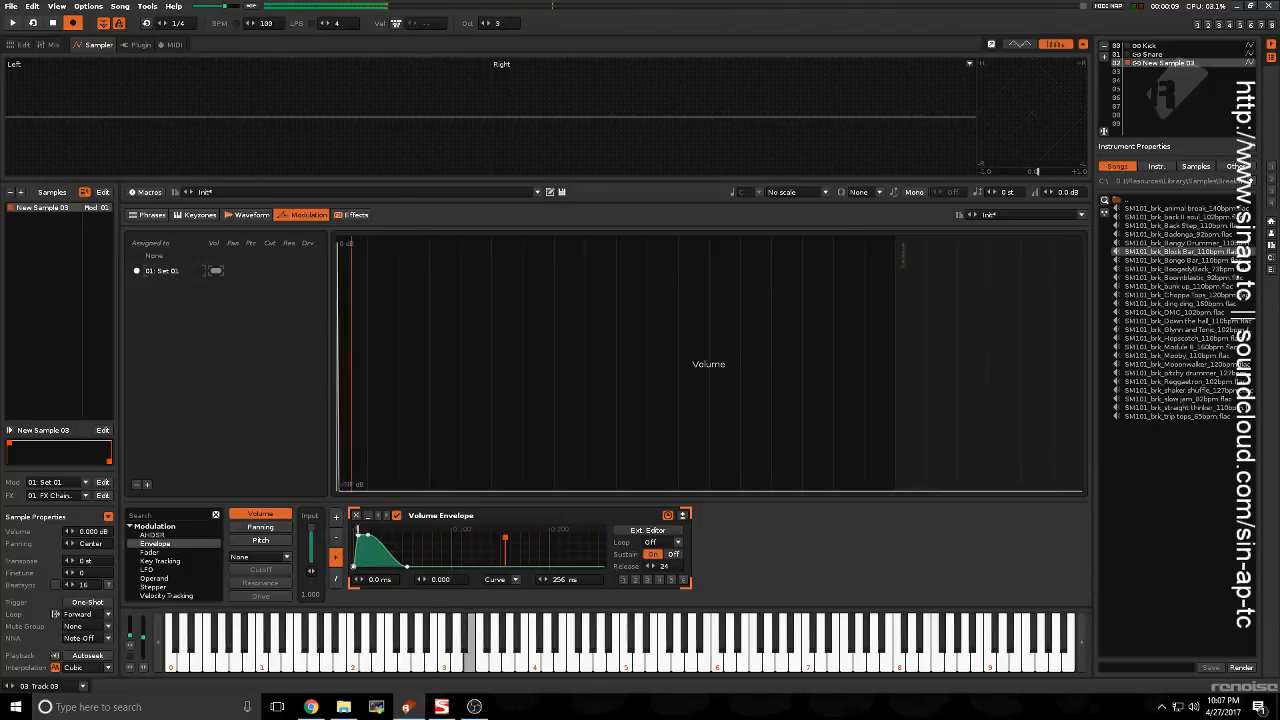
pyautogui.press('c')
pyautogui.press('c')
pyautogui.press('c')
pyautogui.press('c')
pyautogui.press('c')
pyautogui.moveTo(368, 535)
pyautogui.mouseDown()
pyautogui.moveTo(387, 535)
pyautogui.moveTo(368, 535)
pyautogui.mouseUp()
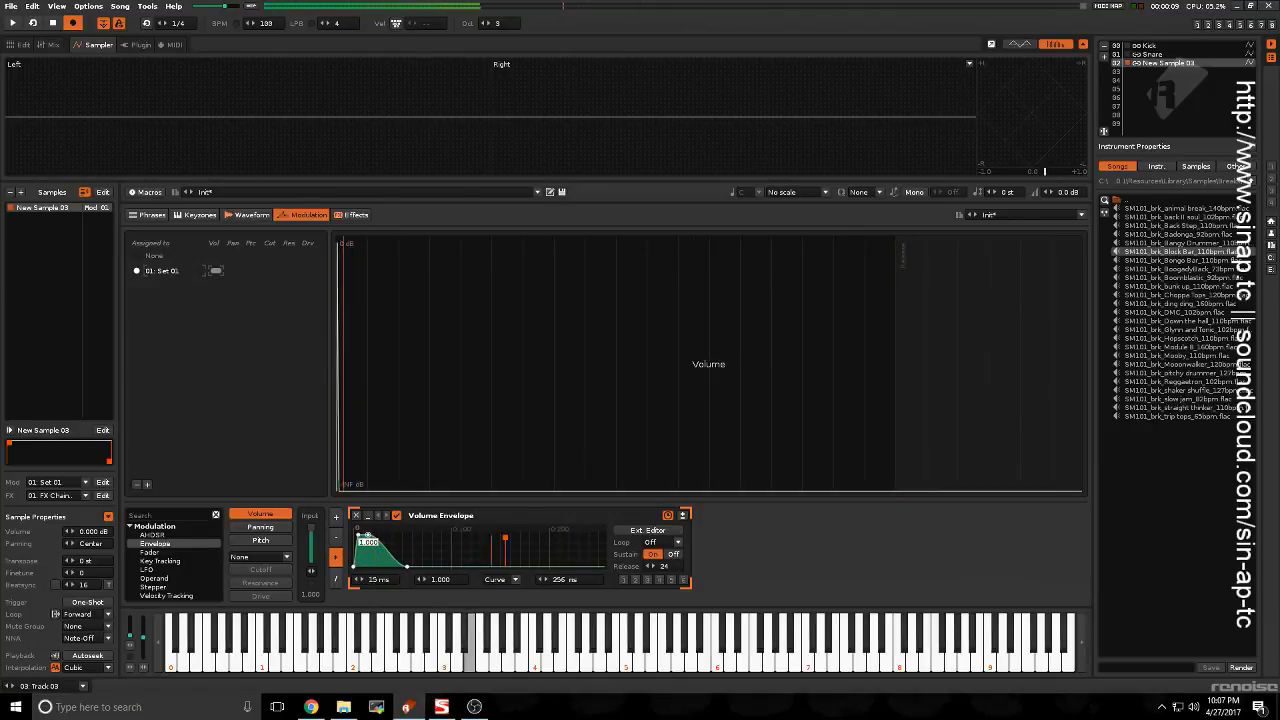
pyautogui.press('c')
pyautogui.press('c')
pyautogui.press('c')
# Step: Find the Analog Filter effect and add it after LofiMat in the instrument's effect chain
pyautogui.click(342, 213)
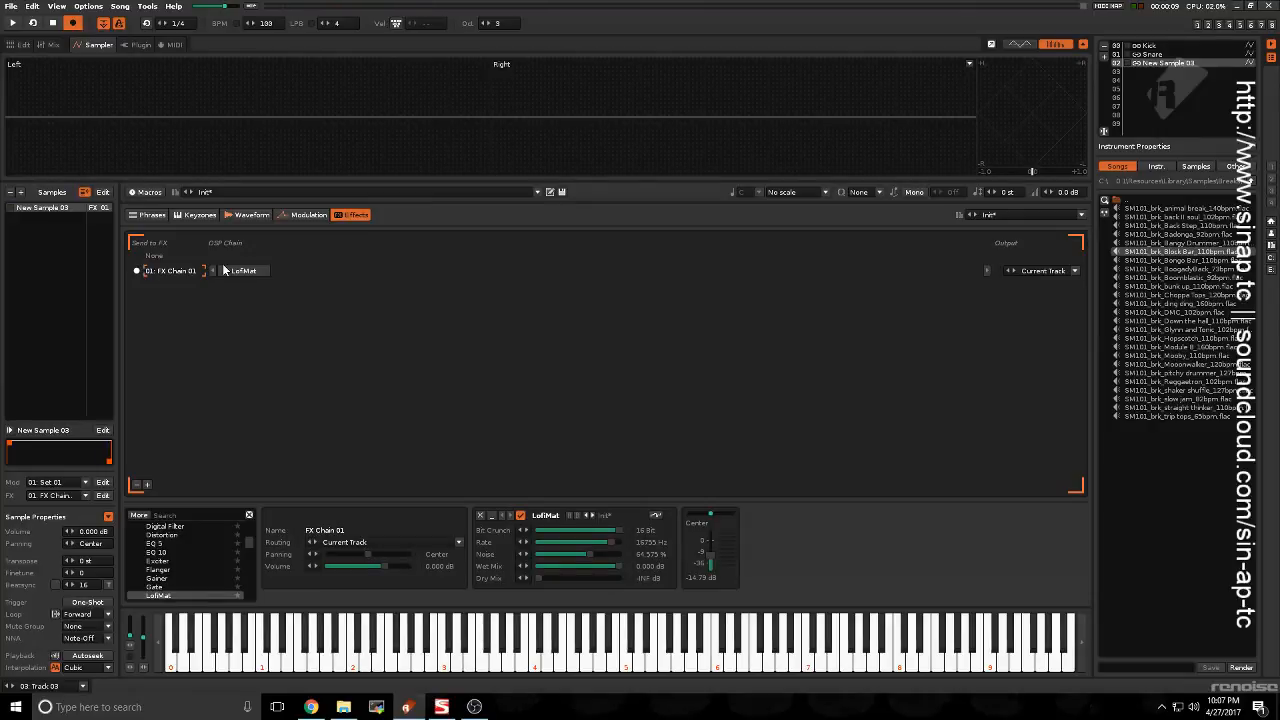
pyautogui.click(155, 515)
pyautogui.write('ana')
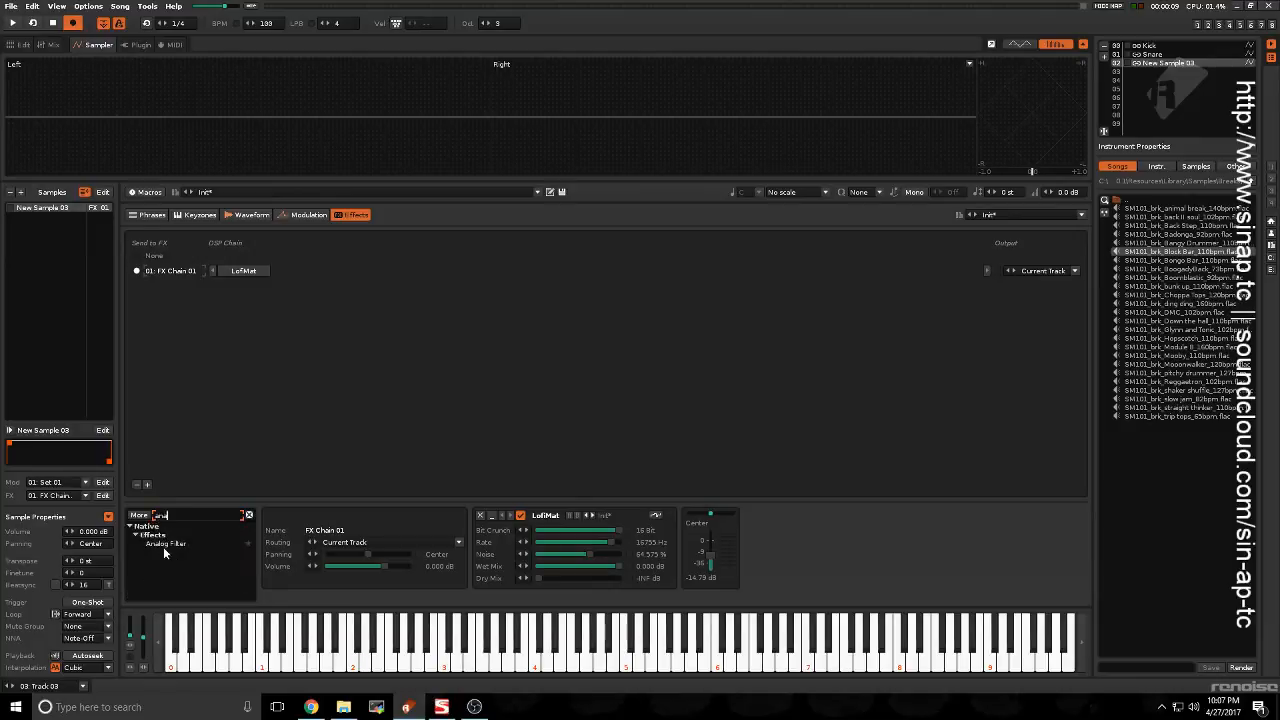
pyautogui.doubleClick(167, 544)
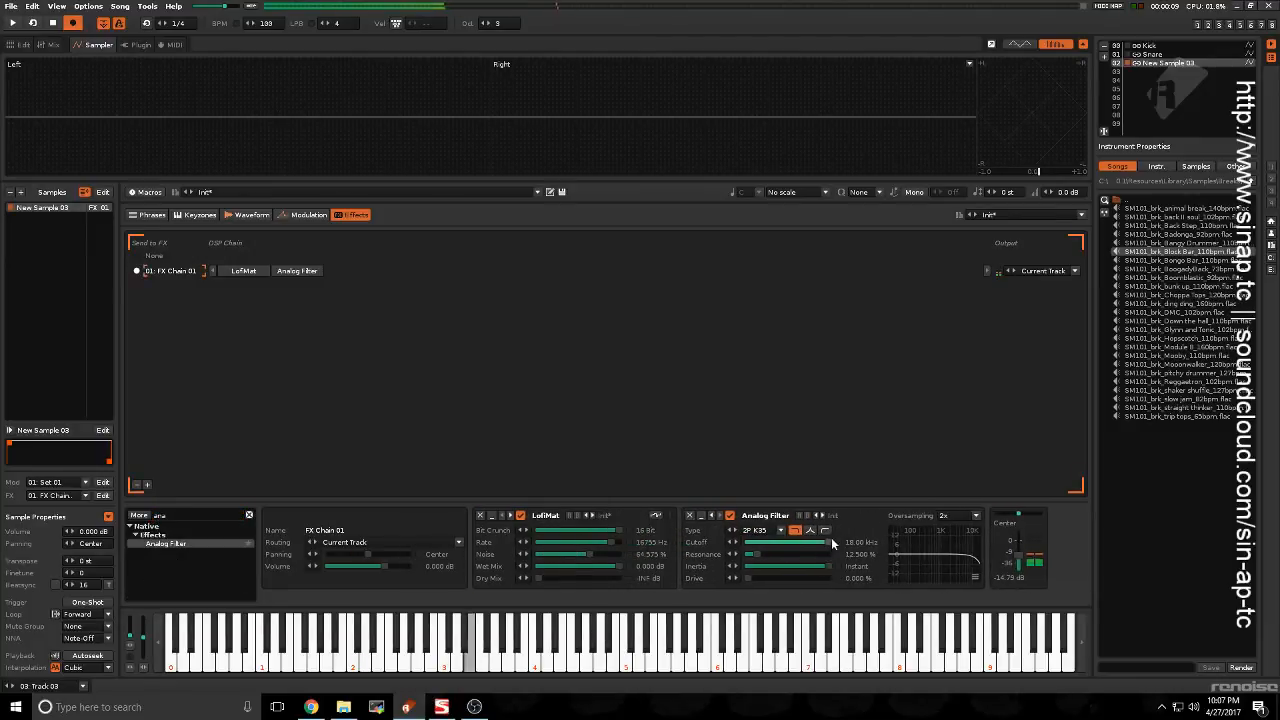
# Step: Set the Analog Filter to high-pass with cutoff 11.31 kHz, resonance 78.040 % and drive 75.613 %, auditioning the sound
pyautogui.moveTo(833, 543)
pyautogui.mouseDown()
pyautogui.moveTo(808, 543)
pyautogui.moveTo(811, 554)
pyautogui.mouseUp()
pyautogui.click(824, 530)
pyautogui.press('c')
pyautogui.moveTo(746, 578); pyautogui.dragTo(822, 545)
pyautogui.press('c')
pyautogui.press('c')
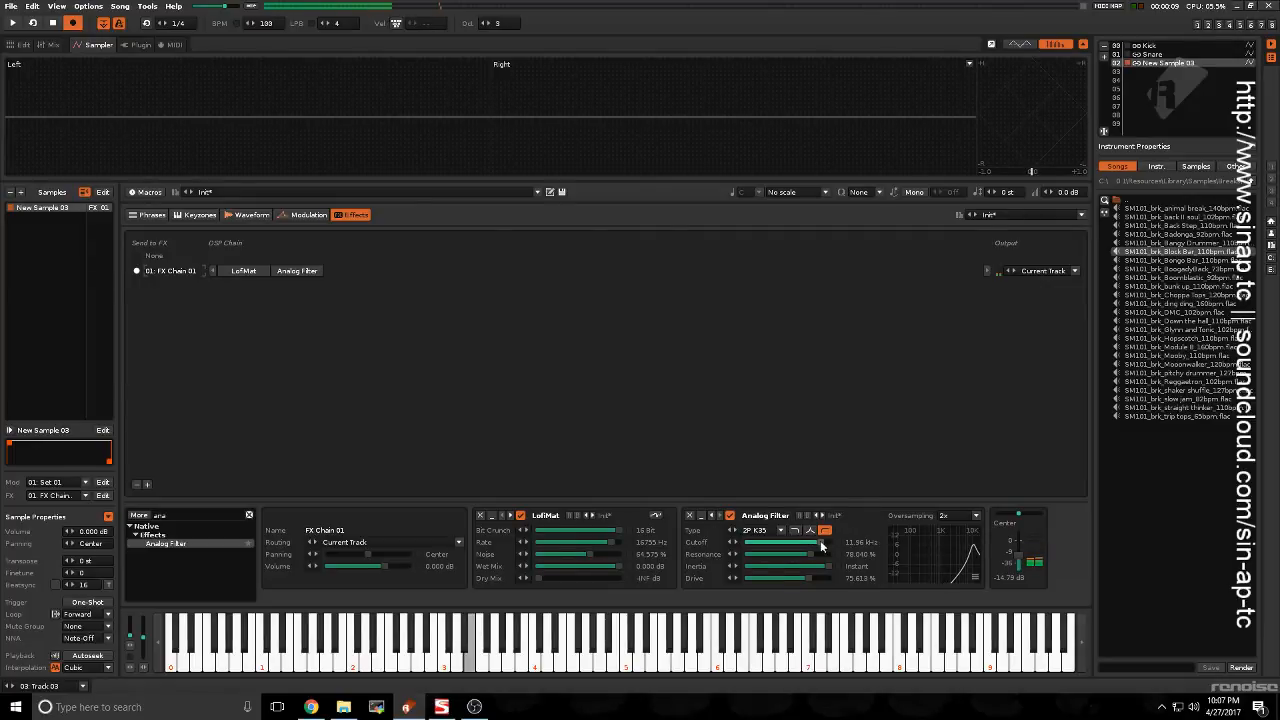
pyautogui.press('c')
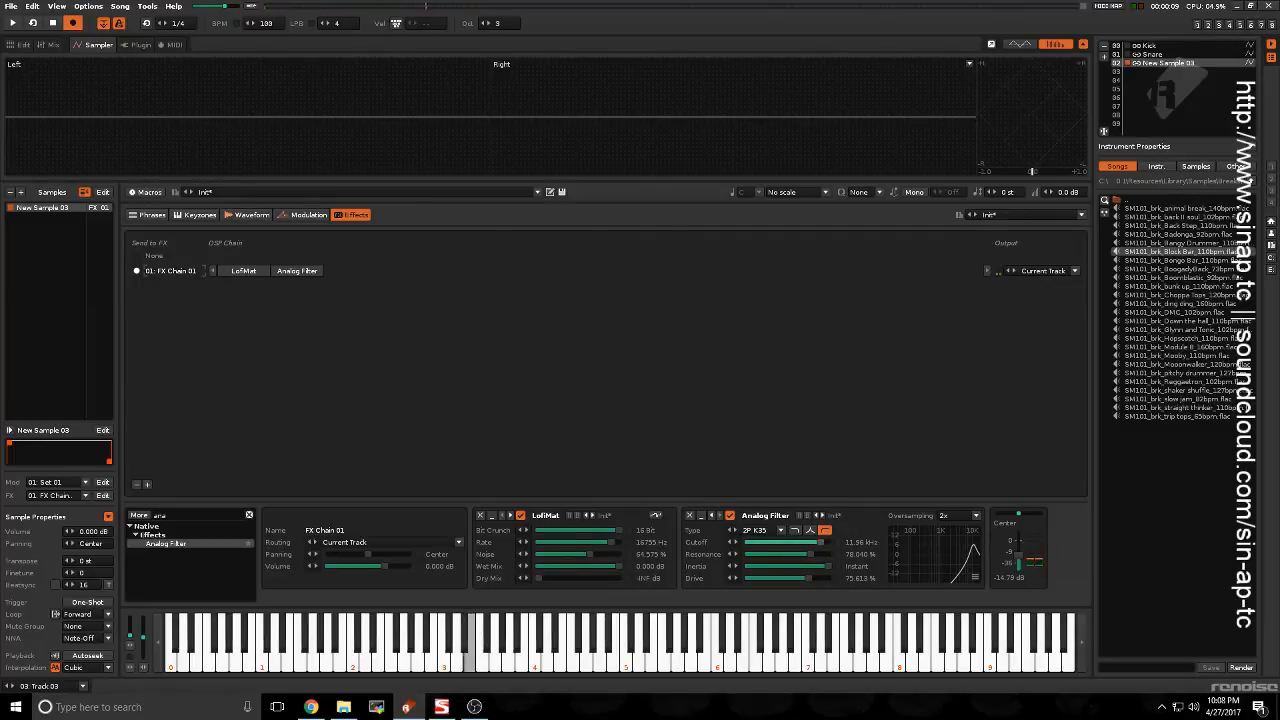
pyautogui.click(821, 543)
pyautogui.press('c')
pyautogui.press('c')
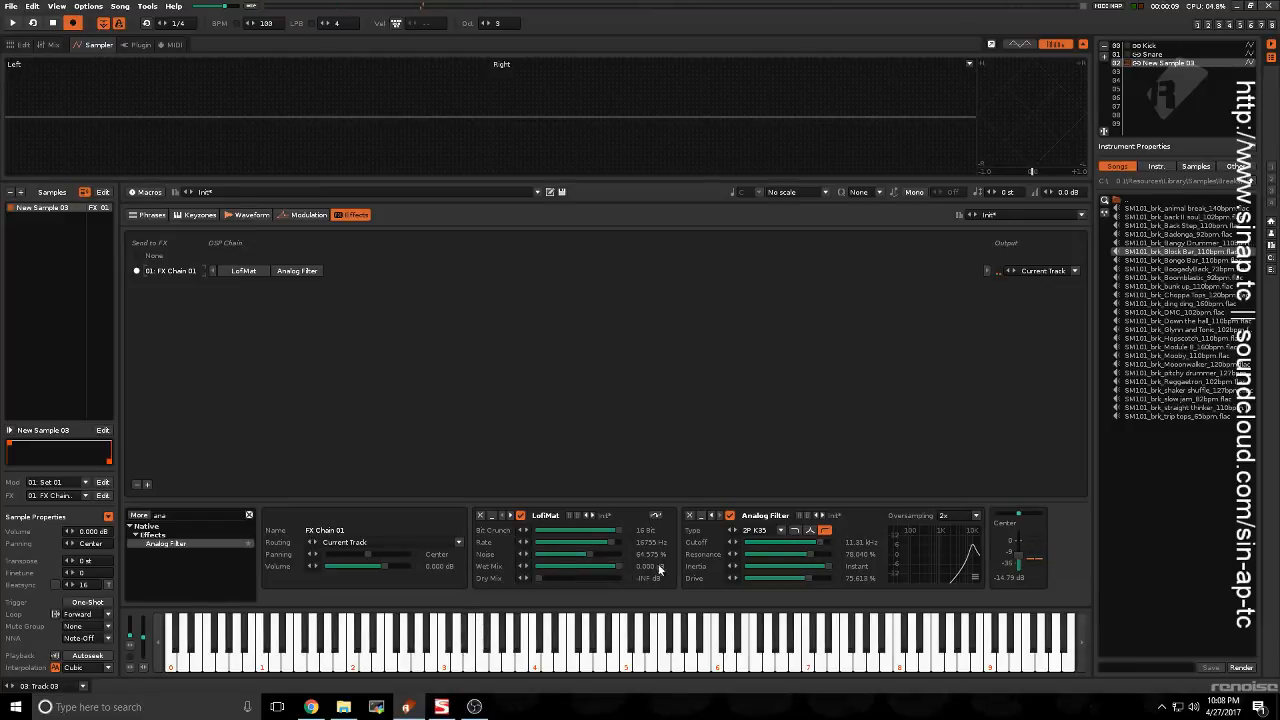
# Step: Rename the instrument in slot 02 as ClosedHat
pyautogui.rightClick(1149, 58)
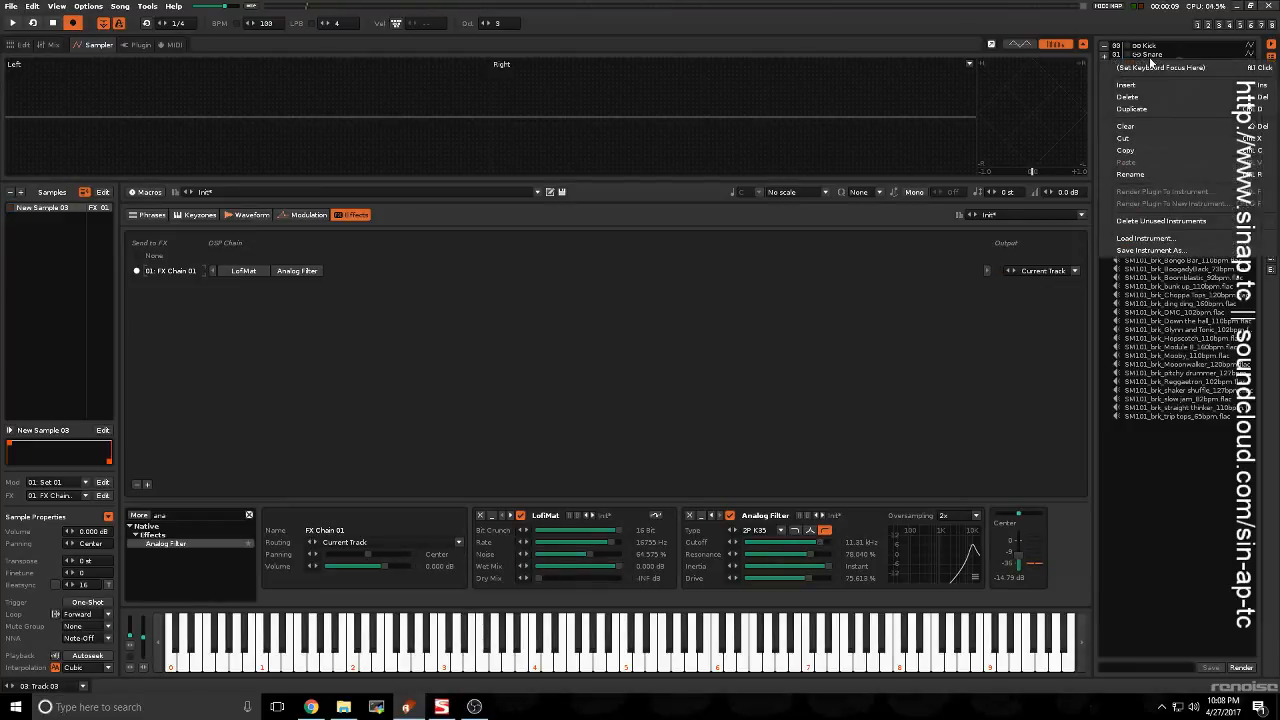
pyautogui.click(1186, 46)
pyautogui.rightClick(1171, 64)
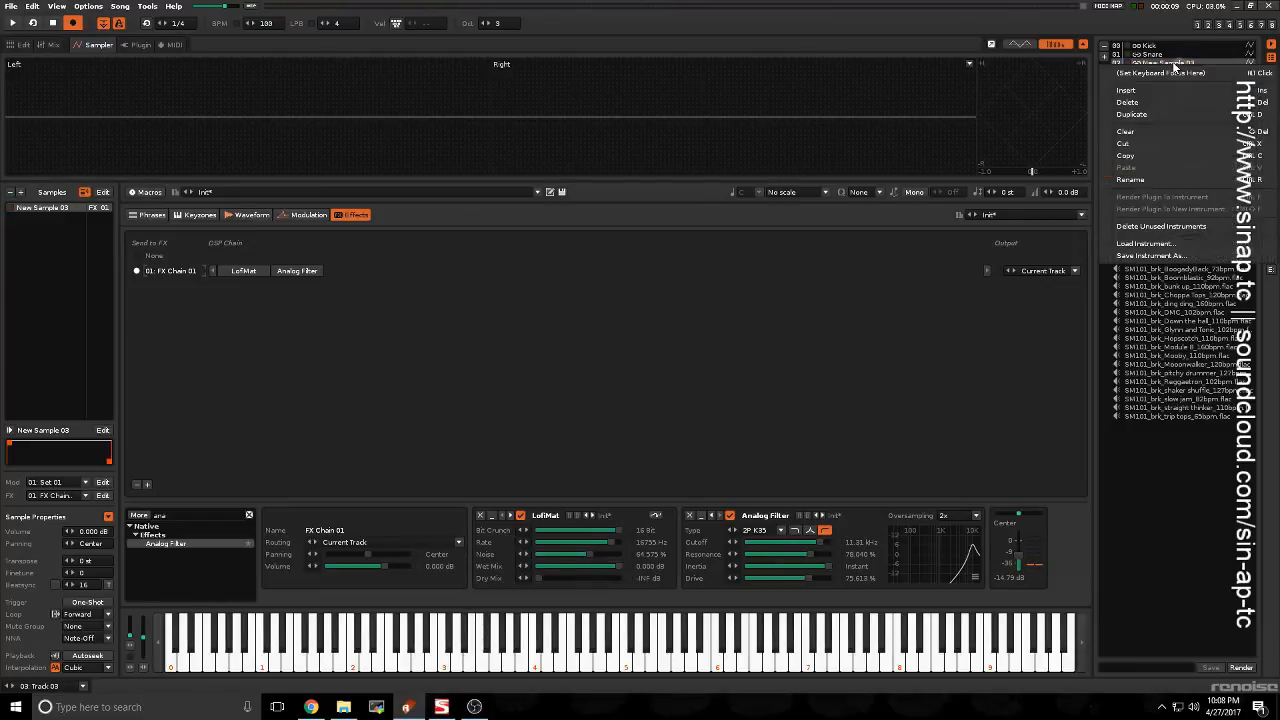
pyautogui.click(1148, 179)
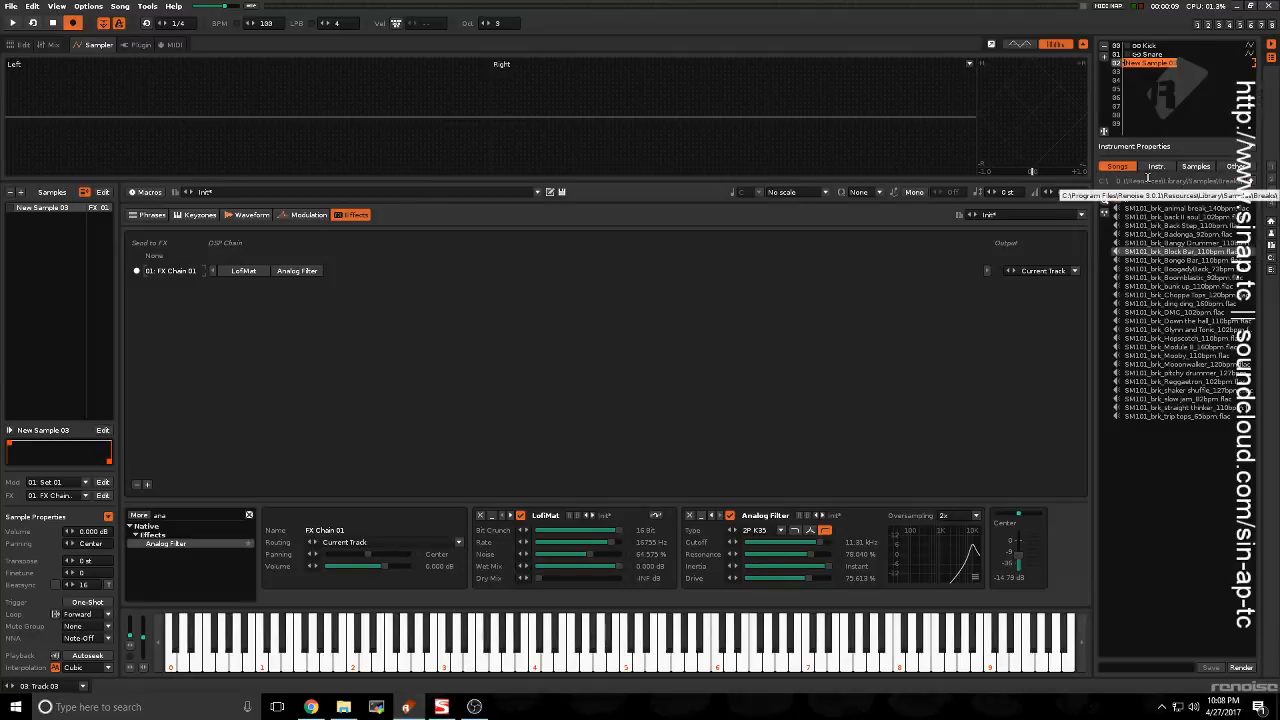
pyautogui.press('BackSpace')
pyautogui.press('Return')
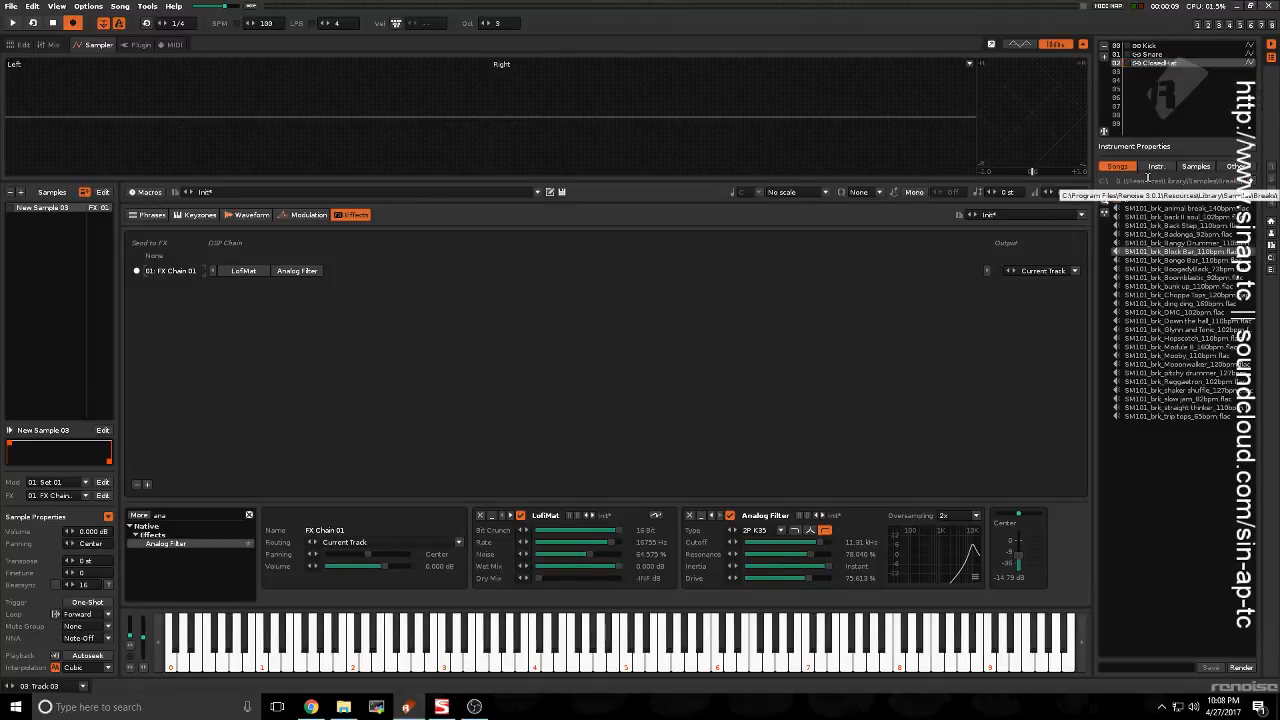
# Step: Duplicate the ClosedHat instrument and rename the copy in slot 03 as OpenHat
pyautogui.click(1143, 82)
pyautogui.click(1141, 71)
pyautogui.click(1143, 64)
pyautogui.rightClick(1144, 65)
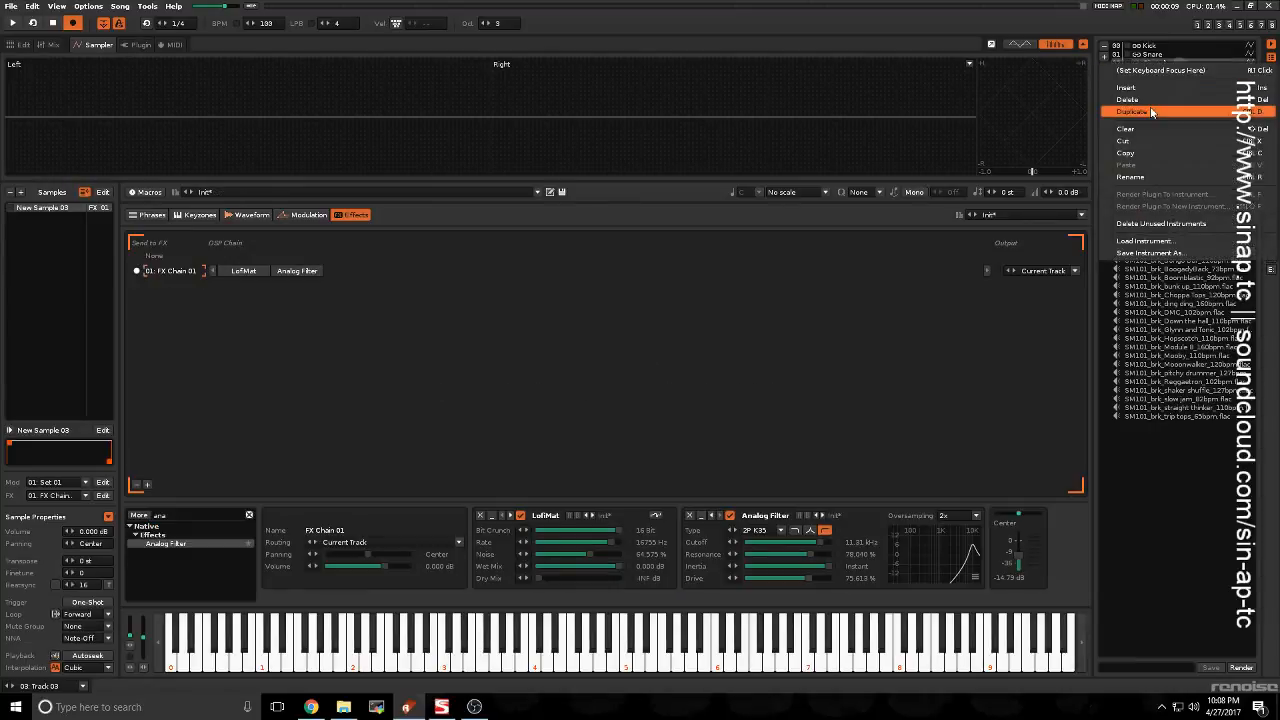
pyautogui.click(1150, 111)
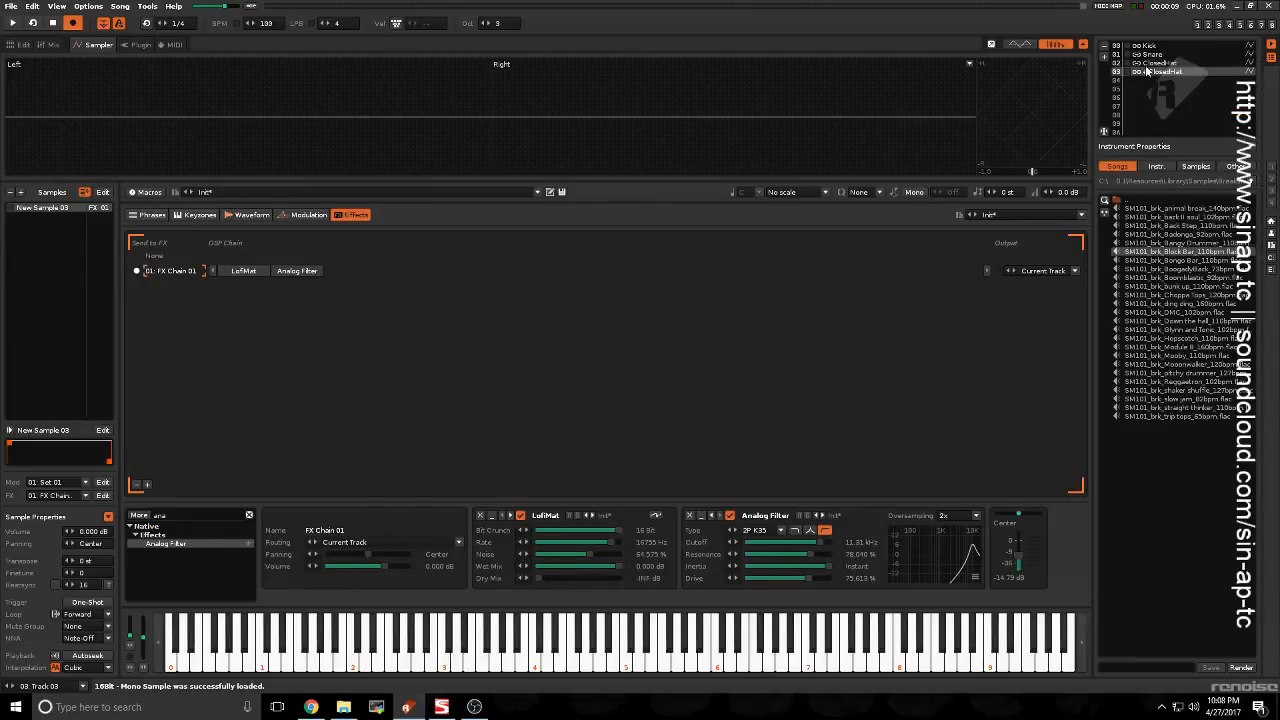
pyautogui.rightClick(1147, 71)
pyautogui.click(1162, 177)
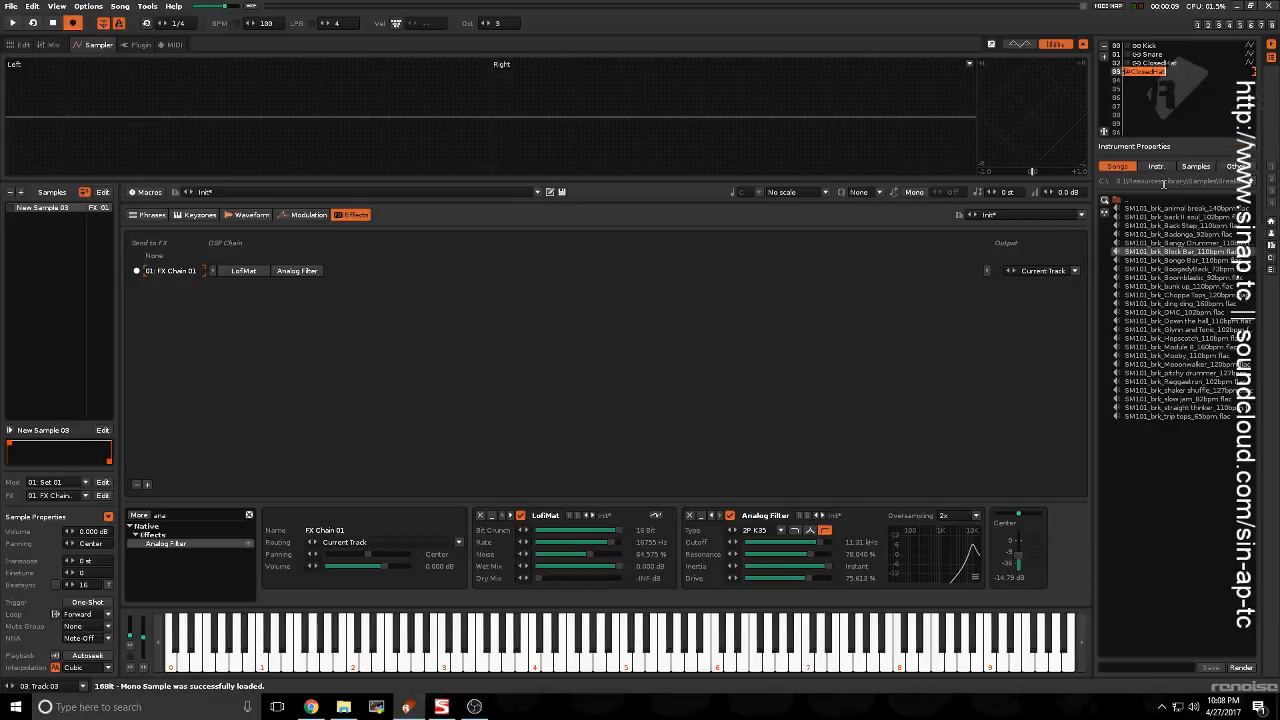
pyautogui.write('OpenHat')
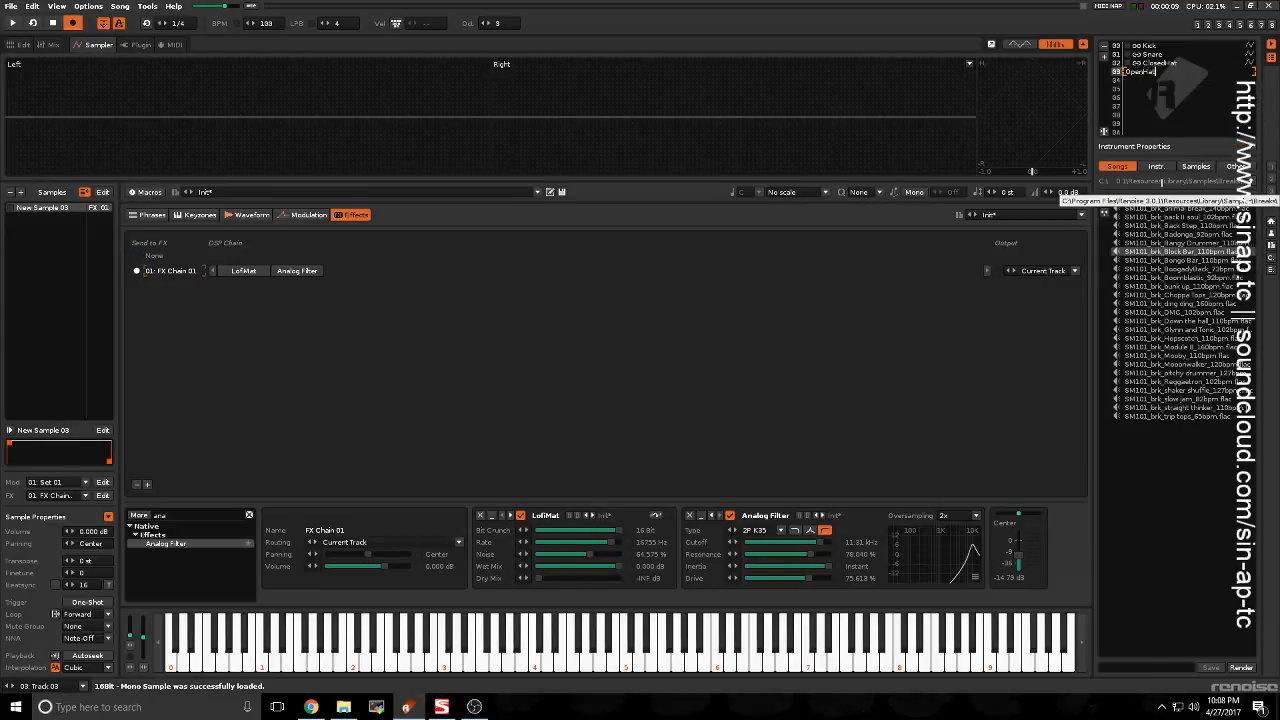
pyautogui.press('Return')
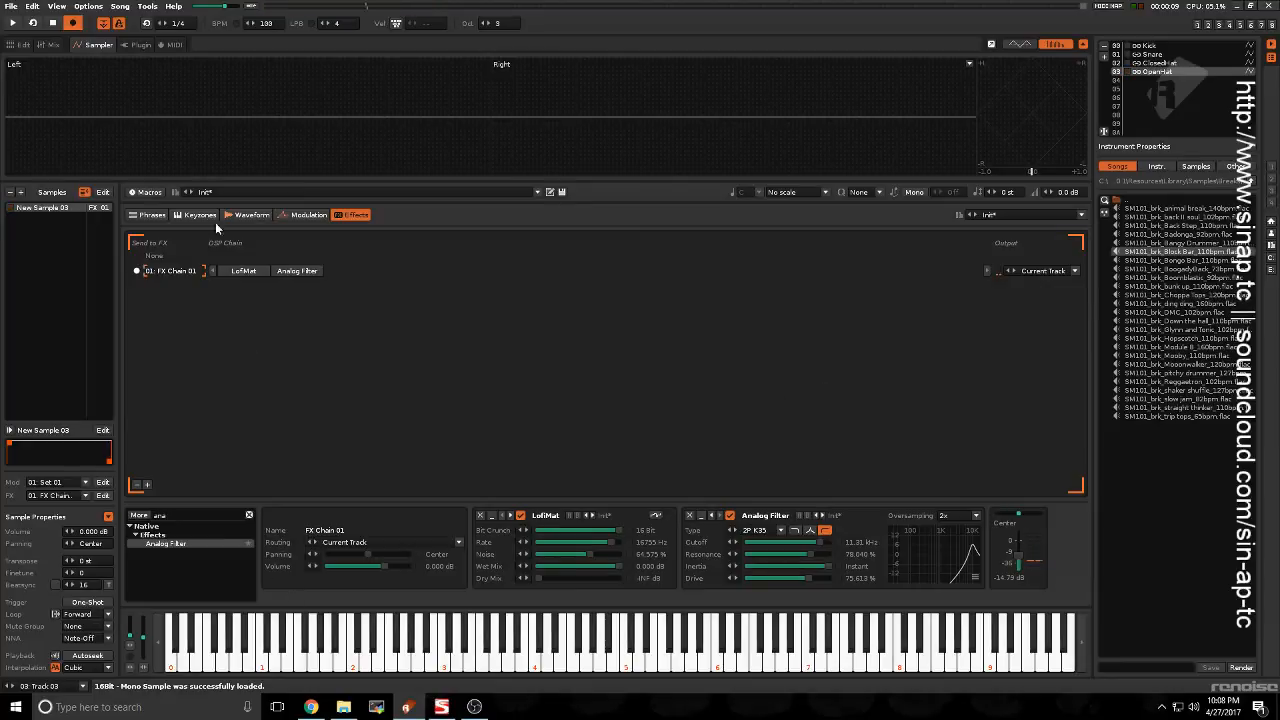
# Step: Lengthen OpenHat's volume envelope with a 0.667 point at 15 ms and a sustain point of 0.083 at 245 ms, auditioning notes
pyautogui.click(305, 215)
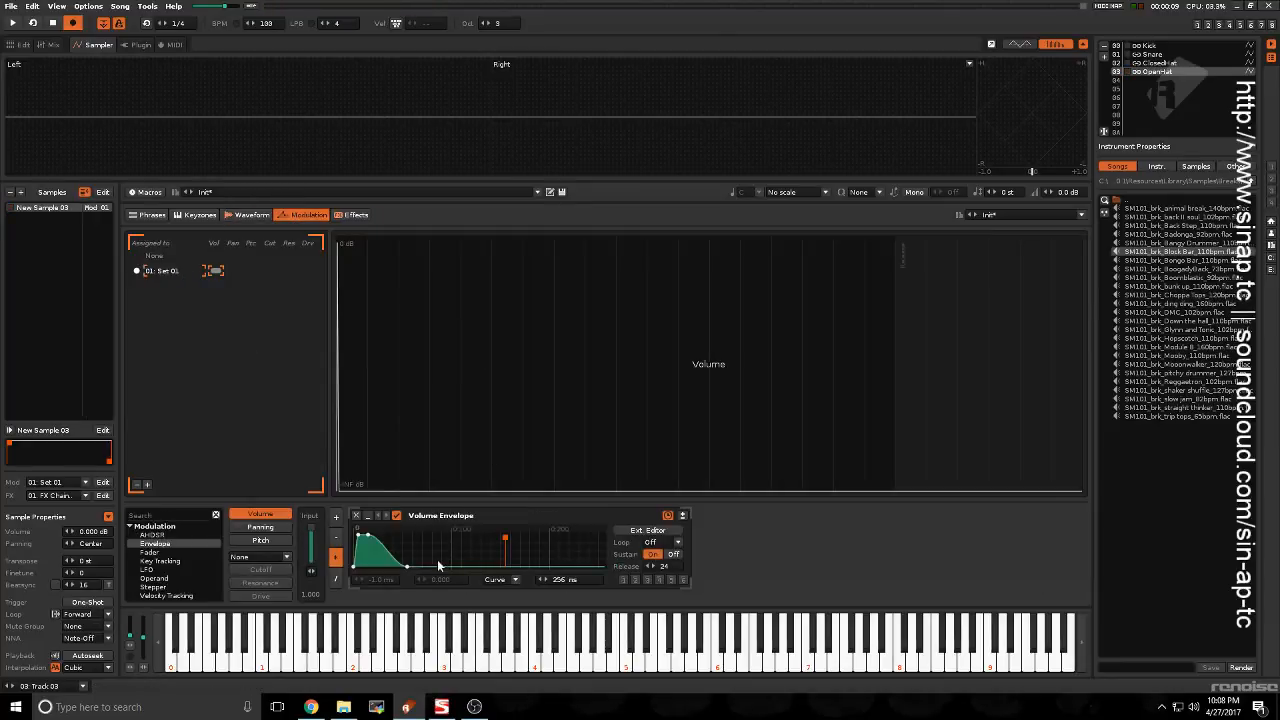
pyautogui.moveTo(405, 566); pyautogui.dragTo(362, 553)
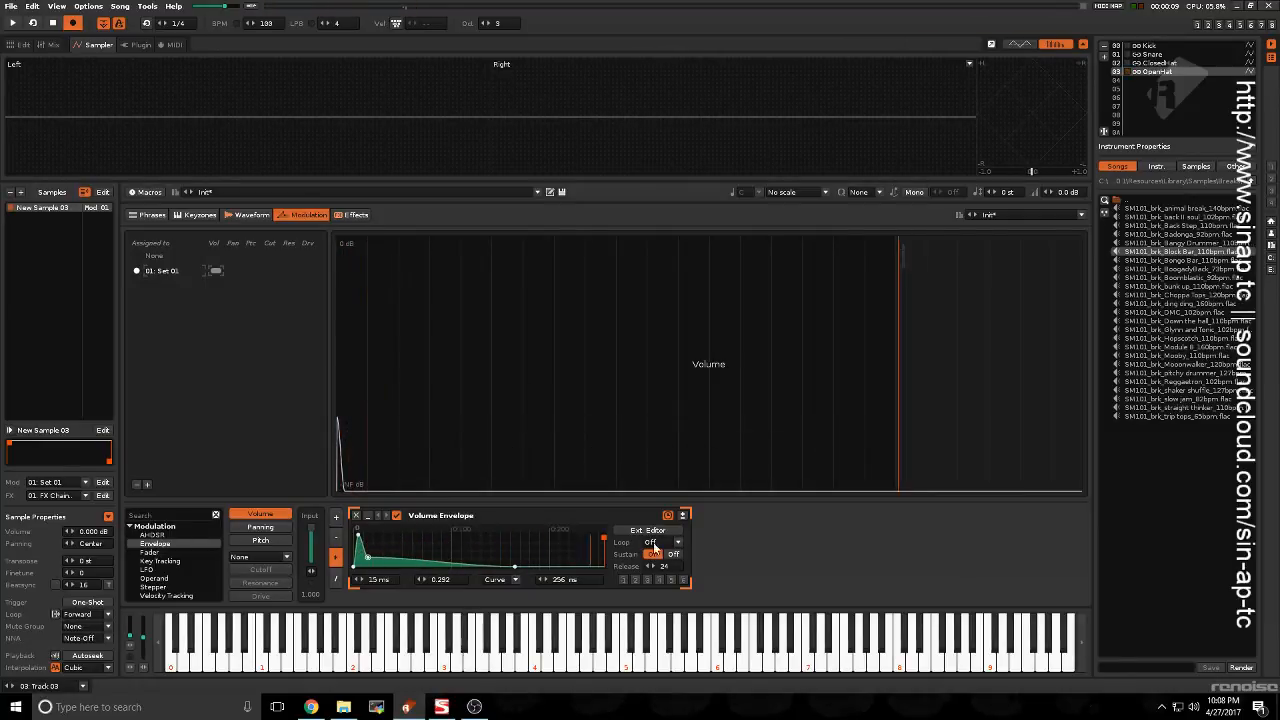
pyautogui.moveTo(368, 557); pyautogui.dragTo(368, 545)
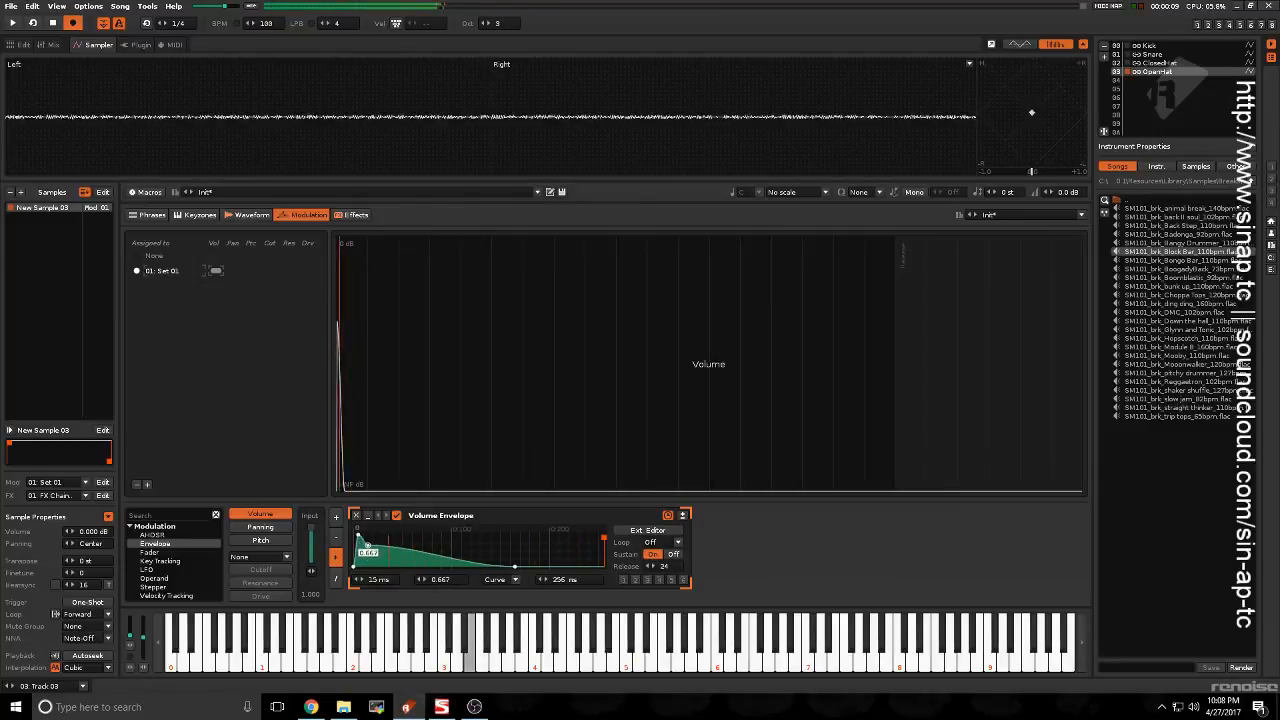
pyautogui.moveTo(505, 567); pyautogui.dragTo(602, 566)
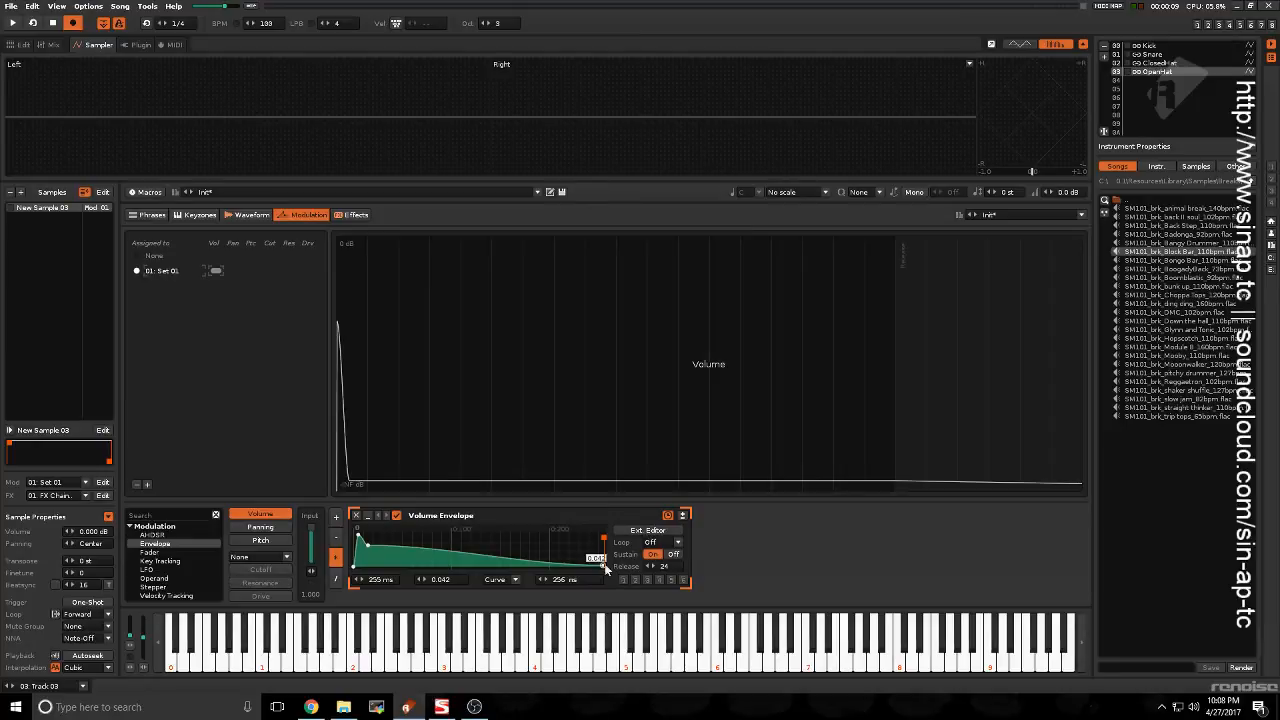
pyautogui.moveTo(602, 543); pyautogui.dragTo(596, 567)
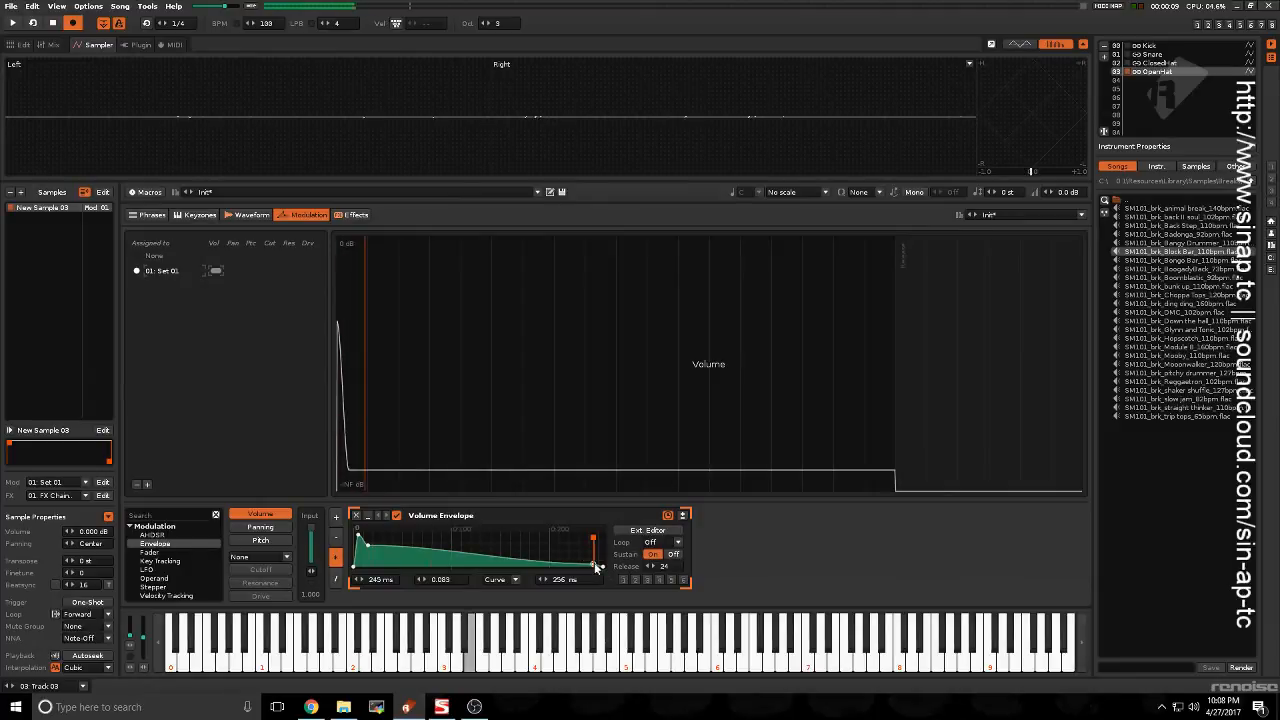
pyautogui.press('c')
pyautogui.press('c')
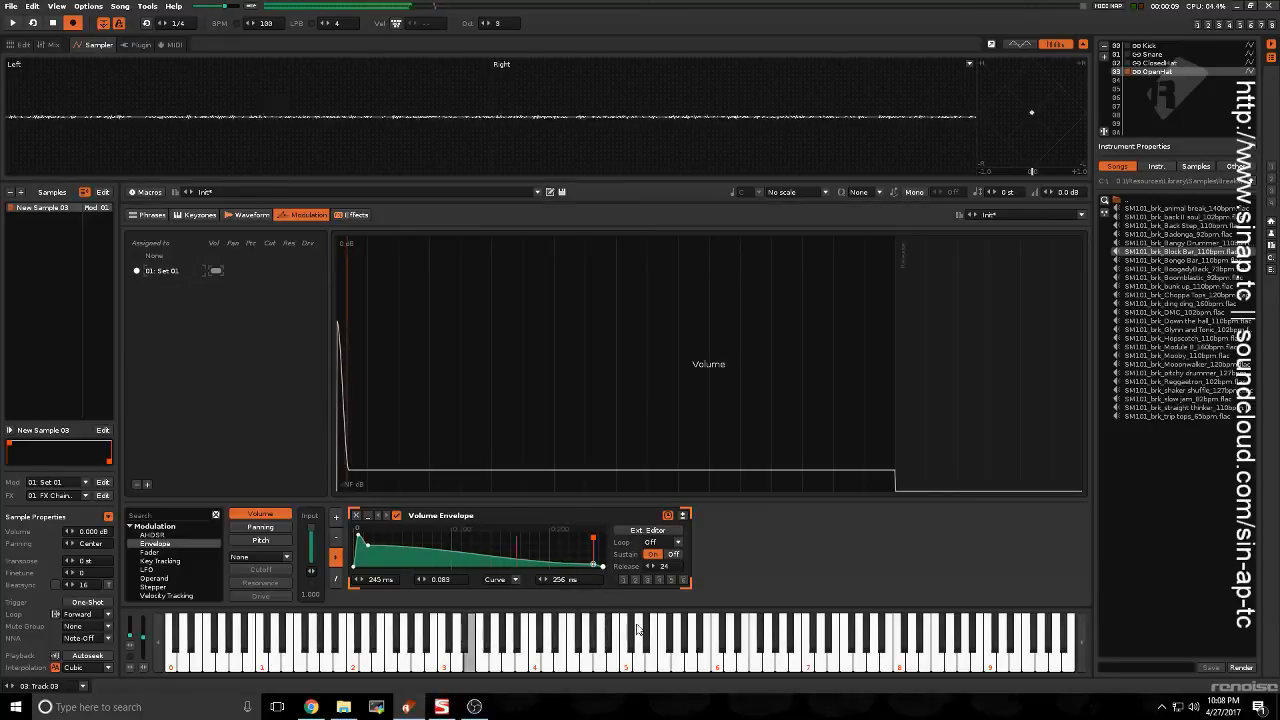
pyautogui.press('c')
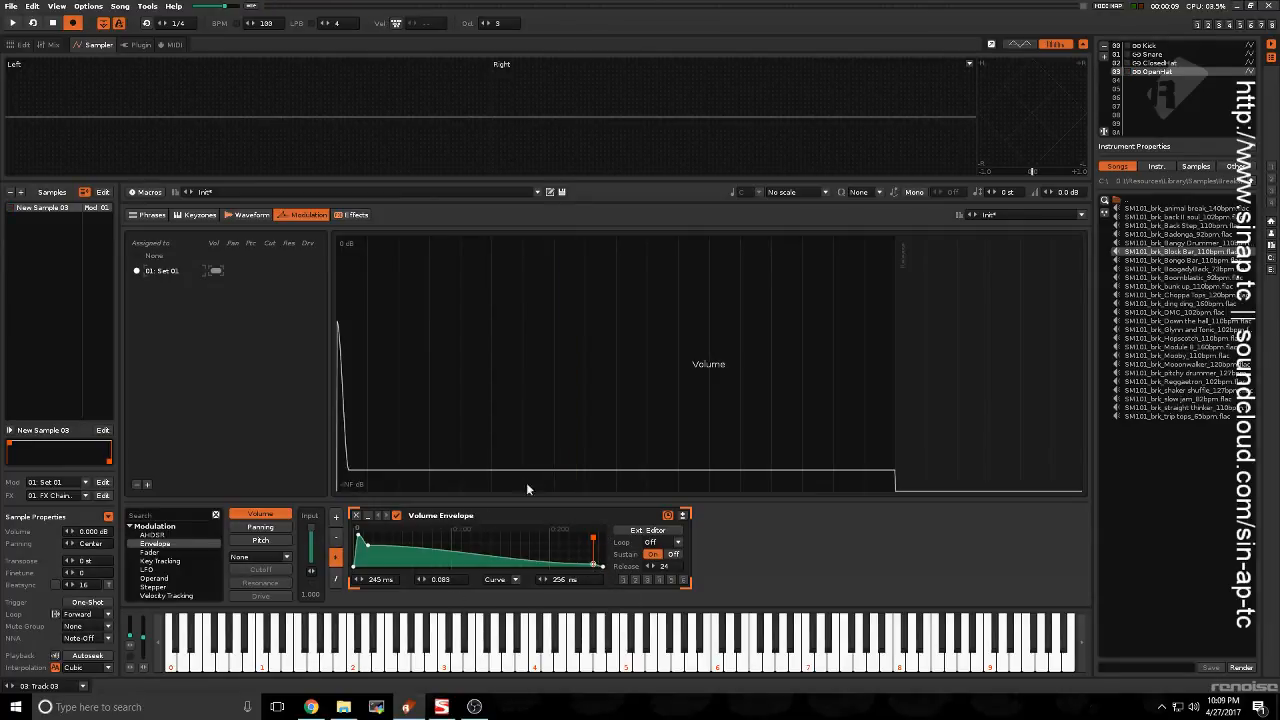
pyautogui.press('c')
# Step: Audition ClosedHat and OpenHat in turn to compare their sound
pyautogui.click(1161, 63)
pyautogui.press('c')
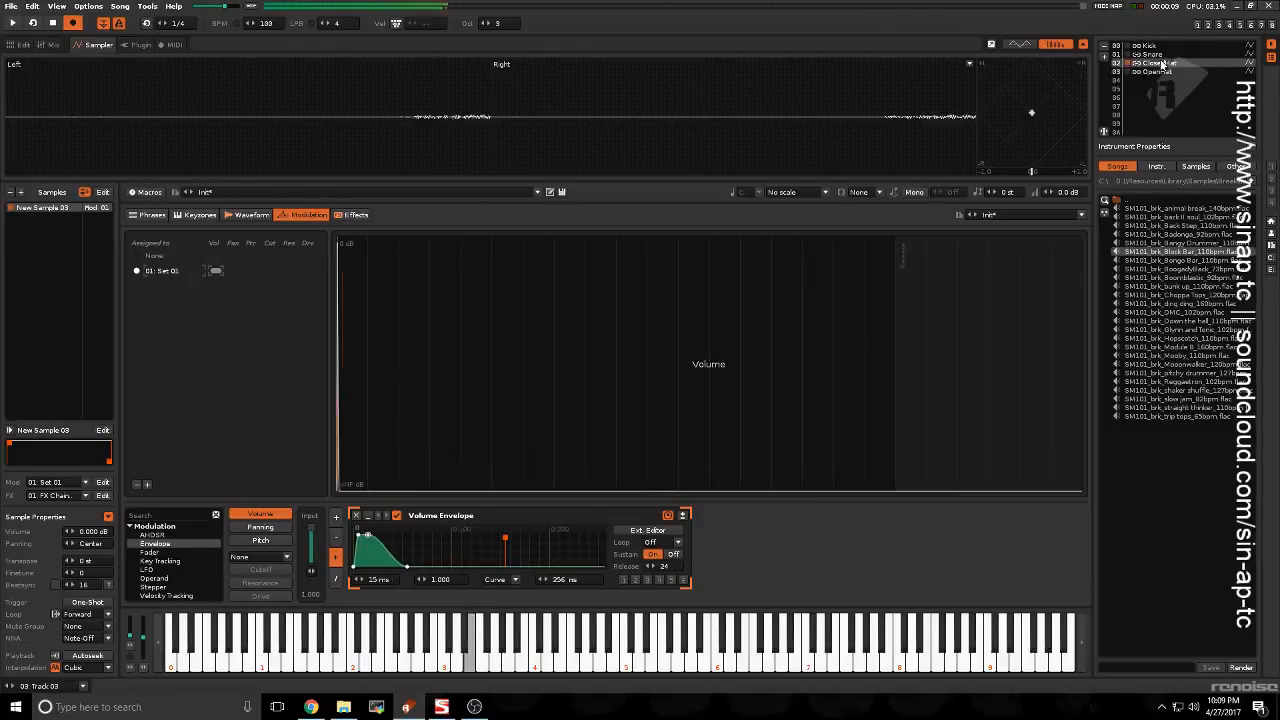
pyautogui.press('c')
pyautogui.click(1163, 71)
pyautogui.press('c')
pyautogui.press('c')
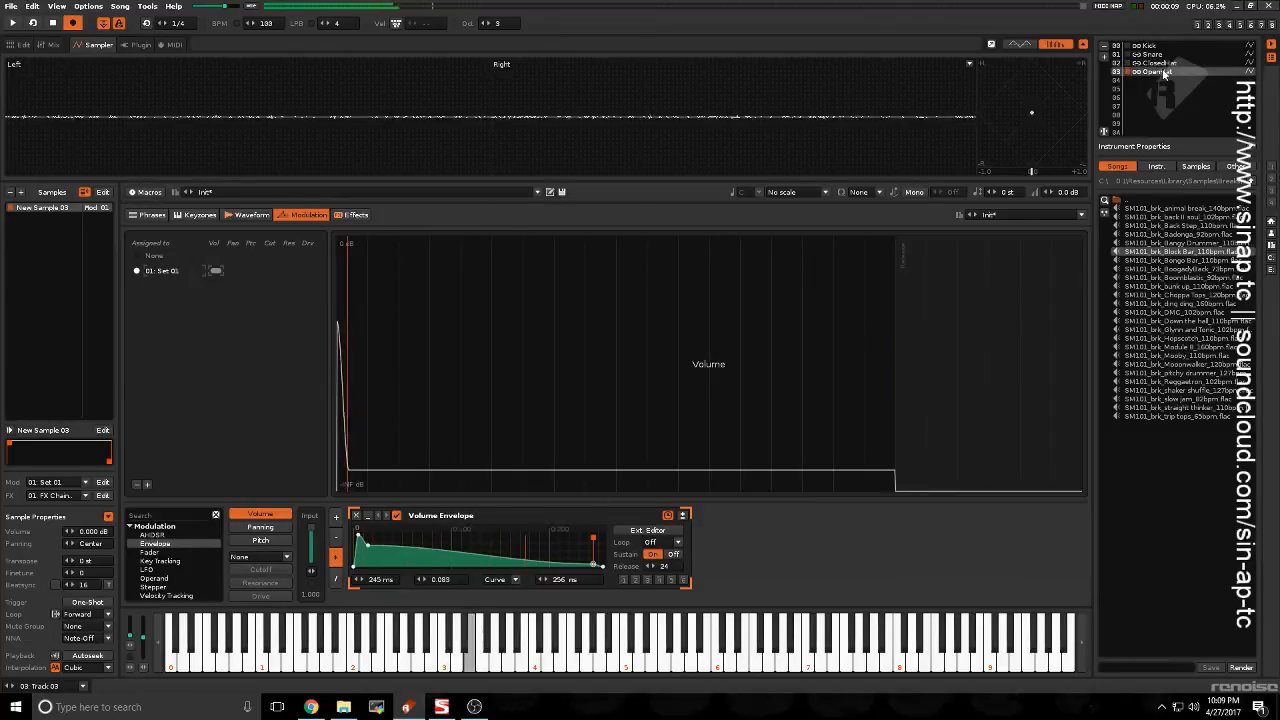
pyautogui.press('c')
pyautogui.press('c')
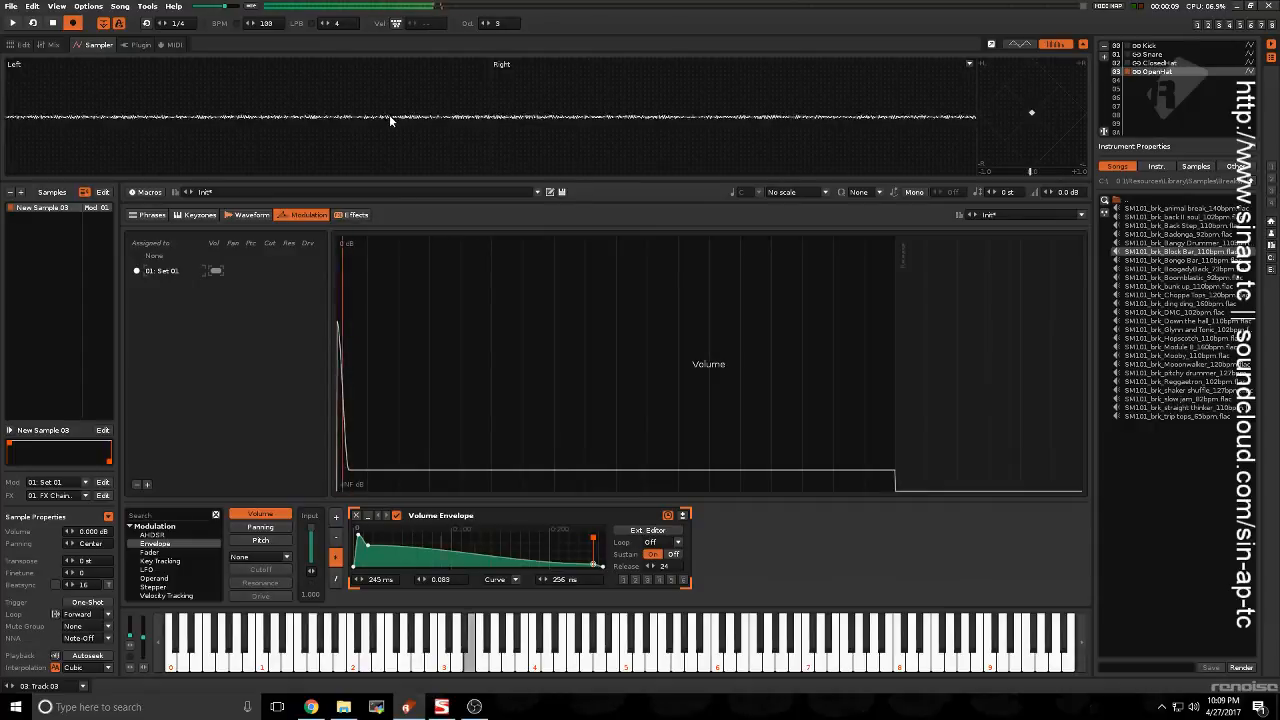
pyautogui.press('c')
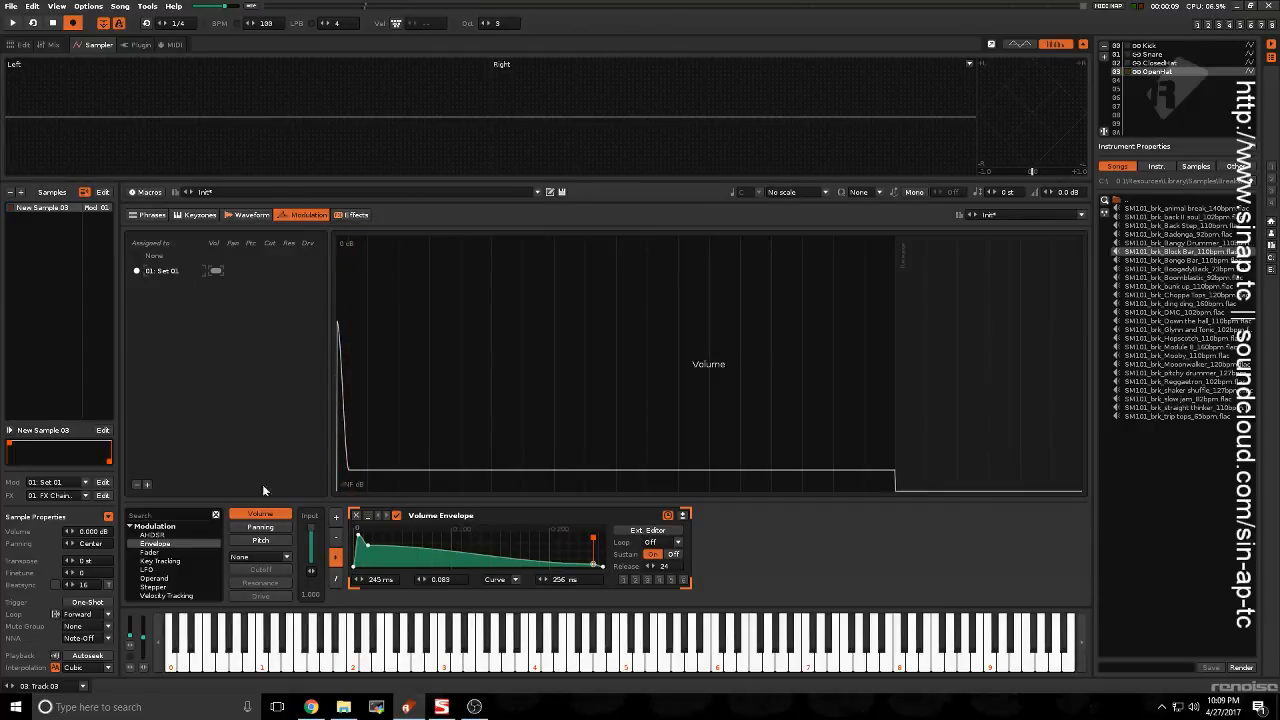
# Step: Raise the output level of OpenHat's effect chain to about -4.8 dB while auditioning notes
pyautogui.click(257, 215)
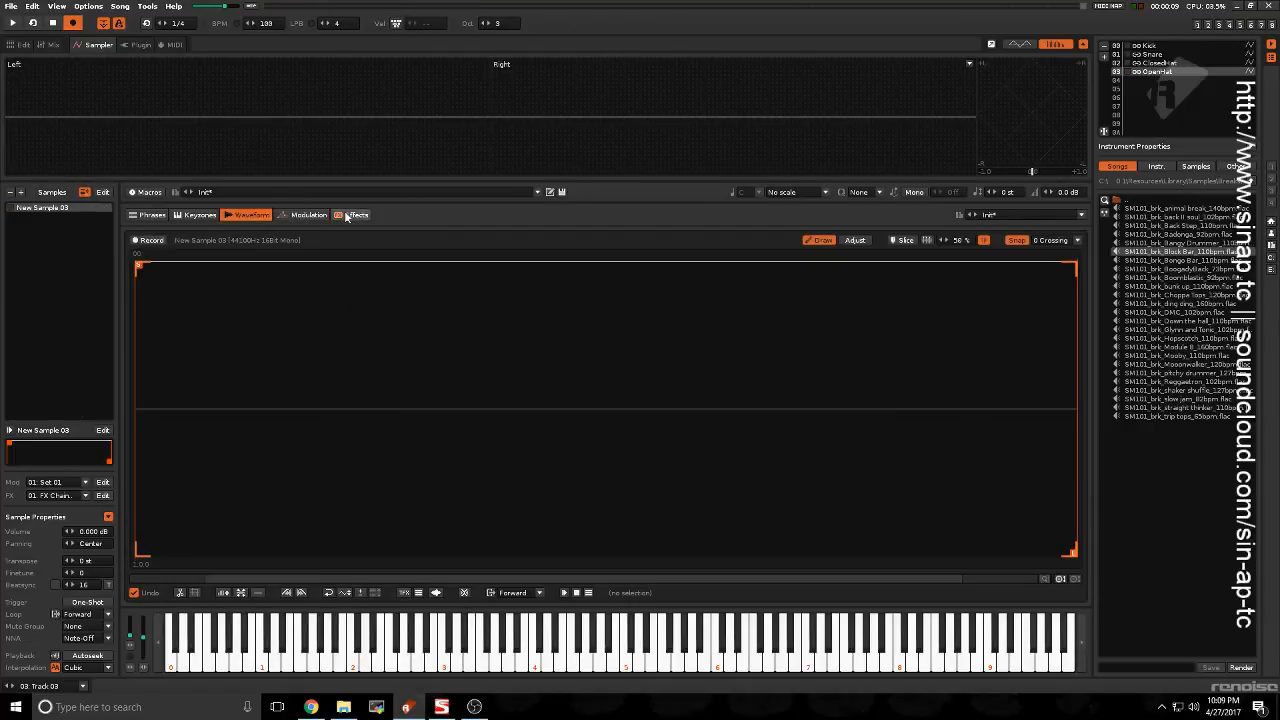
pyautogui.click(355, 215)
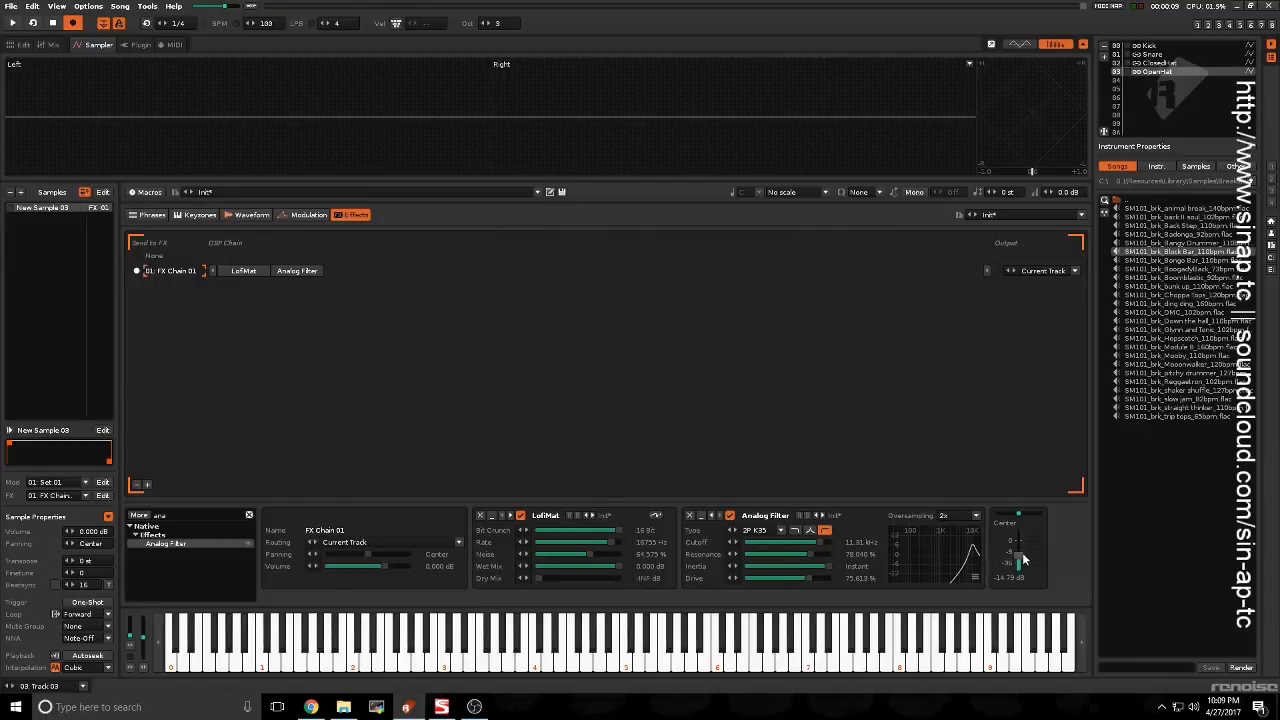
pyautogui.press('c')
pyautogui.press('c')
pyautogui.press('c')
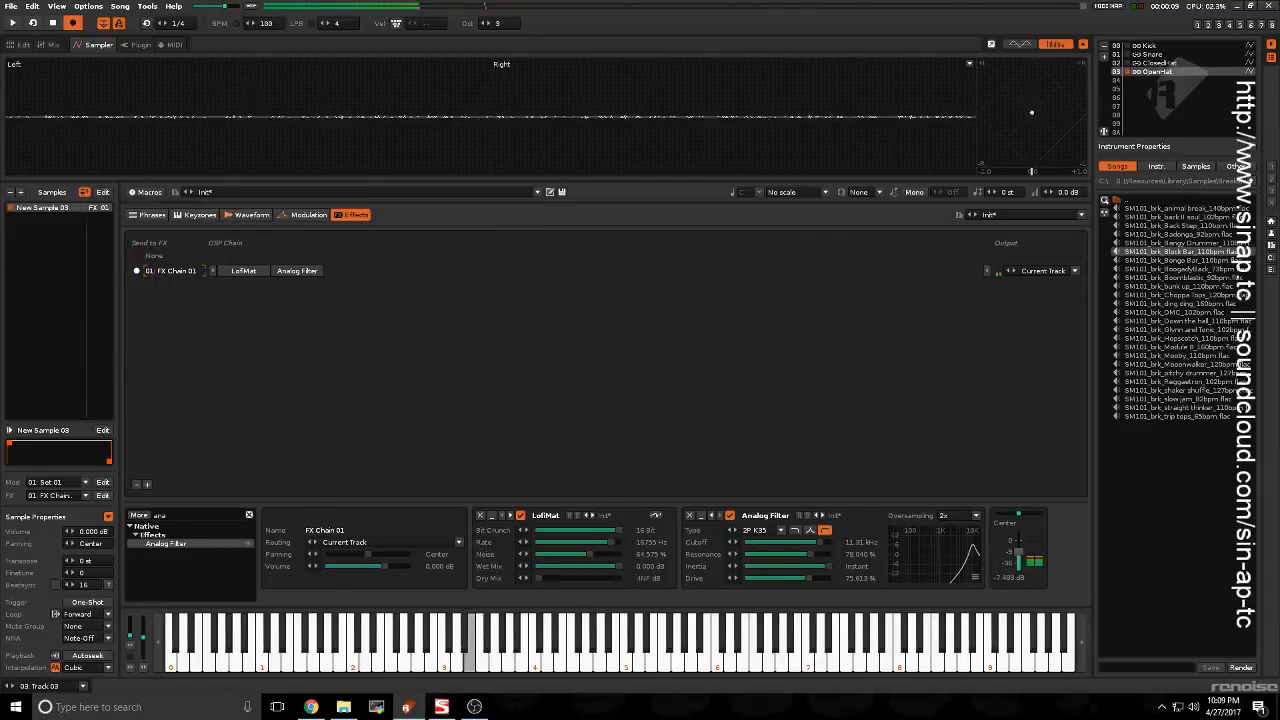
pyautogui.moveTo(1019, 549); pyautogui.dragTo(1019, 553)
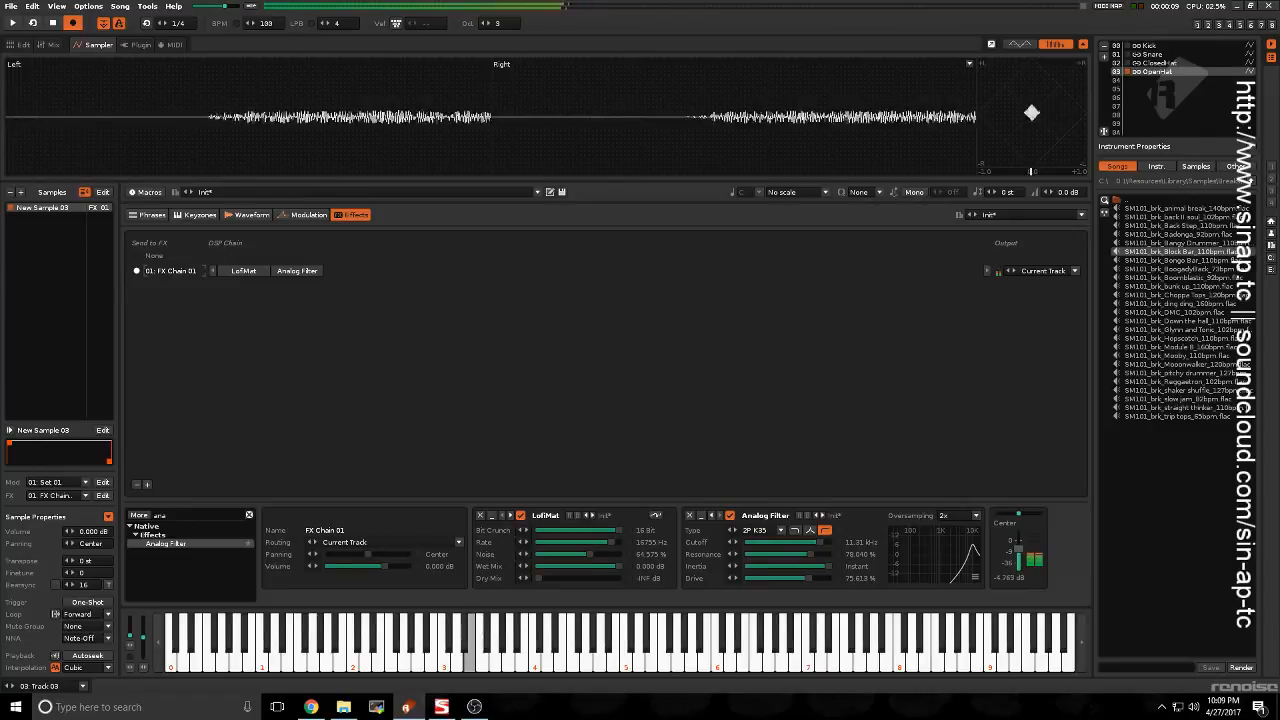
# Step: Raise the output level of ClosedHat's effect chain to about -10.16 dB while auditioning notes
pyautogui.click(1154, 64)
pyautogui.press('c')
pyautogui.press('c')
pyautogui.press('c')
pyautogui.press('c')
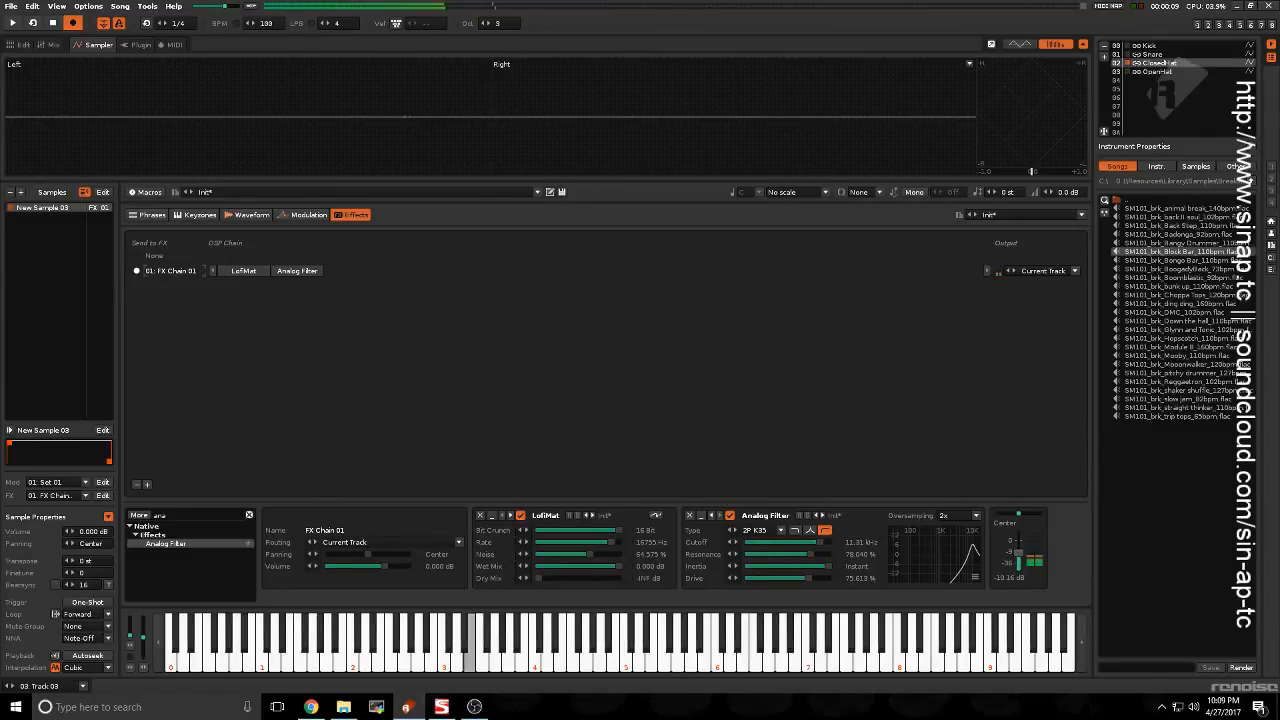
pyautogui.press('c')
pyautogui.press('c')
pyautogui.press('c')
pyautogui.press('c')
# Step: In the pattern, enter ClosedHat E-3 notes on rows 00 and 02 of Track 03
pyautogui.click(16, 45)
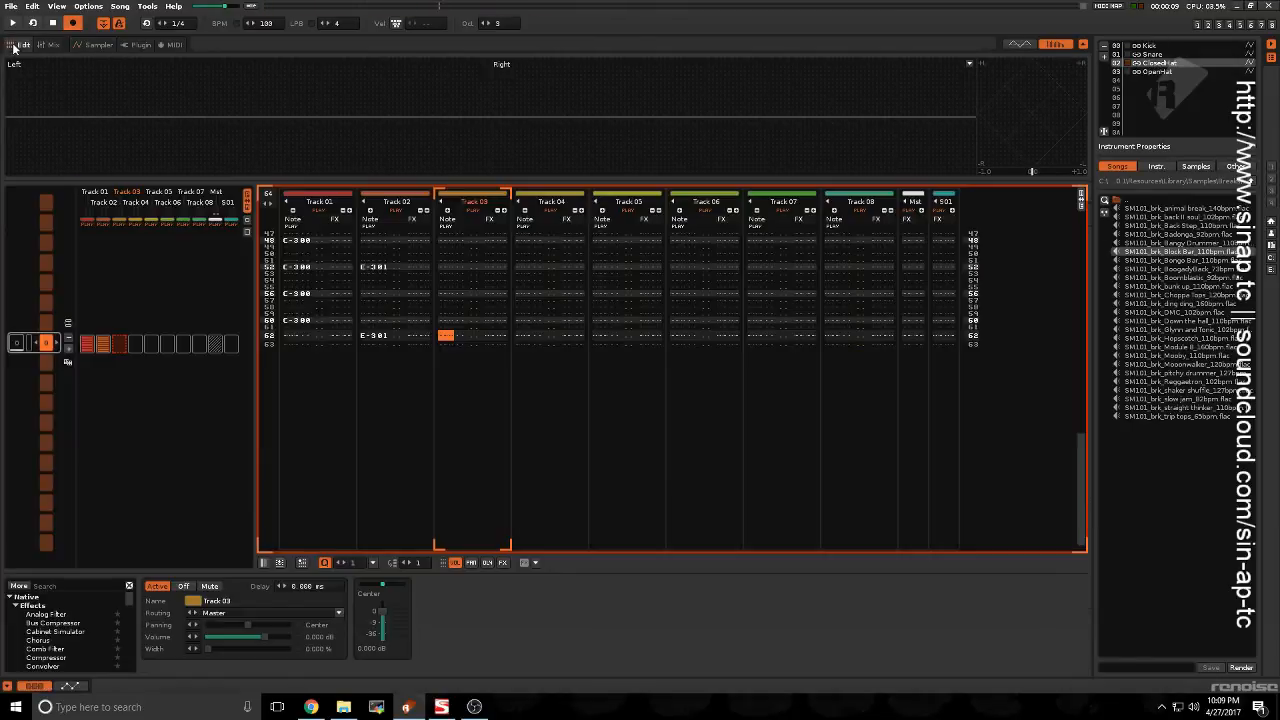
pyautogui.click(447, 335)
pyautogui.scroll(-3, 451, 333)
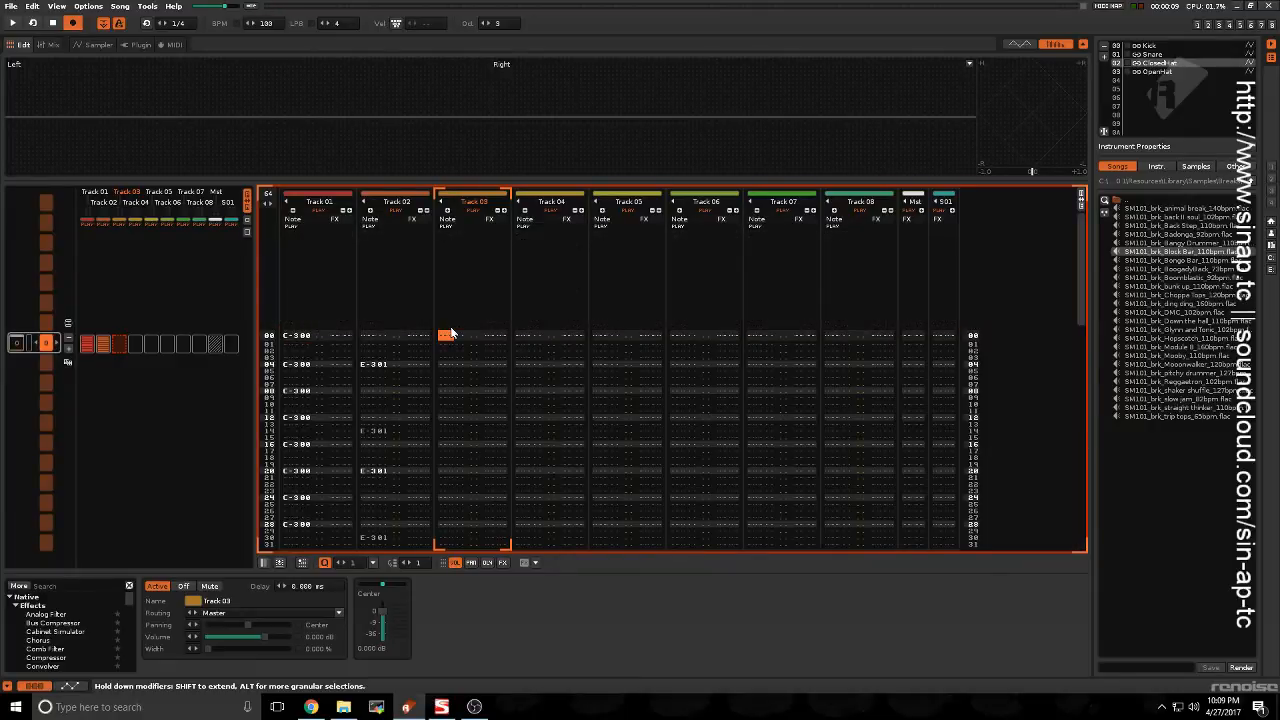
pyautogui.press('Escape')
pyautogui.press('z')
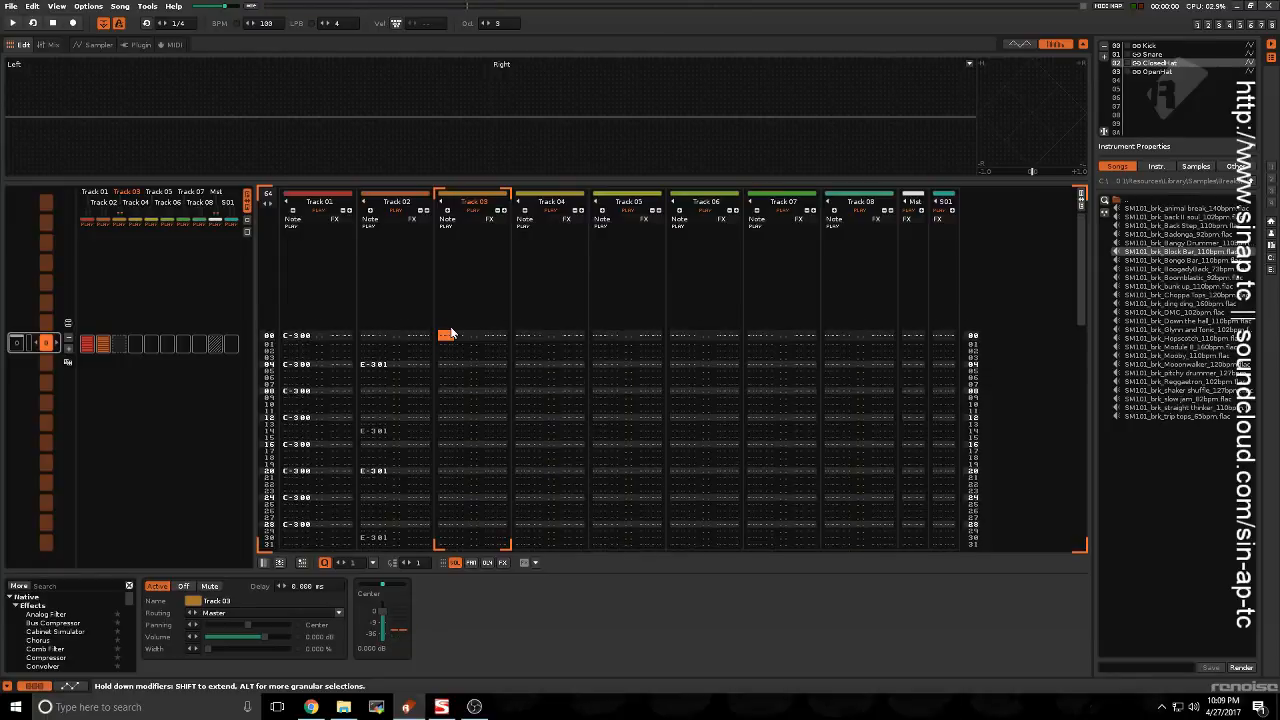
pyautogui.press('Escape')
pyautogui.press('c')
pyautogui.press('Down')
pyautogui.press('c')
pyautogui.press('Down')
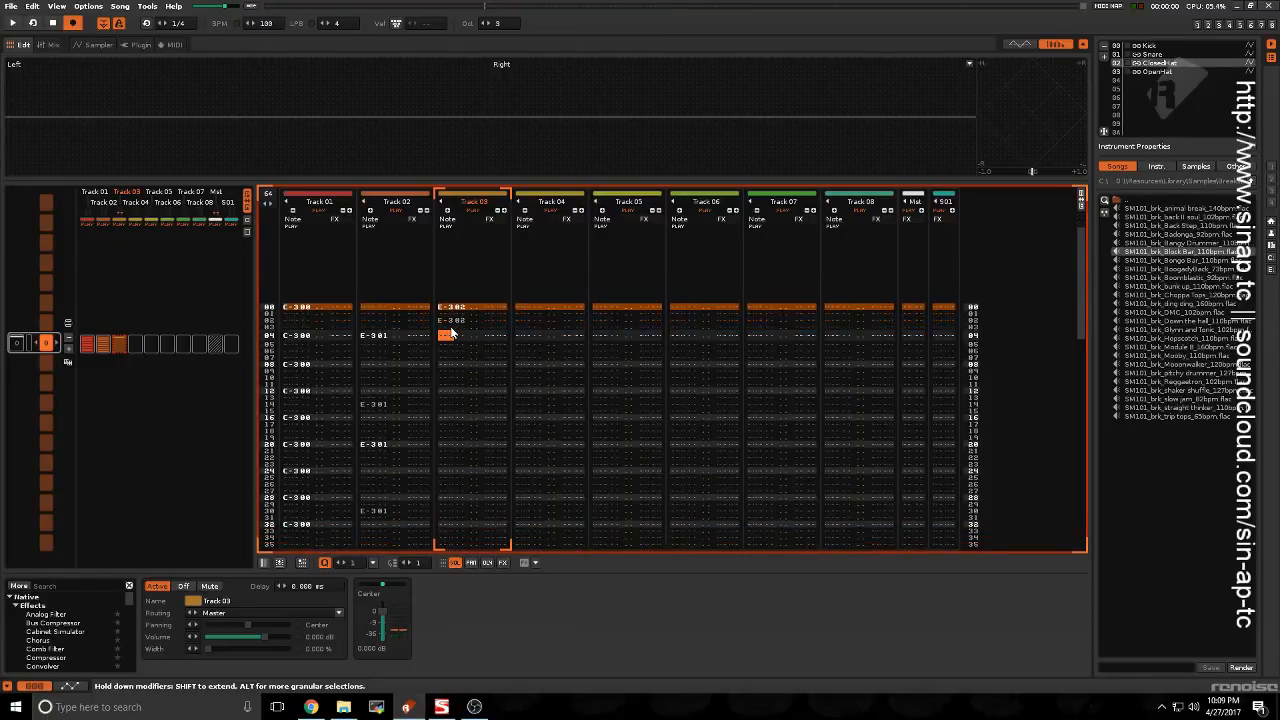
# Step: Enter an OpenHat E-3 note on row 04 of Track 04 and briefly play the pattern
pyautogui.press('Tab')
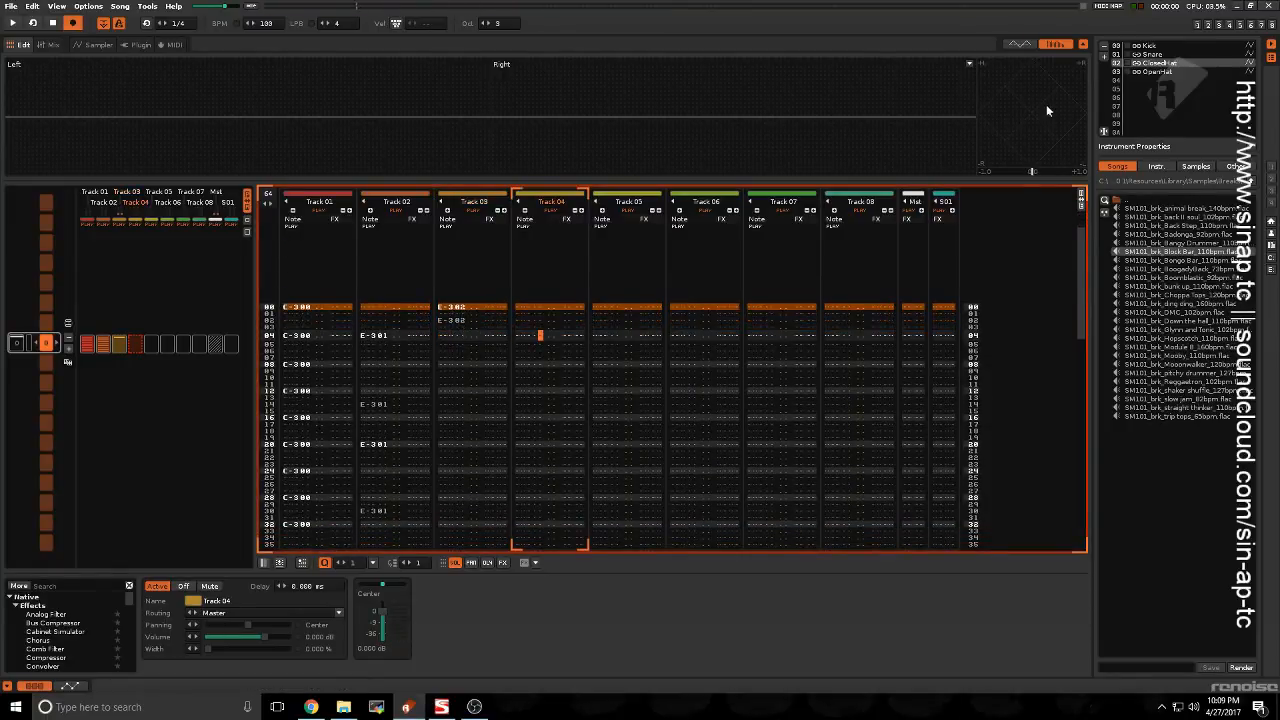
pyautogui.click(1147, 73)
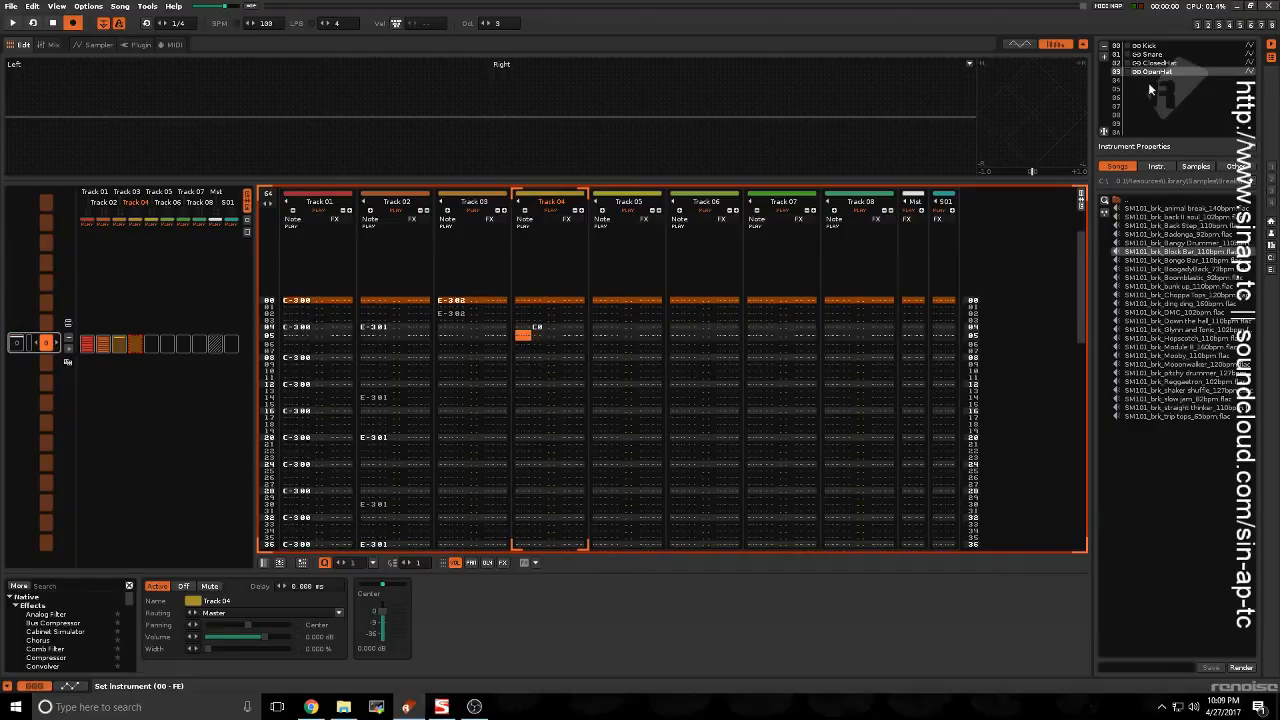
pyautogui.press('c')
pyautogui.press('Left')
pyautogui.press('Up')
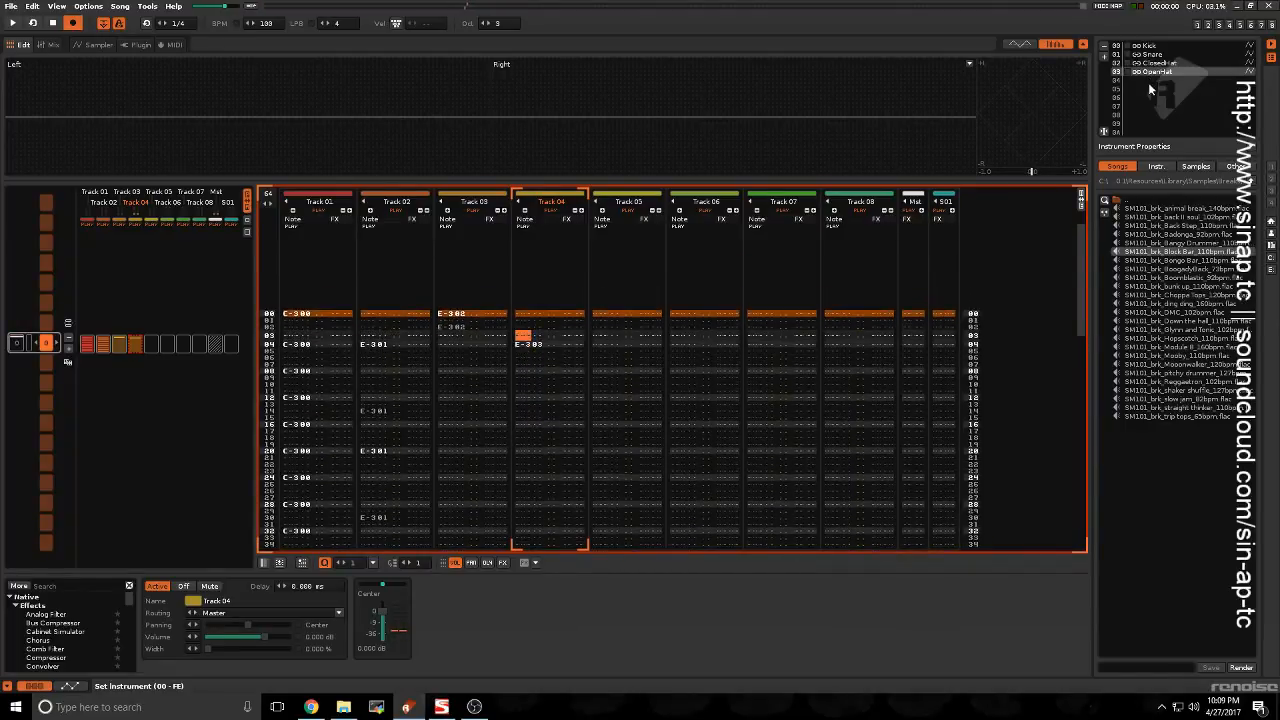
pyautogui.press('space')
pyautogui.press('space')
# Step: Add another OpenHat E-3 note on row 02 of Track 04
pyautogui.press('Up')
pyautogui.press('Left')
pyautogui.press('Left')
pyautogui.press('Left')
pyautogui.press('Left')
pyautogui.press('Left')
pyautogui.press('Left')
pyautogui.press('Left')
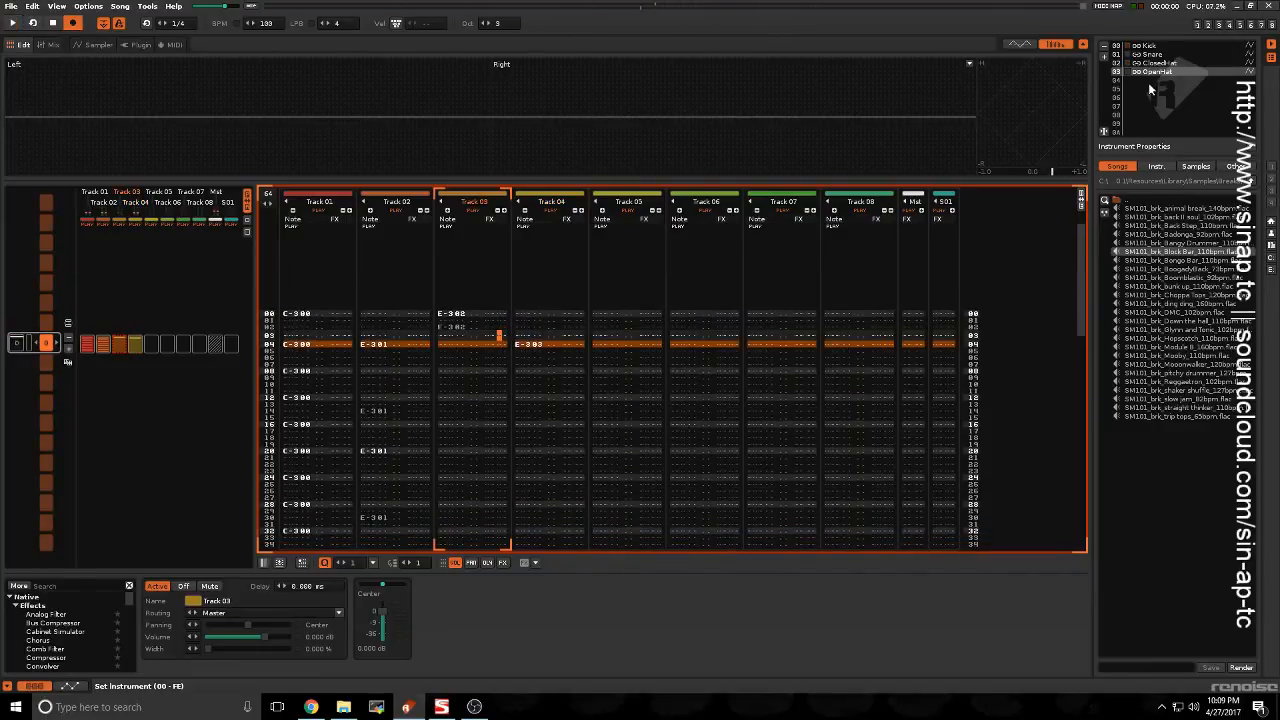
pyautogui.press('Up')
pyautogui.press('Up')
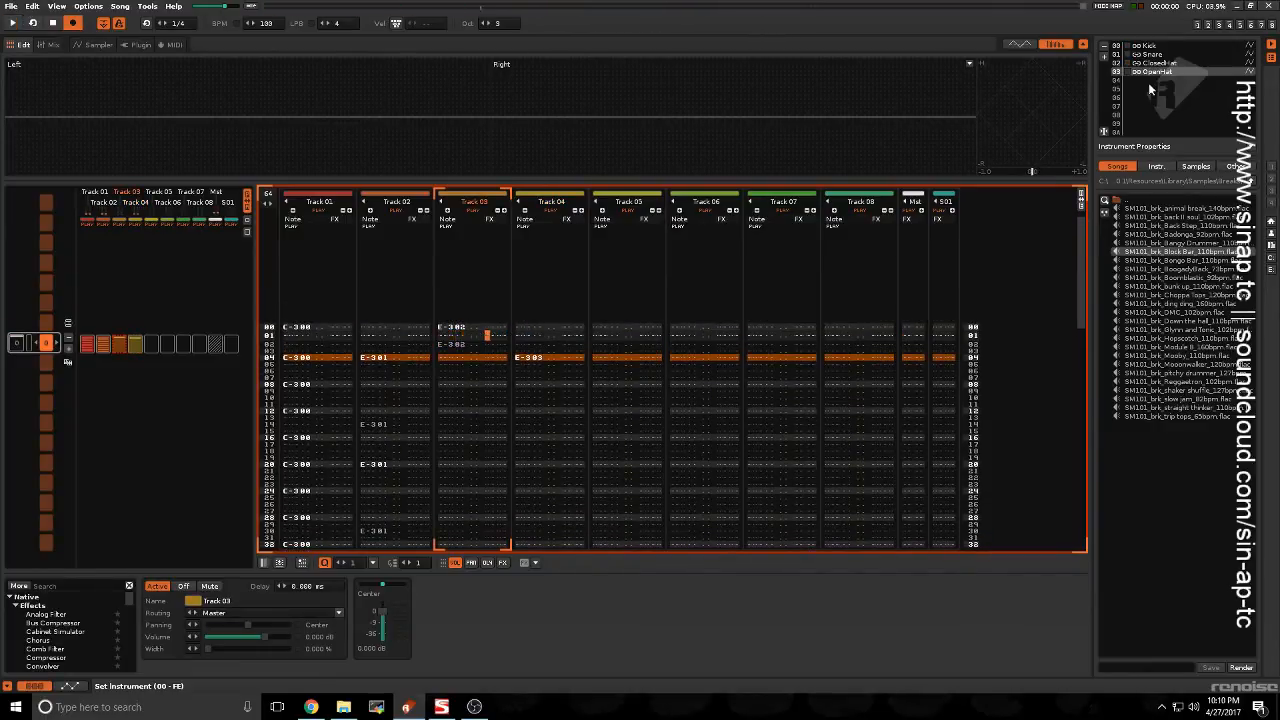
pyautogui.press('Down')
pyautogui.press('Right')
pyautogui.press('Right')
pyautogui.press('Right')
pyautogui.press('space')
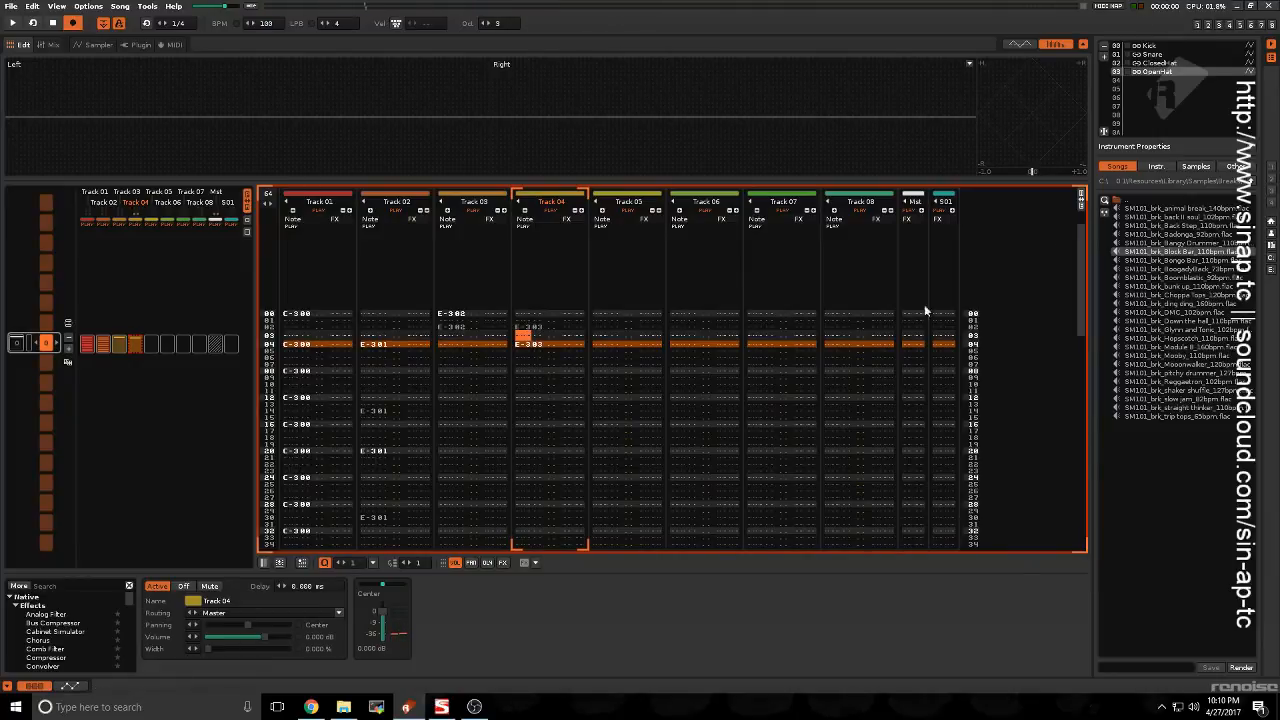
# Step: Delete the OpenHat note on row 04 of Track 04, keeping the one on row 02
pyautogui.press('Down')
pyautogui.press('Delete')
pyautogui.press('\\')
pyautogui.press('Down')
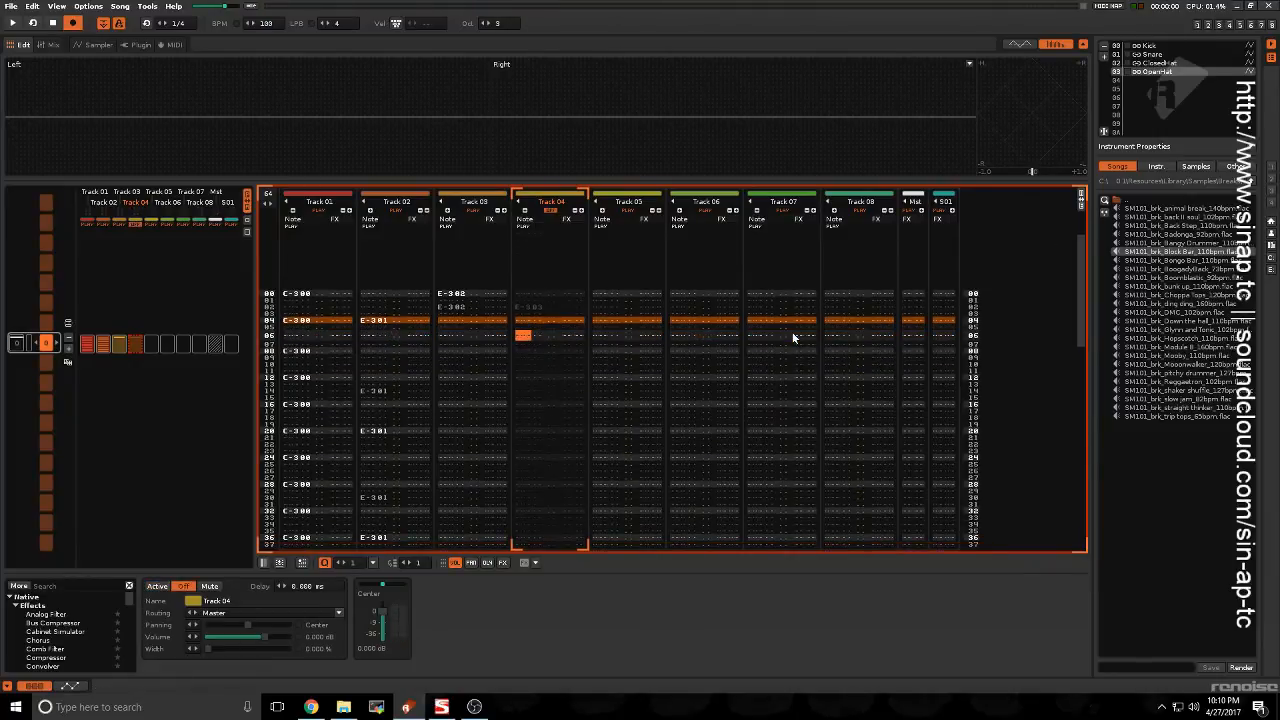
# Step: Move the second ClosedHat E-3 note on Track 03 from row 02 to row 01
pyautogui.press('End')
pyautogui.press('Down')
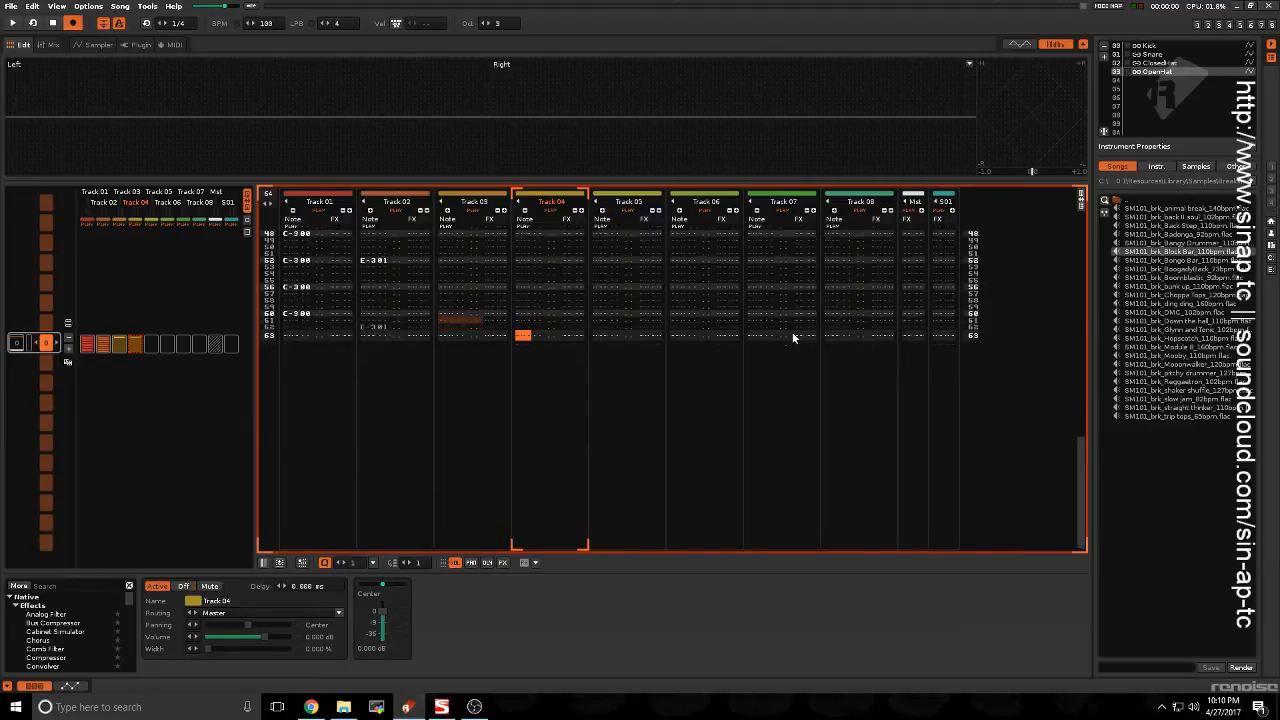
pyautogui.press('Down')
pyautogui.press('Left')
pyautogui.press('Left')
pyautogui.press('Left')
pyautogui.press('Left')
pyautogui.press('Left')
pyautogui.press('Left')
pyautogui.press('Left')
pyautogui.press('Left')
pyautogui.press('Down')
pyautogui.press('Left')
pyautogui.press('Down')
pyautogui.press('Up')
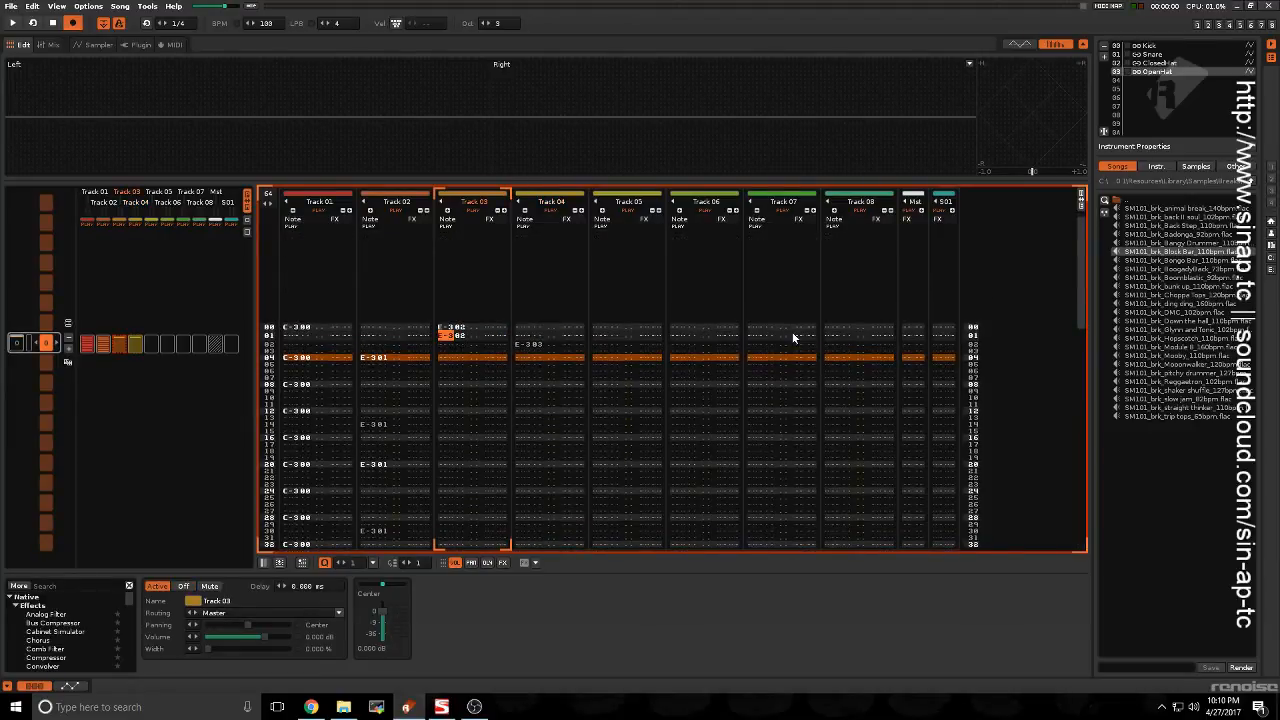
pyautogui.press('c')
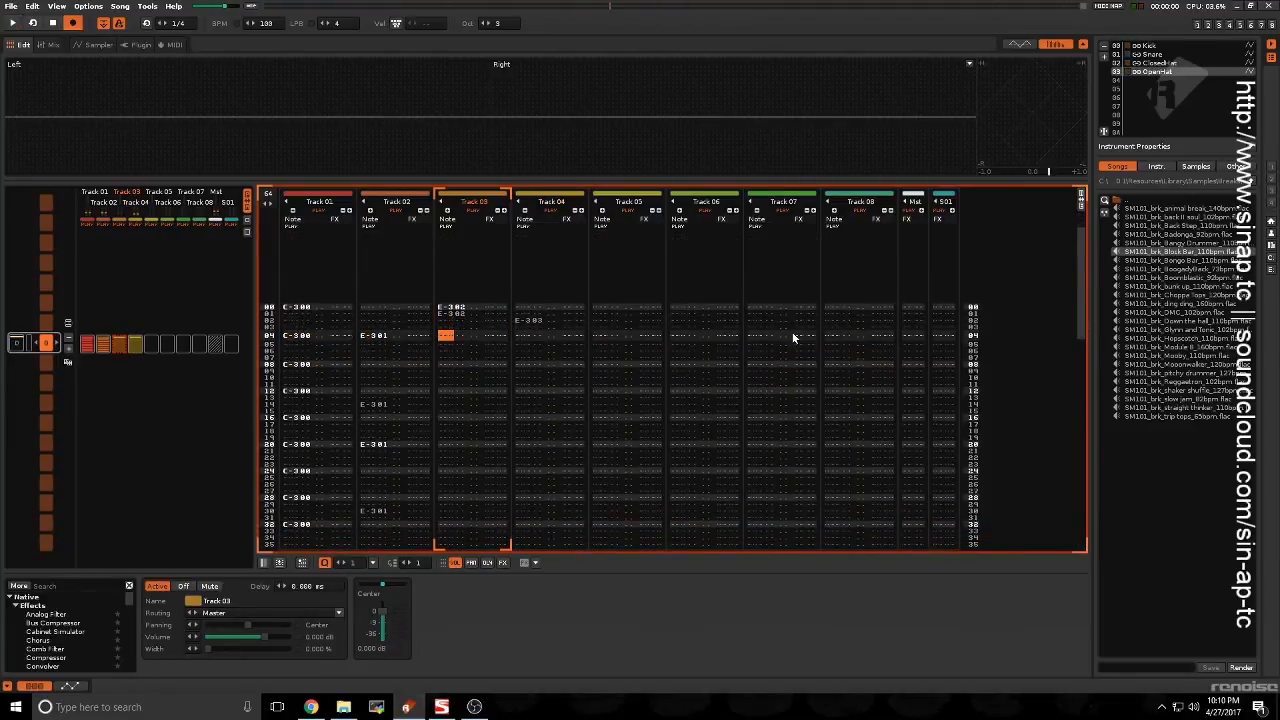
pyautogui.press('Up')
pyautogui.press('Up')
pyautogui.press('Up')
pyautogui.press('Up')
pyautogui.hotkey('shift', 'Right')
pyautogui.hotkey('shift', 'Down')
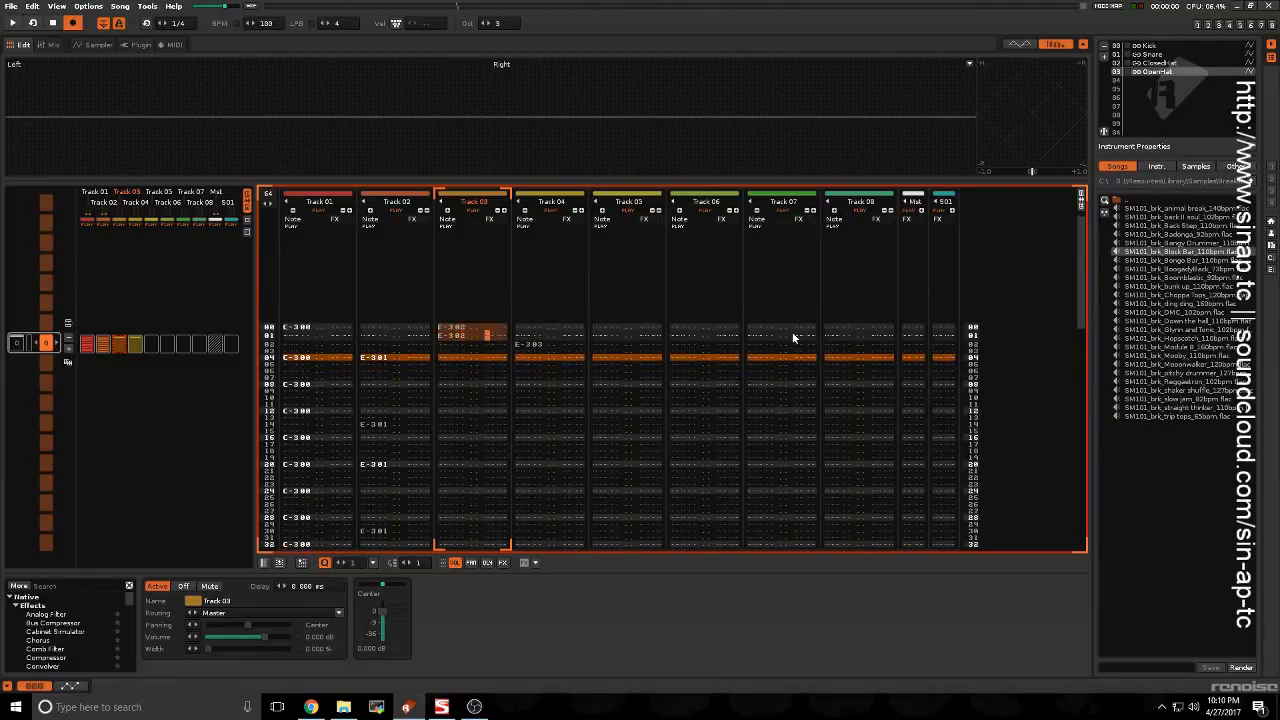
pyautogui.hotkey('shift', 'Down')
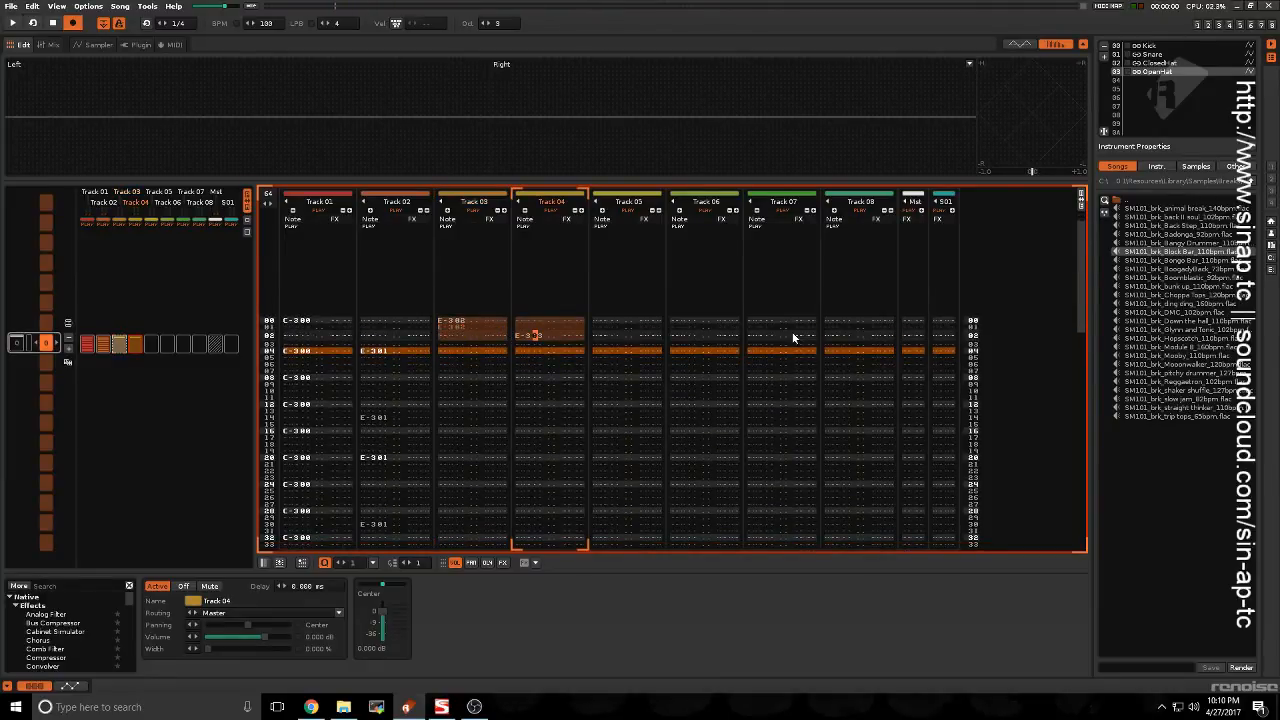
pyautogui.press('Left')
pyautogui.press('Left')
pyautogui.press('Down')
pyautogui.press('Down')
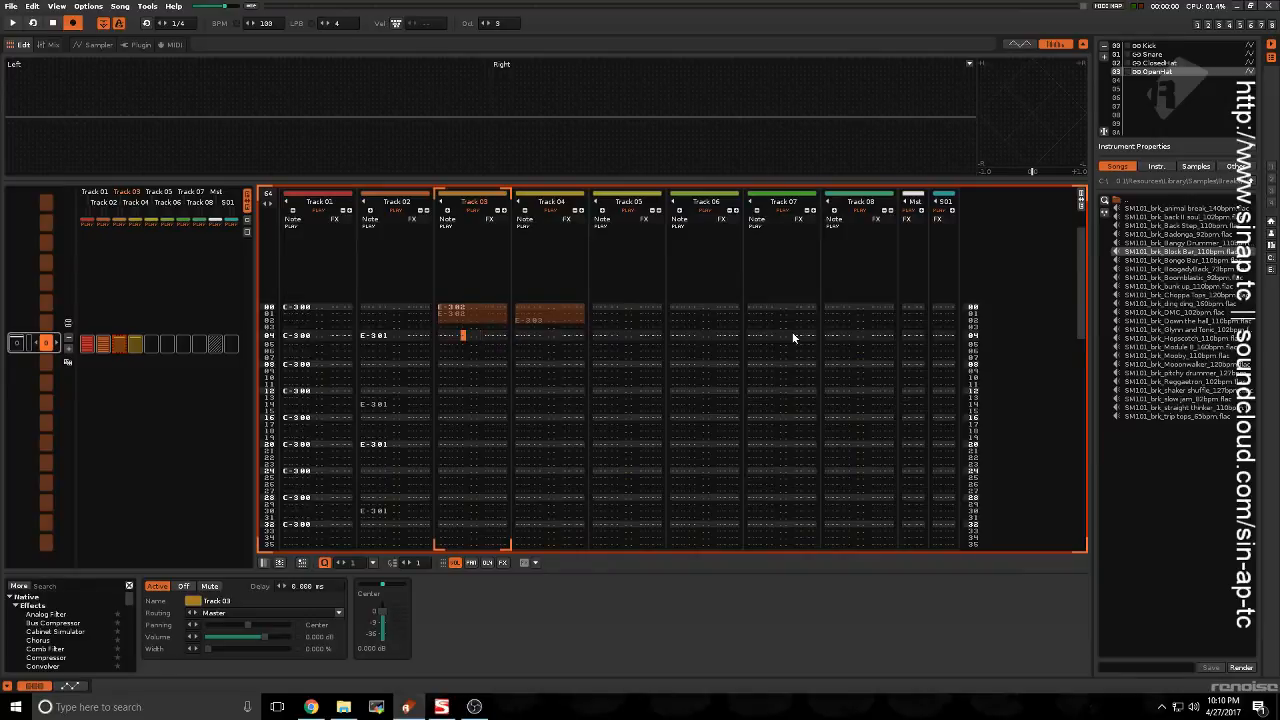
pyautogui.press('Up')
pyautogui.press('Up')
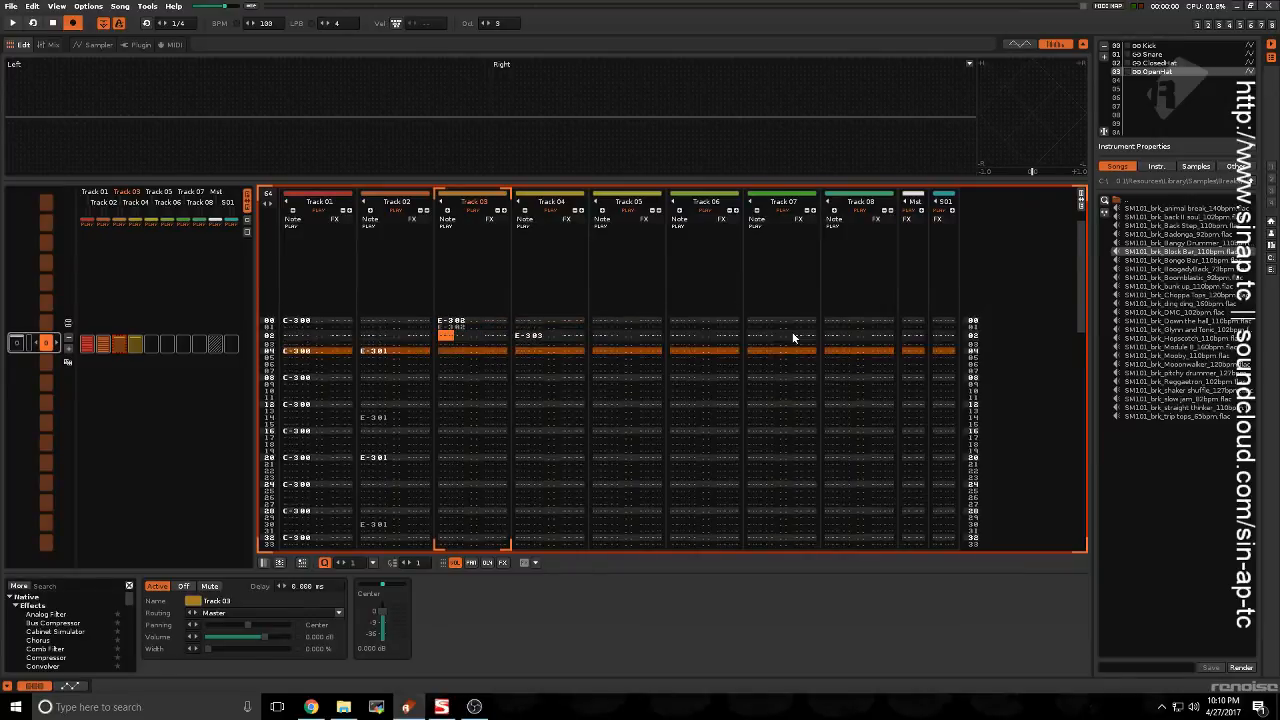
# Step: Copy rows 00 to 03 of Tracks 03 and 04, paste them continuously down the pattern and briefly play it
pyautogui.press('Up')
pyautogui.press('Up')
pyautogui.press('Down')
pyautogui.press('Down')
pyautogui.press('Up')
pyautogui.press('Up')
pyautogui.hotkey('shift', 'Down')
pyautogui.hotkey('shift', 'Right')
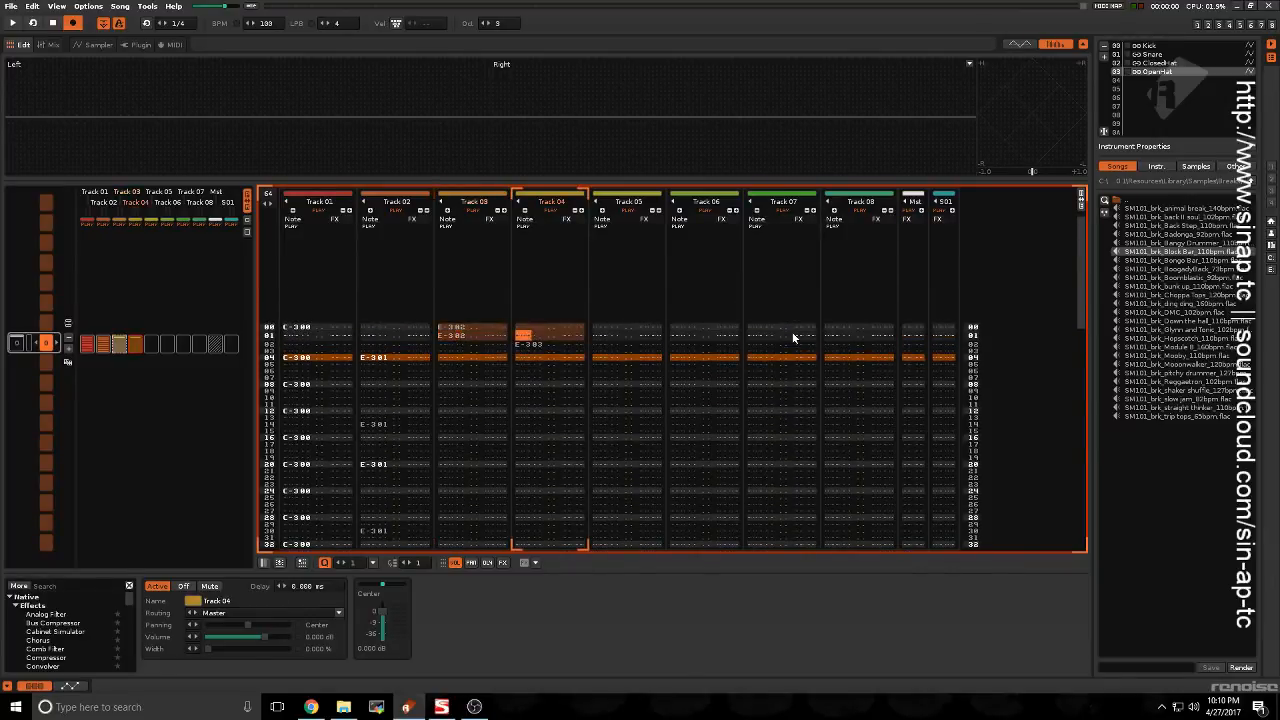
pyautogui.hotkey('shift', 'Down')
pyautogui.hotkey('shift', 'Down')
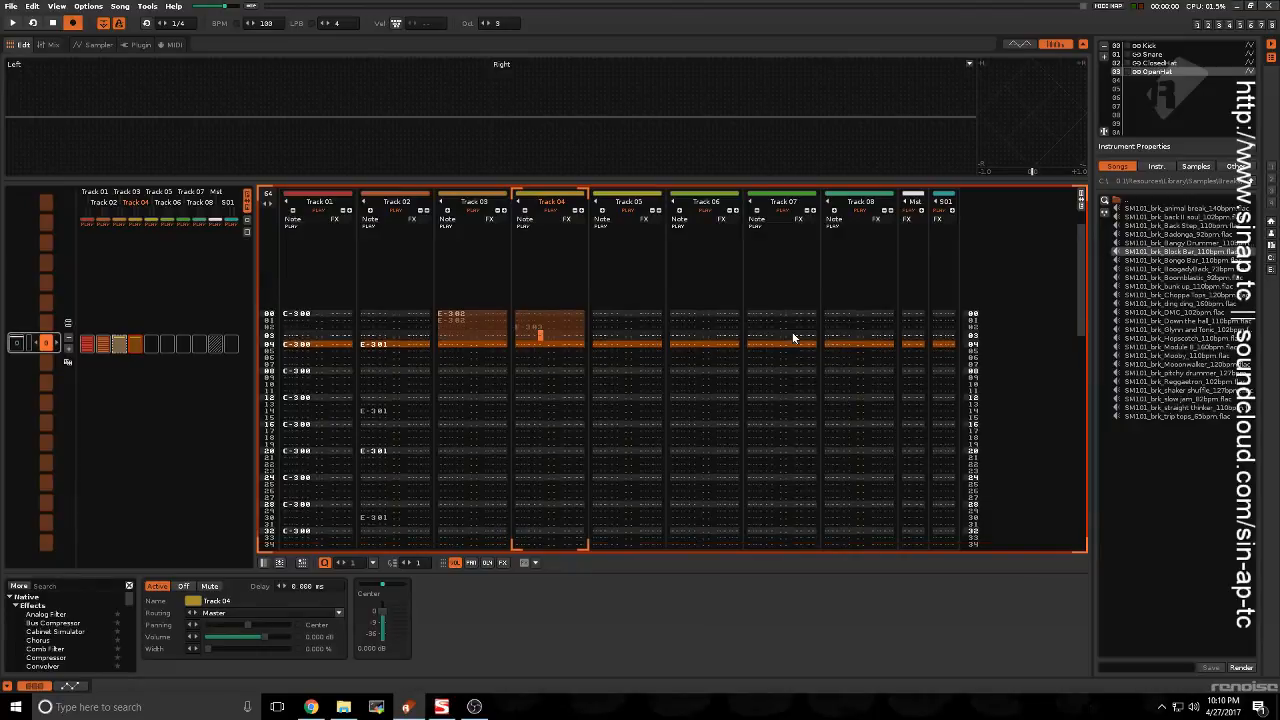
pyautogui.press('Left')
pyautogui.press('Left')
pyautogui.press('Left')
pyautogui.press('Left')
pyautogui.press('Left')
pyautogui.press('Up')
pyautogui.press('Up')
pyautogui.press('Up')
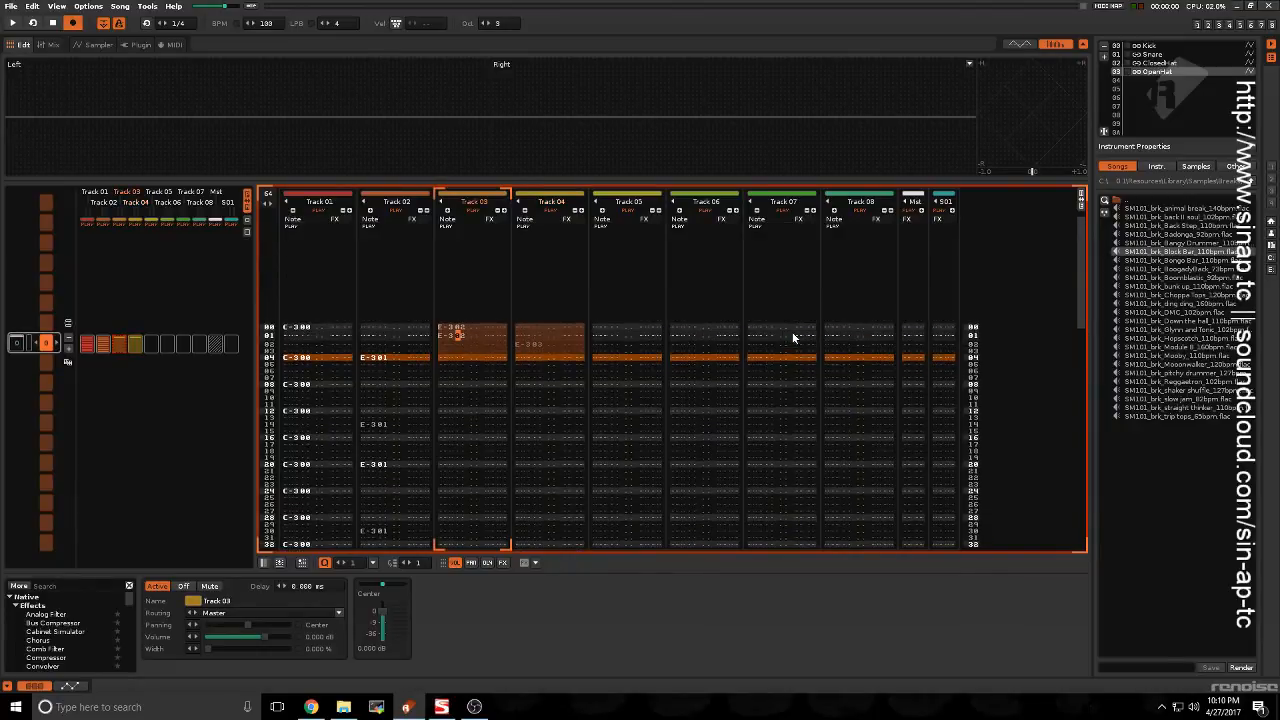
pyautogui.press('space')
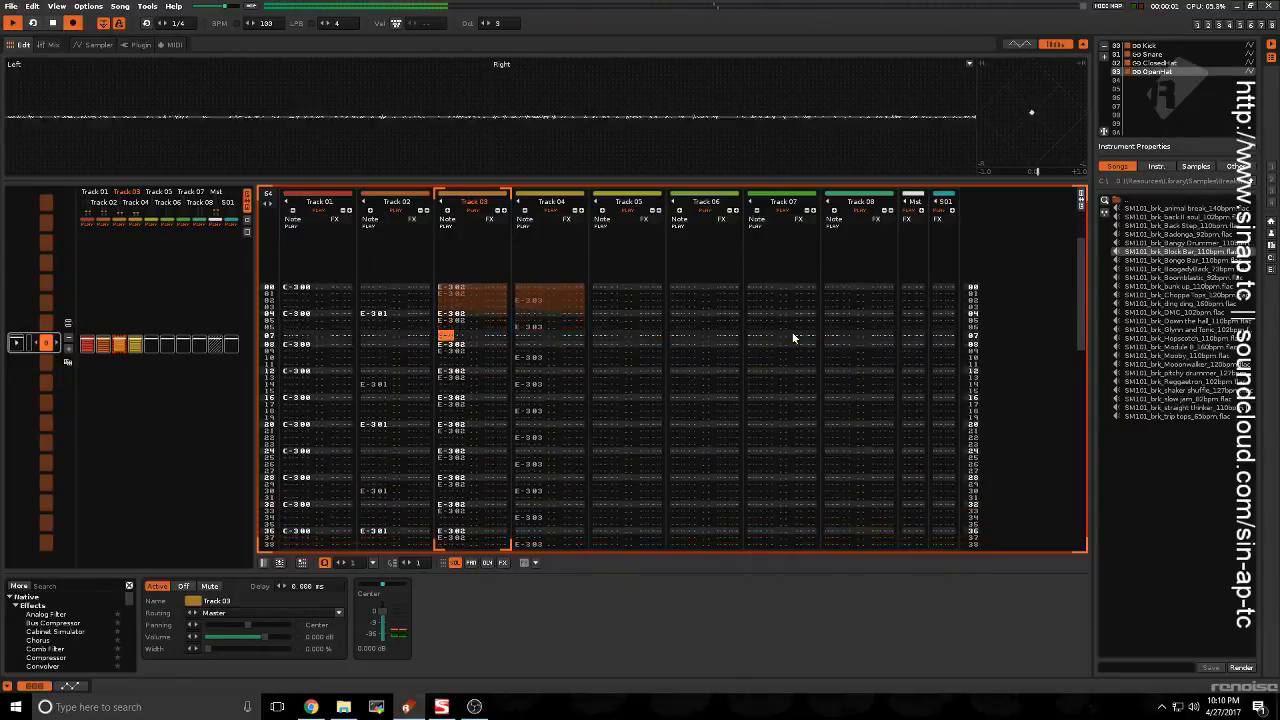
pyautogui.press('space')
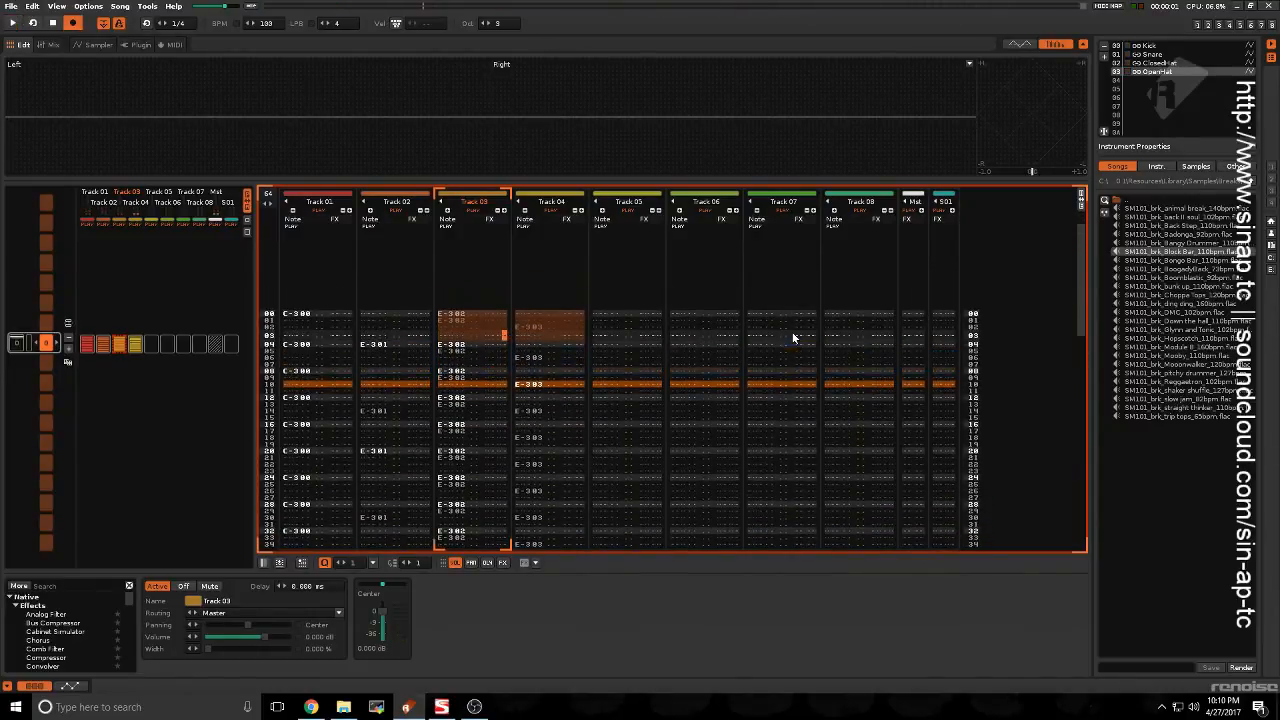
# Step: Enter a note-off on row 04 of Track 04
pyautogui.press('Right')
pyautogui.press('Down')
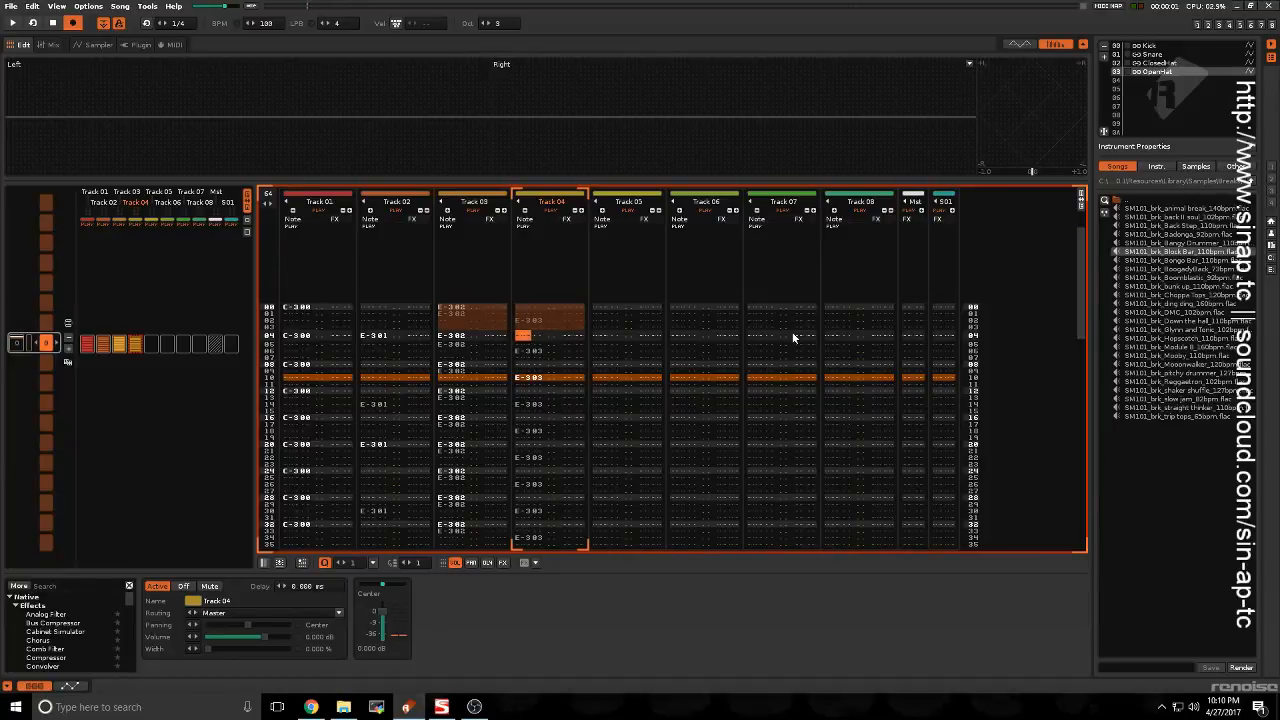
pyautogui.press('a')
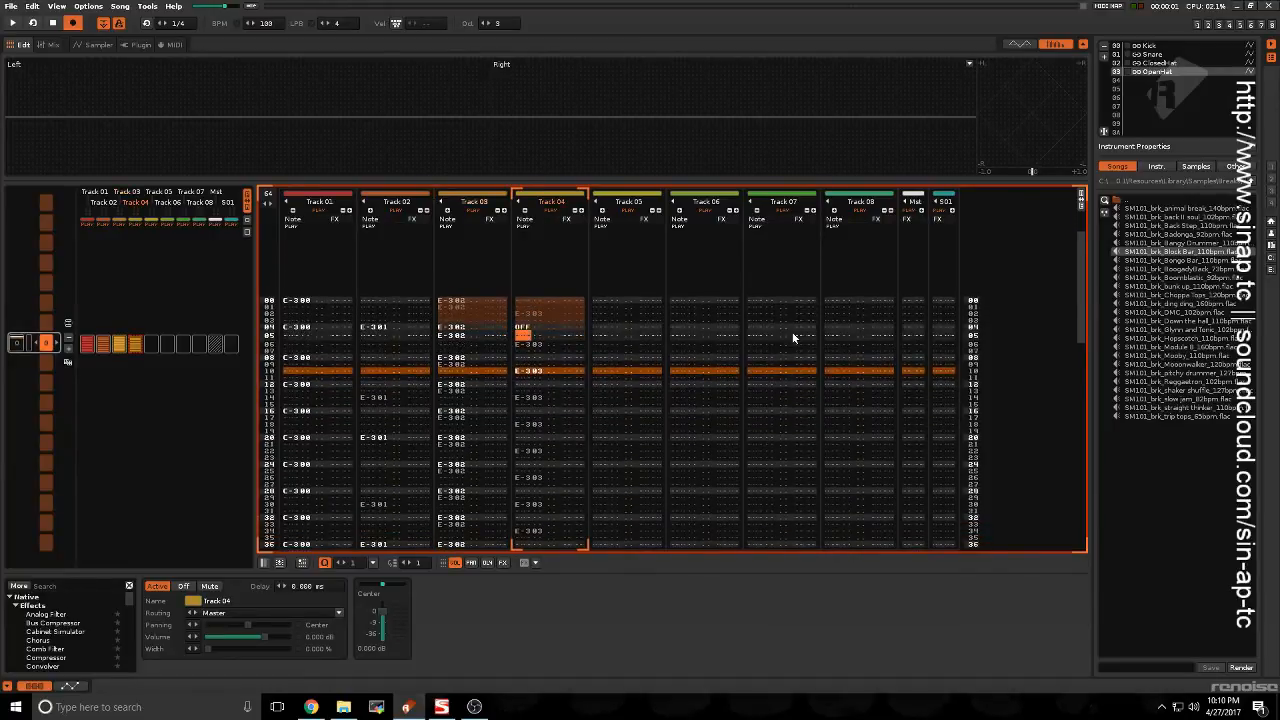
pyautogui.press('Up')
pyautogui.press('Up')
pyautogui.press('Up')
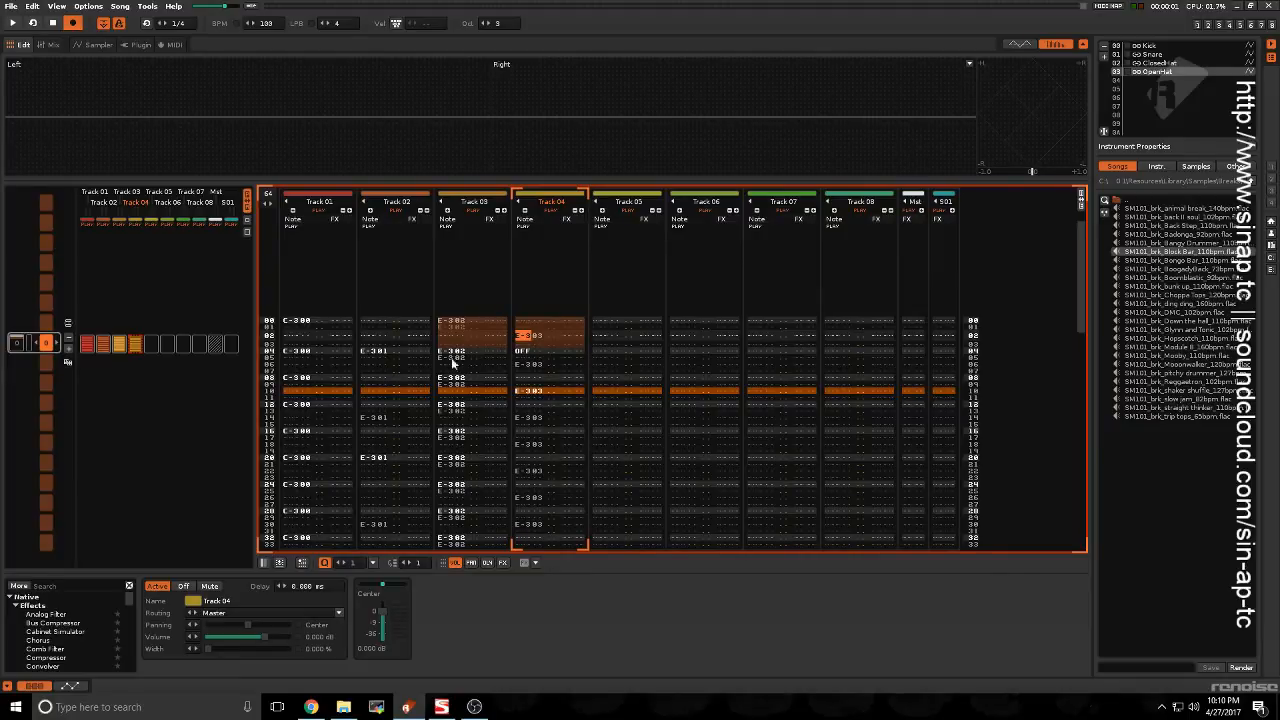
# Step: Select rows 00 to 03 across Tracks 03 and 04 again
pyautogui.press('Up')
pyautogui.press('Left')
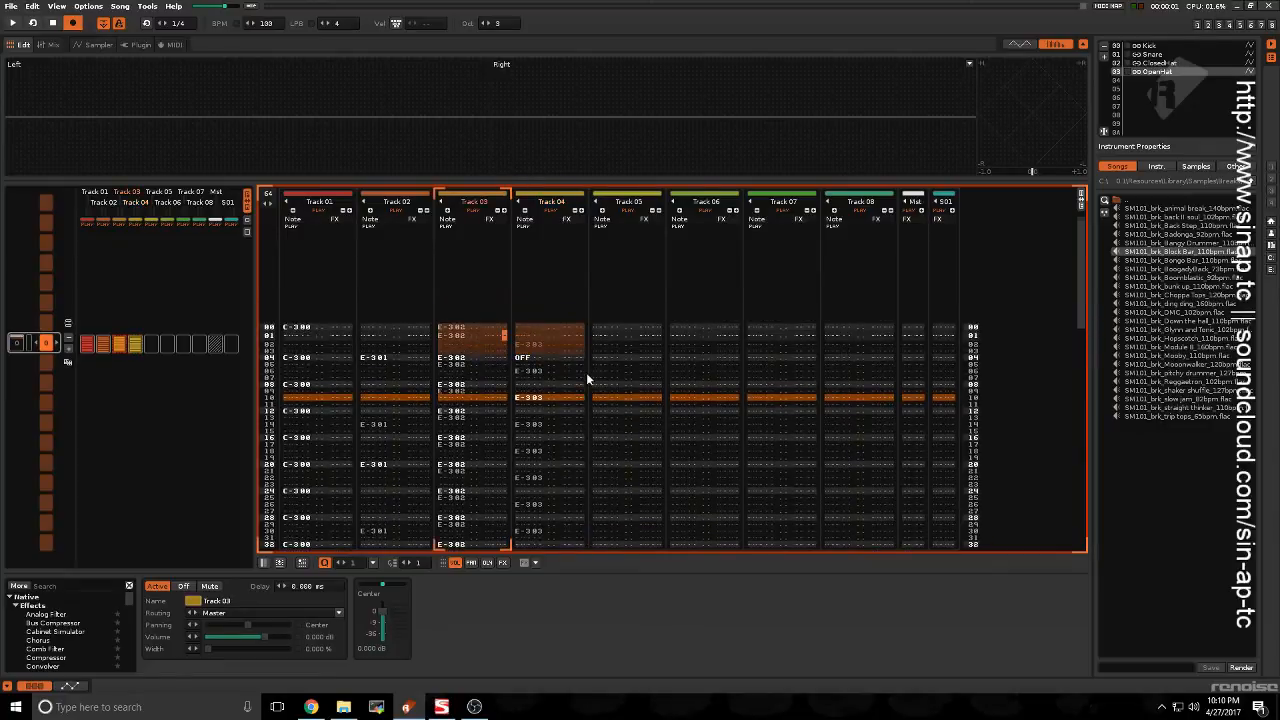
pyautogui.press('Down')
pyautogui.press('Left')
pyautogui.press('Left')
pyautogui.press('Left')
pyautogui.press('Up')
pyautogui.press('Up')
pyautogui.press('Left')
pyautogui.press('Left')
pyautogui.press('Left')
pyautogui.press('Left')
pyautogui.press('Down')
pyautogui.press('Right')
pyautogui.press('Right')
pyautogui.press('Right')
pyautogui.press('Right')
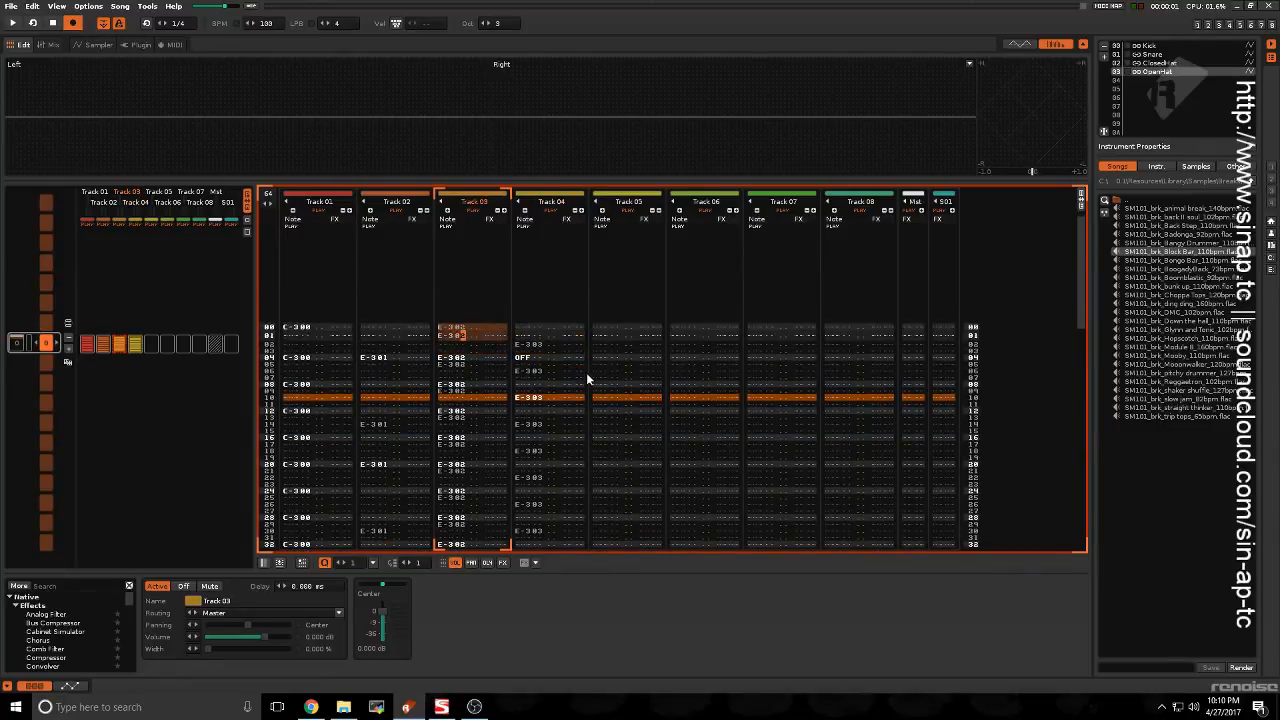
pyautogui.press('Down')
pyautogui.press('Right')
pyautogui.press('Right')
pyautogui.press('Right')
pyautogui.press('Right')
pyautogui.press('Right')
pyautogui.press('Right')
pyautogui.press('Right')
pyautogui.press('Right')
pyautogui.press('Down')
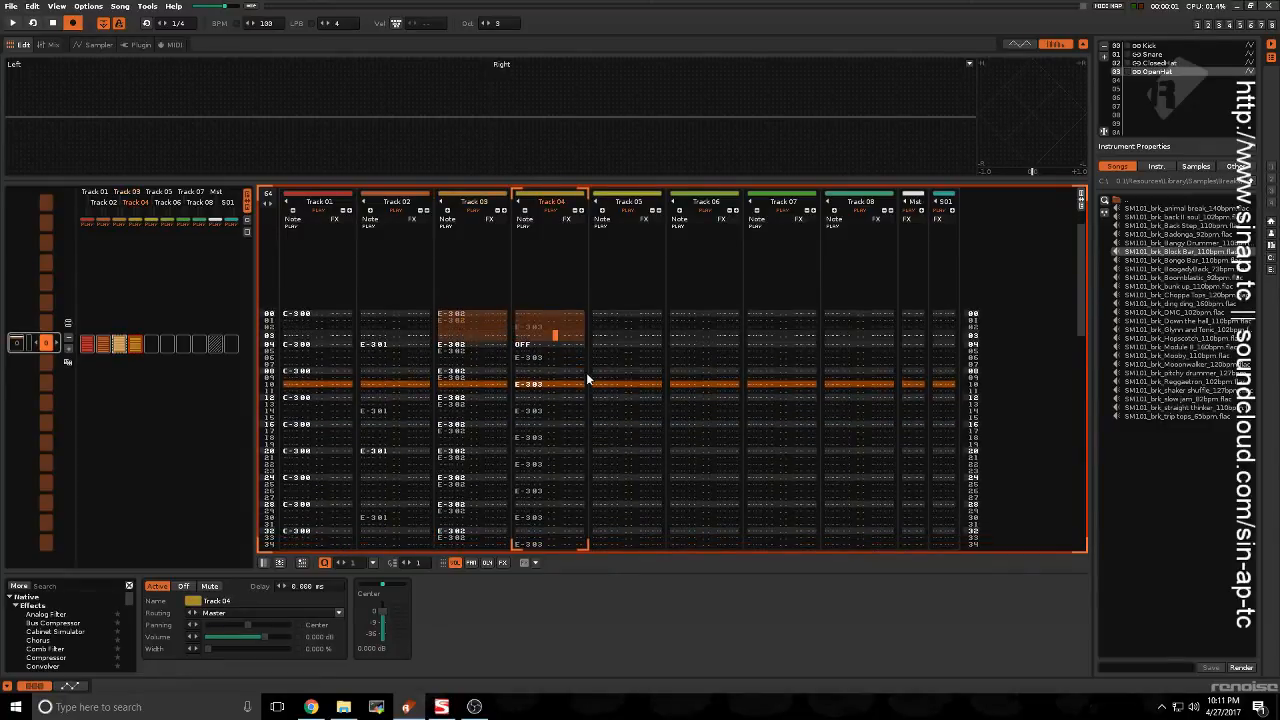
# Step: Enter a note-off on row 00 of Track 04
pyautogui.press('Up')
pyautogui.press('Up')
pyautogui.press('Left')
pyautogui.press('Left')
pyautogui.press('Up')
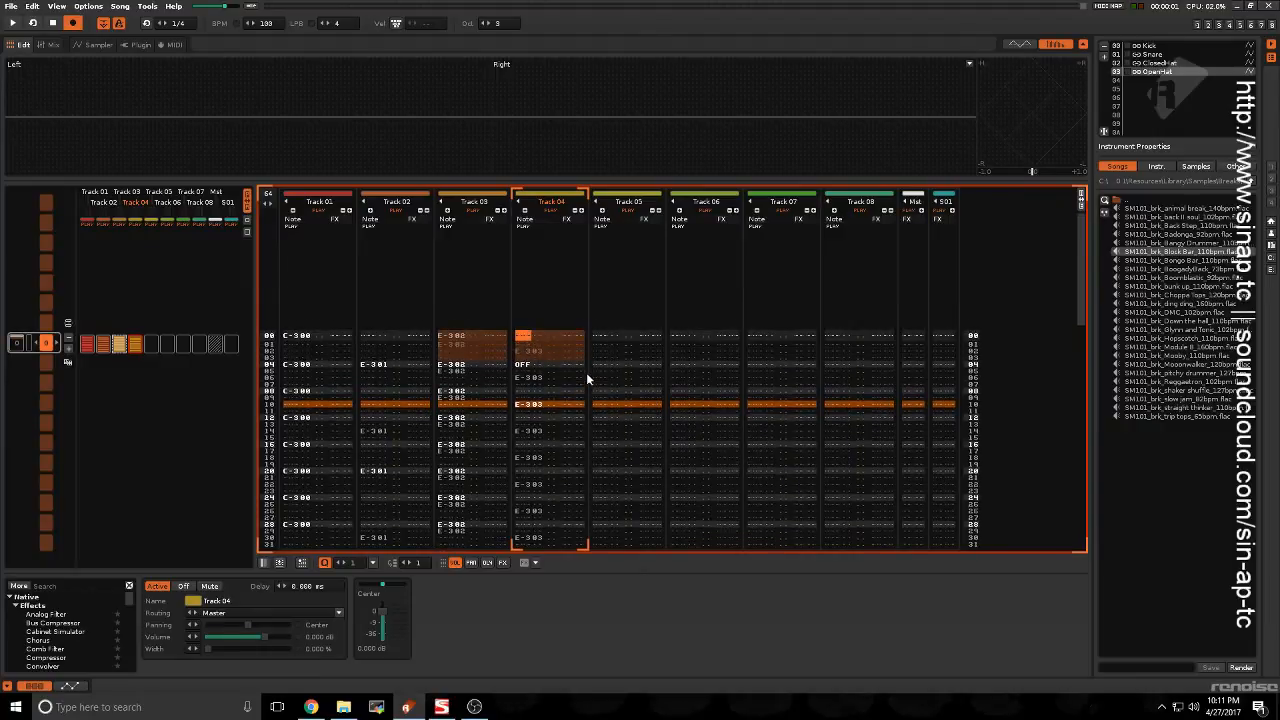
pyautogui.press('a')
# Step: Paste the updated four-row hi-hat block continuously down Tracks 03 and 04 and play the pattern
pyautogui.press('Up')
pyautogui.press('Left')
pyautogui.press('Left')
pyautogui.press('Left')
pyautogui.press('Left')
pyautogui.press('Left')
pyautogui.press('Left')
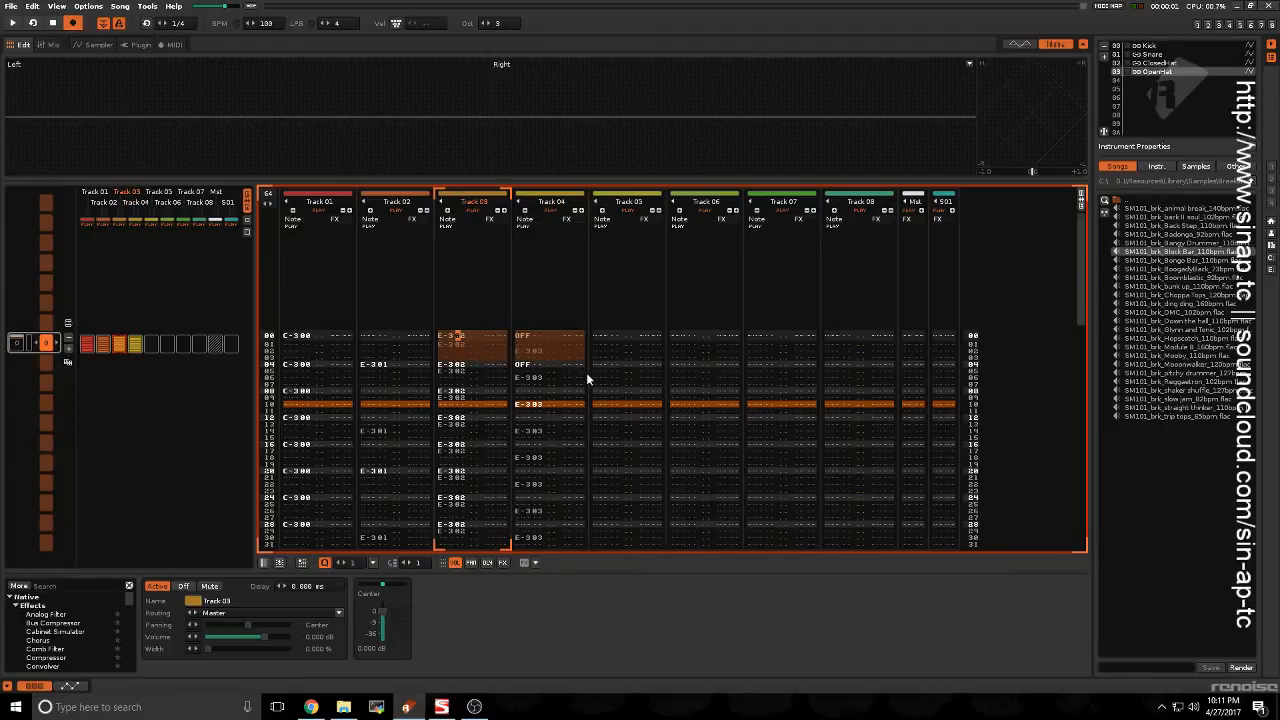
pyautogui.hotkey('ctrl', 'p')
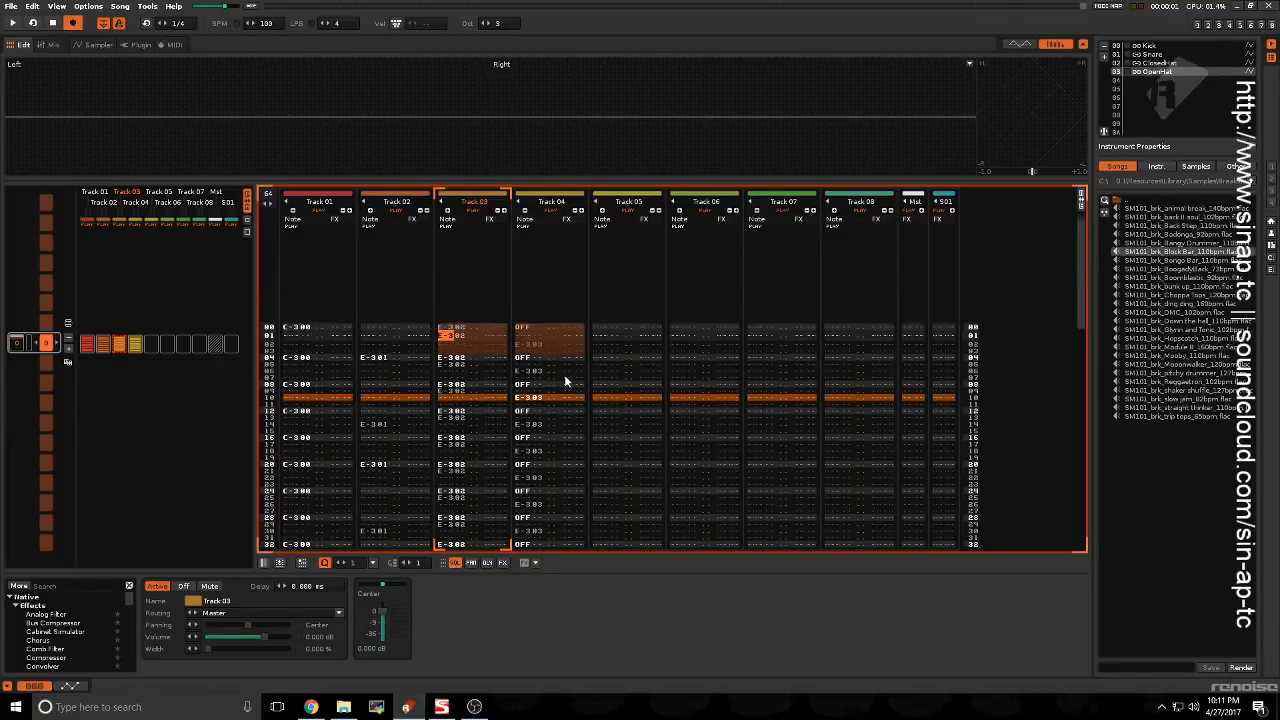
pyautogui.press('space')
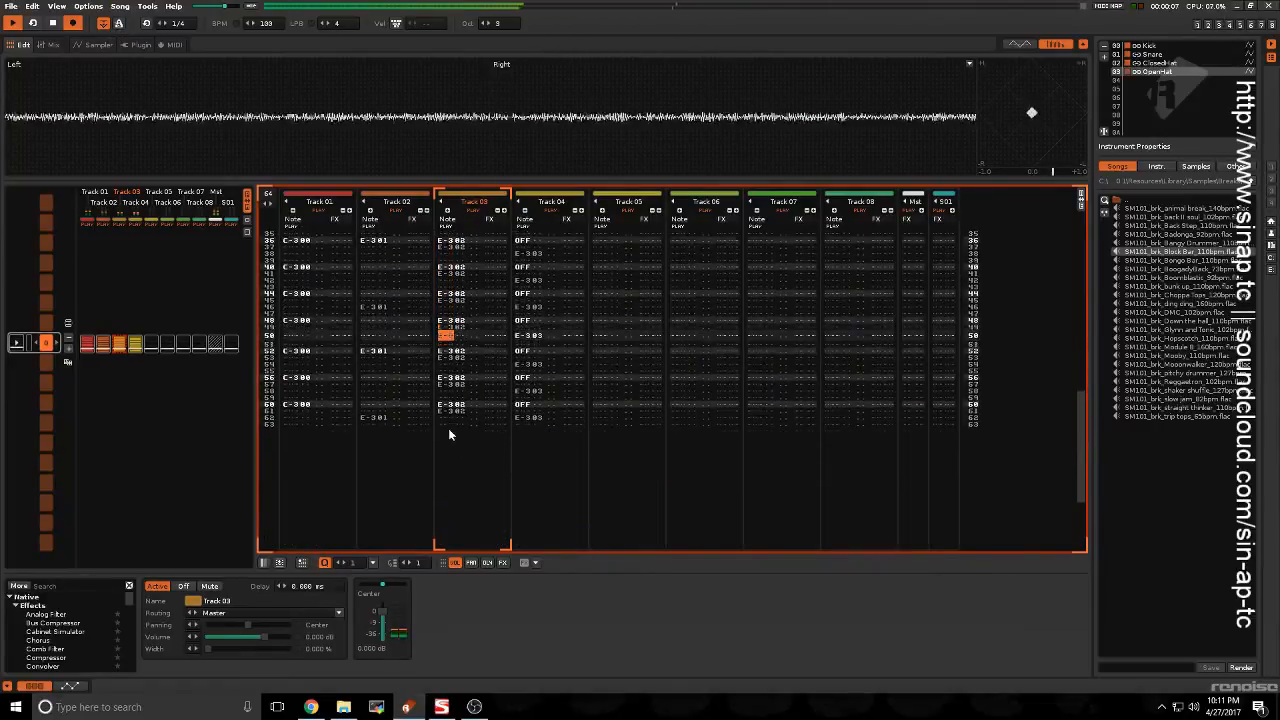
# Step: Rename Track 01 as Kick and Track 02 as Snare
pyautogui.click(413, 422)
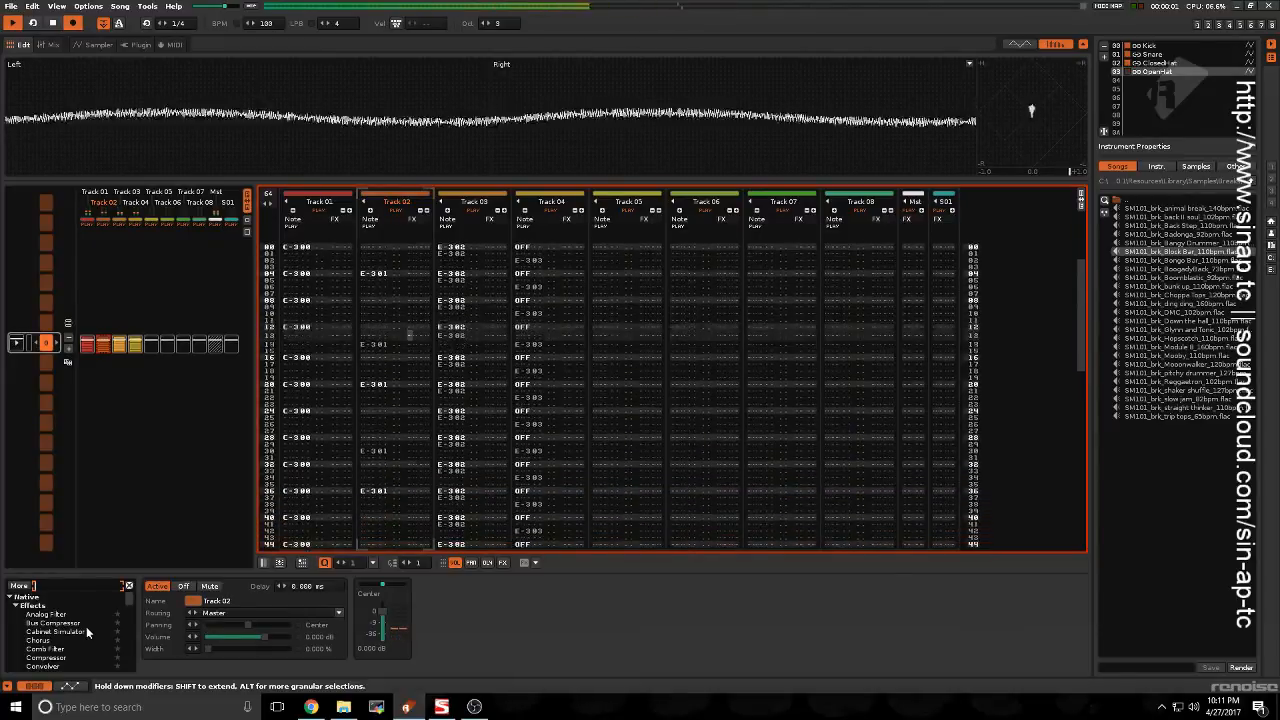
pyautogui.doubleClick(327, 200)
pyautogui.write('Kick')
pyautogui.press('Return')
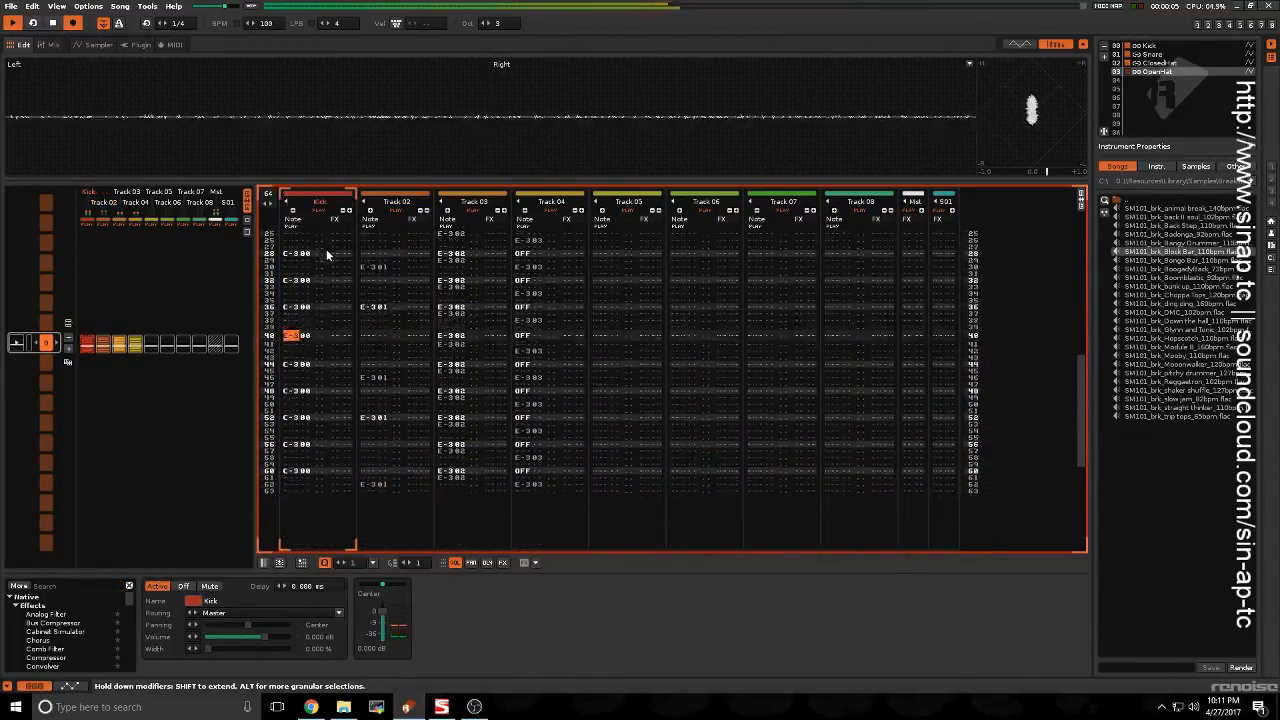
pyautogui.doubleClick(396, 201)
pyautogui.write('Snare')
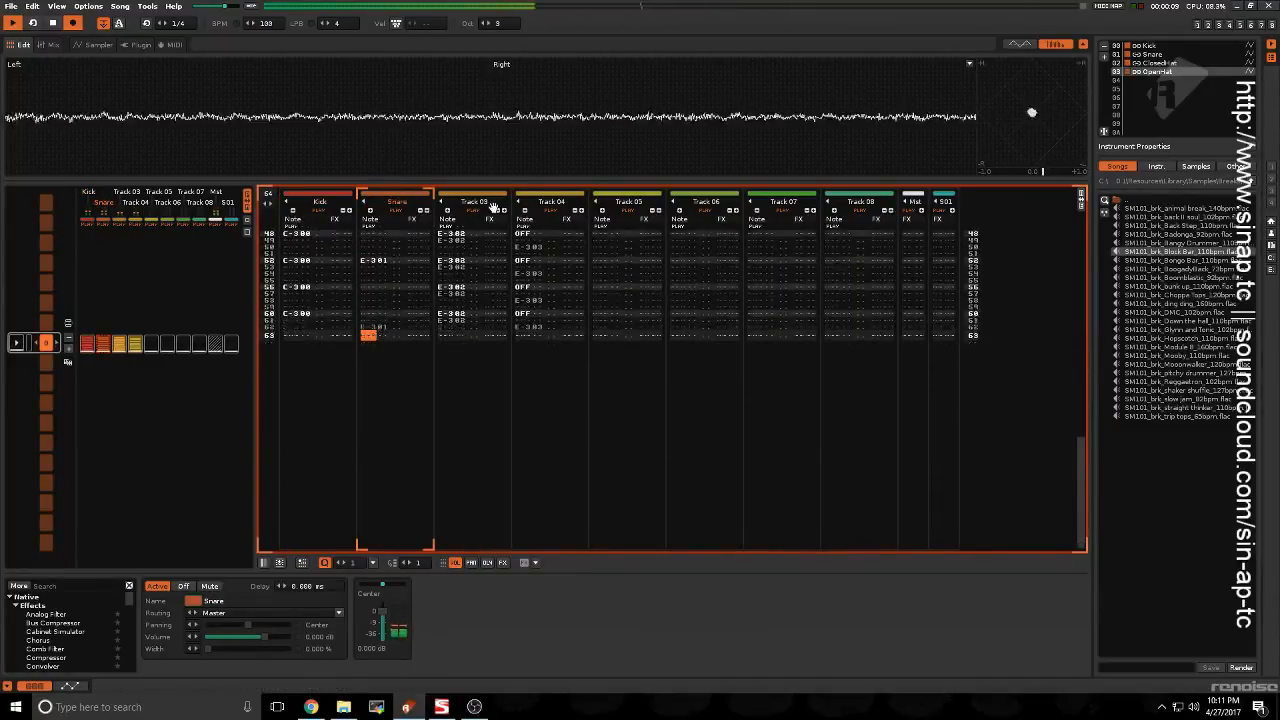
pyautogui.press('Return')
# Step: Rename Track 03 as Closed Hat and Track 04 as Open Hat
pyautogui.doubleClick(489, 202)
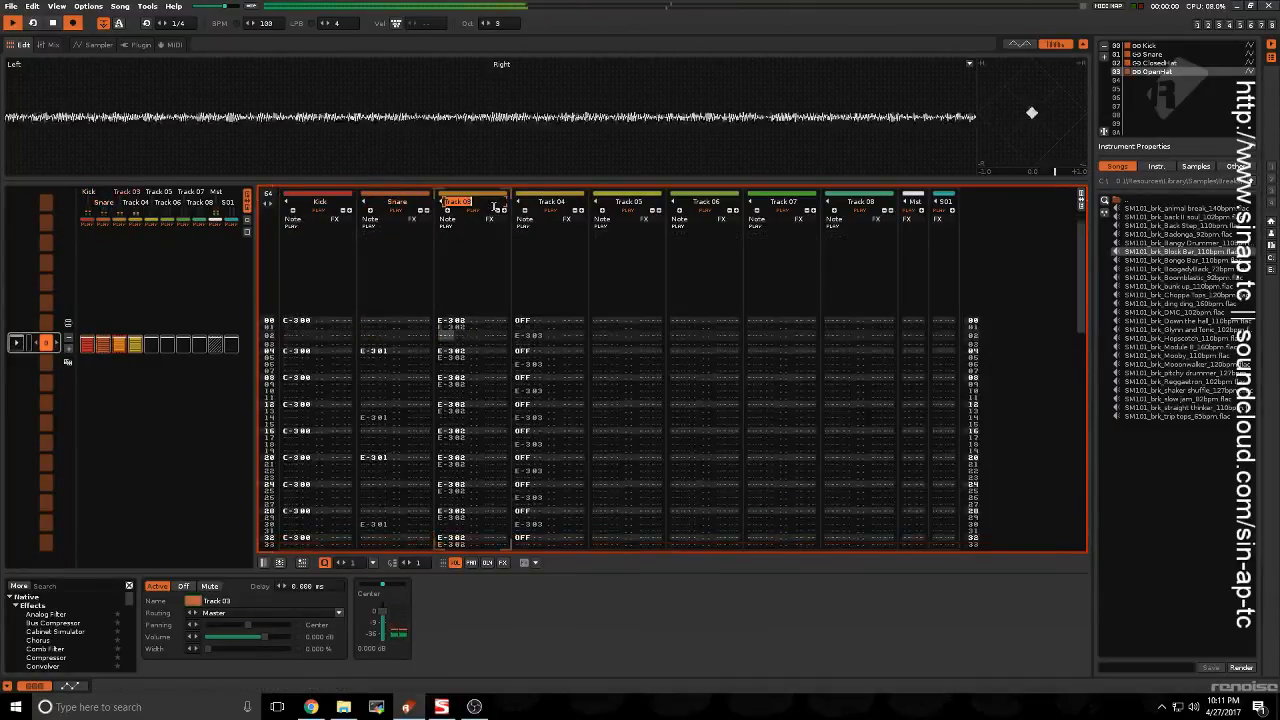
pyautogui.write('Closed')
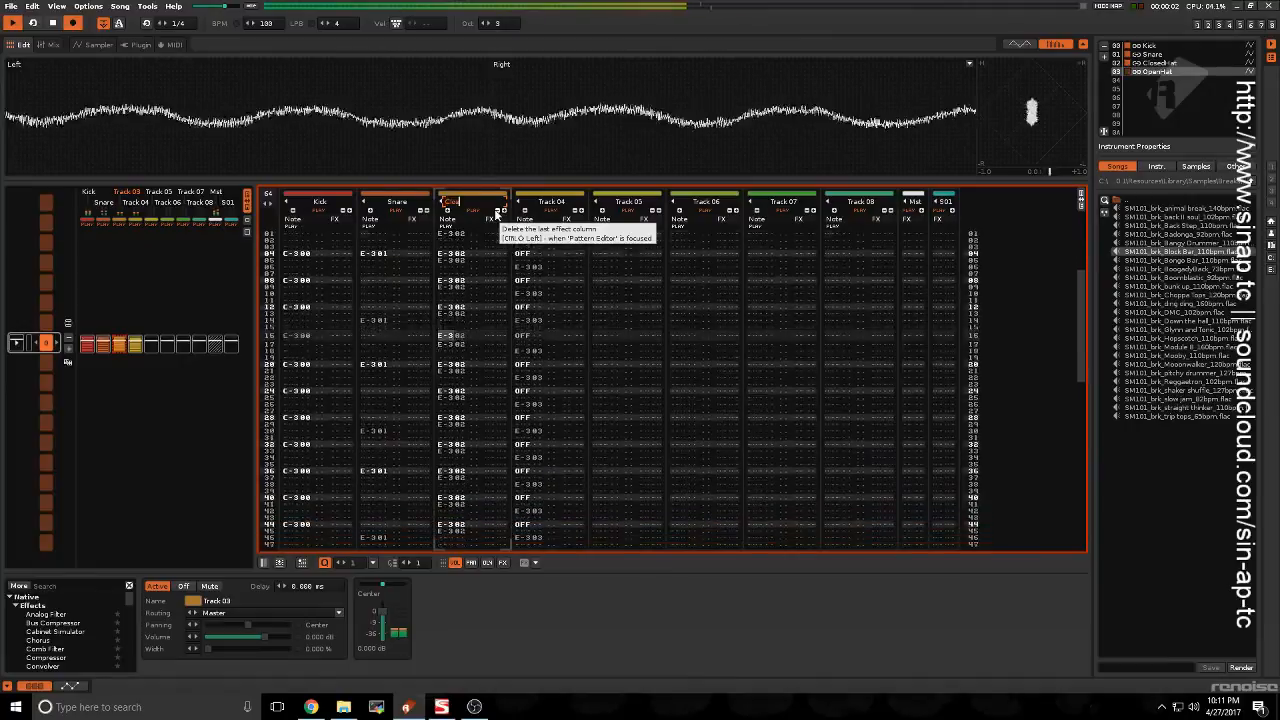
pyautogui.write(' Hat')
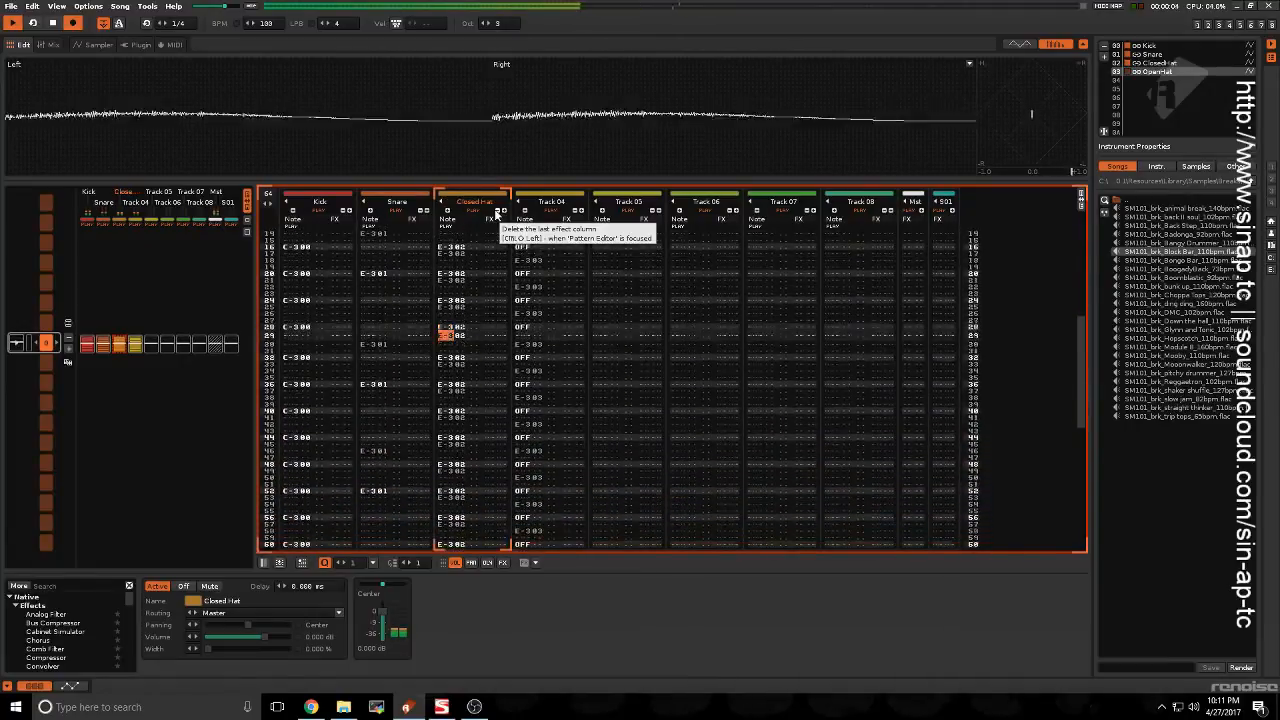
pyautogui.press('Return')
pyautogui.doubleClick(550, 201)
pyautogui.write('Open Hat')
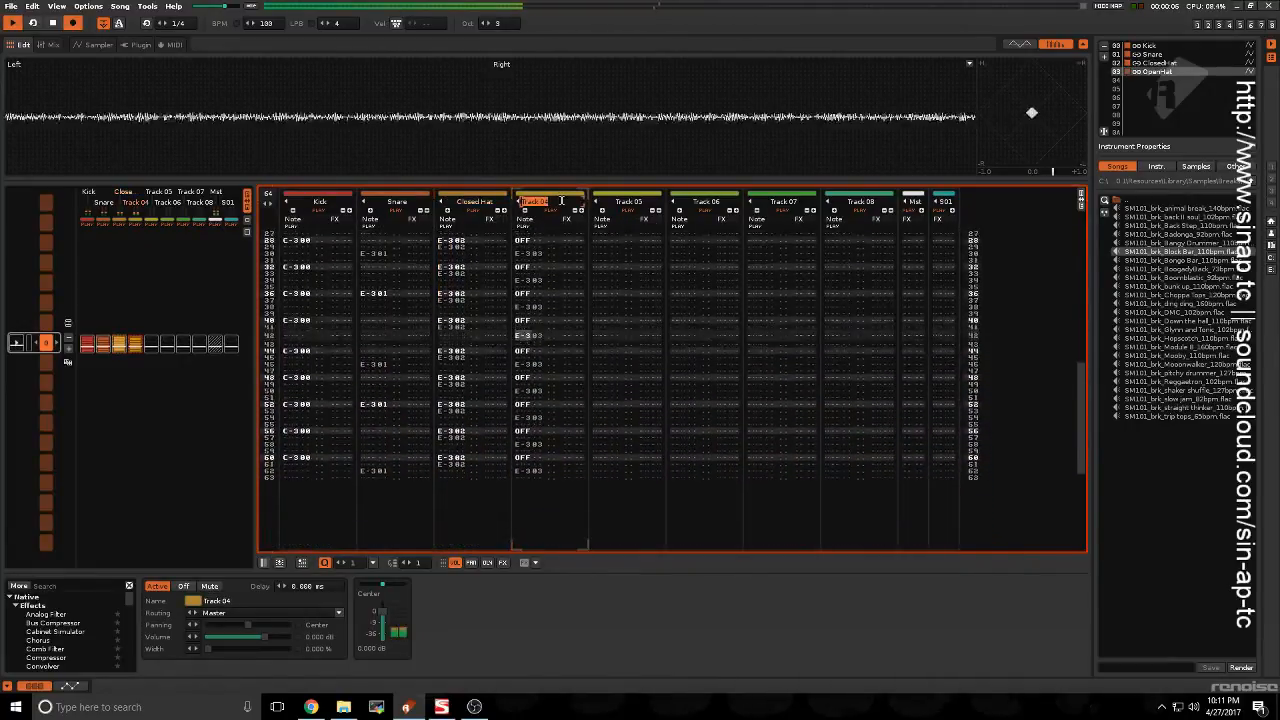
pyautogui.press('Return')
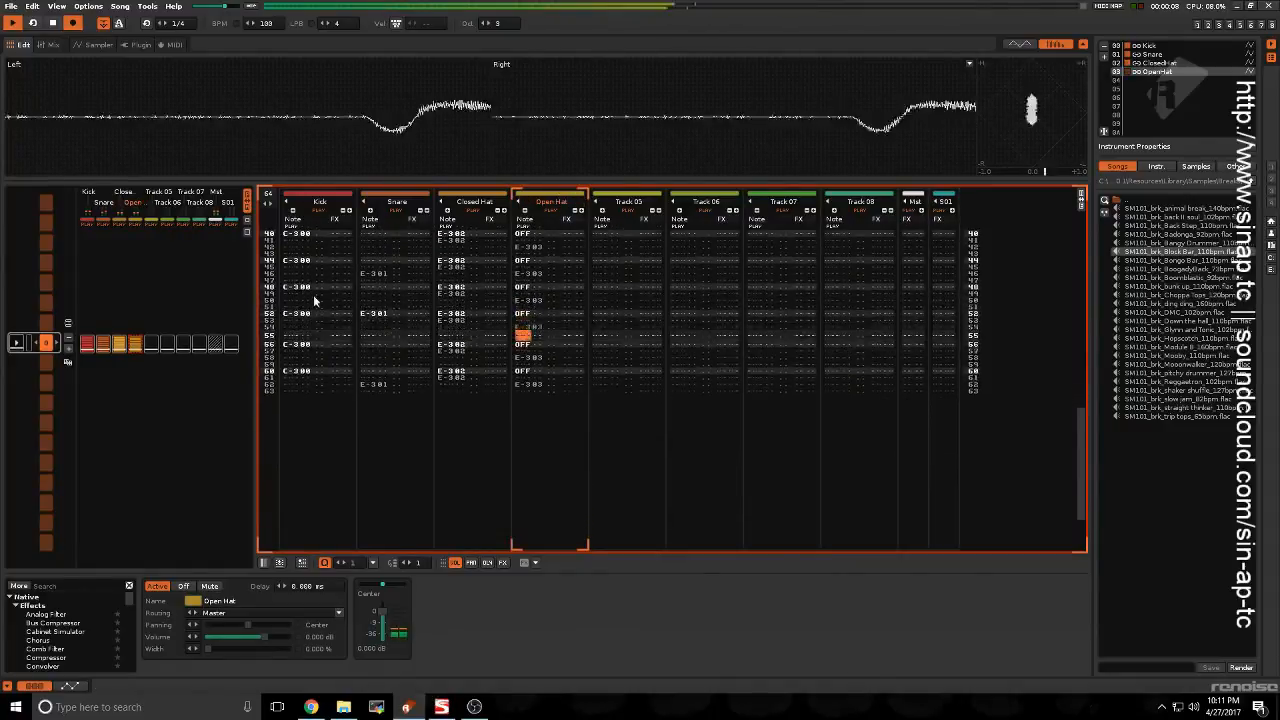
# Step: Insert a group on the Snare track and move the Closed Hat track into it
pyautogui.click(312, 297)
pyautogui.click(334, 340)
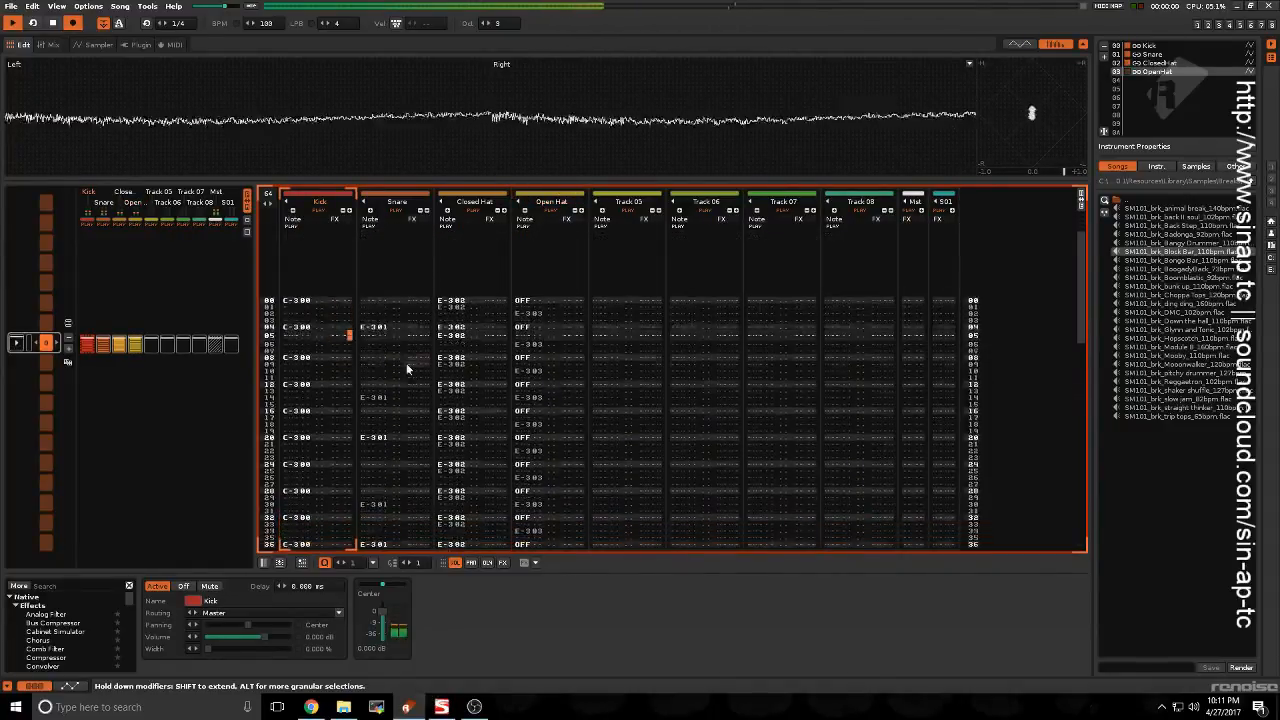
pyautogui.rightClick(405, 362)
pyautogui.click(357, 388)
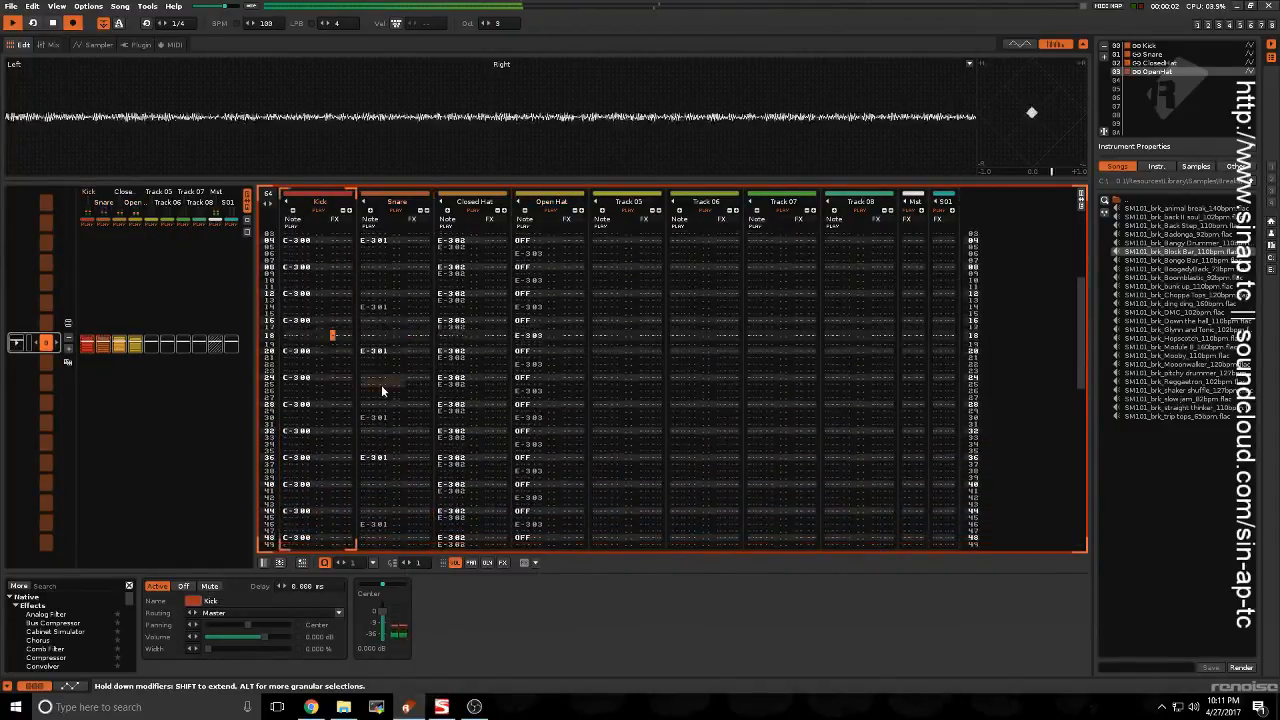
pyautogui.rightClick(385, 388)
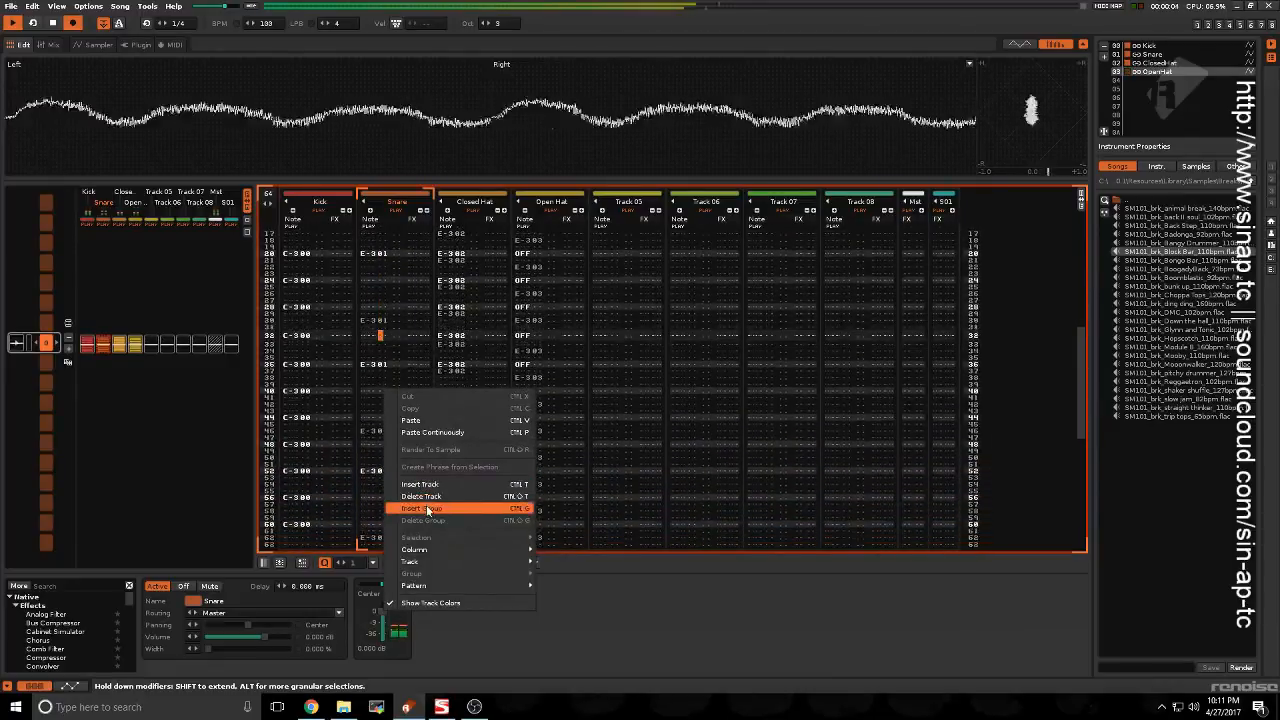
pyautogui.click(421, 508)
pyautogui.moveTo(452, 235); pyautogui.dragTo(457, 237)
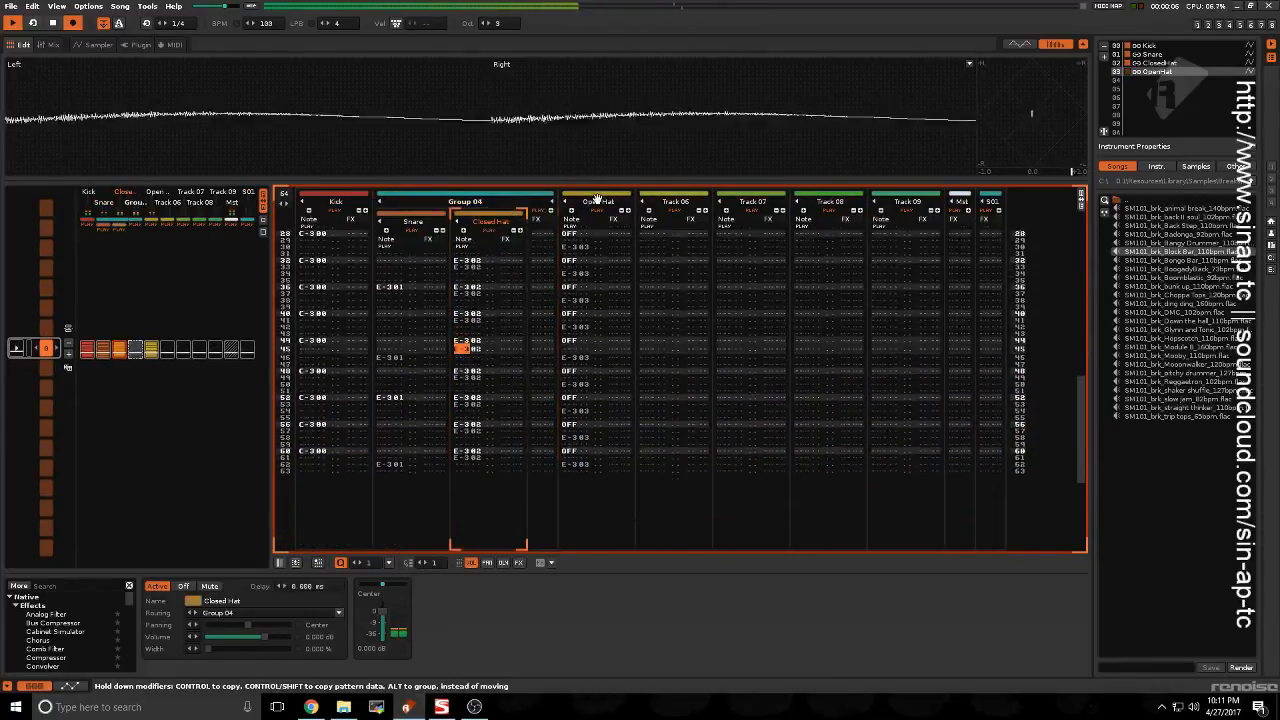
# Step: Move the Open Hat track into the group holding Snare and Closed Hat and rename the group as Perc
pyautogui.moveTo(595, 201); pyautogui.dragTo(535, 243)
pyautogui.doubleClick(498, 203)
pyautogui.write('Perc')
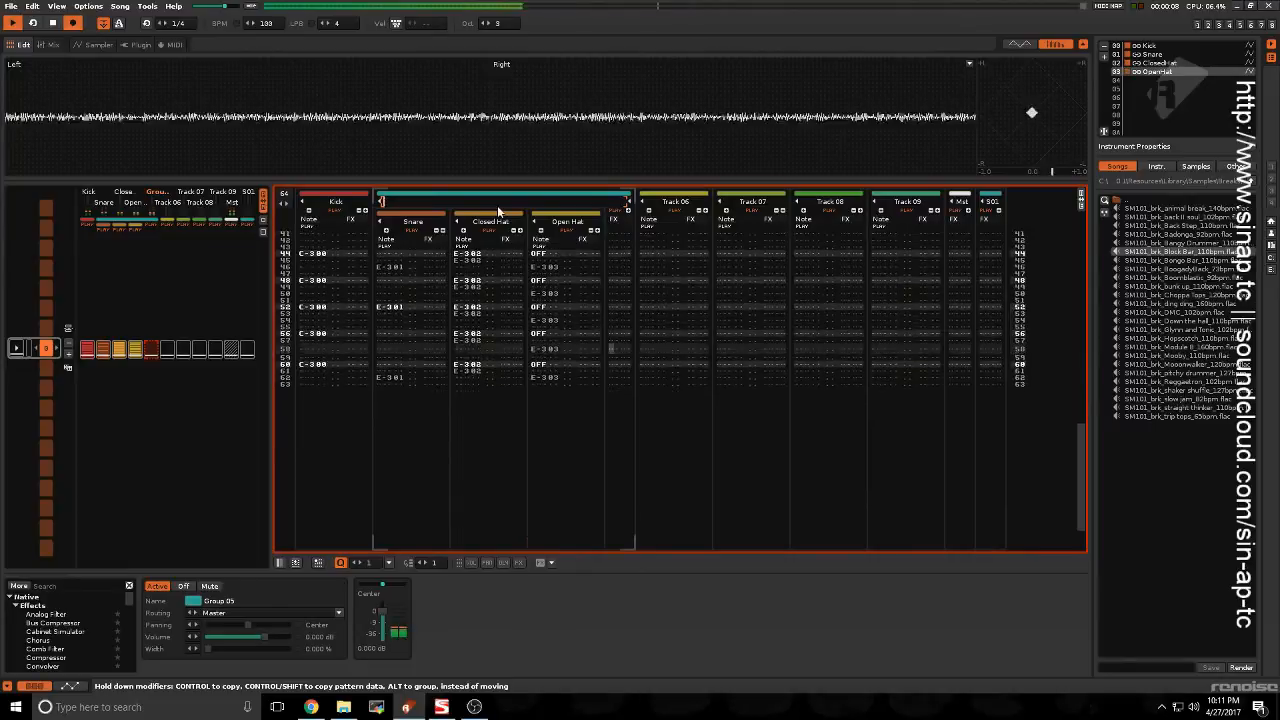
pyautogui.press('Return')
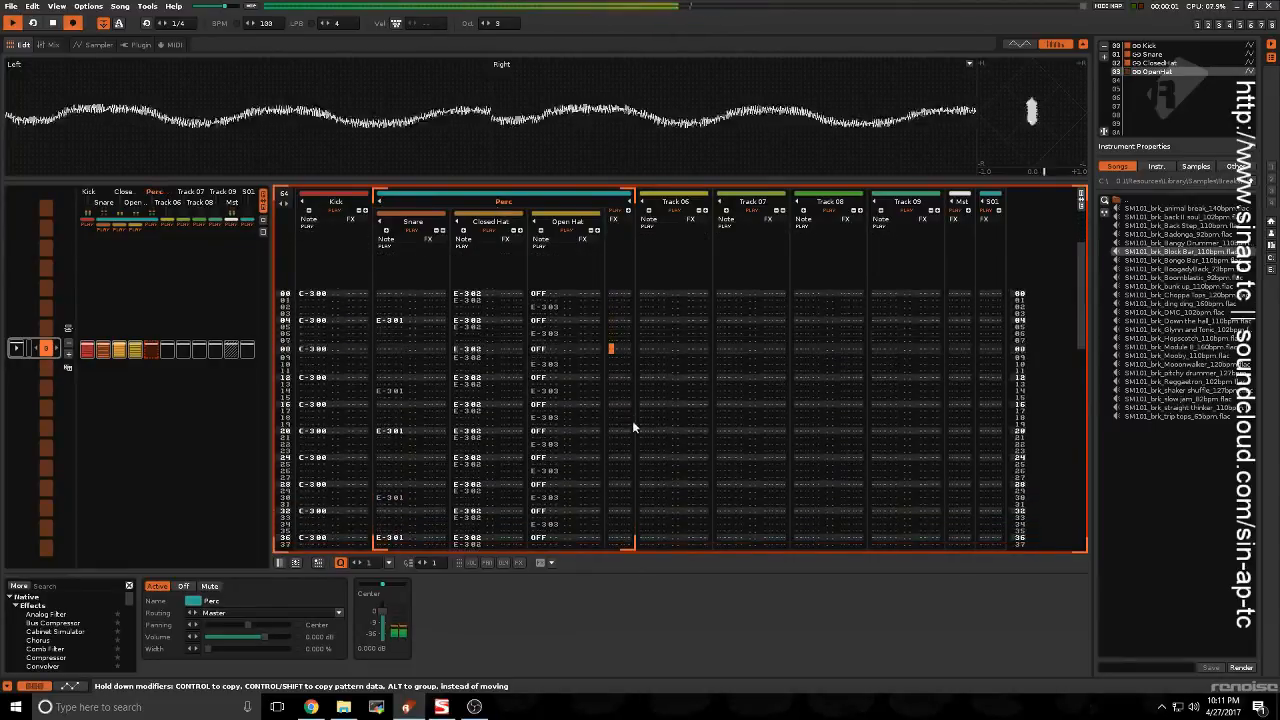
# Step: Search the effects for "eq" with the Perc group selected, and switch the scopes display to the spectrum
pyautogui.moveTo(630, 424); pyautogui.dragTo(606, 449)
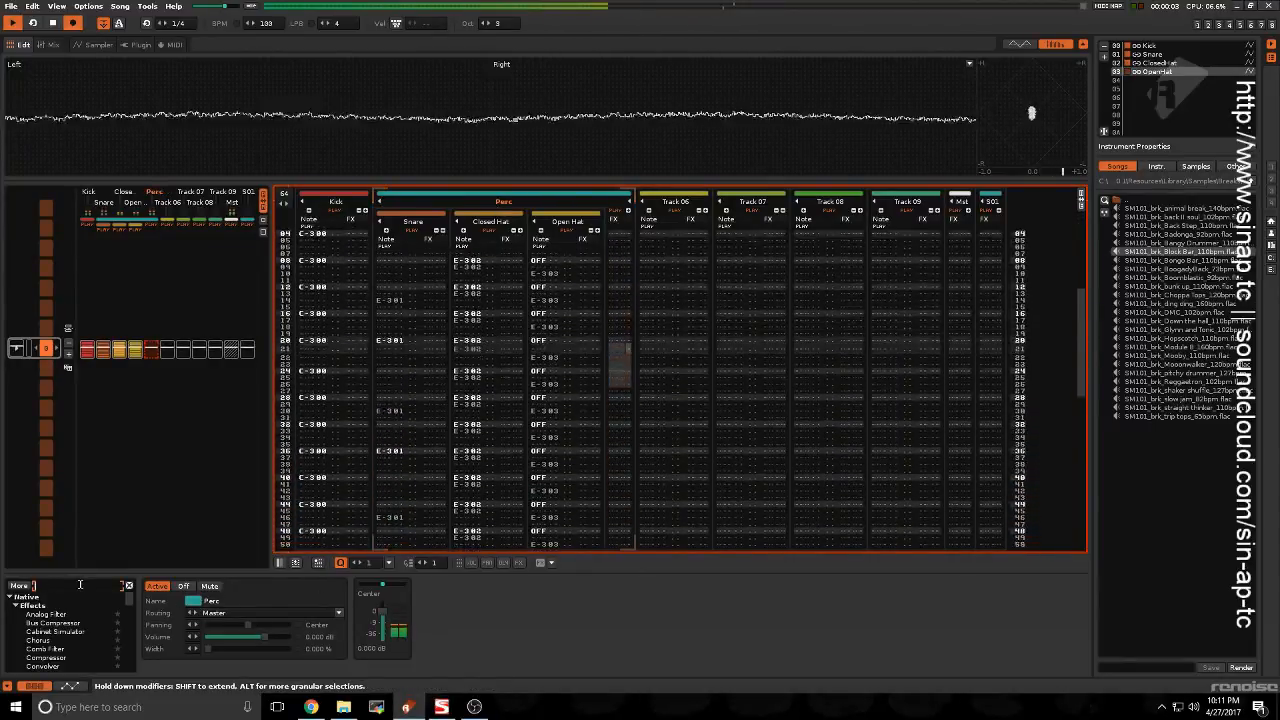
pyautogui.click(80, 586)
pyautogui.write('eq')
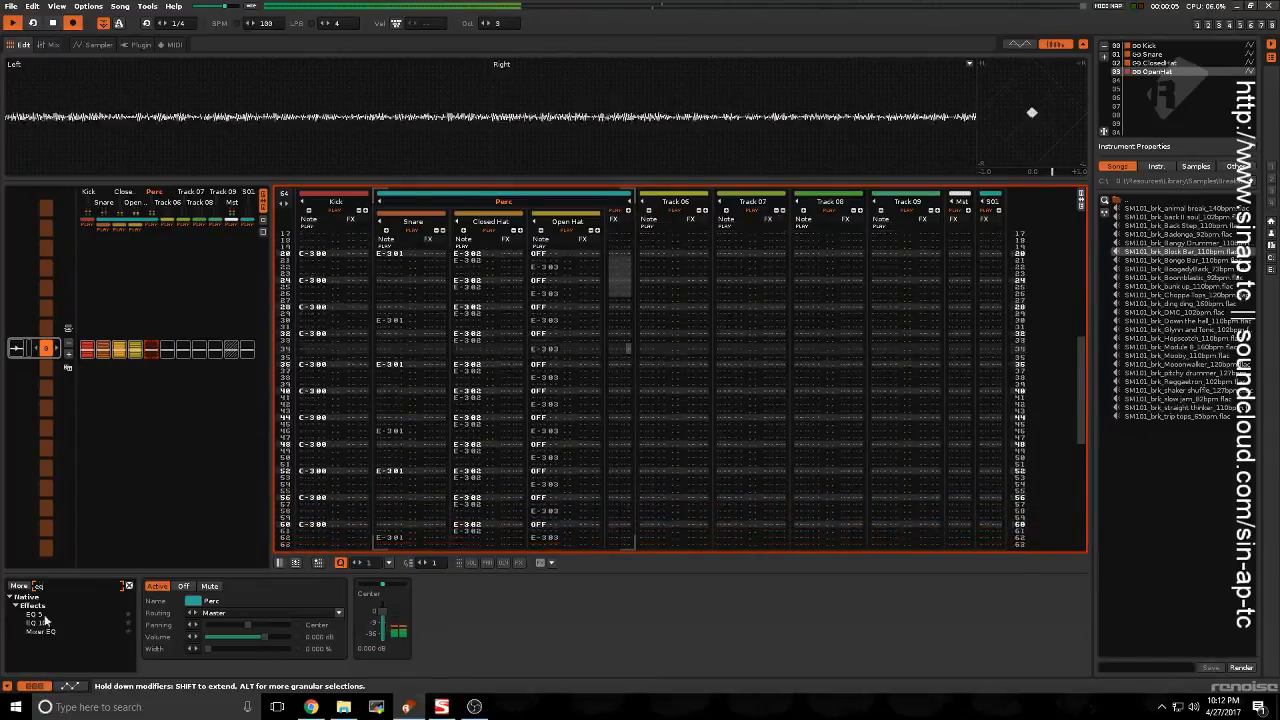
pyautogui.rightClick(907, 92)
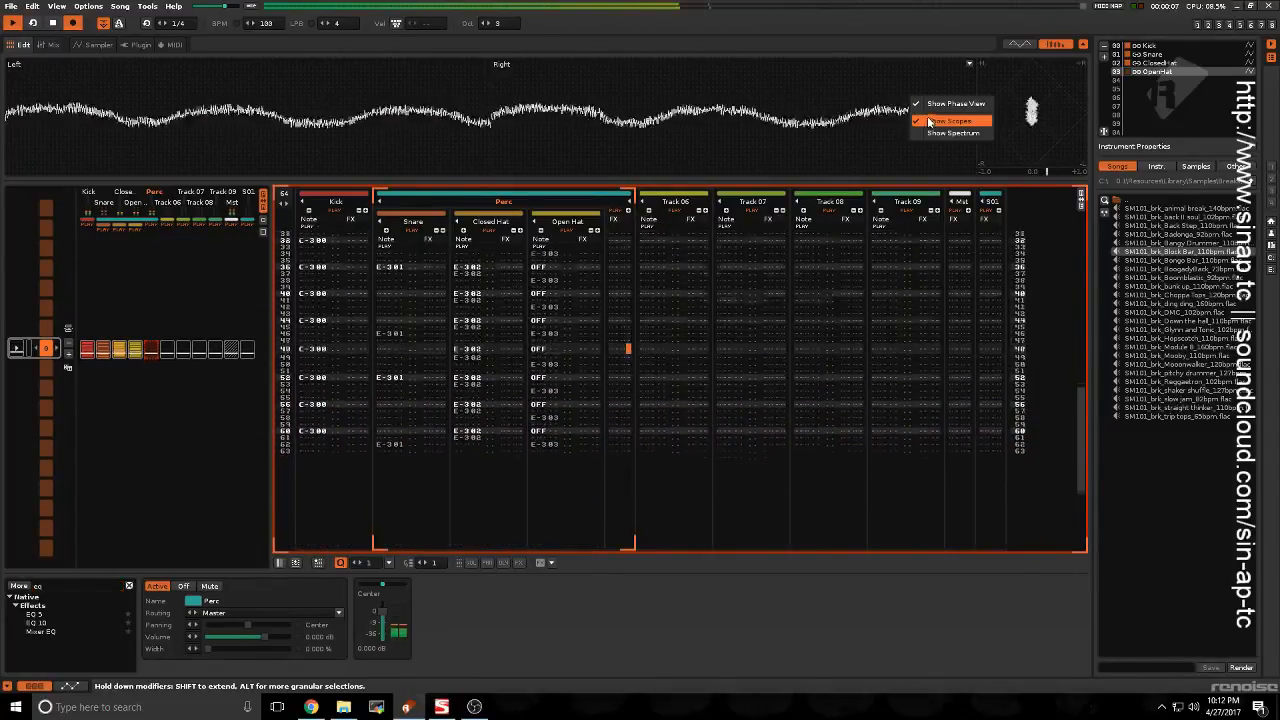
pyautogui.click(934, 129)
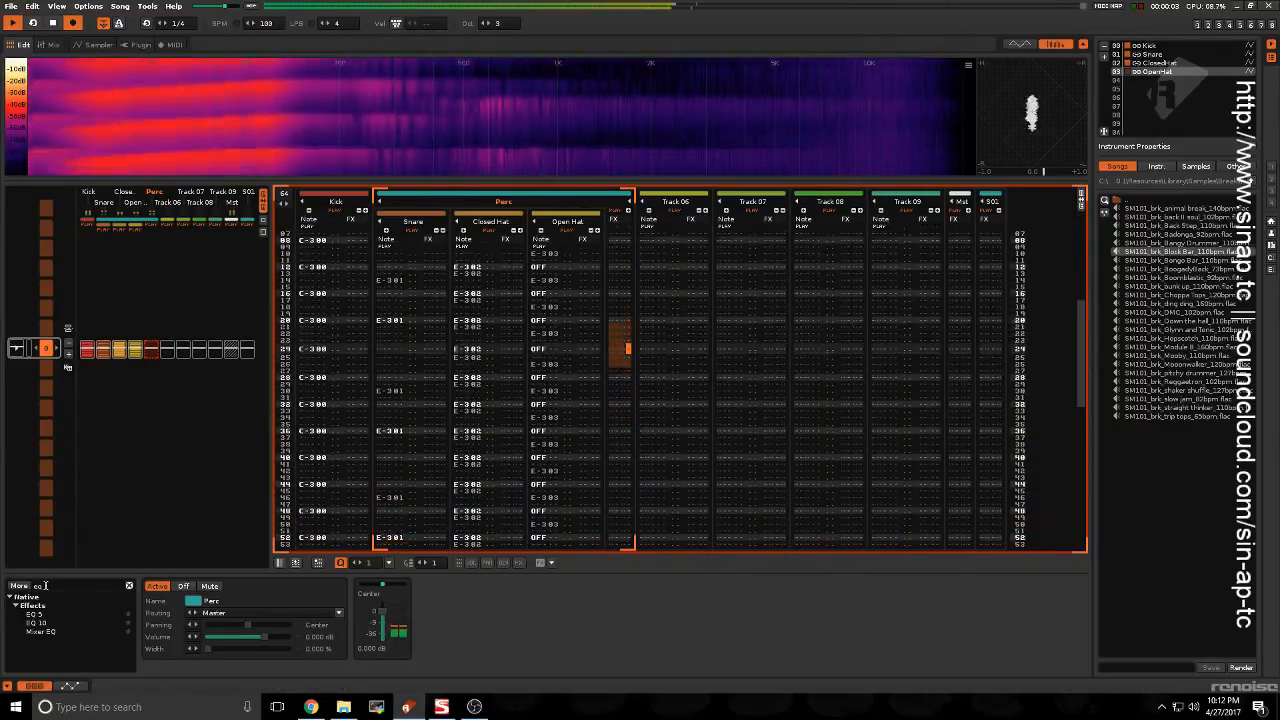
# Step: Add an Analog Filter to the Perc group with the cutoff at about 15 kHz, resonance about 33 % and some drive
pyautogui.press('BackSpace')
pyautogui.press('BackSpace')
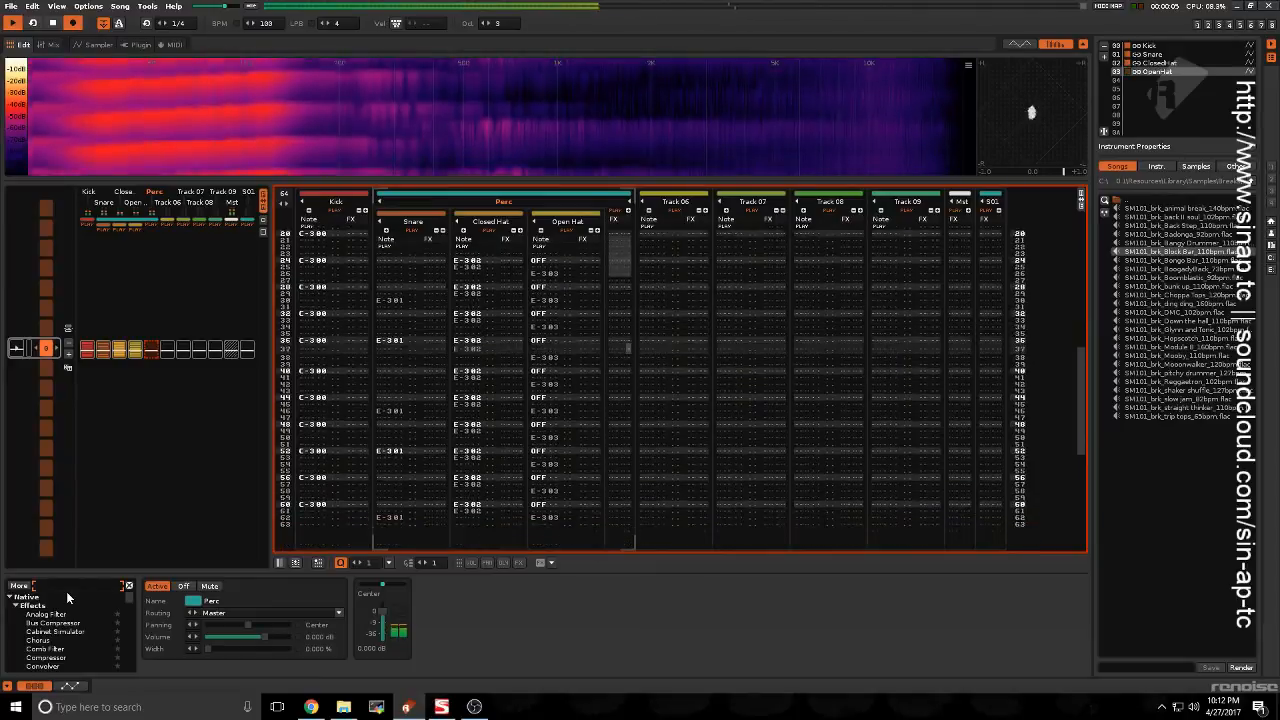
pyautogui.moveTo(45, 614); pyautogui.dragTo(400, 615)
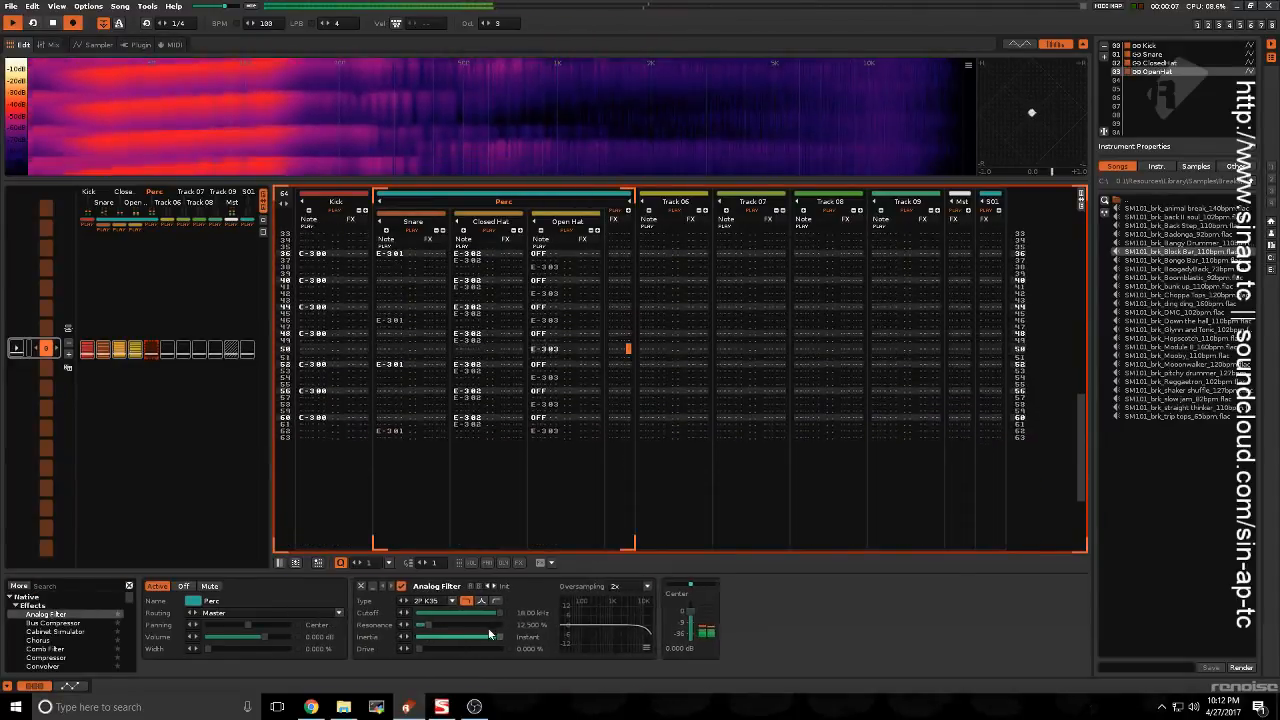
pyautogui.moveTo(499, 613); pyautogui.dragTo(443, 648)
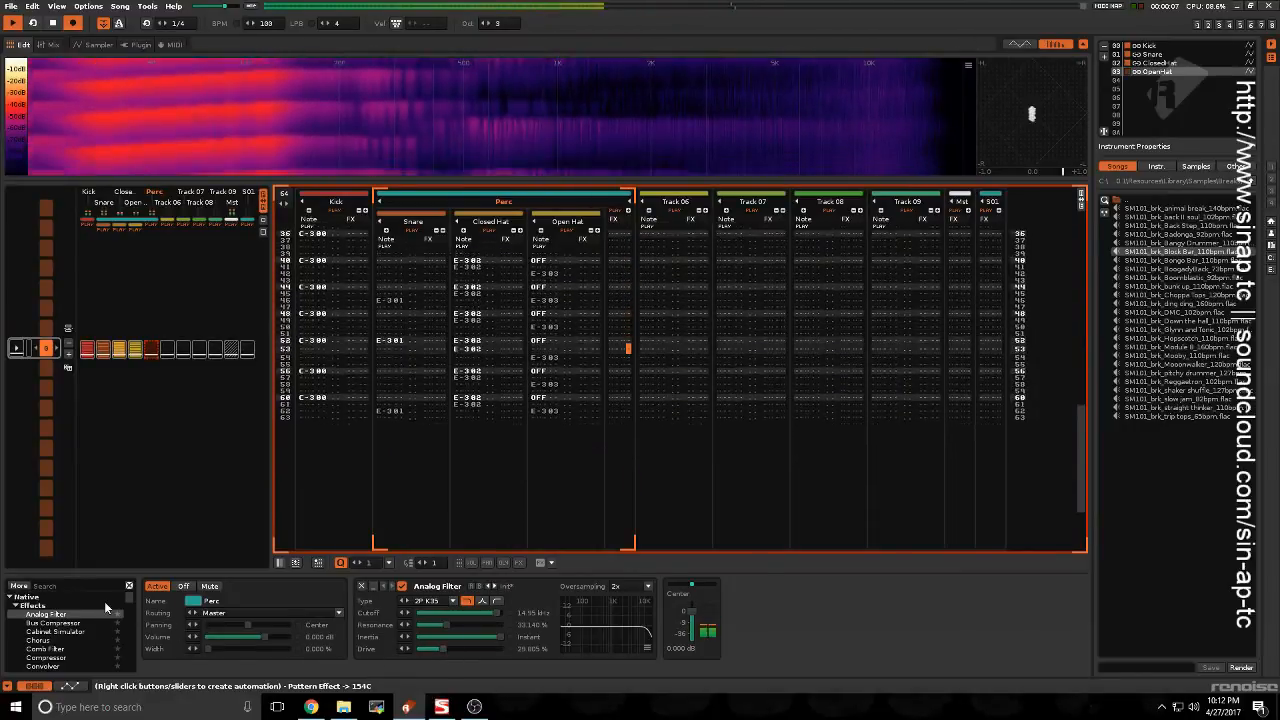
# Step: Select the Kick track and search the effects for "duck", then clear the search
pyautogui.click(322, 429)
pyautogui.press('space')
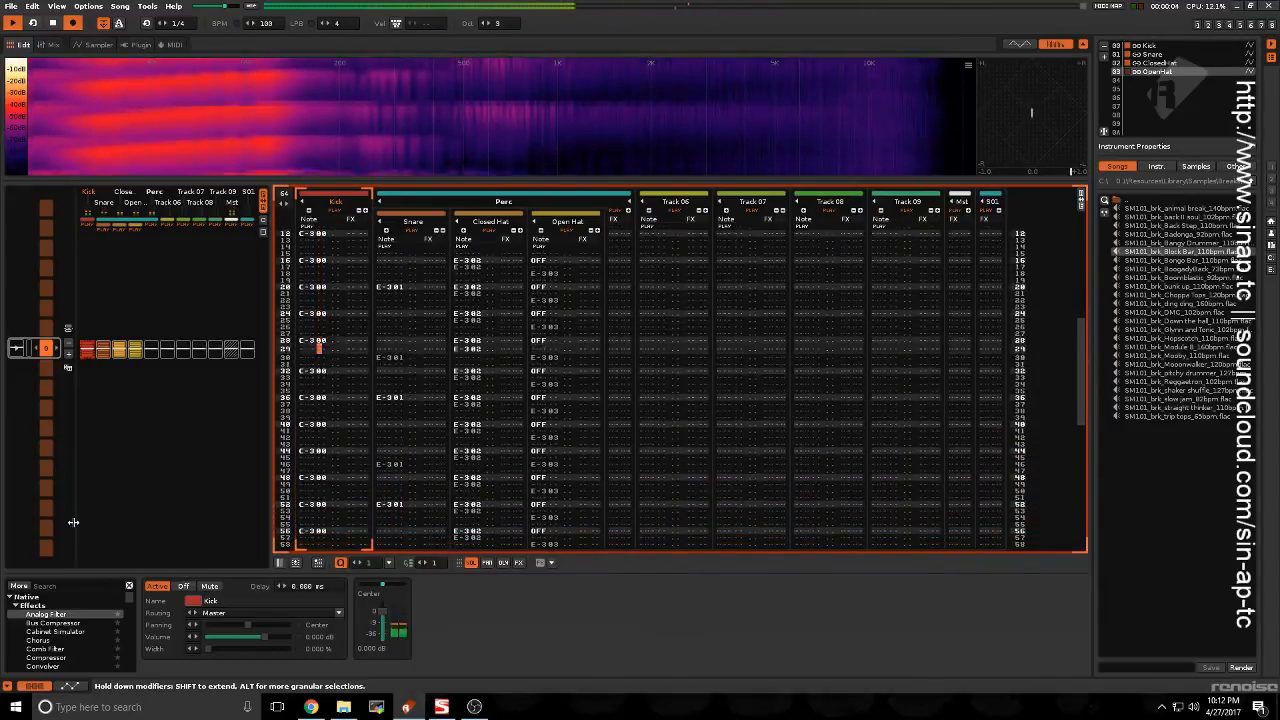
pyautogui.click(85, 587)
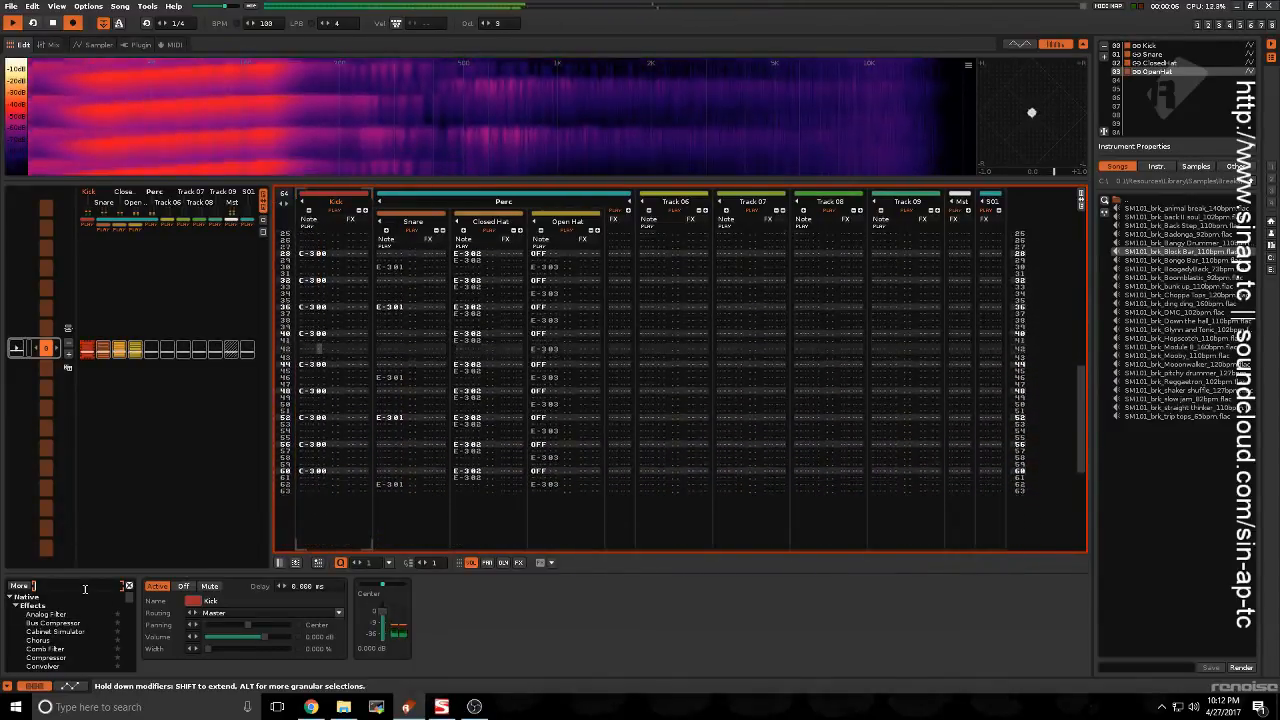
pyautogui.write('duck')
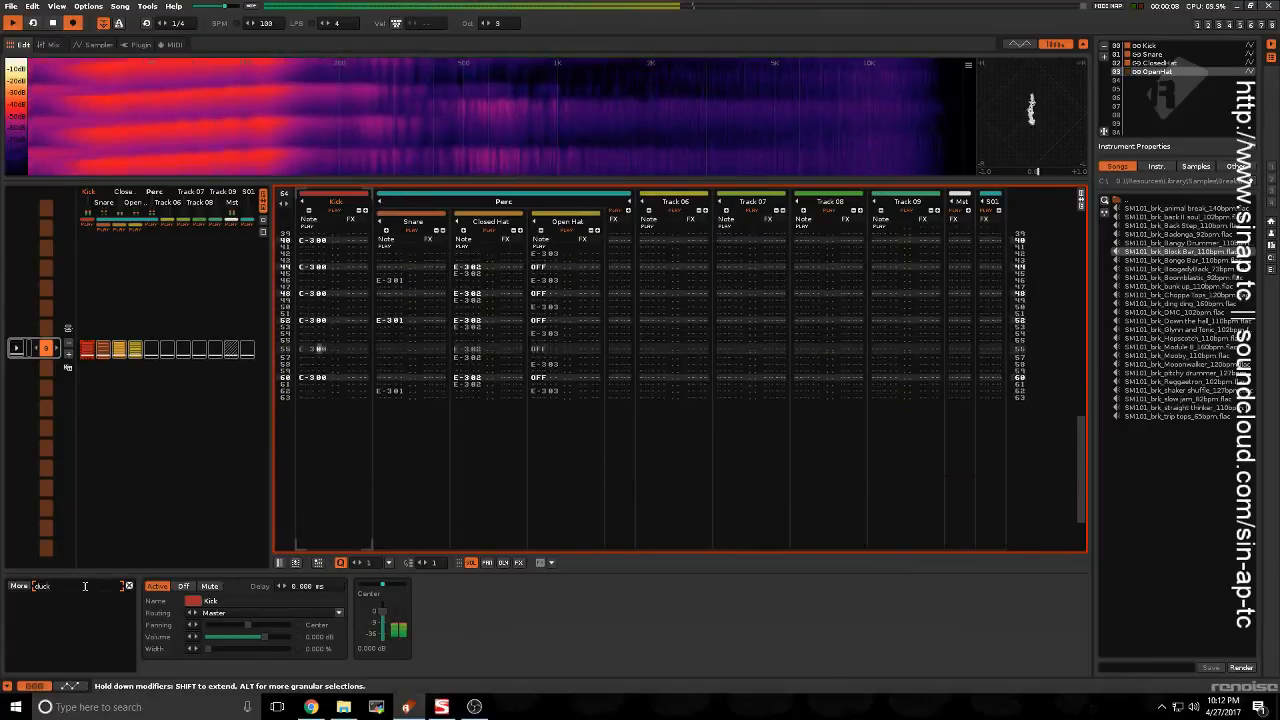
pyautogui.press('BackSpace')
pyautogui.press('BackSpace')
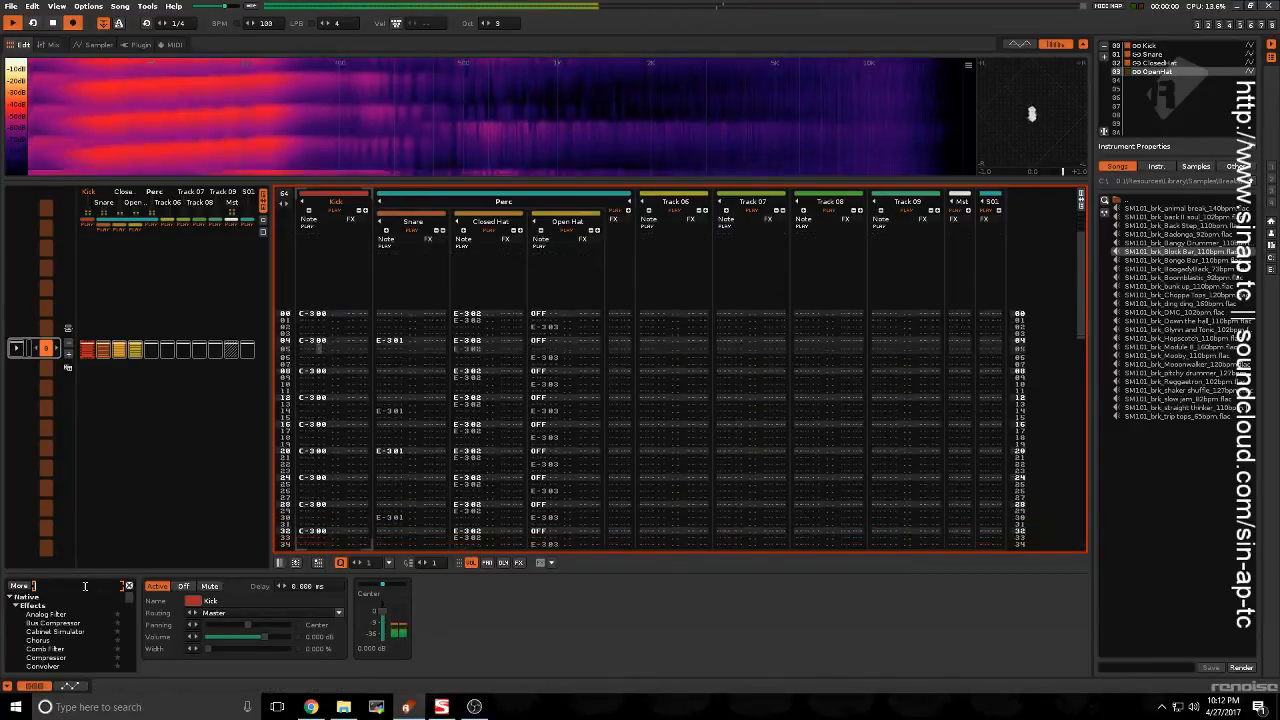
# Step: Add a Signal Follower to the Kick track and load its Track Base preset
pyautogui.write('sign')
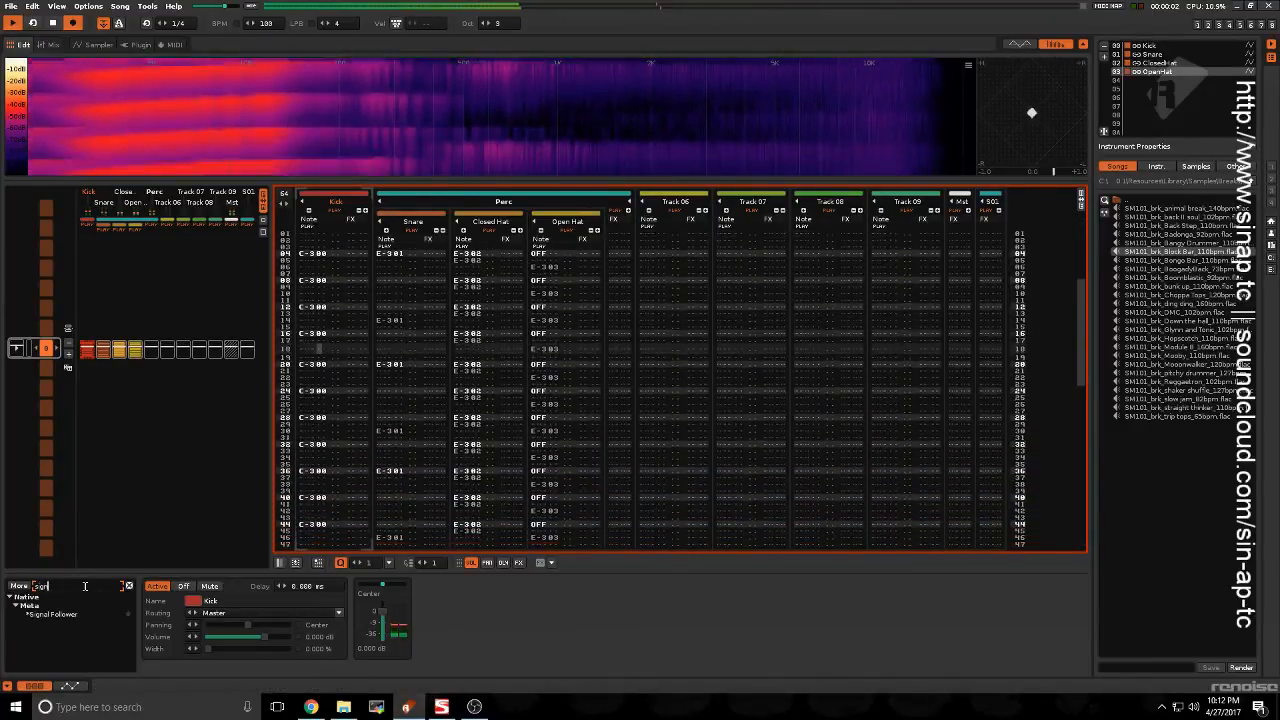
pyautogui.moveTo(52, 614); pyautogui.dragTo(540, 612)
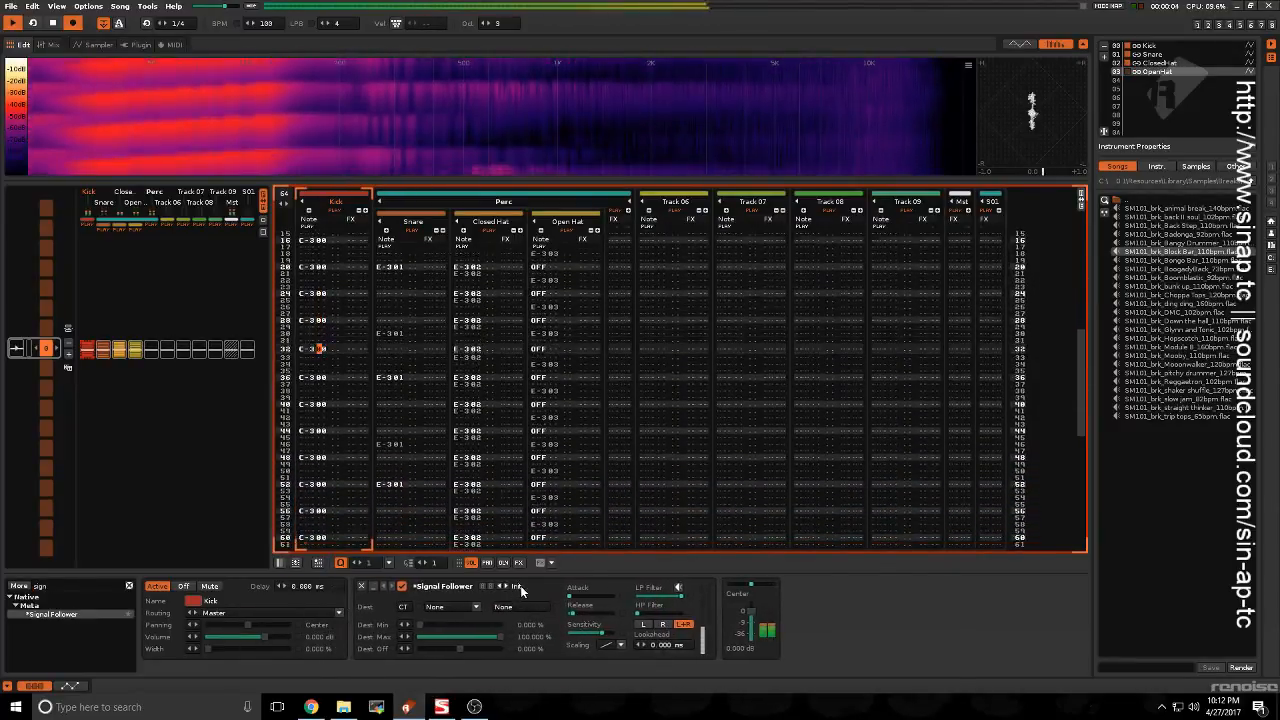
pyautogui.click(523, 587)
pyautogui.click(543, 578)
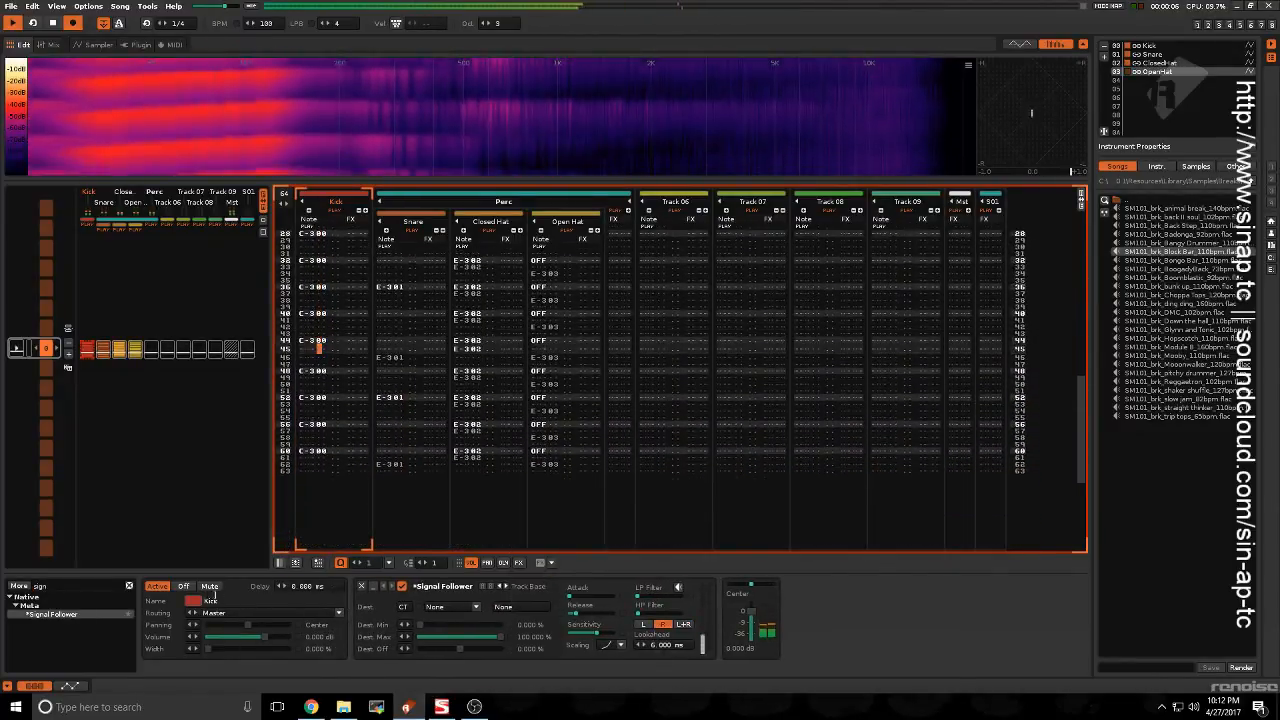
# Step: Find the Hydra device and add it after the Signal Follower on the Kick track
pyautogui.doubleClick(55, 587)
pyautogui.press('BackSpace')
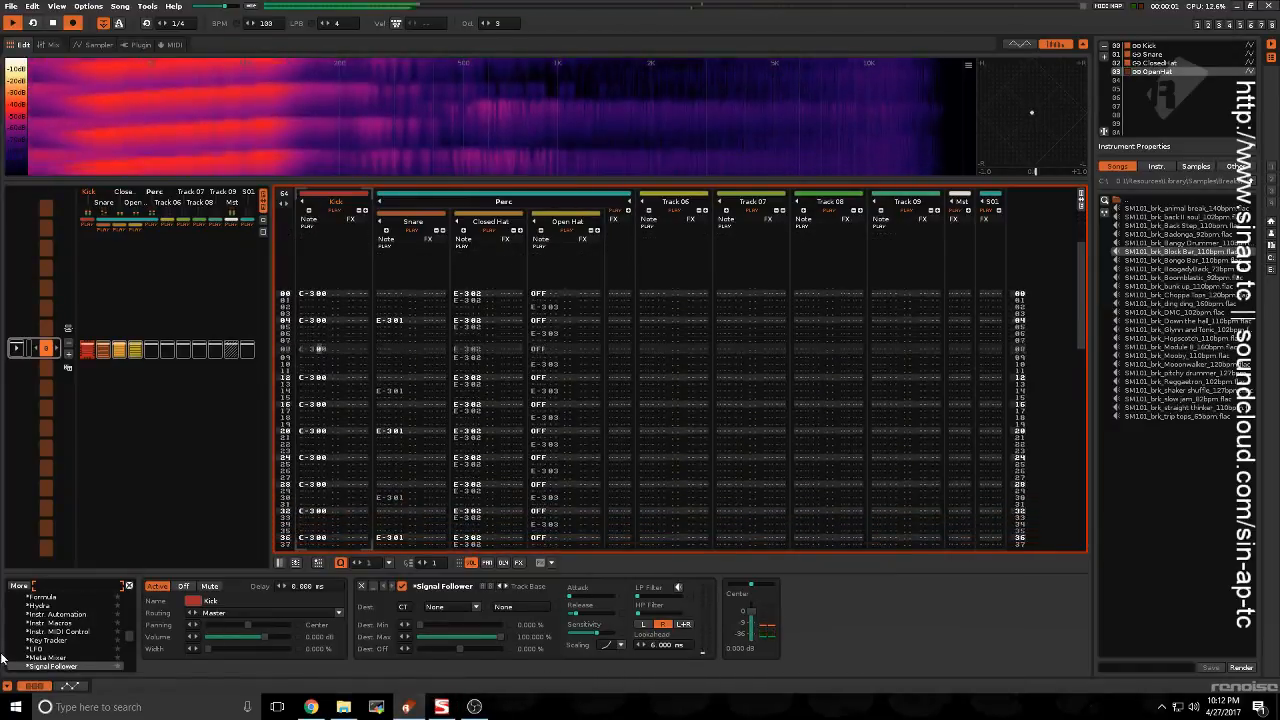
pyautogui.write('hyd')
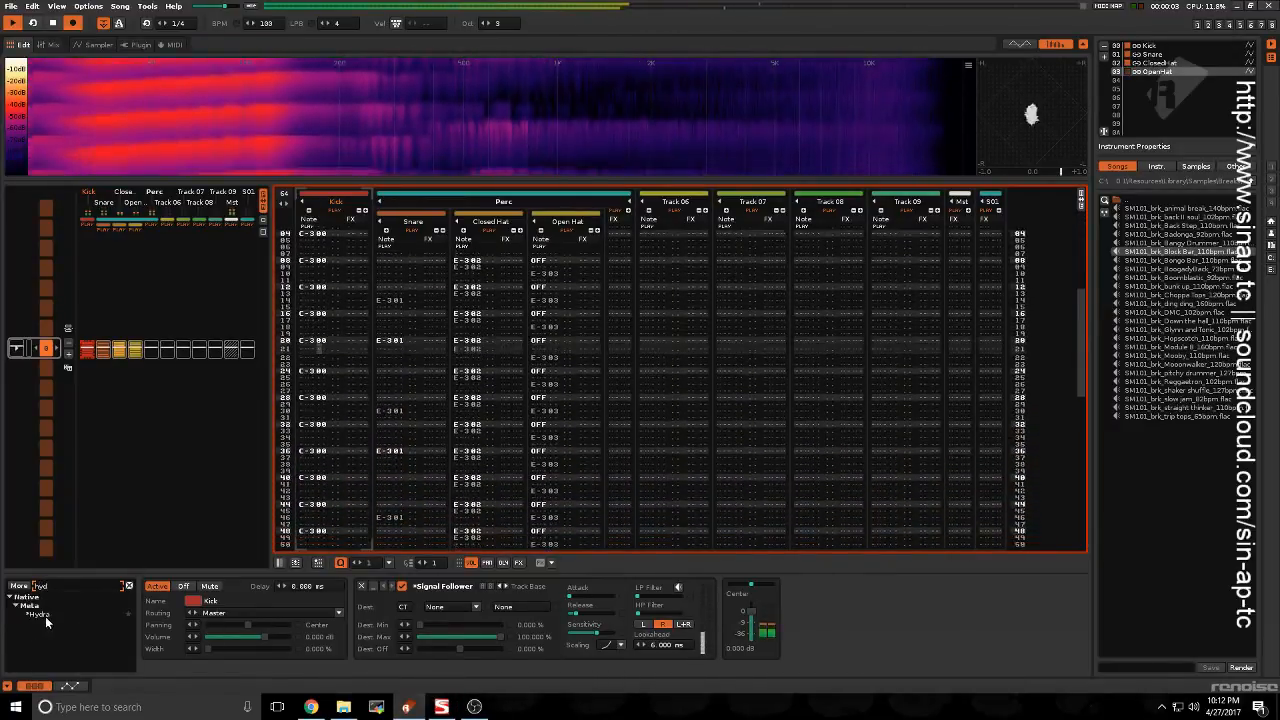
pyautogui.doubleClick(42, 616)
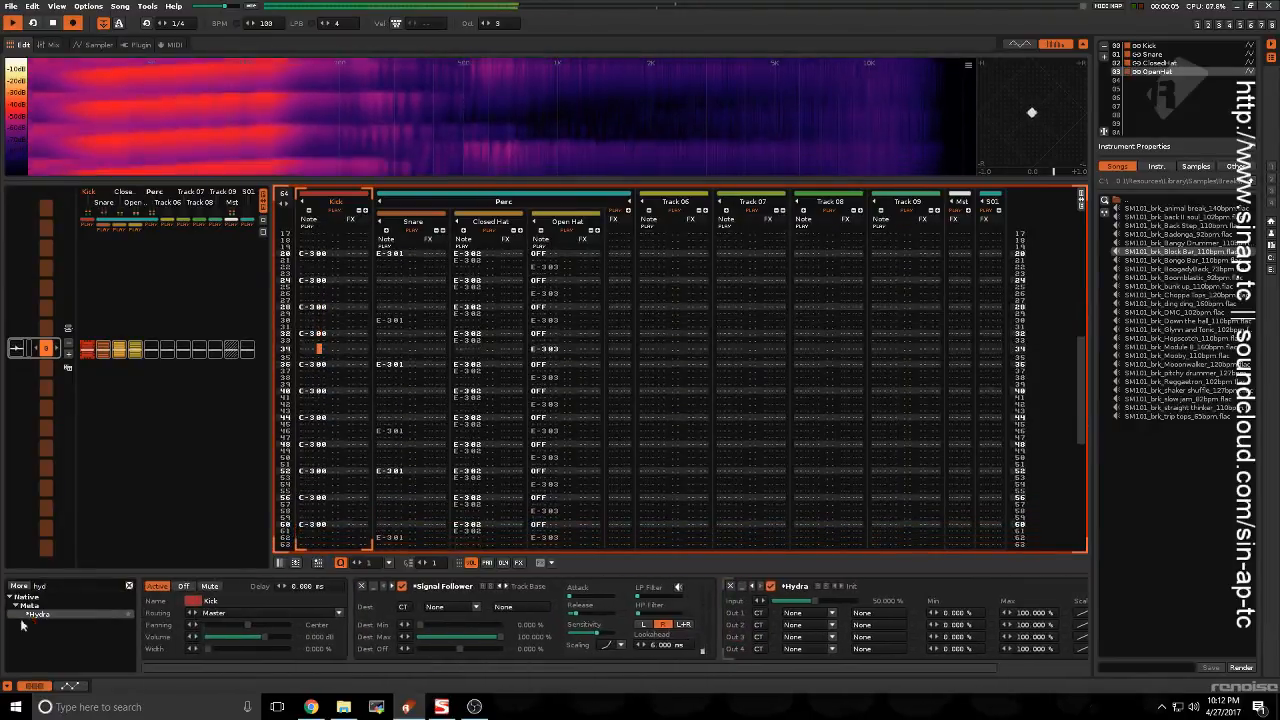
pyautogui.moveTo(676, 669); pyautogui.dragTo(964, 667)
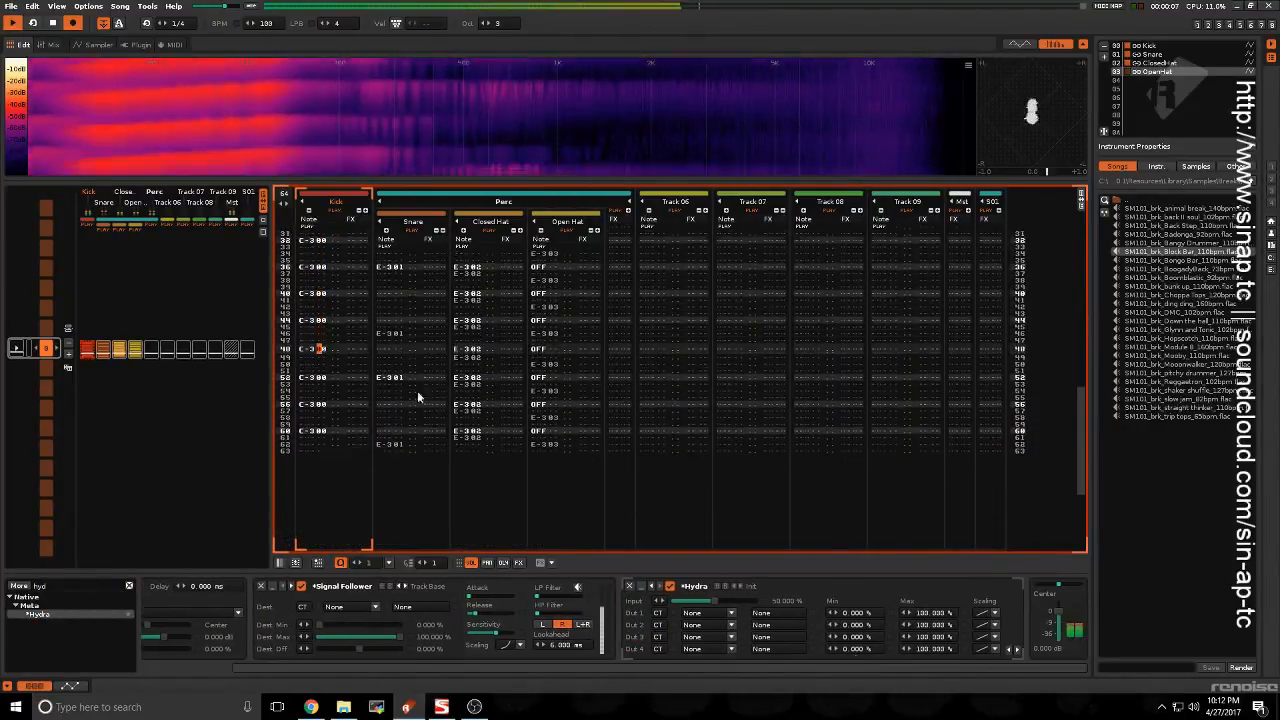
# Step: Add a Bus Compressor after the Analog Filter on the Perc group and load its Limiter Soft preset
pyautogui.click(619, 420)
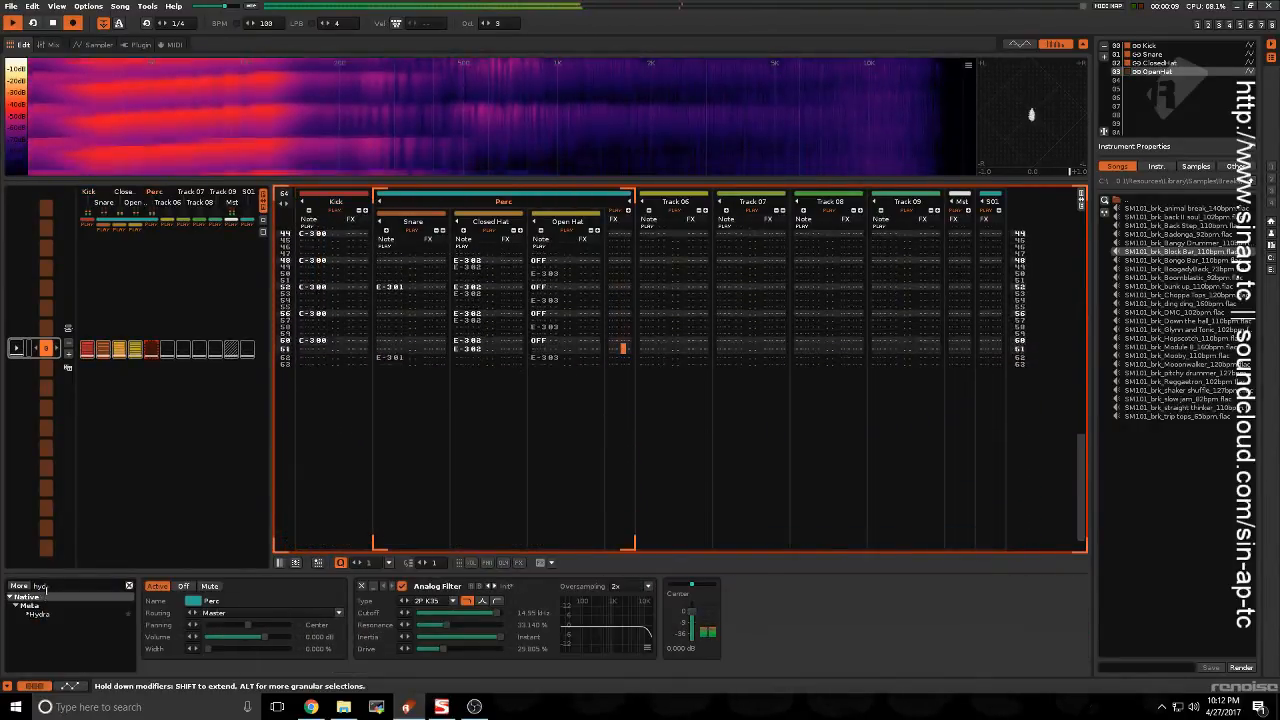
pyautogui.press('BackSpace')
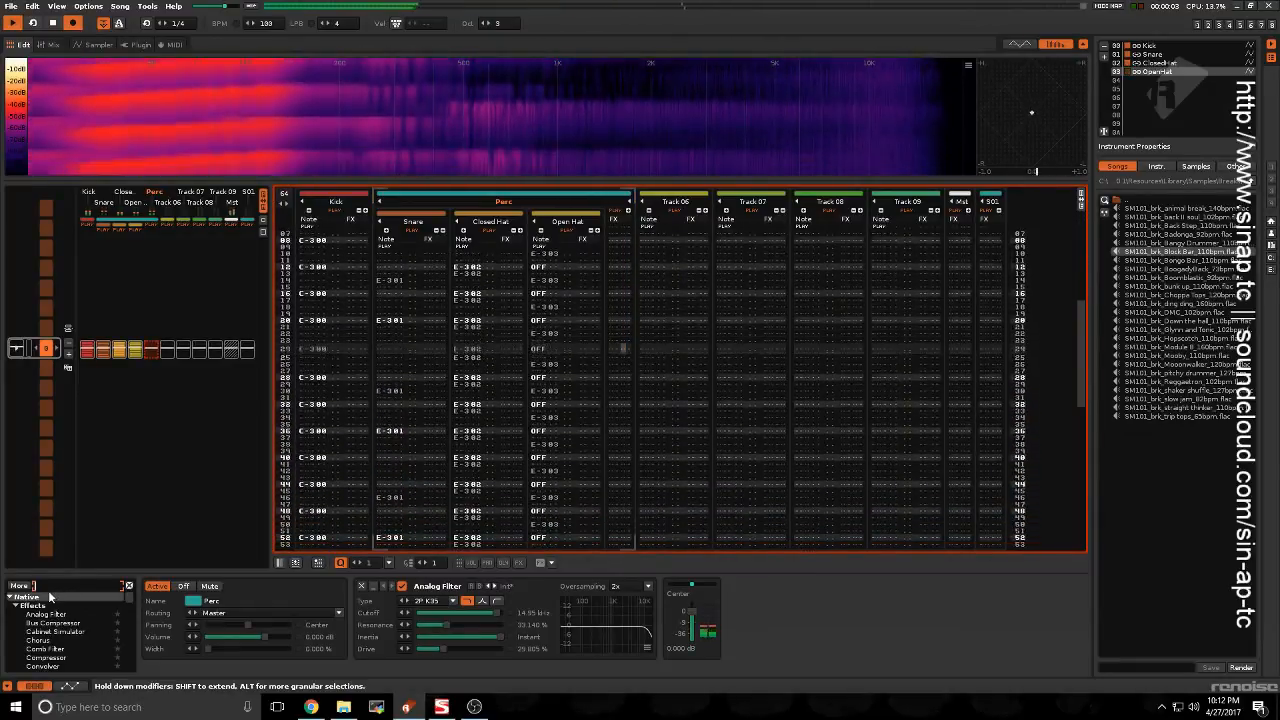
pyautogui.write('co')
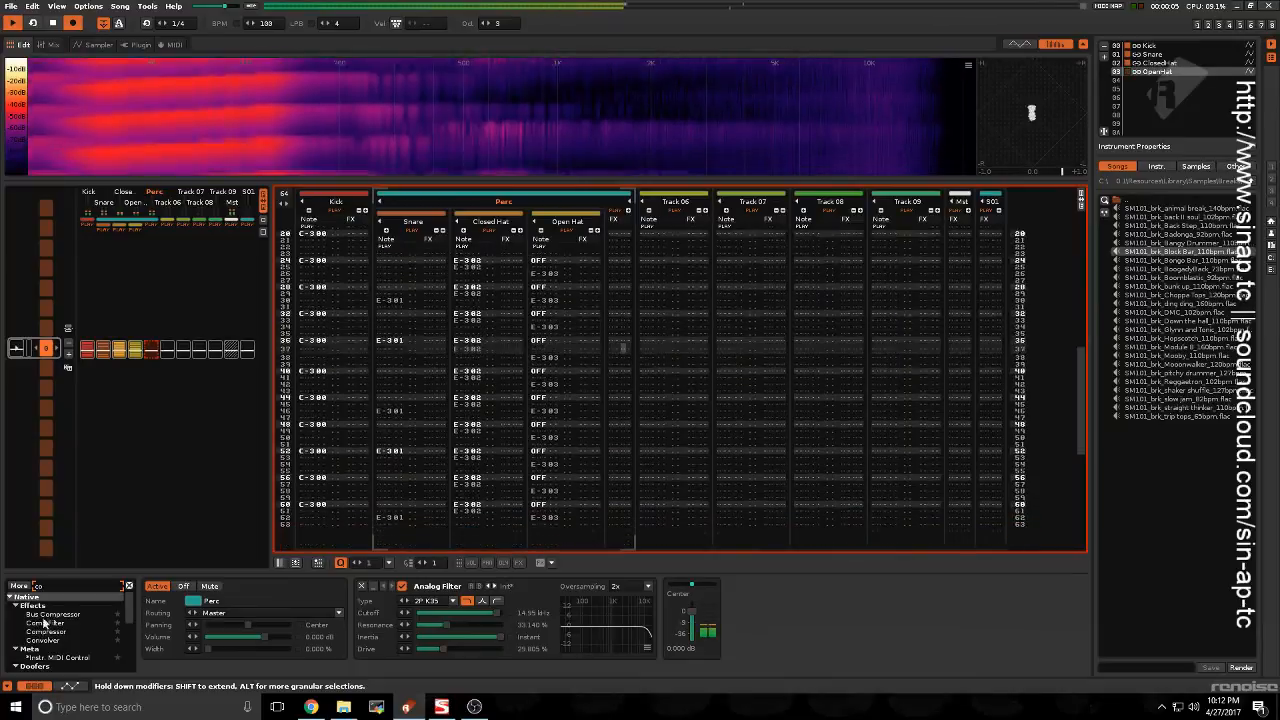
pyautogui.click(55, 614)
pyautogui.moveTo(55, 614); pyautogui.dragTo(800, 640)
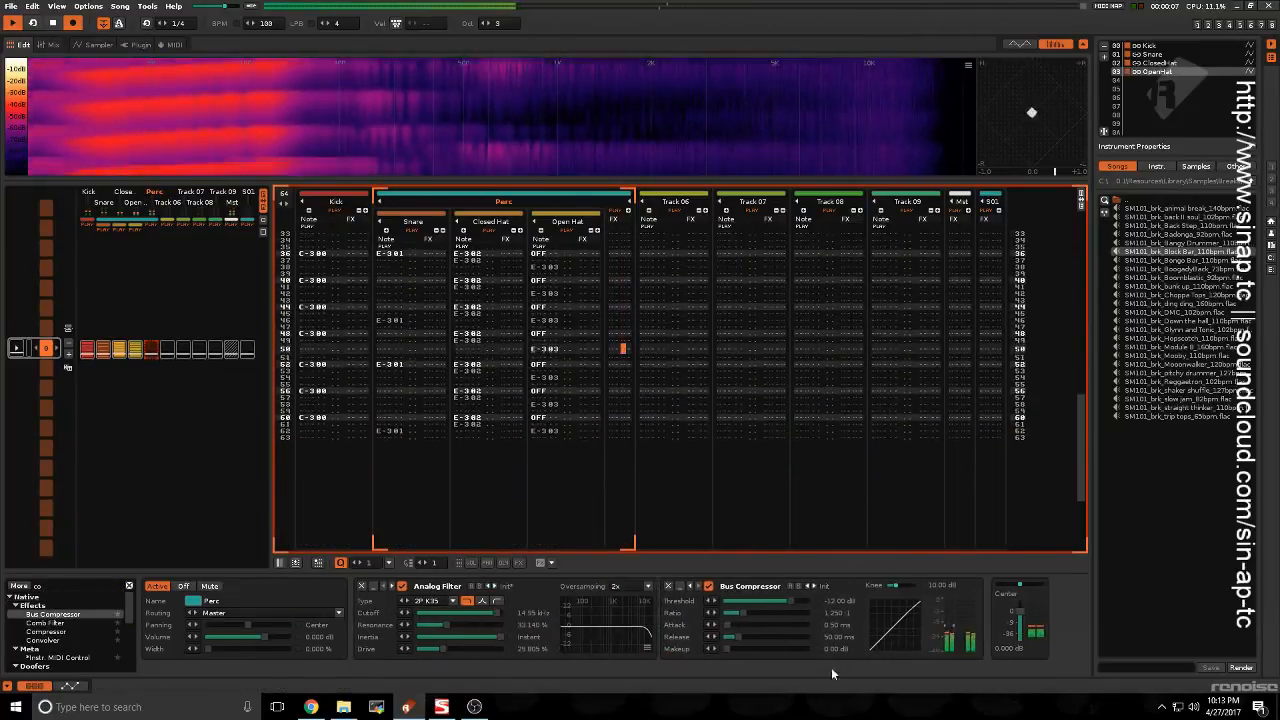
pyautogui.click(836, 587)
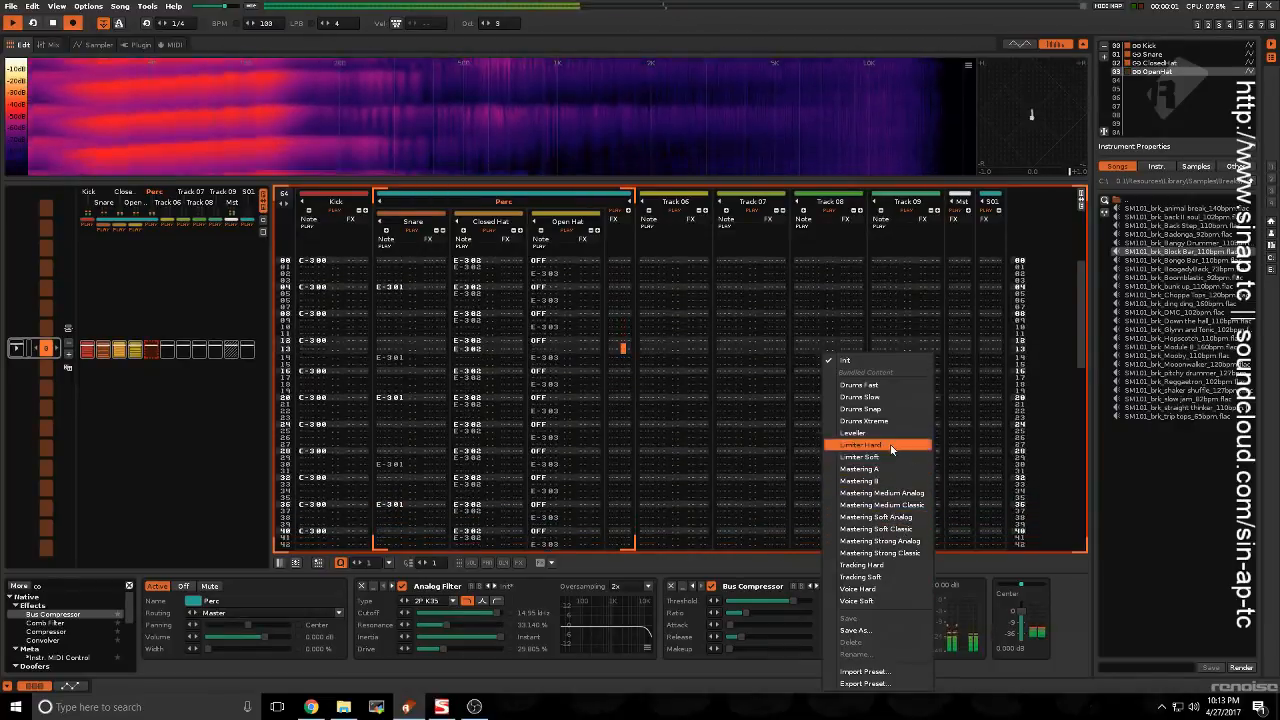
pyautogui.click(888, 456)
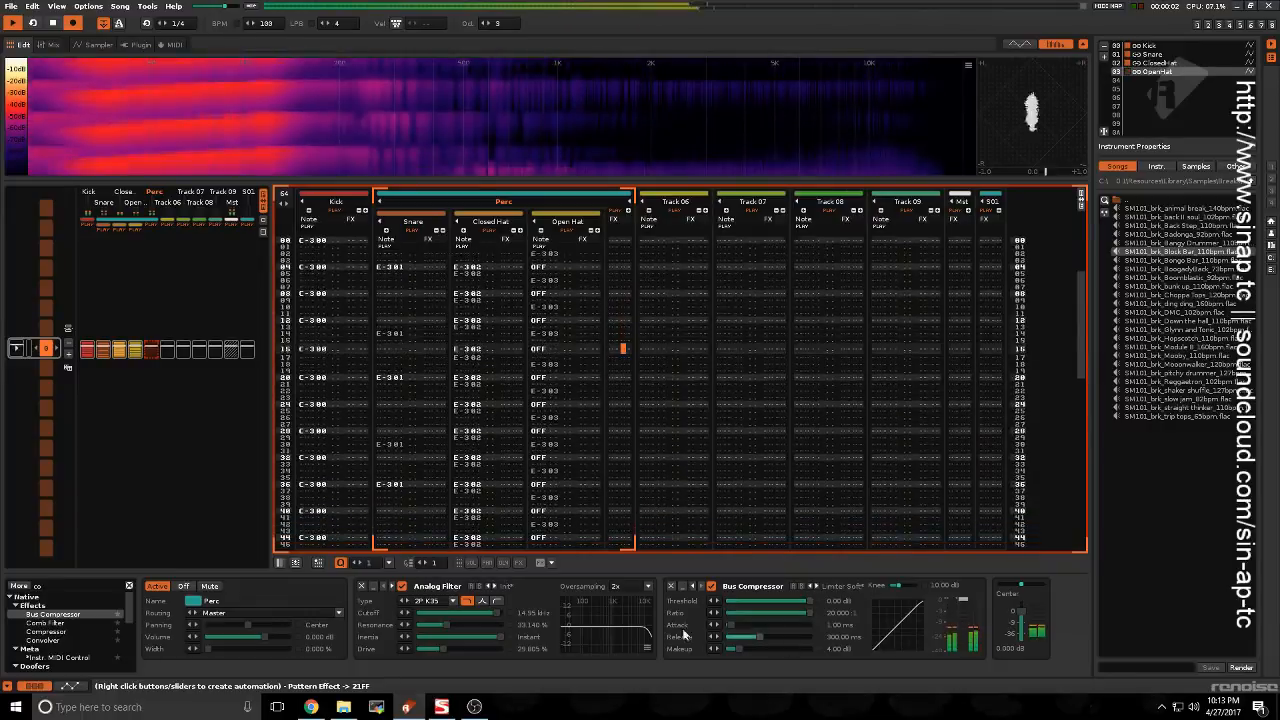
# Step: Route the Kick's Signal Follower to the Threshold of the Bus Compressor on the Perc group
pyautogui.click(359, 398)
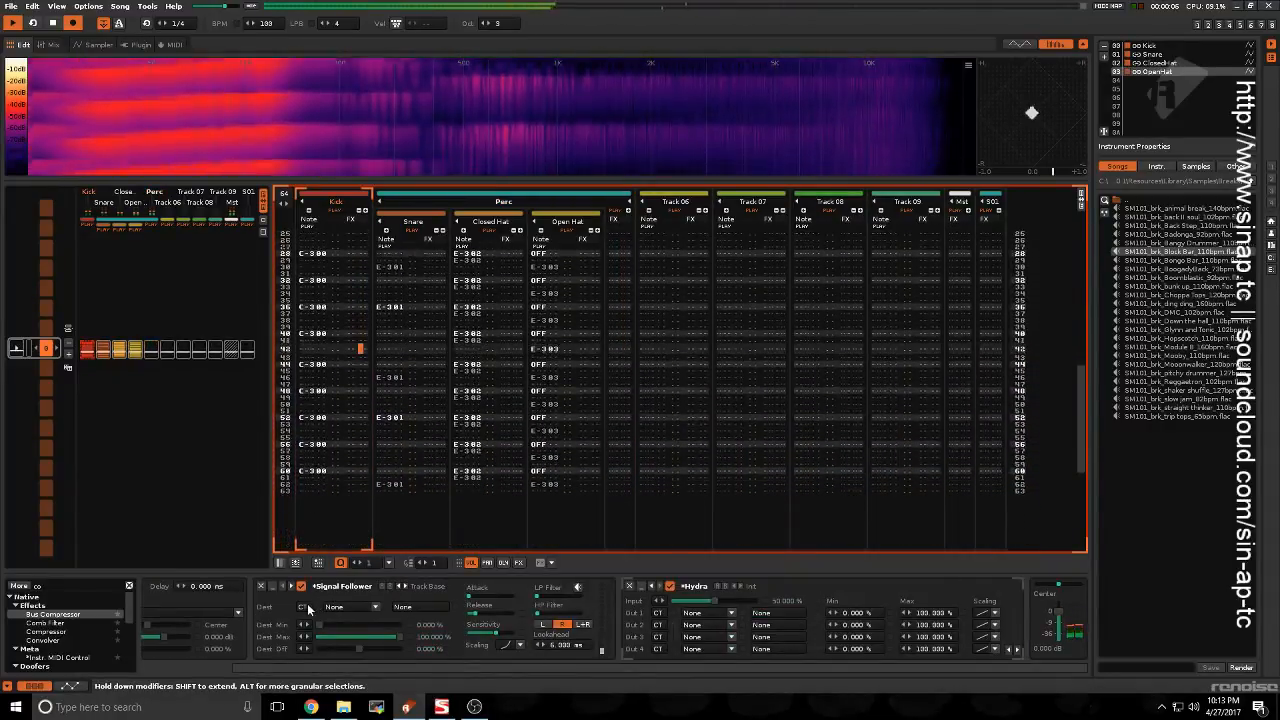
pyautogui.click(307, 603)
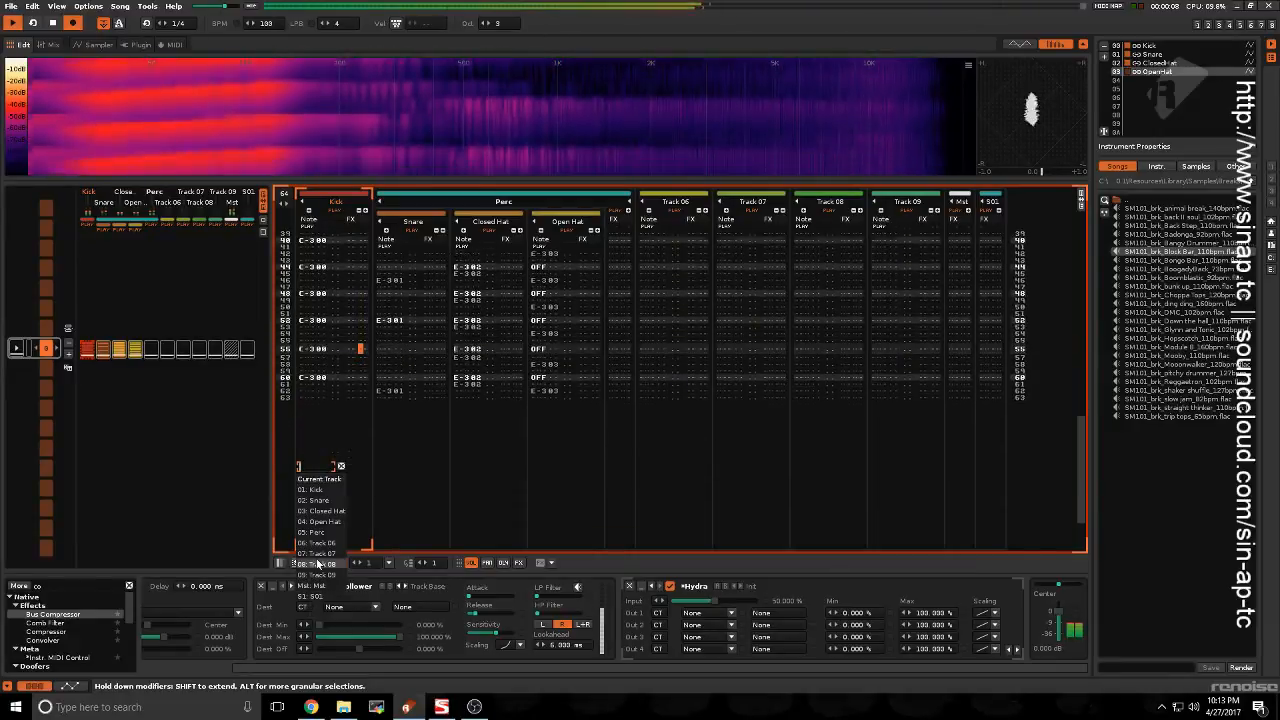
pyautogui.click(347, 604)
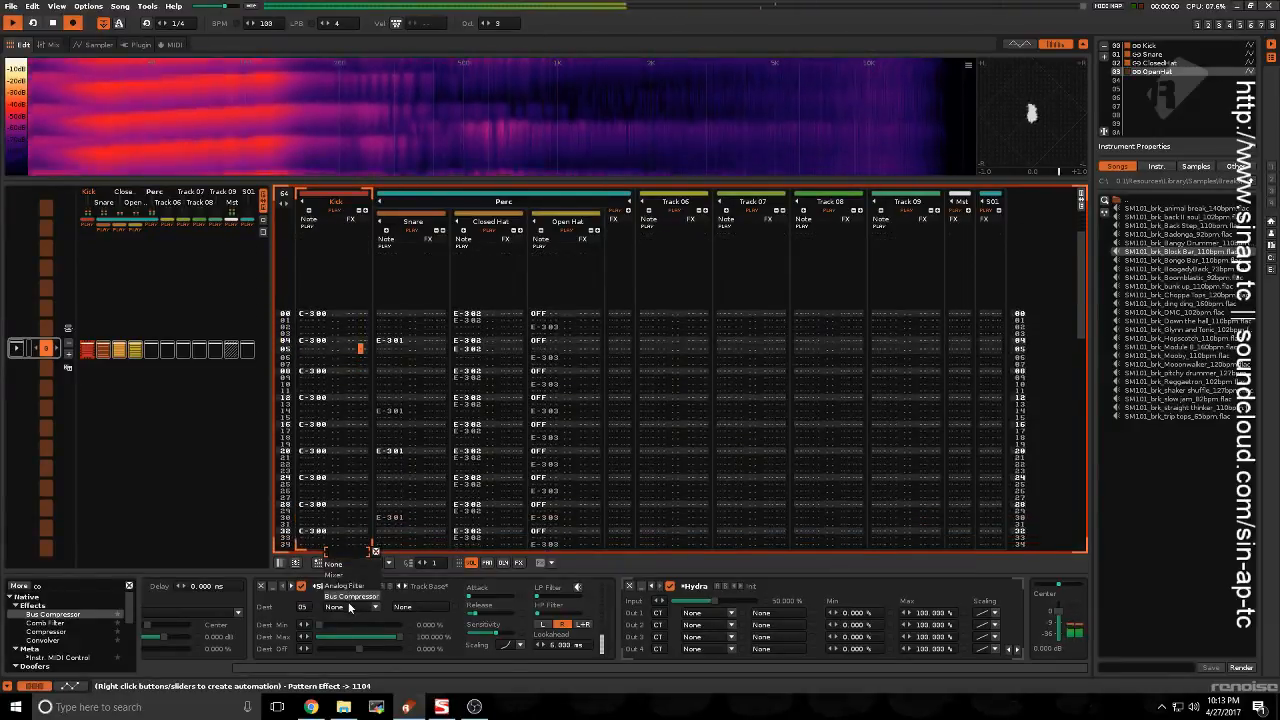
pyautogui.click(350, 559)
pyautogui.click(410, 606)
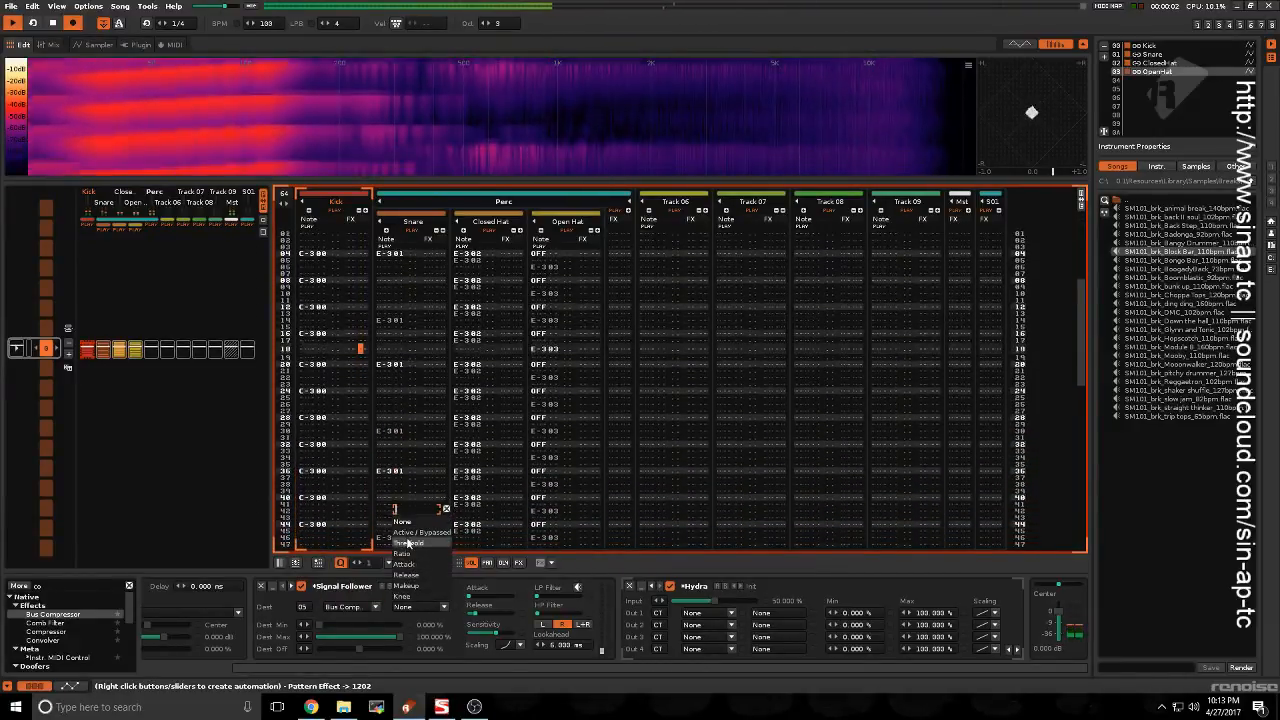
pyautogui.click(409, 543)
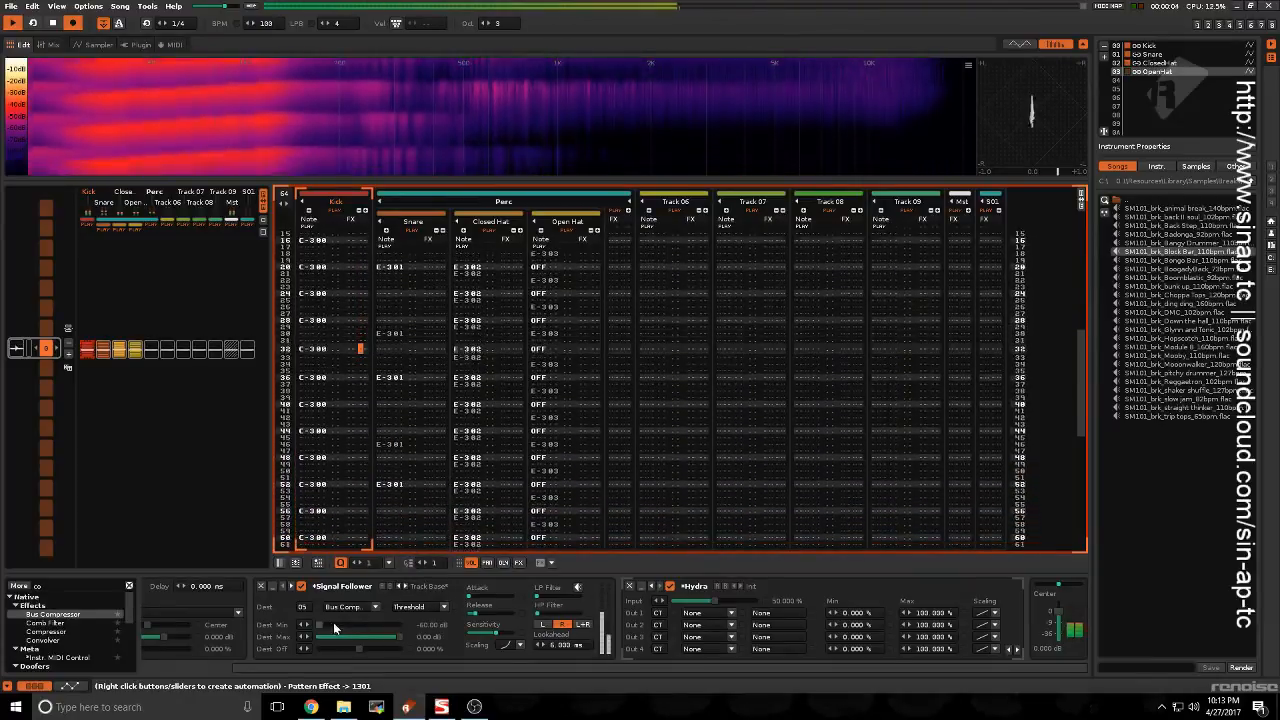
# Step: Set the Signal Follower's destination minimum to about -1.2 dB and maximum to about -52.2 dB, and check the Perc group's compressor
pyautogui.moveTo(383, 625); pyautogui.dragTo(317, 637)
pyautogui.moveTo(364, 625); pyautogui.dragTo(400, 625)
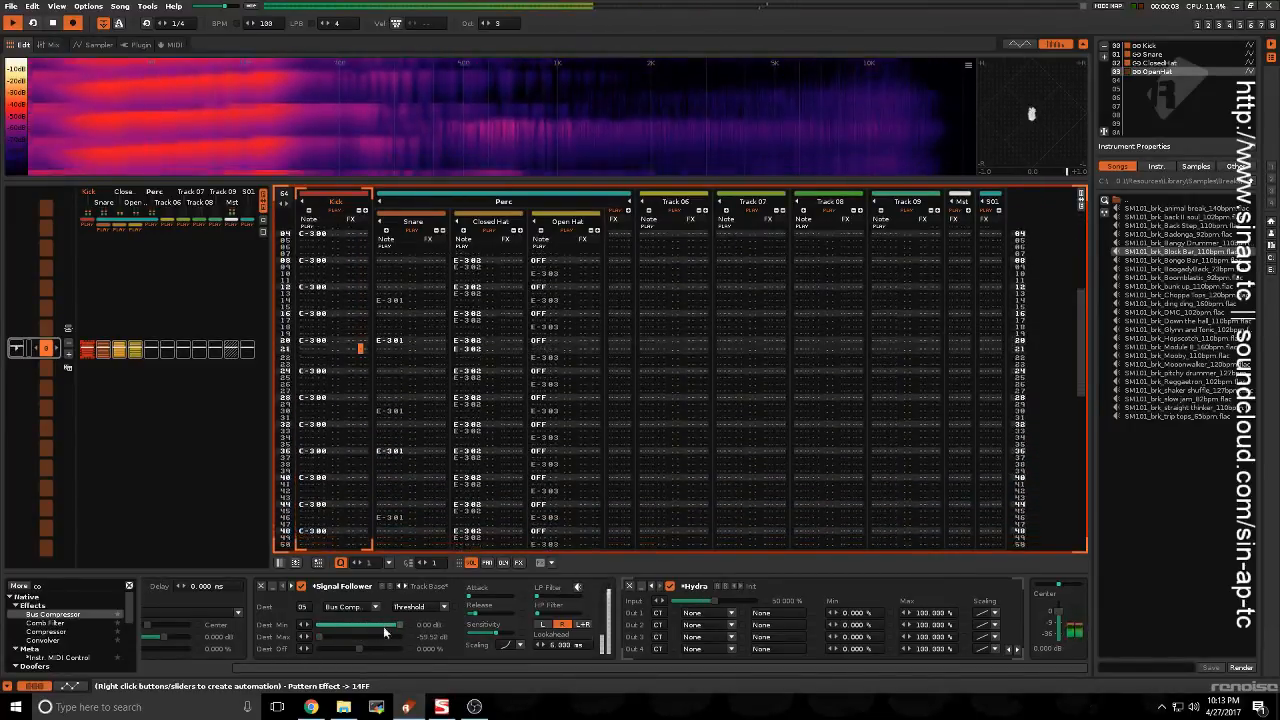
pyautogui.moveTo(335, 632)
pyautogui.mouseDown()
pyautogui.moveTo(348, 634)
pyautogui.moveTo(327, 638)
pyautogui.mouseUp()
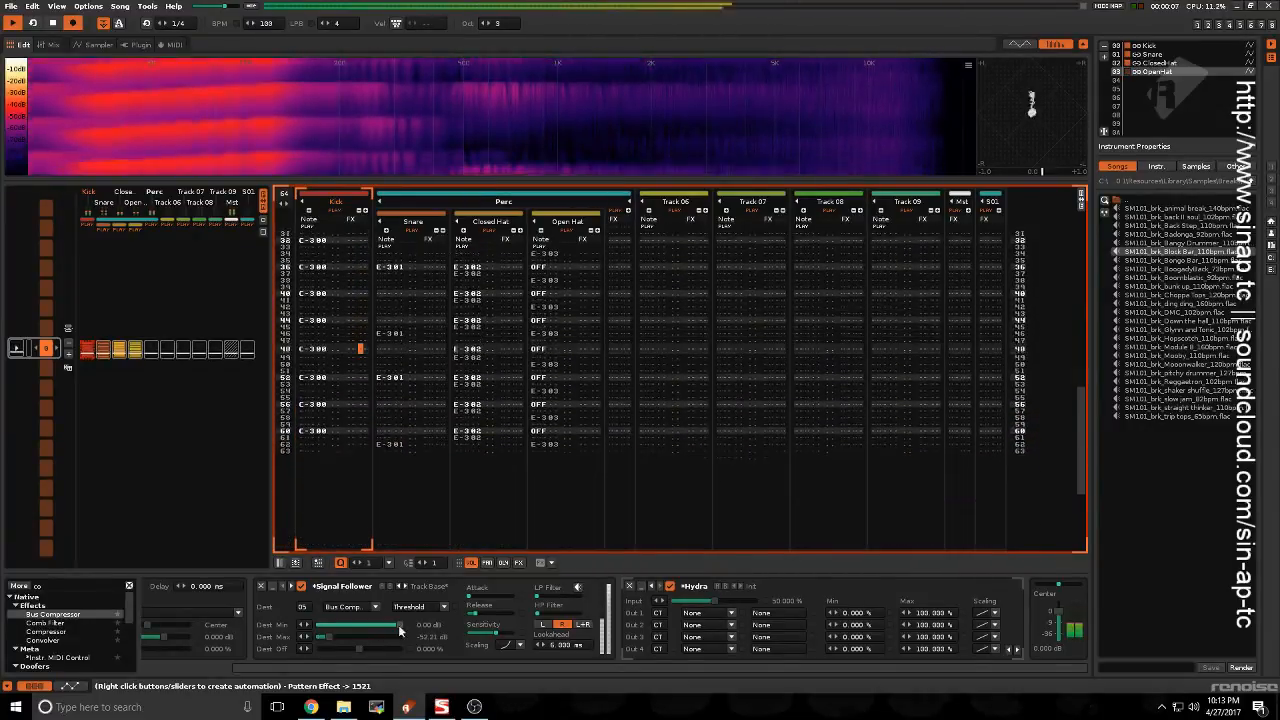
pyautogui.moveTo(402, 623); pyautogui.dragTo(396, 623)
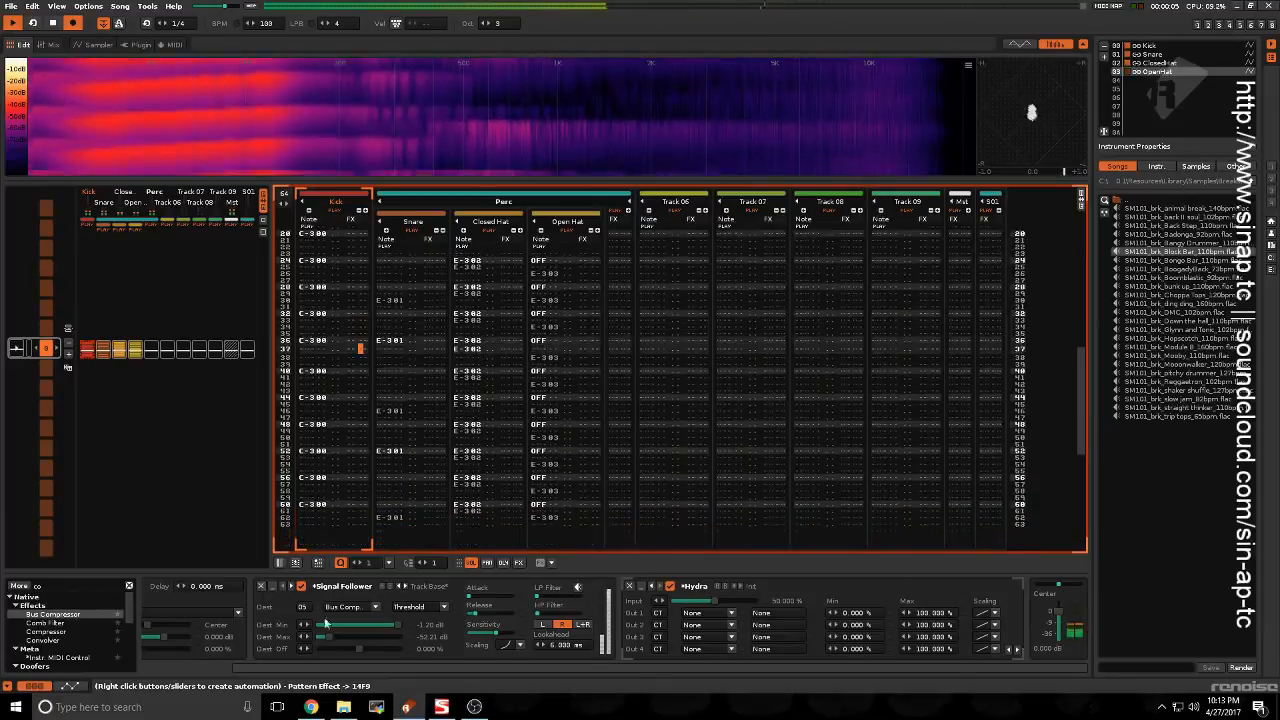
pyautogui.click(606, 410)
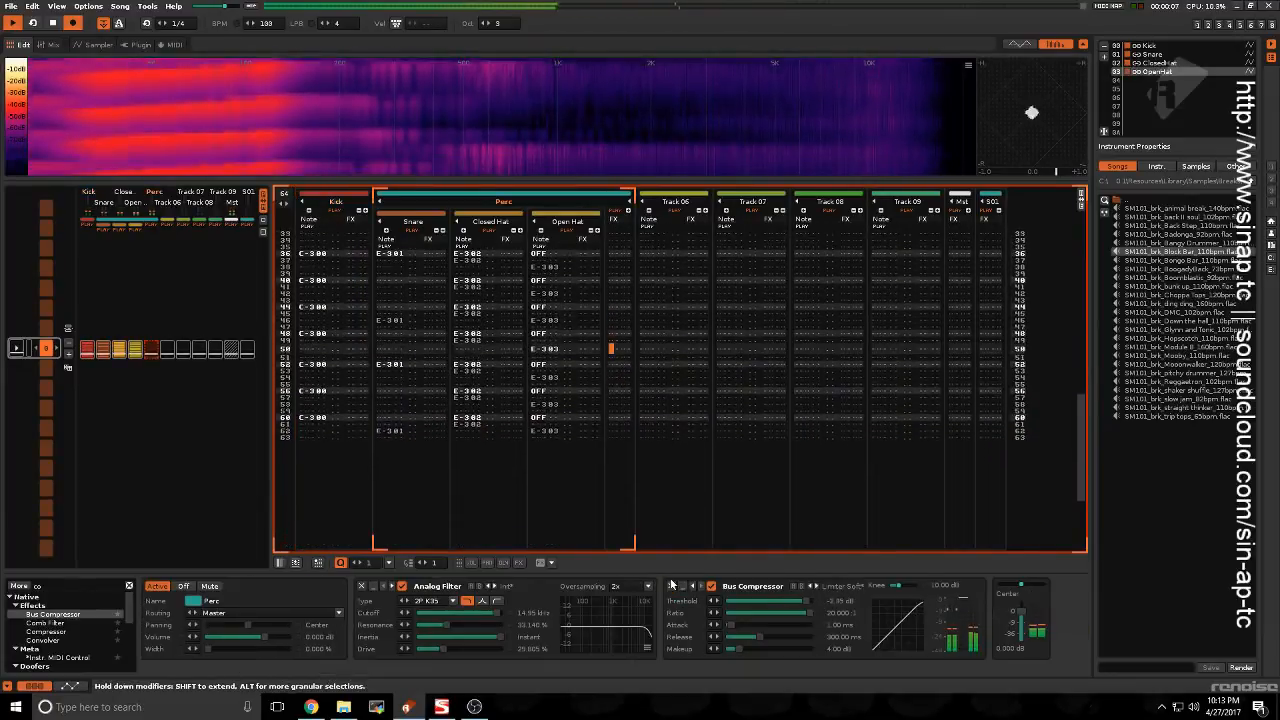
# Step: Remove the Bus Compressor from the Perc group and route the Kick's Signal Follower to the Hydra's Input on the current track
pyautogui.click(671, 585)
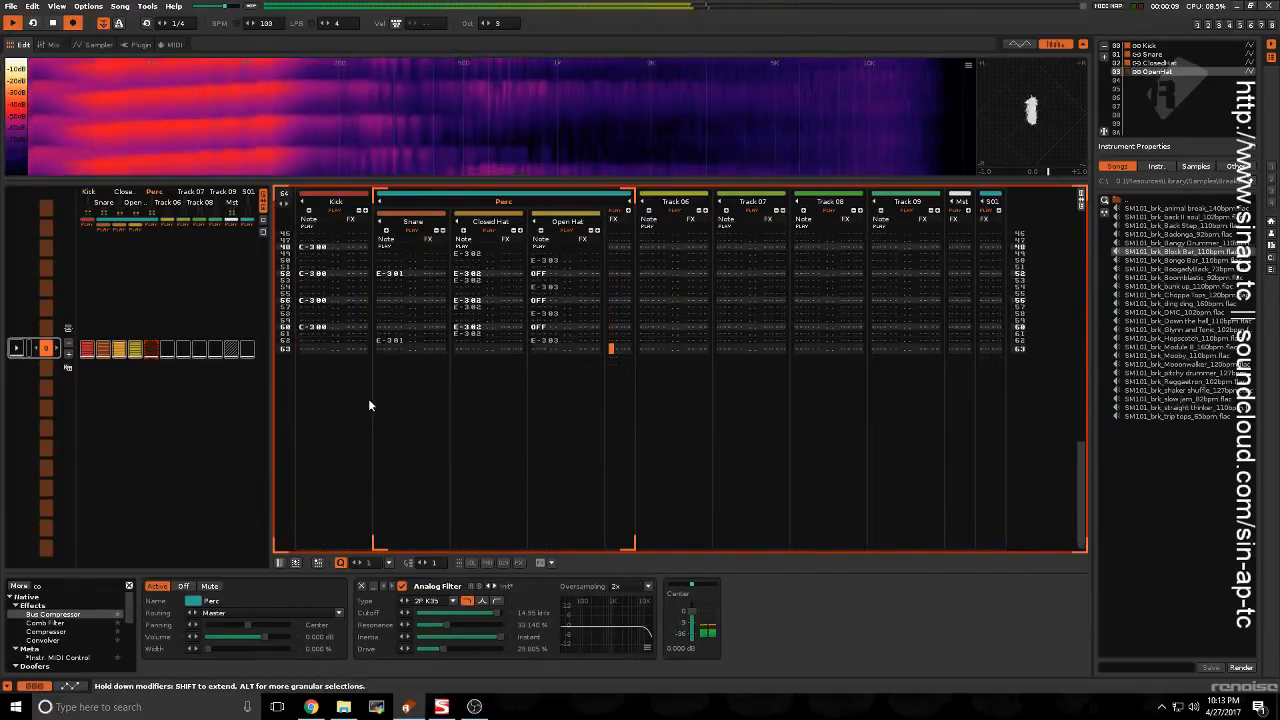
pyautogui.click(333, 409)
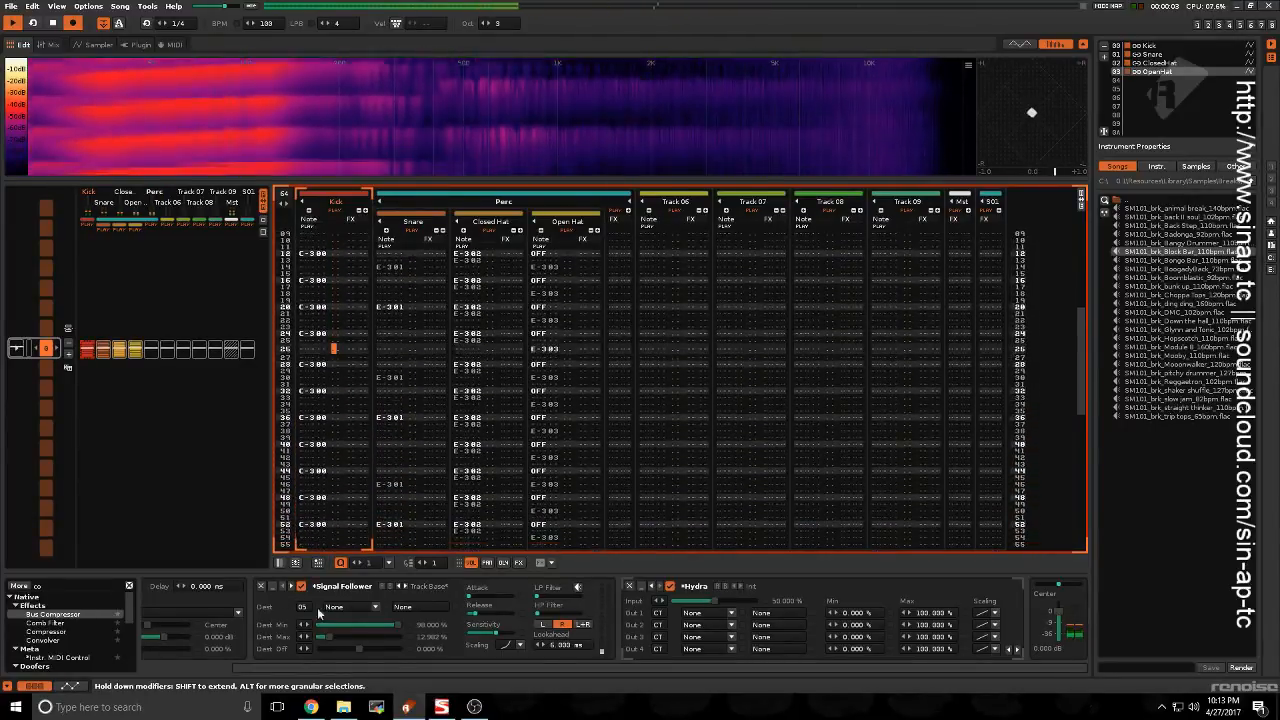
pyautogui.click(340, 606)
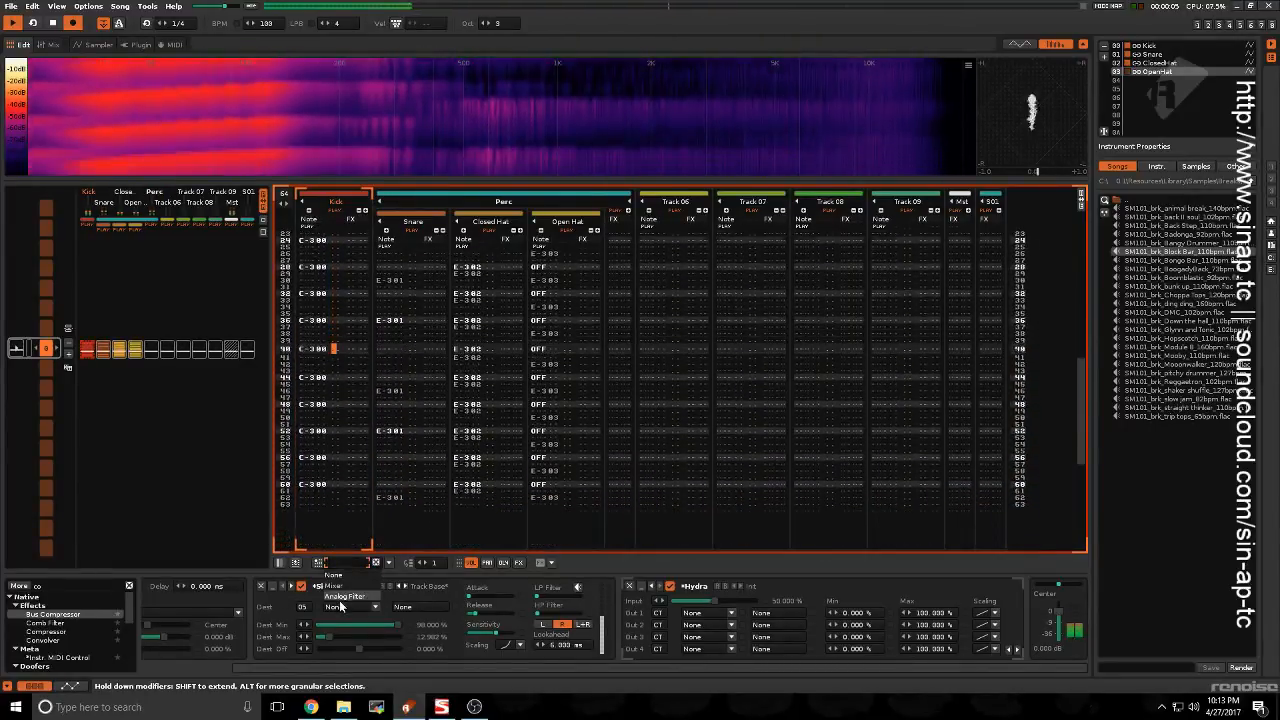
pyautogui.click(301, 606)
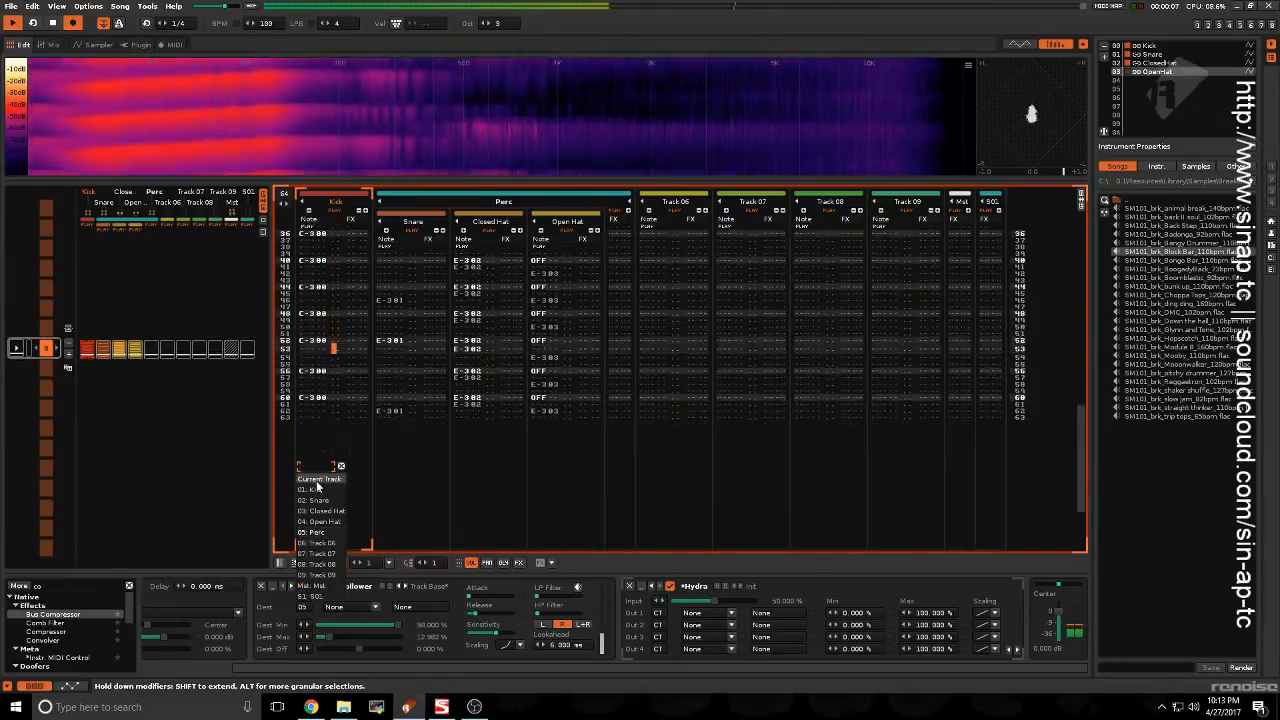
pyautogui.click(318, 480)
pyautogui.click(351, 607)
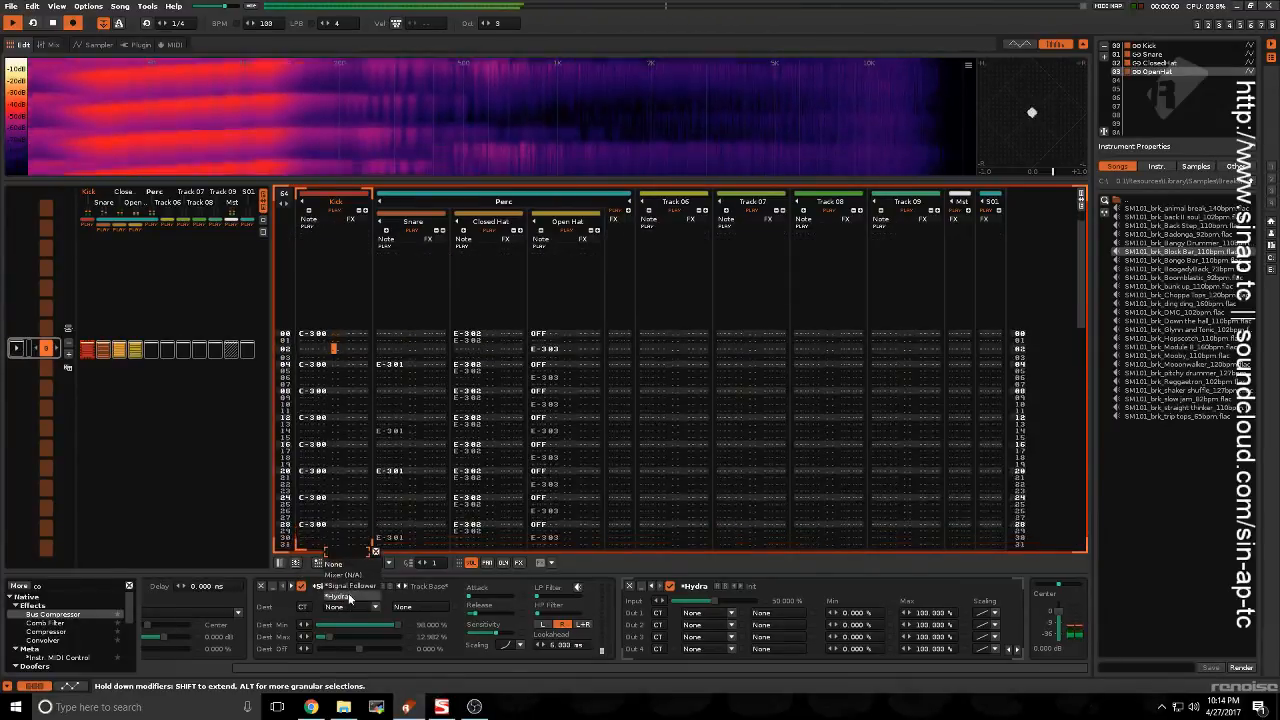
pyautogui.click(348, 597)
pyautogui.click(427, 607)
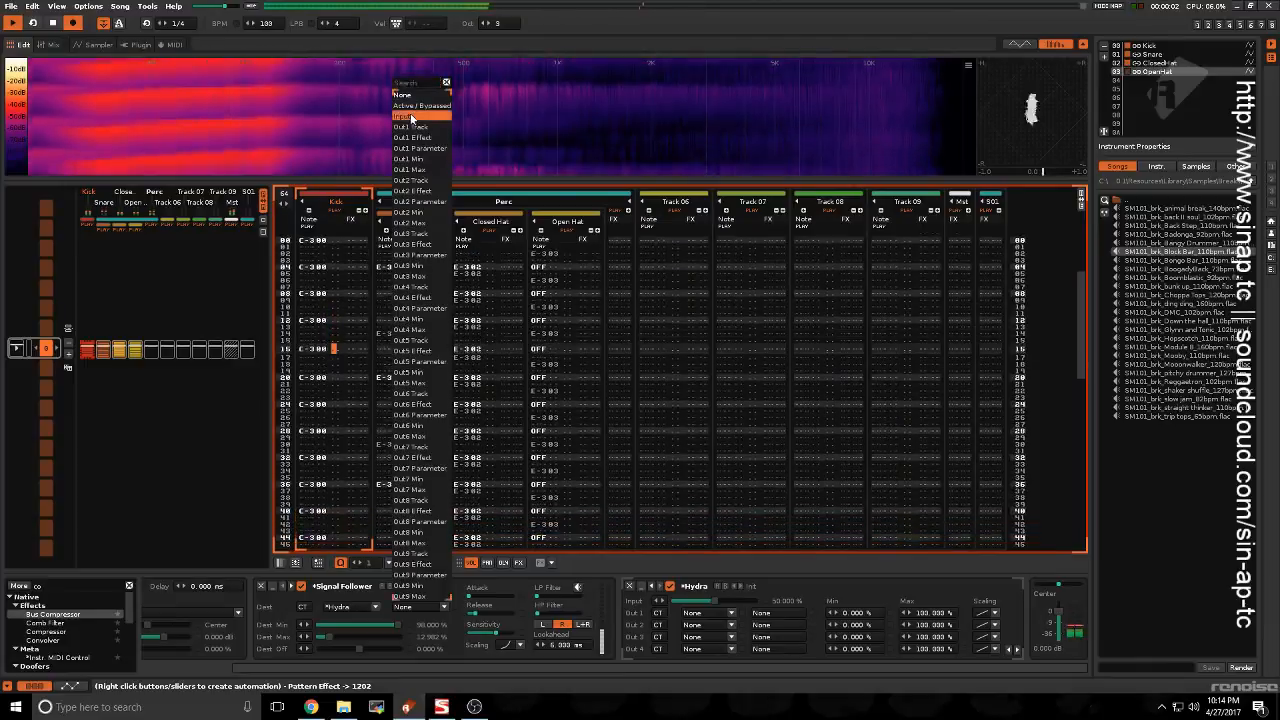
pyautogui.click(402, 116)
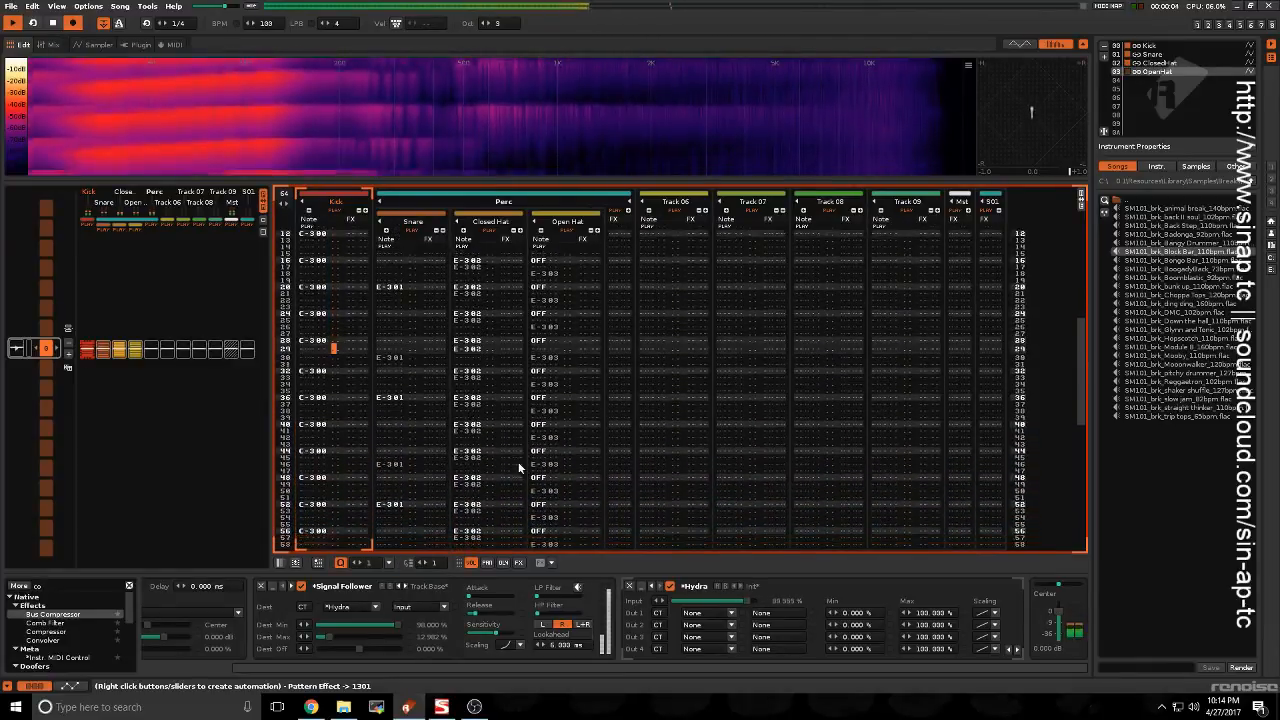
# Step: Try an mpReverb after the Analog Filter on the Perc group, lower its Dry Mix during playback, and remove the device
pyautogui.click(553, 430)
pyautogui.click(567, 425)
pyautogui.click(624, 422)
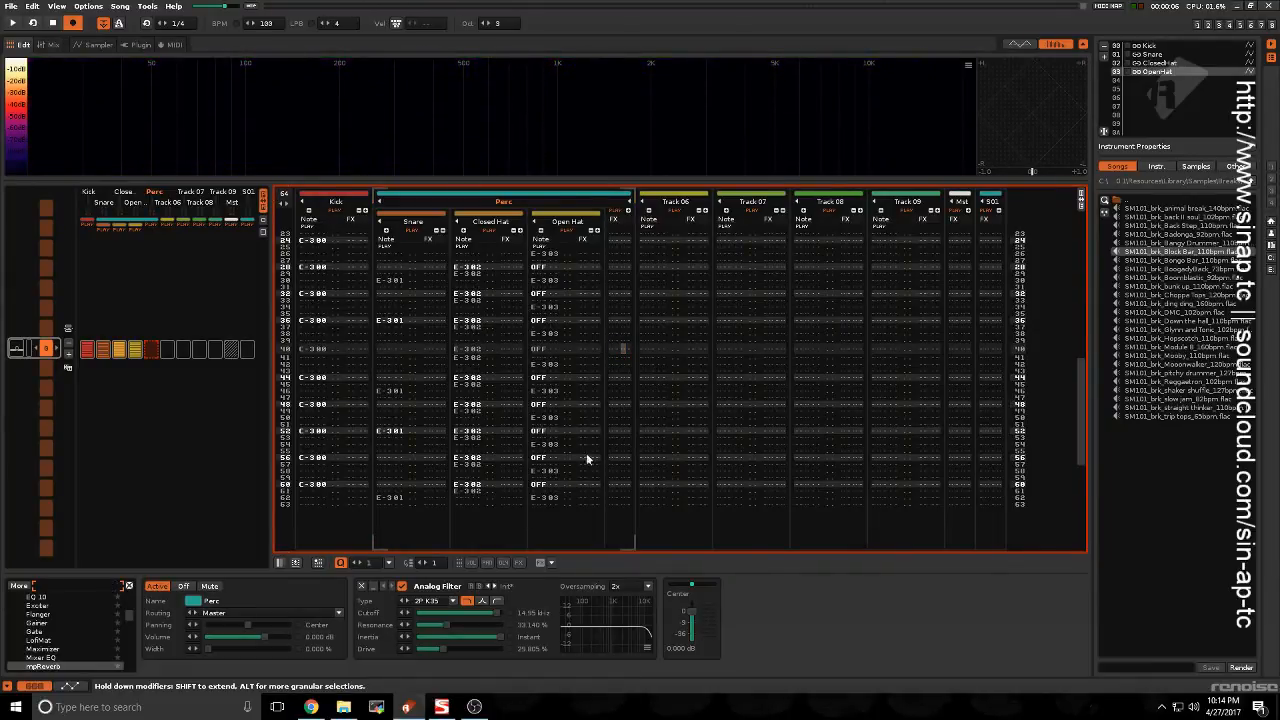
pyautogui.scroll(-11, 624, 427)
pyautogui.scroll(11, 548, 241)
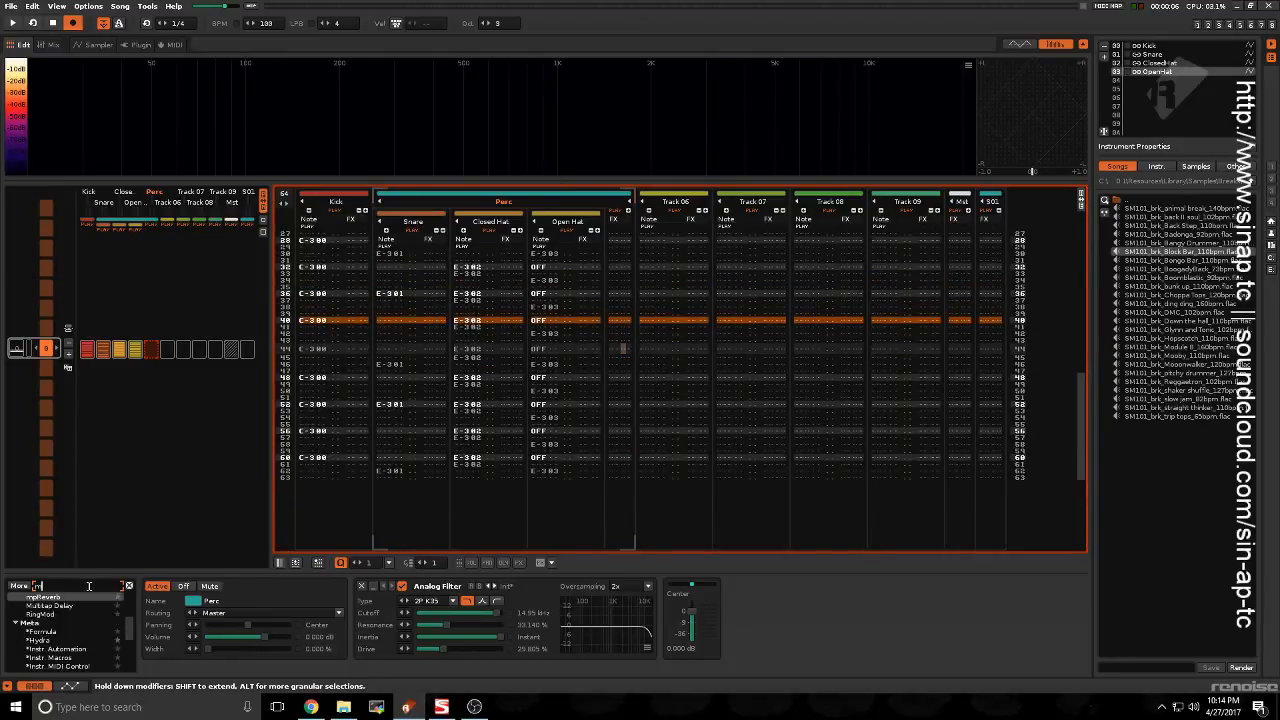
pyautogui.moveTo(131, 637); pyautogui.dragTo(668, 615)
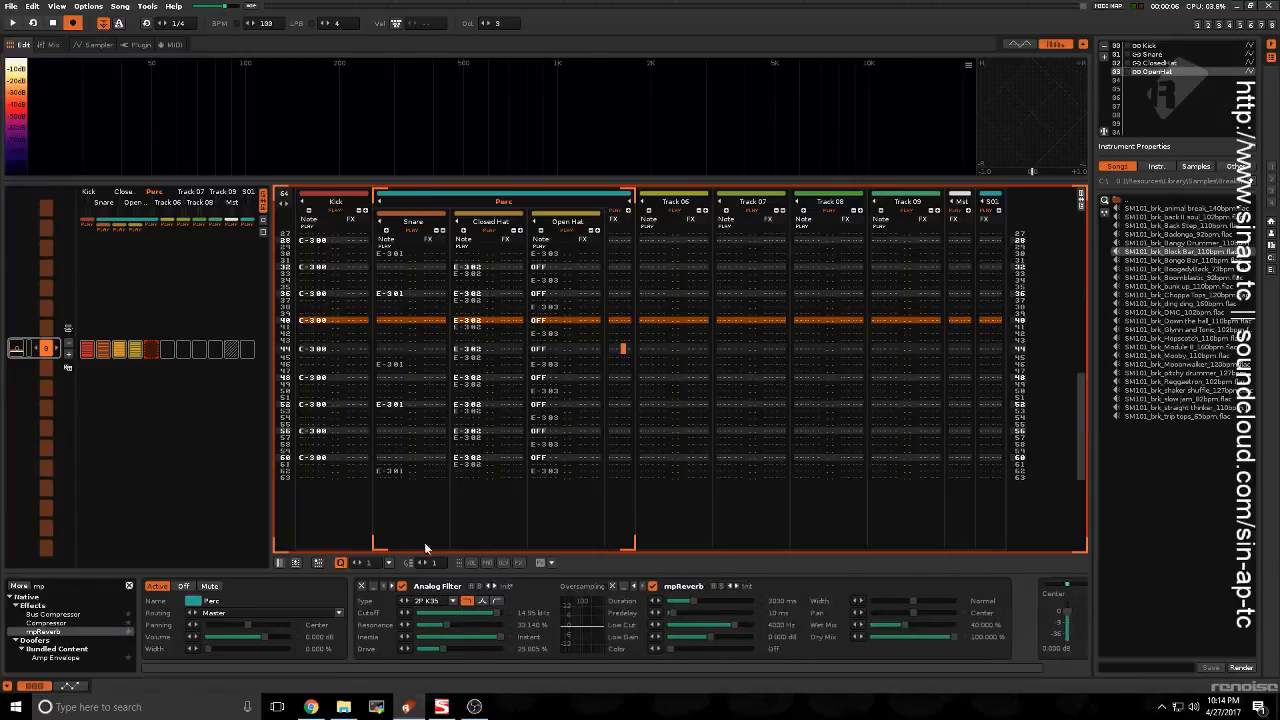
pyautogui.press('space')
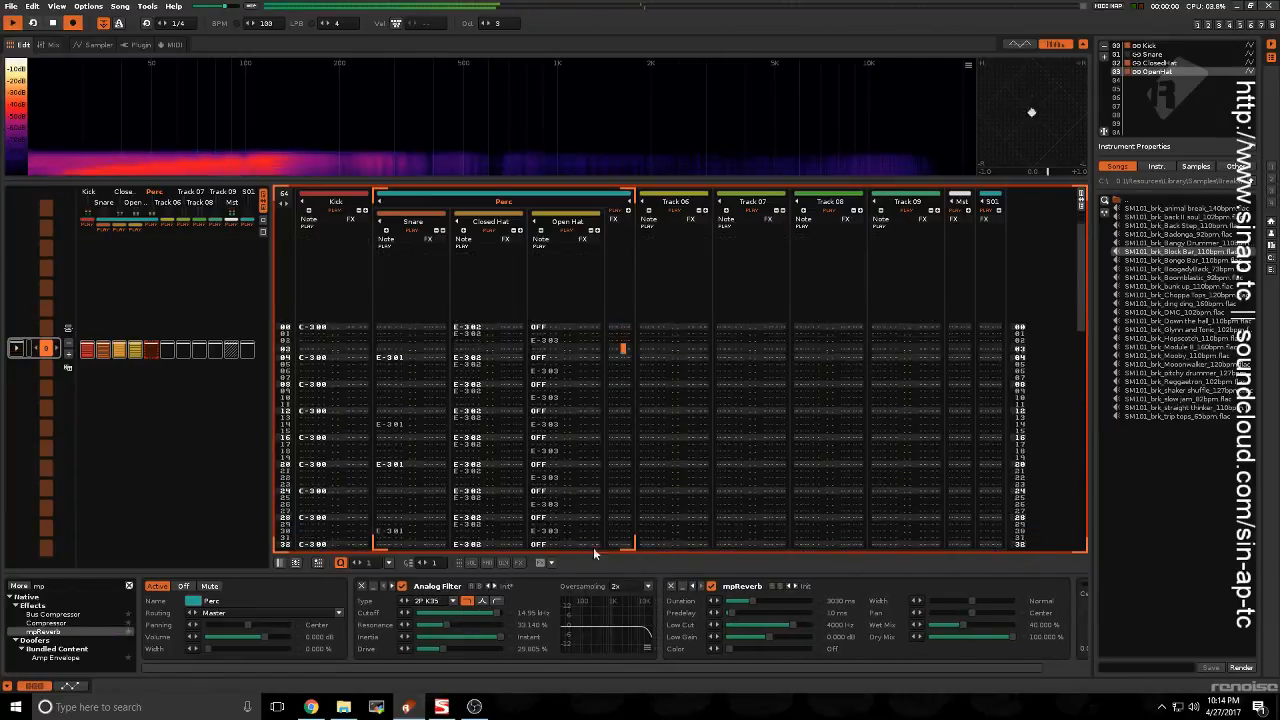
pyautogui.hscroll(2, 717, 650)
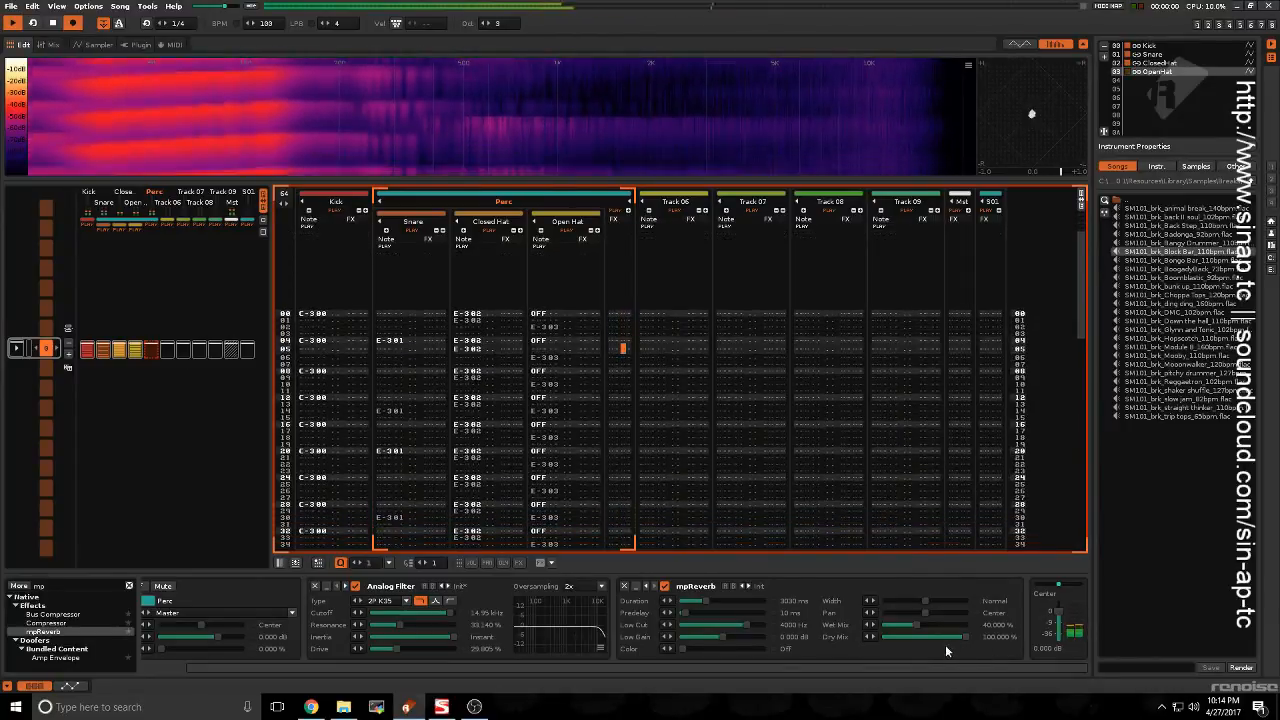
pyautogui.moveTo(962, 637); pyautogui.dragTo(866, 638)
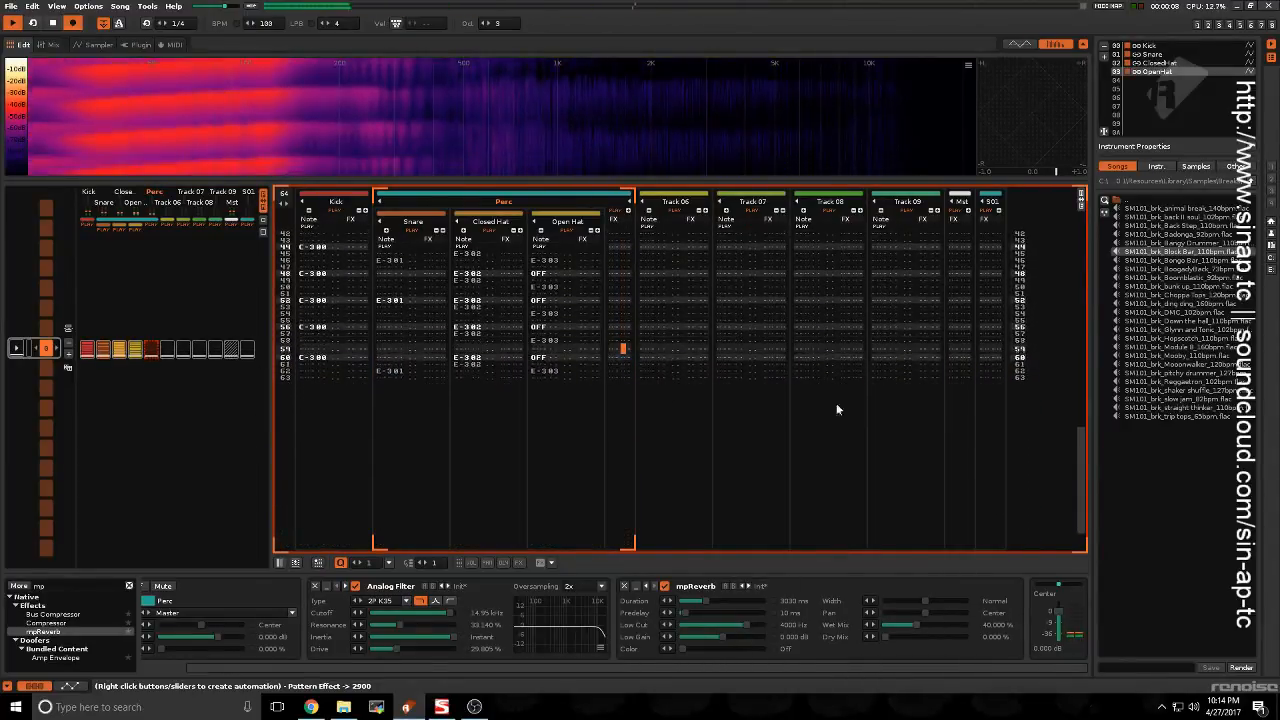
pyautogui.click(624, 587)
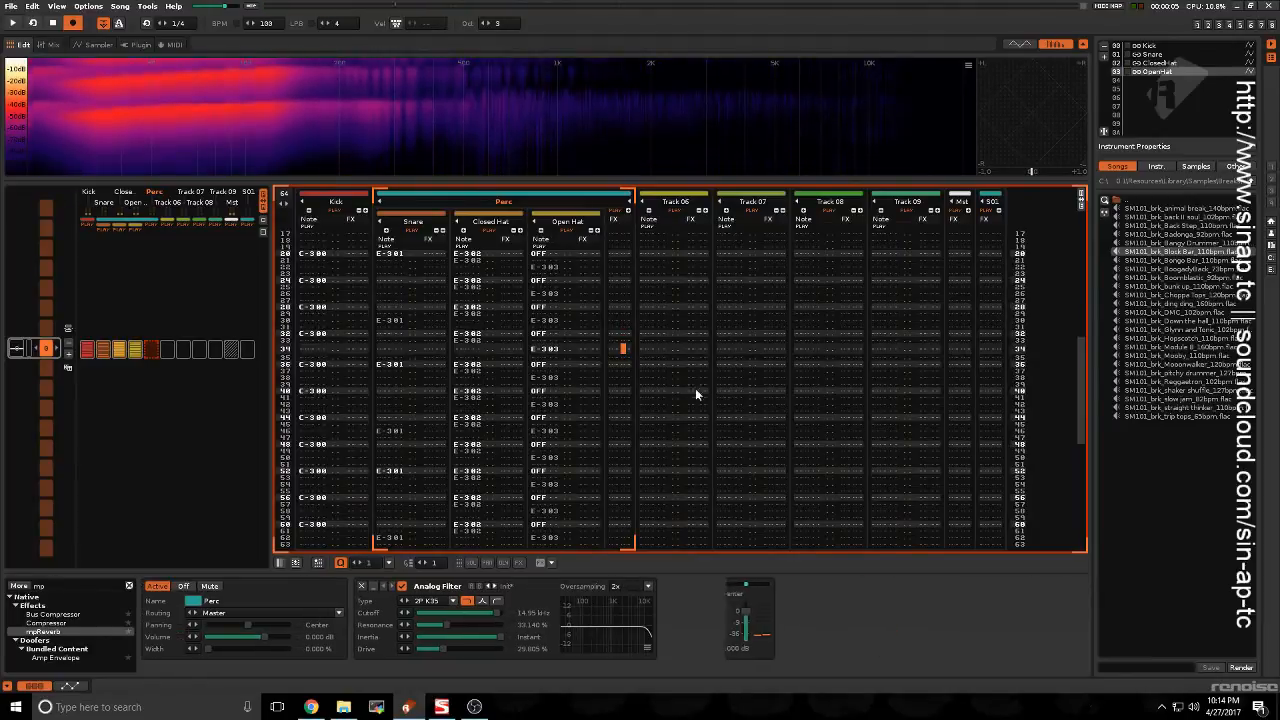
# Step: Set up the send track as Verb with an mpReverb using the Cavern Cool preset and a Dry Mix of 0%
pyautogui.click(988, 204)
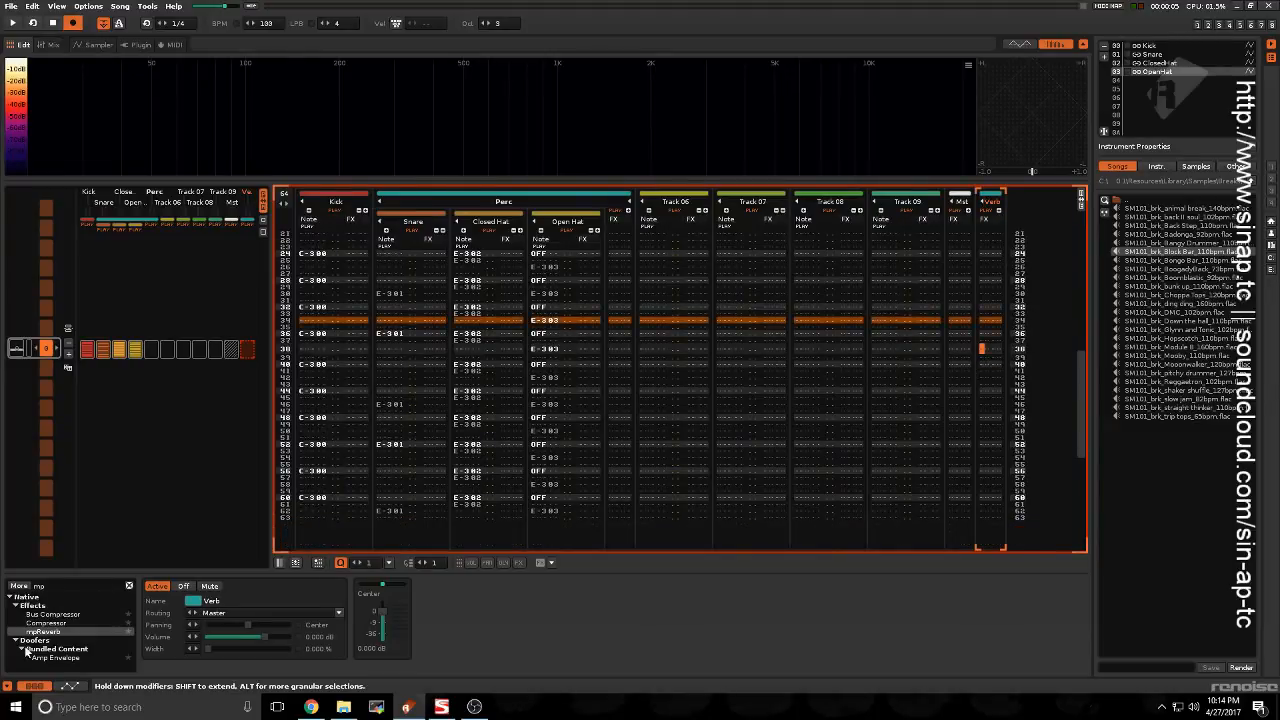
pyautogui.doubleClick(69, 633)
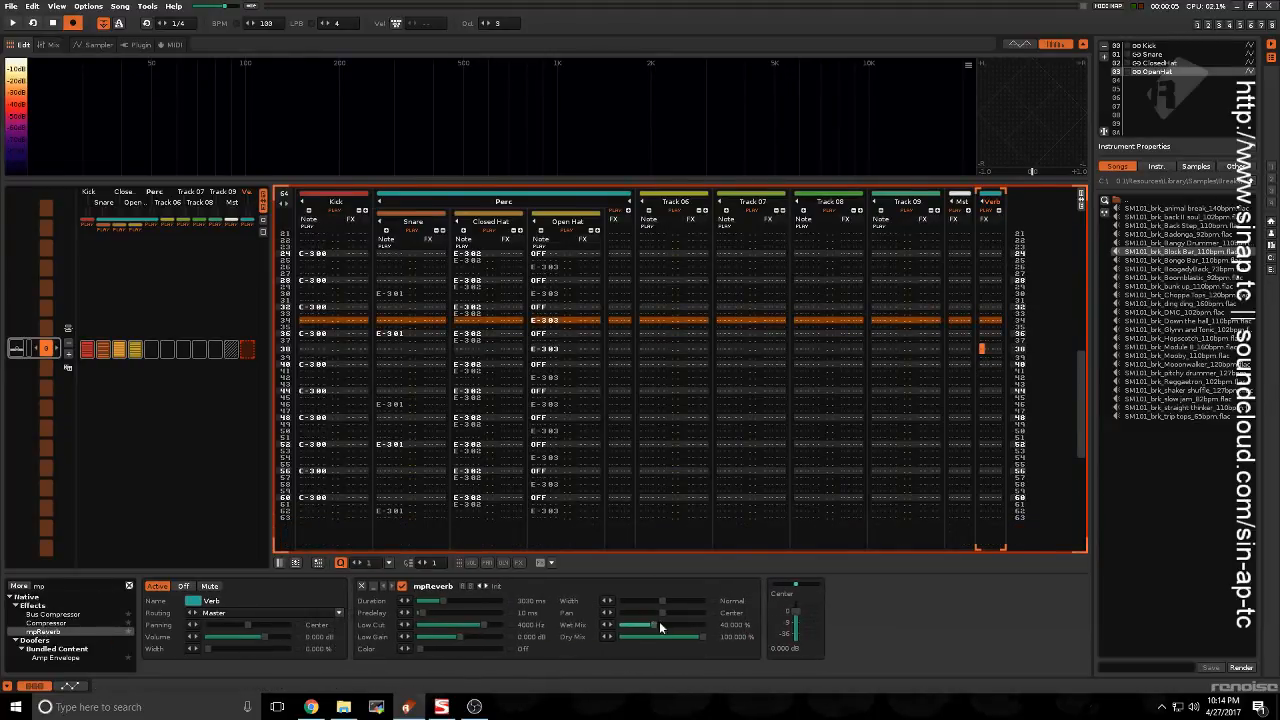
pyautogui.click(497, 586)
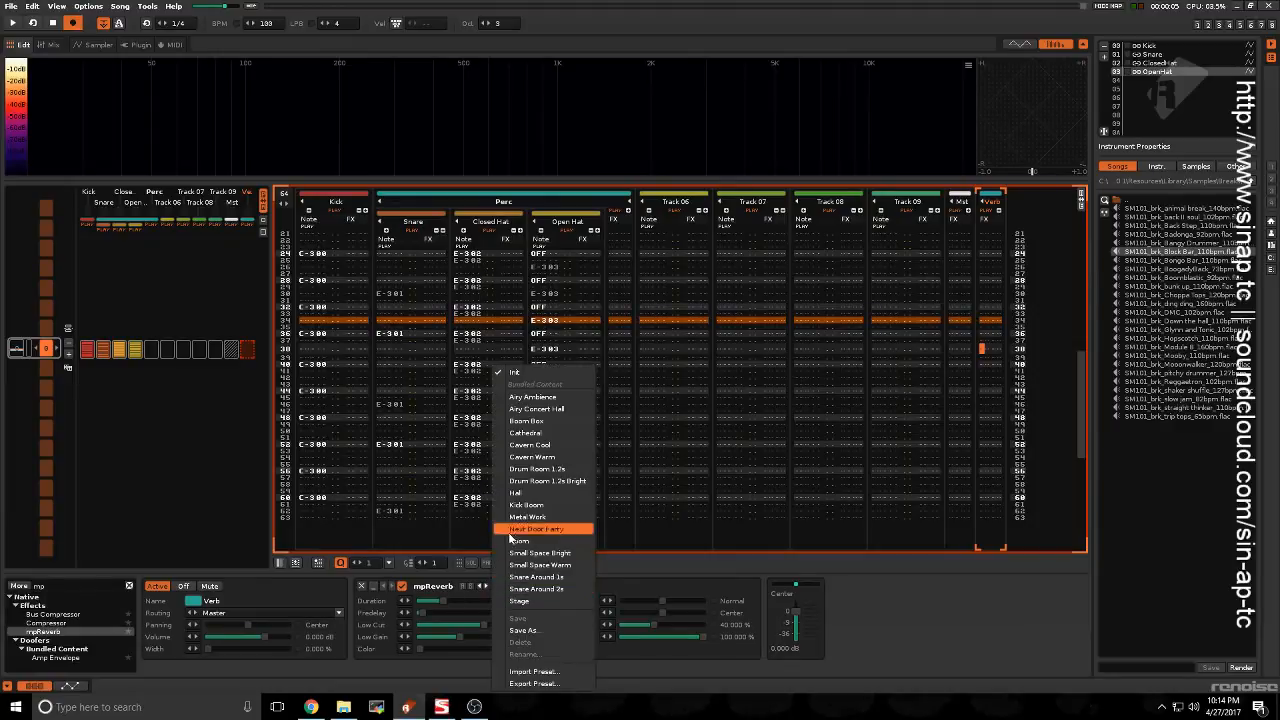
pyautogui.click(558, 444)
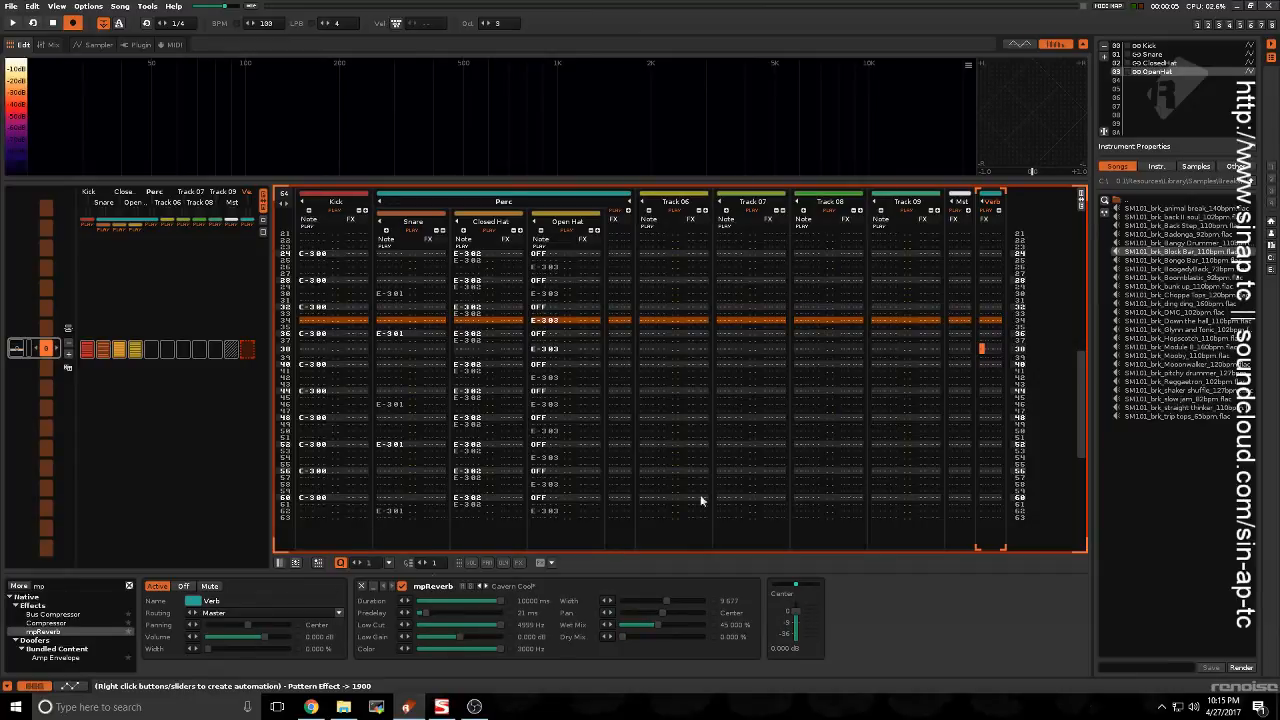
# Step: Add a Send device with Verb as its receiver after the Perc group's Analog Filter, and audition it on the Verb send
pyautogui.click(613, 347)
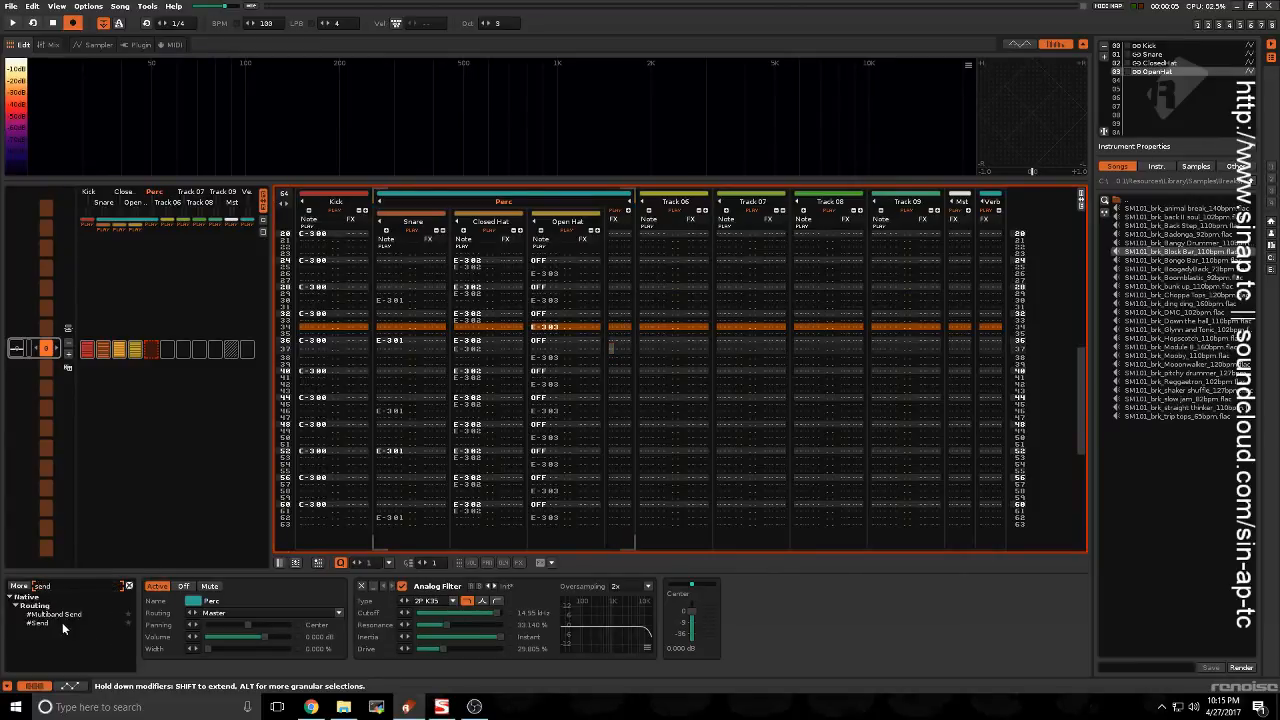
pyautogui.moveTo(332, 633); pyautogui.dragTo(764, 627)
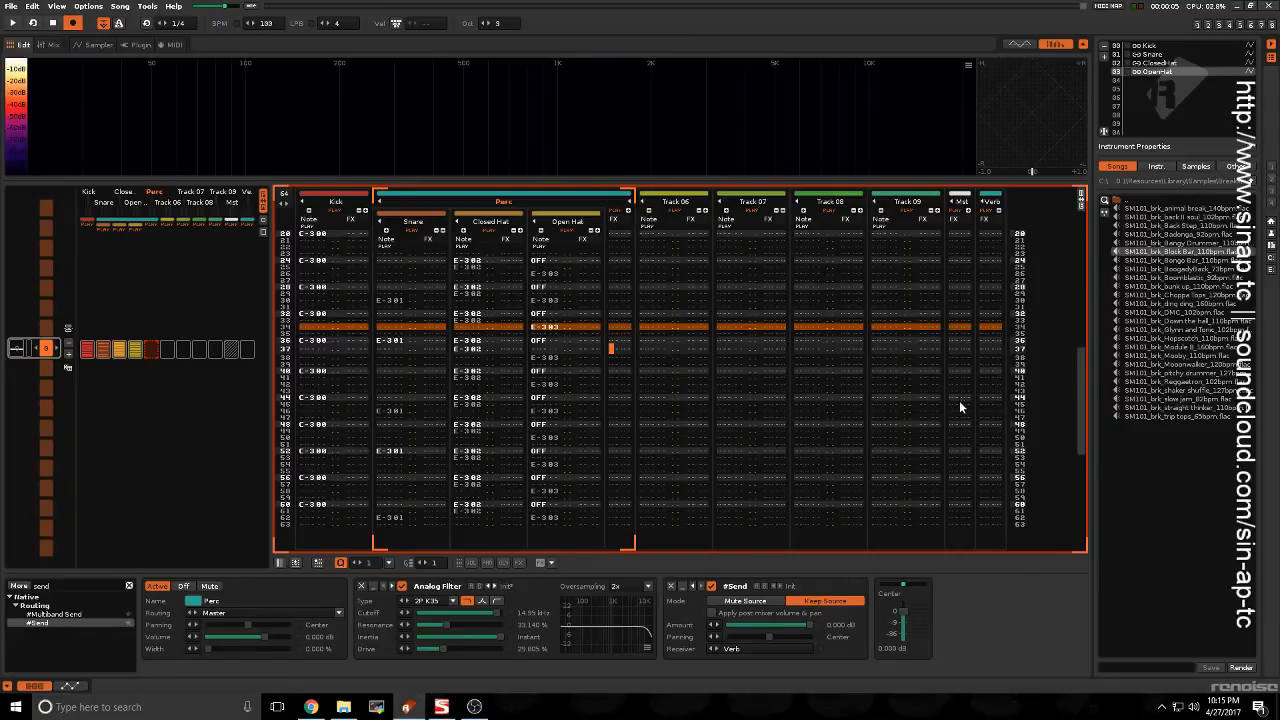
pyautogui.press('space')
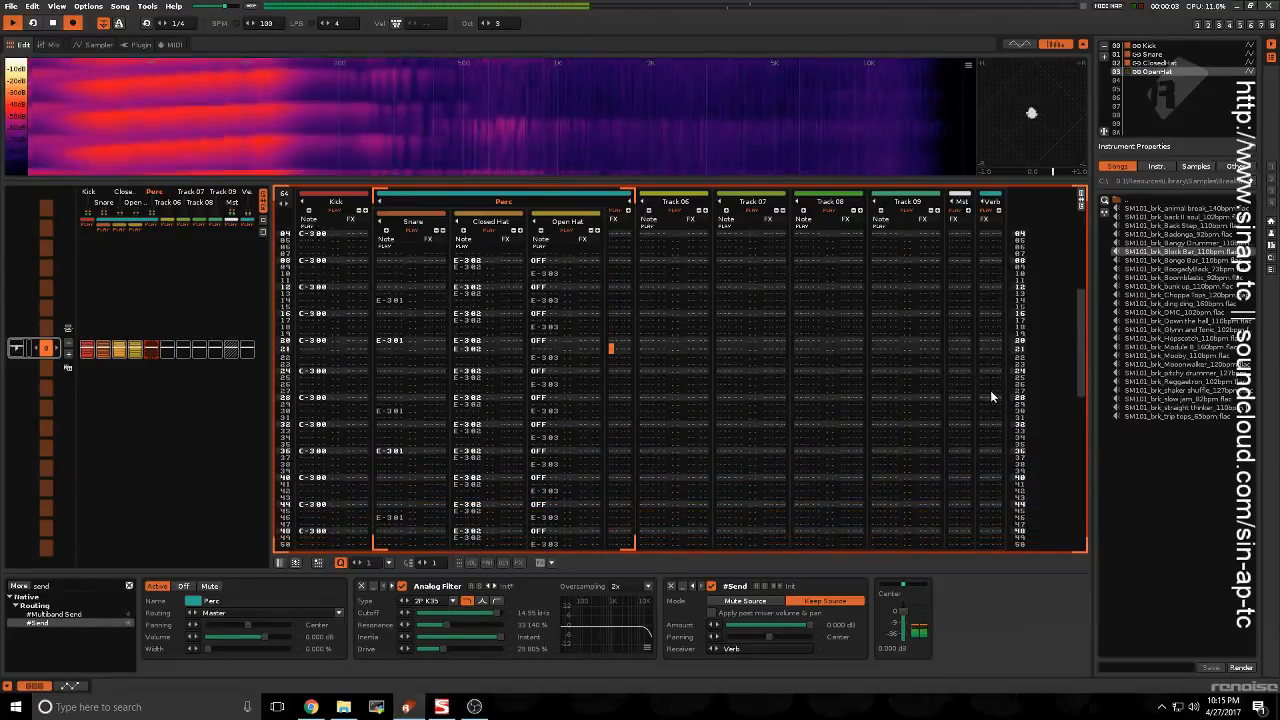
pyautogui.click(992, 395)
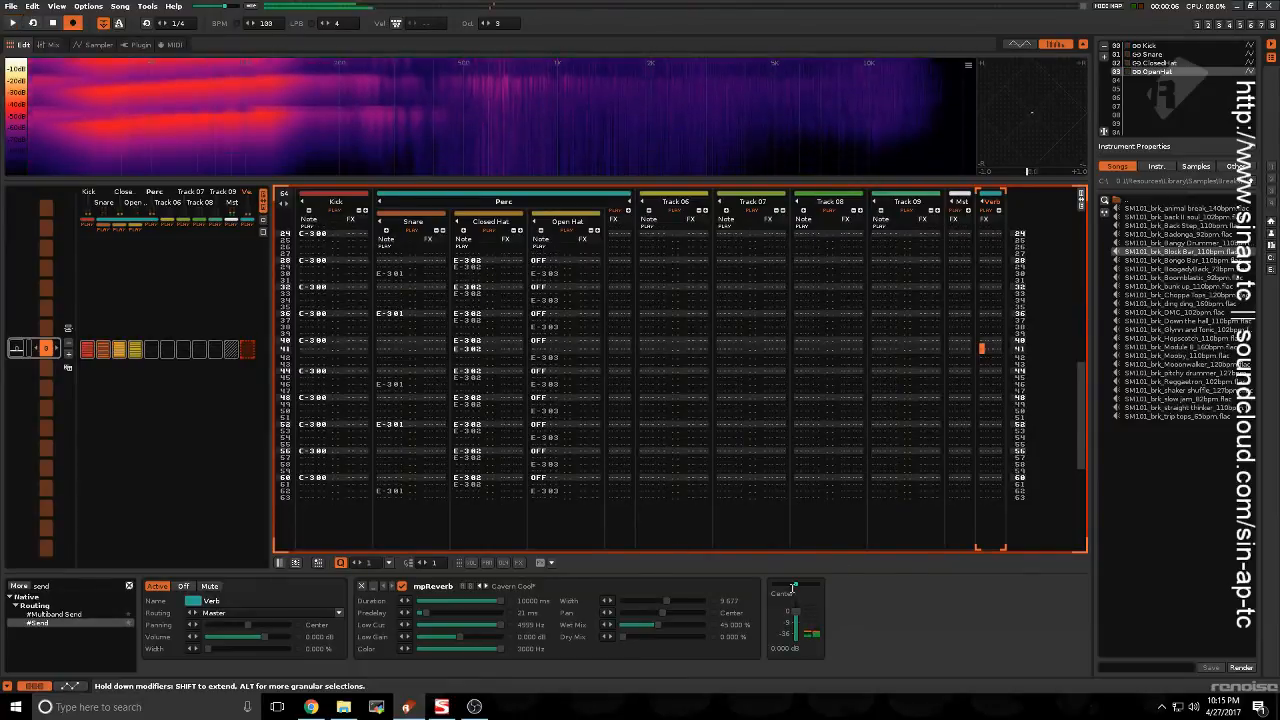
# Step: Try lowering the mpReverb's Wet Mix on the Verb send during playback, and undo the change
pyautogui.click(66, 587)
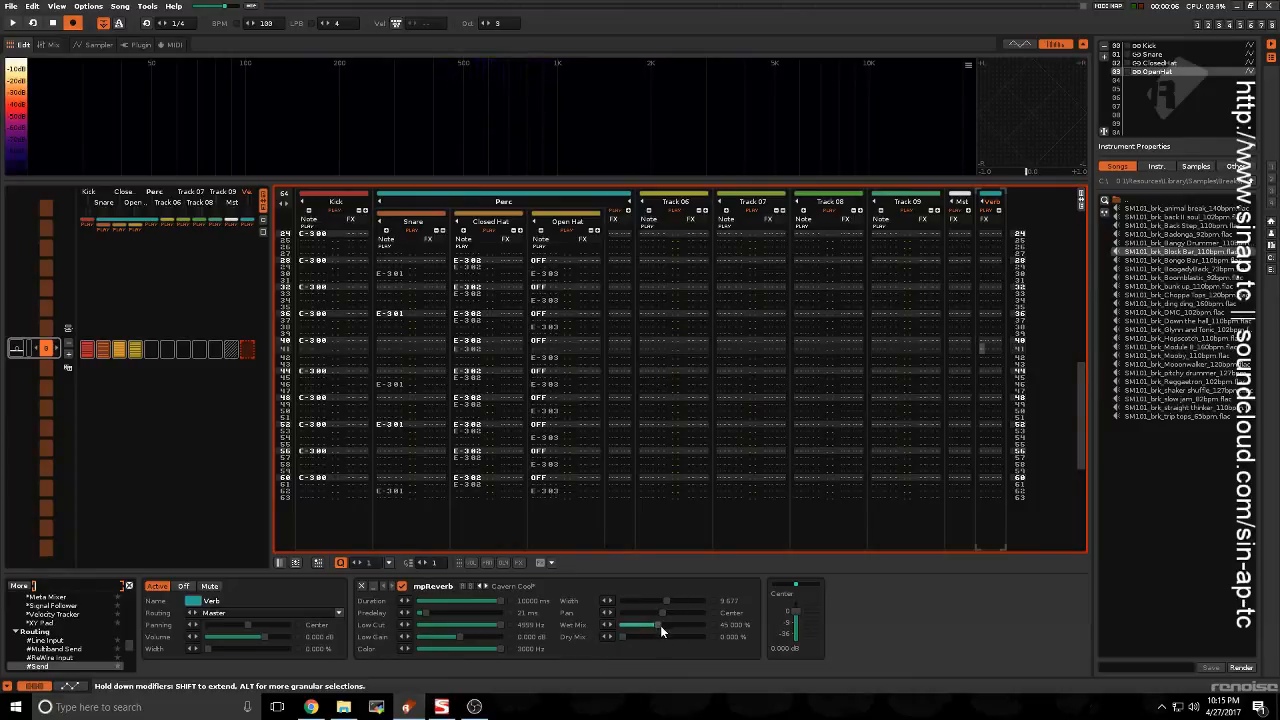
pyautogui.click(660, 626)
pyautogui.press('space')
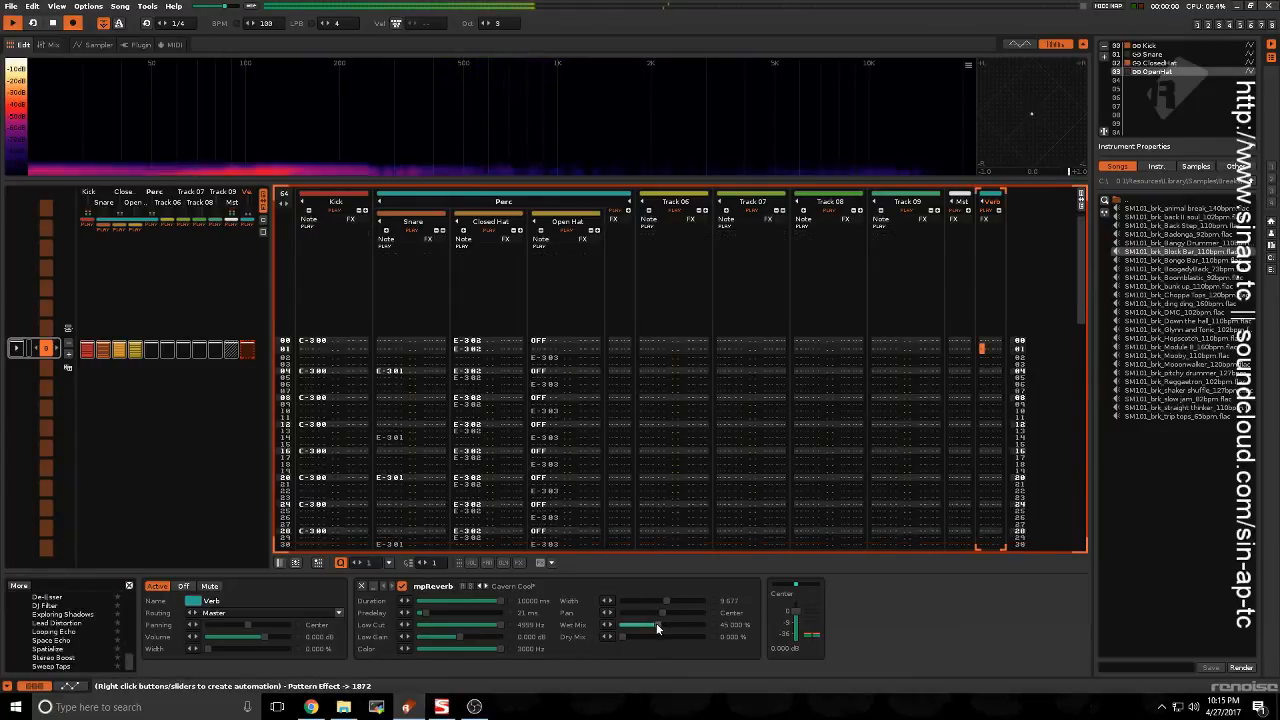
pyautogui.moveTo(658, 625); pyautogui.dragTo(622, 625)
pyautogui.hotkey('ctrl', 'z')
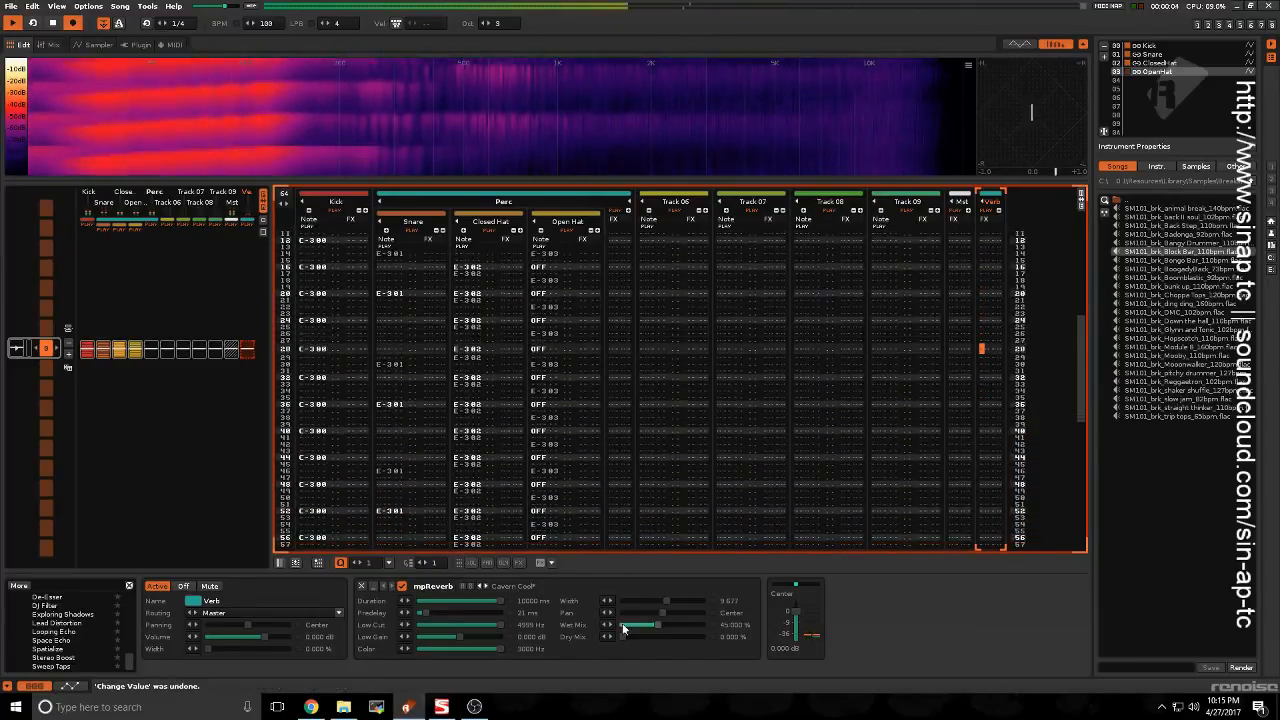
pyautogui.press('space')
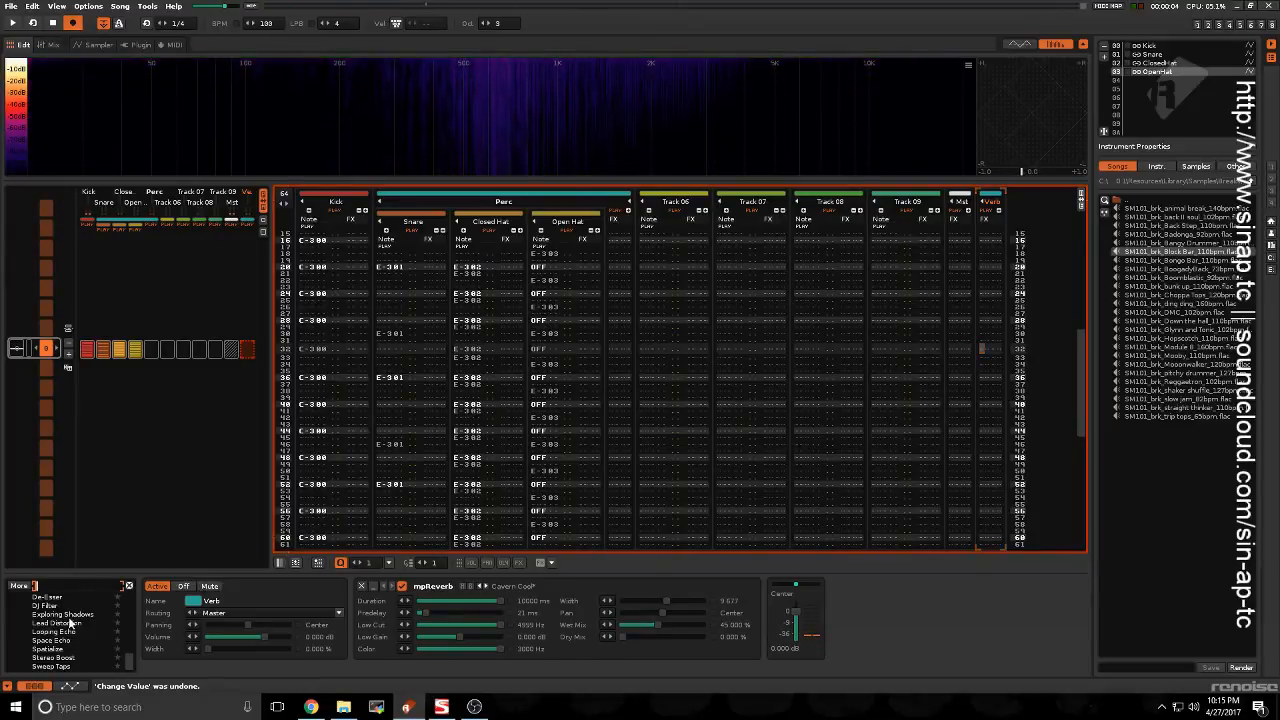
# Step: Find the Gainer device and add it after the mpReverb on the Verb send
pyautogui.write('gain')
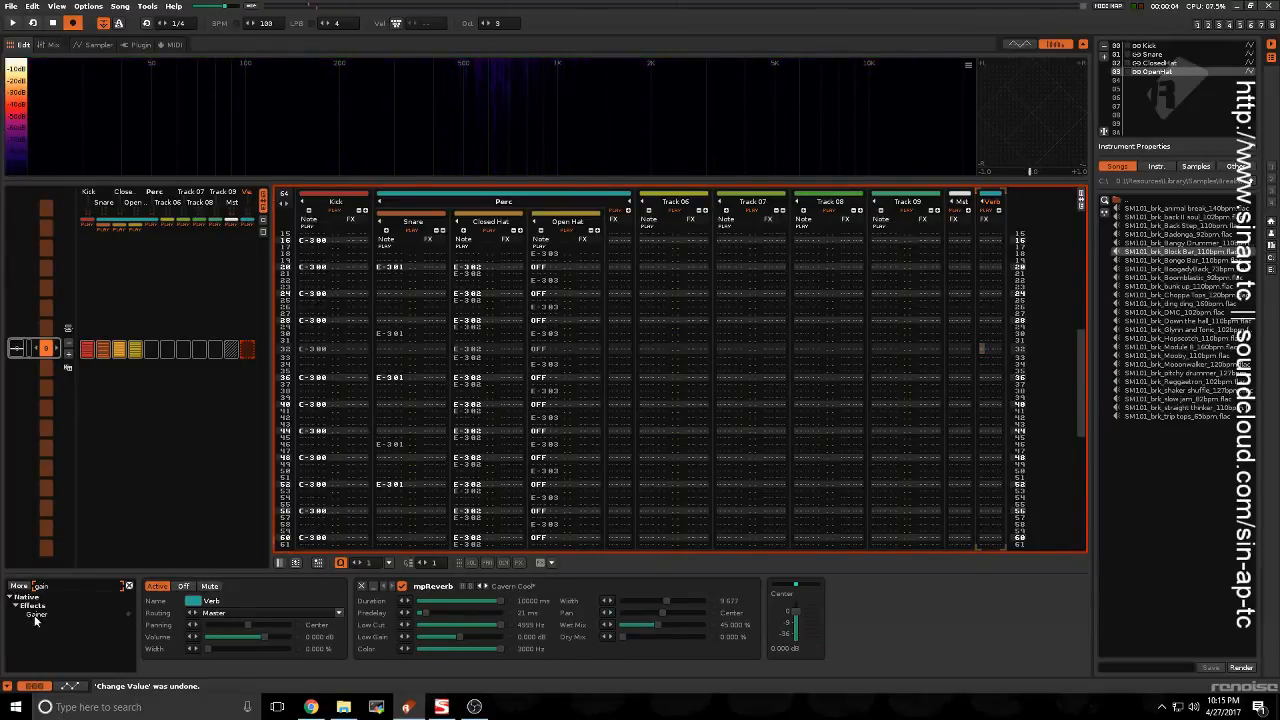
pyautogui.moveTo(703, 597); pyautogui.dragTo(712, 600)
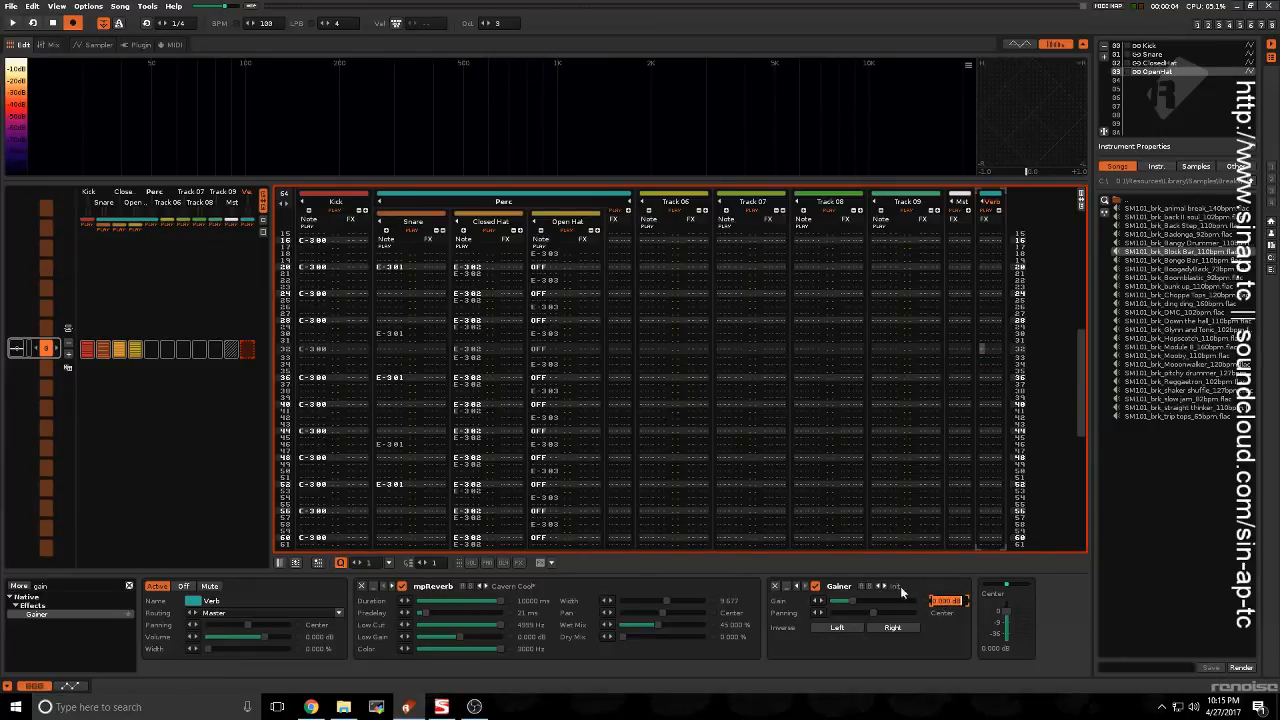
# Step: Route Out 1 of the Kick's Hydra to the Gain of the Verb send's Gainer with maximum -INF dB, and check it during playback
pyautogui.click(319, 372)
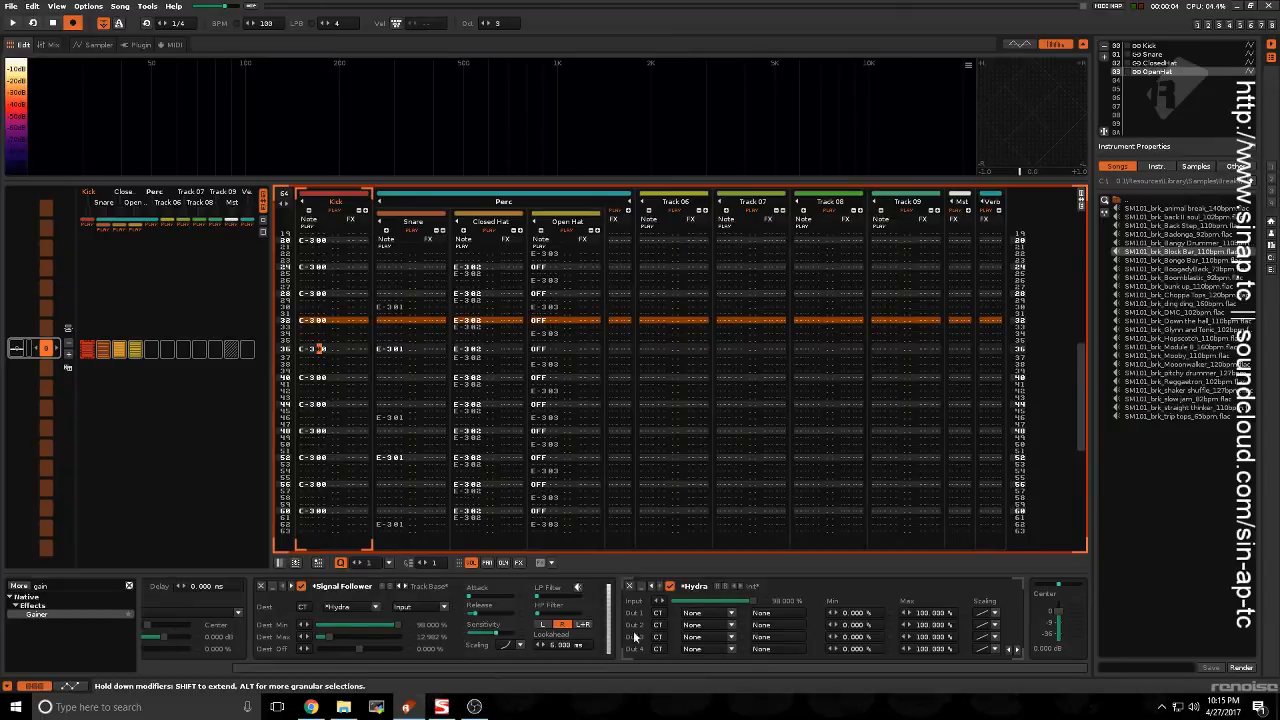
pyautogui.click(672, 602)
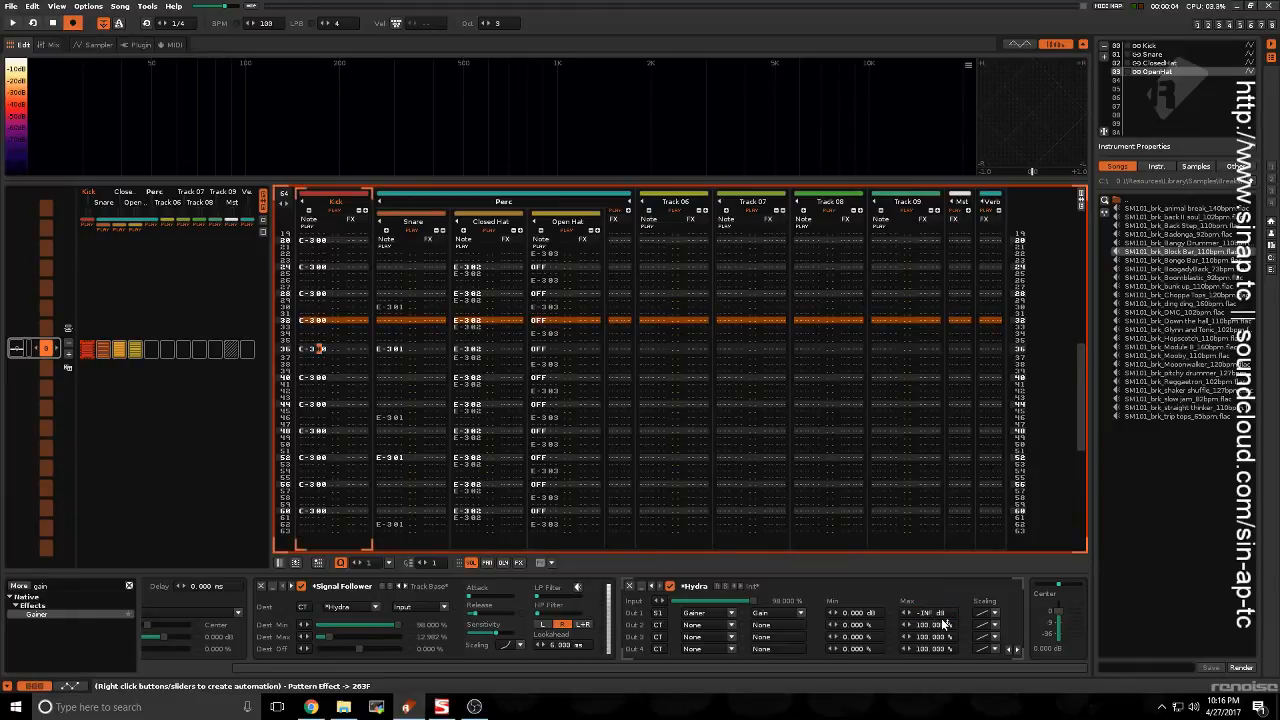
pyautogui.press('space')
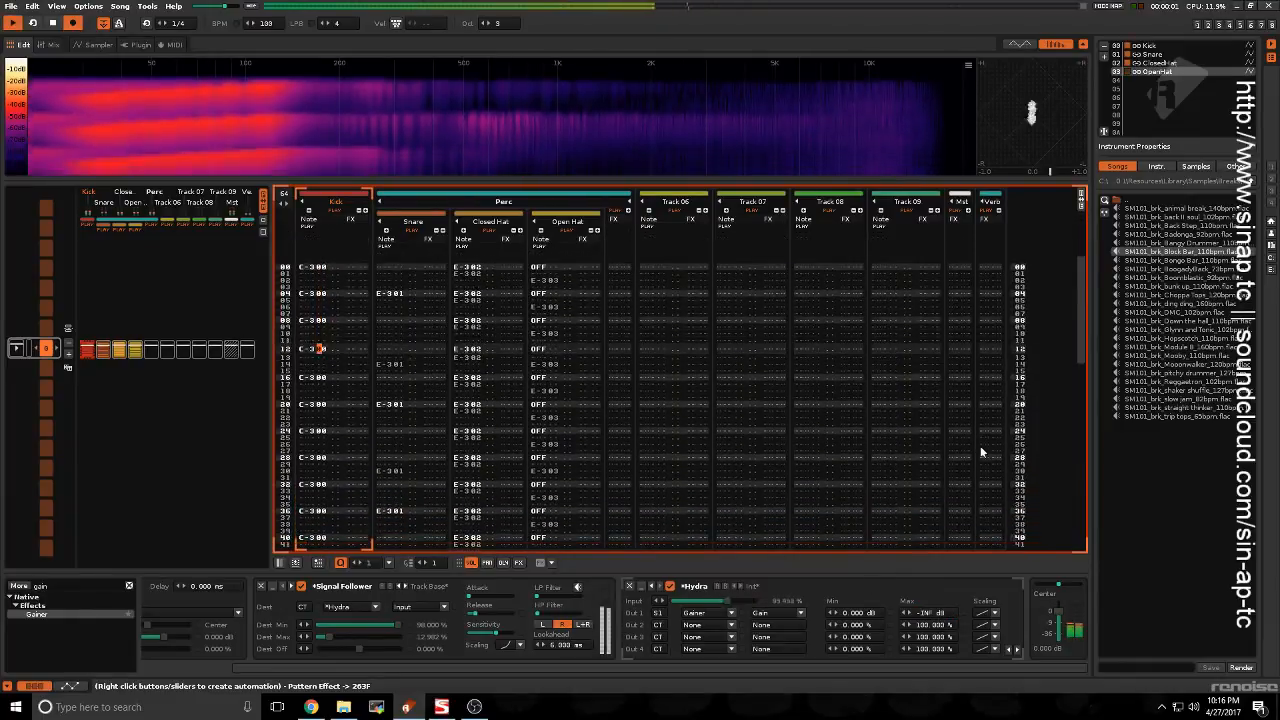
pyautogui.click(978, 427)
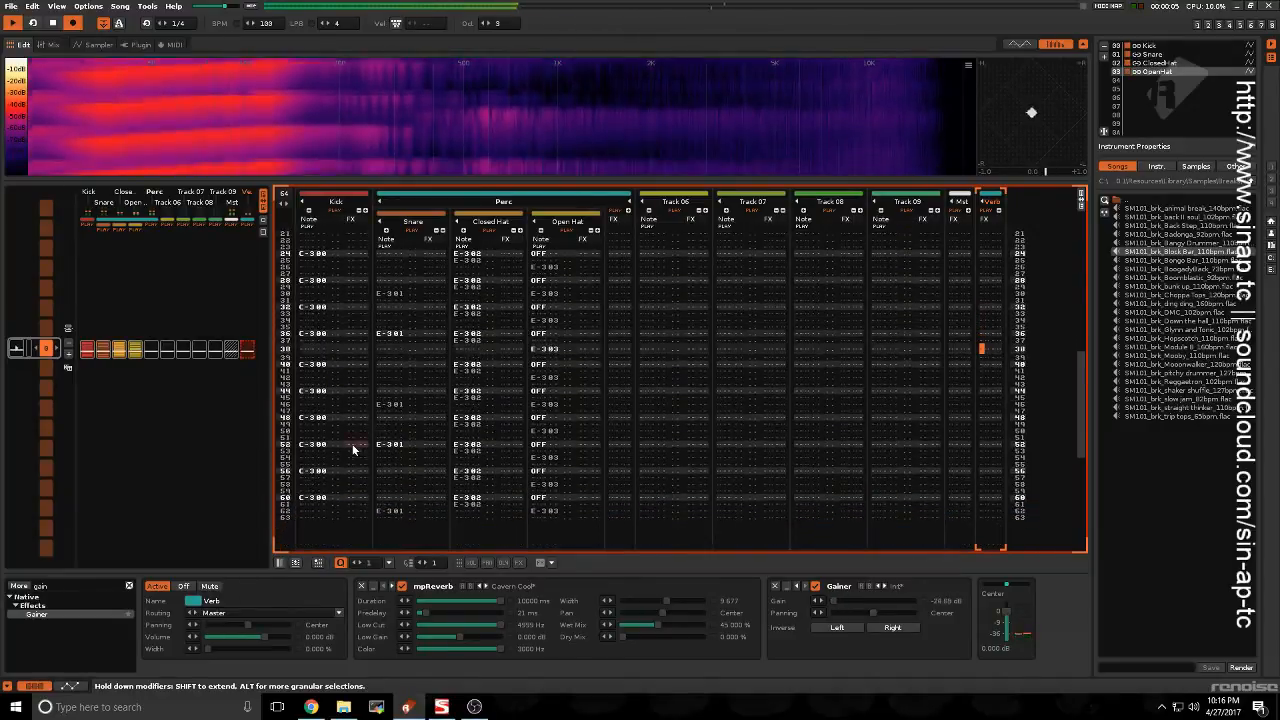
# Step: Set the Hydra's Out 1 minimum to 0 dB and the Kick's Signal Follower destination range to 0% minimum and 100% maximum
pyautogui.click(352, 450)
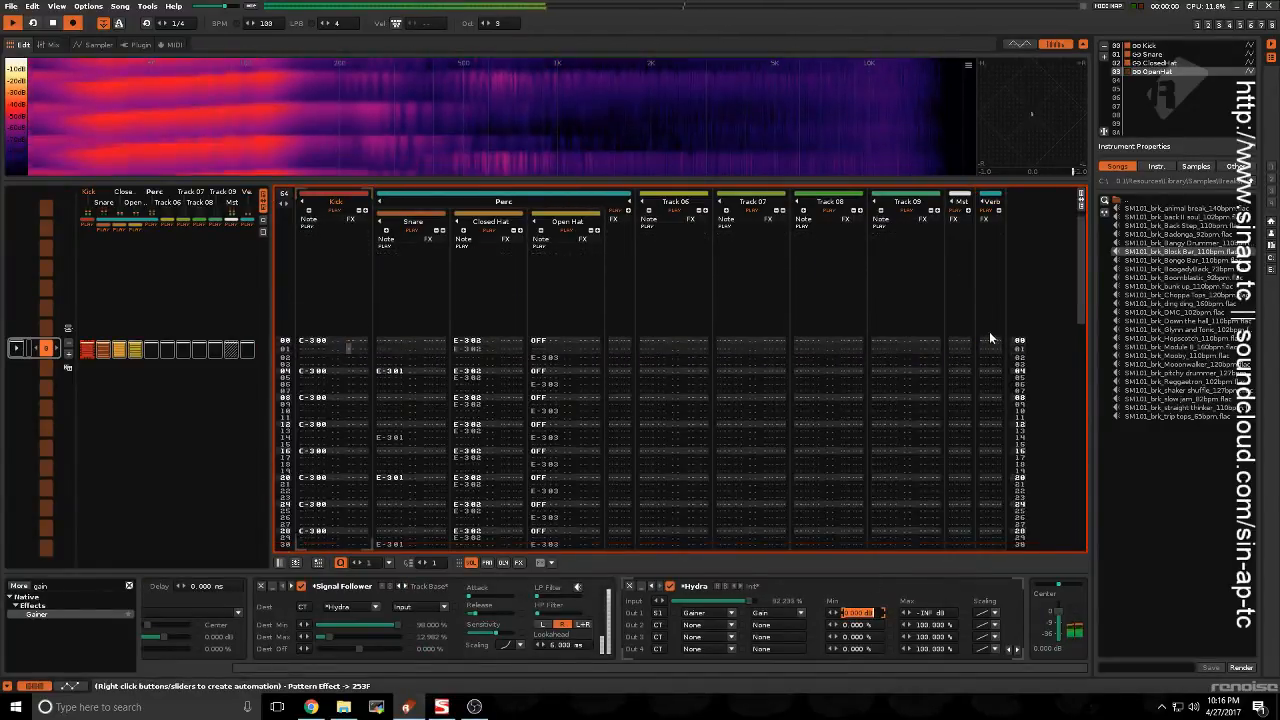
pyautogui.click(989, 331)
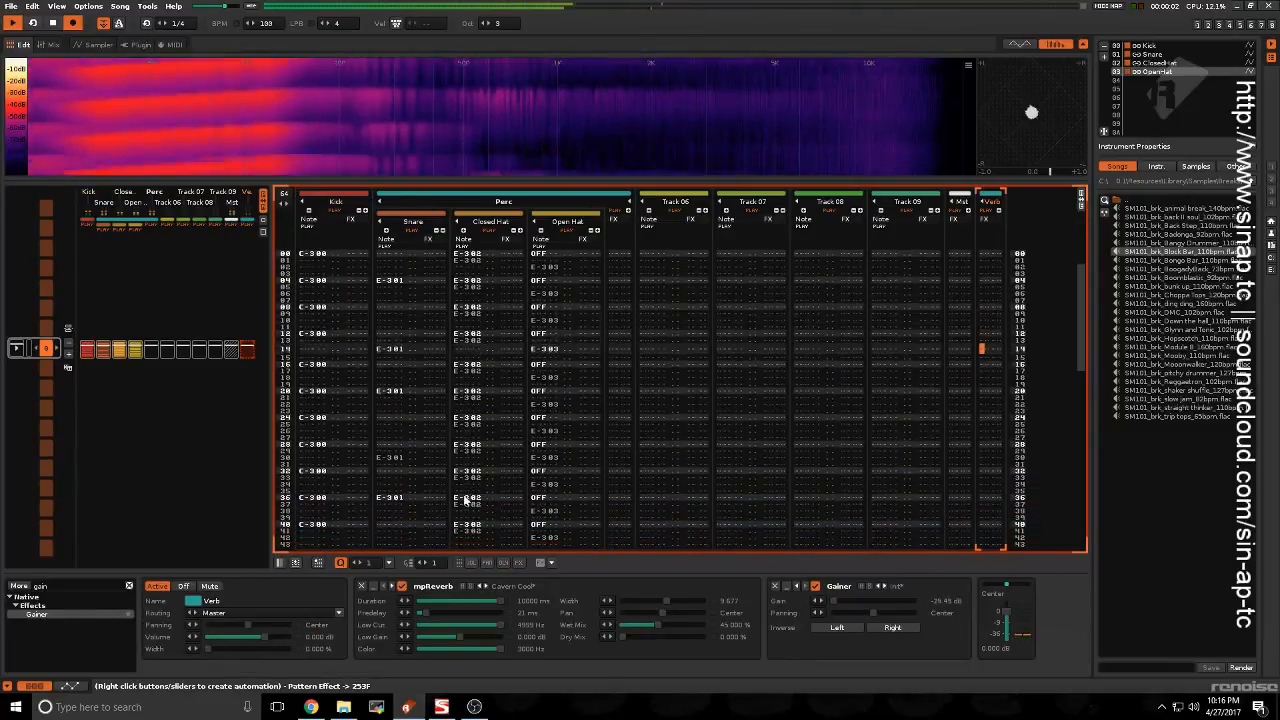
pyautogui.click(362, 528)
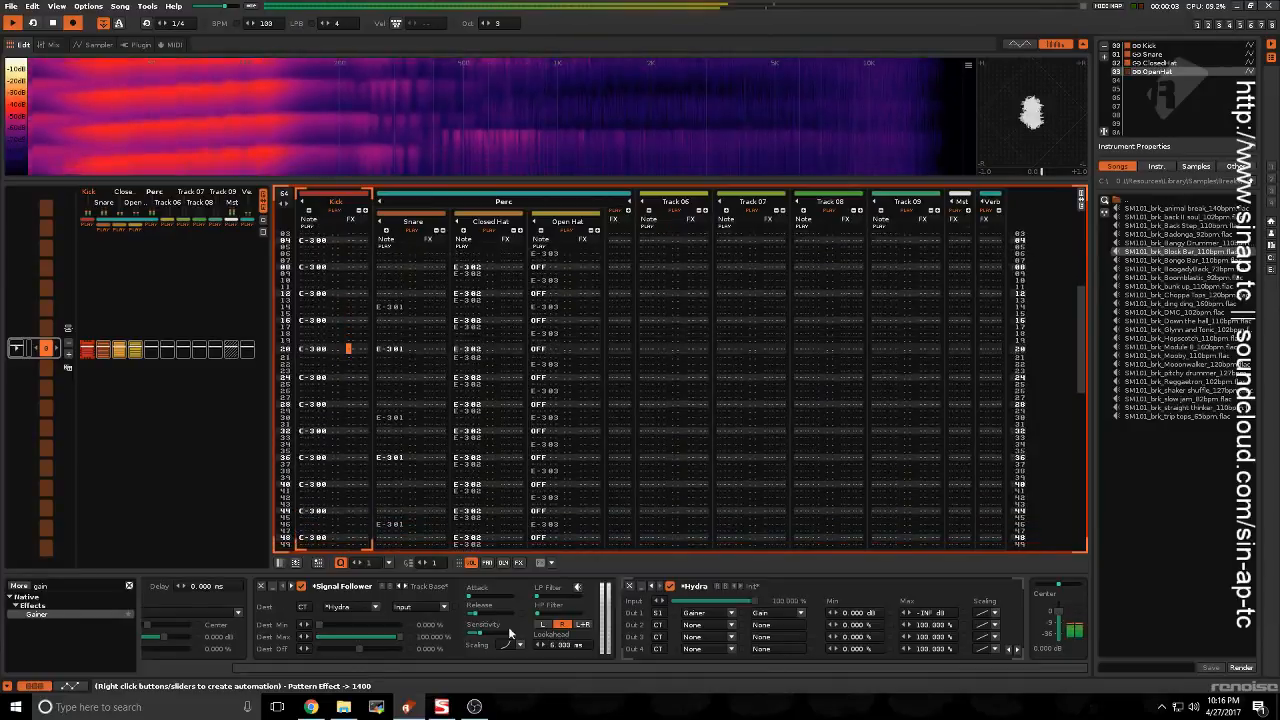
# Step: Raise the Sensitivity of the Kick's Signal Follower to about 52% and set its scaling to linear
pyautogui.moveTo(476, 633); pyautogui.dragTo(494, 633)
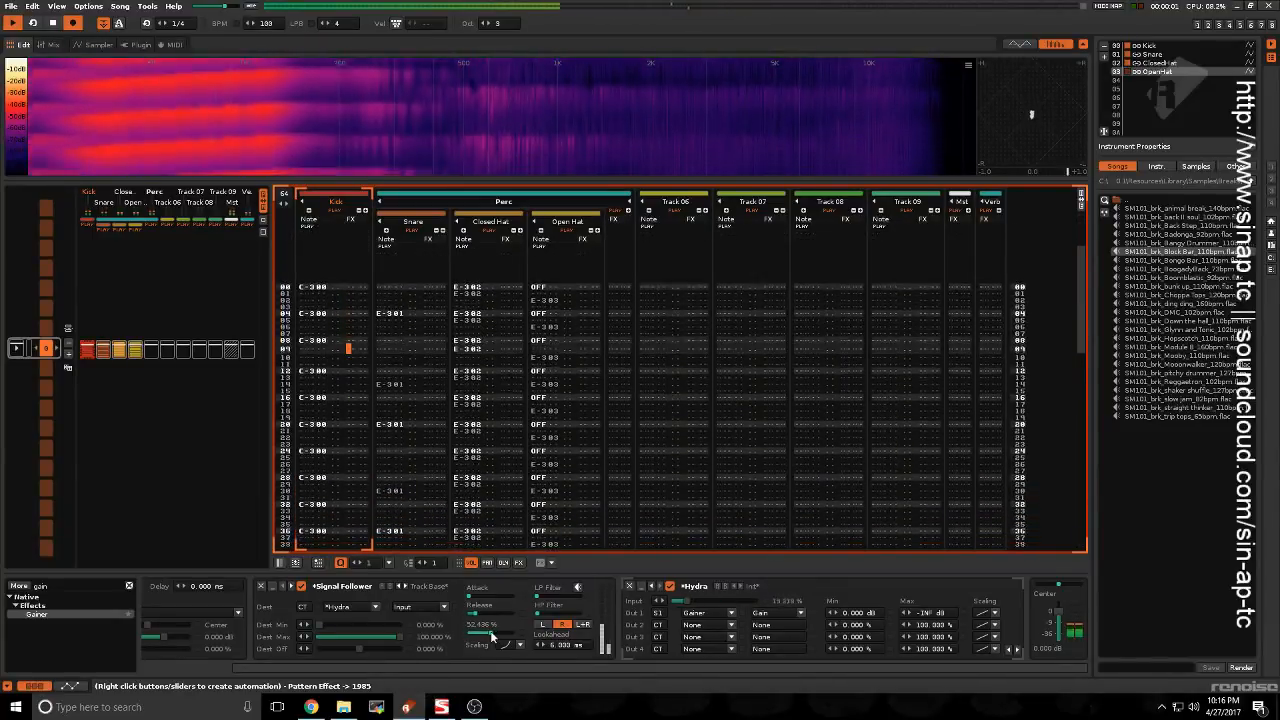
pyautogui.click(505, 645)
pyautogui.click(508, 613)
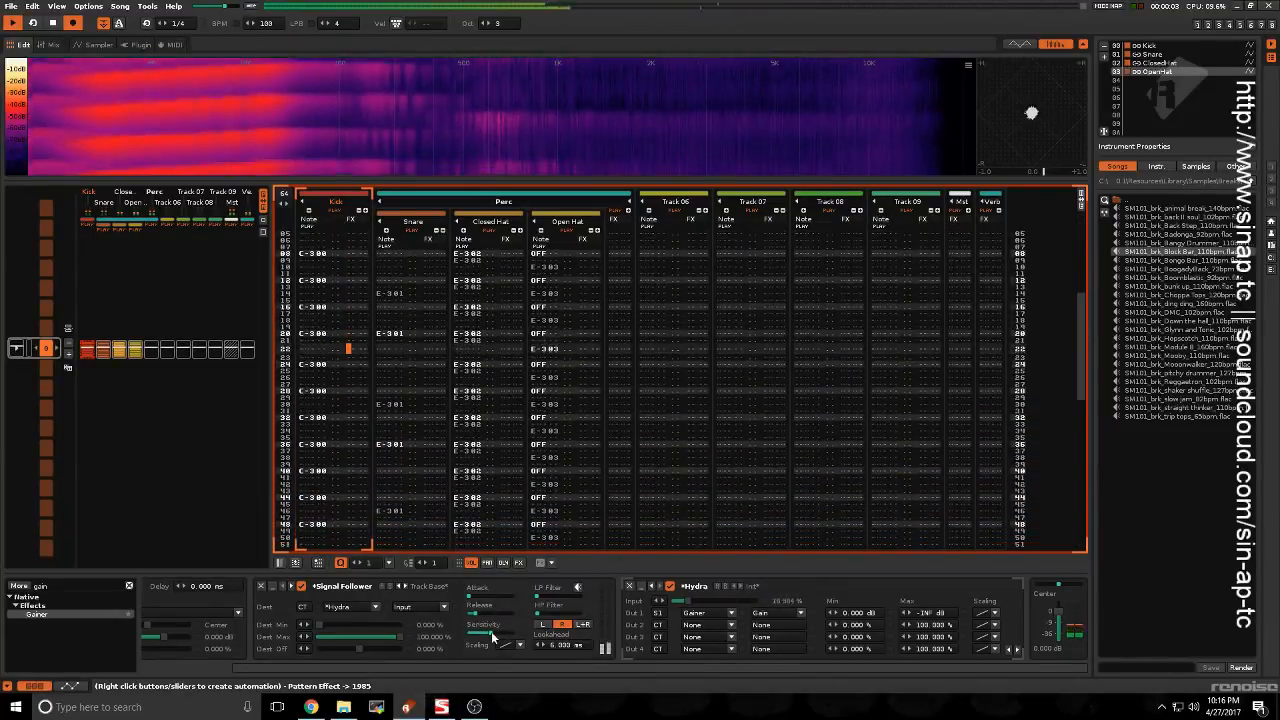
pyautogui.moveTo(491, 633); pyautogui.dragTo(492, 633)
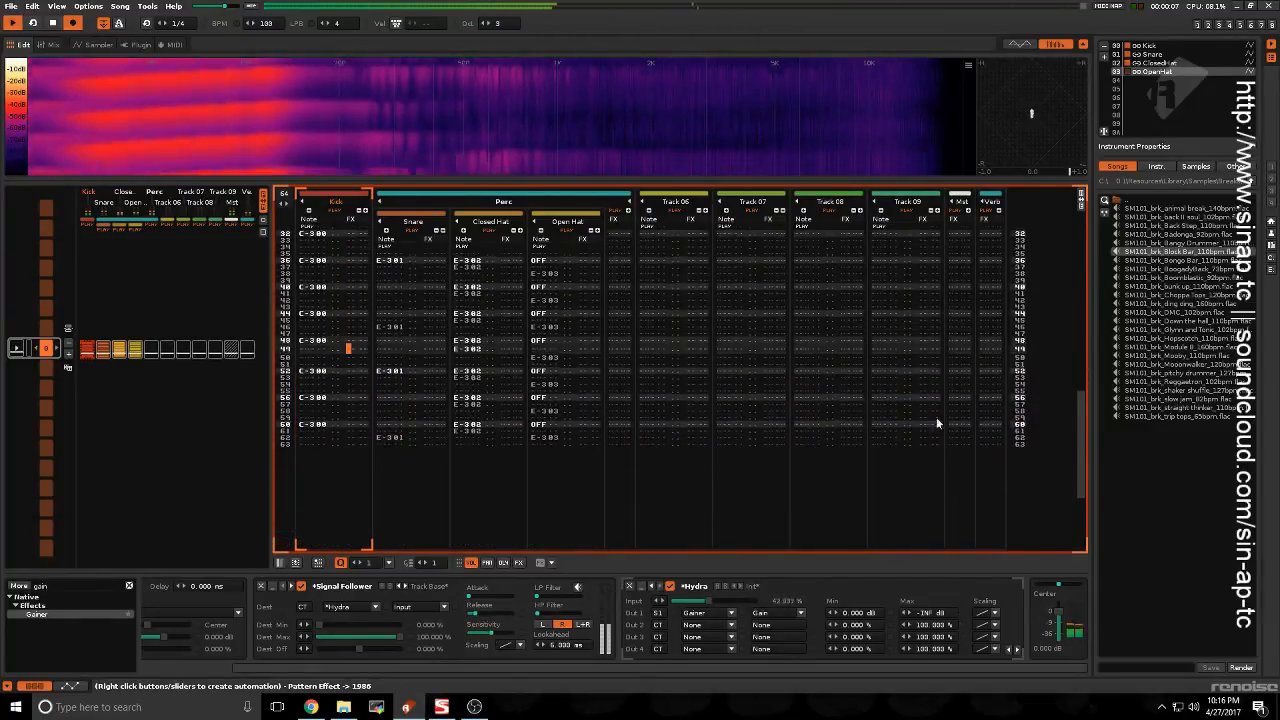
# Step: Lower the Low Cut of the Verb send's mpReverb to about 2400 Hz, and undo a trial Color change
pyautogui.click(984, 425)
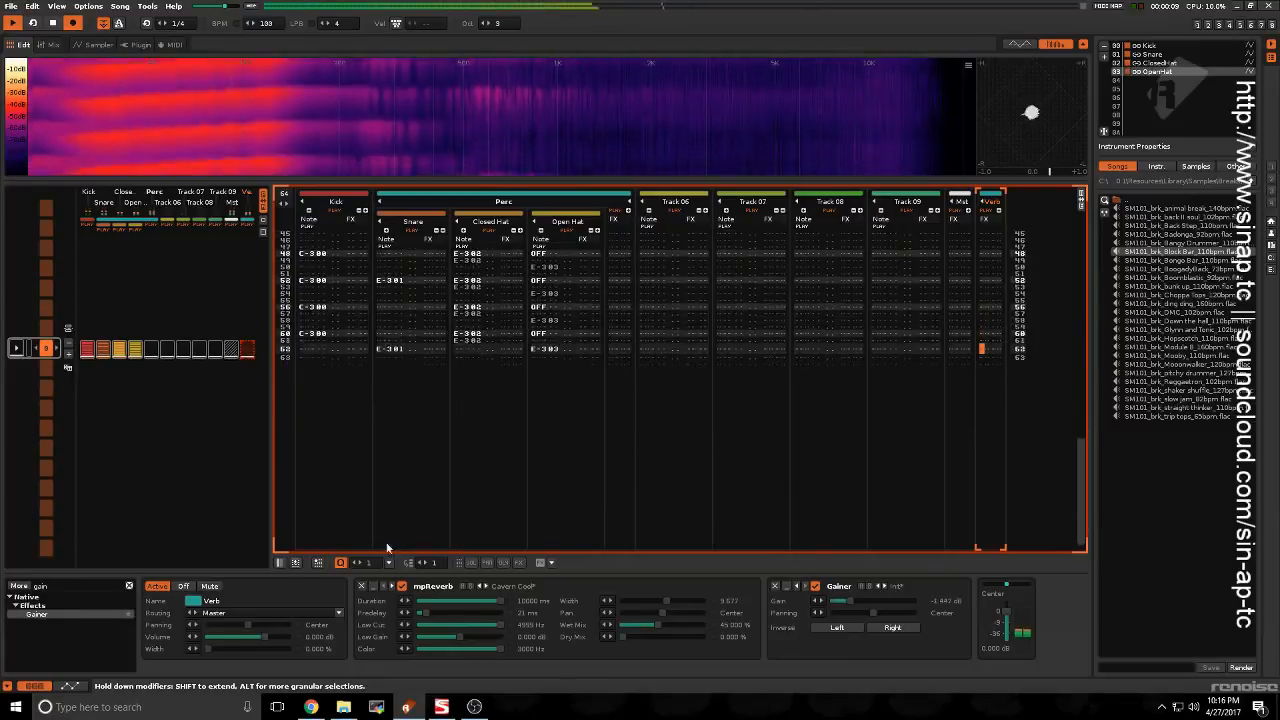
pyautogui.click(65, 588)
pyautogui.press('BackSpace')
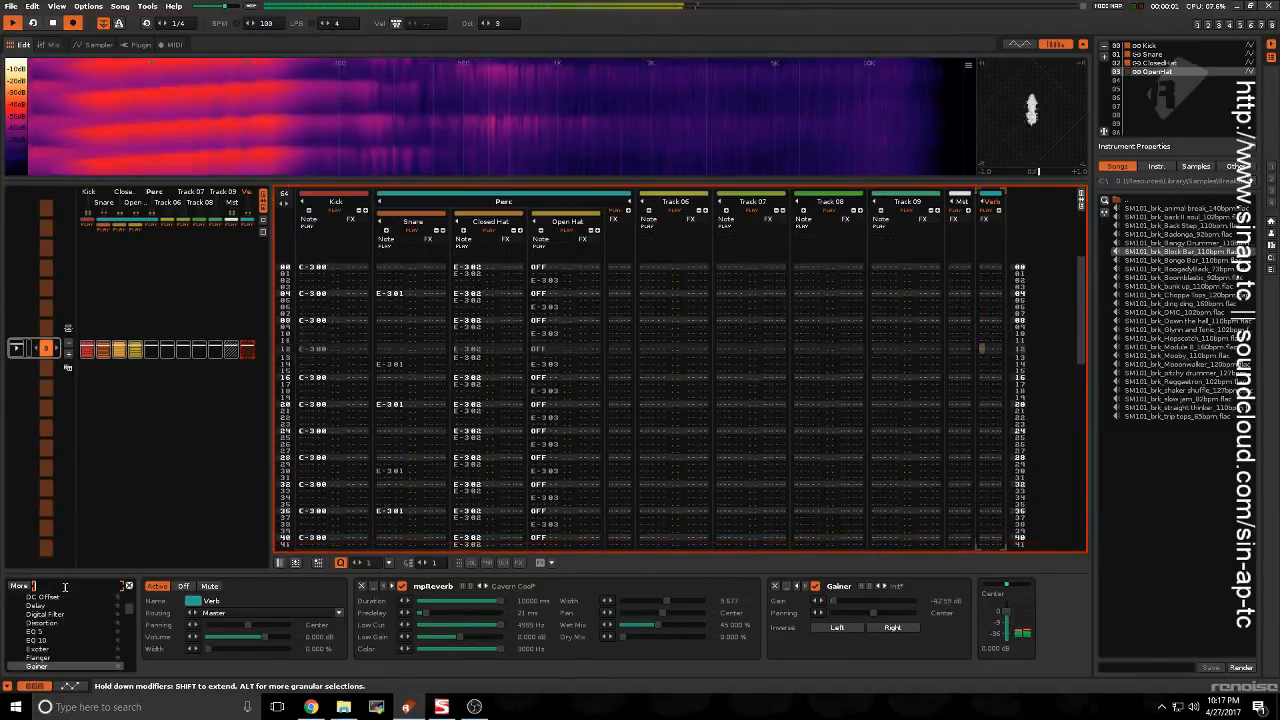
pyautogui.write('ana')
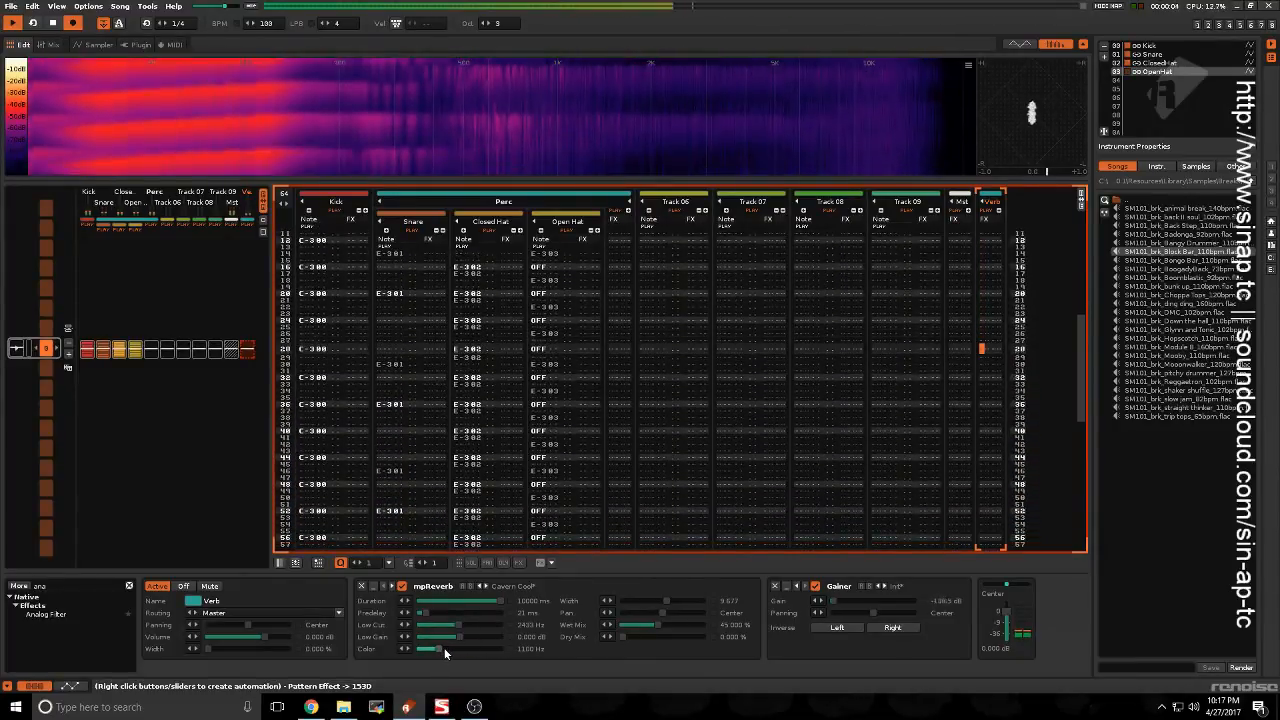
pyautogui.hotkey('ctrl', 'z')
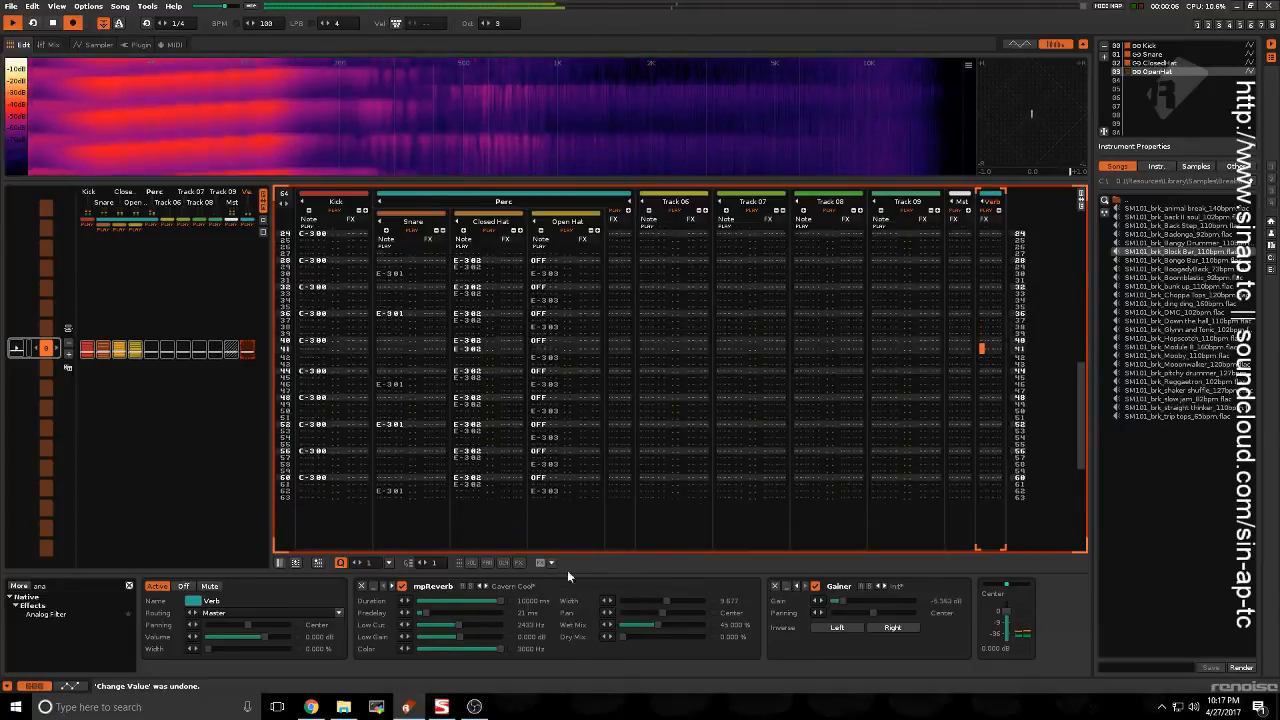
# Step: Inspect the device chains of the Kick track and the Perc group
pyautogui.click(603, 325)
pyautogui.click(335, 385)
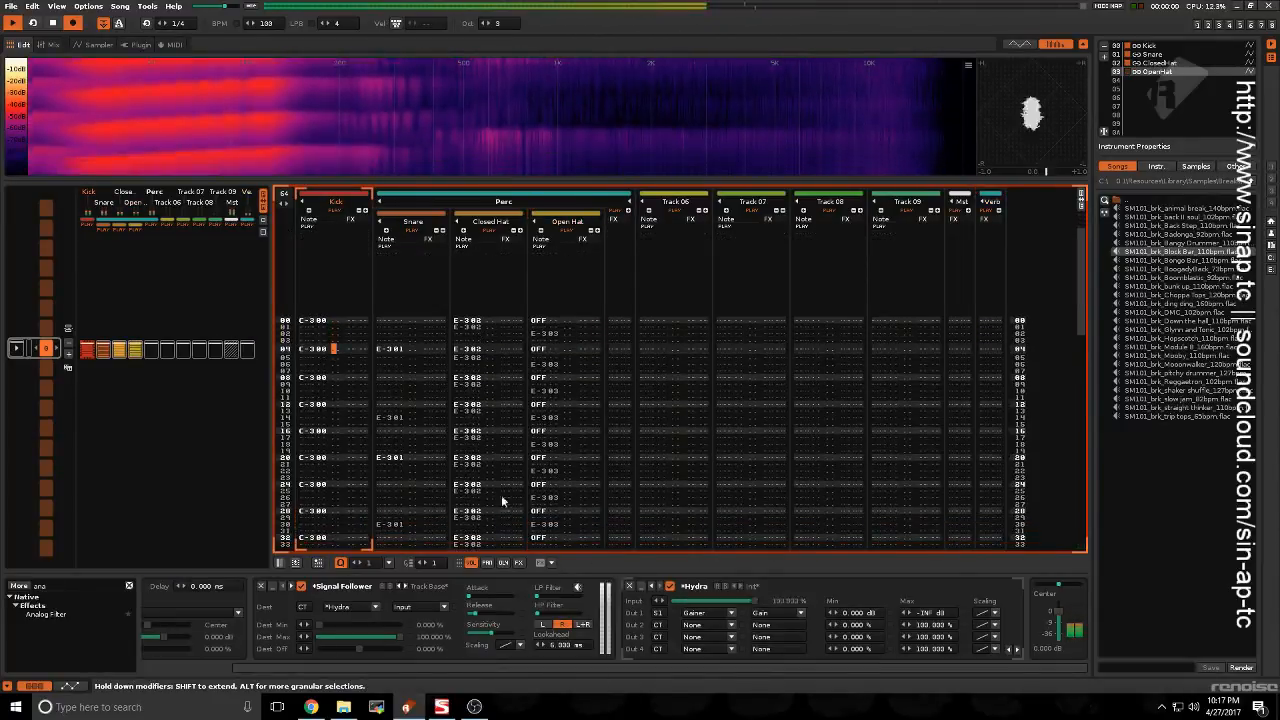
pyautogui.click(508, 419)
pyautogui.click(605, 413)
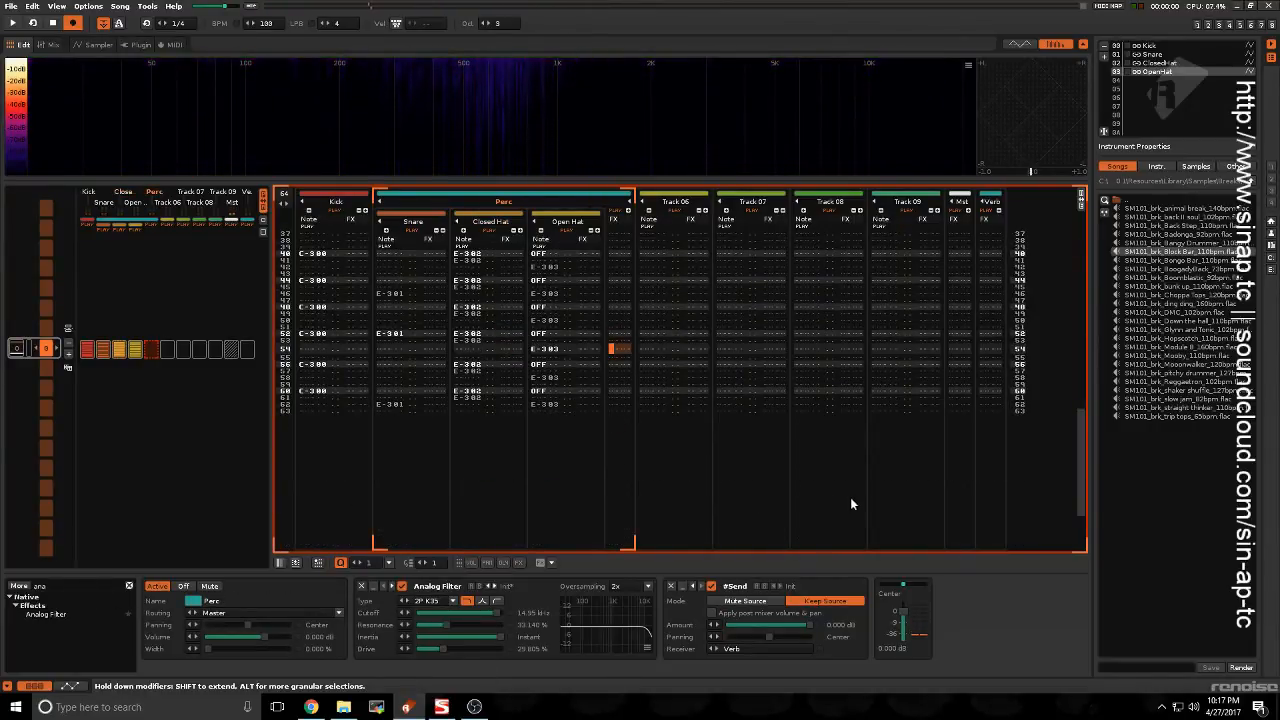
# Step: Add an EQ 5 to the master track with reduced lows, a slight boost near 1 kHz and a cut around 12 kHz
pyautogui.click(949, 436)
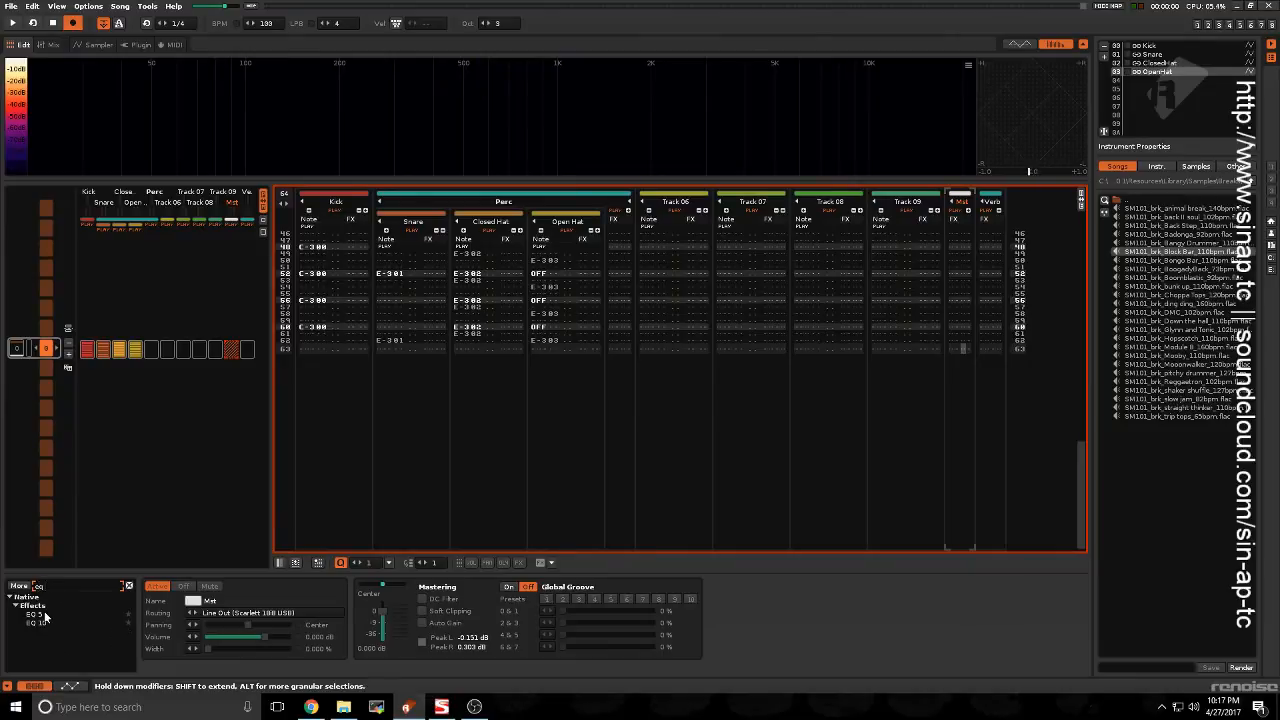
pyautogui.moveTo(433, 604); pyautogui.dragTo(410, 615)
pyautogui.press('space')
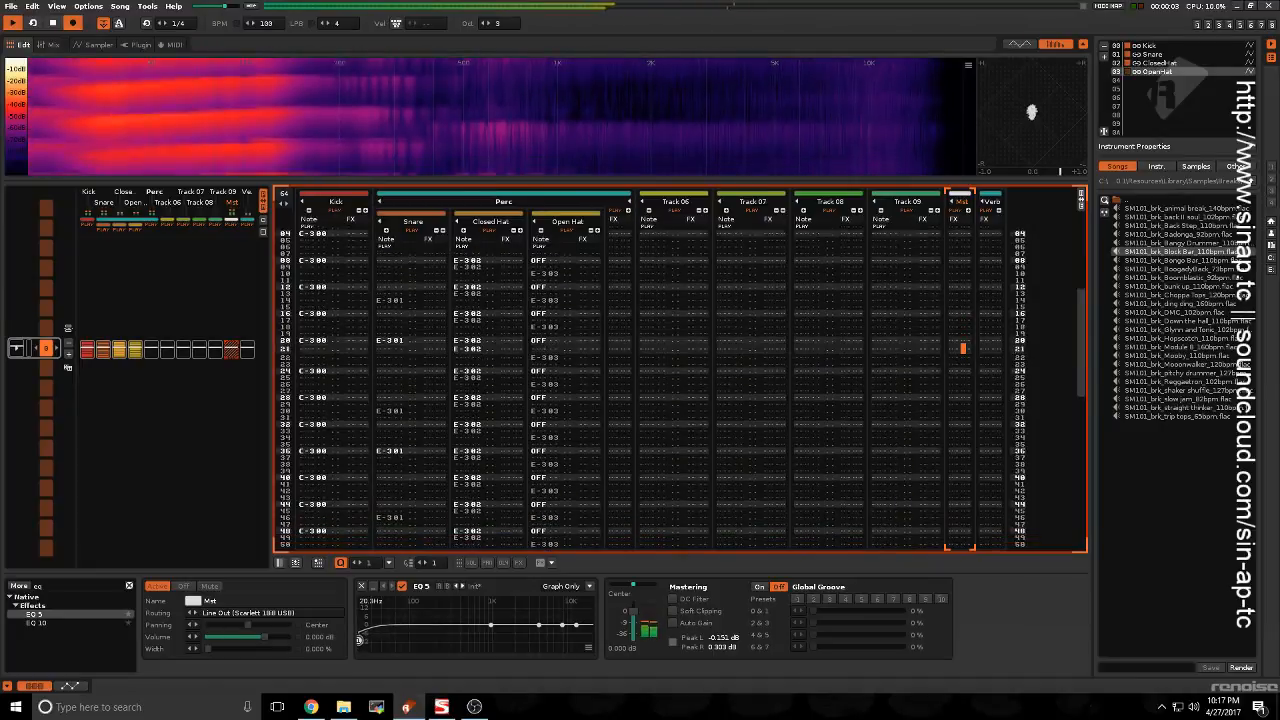
pyautogui.moveTo(411, 619); pyautogui.dragTo(359, 649)
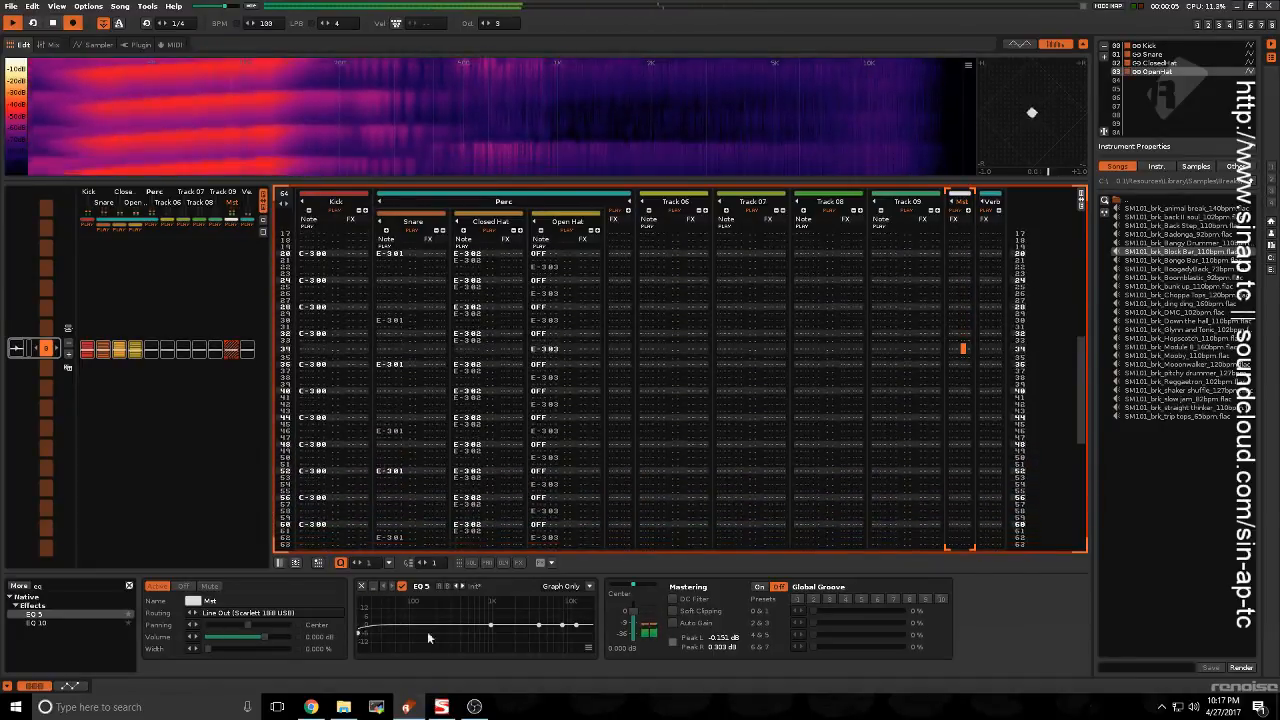
pyautogui.moveTo(491, 625); pyautogui.dragTo(490, 622)
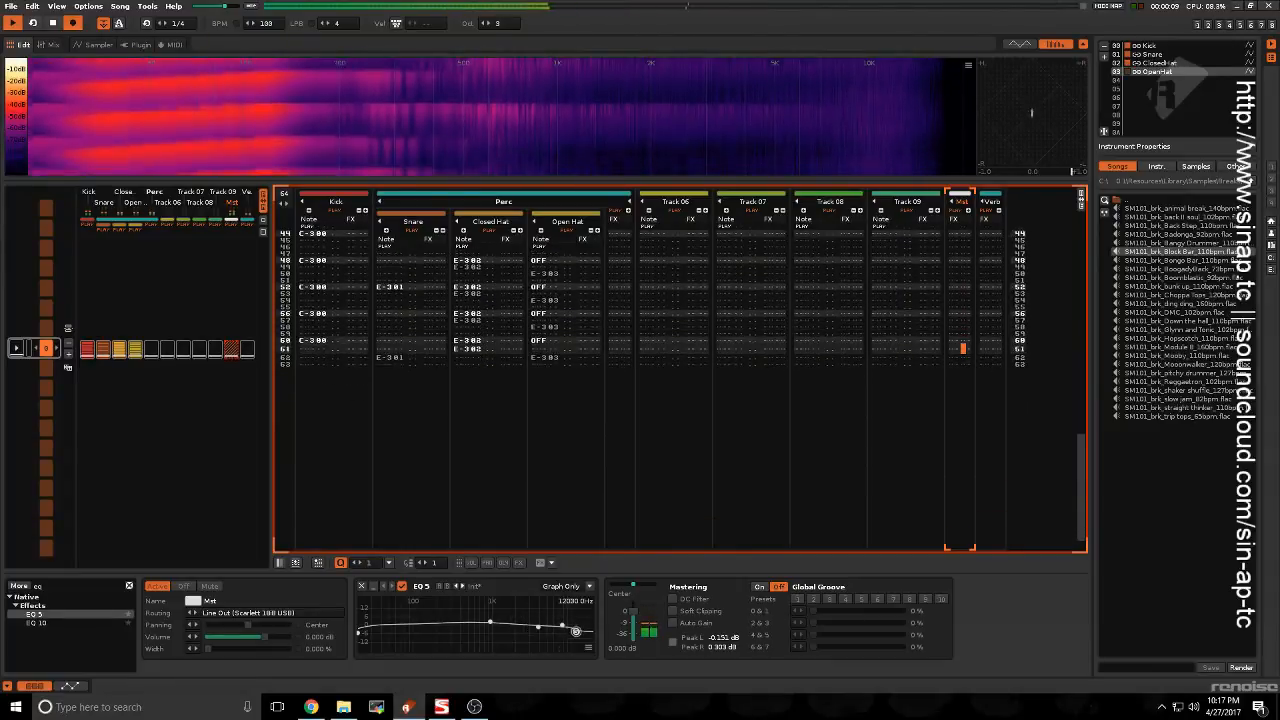
pyautogui.moveTo(562, 625); pyautogui.dragTo(575, 635)
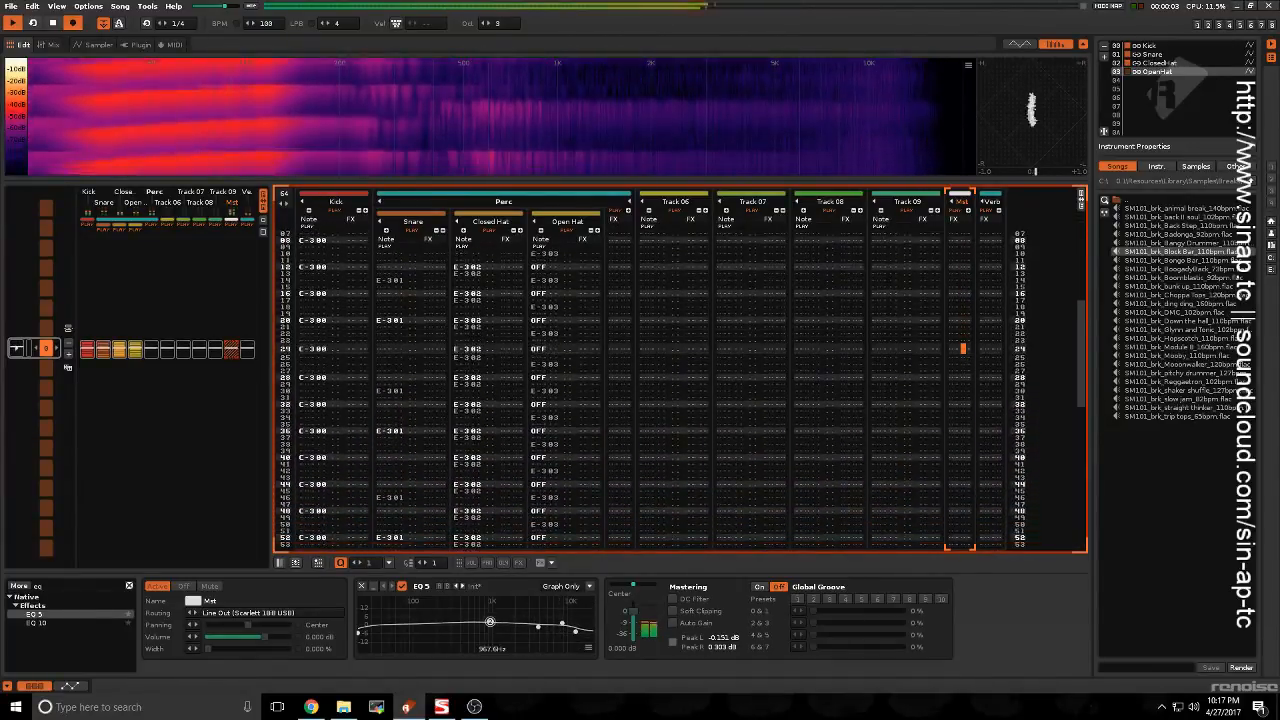
pyautogui.click(712, 362)
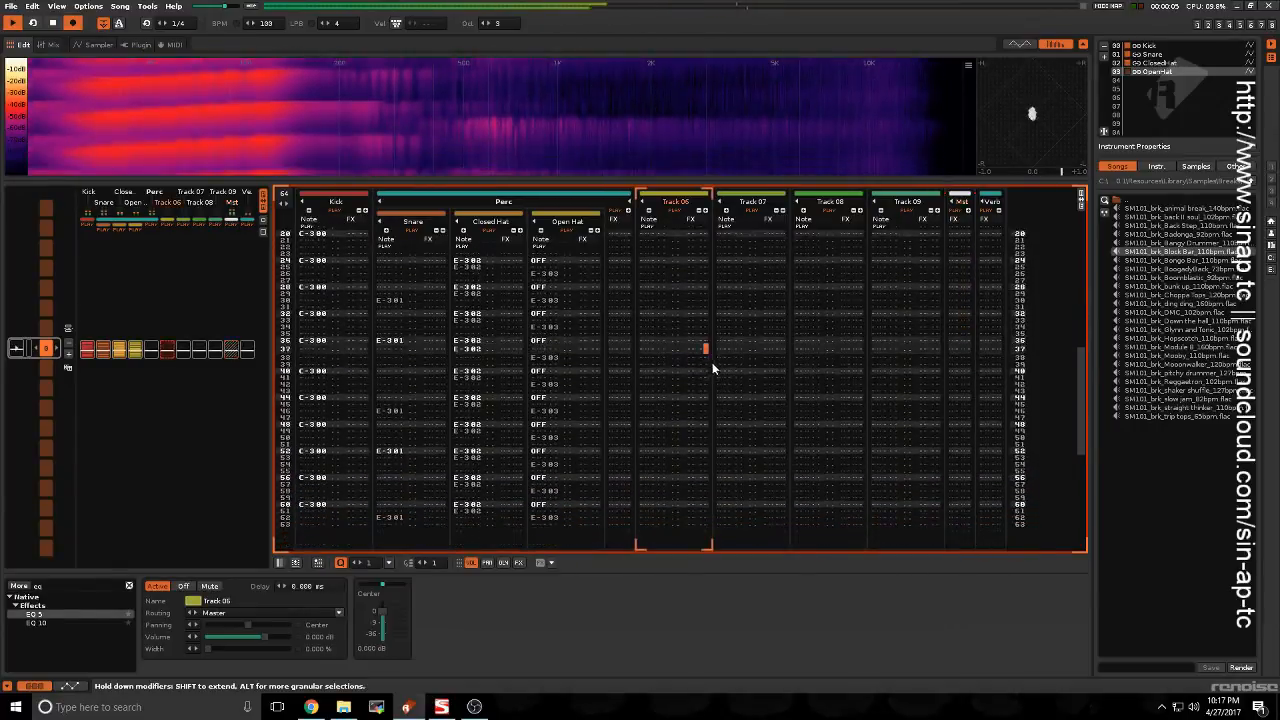
pyautogui.click(813, 411)
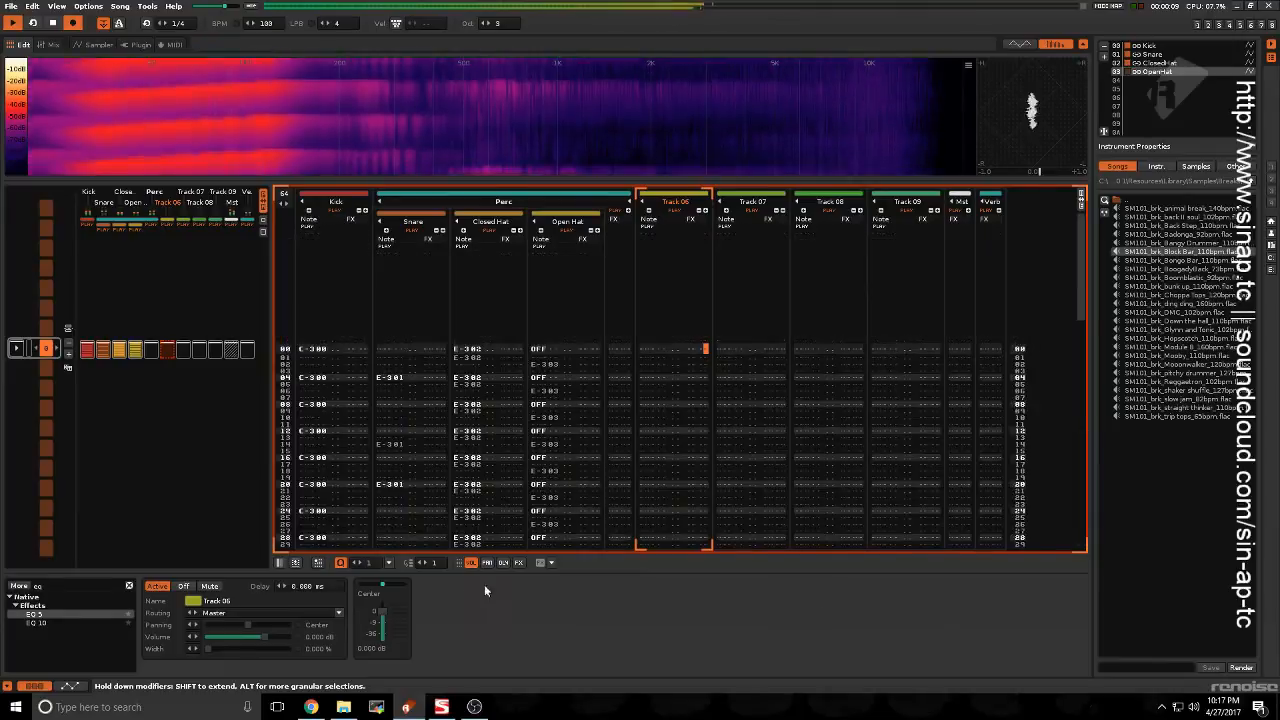
pyautogui.click(944, 430)
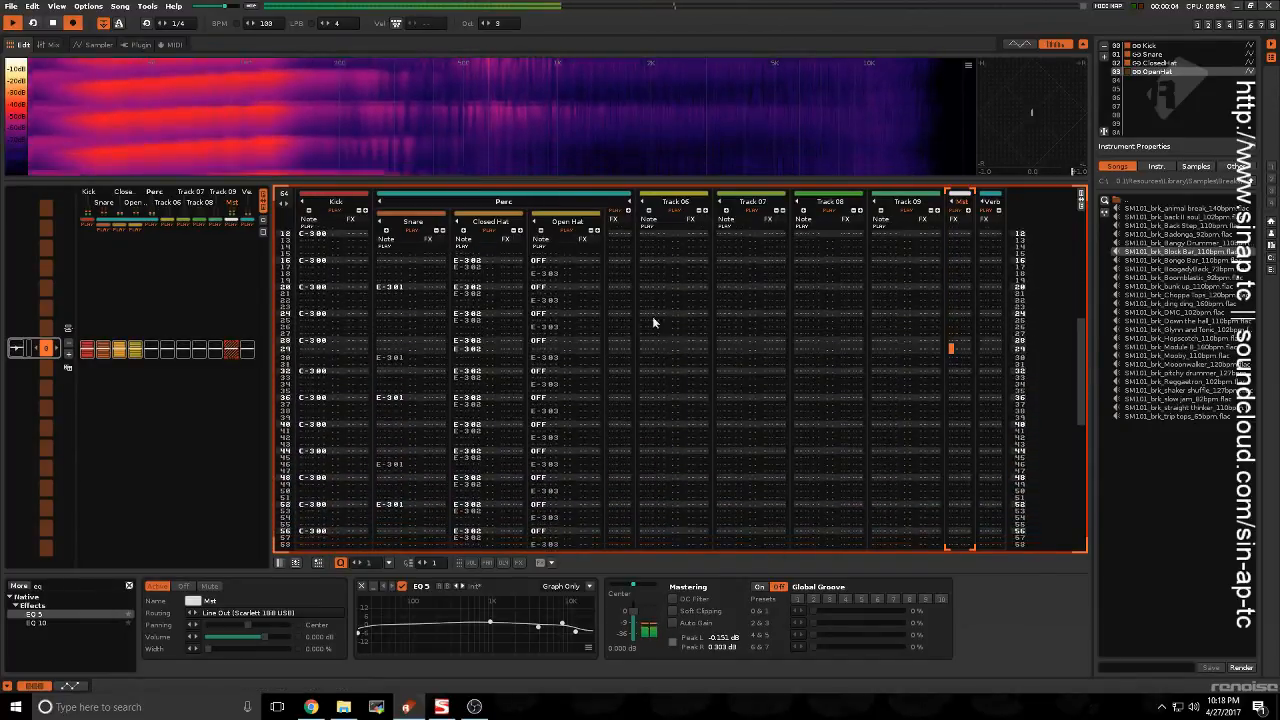
pyautogui.click(676, 370)
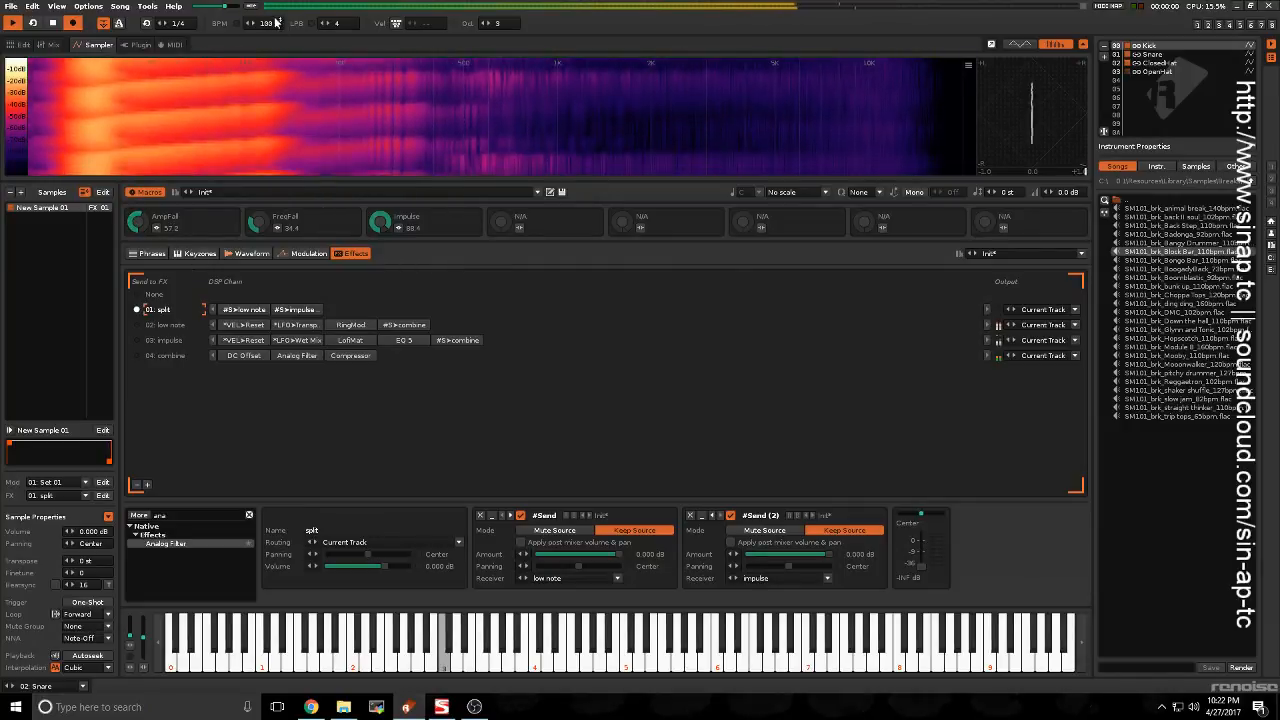
pyautogui.moveTo(279, 24); pyautogui.dragTo(279, 19)
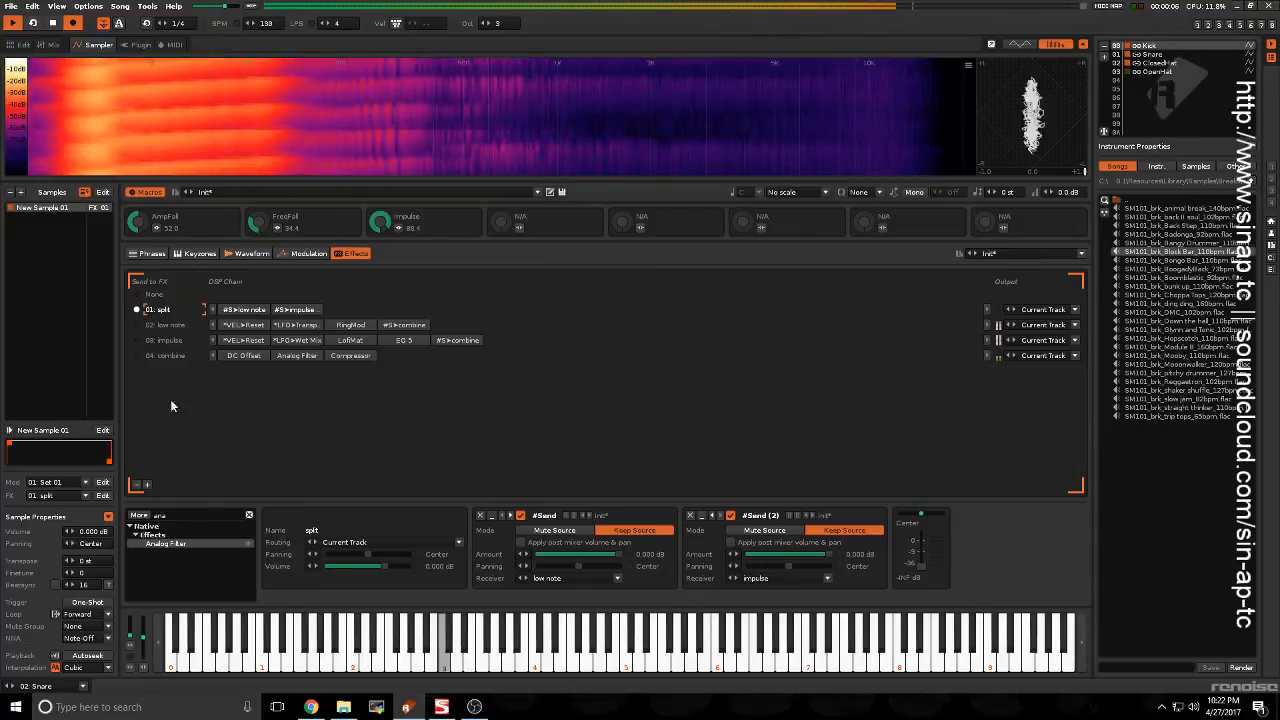
# Step: Add an Instr. Macros device to the Kick track's effect chain and lower its AmpFall macro to about 29
pyautogui.click(28, 45)
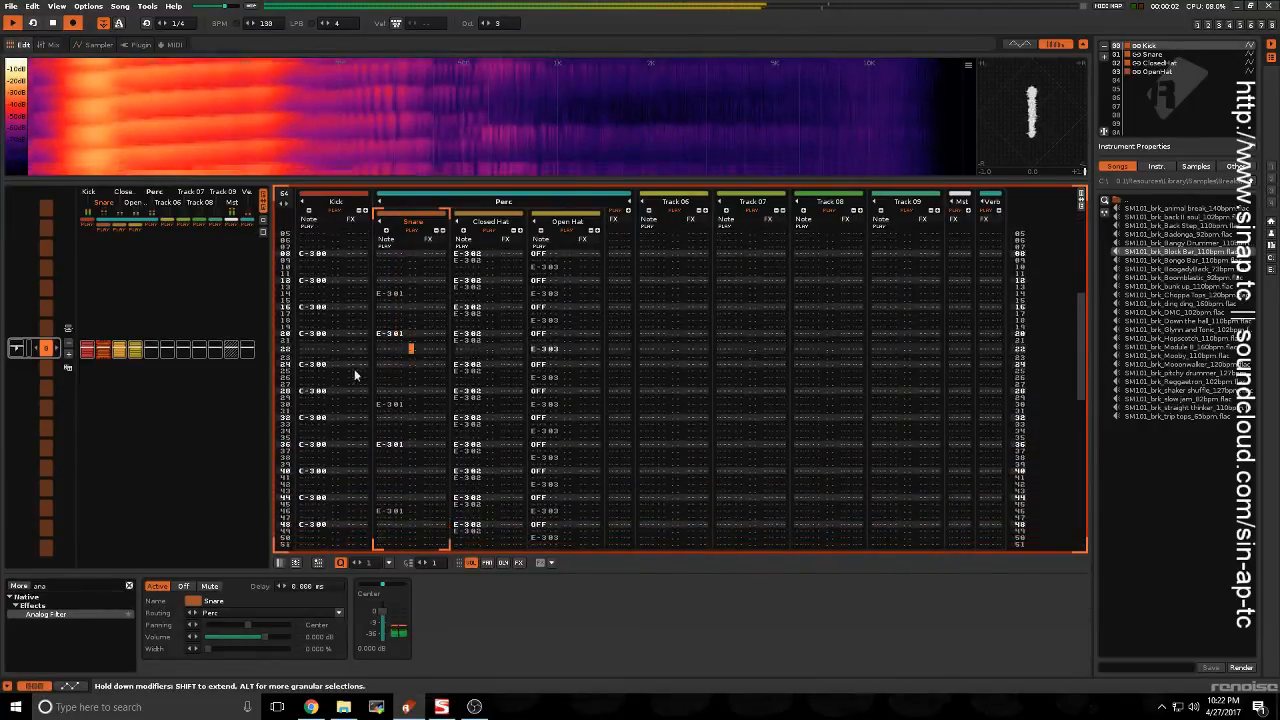
pyautogui.click(352, 365)
pyautogui.click(95, 588)
pyautogui.write('mac')
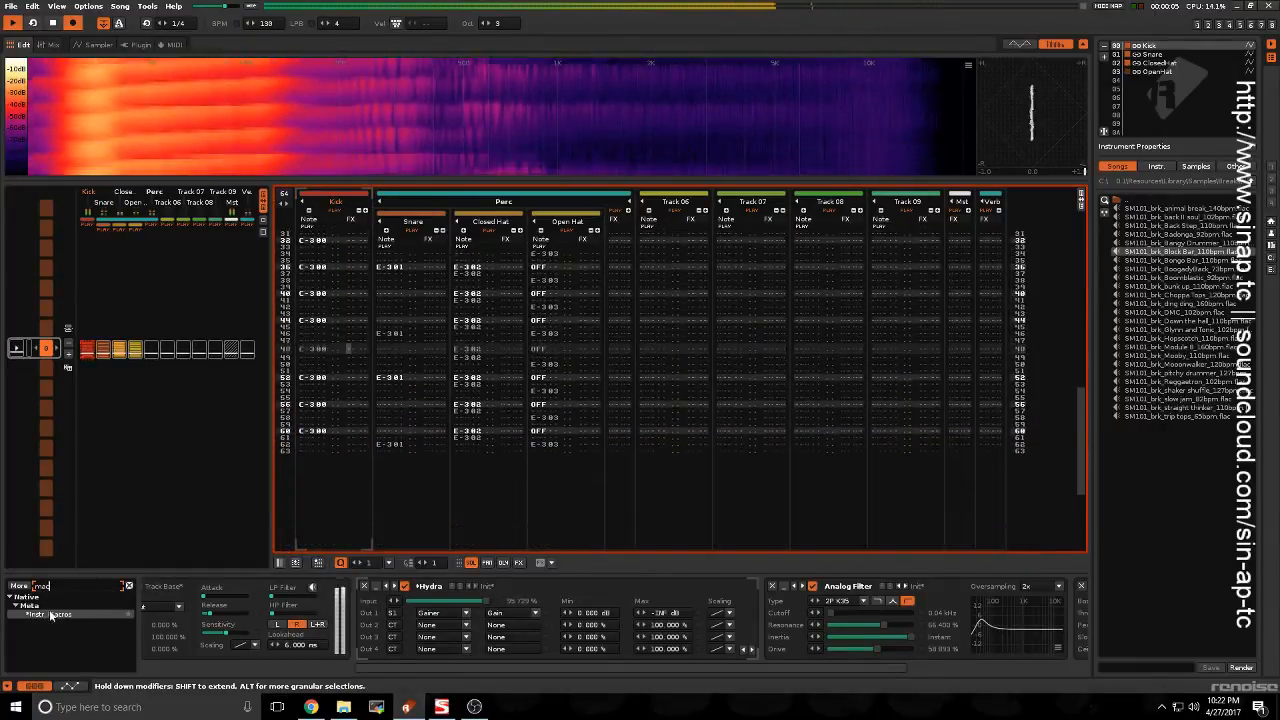
pyautogui.doubleClick(50, 615)
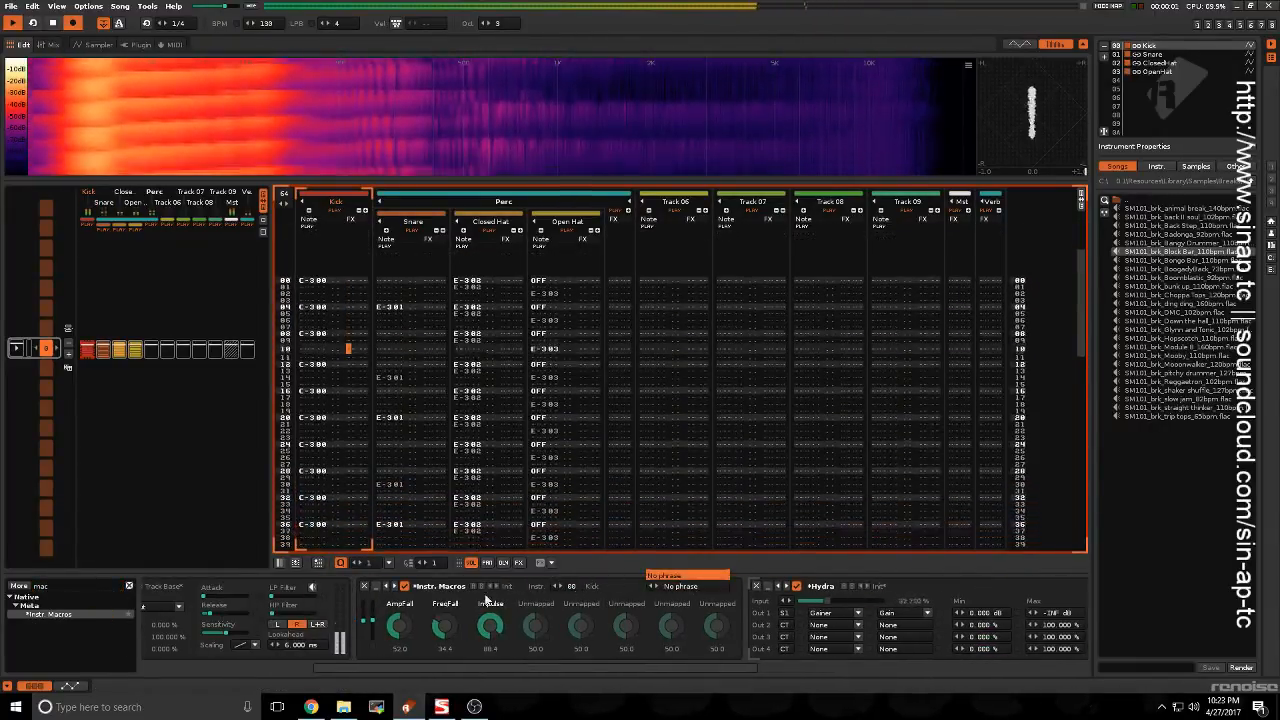
pyautogui.click(535, 597)
pyautogui.moveTo(402, 626); pyautogui.dragTo(402, 654)
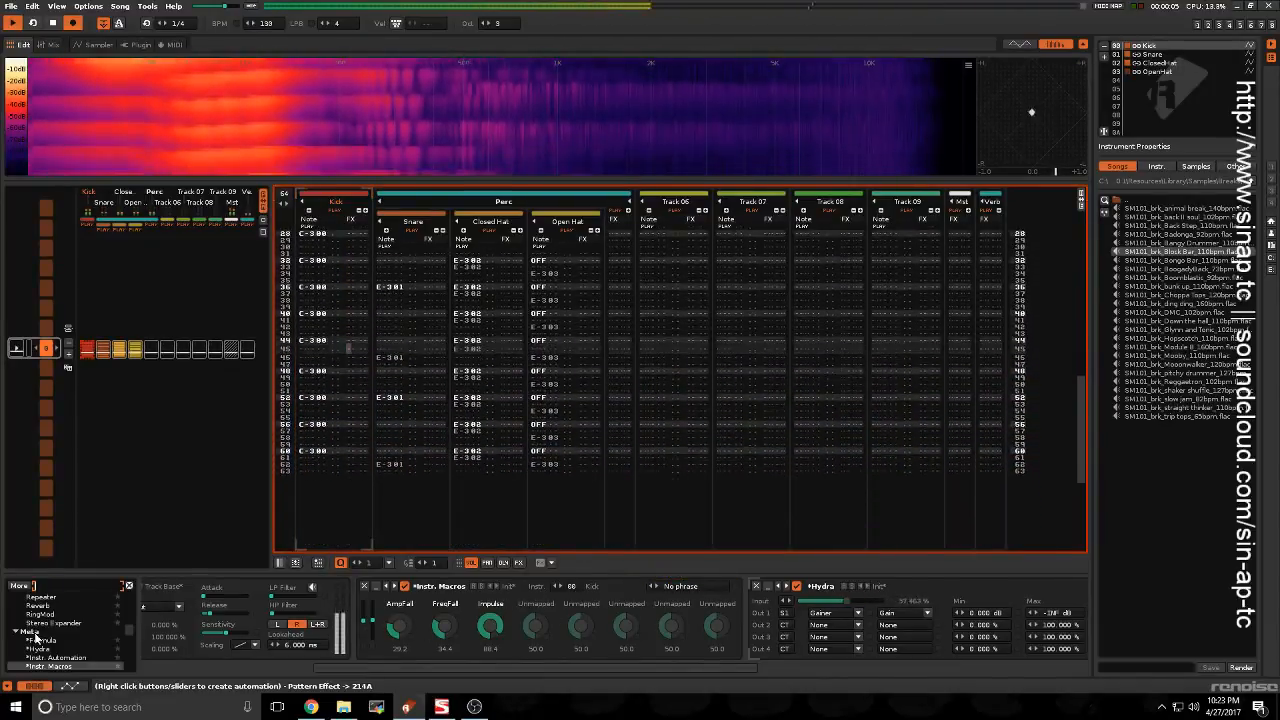
# Step: Add a Distortion between the Kick's Analog Filter and Maximizer, and raise the AmpFall macro to about 54
pyautogui.scroll(-5, 363, 663)
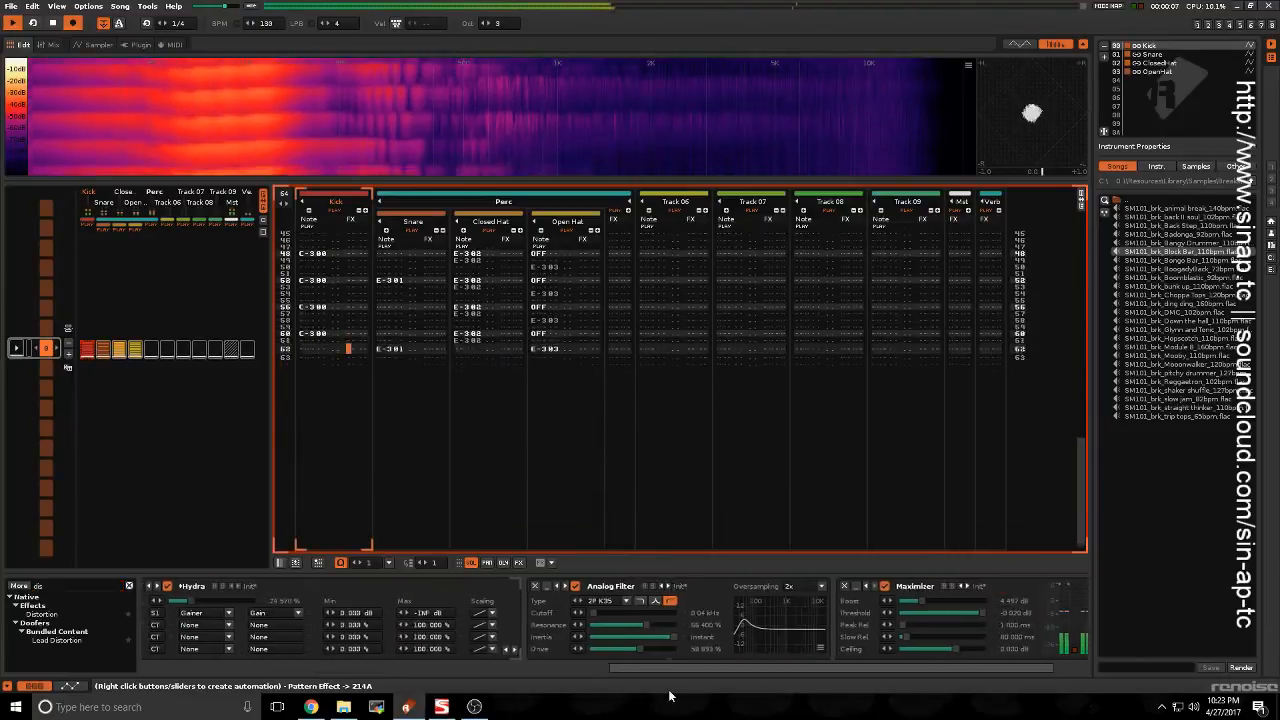
pyautogui.moveTo(55, 614); pyautogui.dragTo(898, 650)
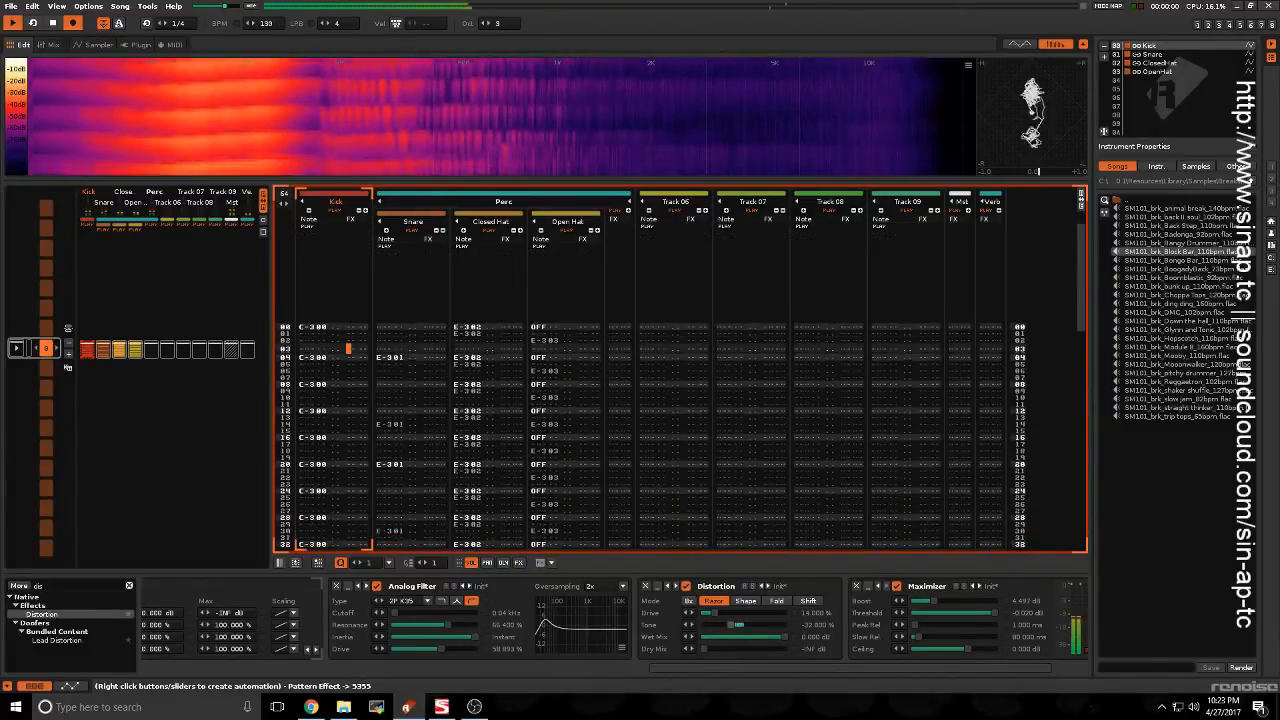
pyautogui.moveTo(705, 668); pyautogui.dragTo(267, 668)
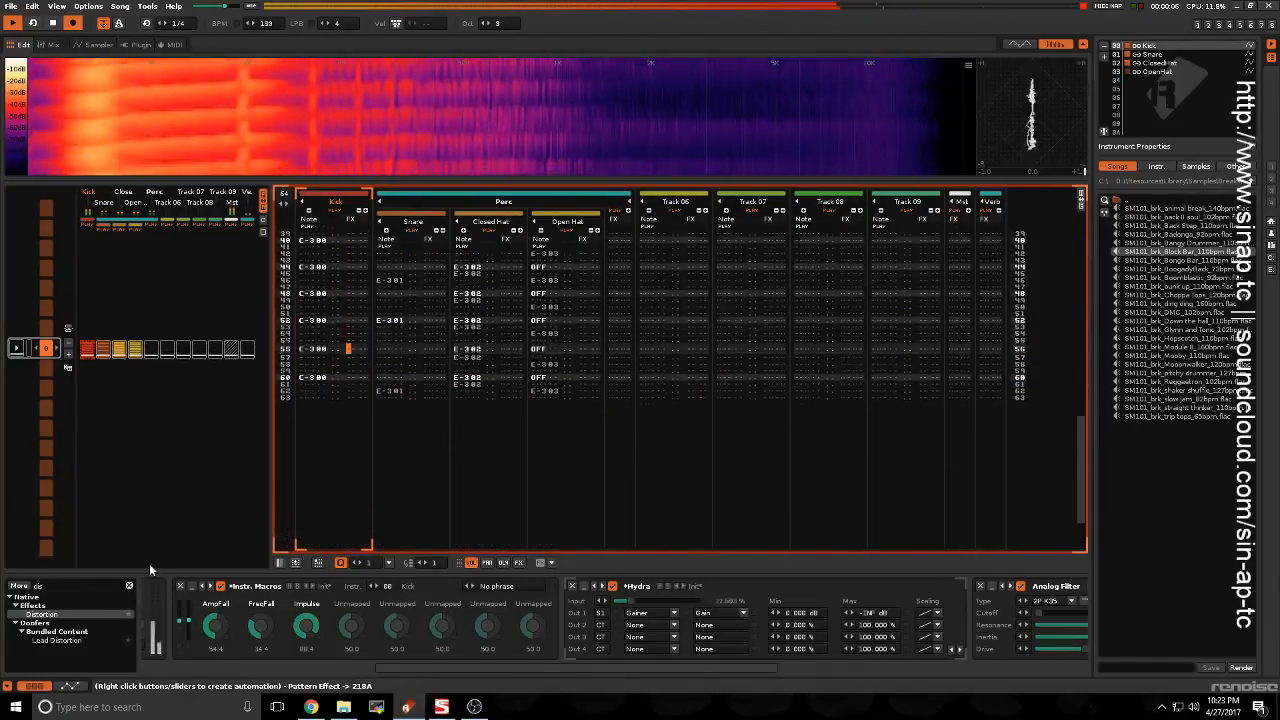
# Step: Set the Kick's Analog Filter Resonance to about 66%, and its Distortion to about 2.5% Drive and 86% Tone
pyautogui.moveTo(478, 670); pyautogui.dragTo(659, 665)
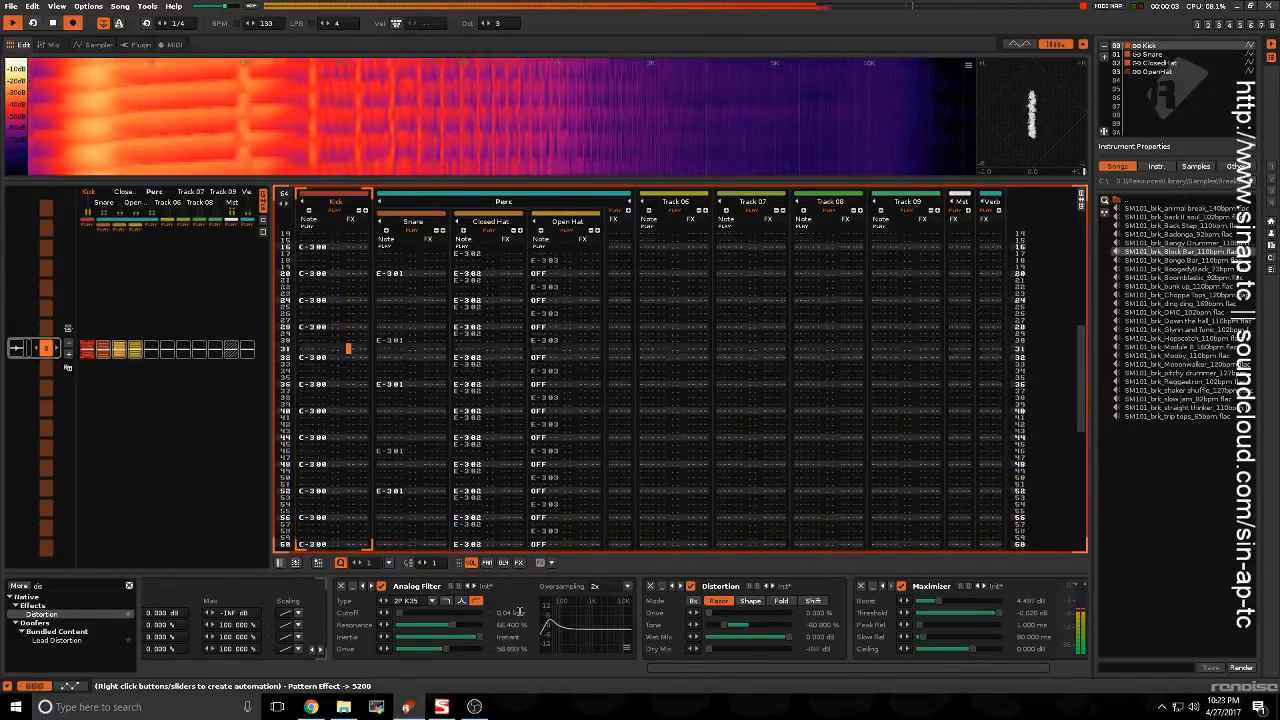
pyautogui.moveTo(737, 667); pyautogui.dragTo(809, 666)
pyautogui.moveTo(620, 613)
pyautogui.mouseDown()
pyautogui.moveTo(678, 625)
pyautogui.moveTo(629, 613)
pyautogui.mouseUp()
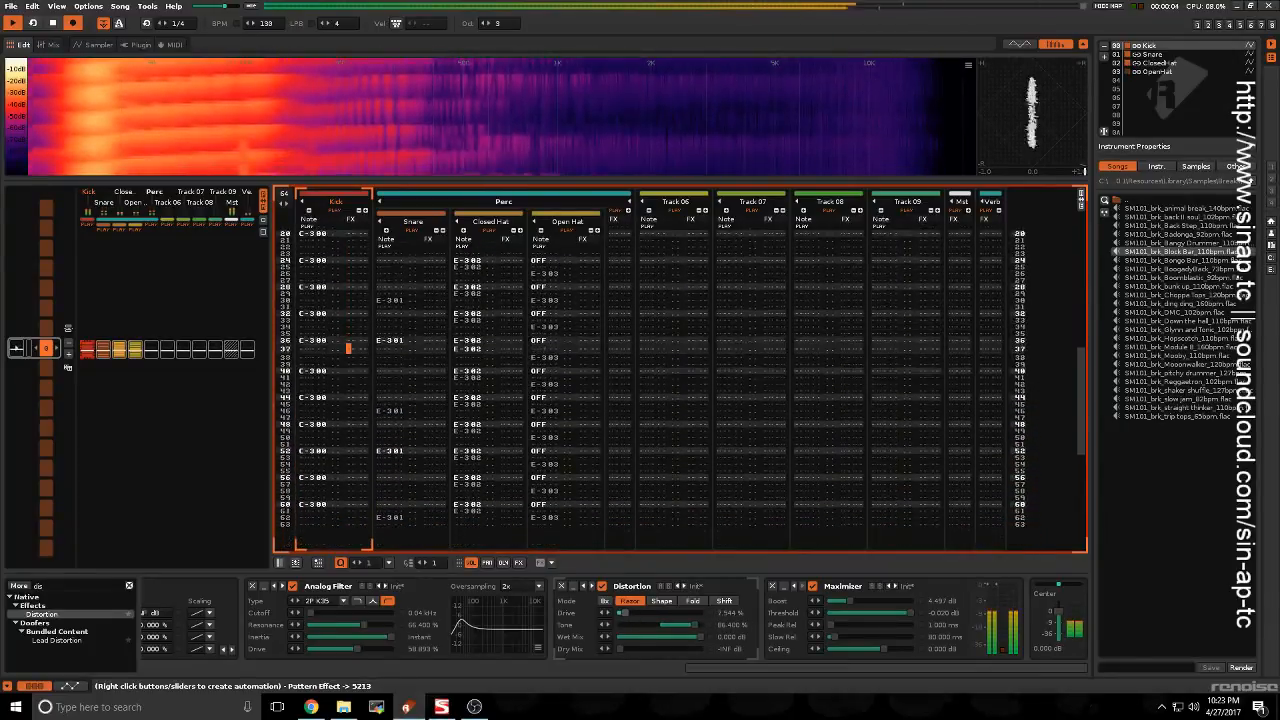
pyautogui.moveTo(697, 668); pyautogui.dragTo(682, 668)
pyautogui.moveTo(667, 613); pyautogui.dragTo(665, 613)
# Step: Lower the Kick's AmpFall macro to about 21 in the Instr. Macros device and check it in the sampler
pyautogui.moveTo(690, 665); pyautogui.dragTo(239, 660)
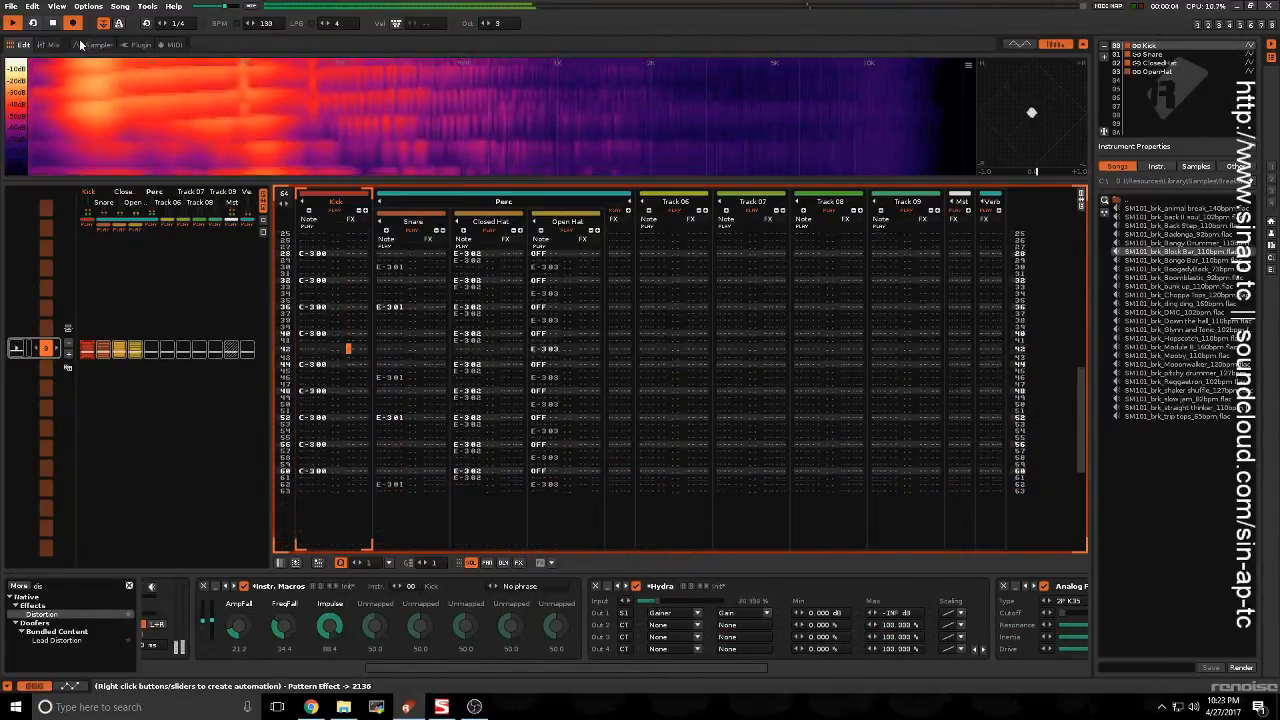
pyautogui.click(95, 45)
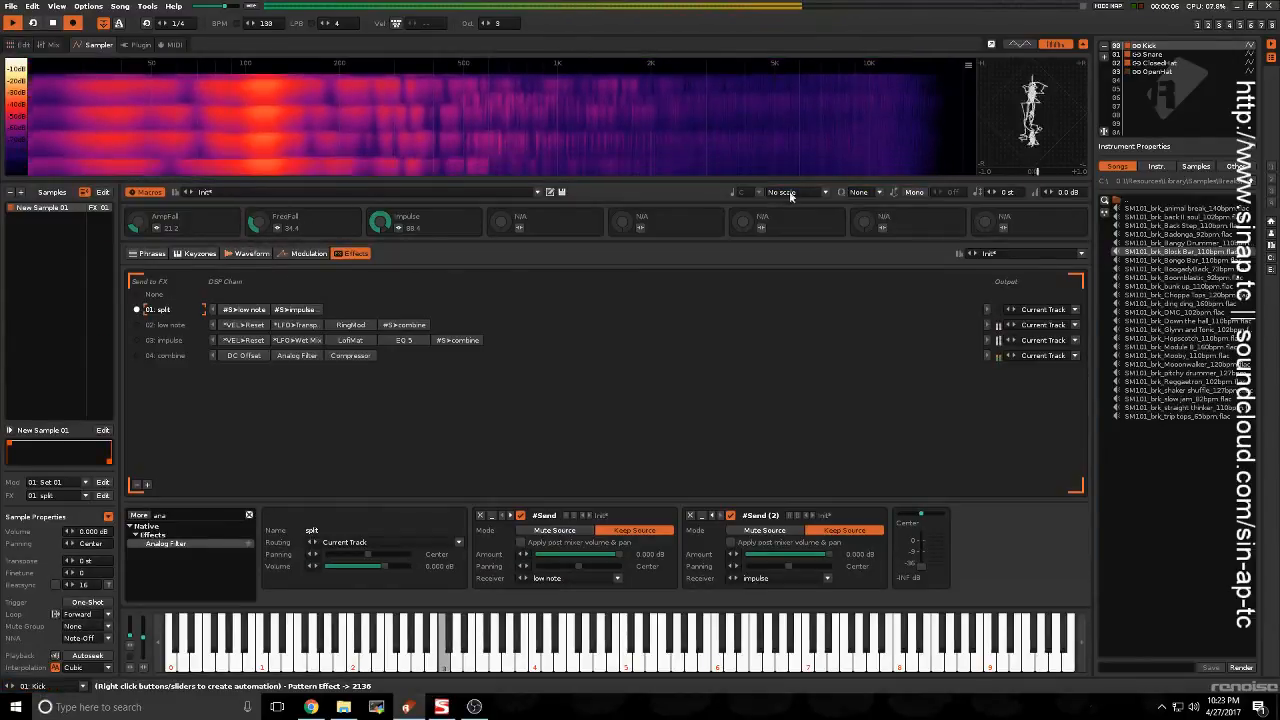
pyautogui.click(19, 45)
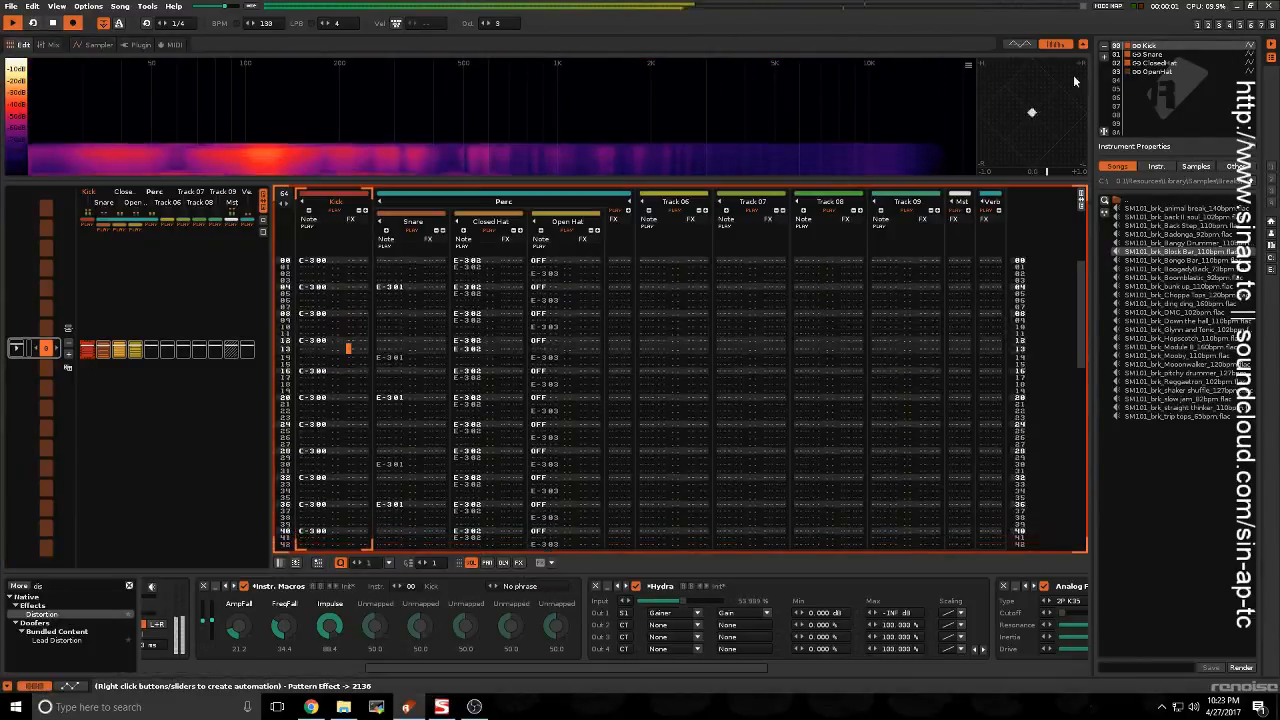
# Step: Show the track scopes, turn off the Snare track, and briefly turn the Kick off and on during playback
pyautogui.click(1020, 45)
pyautogui.click(276, 108)
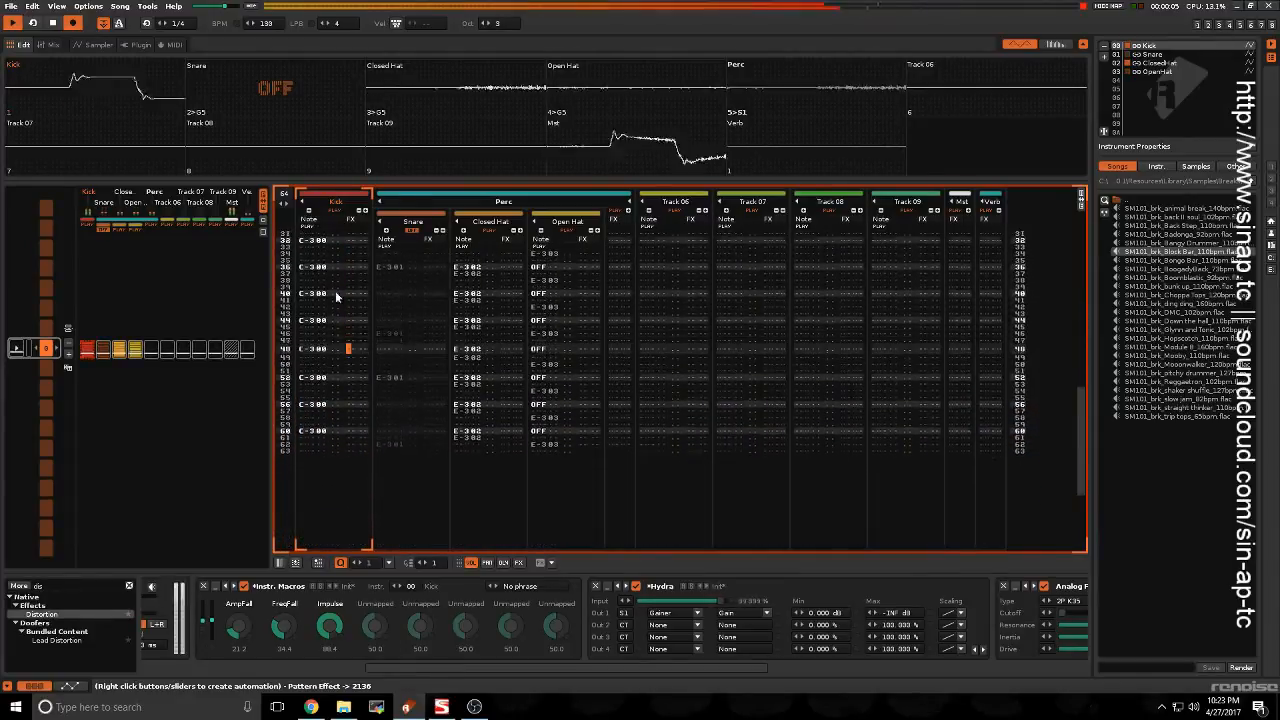
pyautogui.click(114, 104)
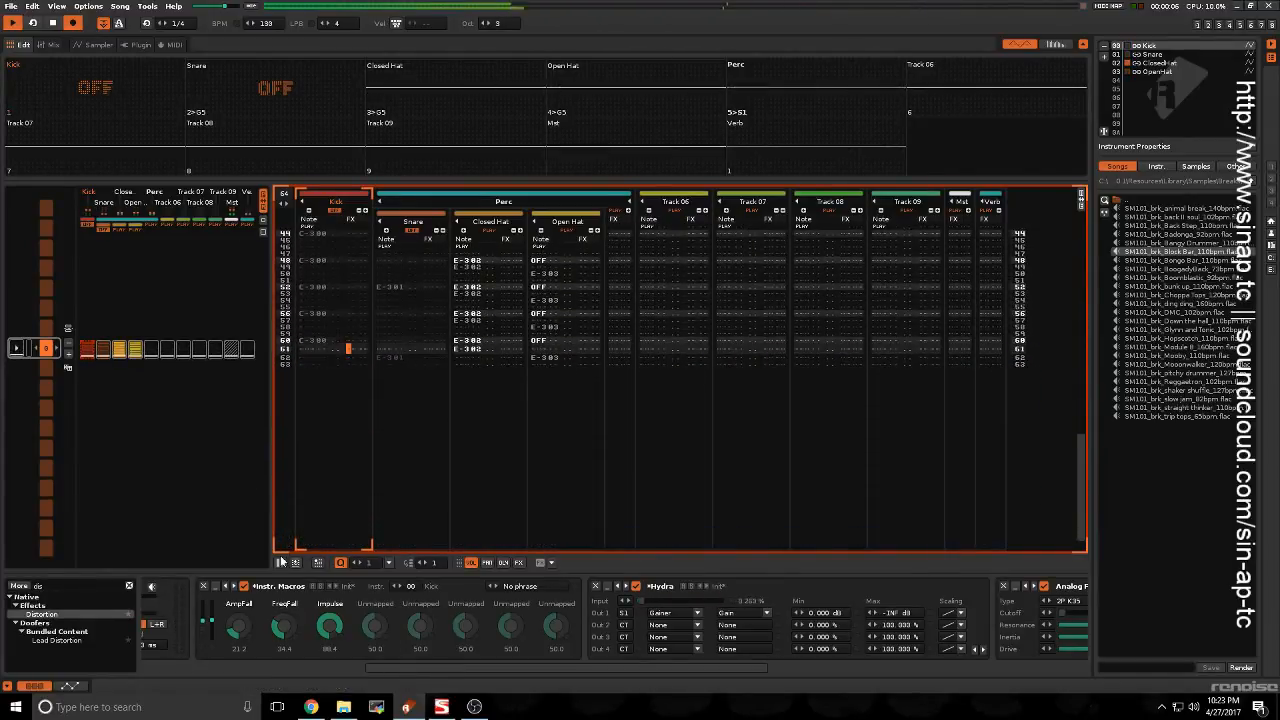
pyautogui.click(98, 97)
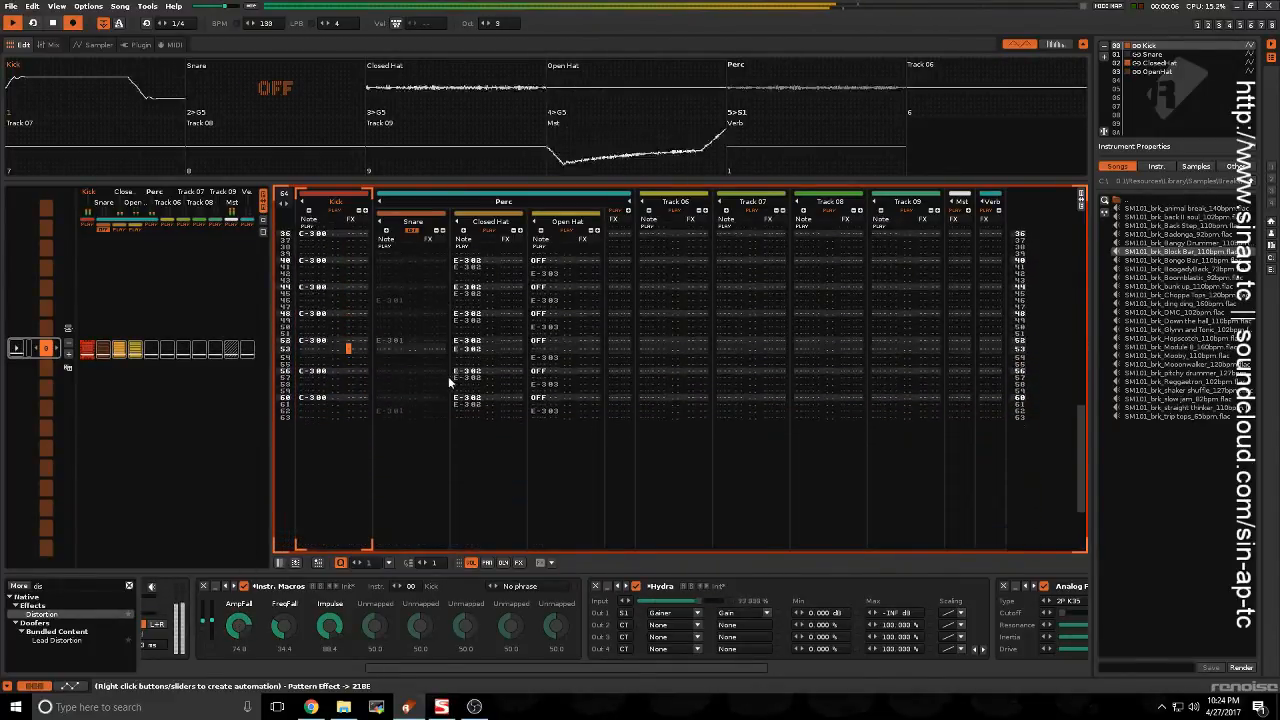
# Step: Turn the Snare back on to compare the mix, turn it off again, and stop playback
pyautogui.click(617, 399)
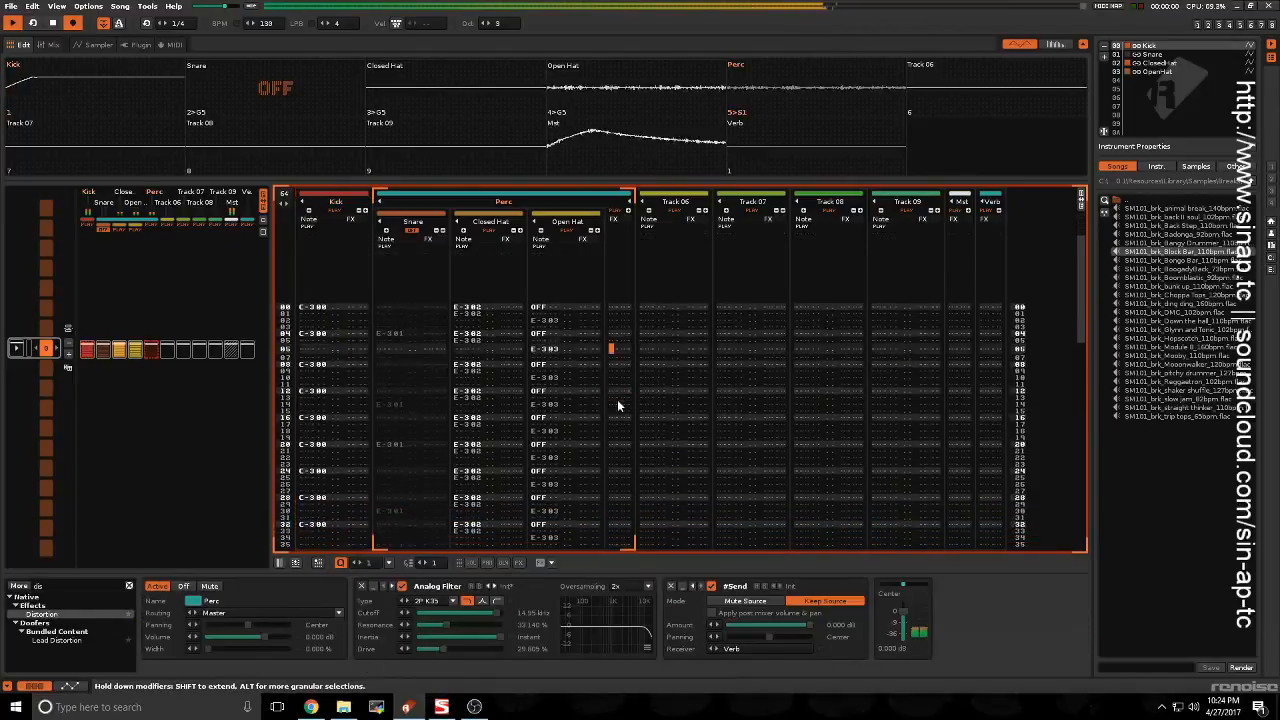
pyautogui.click(444, 435)
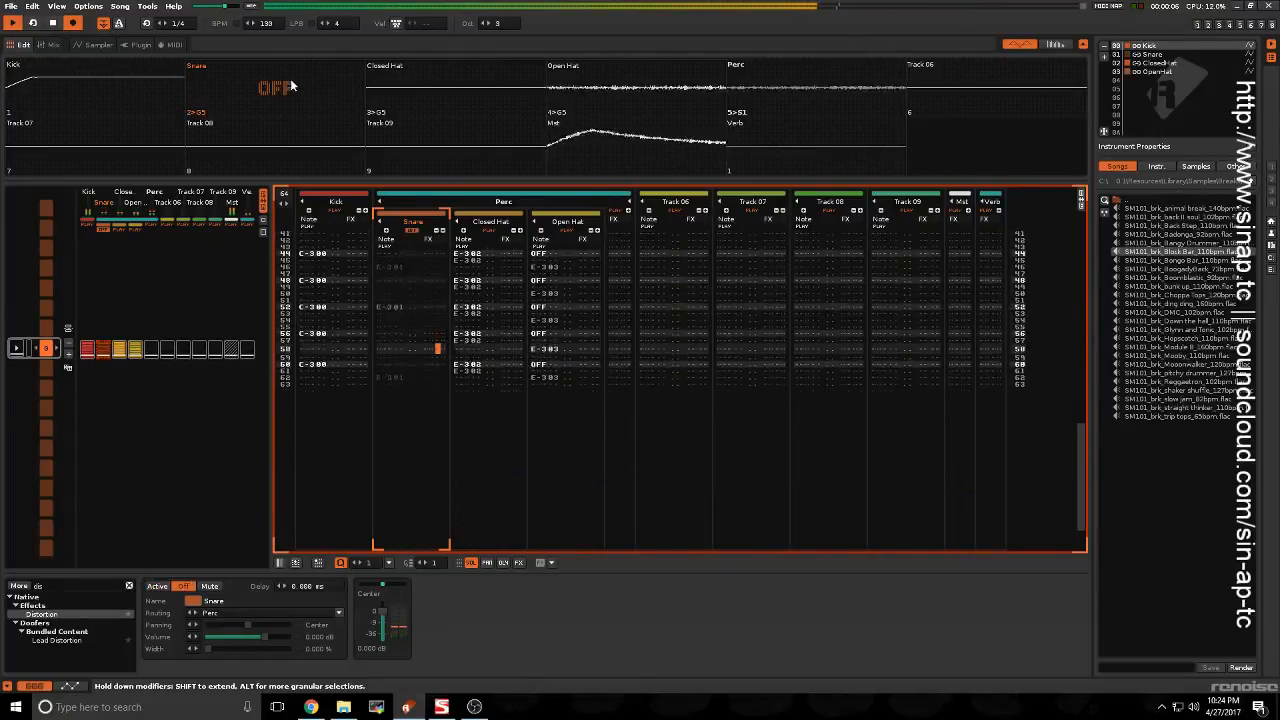
pyautogui.click(291, 86)
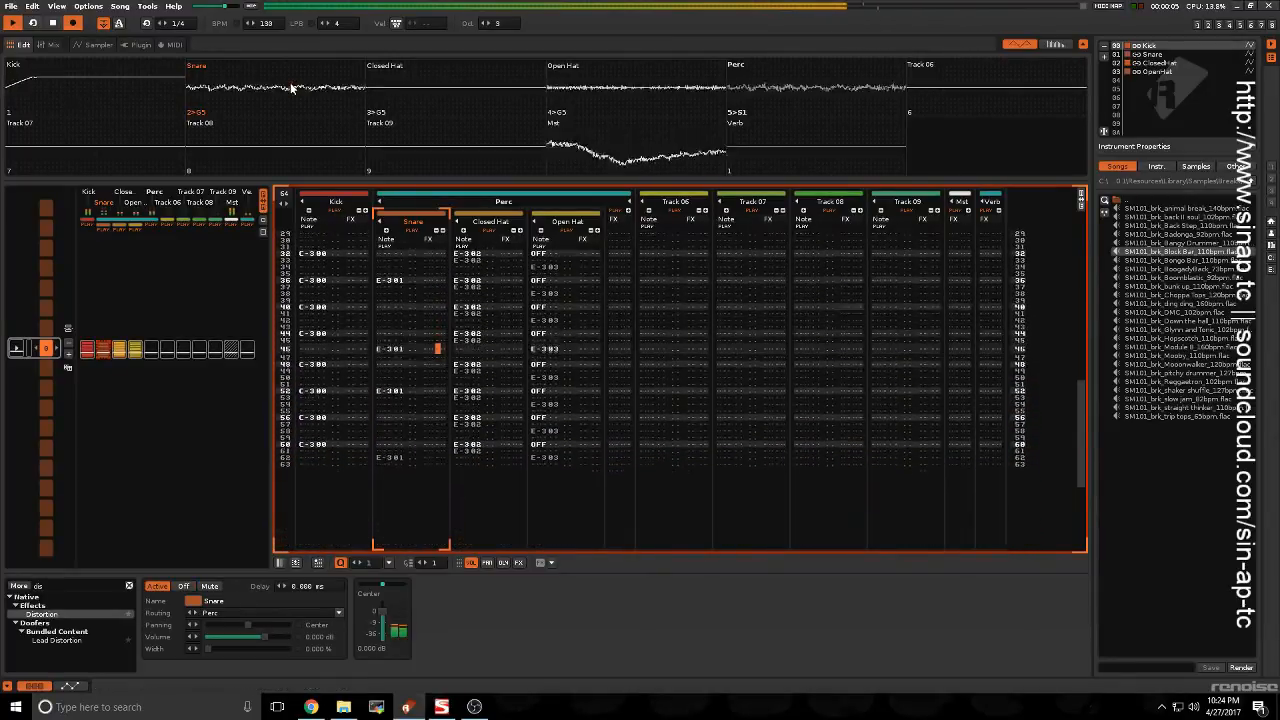
pyautogui.press('space')
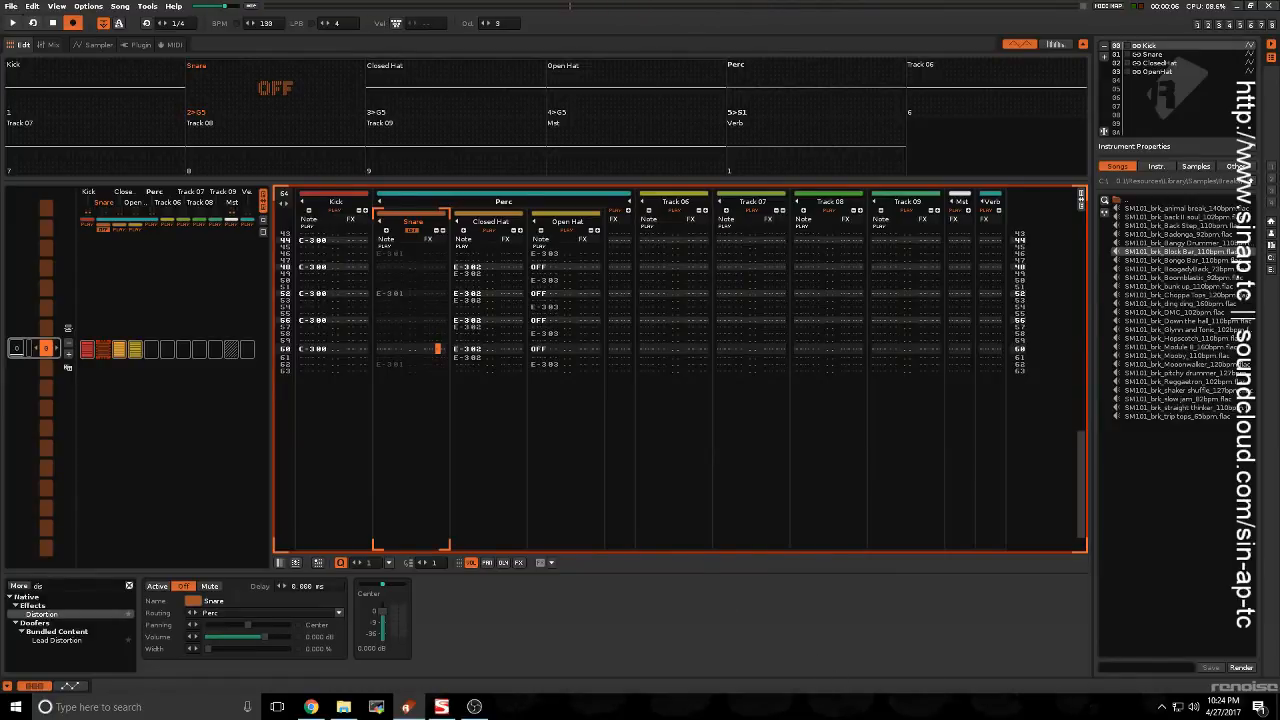
pyautogui.click(498, 390)
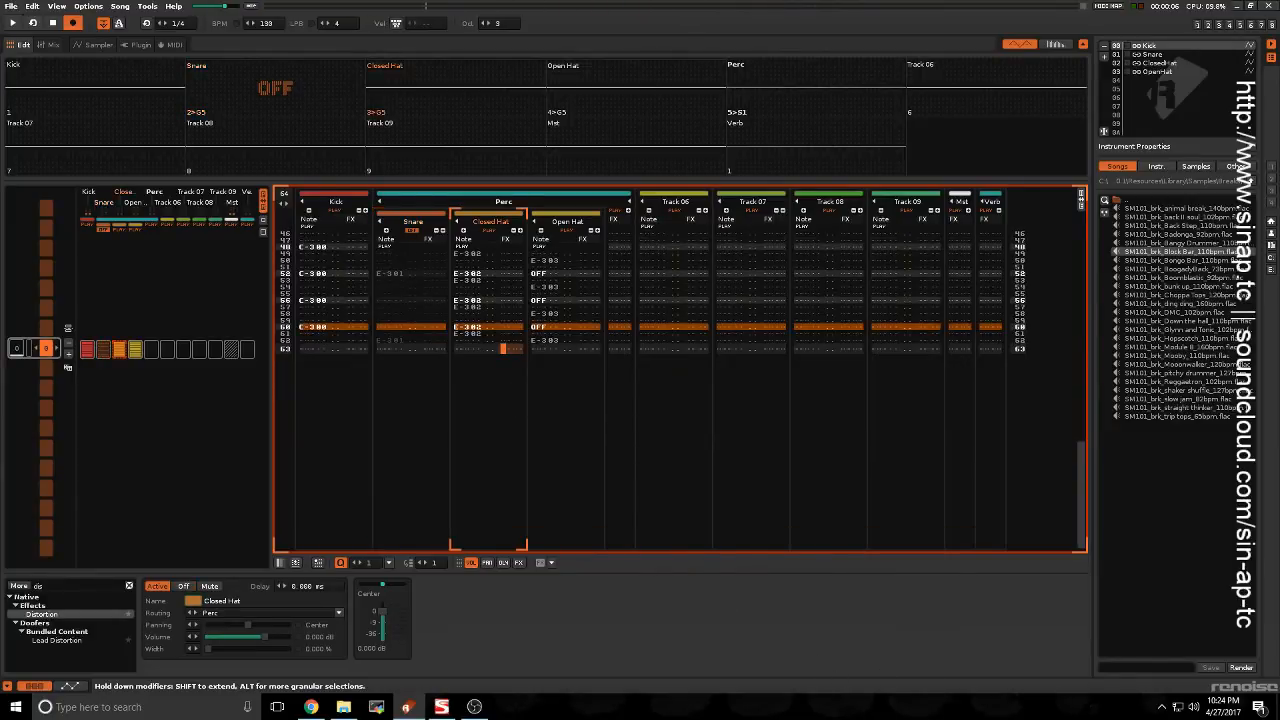